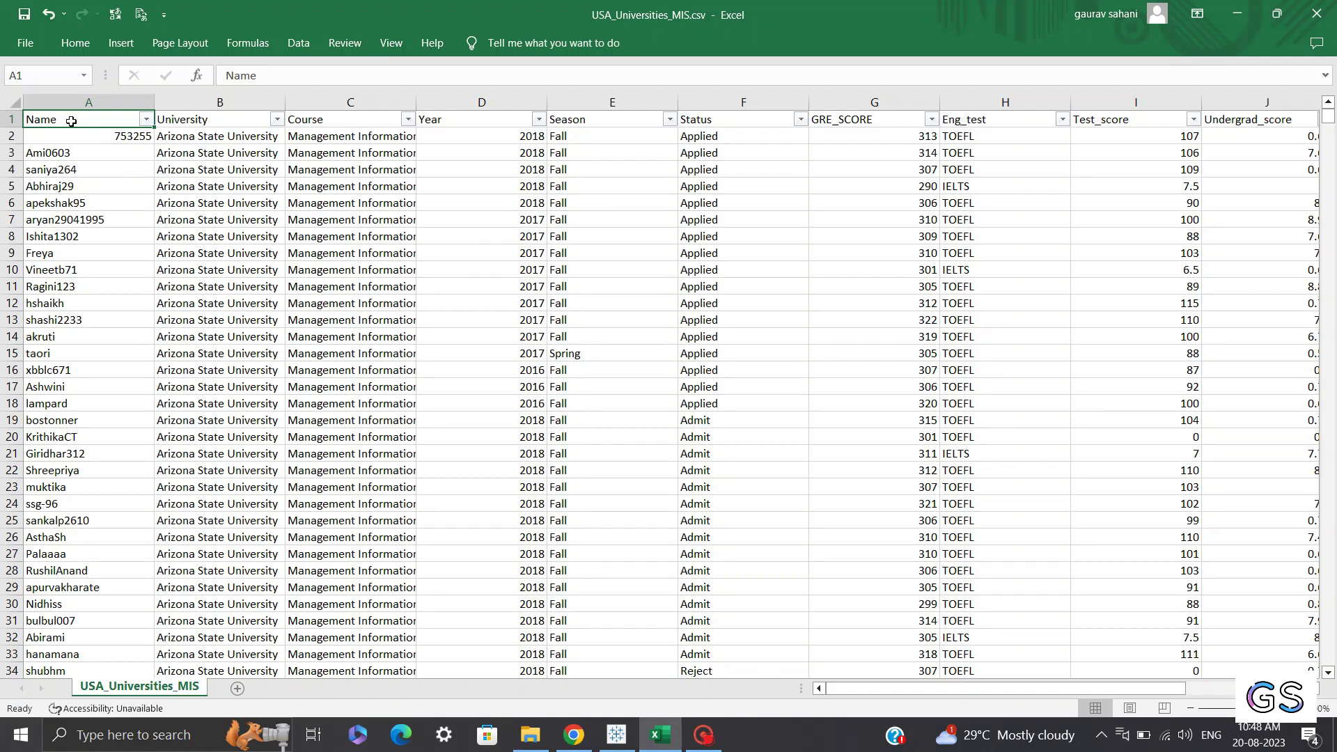
# Examine the available filter values of the University and Course columns without applying a filter.
pyautogui.click(198, 119)
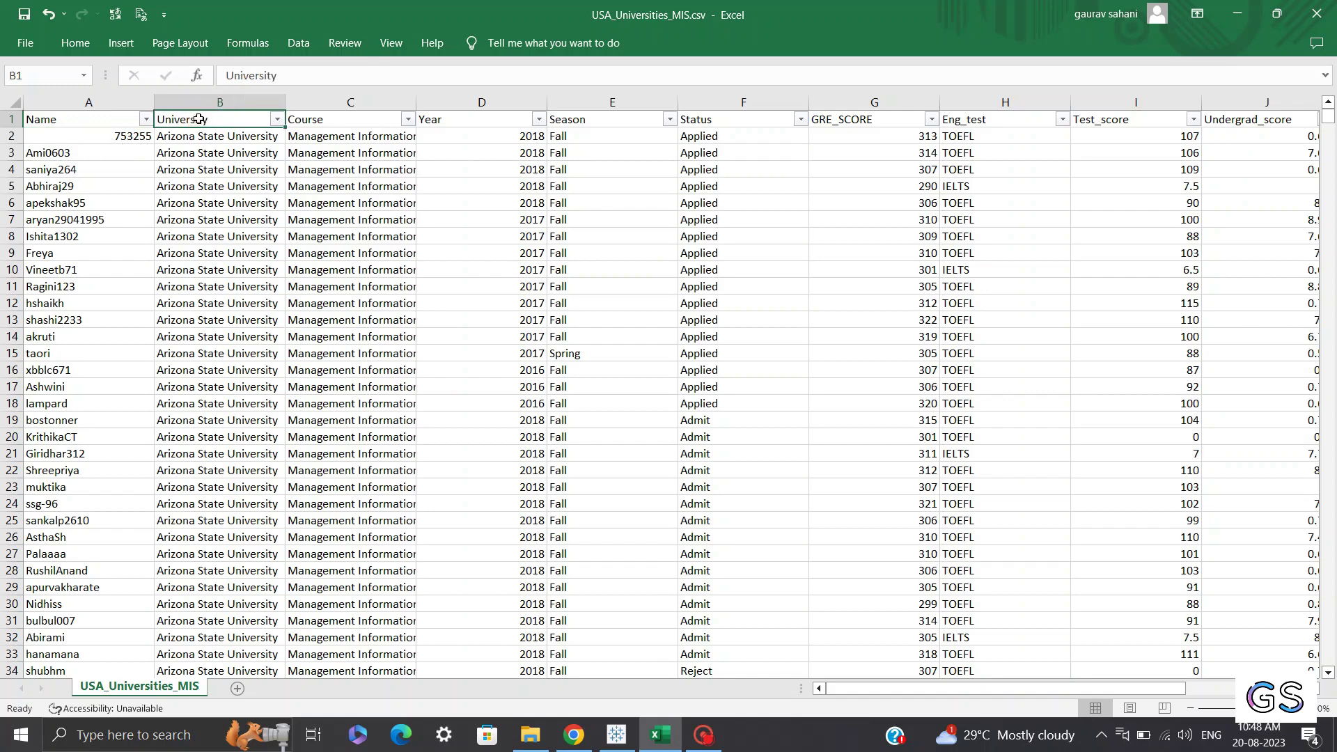
pyautogui.click(278, 119)
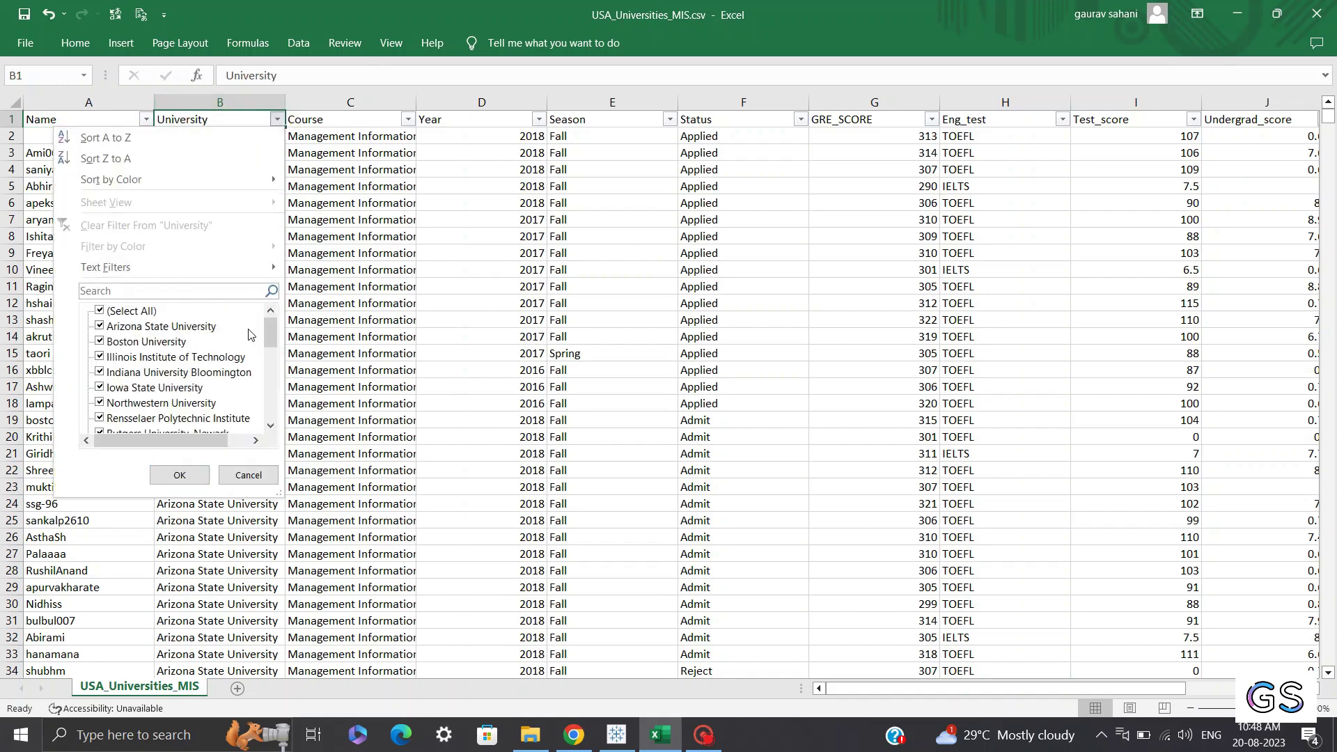
pyautogui.moveTo(270, 335); pyautogui.dragTo(264, 350)
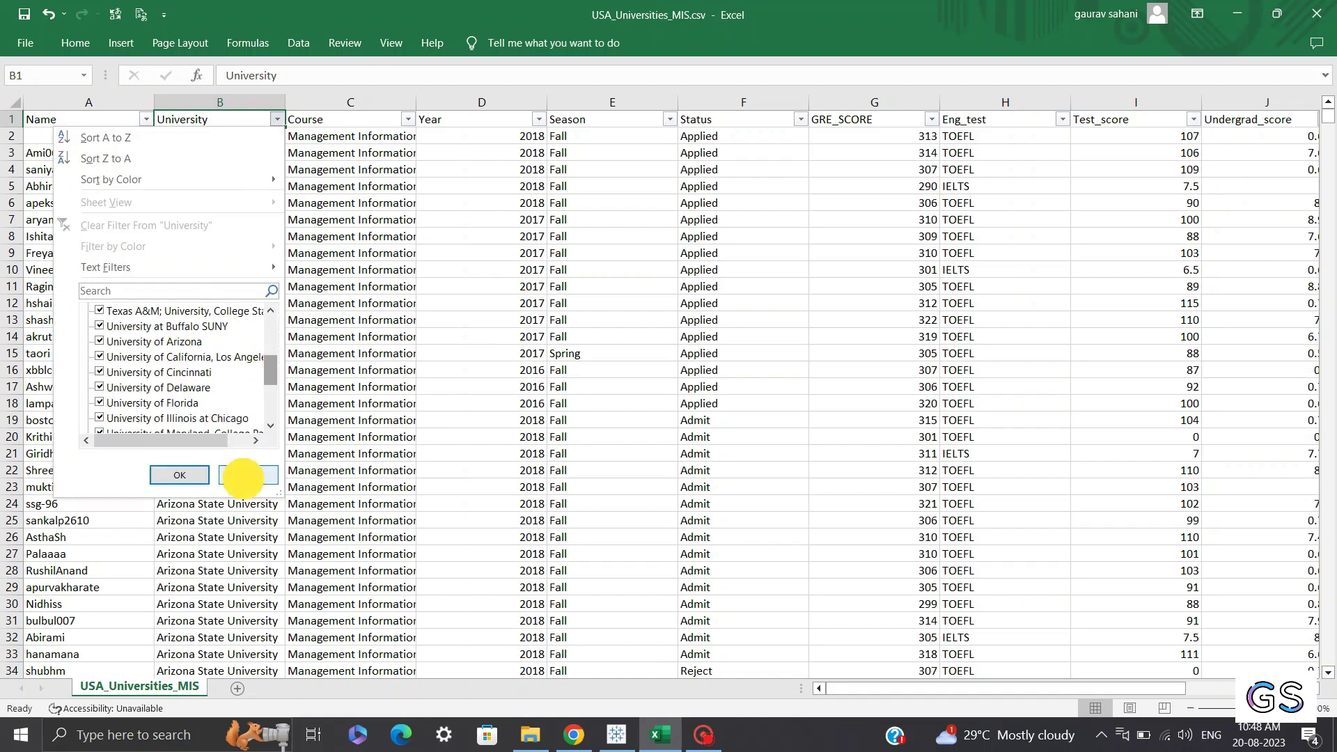
pyautogui.click(243, 476)
pyautogui.click(382, 125)
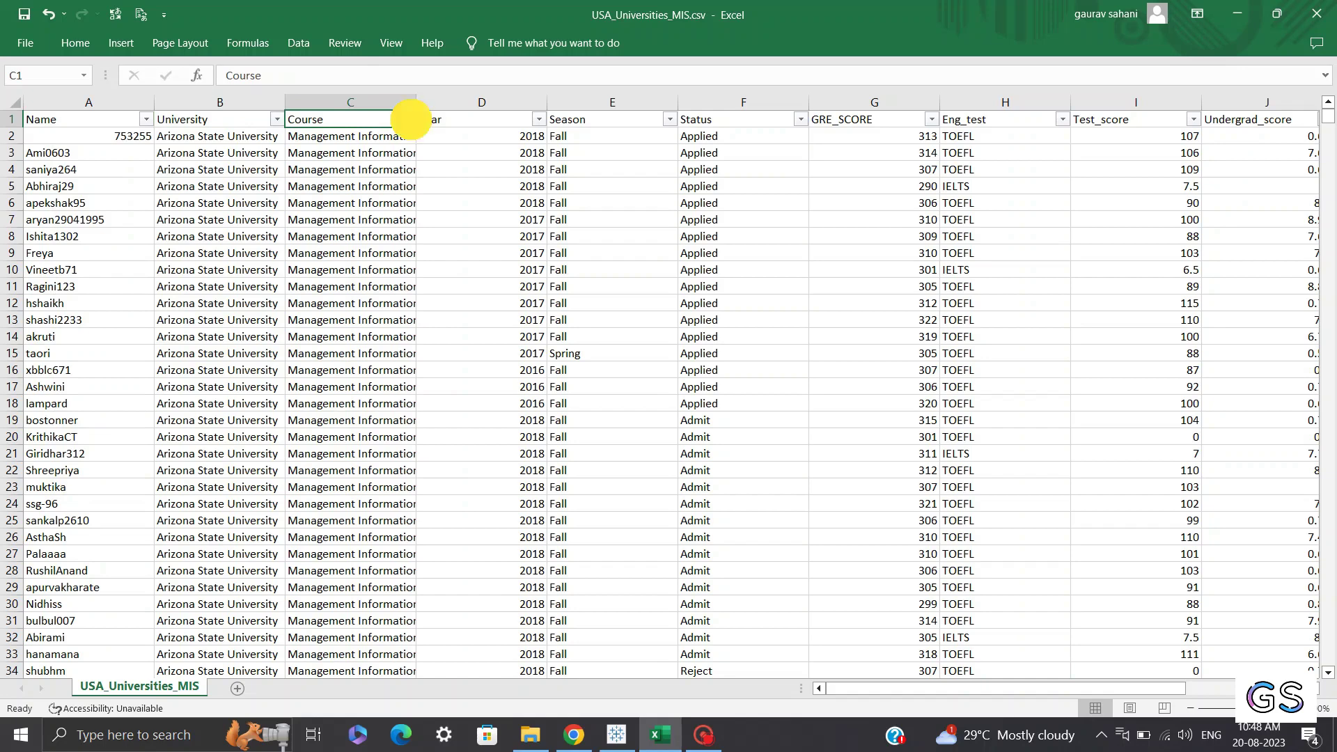
pyautogui.click(408, 119)
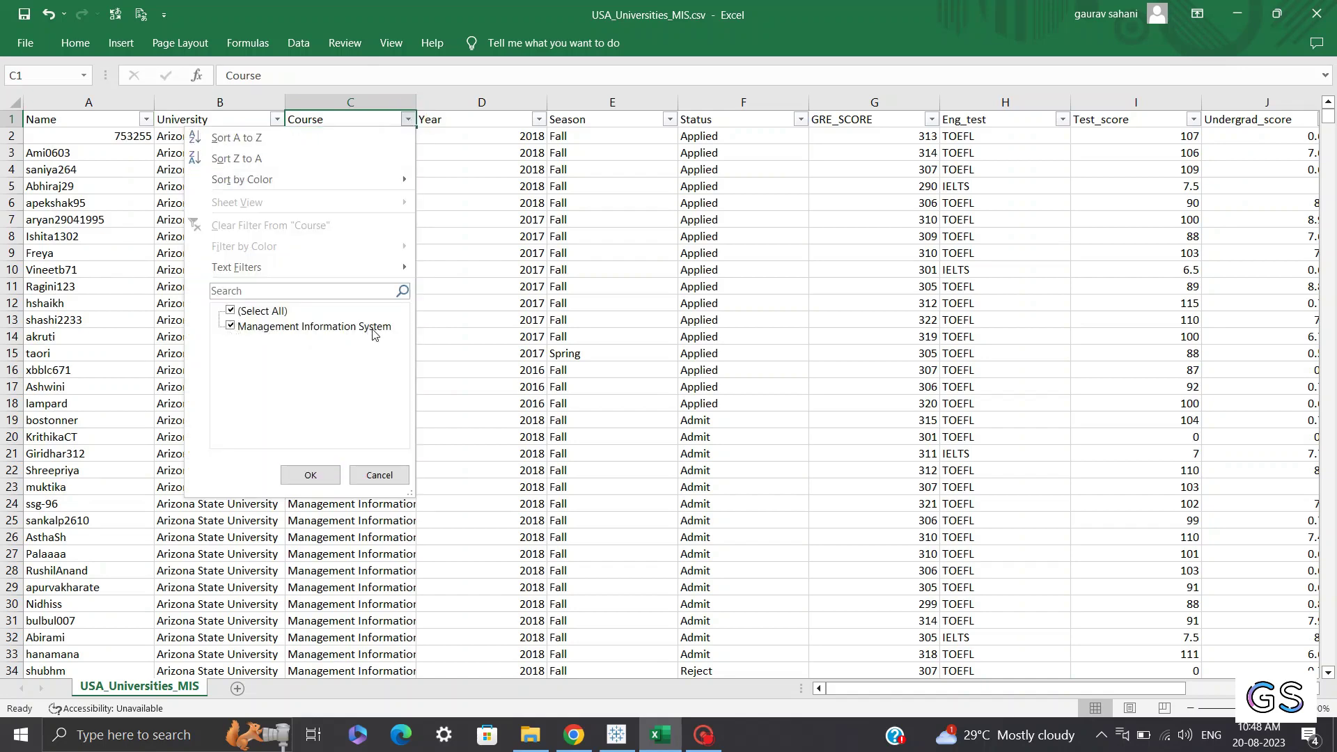
pyautogui.click(373, 466)
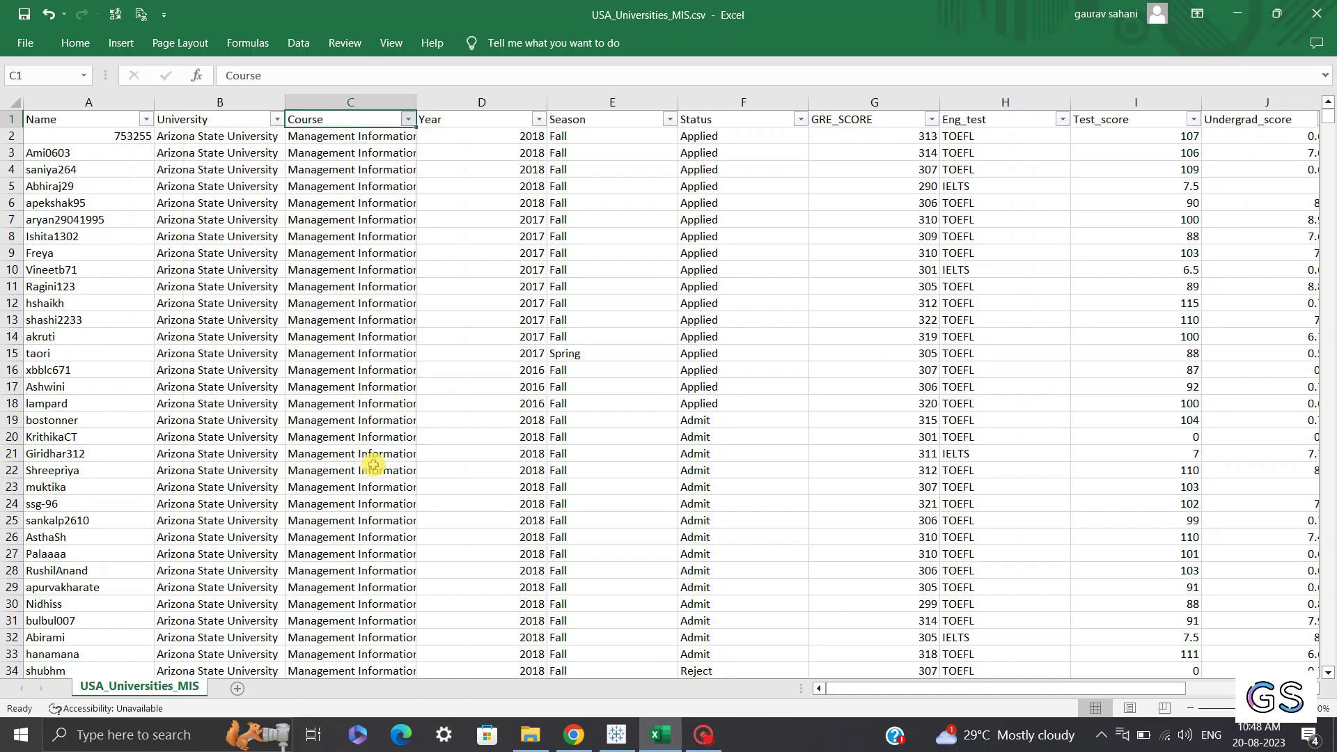
# Review the full list of filter values in the Year column without filtering the data.
pyautogui.click(483, 134)
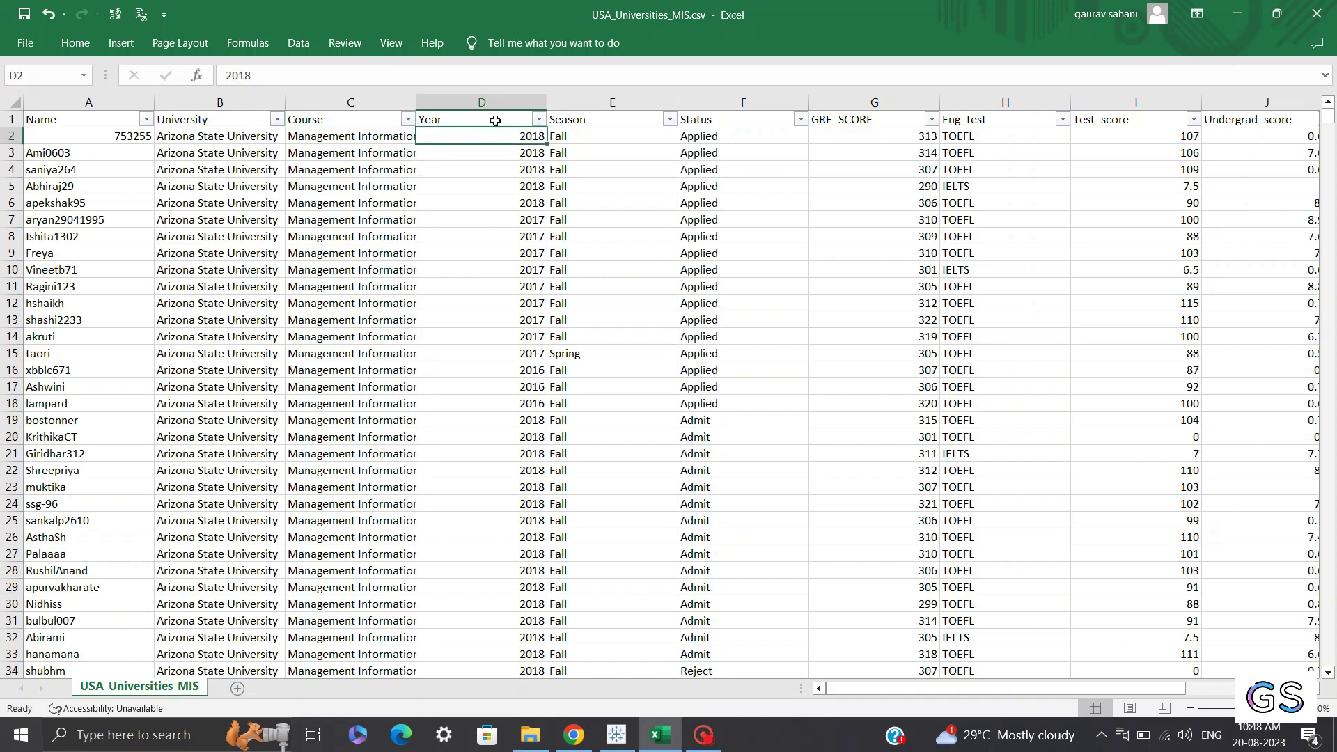
pyautogui.click(496, 120)
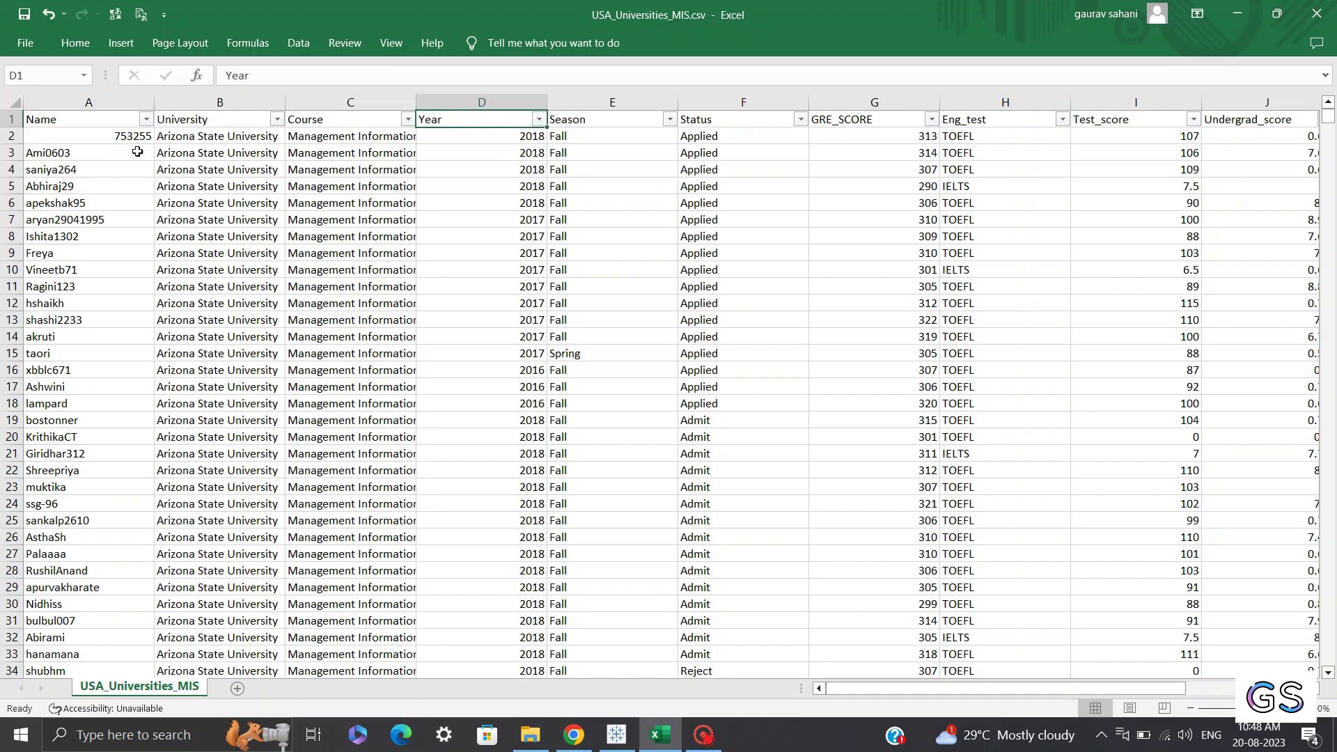
pyautogui.click(537, 120)
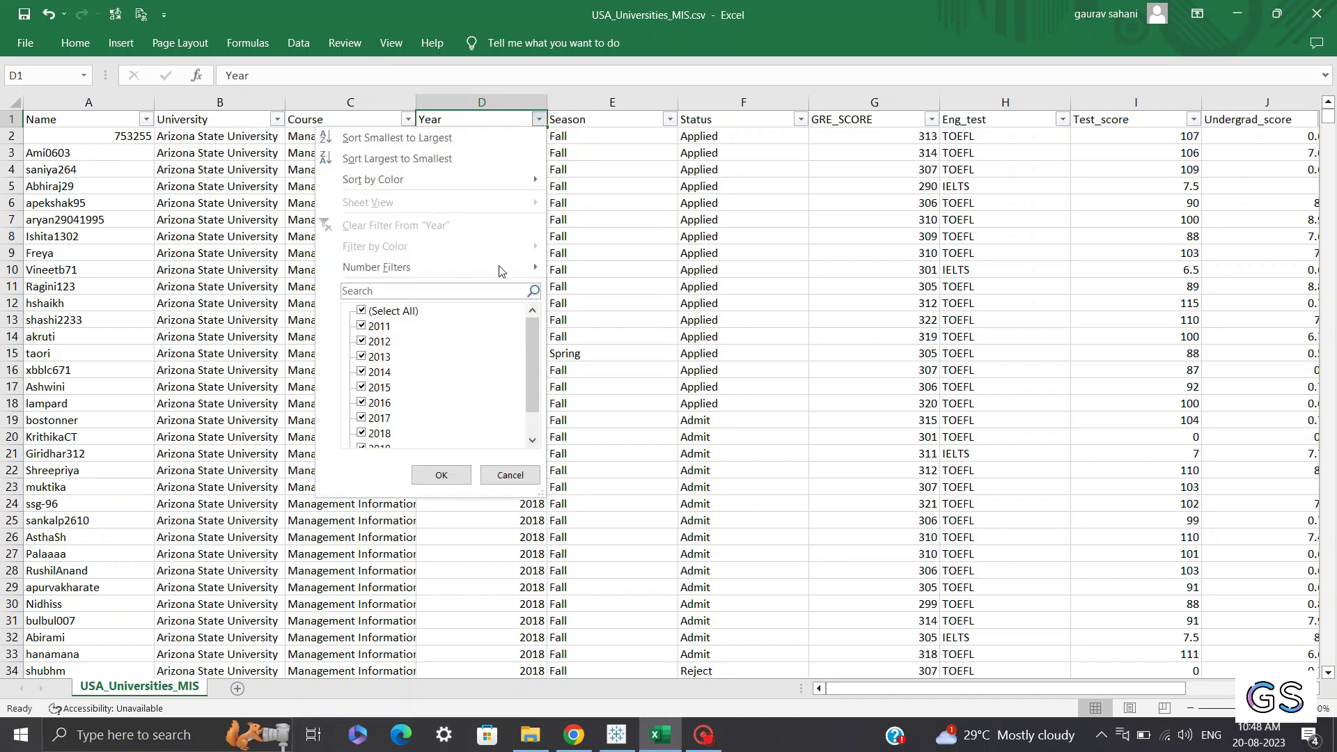
pyautogui.moveTo(532, 370); pyautogui.dragTo(532, 411)
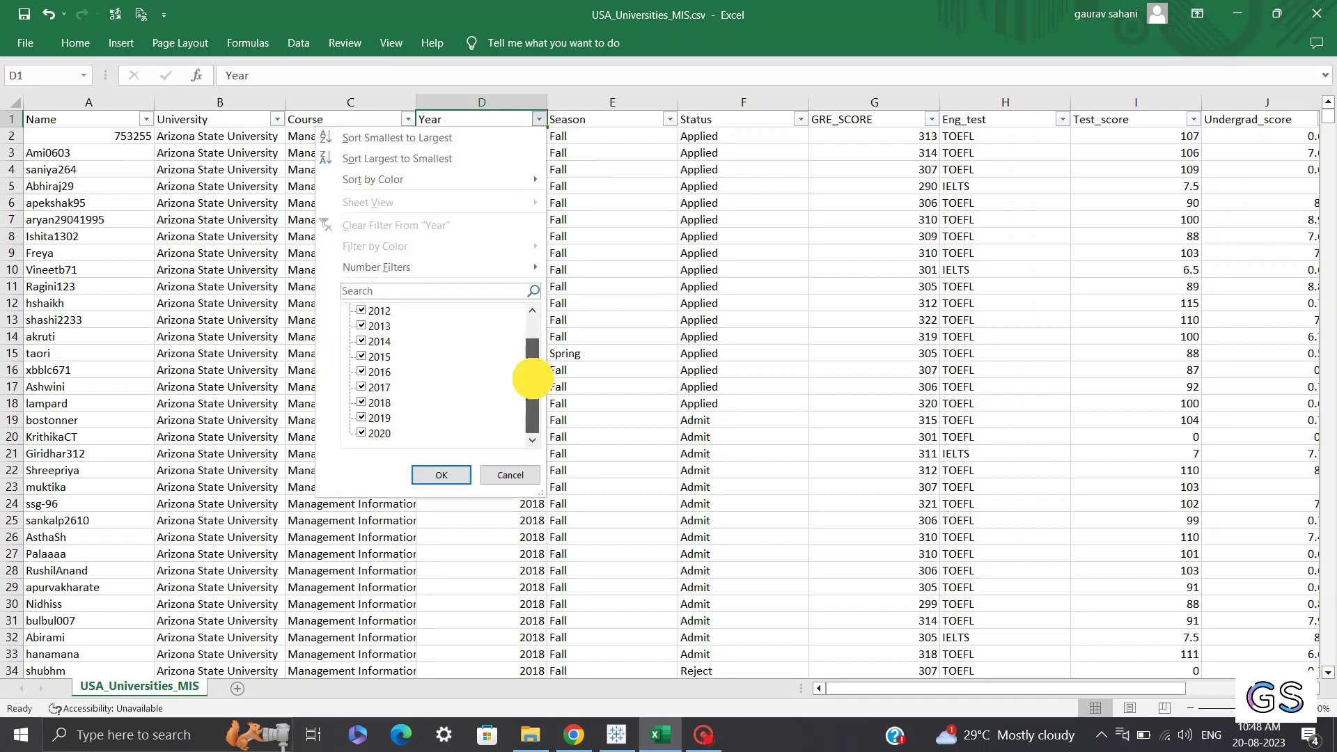
pyautogui.click(536, 478)
# Check which categories the Season and Status columns contain by viewing their filter lists, leaving both unfiltered.
pyautogui.click(602, 120)
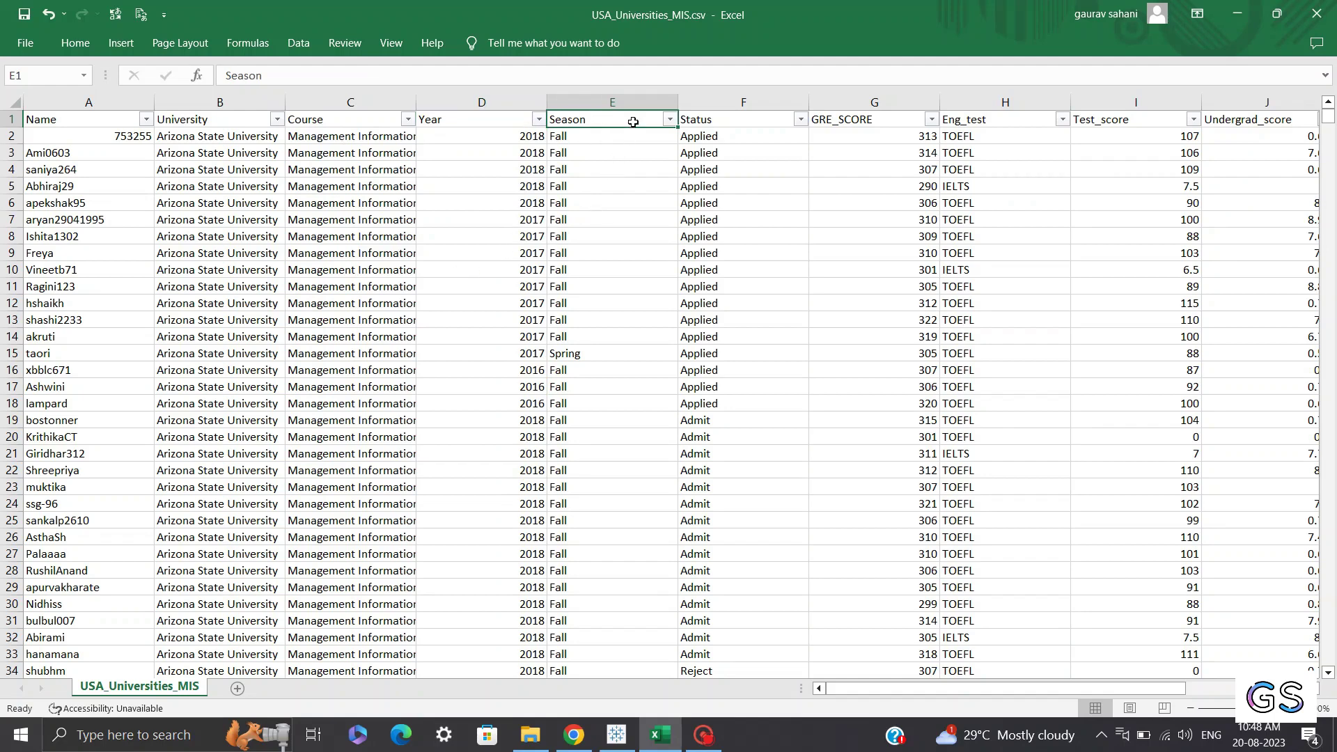
pyautogui.click(670, 120)
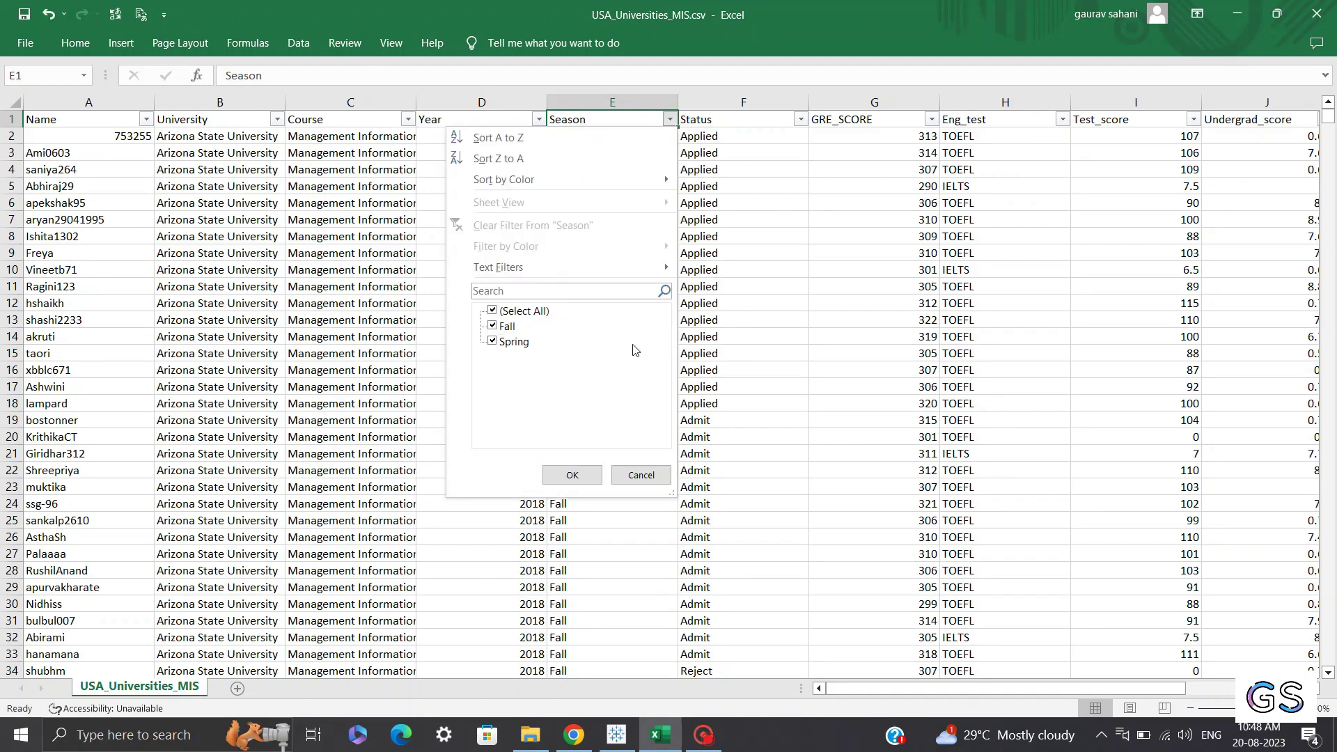
pyautogui.click(642, 474)
pyautogui.click(762, 123)
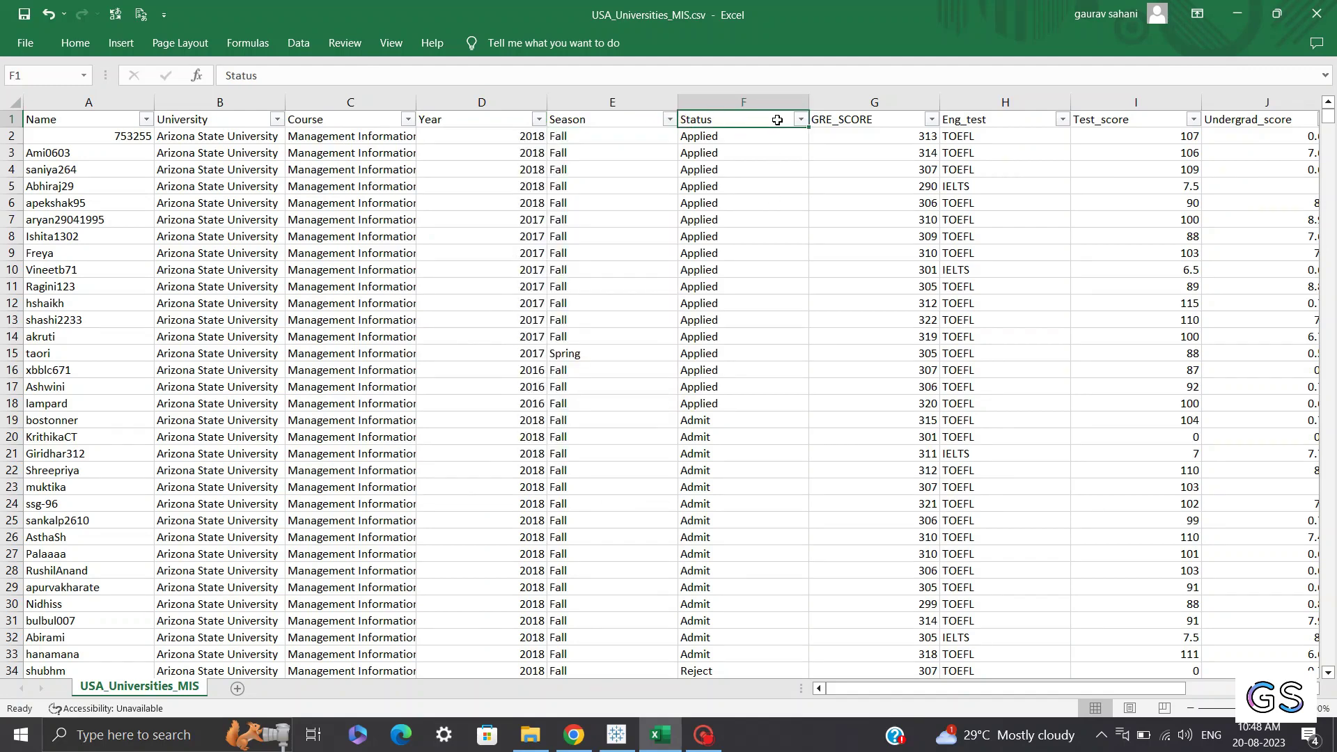
pyautogui.click(802, 120)
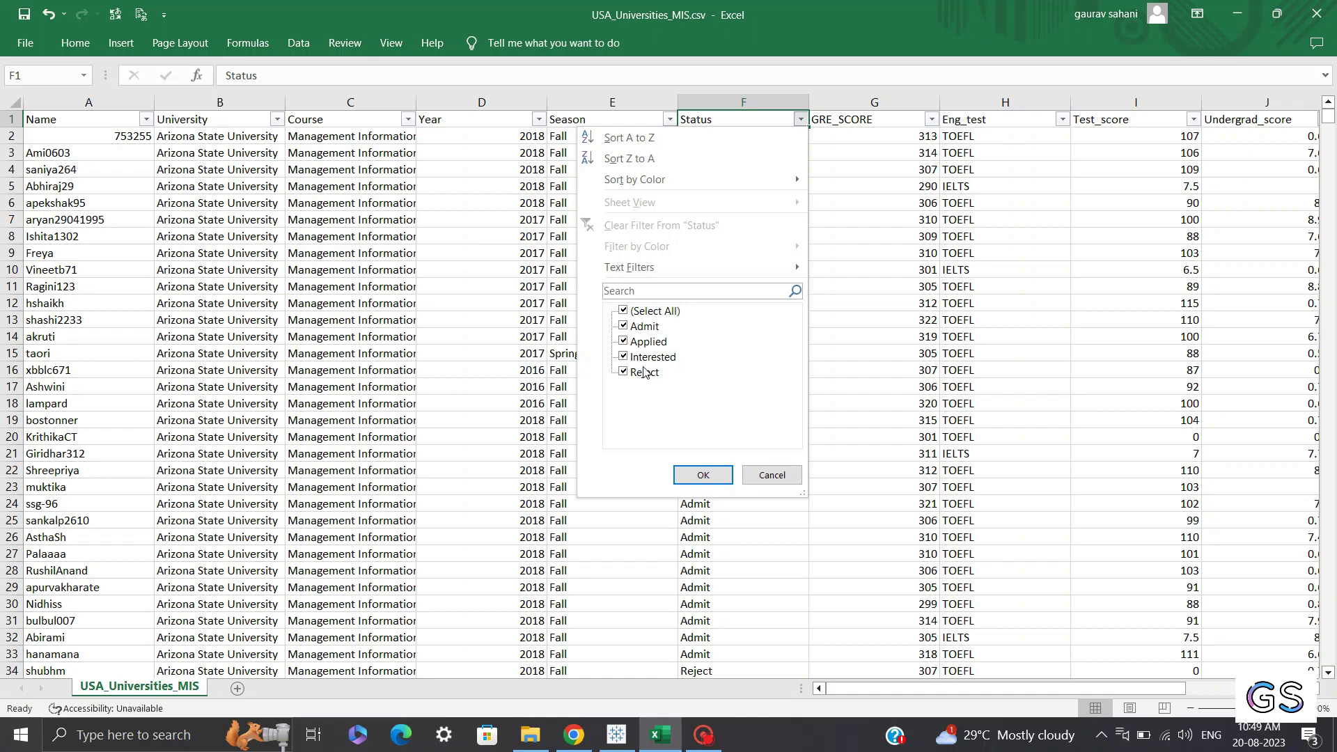
pyautogui.click(771, 475)
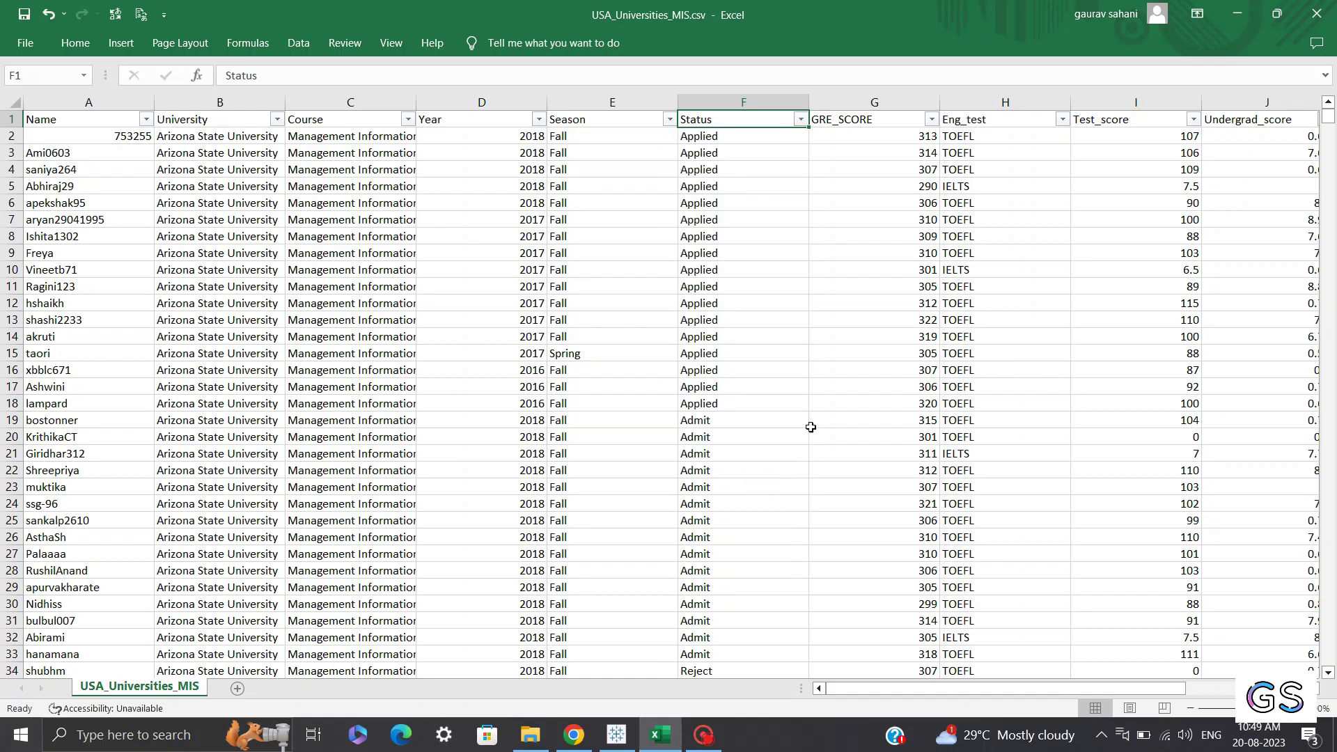
# Inspect the GRE_SCORE column and the Eng_test filter categories together with their matching Test_score values.
pyautogui.click(876, 119)
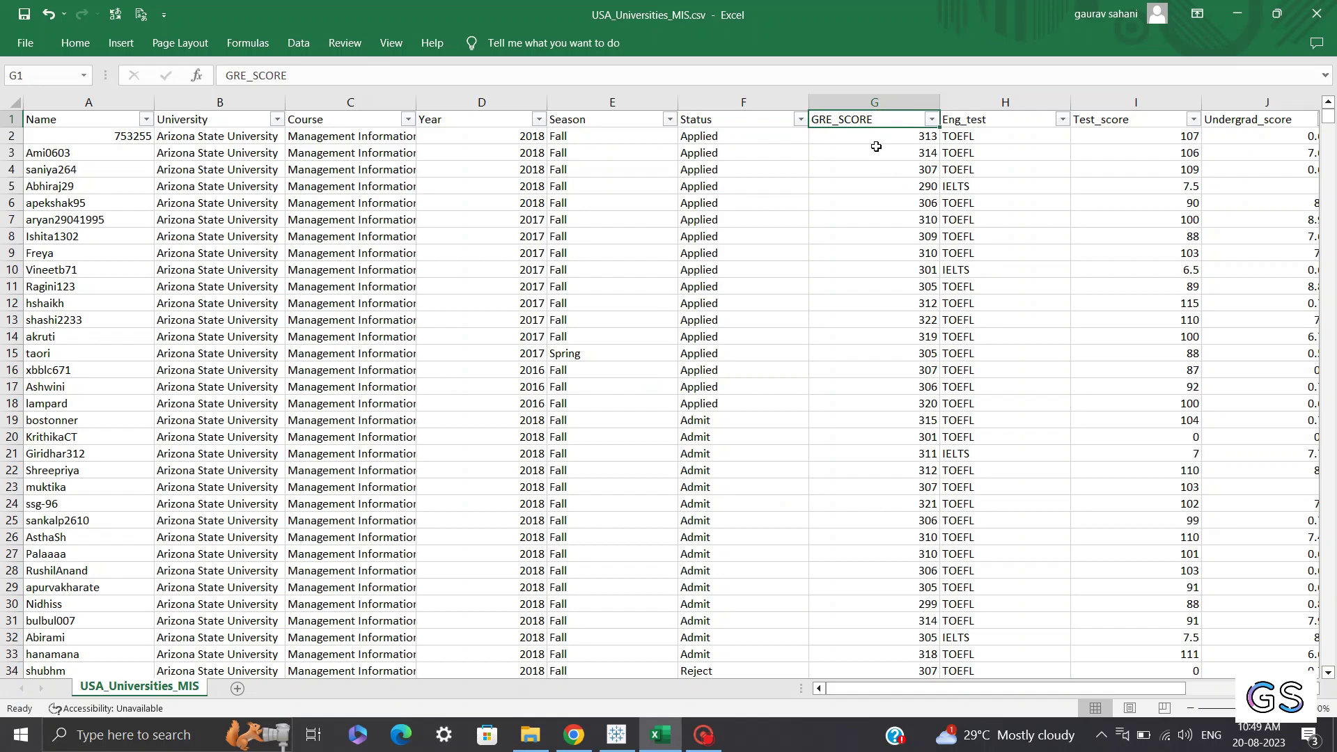
pyautogui.click(985, 117)
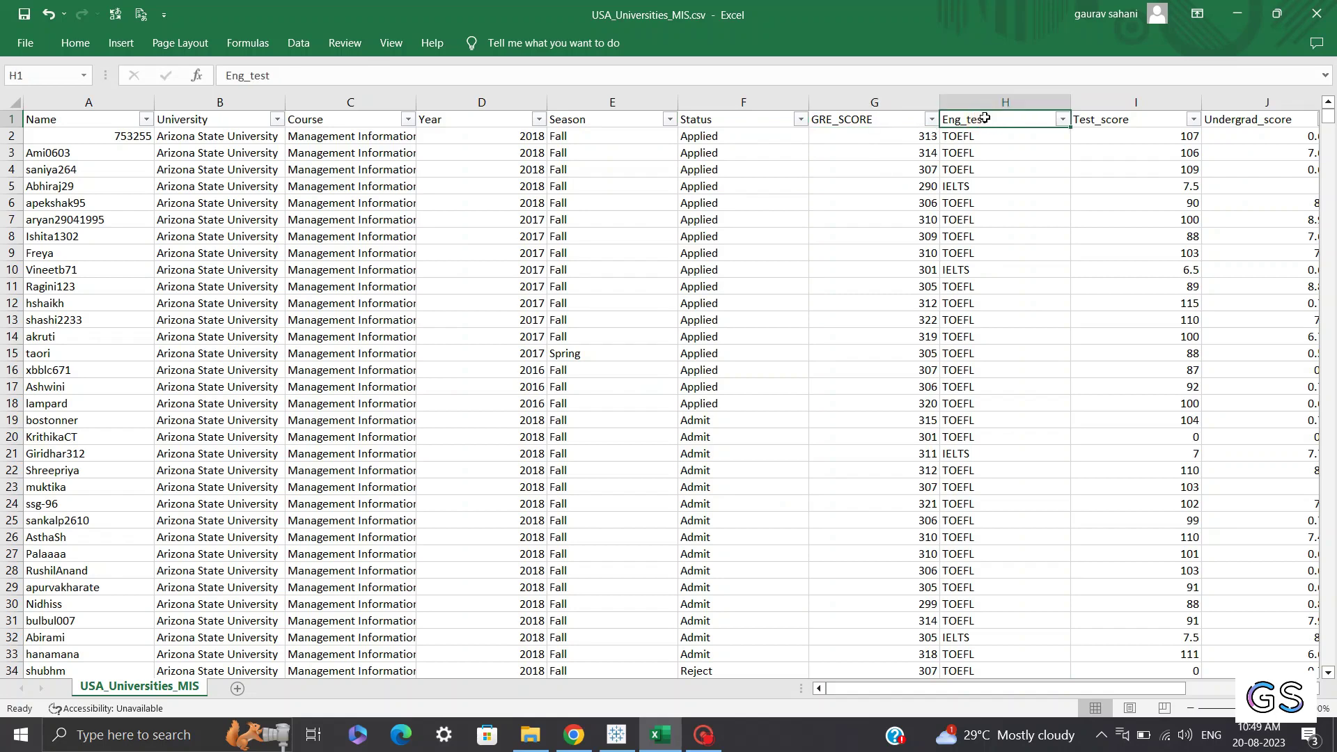
pyautogui.click(1063, 119)
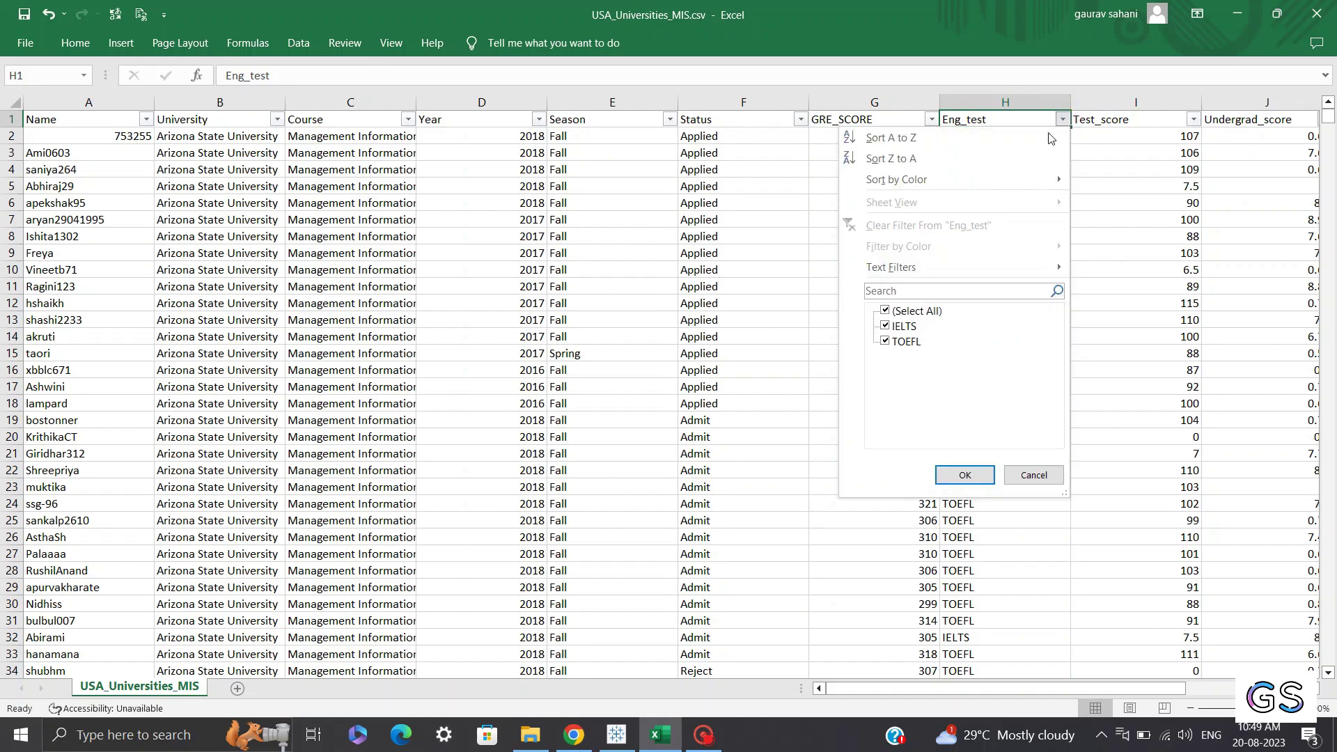
pyautogui.click(1020, 473)
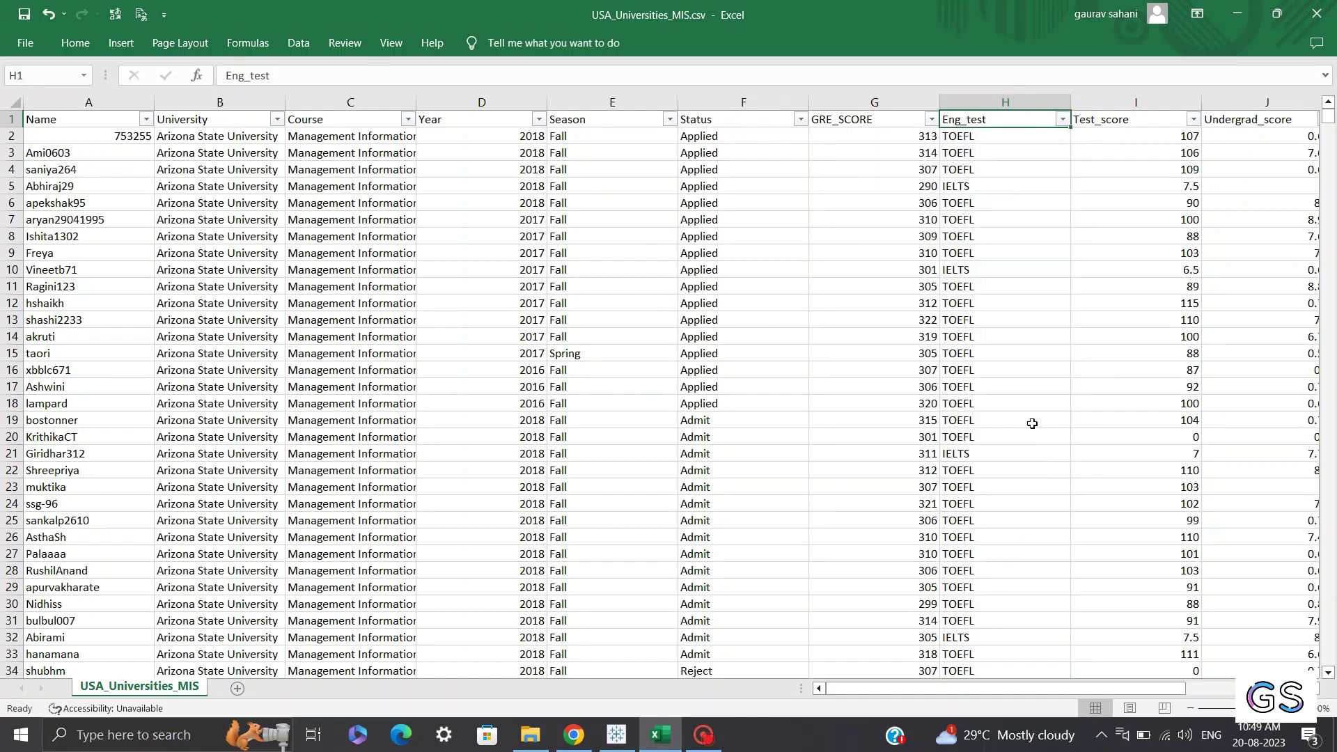
pyautogui.click(995, 136)
pyautogui.click(1104, 134)
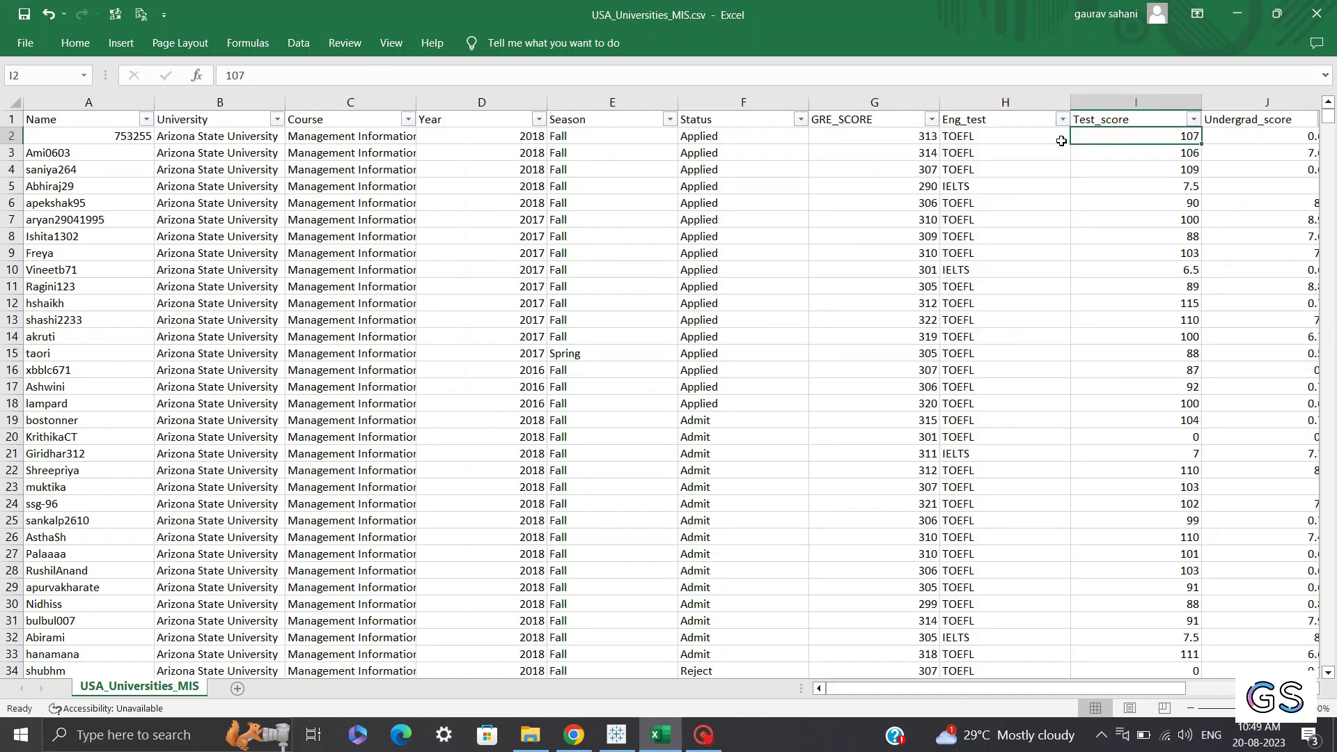
# Compare the Undergrad_score values with their % or CGPA metric in the neighbouring column for the first data rows.
pyautogui.moveTo(1045, 690); pyautogui.dragTo(1156, 688)
pyautogui.click(858, 124)
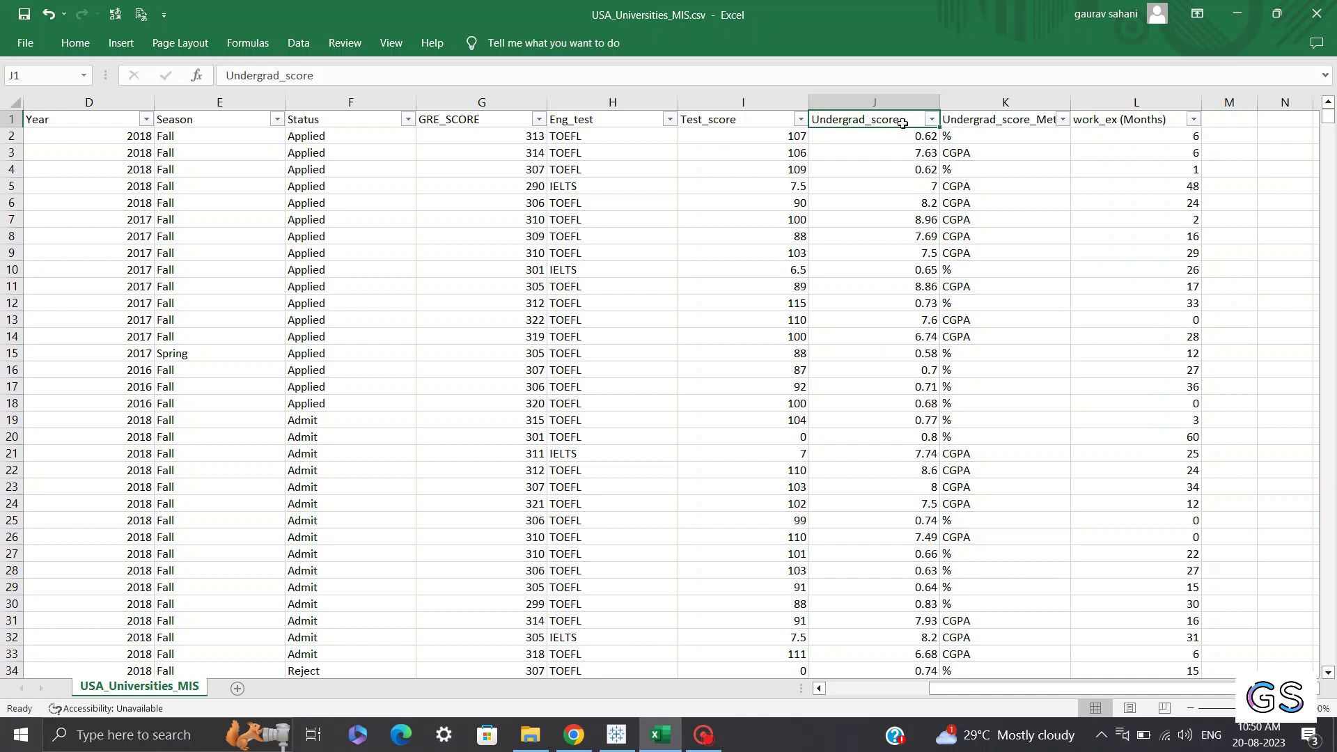
pyautogui.click(965, 140)
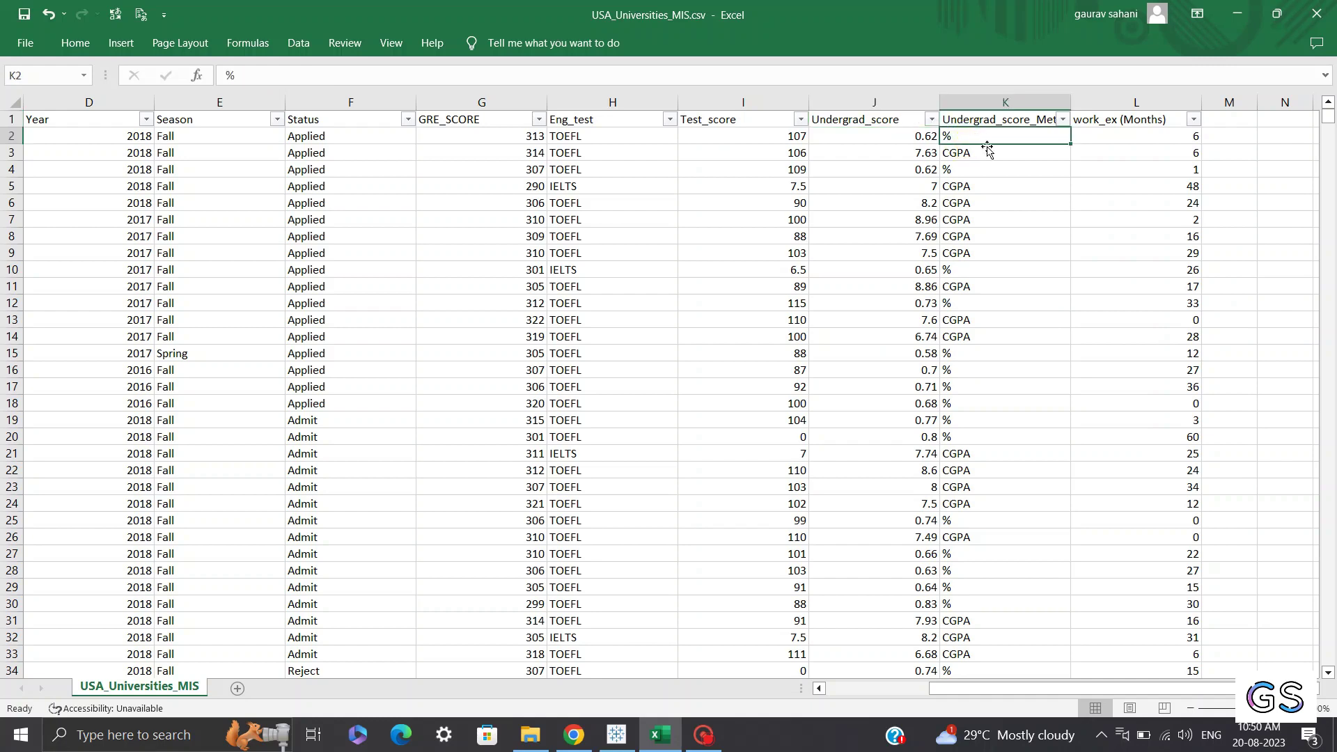
pyautogui.click(980, 153)
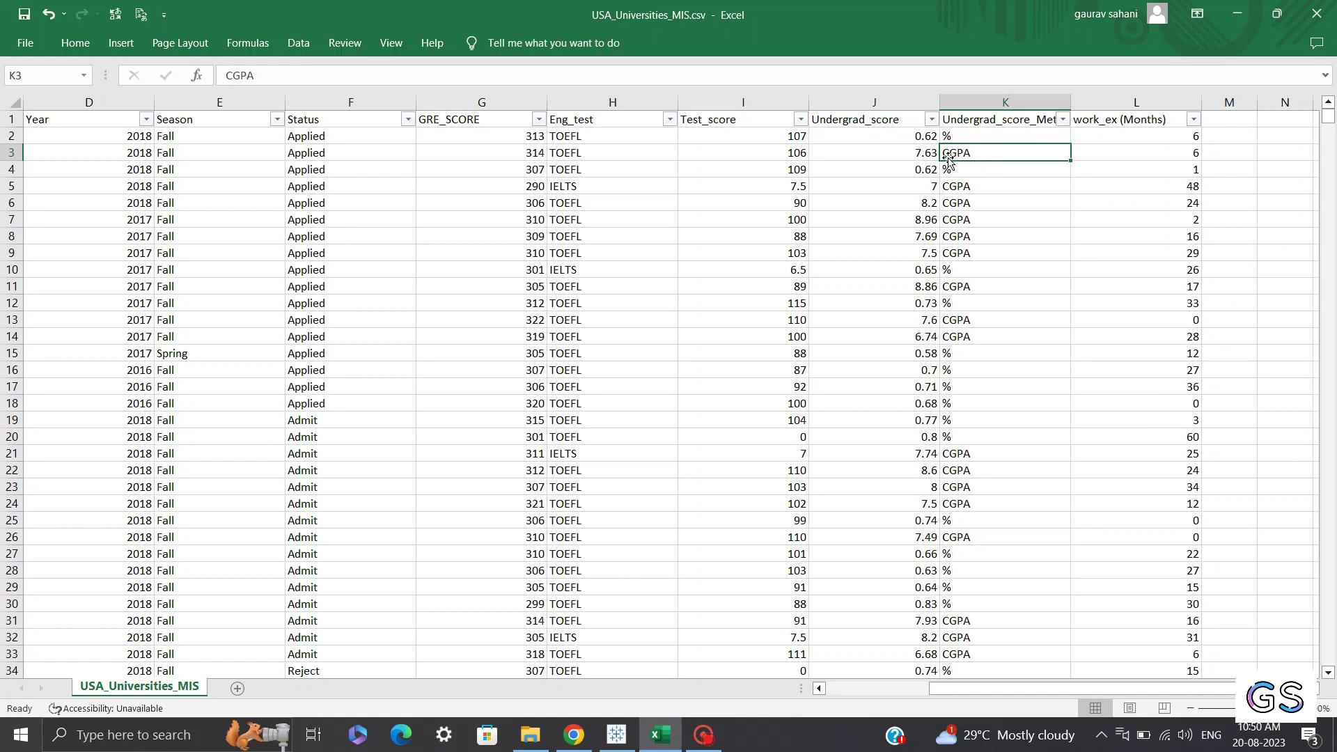
pyautogui.click(909, 154)
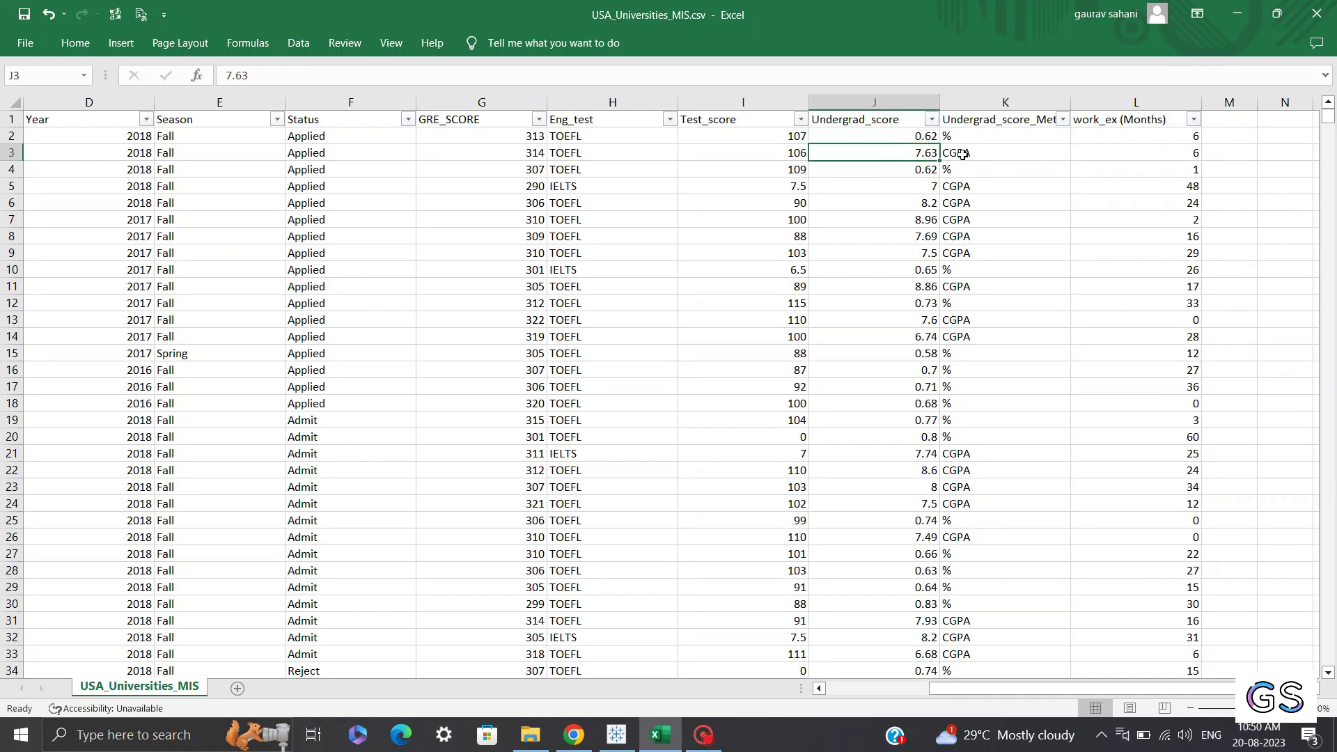
pyautogui.click(988, 153)
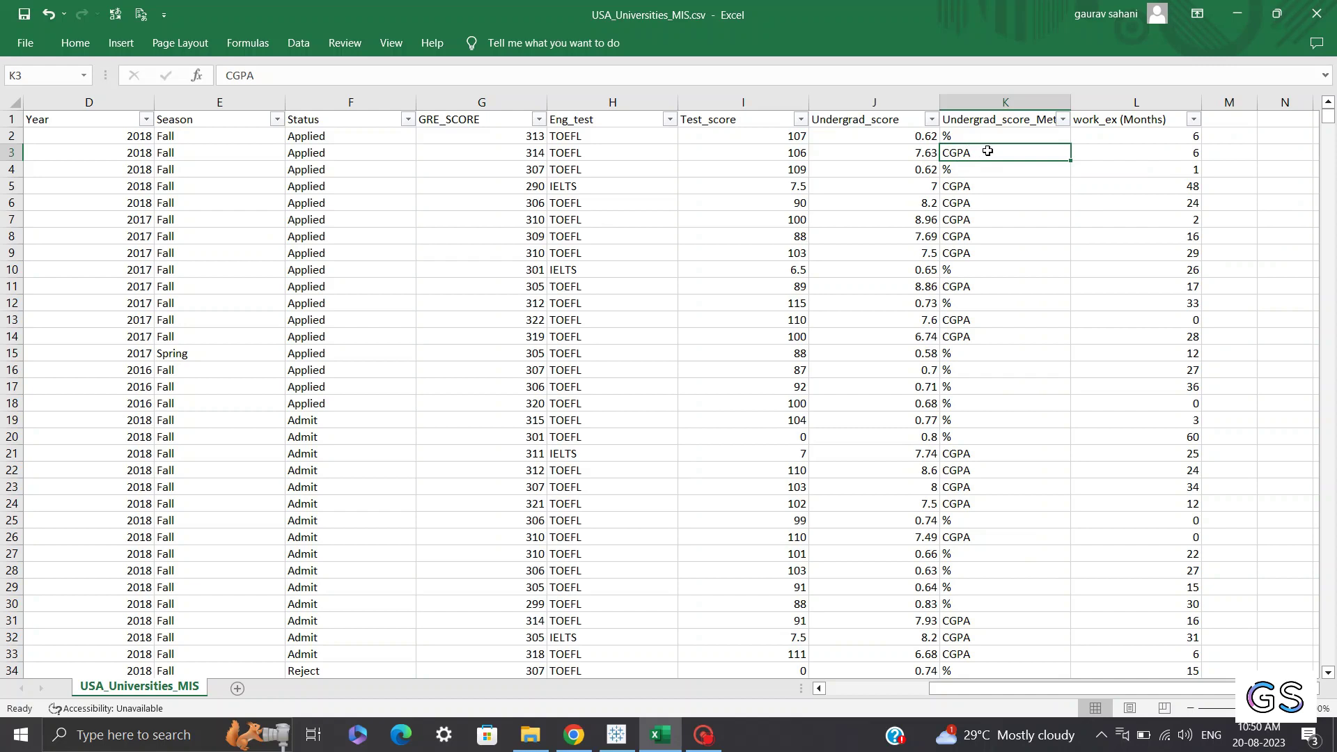
pyautogui.click(906, 151)
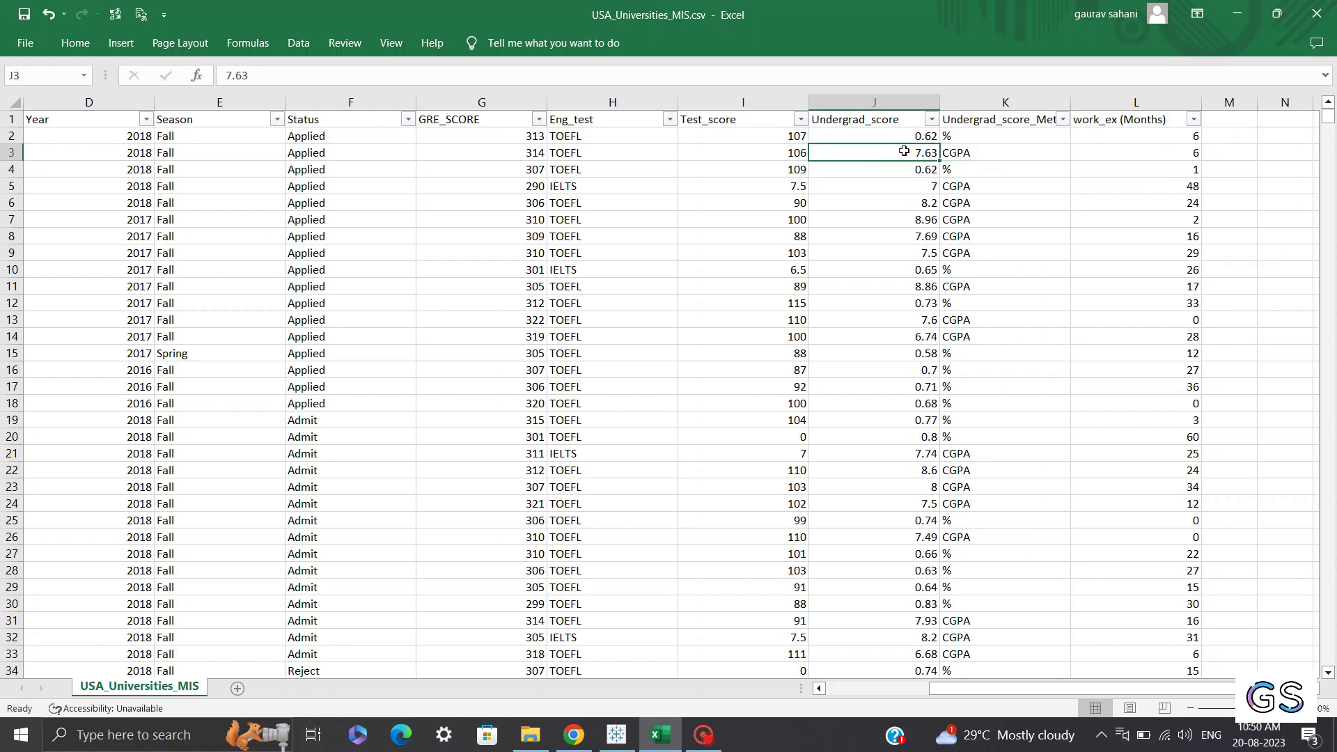
pyautogui.click(1019, 155)
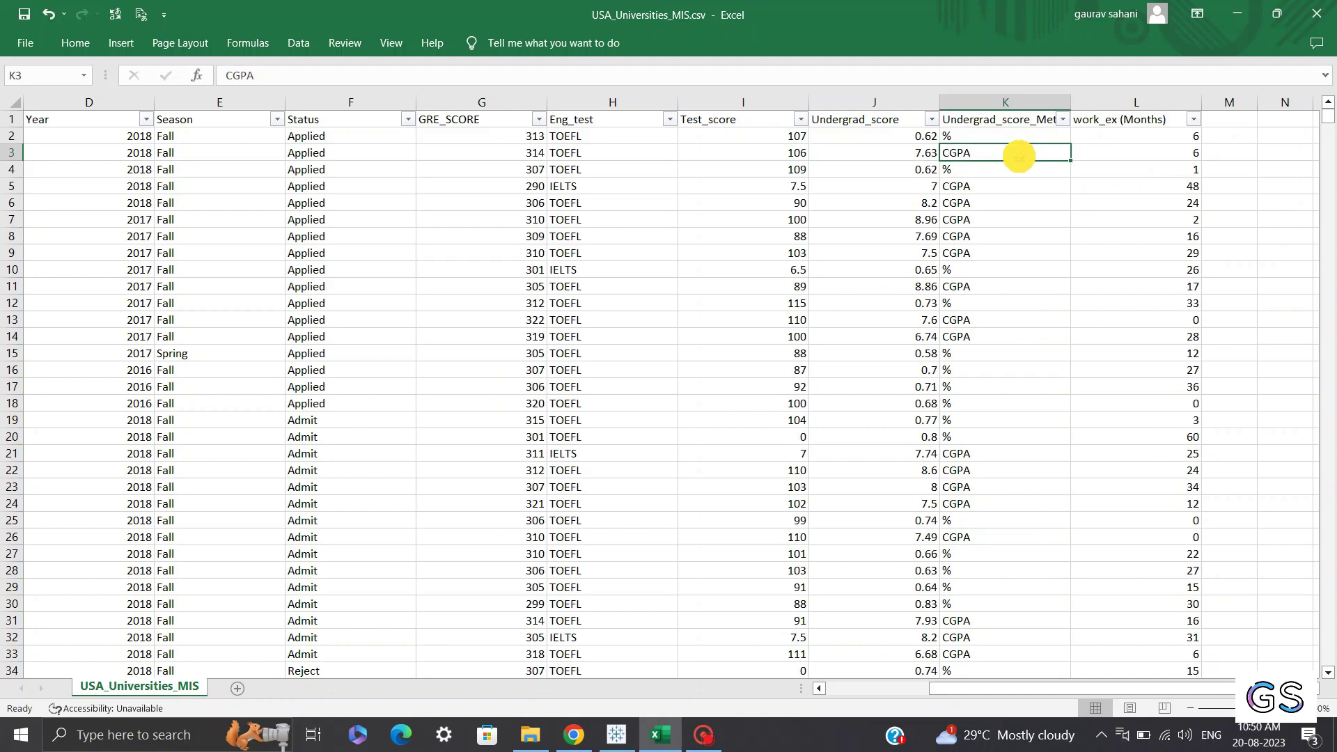
# Review the whole range of filter values in the work_ex (Months) column, then return to the Name header.
pyautogui.click(1107, 127)
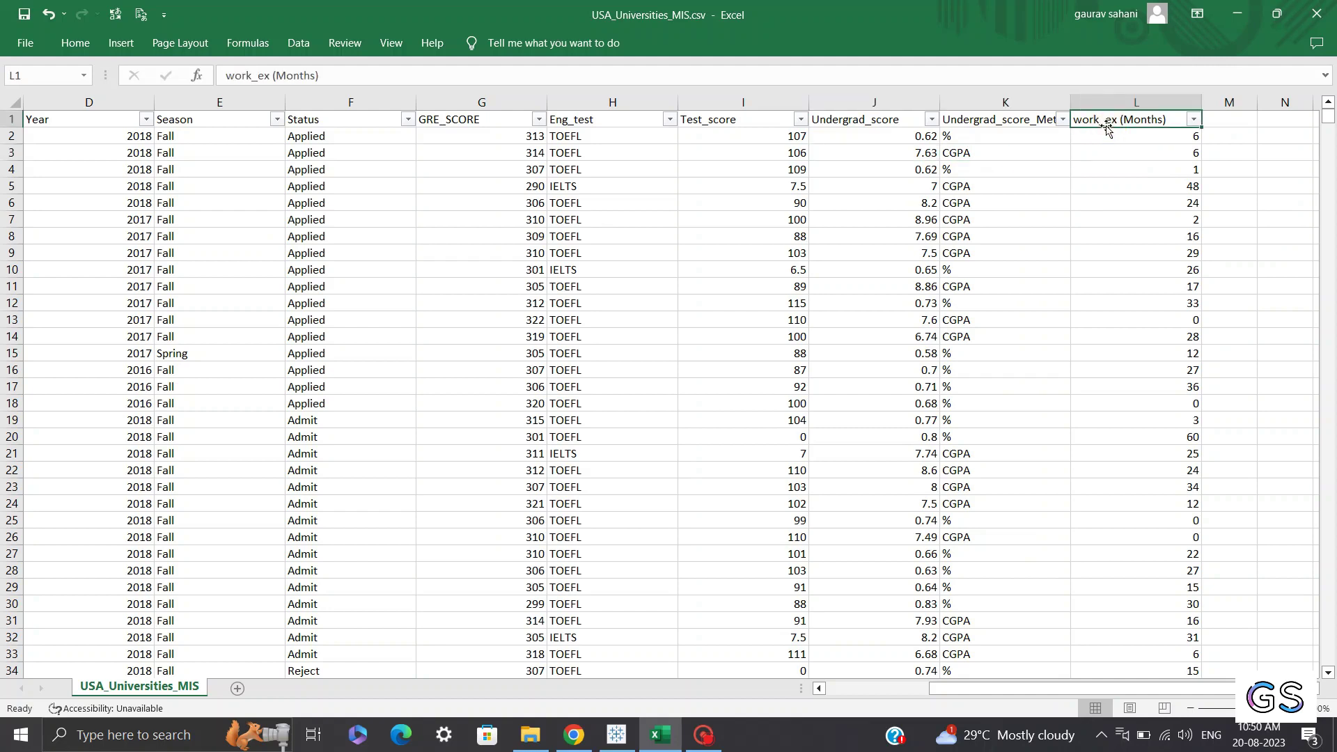
pyautogui.click(1194, 121)
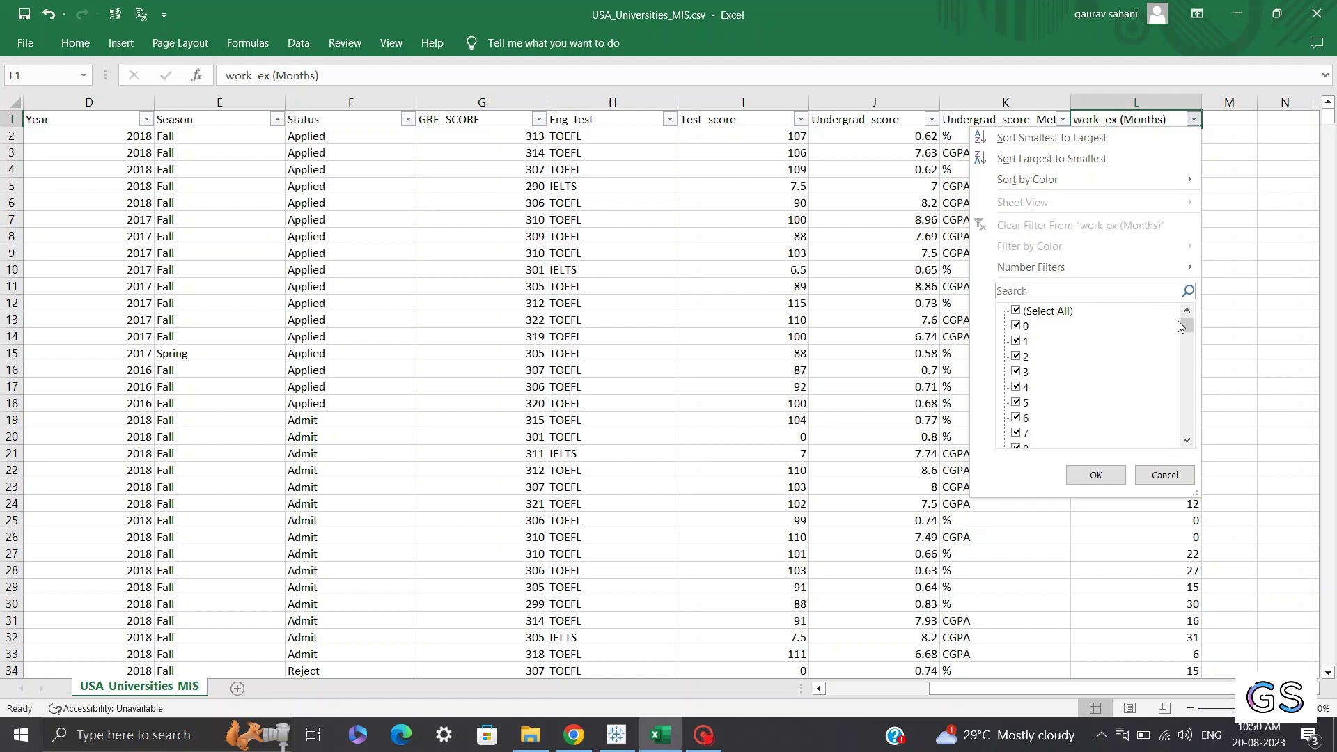
pyautogui.moveTo(1183, 326); pyautogui.dragTo(1184, 422)
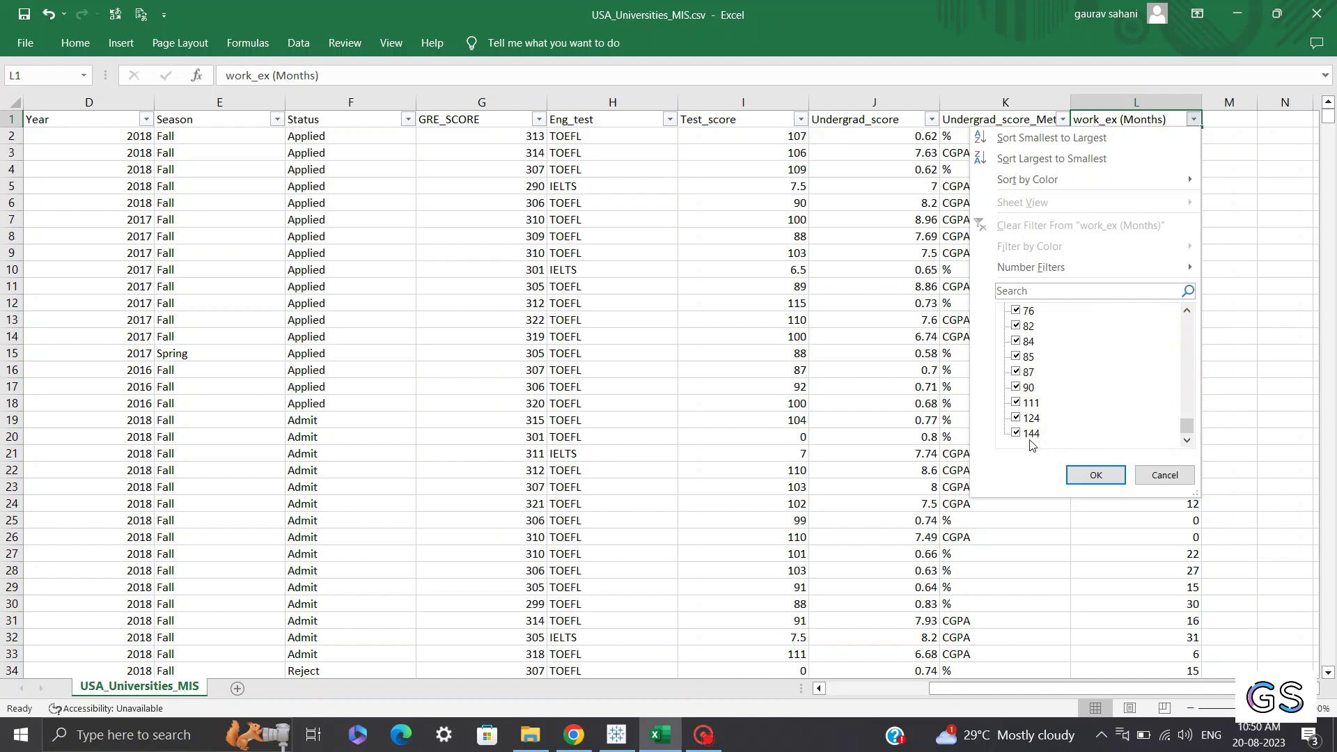
pyautogui.click(1160, 474)
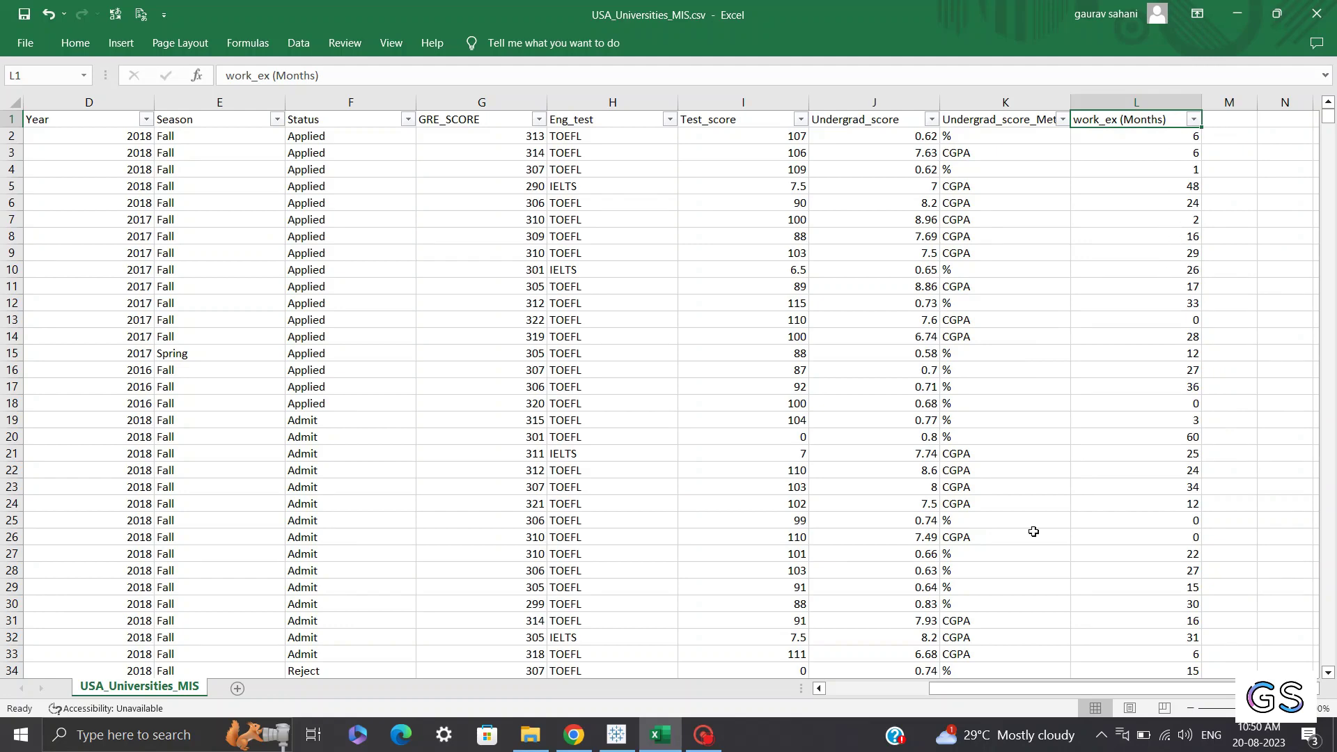
pyautogui.click(909, 687)
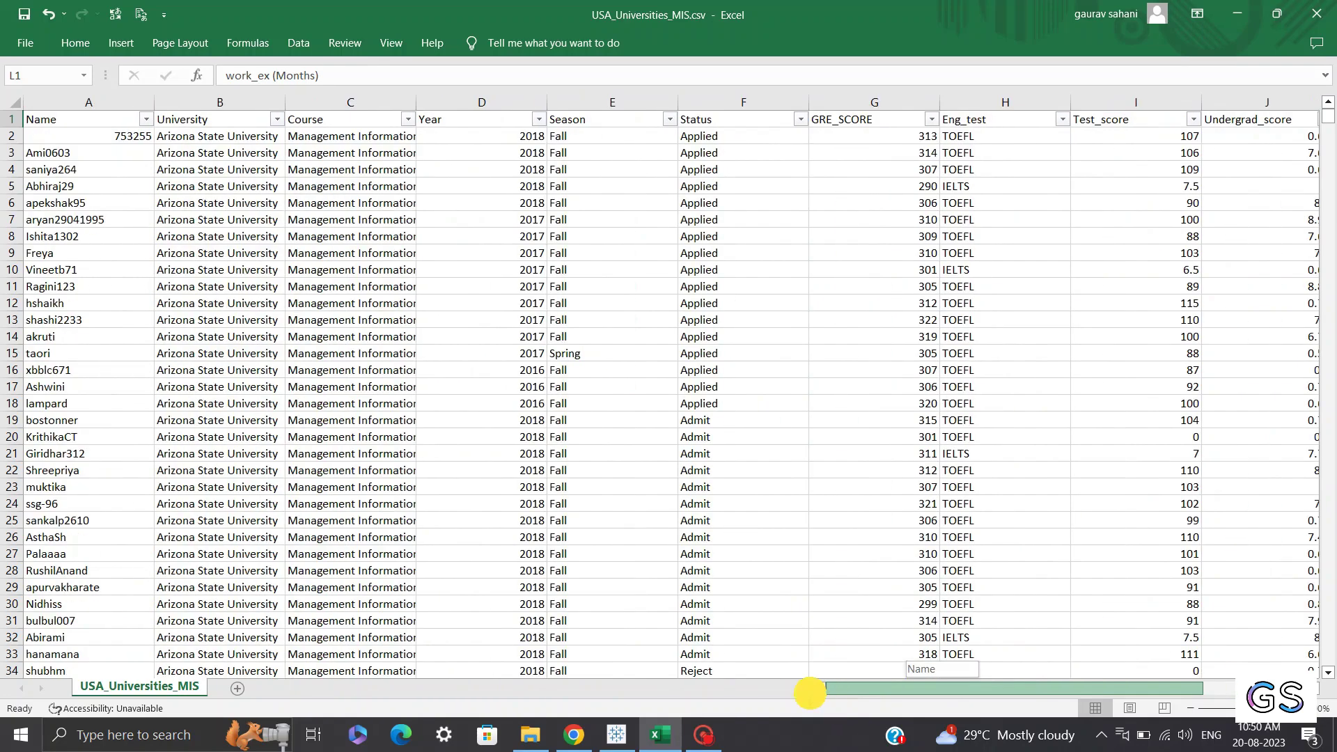
pyautogui.click(81, 119)
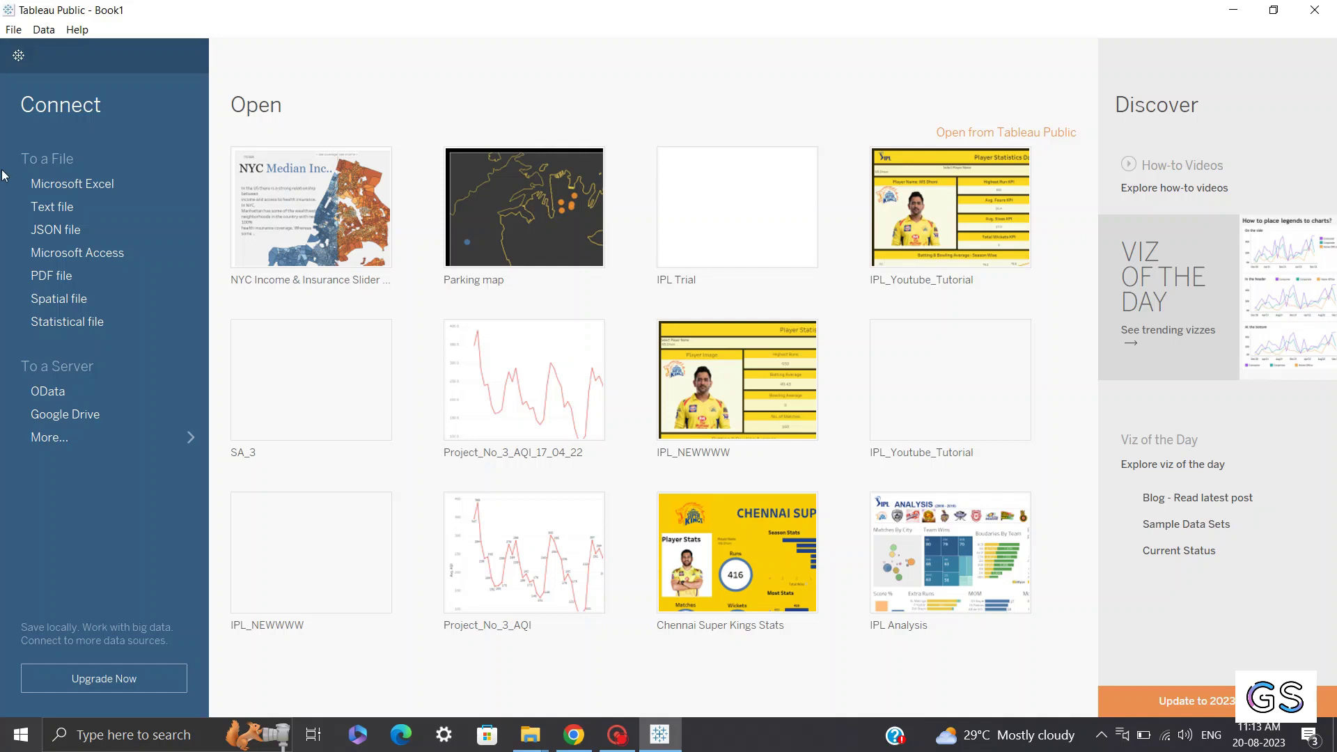
# In Tableau Public, connect to the text file USA_Universities_MIS.csv as the data source.
pyautogui.click(77, 209)
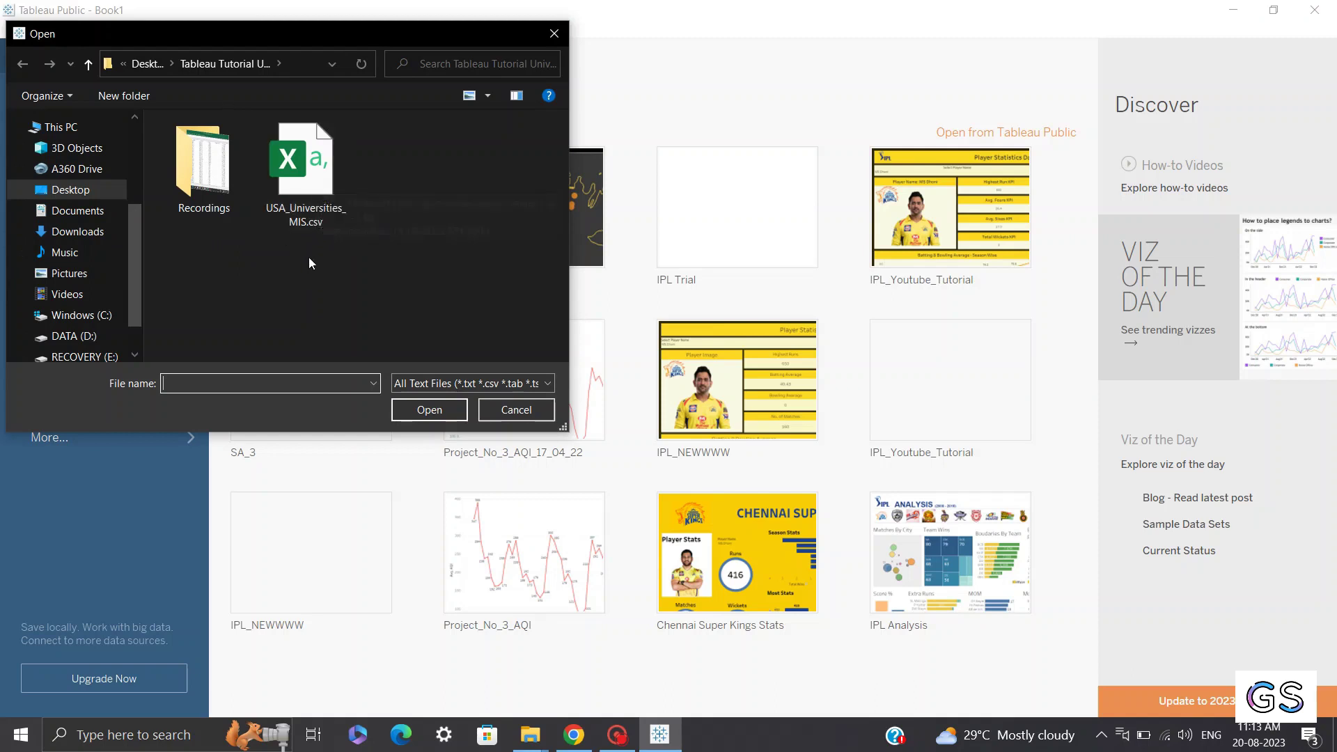
pyautogui.doubleClick(312, 181)
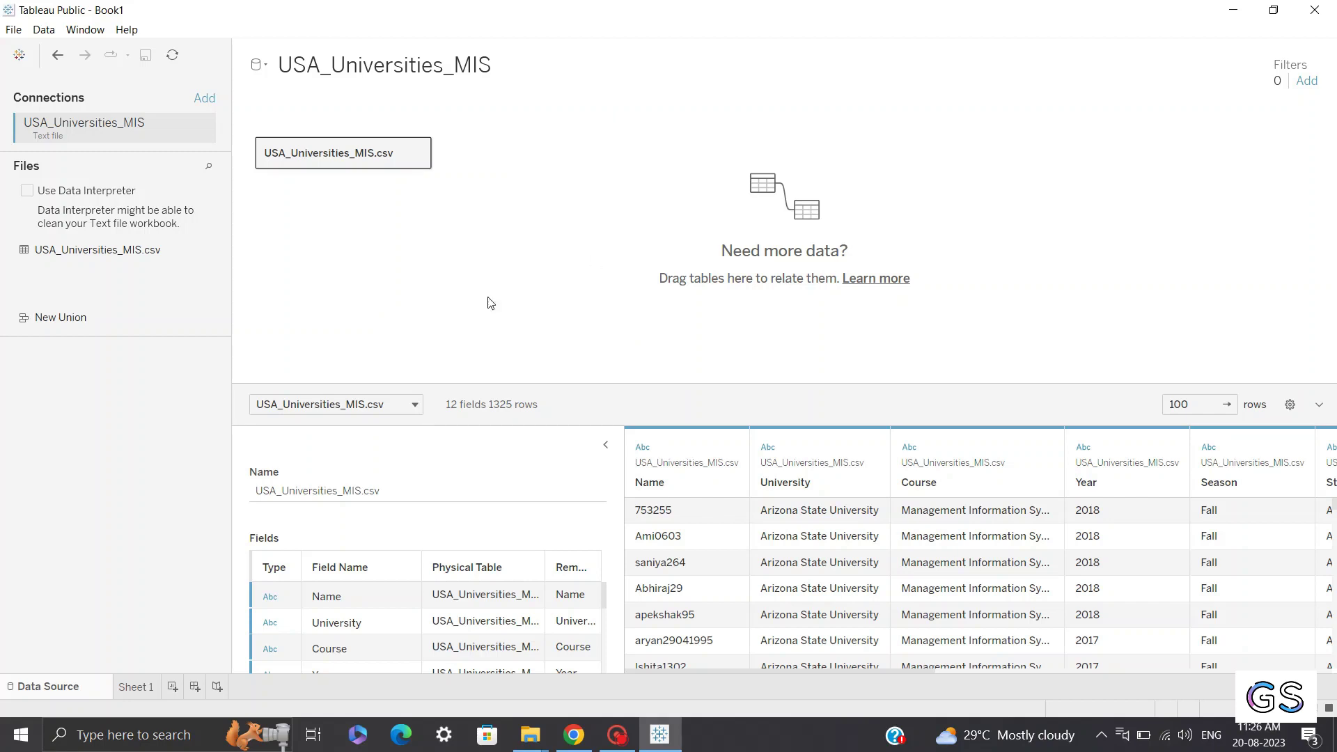
pyautogui.click(204, 99)
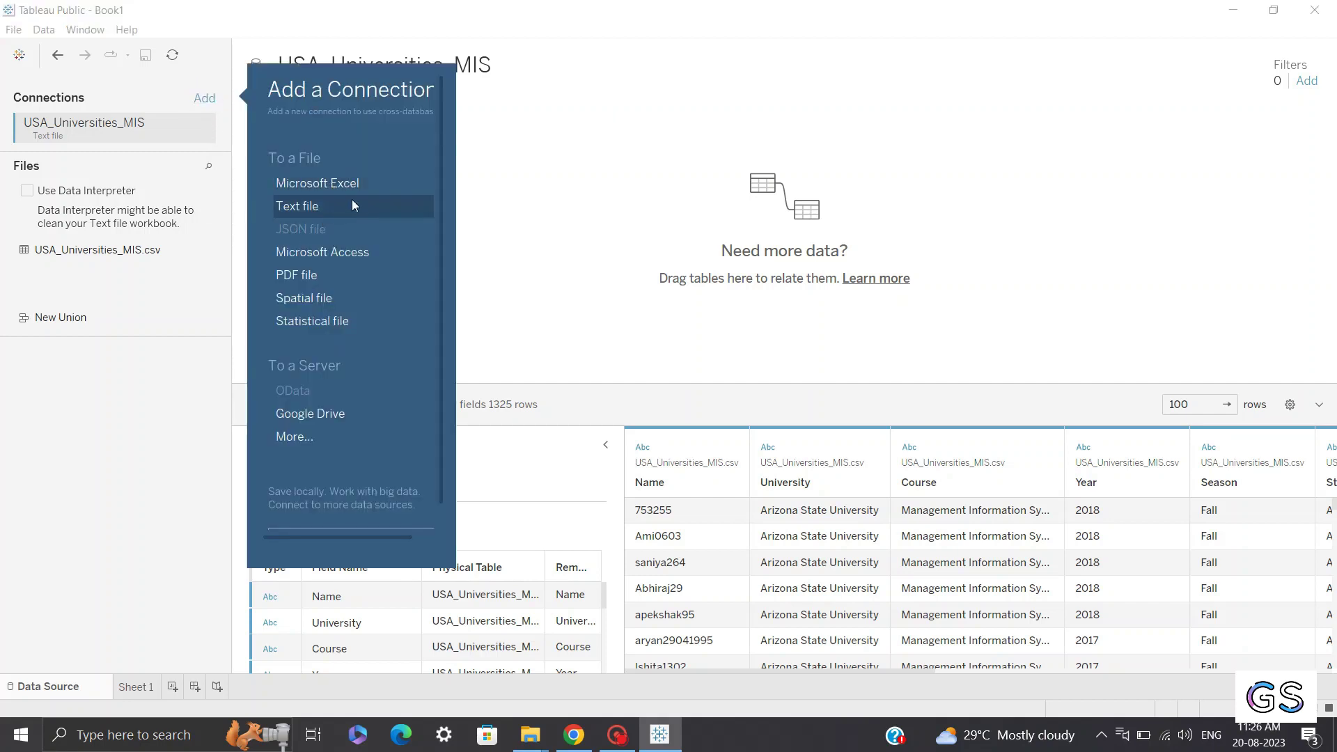
pyautogui.click(90, 280)
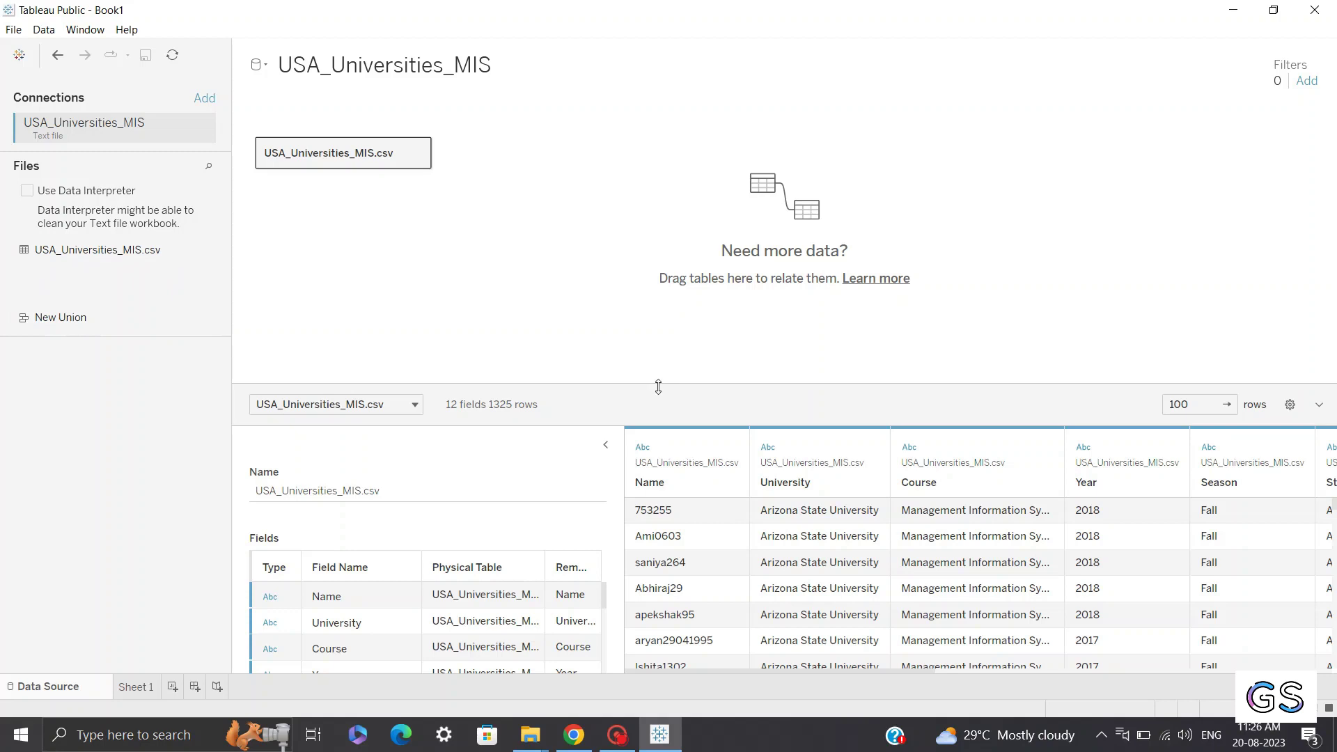
# Limit the data preview of USA_Universities_MIS.csv to 10 rows.
pyautogui.moveTo(657, 383); pyautogui.dragTo(685, 286)
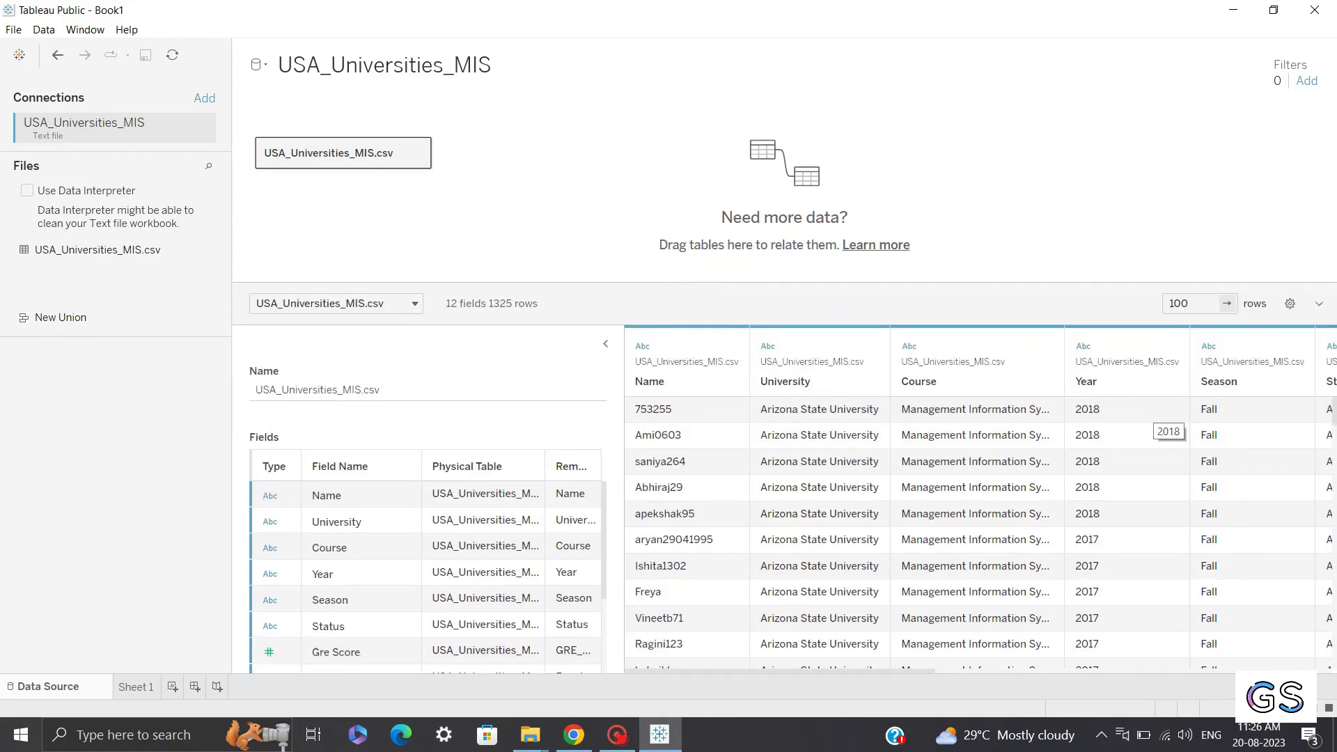
pyautogui.click(1217, 304)
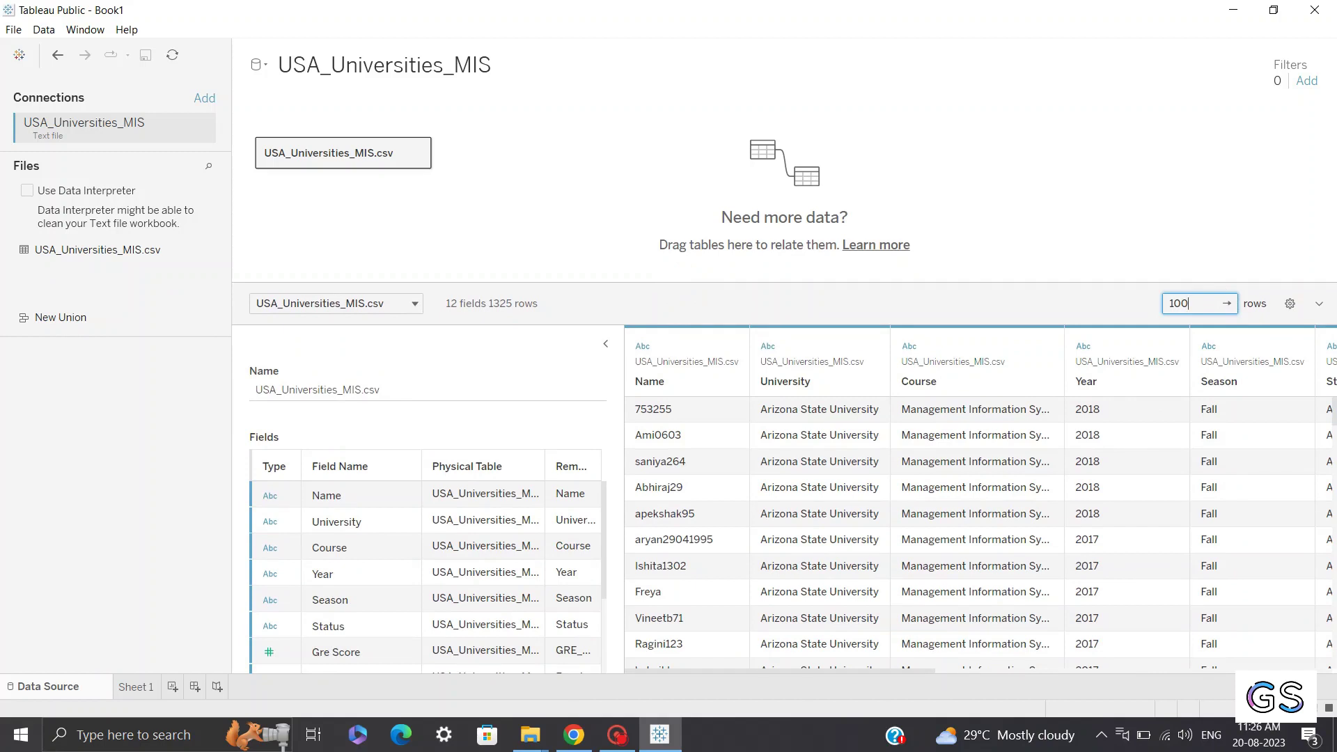
pyautogui.scroll(-1, 999, 531)
pyautogui.scroll(1, 999, 532)
pyautogui.press('BackSpace')
pyautogui.press('BackSpace')
pyautogui.write('10')
pyautogui.press('Return')
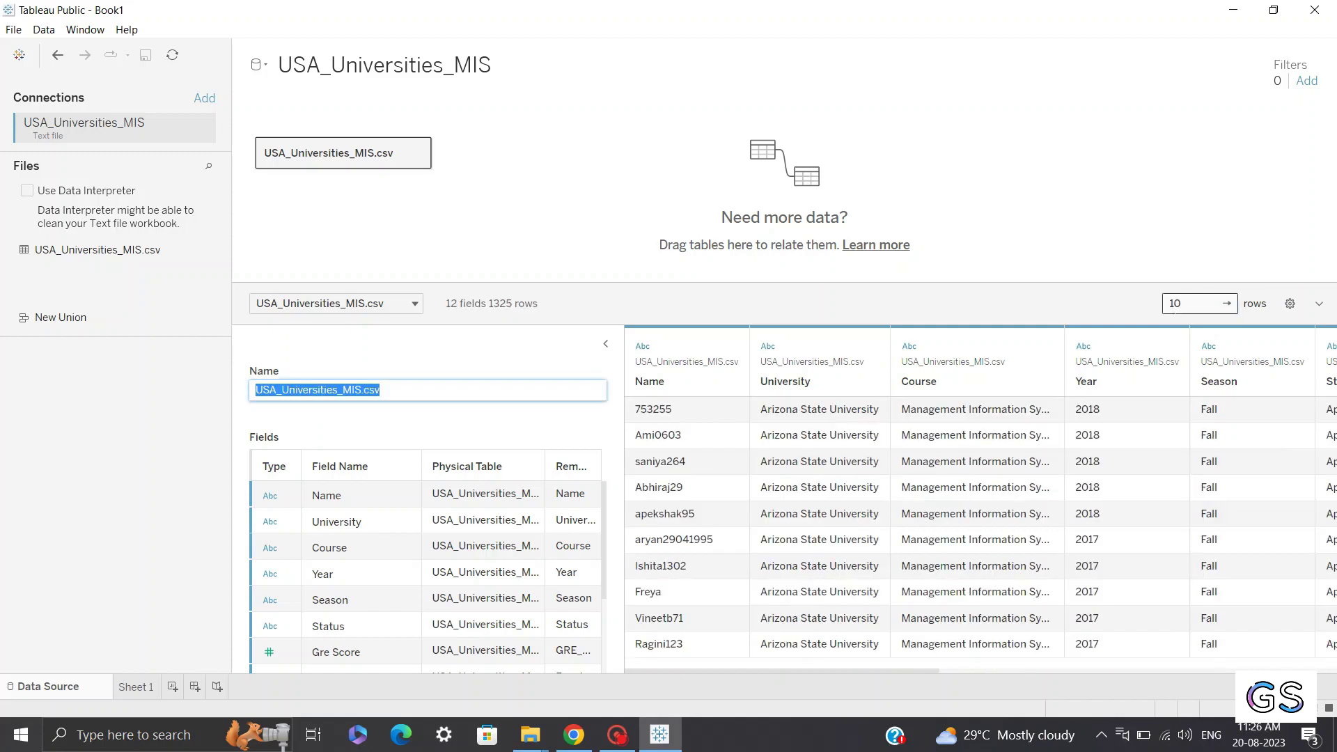
pyautogui.click(1184, 303)
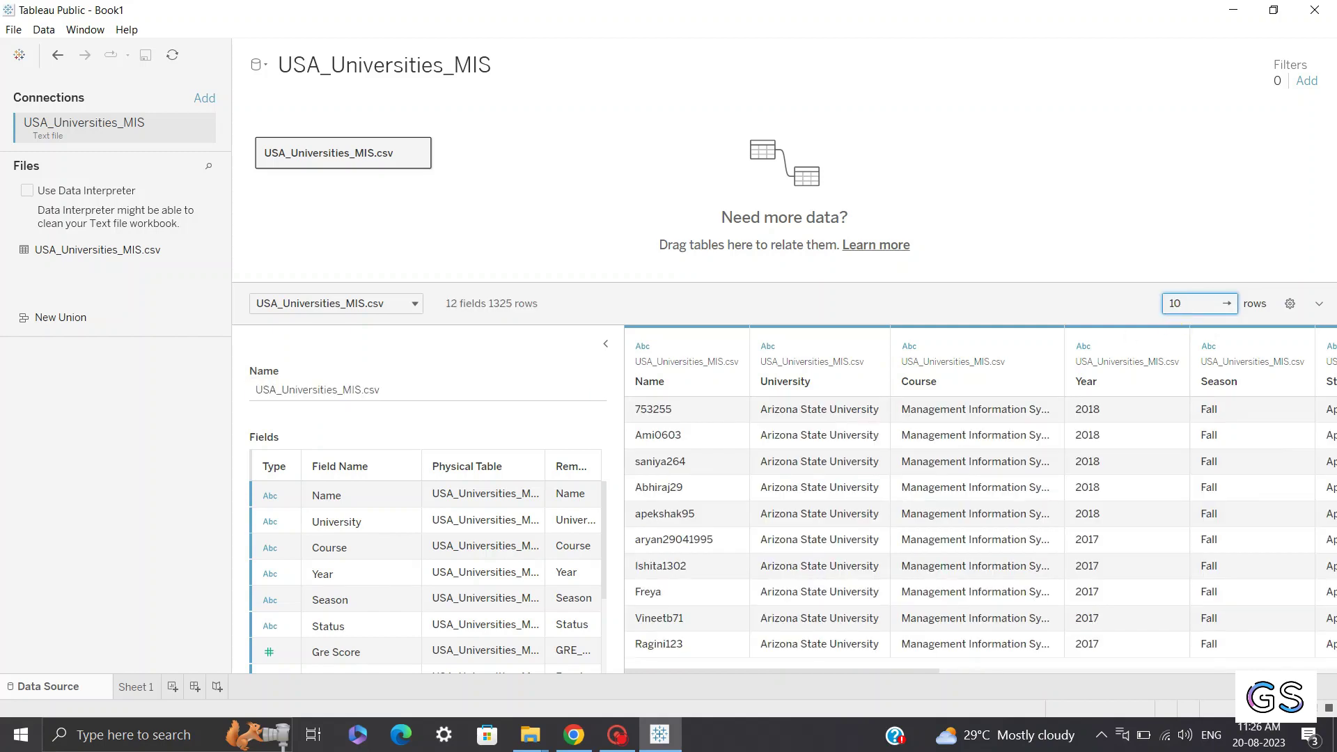
pyautogui.press('Return')
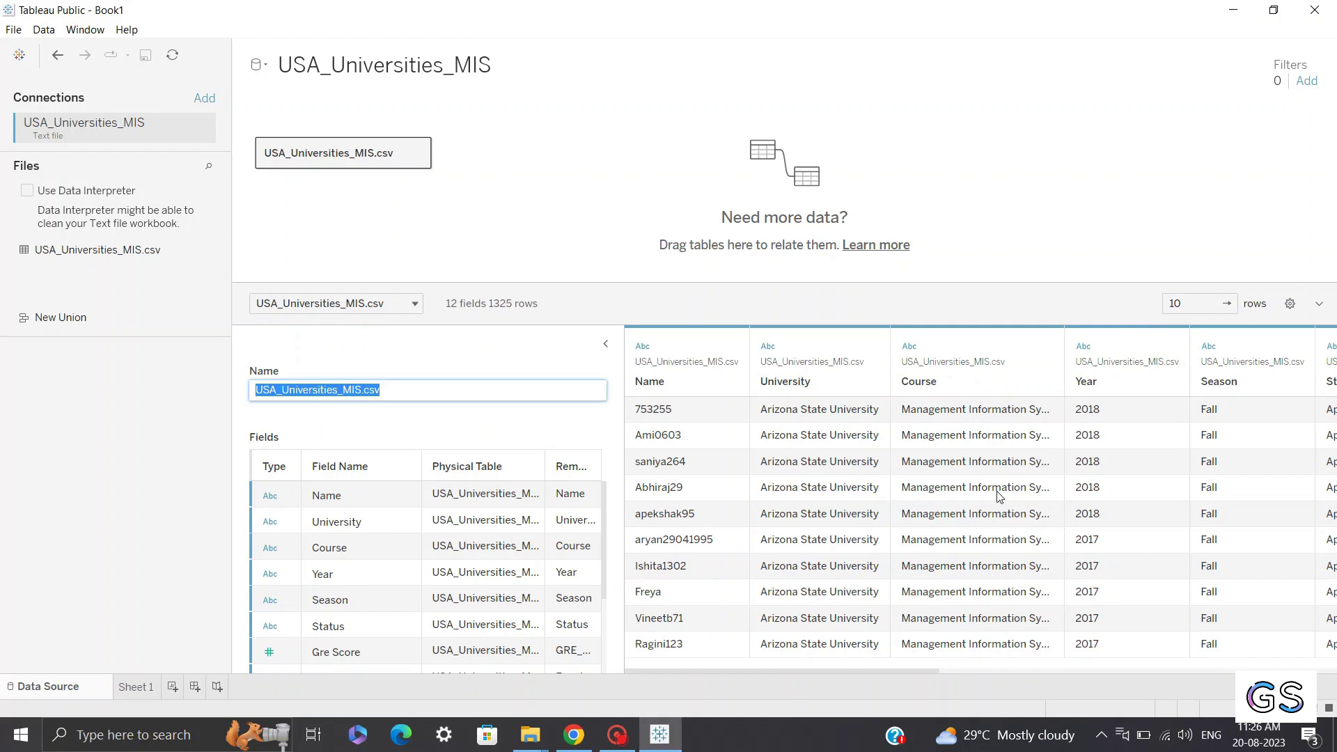
# Set the number of rows shown in the data preview to 5, leaving the table name as it is.
pyautogui.click(1191, 304)
pyautogui.press('BackSpace')
pyautogui.press('BackSpace')
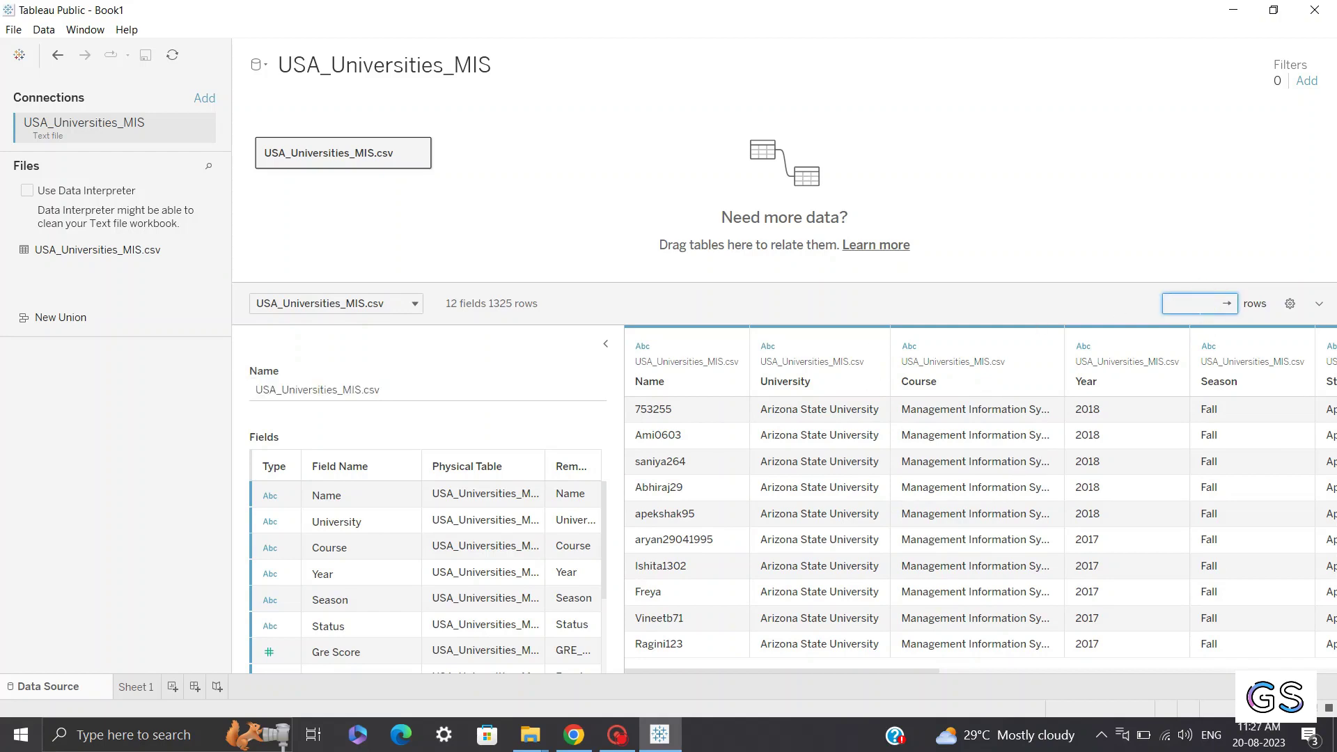
pyautogui.write('5')
pyautogui.press('Return')
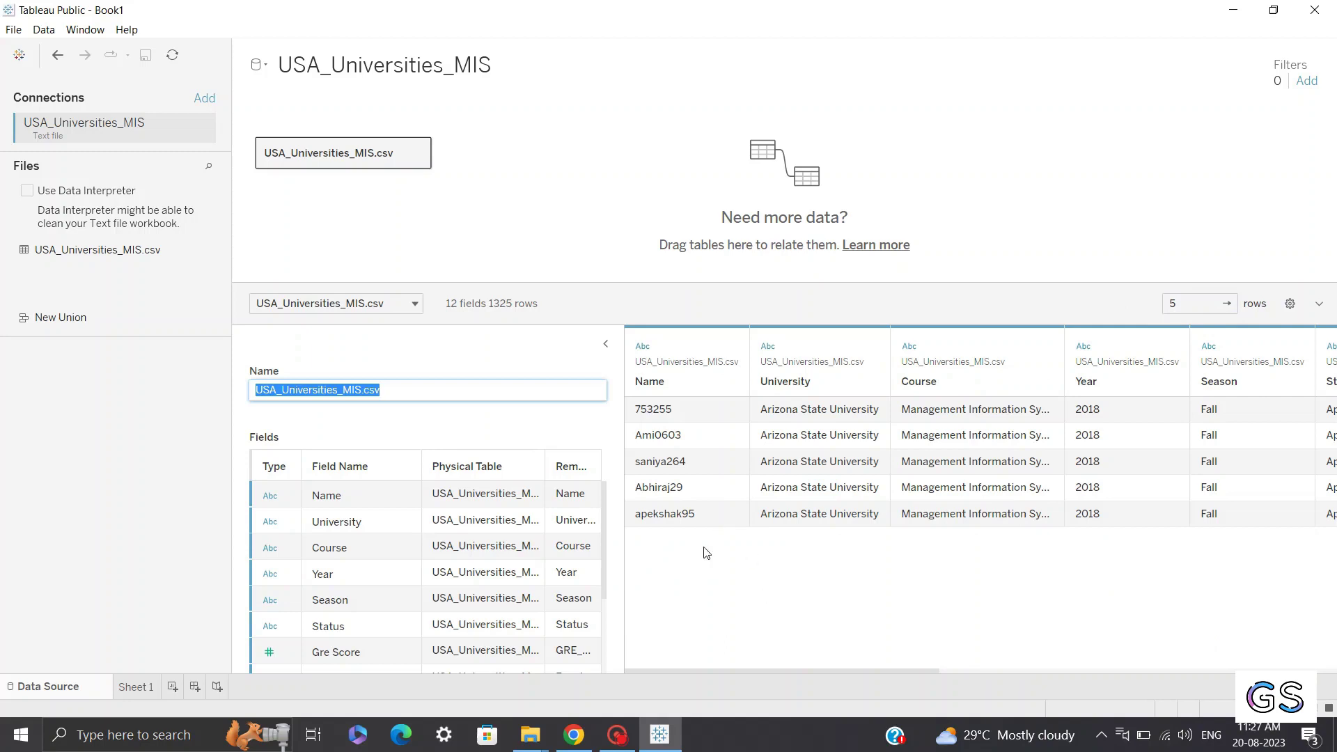
pyautogui.click(558, 432)
pyautogui.click(488, 392)
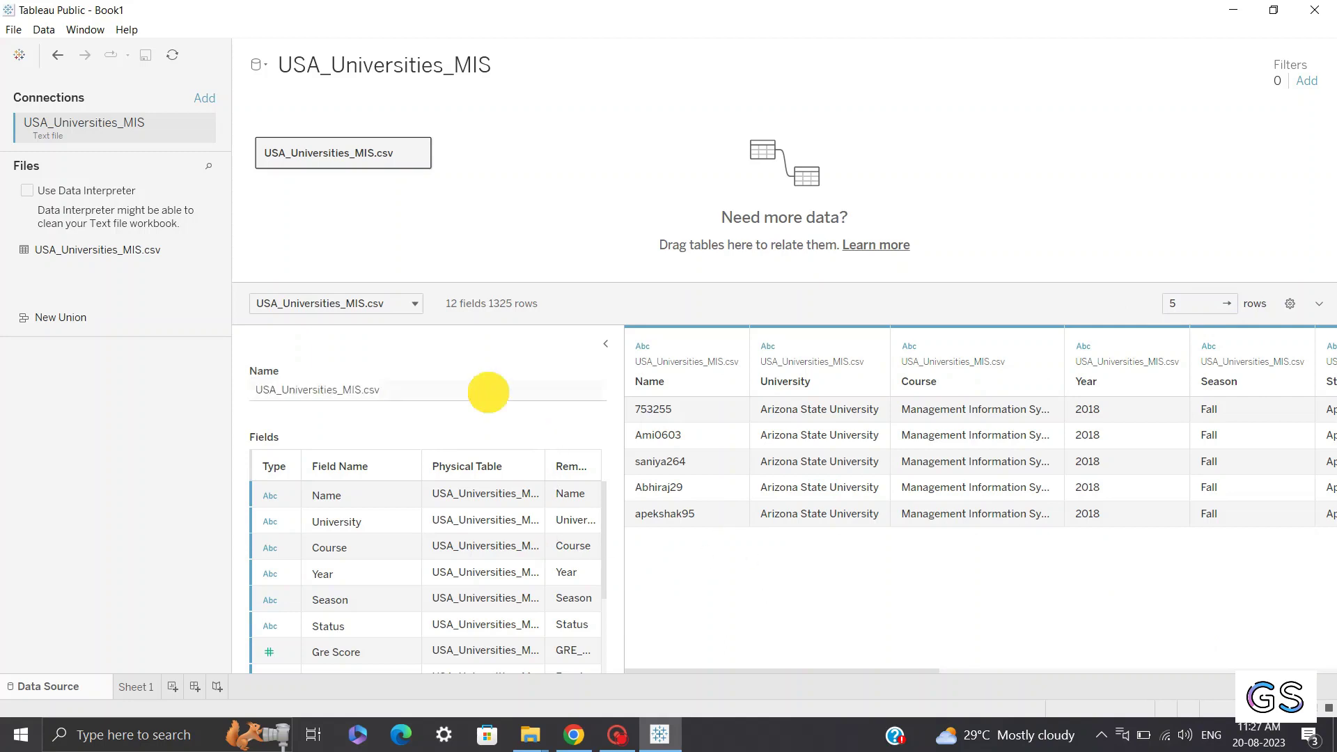
pyautogui.click(460, 420)
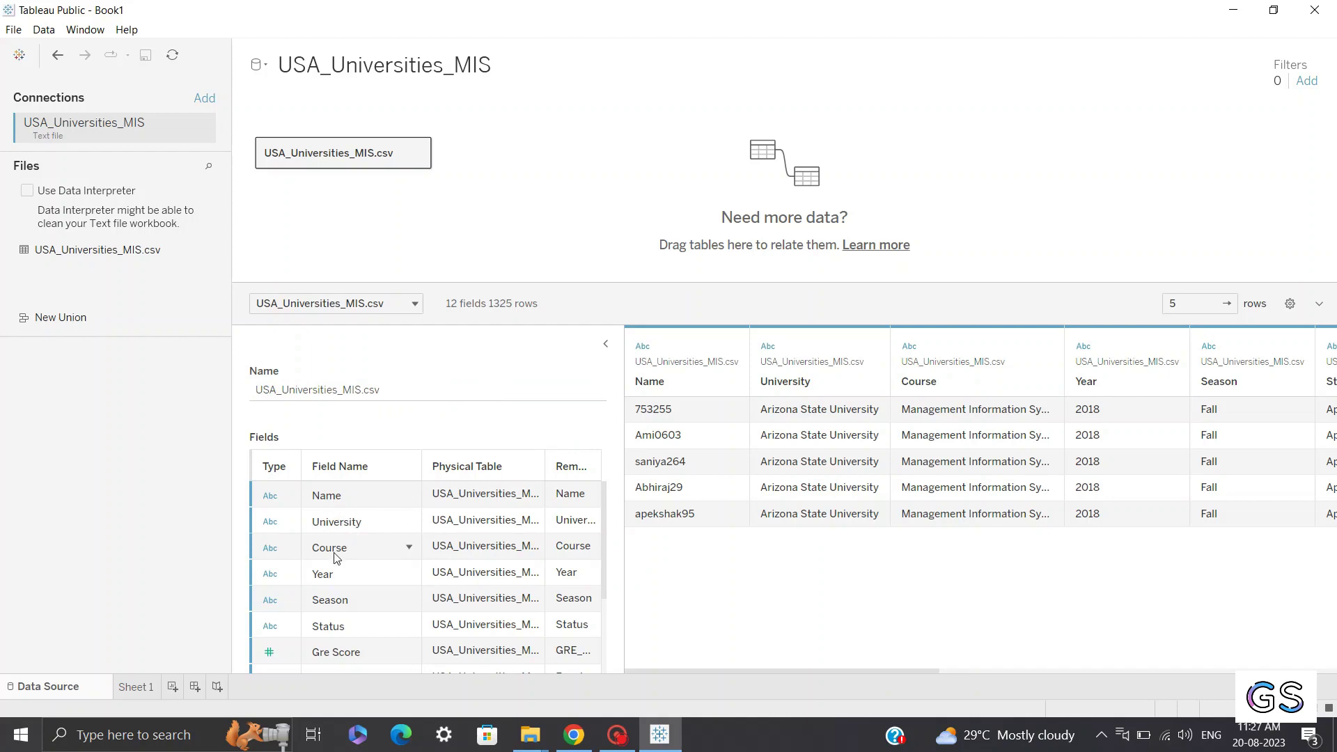
# Change the data type of the Year field to Date.
pyautogui.click(268, 579)
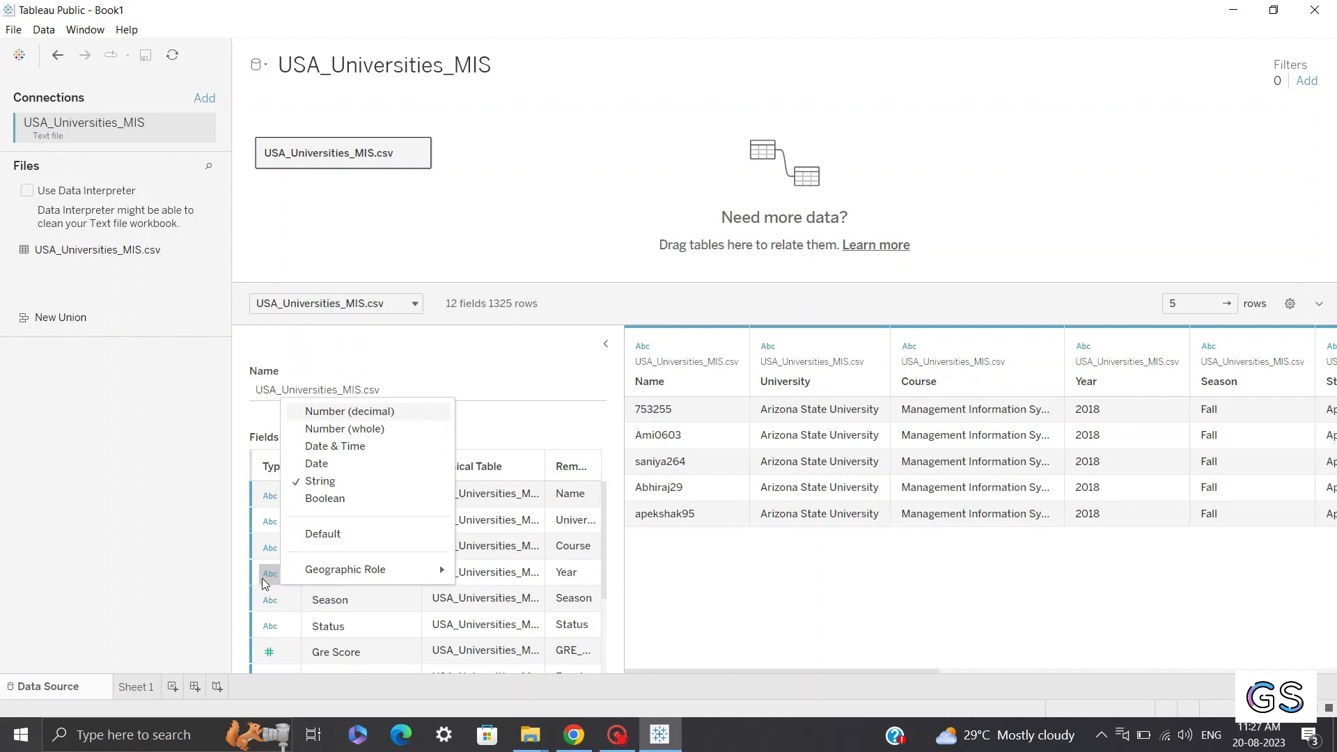
pyautogui.click(348, 466)
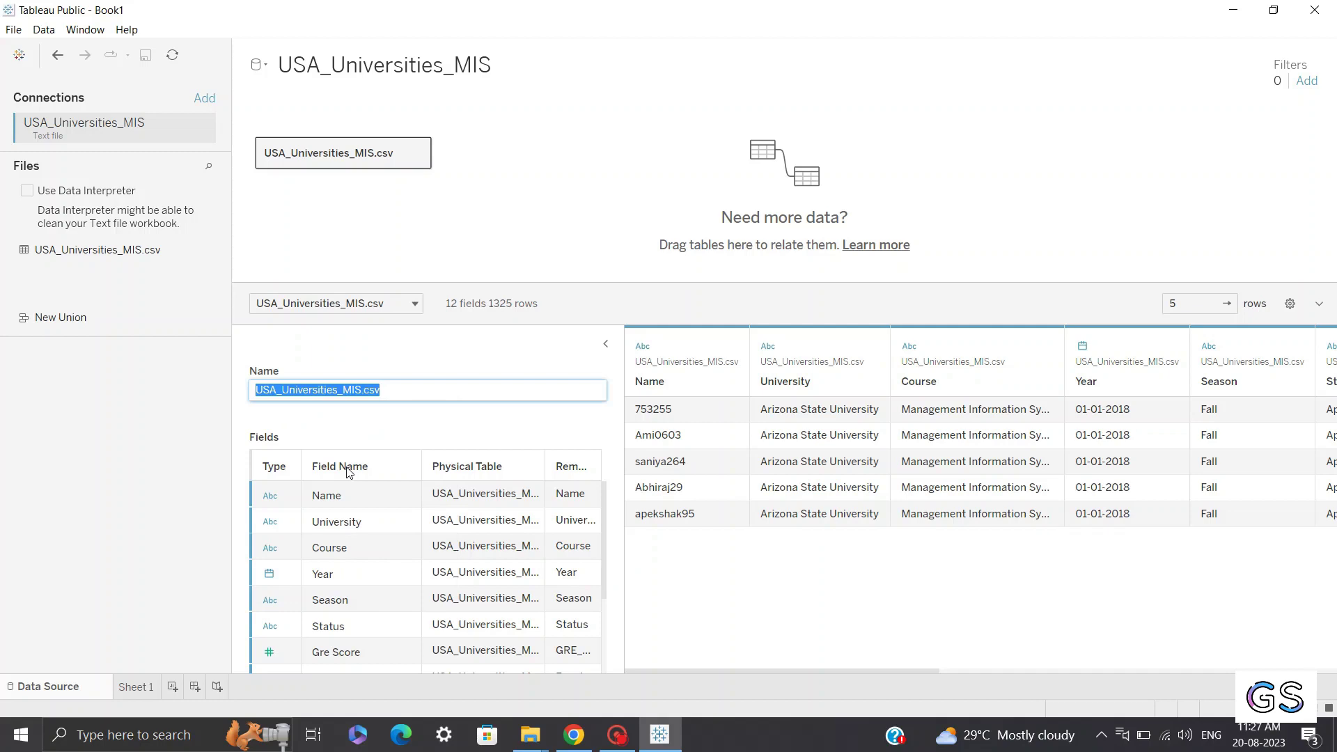
pyautogui.click(410, 422)
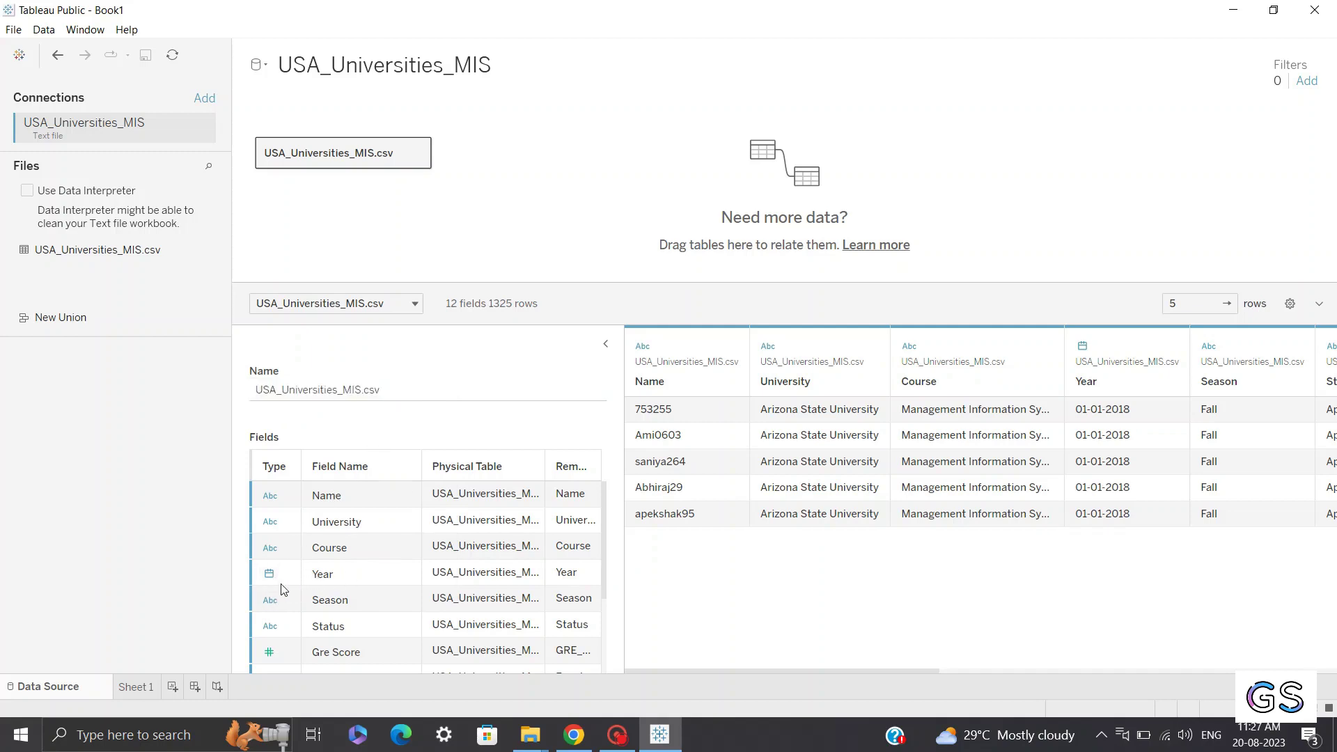
pyautogui.scroll(-1, 416, 561)
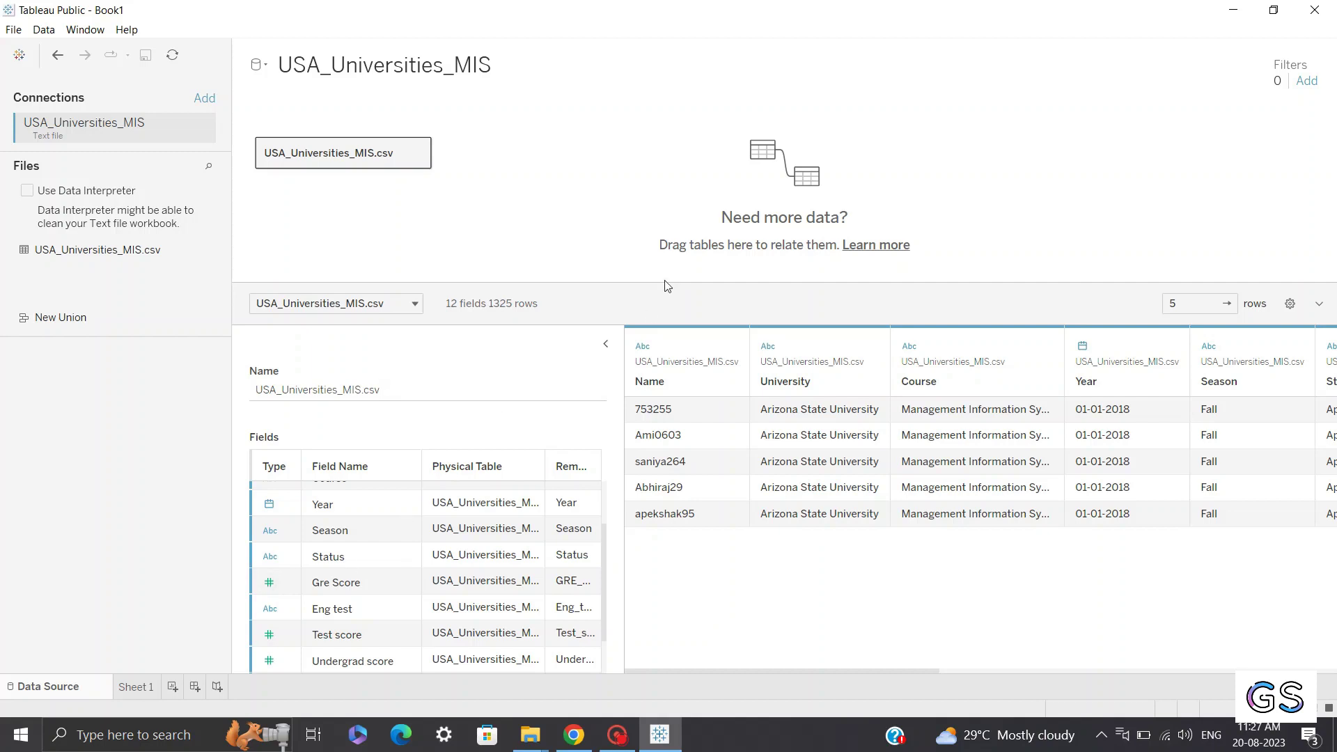
pyautogui.moveTo(655, 283); pyautogui.dragTo(654, 374)
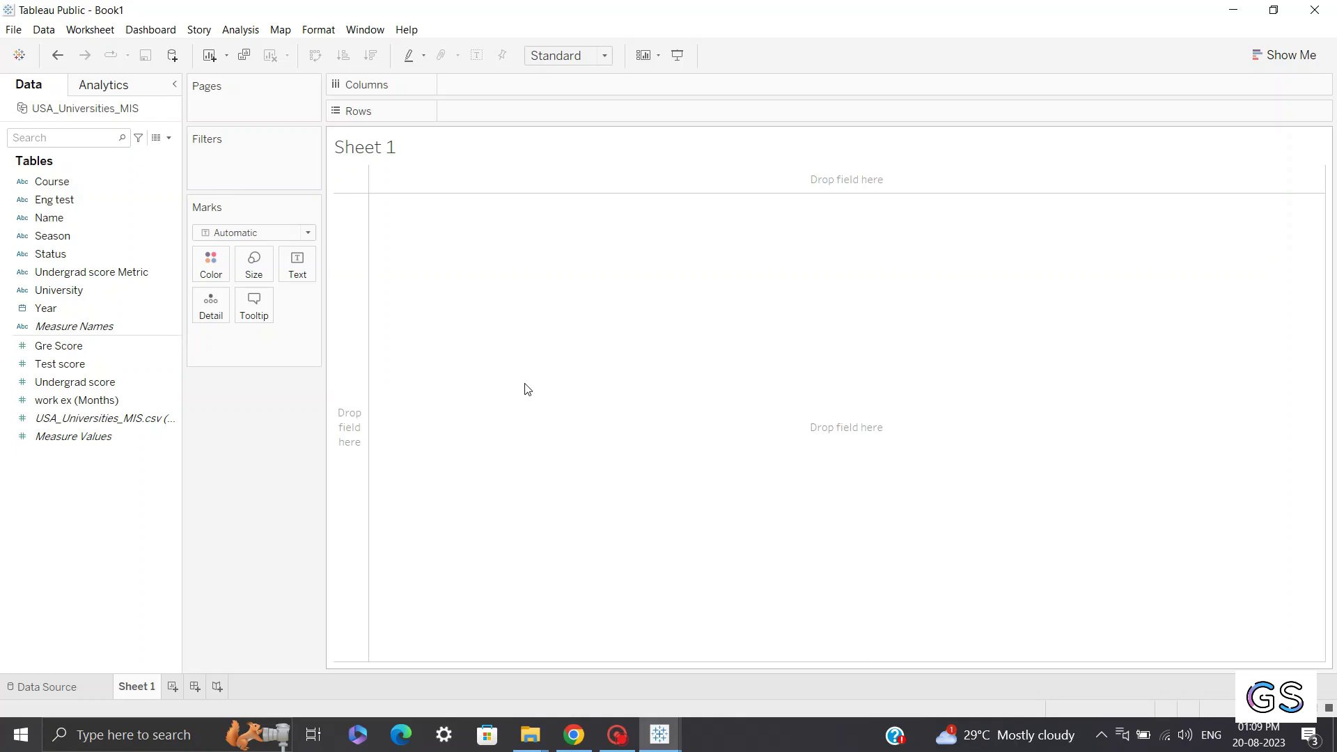
# From Sheet 1, view the underlying USA_Universities_MIS data across all columns, from Course to work ex (Months), and close it.
pyautogui.click(157, 144)
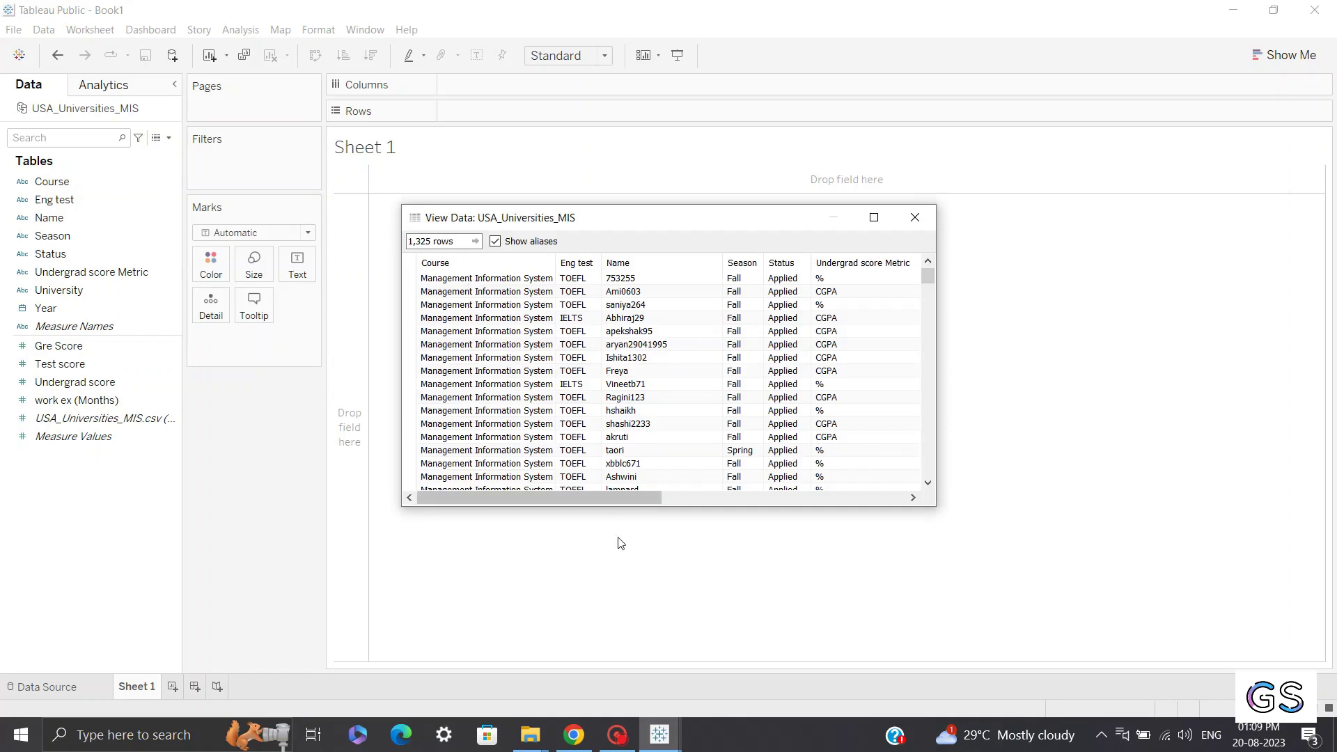
pyautogui.moveTo(639, 499); pyautogui.dragTo(883, 497)
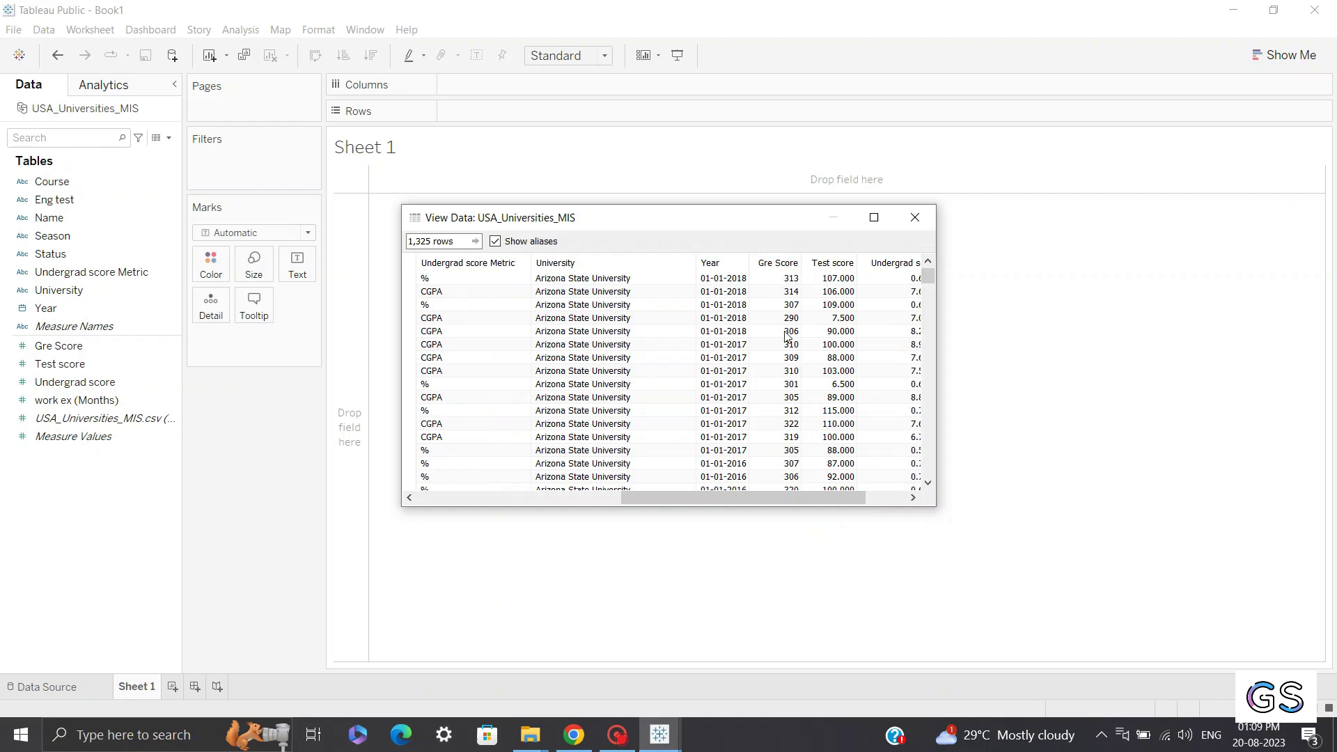
pyautogui.moveTo(752, 497); pyautogui.dragTo(798, 497)
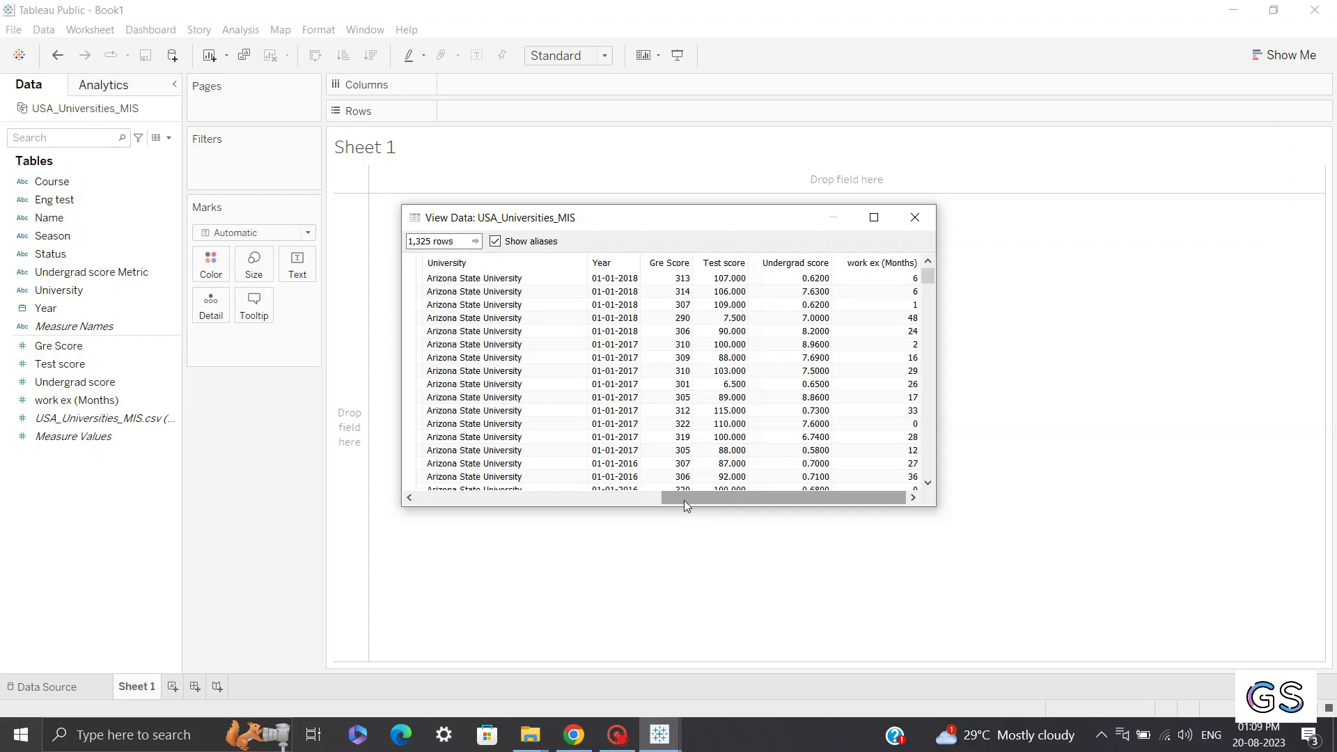
pyautogui.moveTo(717, 500); pyautogui.dragTo(418, 498)
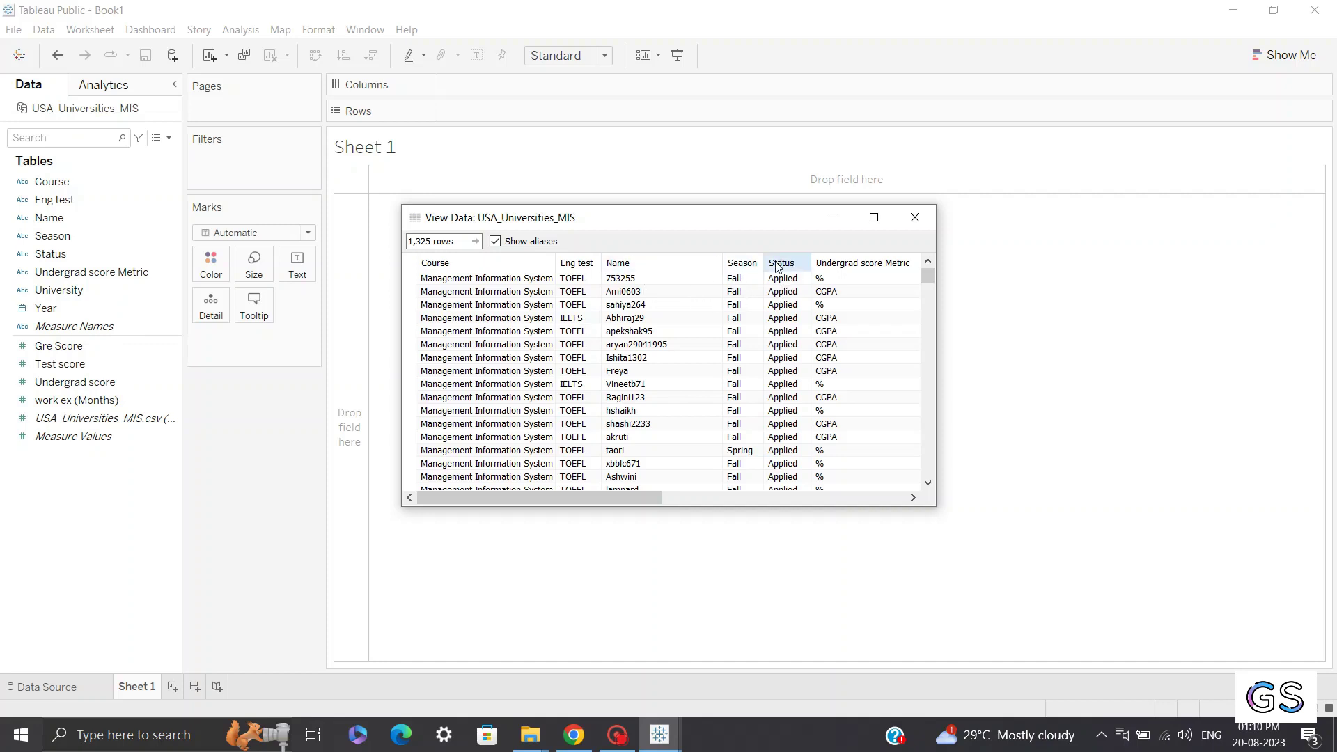
pyautogui.click(915, 218)
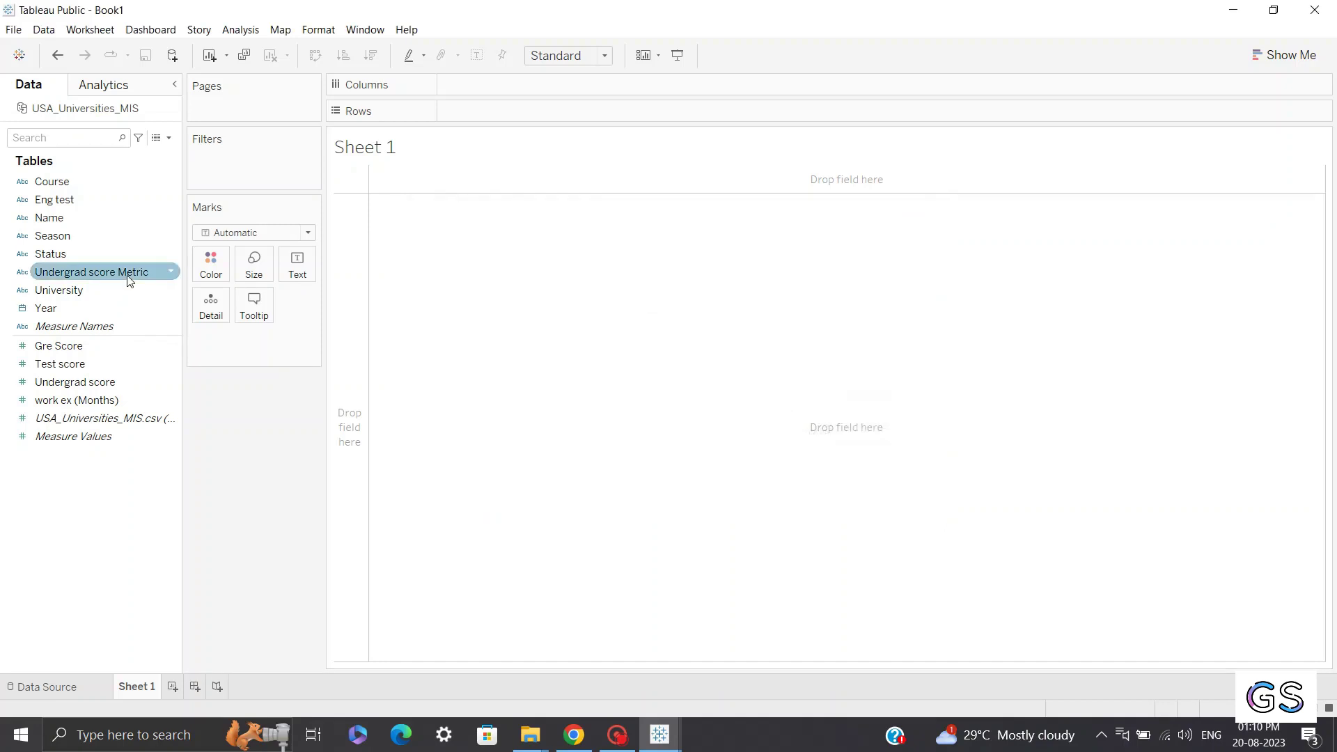
# Start a new calculated field and name it IELTS Score.
pyautogui.click(170, 138)
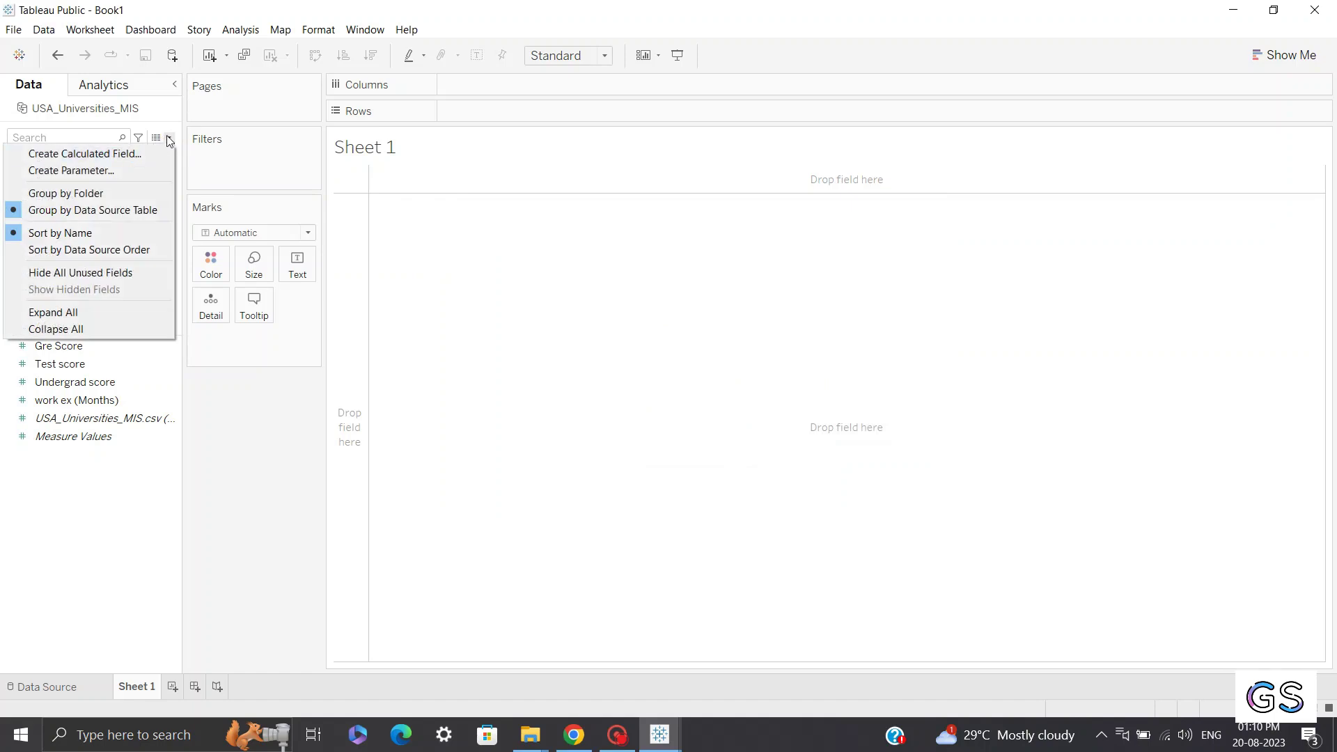
pyautogui.click(132, 151)
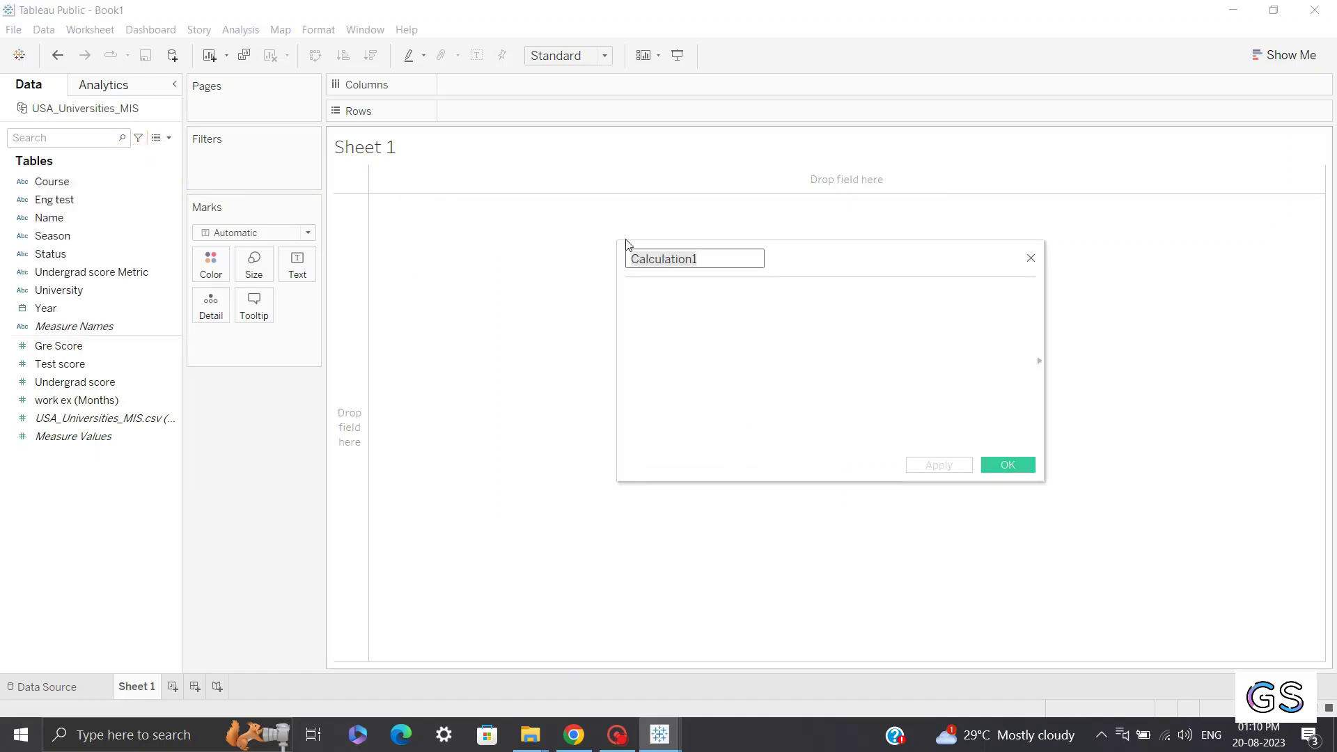
pyautogui.write('IELTS')
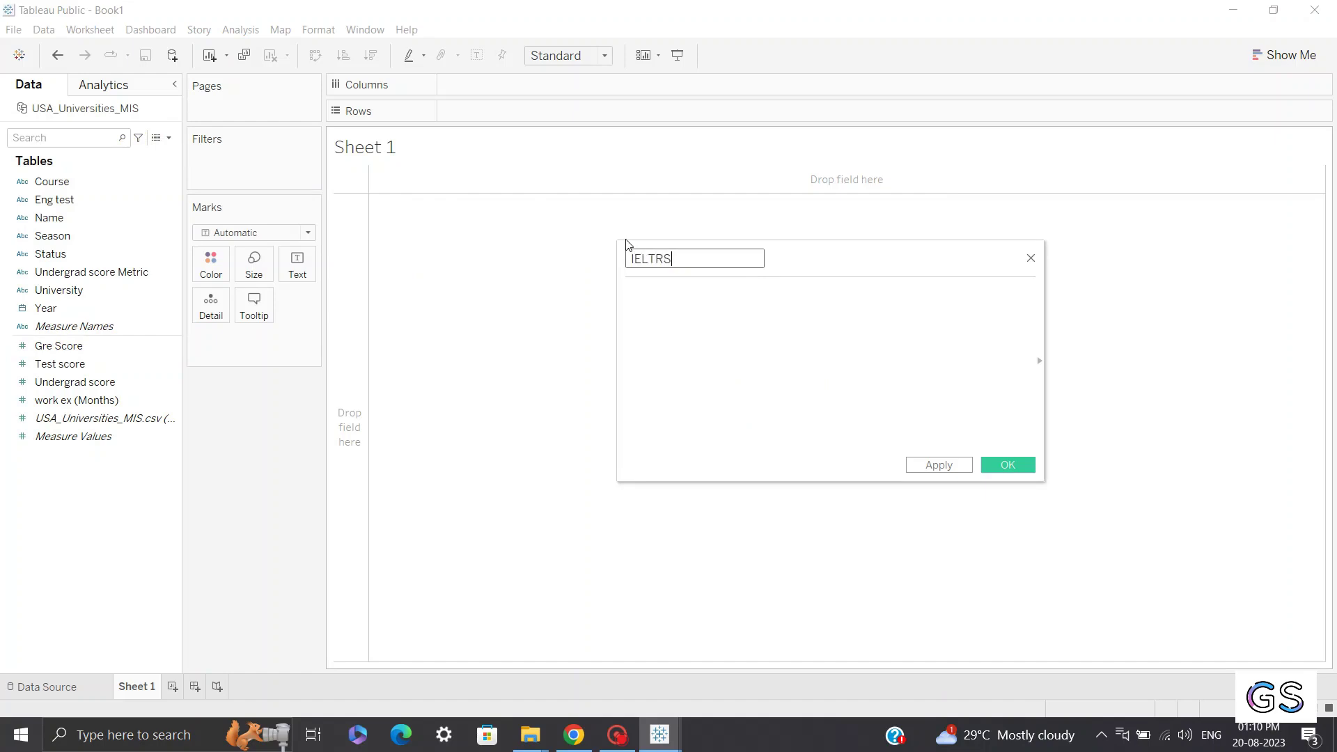
pyautogui.press('BackSpace')
pyautogui.write('S Score')
pyautogui.click(707, 302)
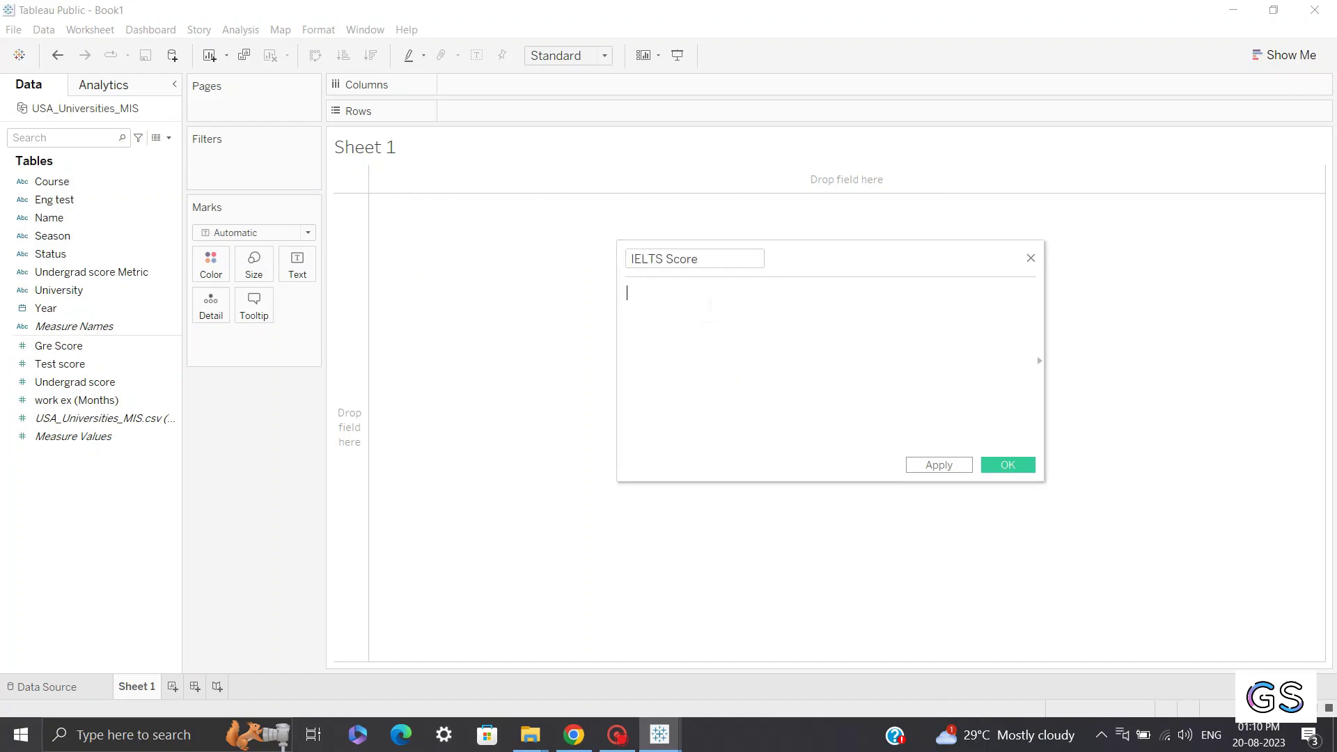
# Define the IELTS Score calculation as IF [Eng test]="IELTS" THEN [Test score] END, check its parts and save the field.
pyautogui.write('IF [Eng test]="IELTS" THEN [Test score] END')
pyautogui.press('Return')
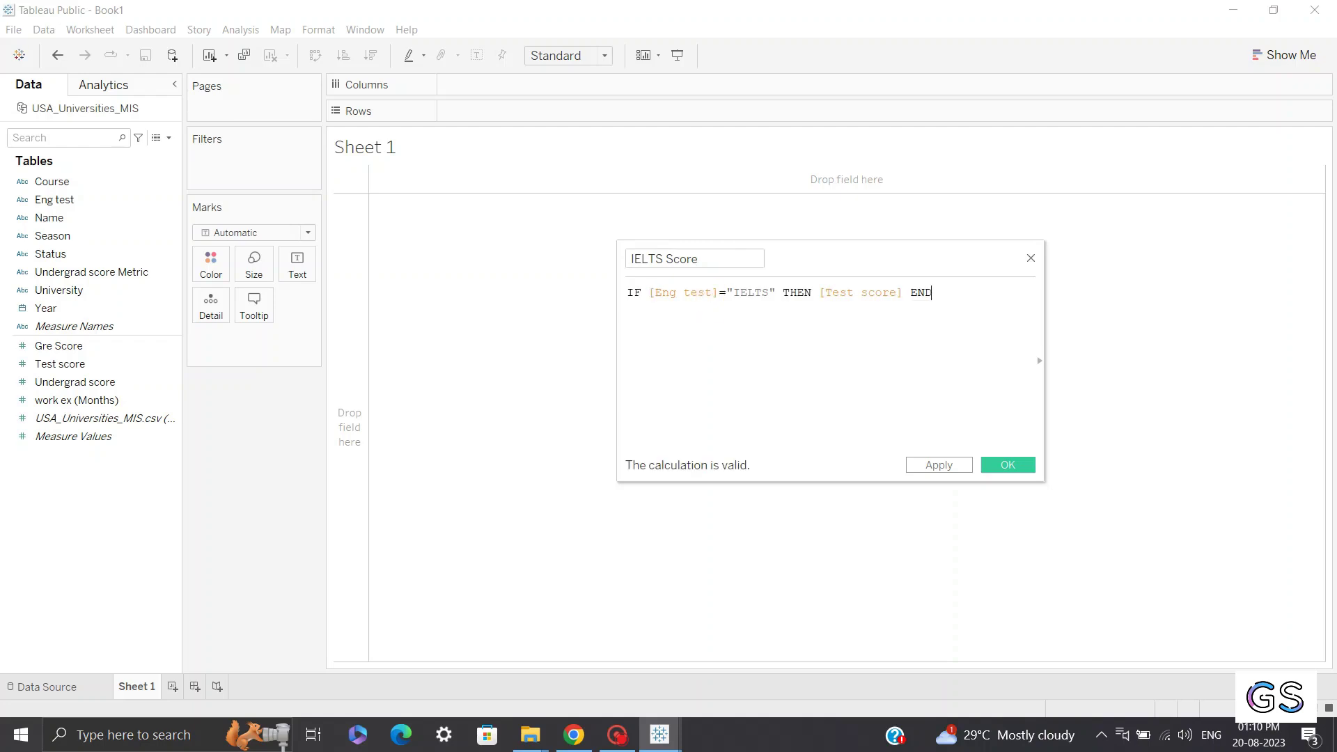
pyautogui.click(712, 292)
pyautogui.moveTo(734, 293); pyautogui.dragTo(772, 292)
pyautogui.click(772, 292)
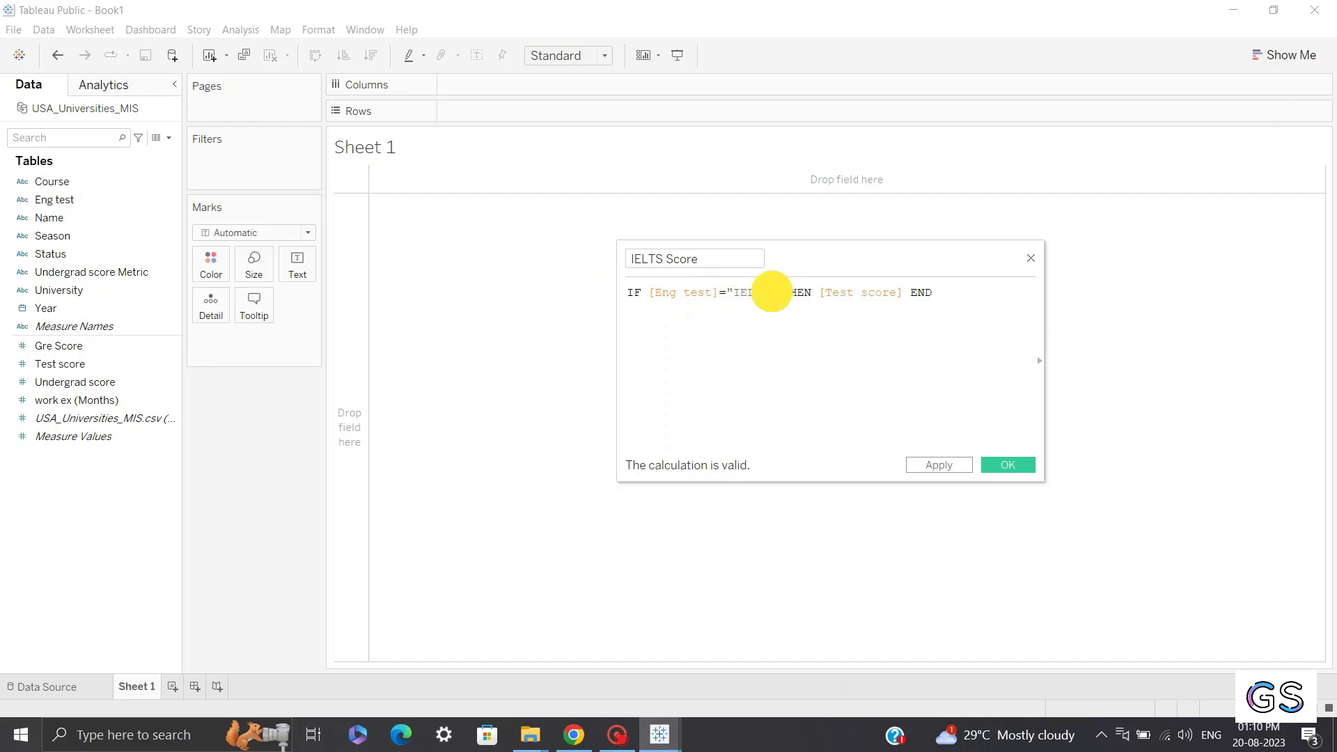
pyautogui.moveTo(820, 292); pyautogui.dragTo(889, 293)
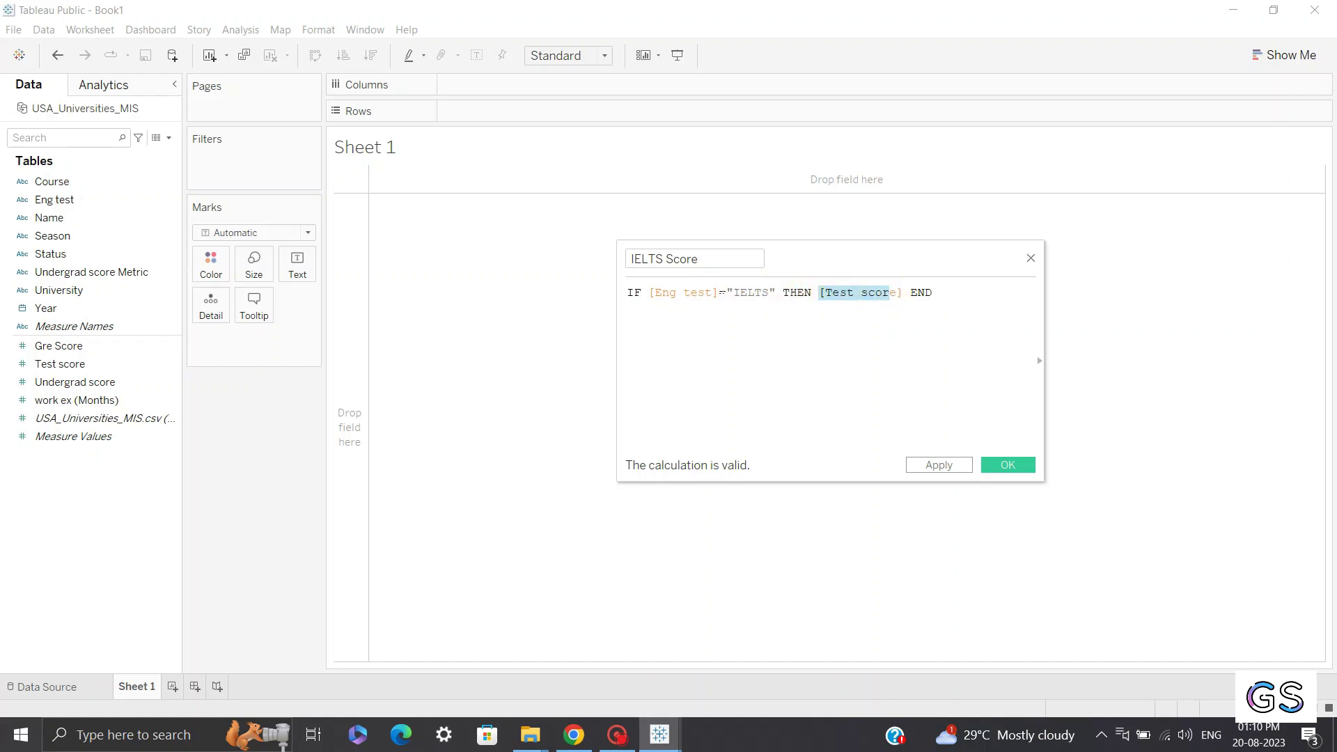
pyautogui.moveTo(740, 293); pyautogui.dragTo(906, 292)
pyautogui.click(1014, 465)
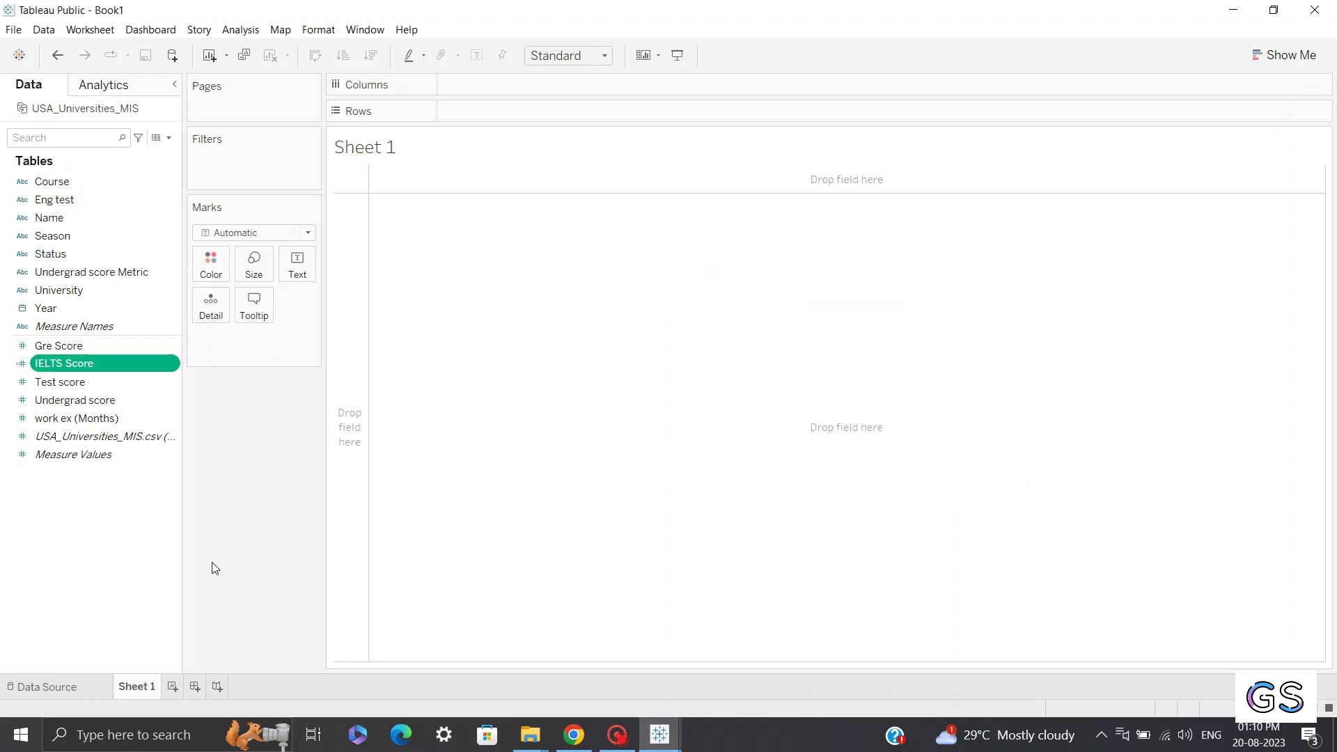
# Start another calculated field with the formula IF [Eng test]="TOEFL" THEN [Test score] END.
pyautogui.click(168, 138)
pyautogui.click(158, 148)
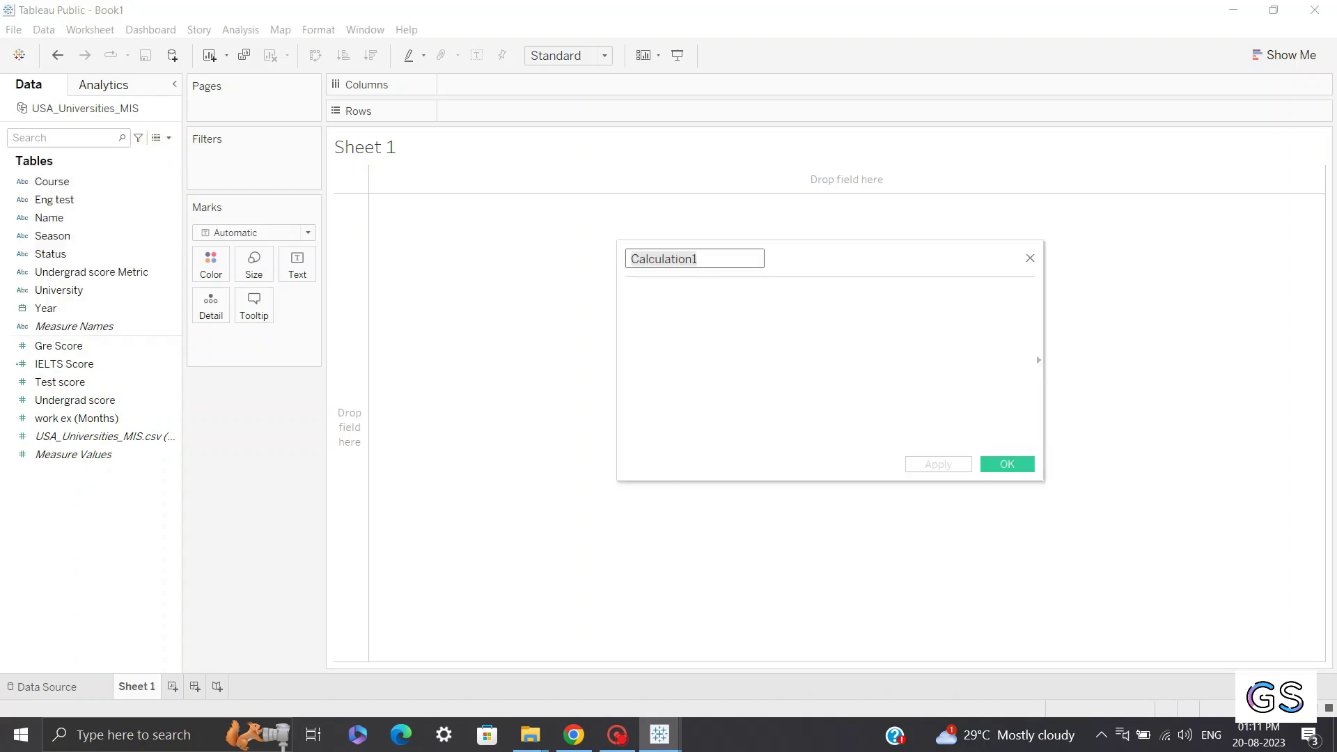
pyautogui.press('Tab')
pyautogui.write('IF [Eng test]="IELTS" THEN [Test score] END')
pyautogui.doubleClick(755, 292)
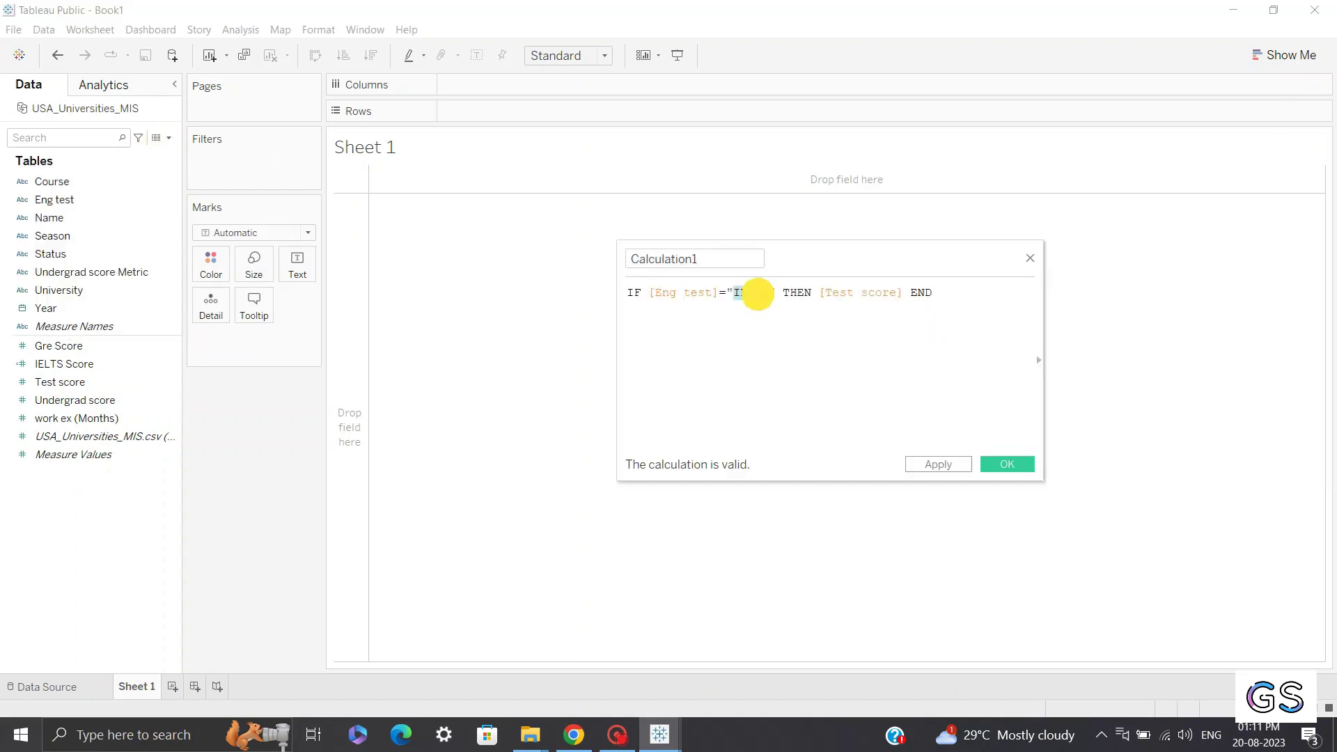
pyautogui.write('TOEFL')
# Name the TOEFL calculation TOEFL Scores and save the field.
pyautogui.doubleClick(731, 259)
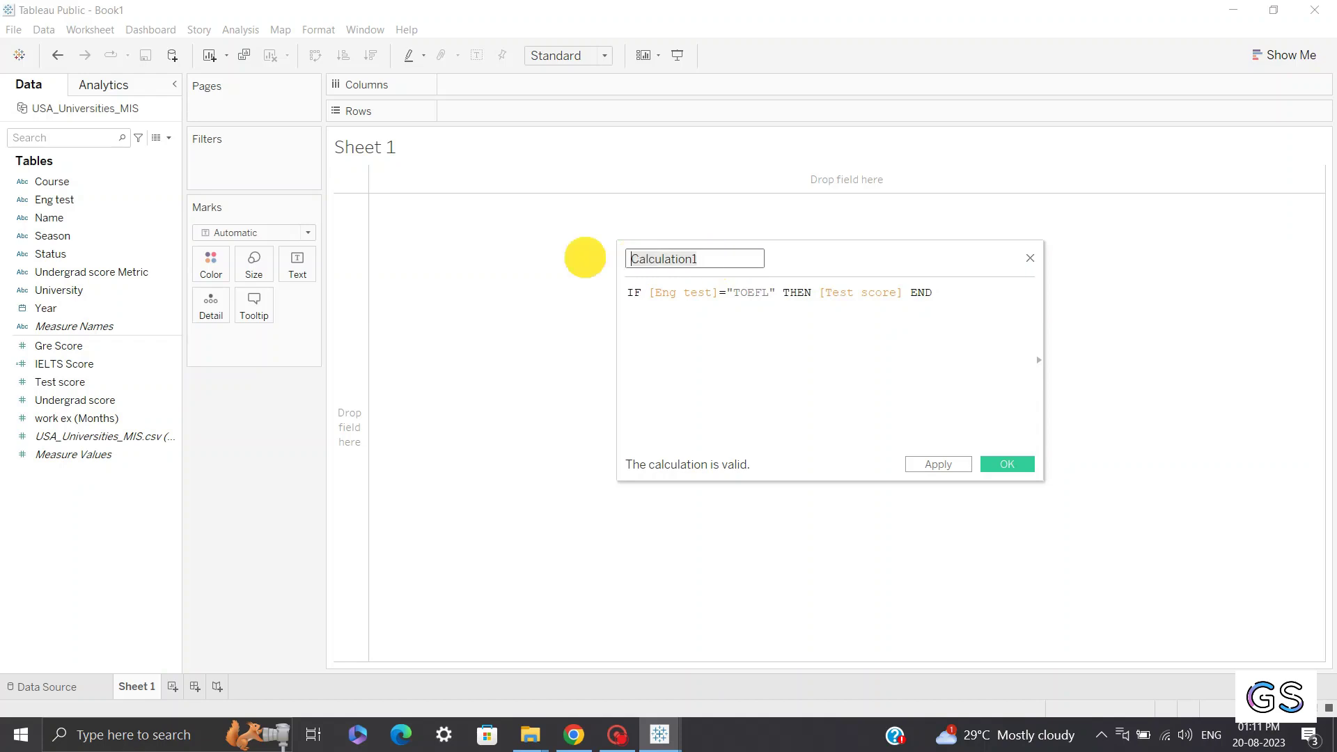
pyautogui.write('T')
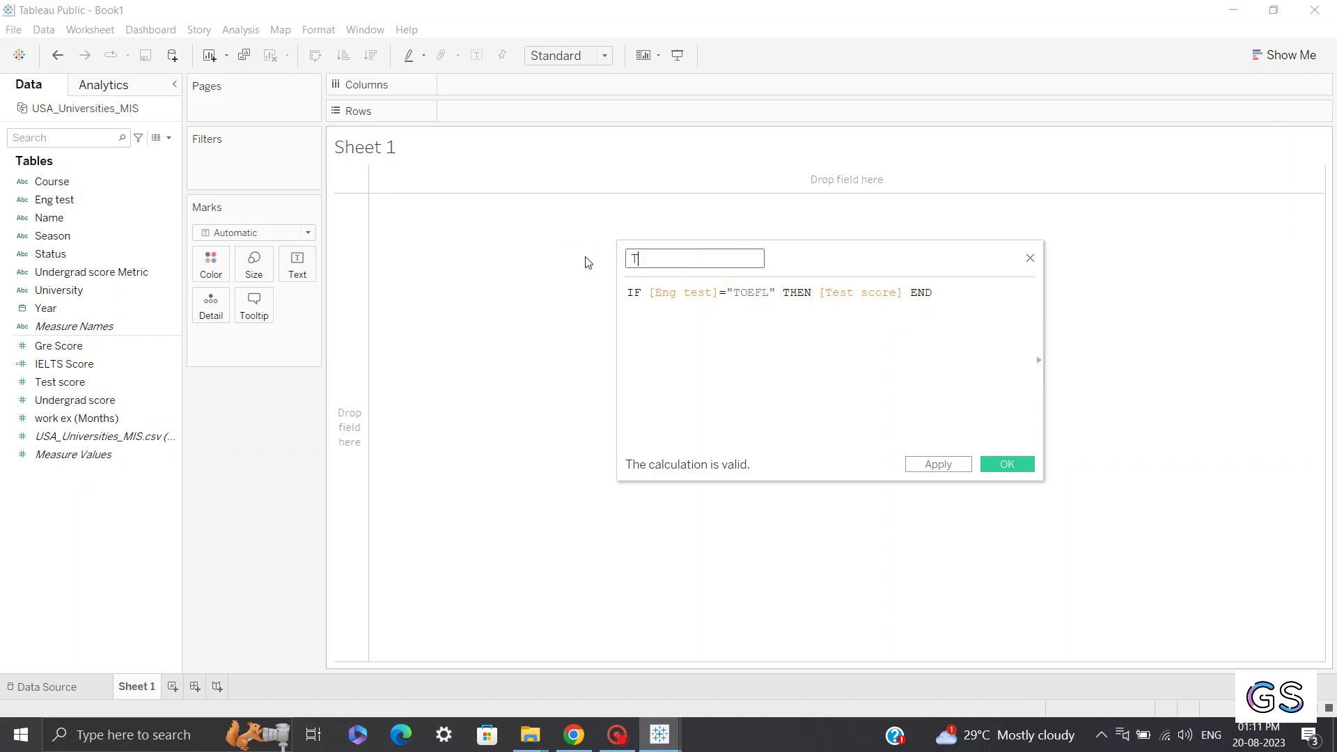
pyautogui.write('OEFL Scores')
pyautogui.click(1007, 464)
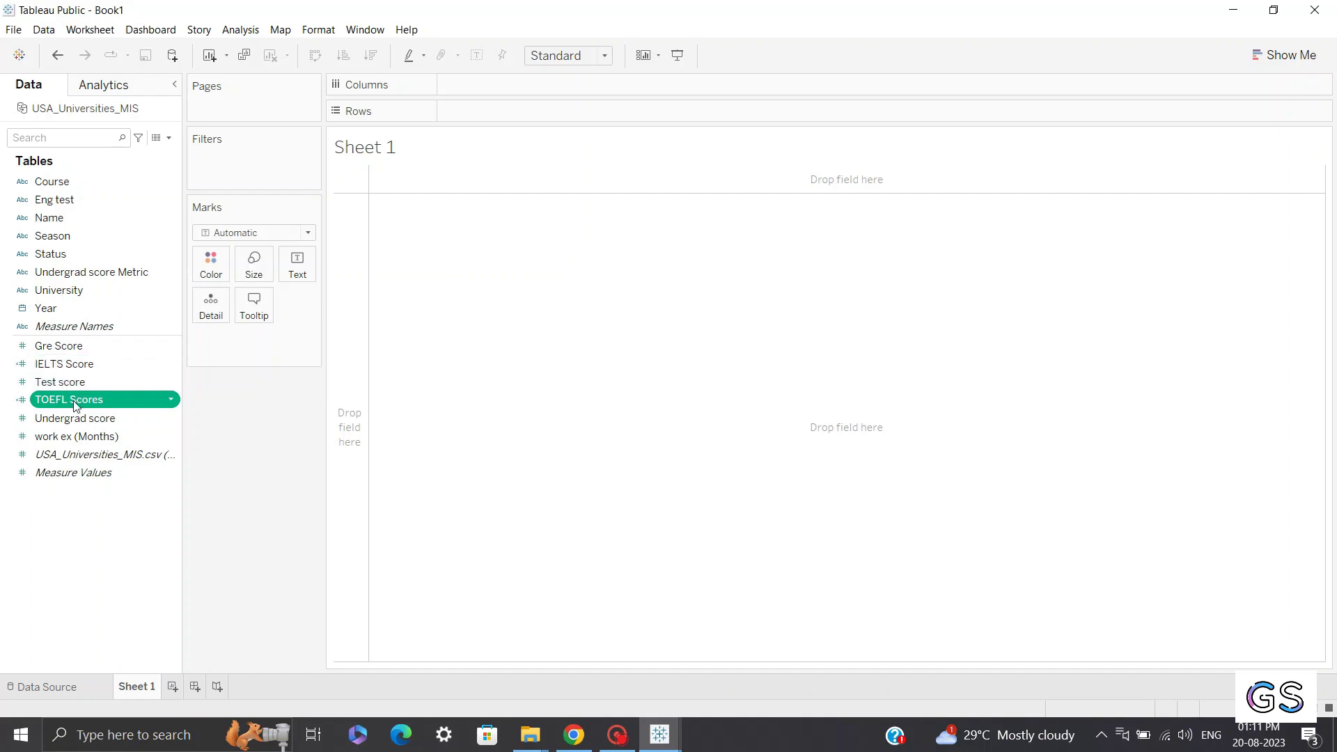
pyautogui.click(224, 421)
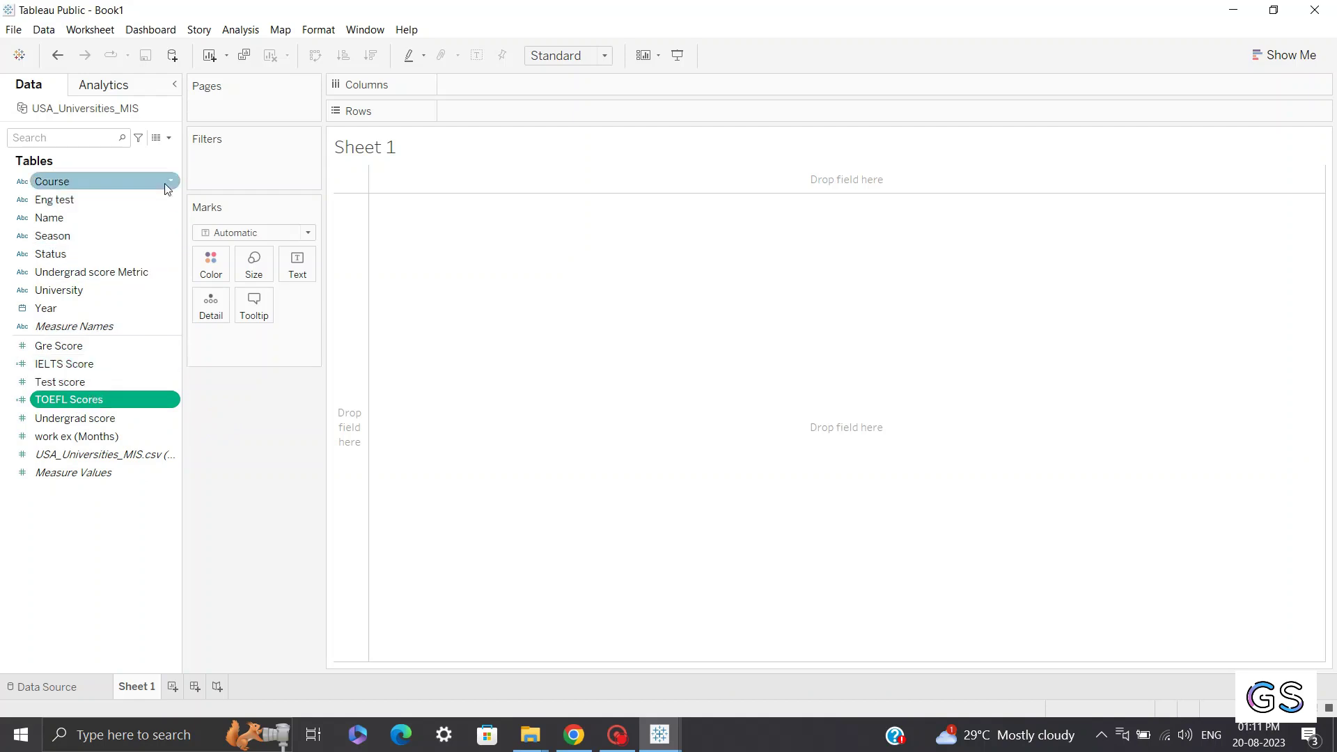
# Open the underlying data rows of the USA_Universities_MIS table to examine the calculated score columns.
pyautogui.click(155, 138)
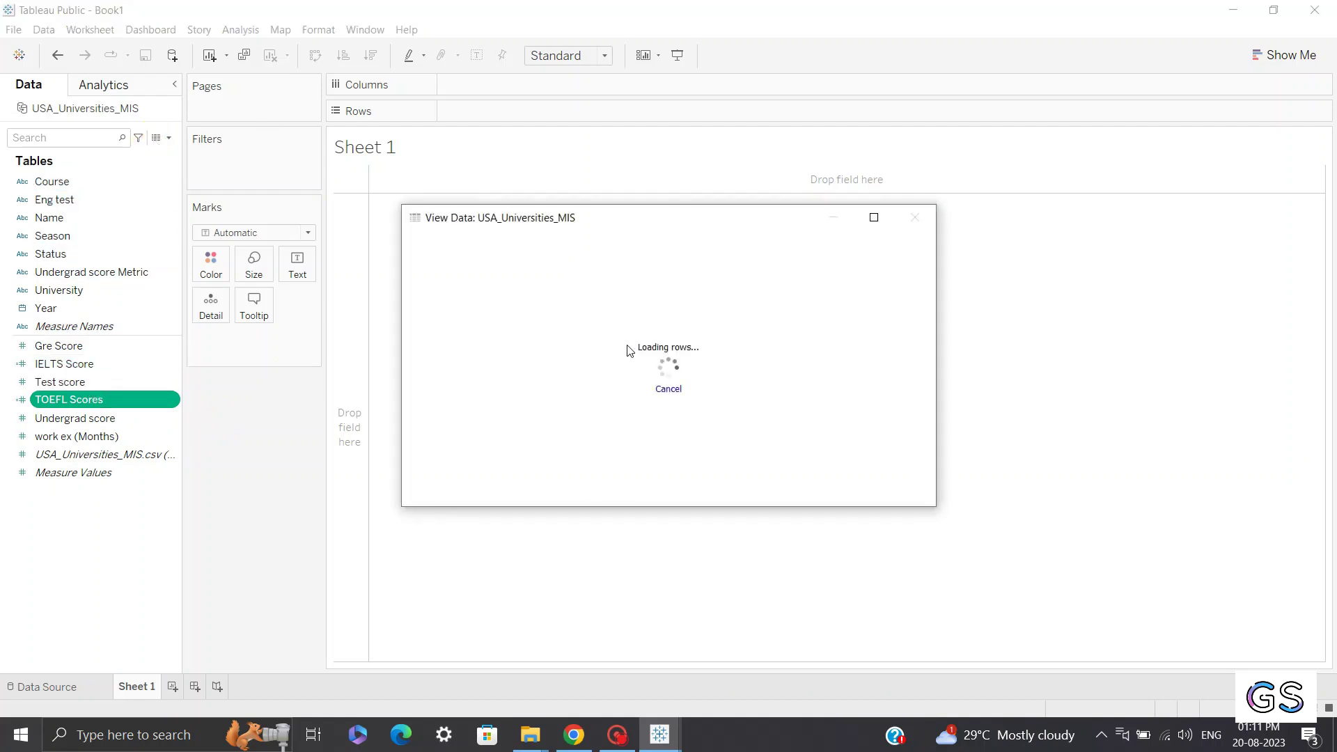
pyautogui.moveTo(540, 497); pyautogui.dragTo(745, 425)
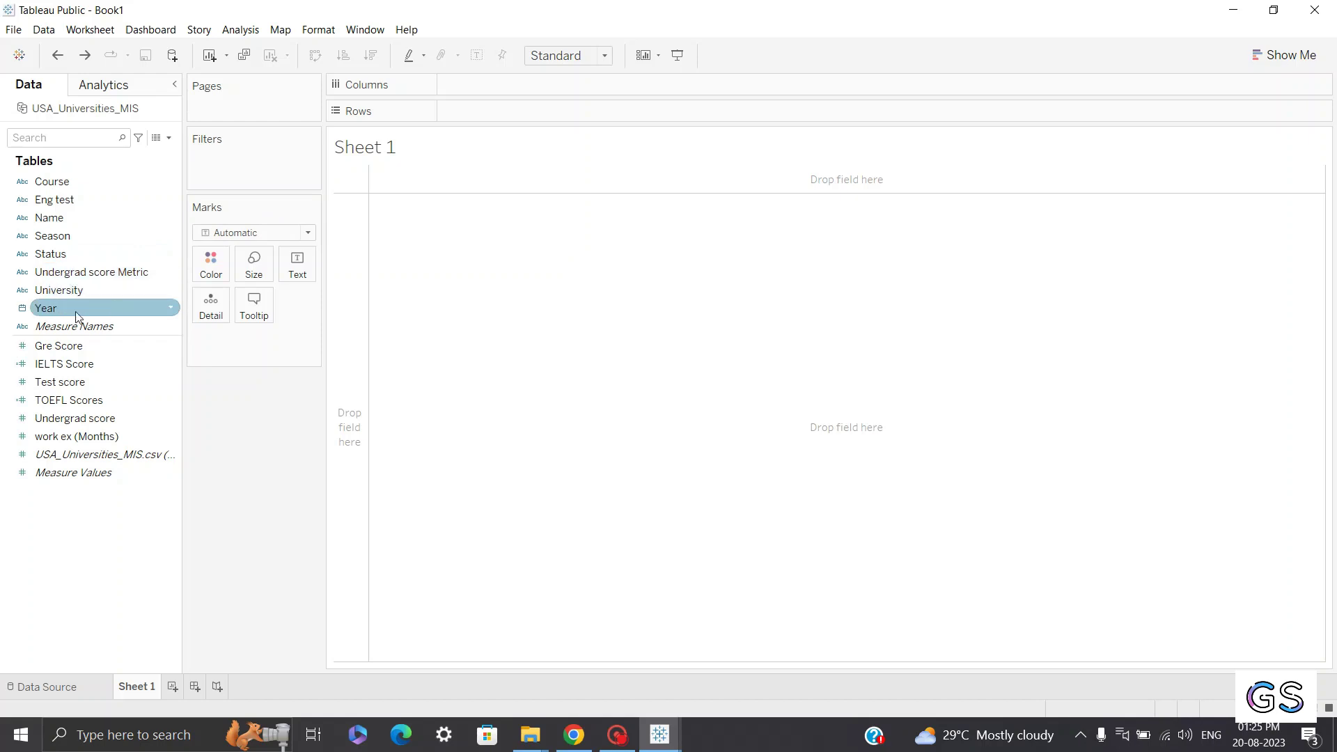
# Build a line chart of Gre Score by year, with Year as columns and Gre Score as rows.
pyautogui.moveTo(76, 315); pyautogui.dragTo(529, 85)
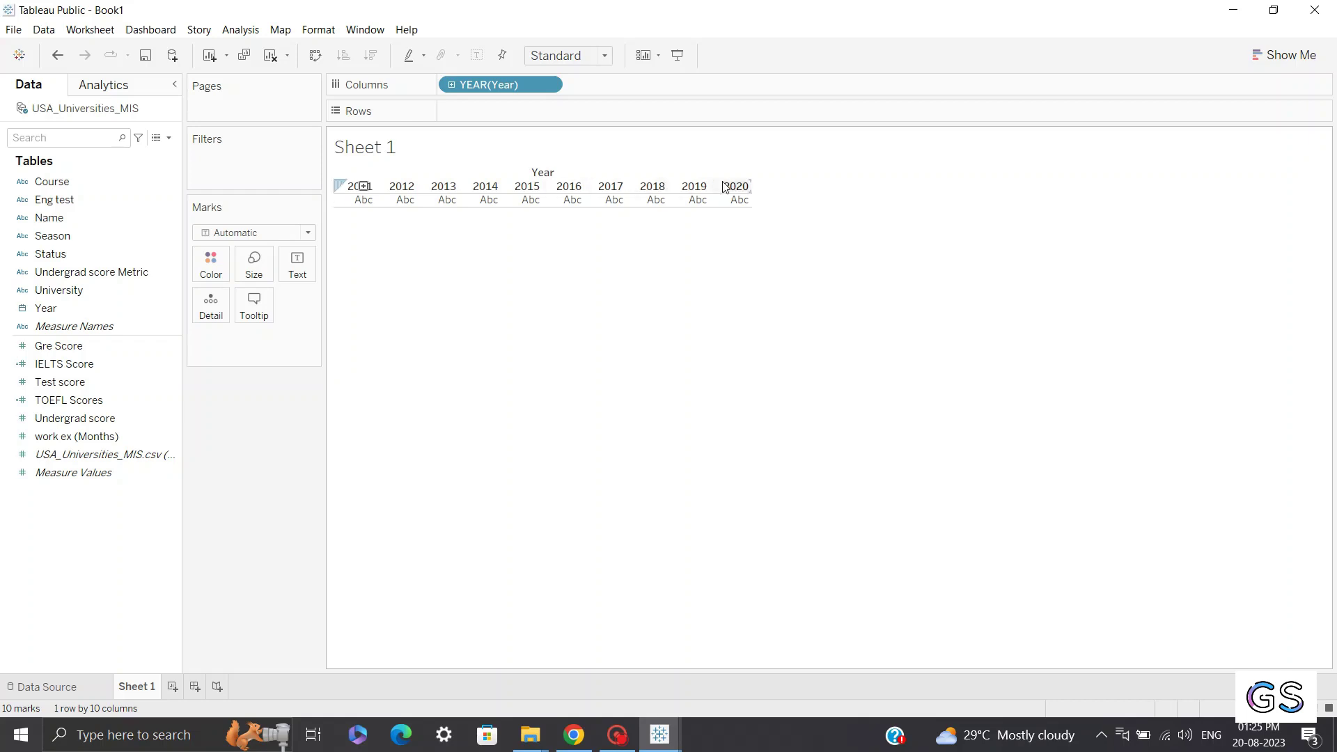
pyautogui.click(151, 344)
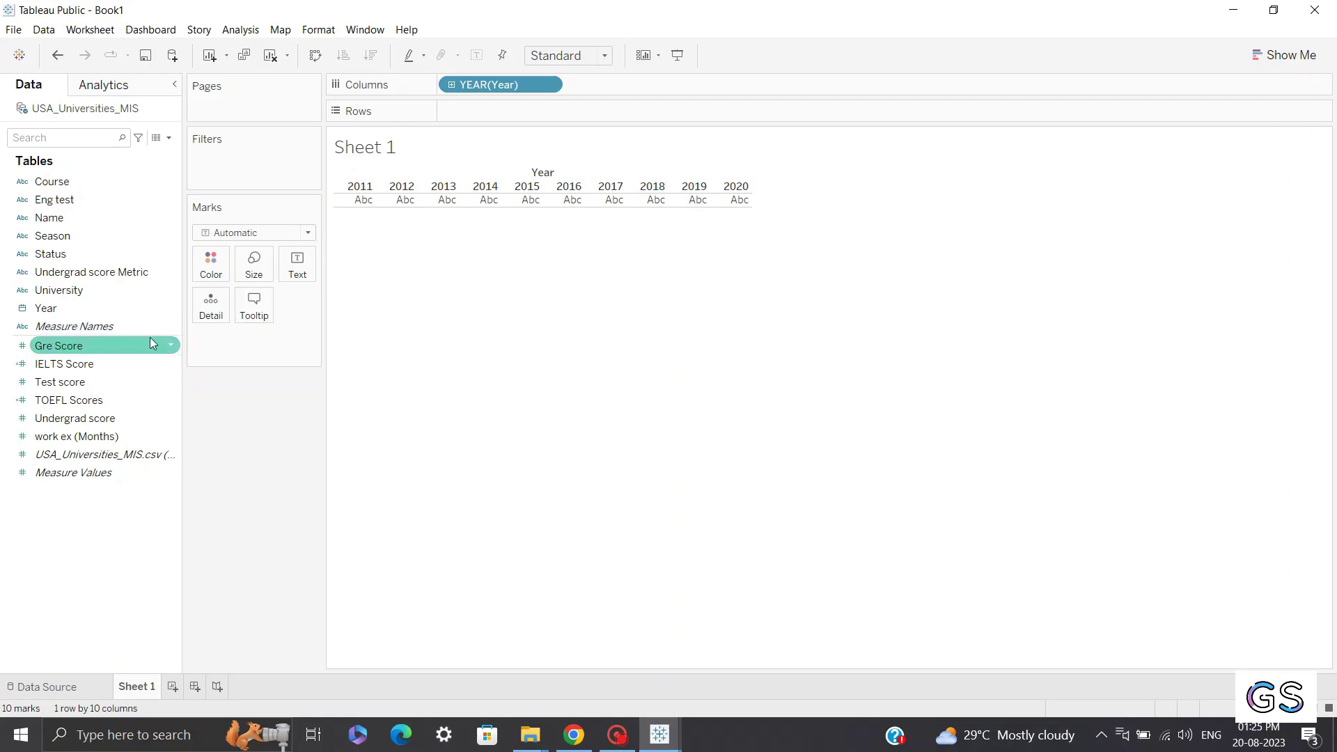
pyautogui.click(106, 350)
pyautogui.click(106, 350)
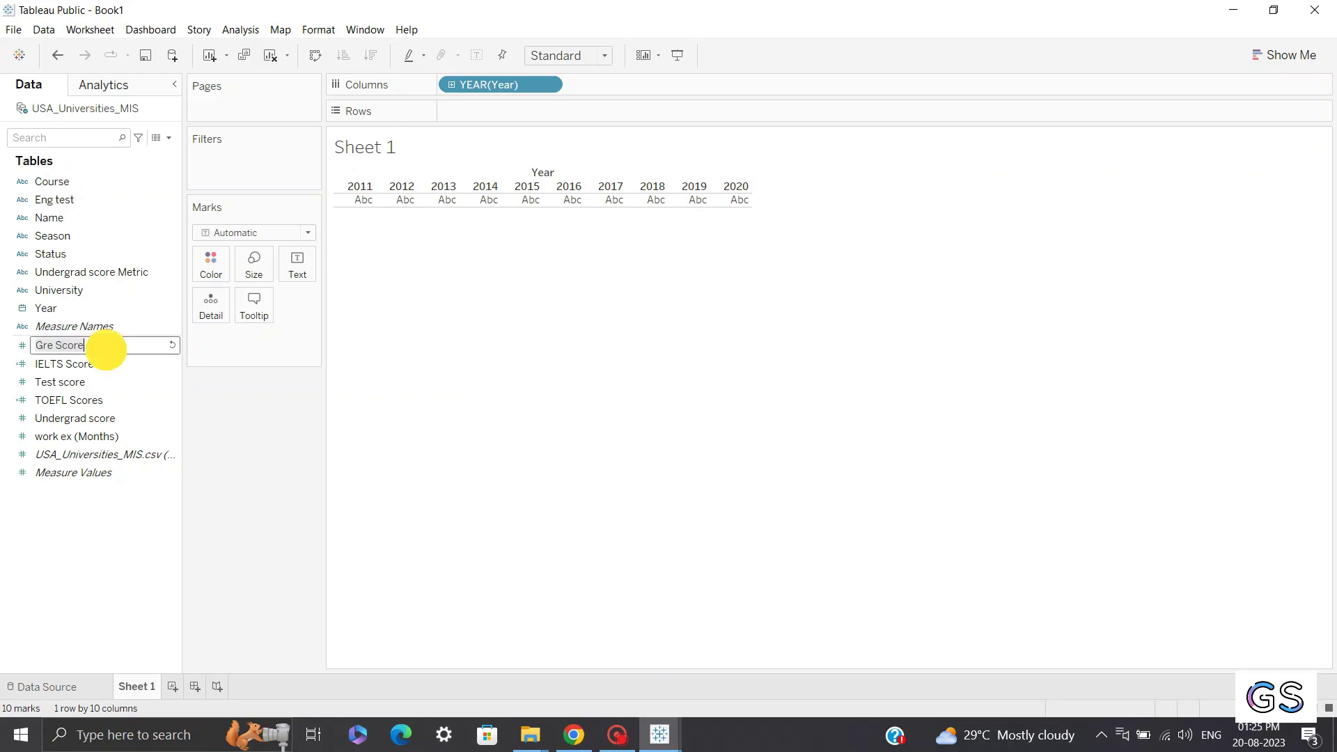
pyautogui.press('Return')
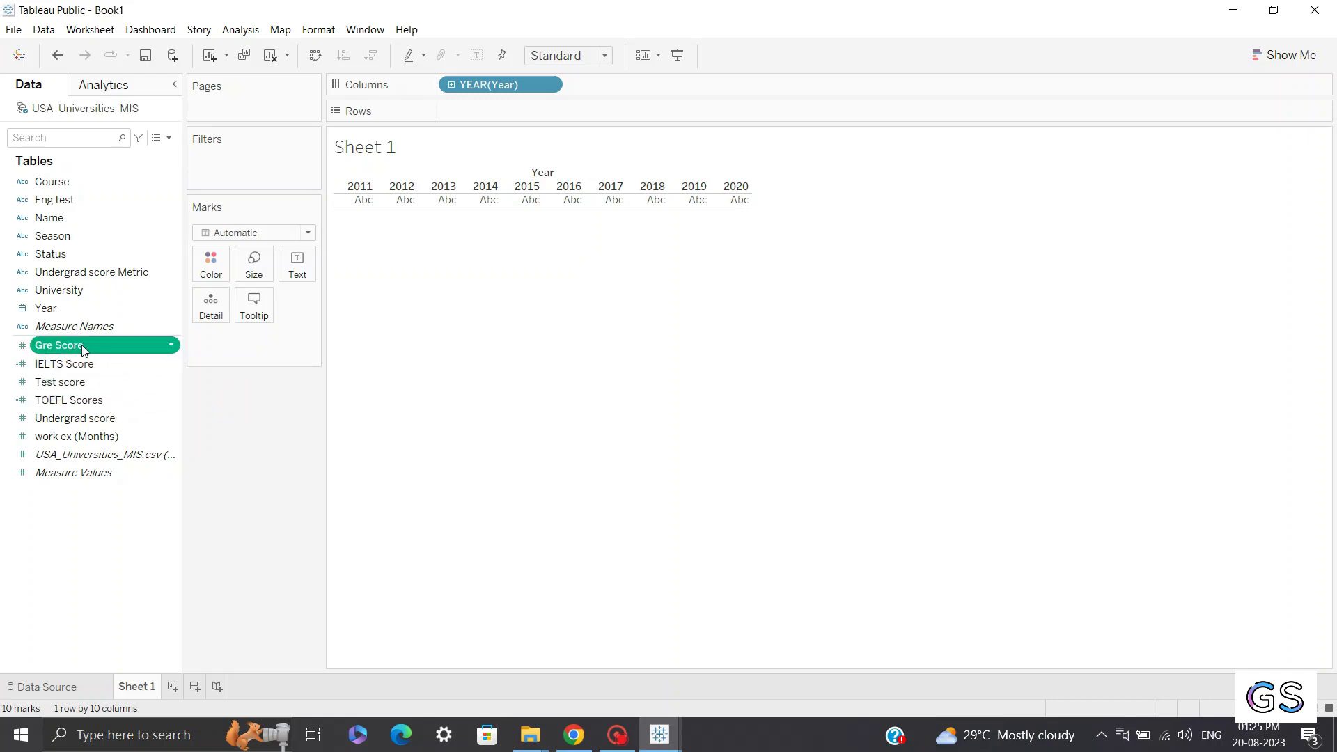
pyautogui.moveTo(87, 347); pyautogui.dragTo(258, 268)
pyautogui.moveTo(473, 108); pyautogui.dragTo(478, 105)
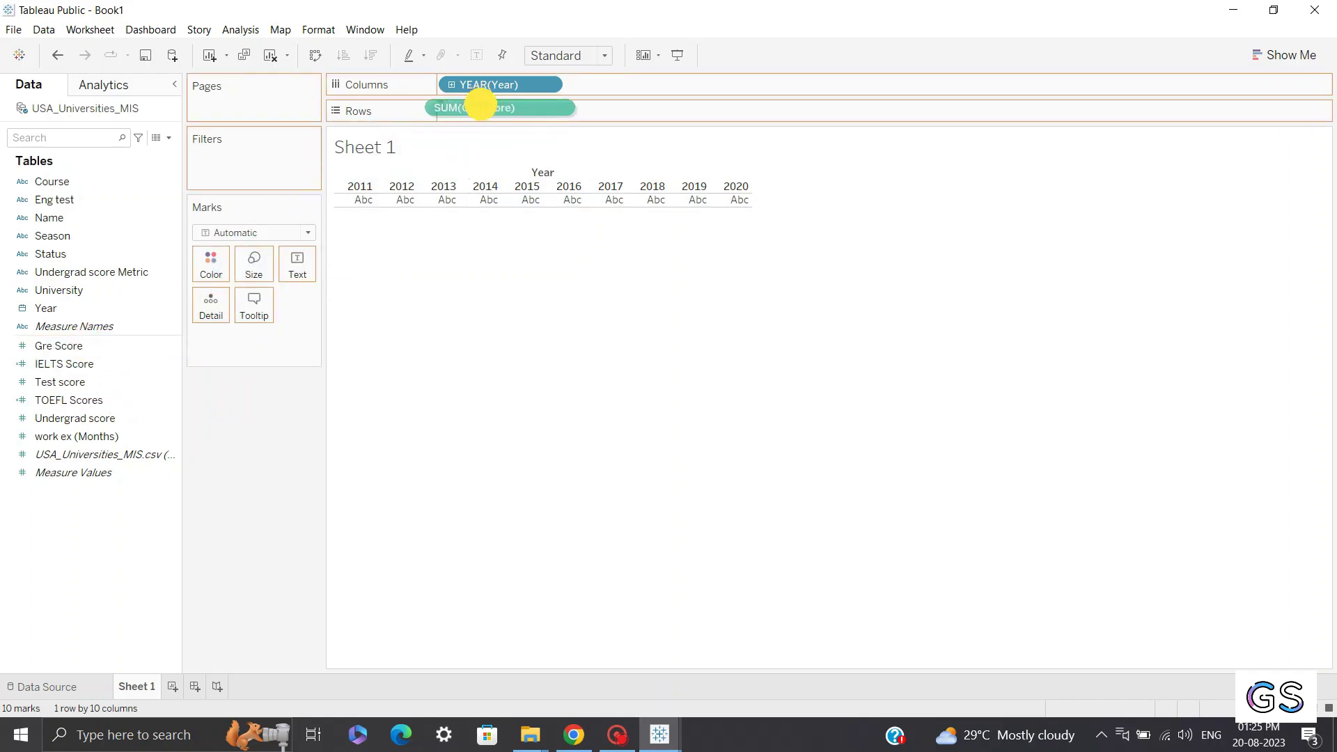
# Fit the Gre Score chart to Entire View and inspect its values for individual years.
pyautogui.click(568, 55)
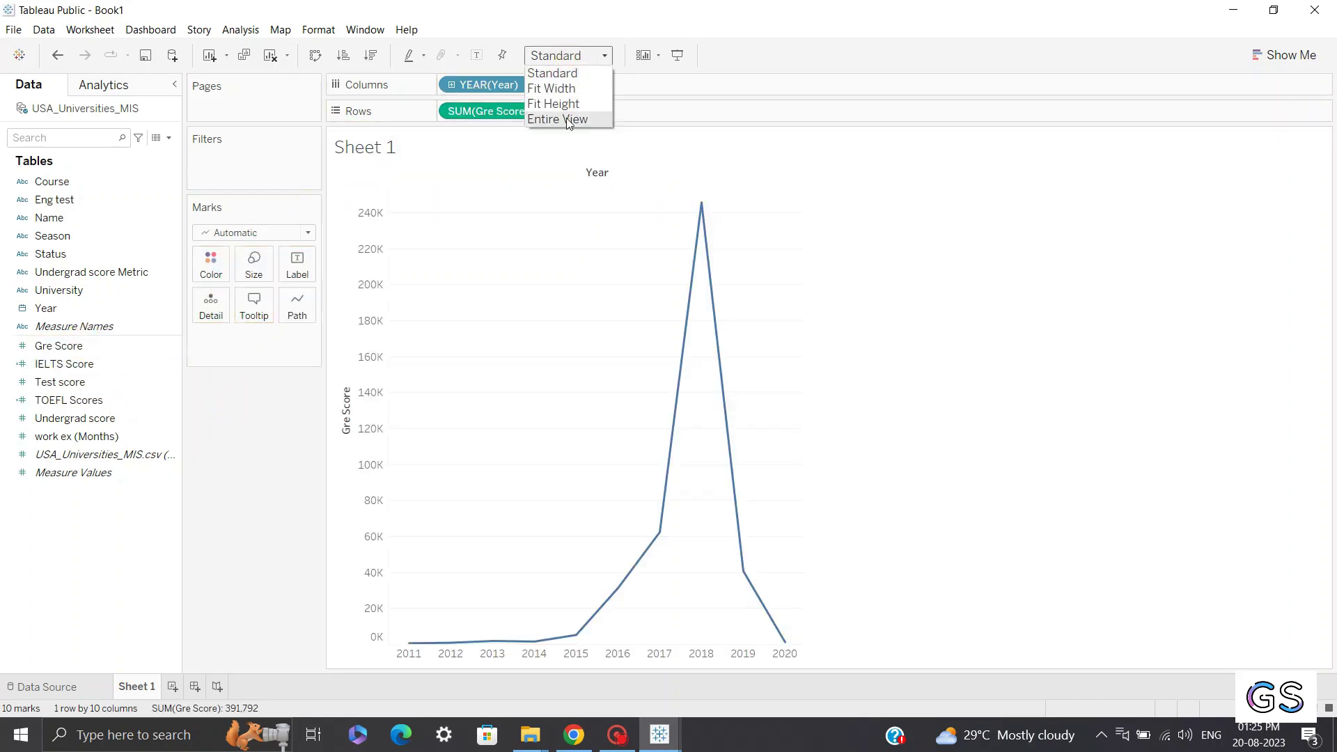
pyautogui.click(555, 119)
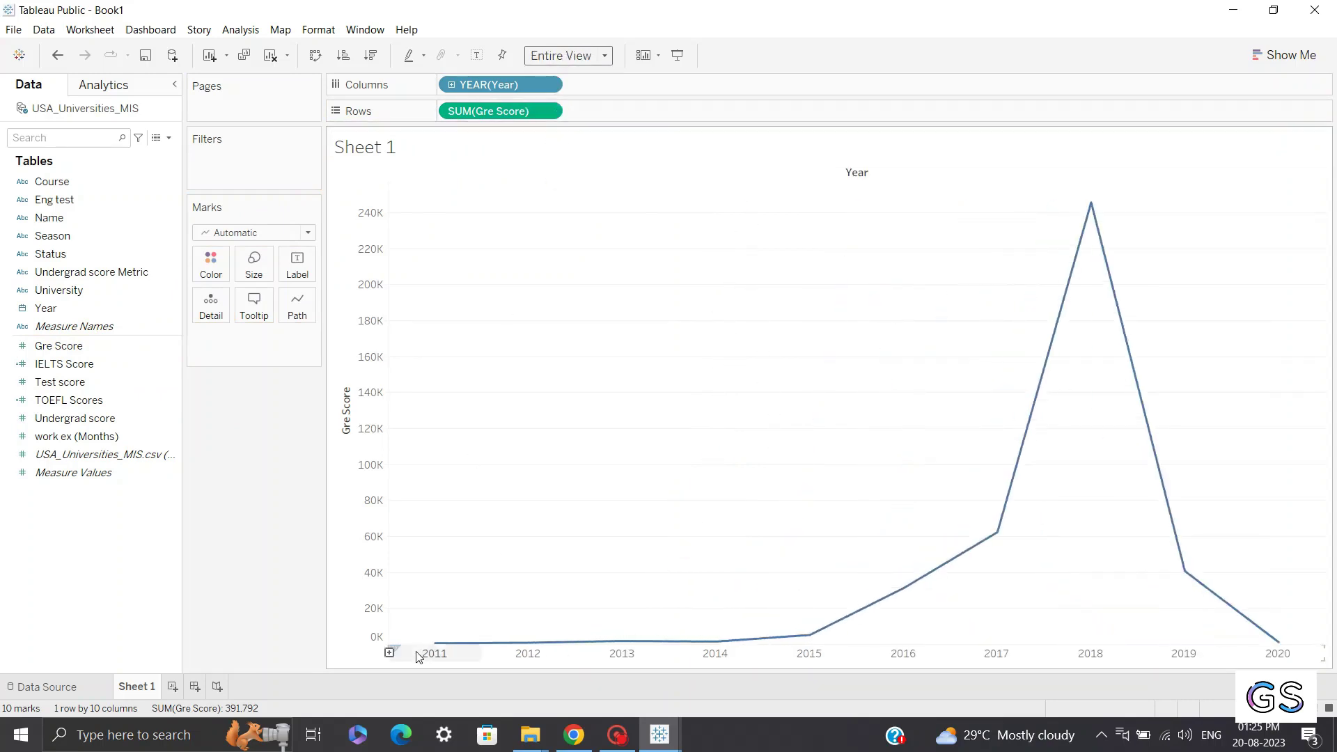
pyautogui.moveTo(437, 642)
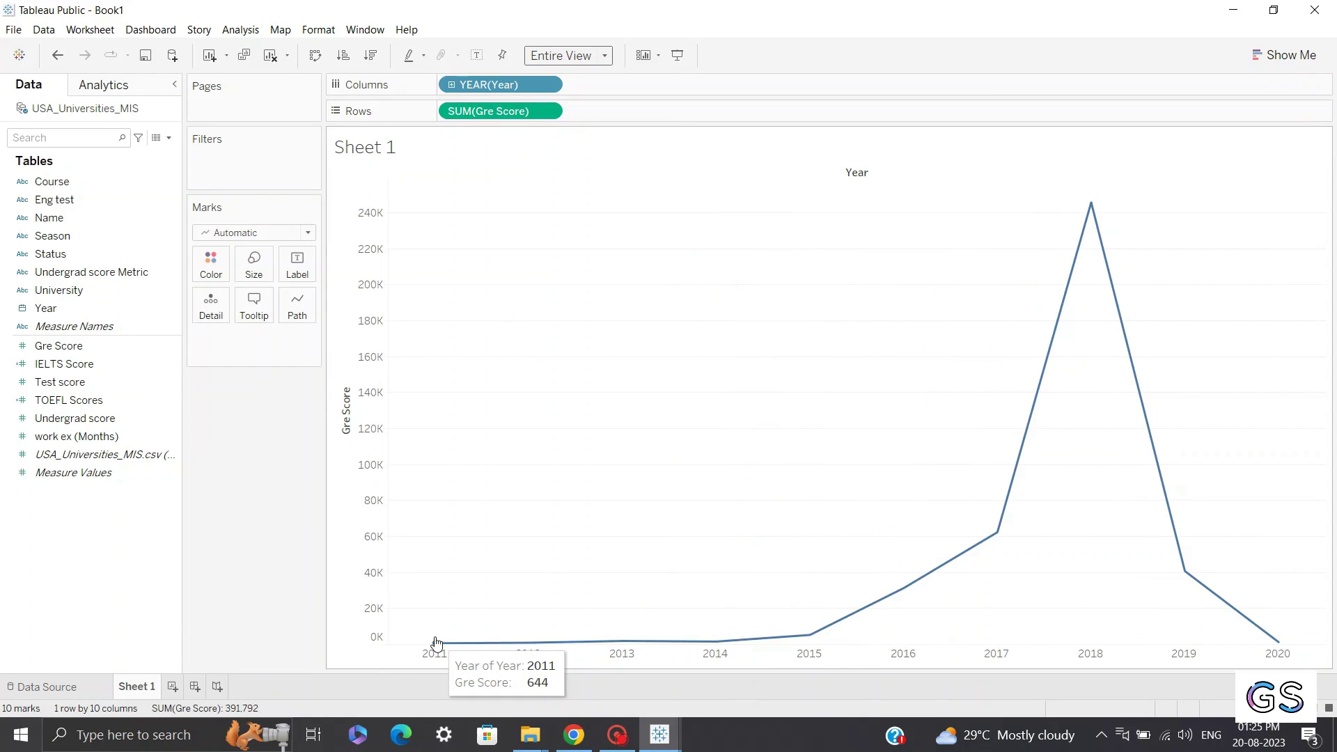
pyautogui.moveTo(812, 638)
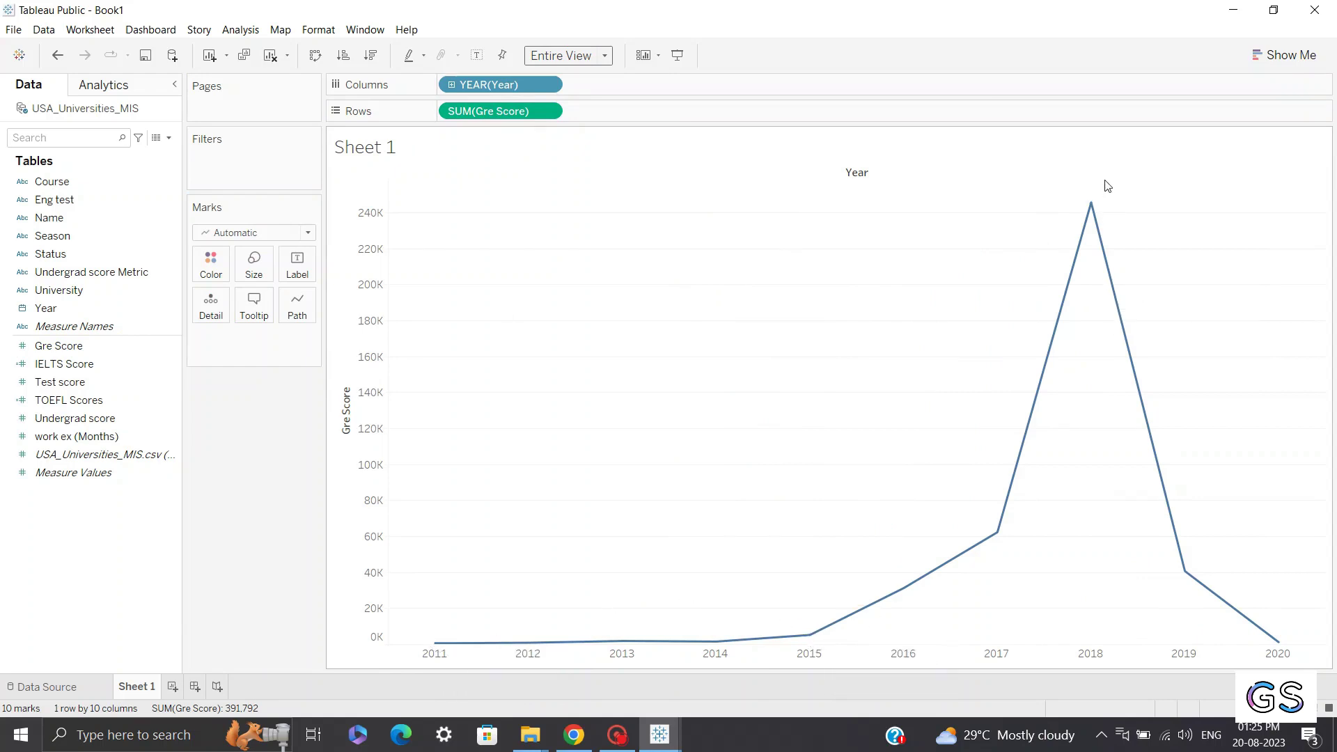
pyautogui.moveTo(1091, 216)
pyautogui.moveTo(1001, 565)
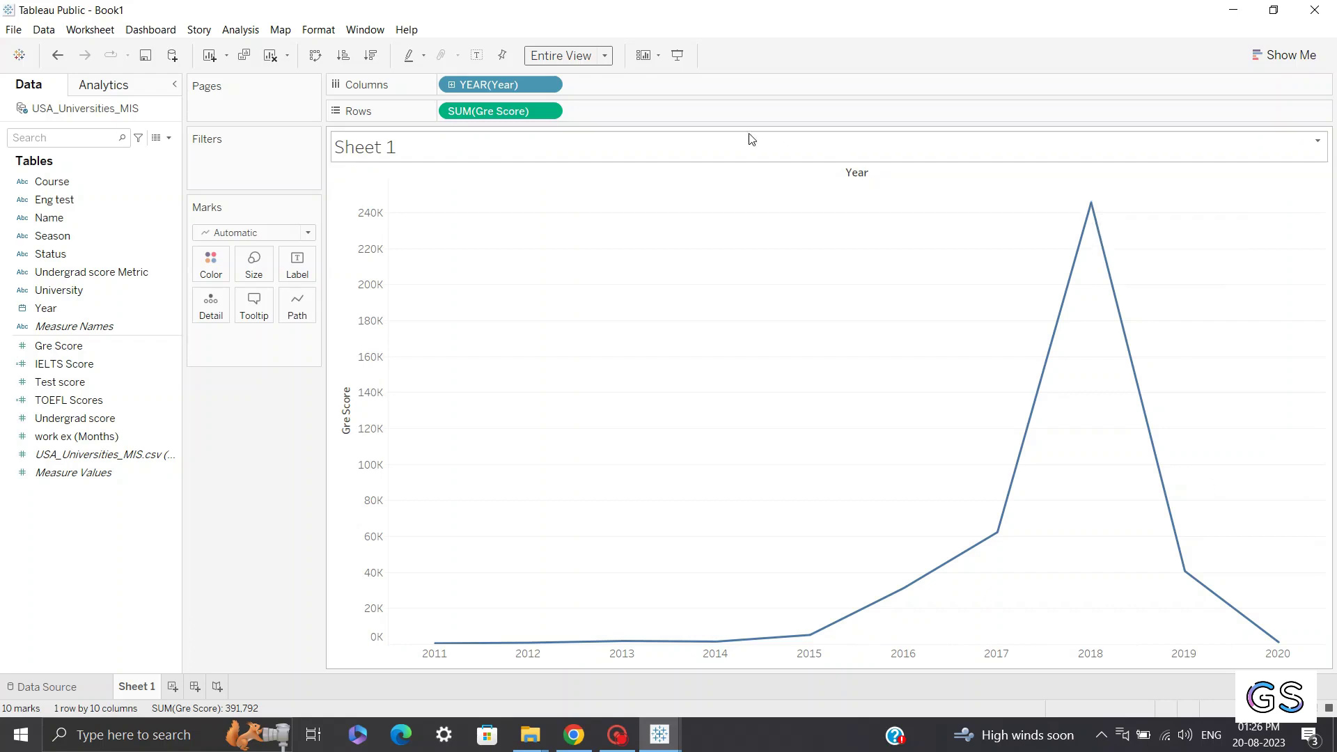
# Change the aggregation of Gre Score in the rows to Average.
pyautogui.click(554, 112)
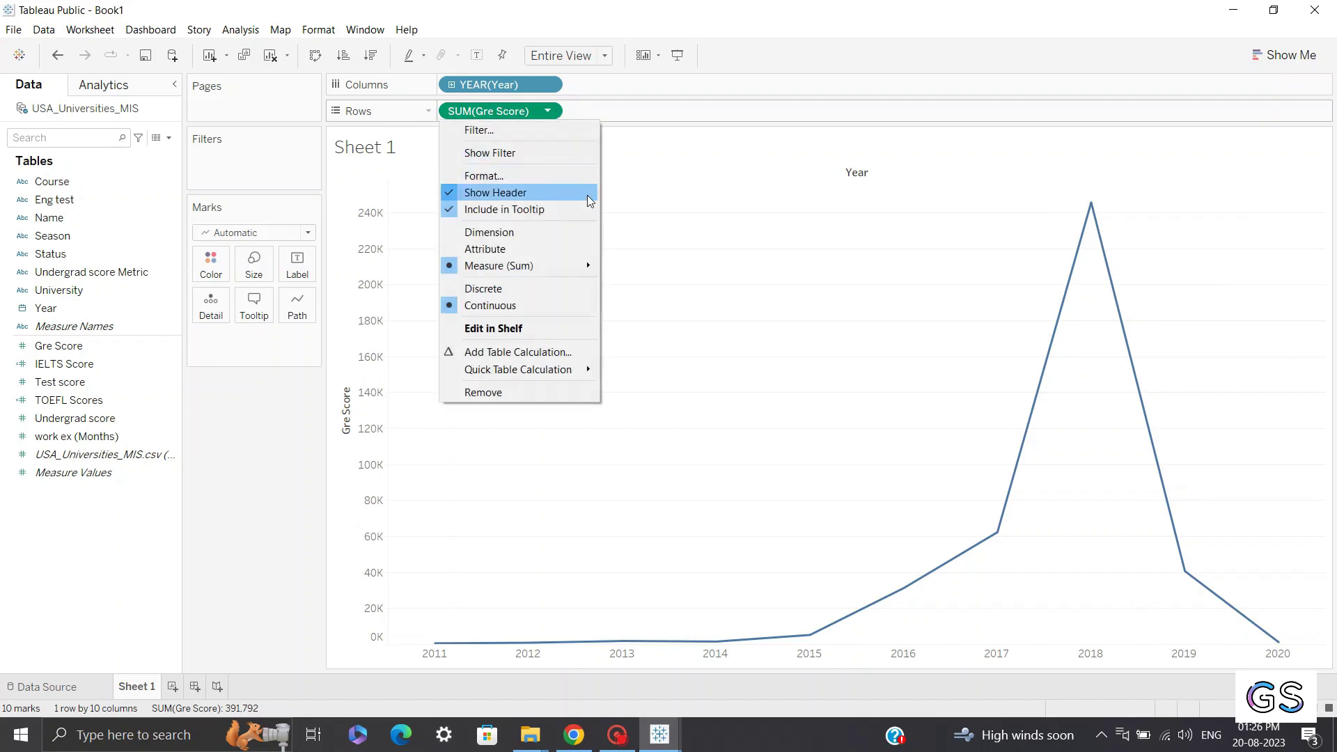
pyautogui.moveTo(514, 269)
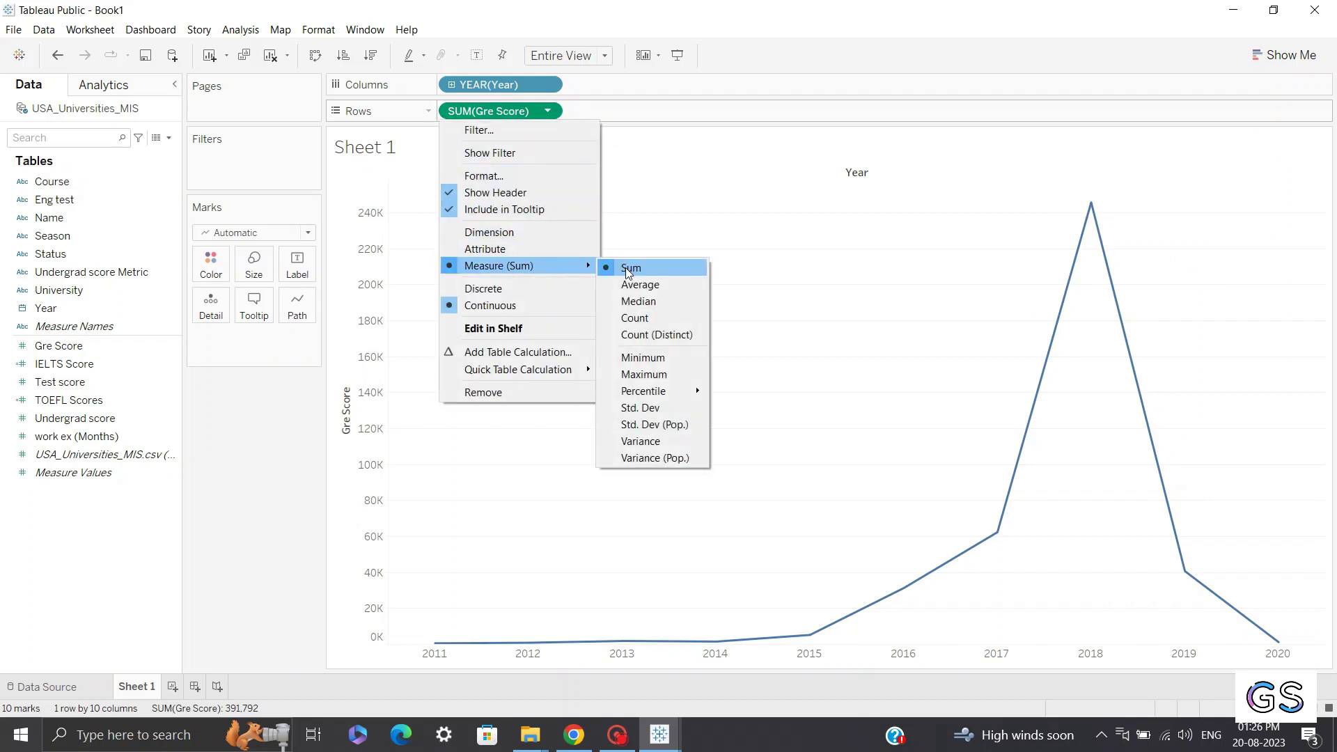
pyautogui.click(615, 285)
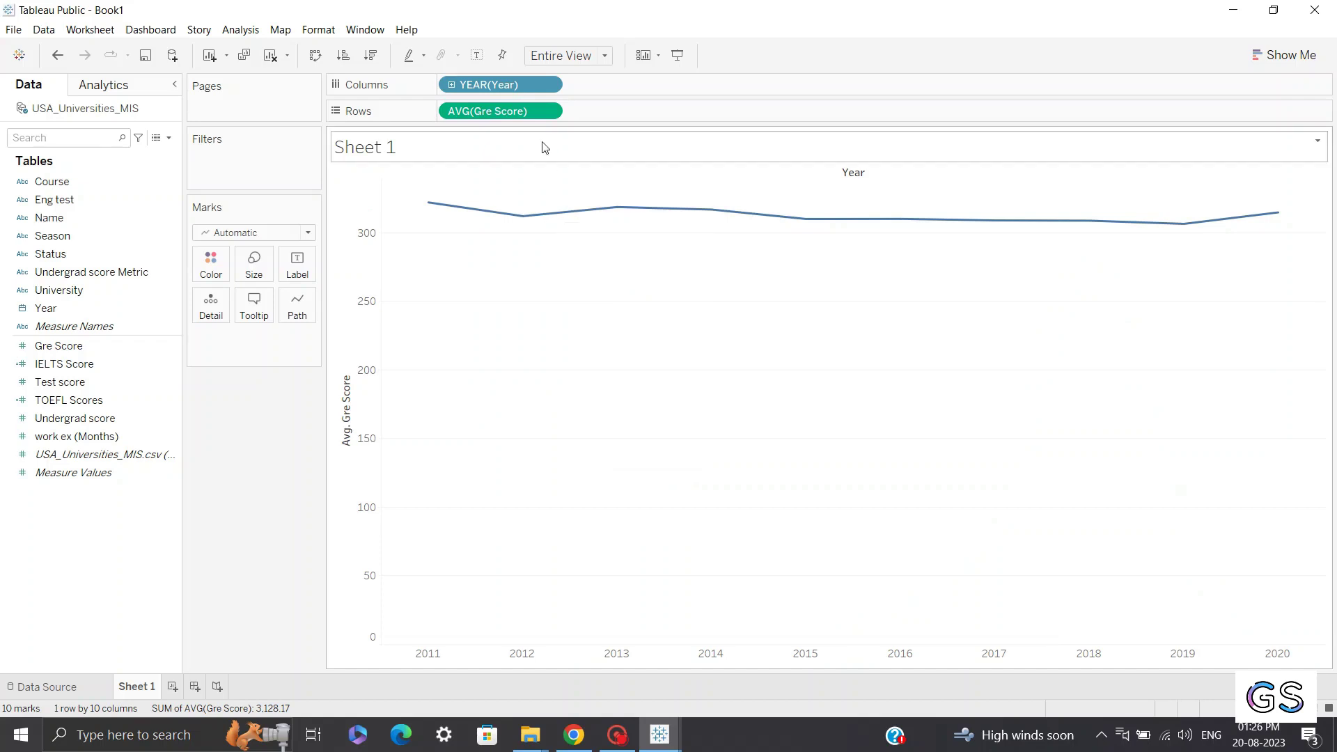
pyautogui.moveTo(433, 209)
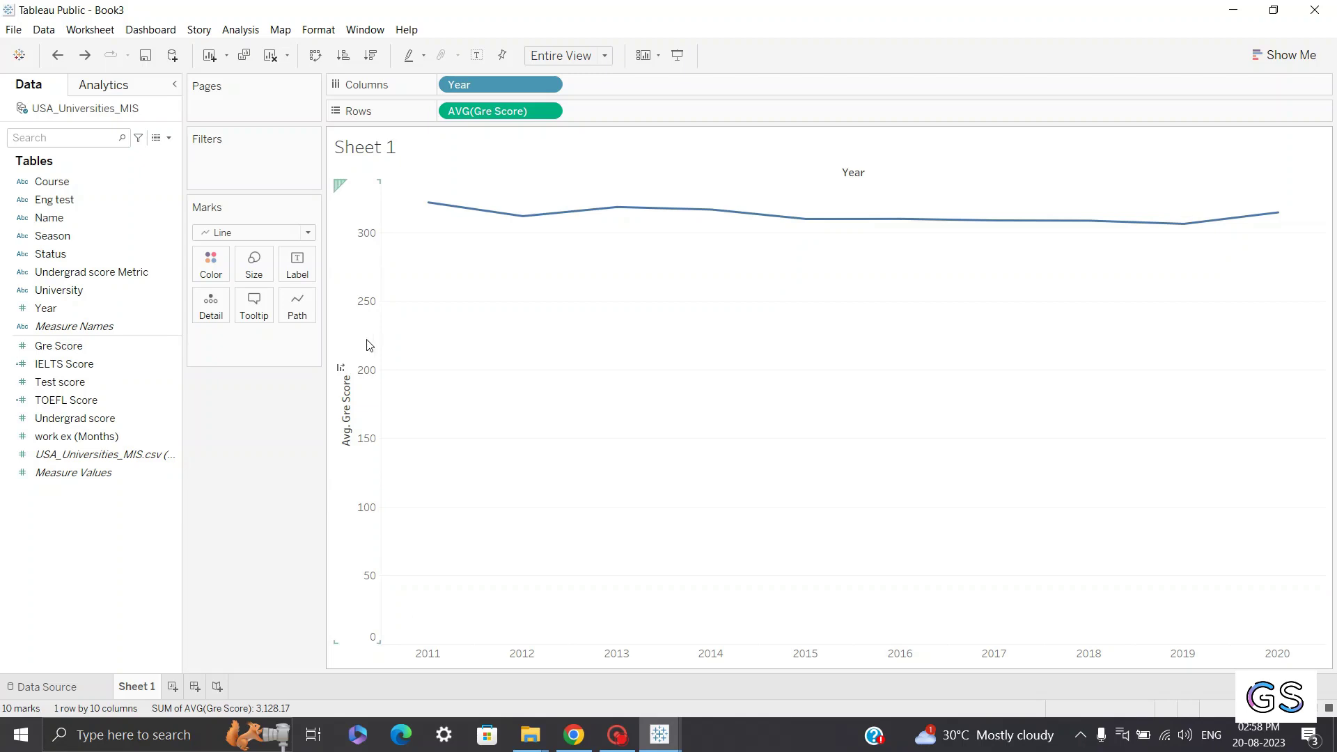
# Edit the Avg. Gre Score axis so its automatic range does not include zero.
pyautogui.rightClick(357, 377)
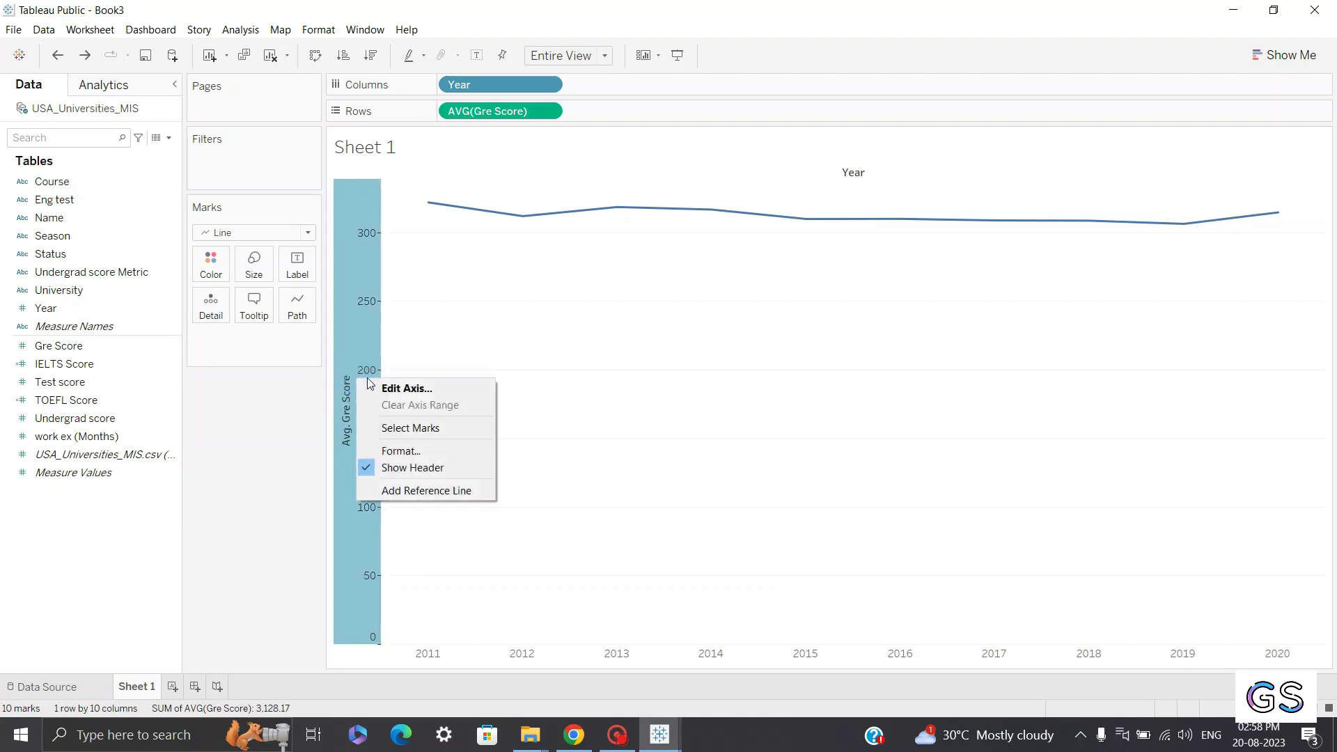
pyautogui.click(385, 391)
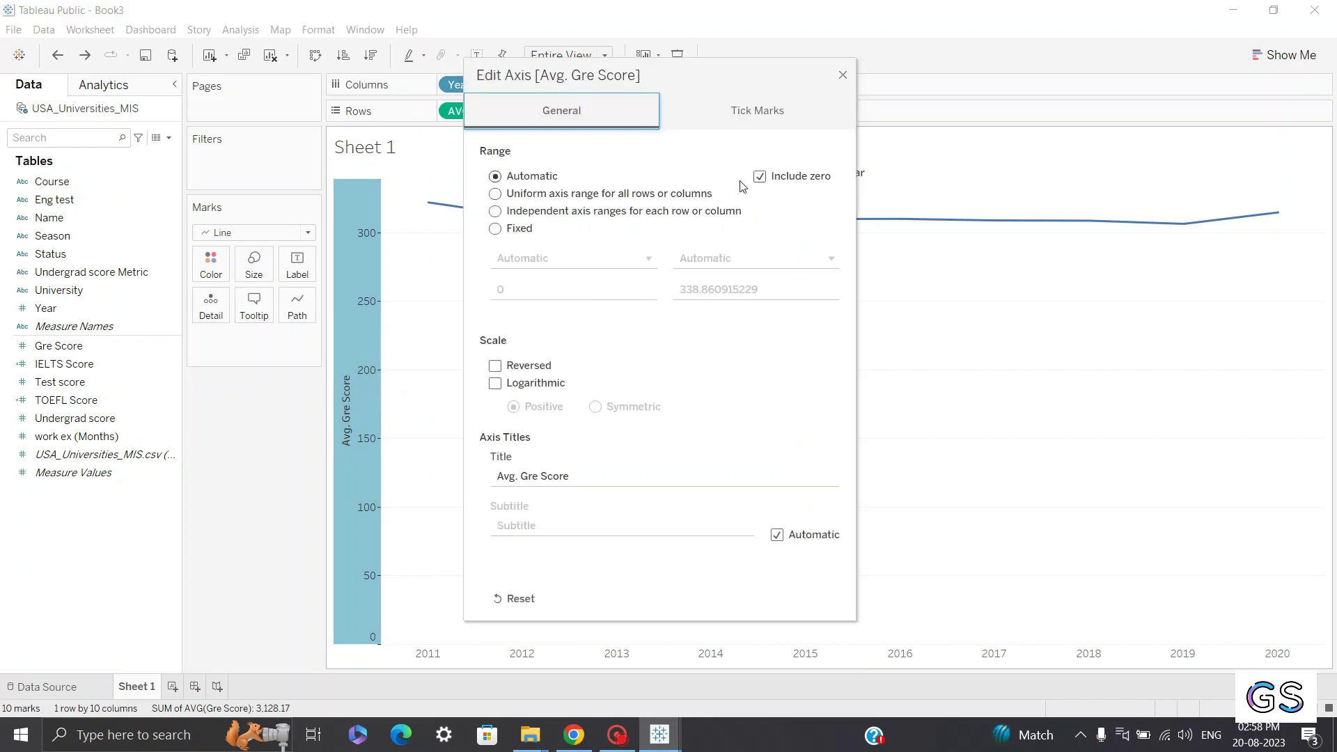
pyautogui.click(760, 177)
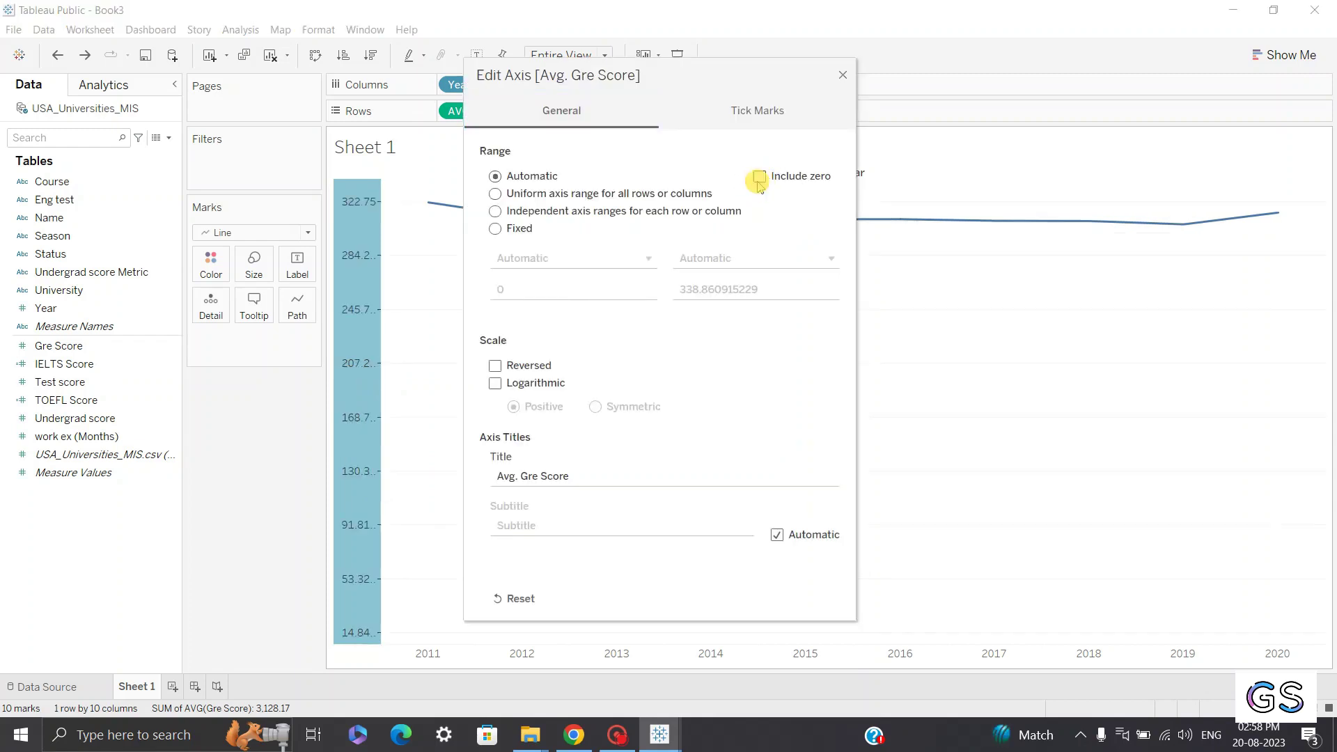
pyautogui.click(844, 76)
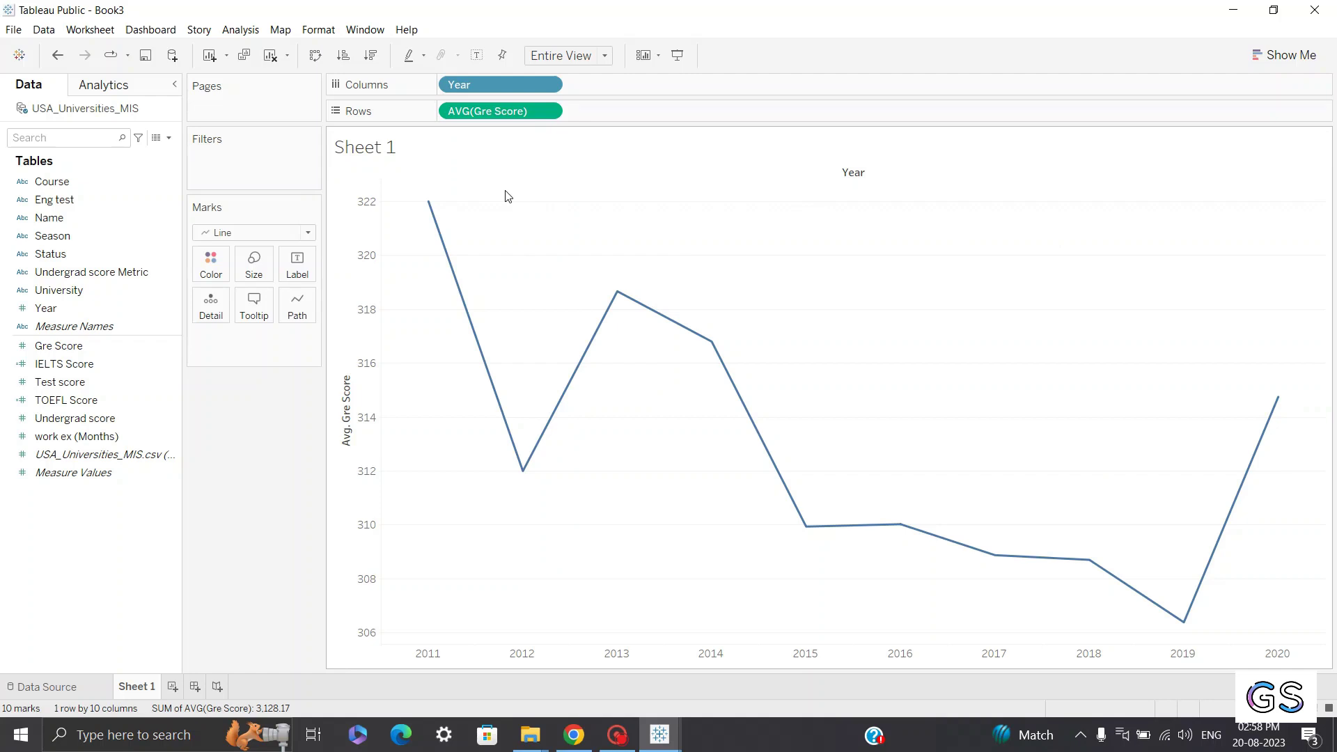
# Add a University filter to the chart that keeps only Boston University.
pyautogui.click(131, 311)
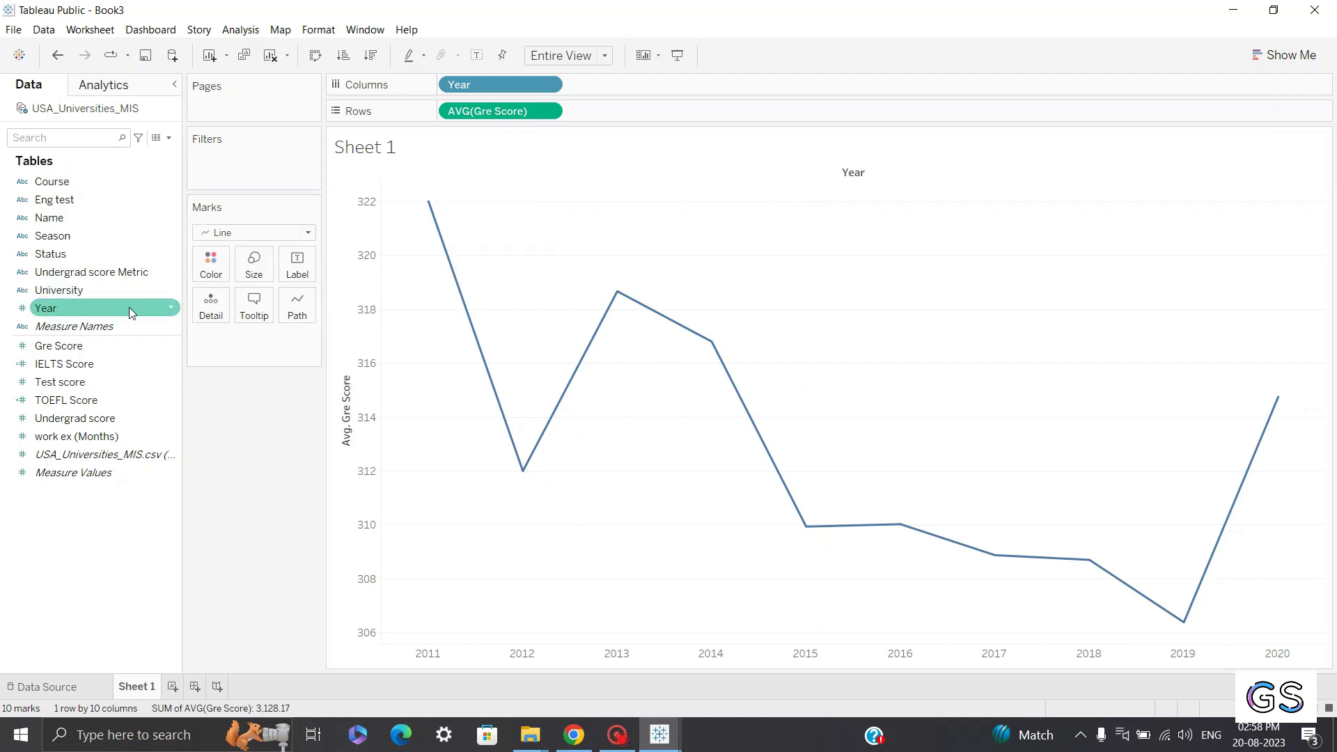
pyautogui.moveTo(73, 289); pyautogui.dragTo(228, 167)
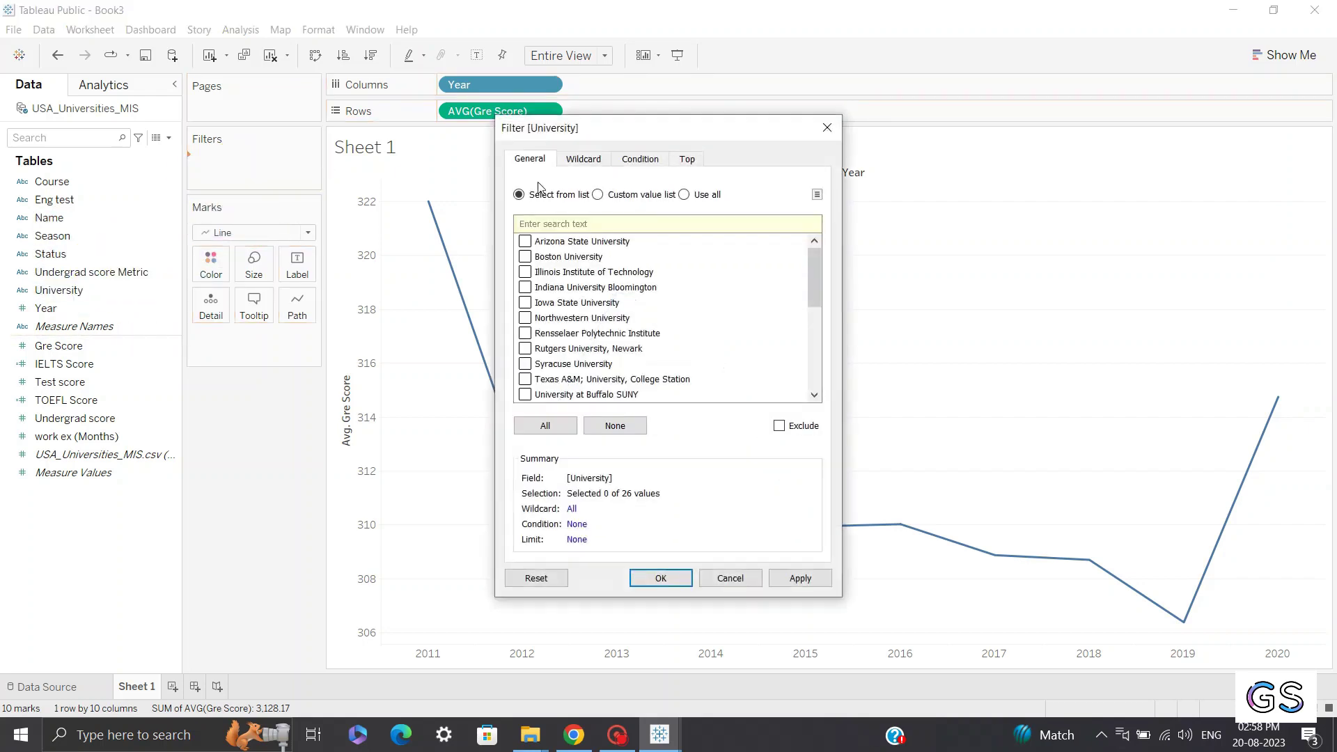
pyautogui.click(526, 257)
pyautogui.click(801, 579)
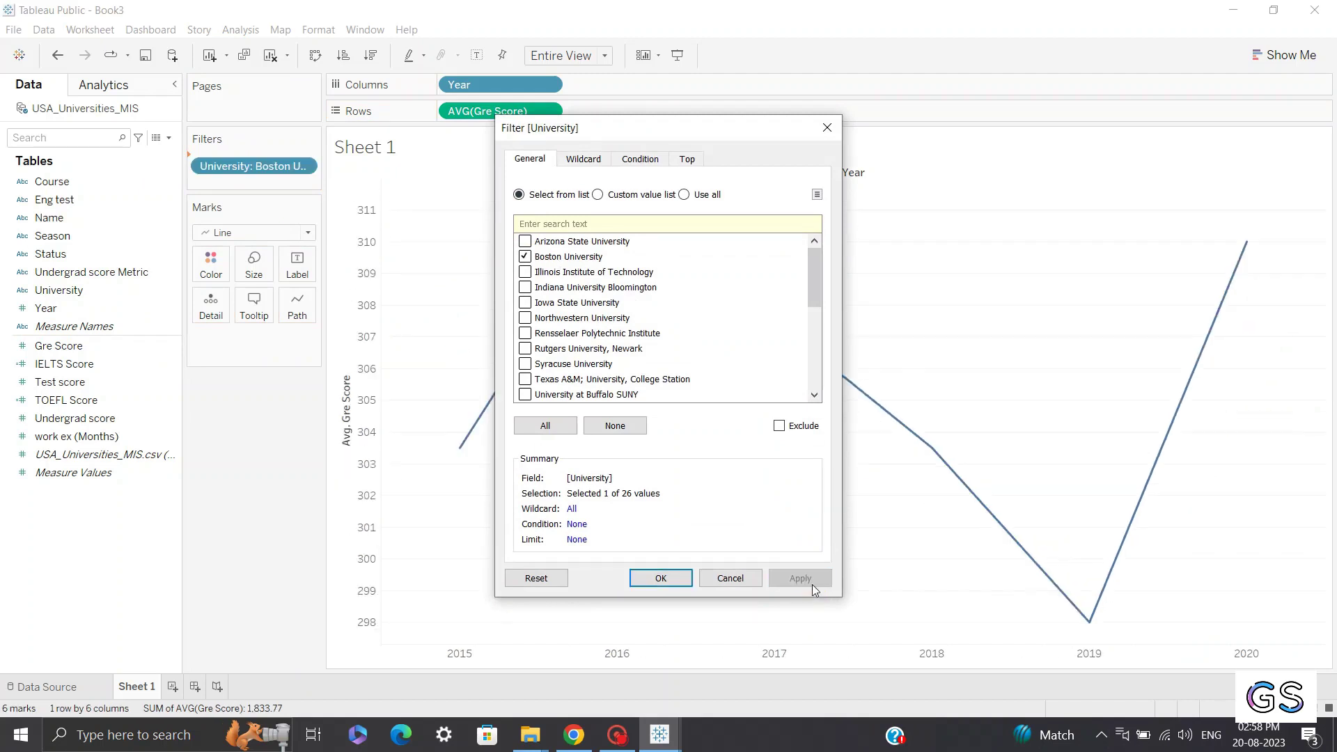
pyautogui.click(669, 578)
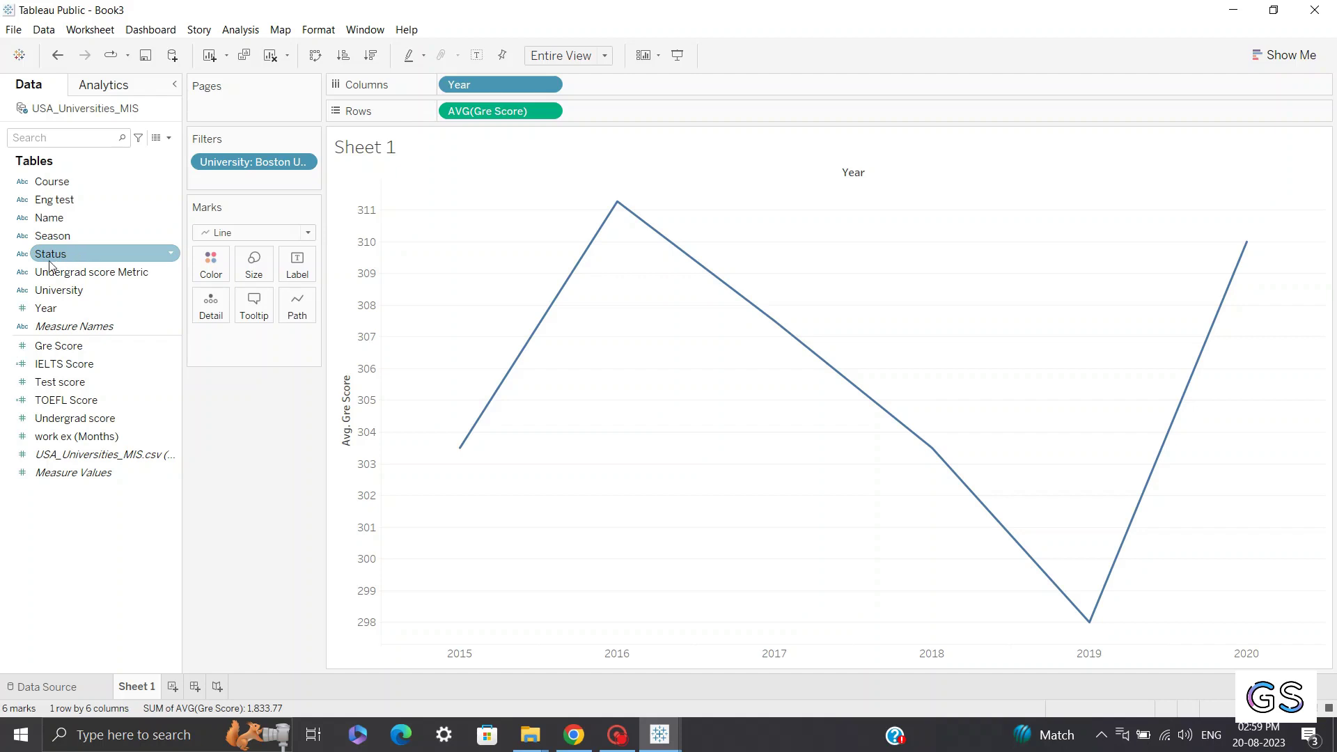
# Add a Status filter that keeps only Admit and inspect the average Gre scores on the line.
pyautogui.moveTo(56, 259)
pyautogui.mouseDown()
pyautogui.moveTo(101, 259)
pyautogui.moveTo(218, 183)
pyautogui.mouseUp()
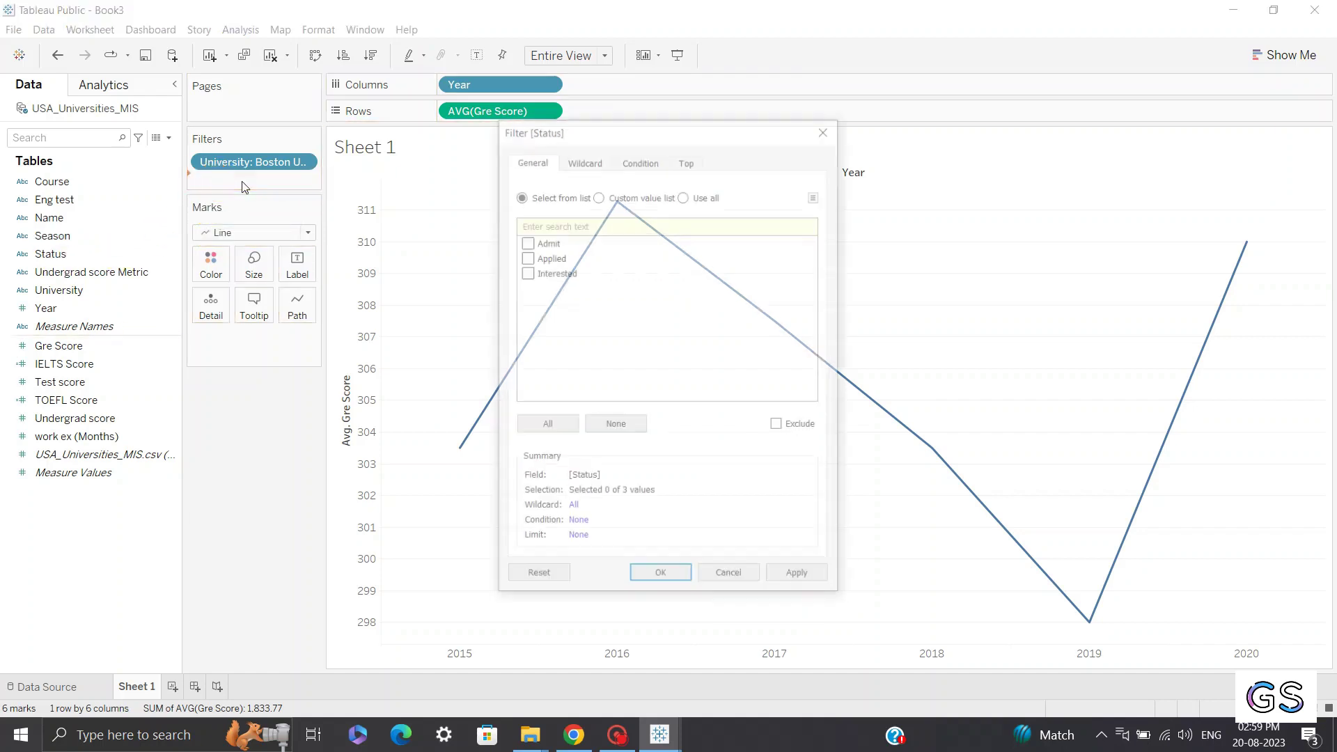
pyautogui.click(524, 241)
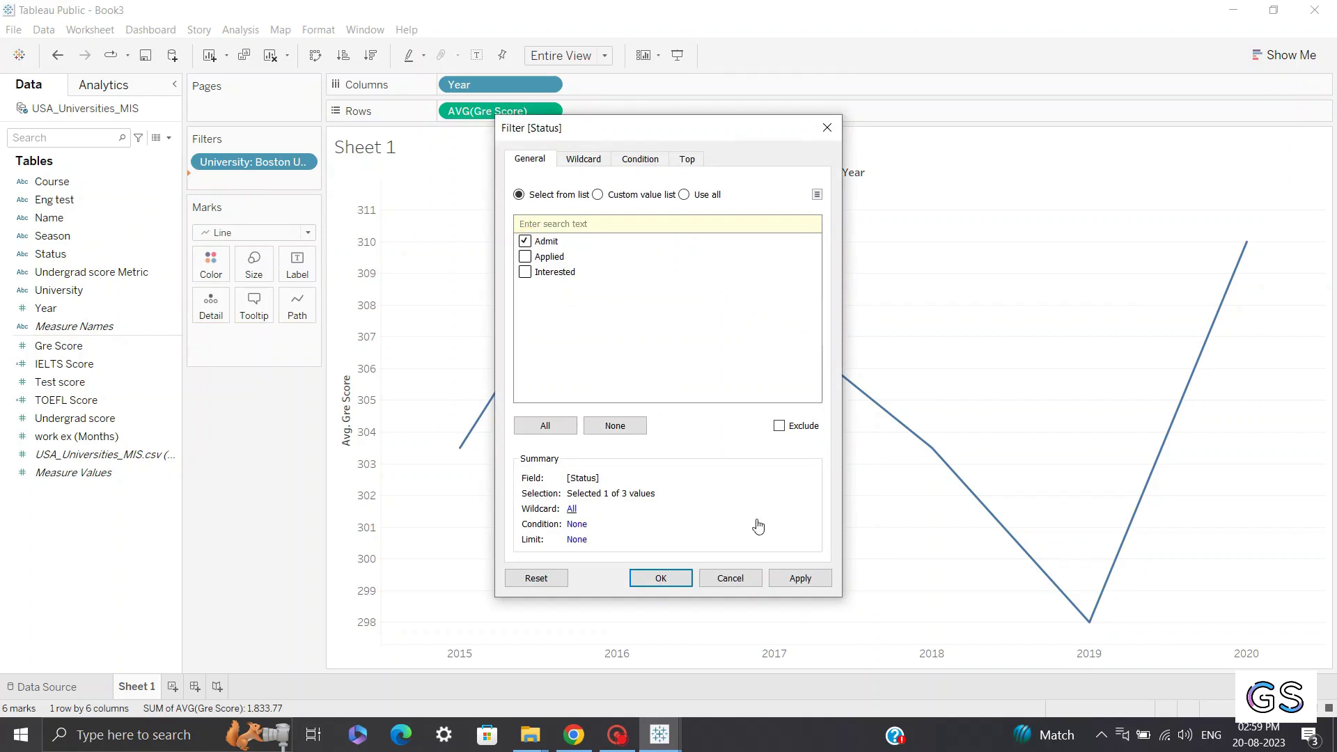
pyautogui.click(795, 578)
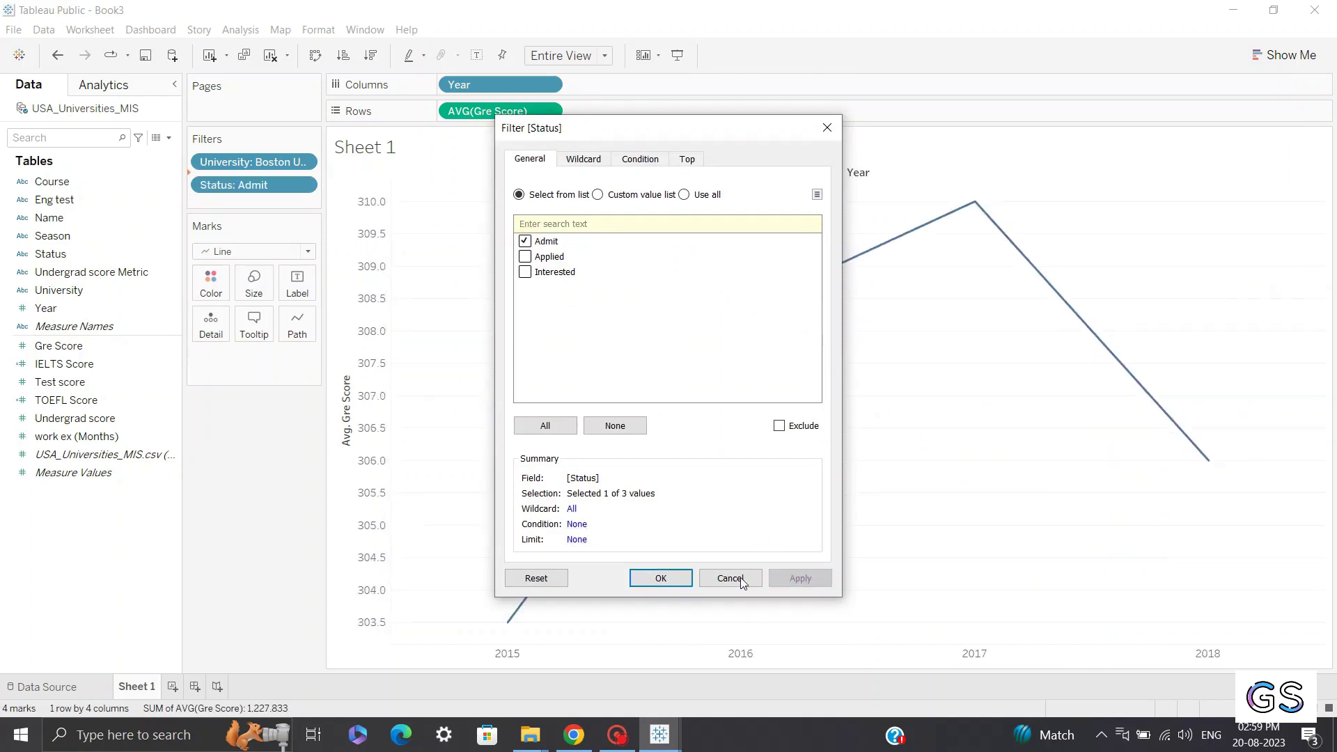
pyautogui.click(662, 576)
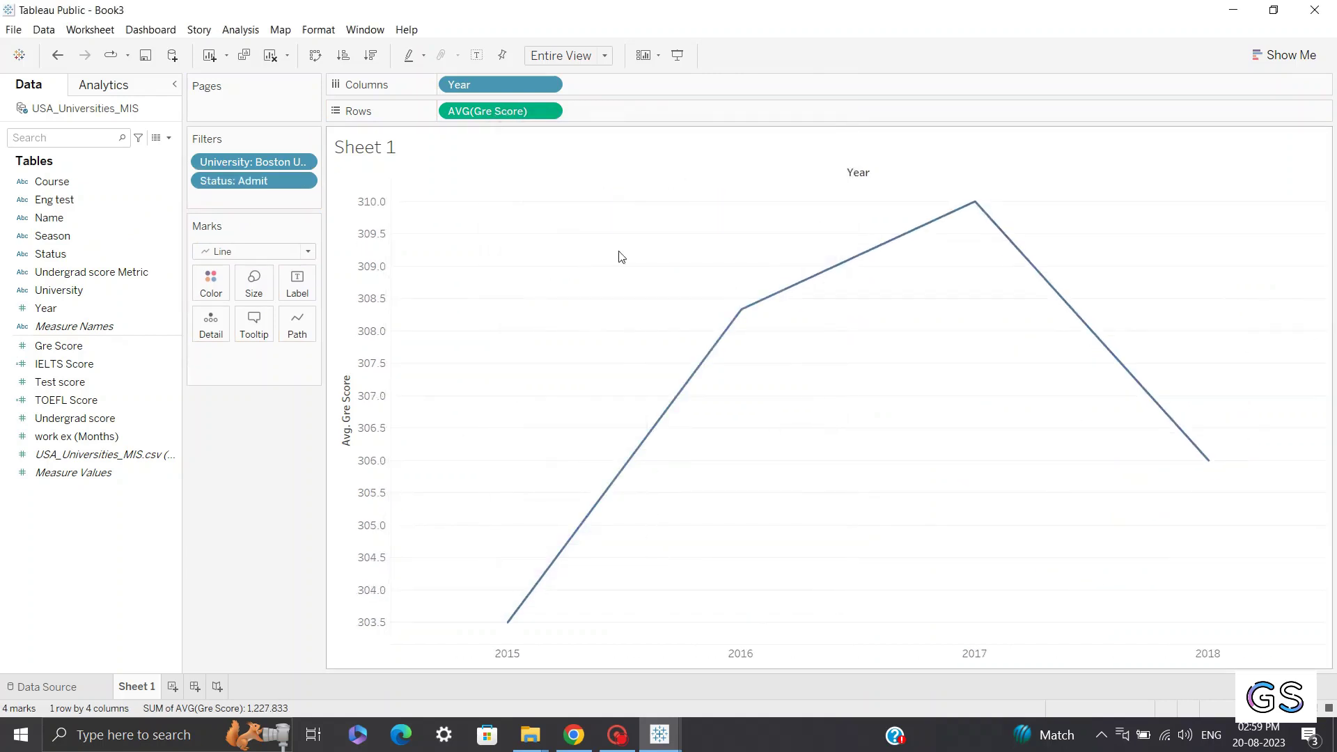
pyautogui.moveTo(509, 625)
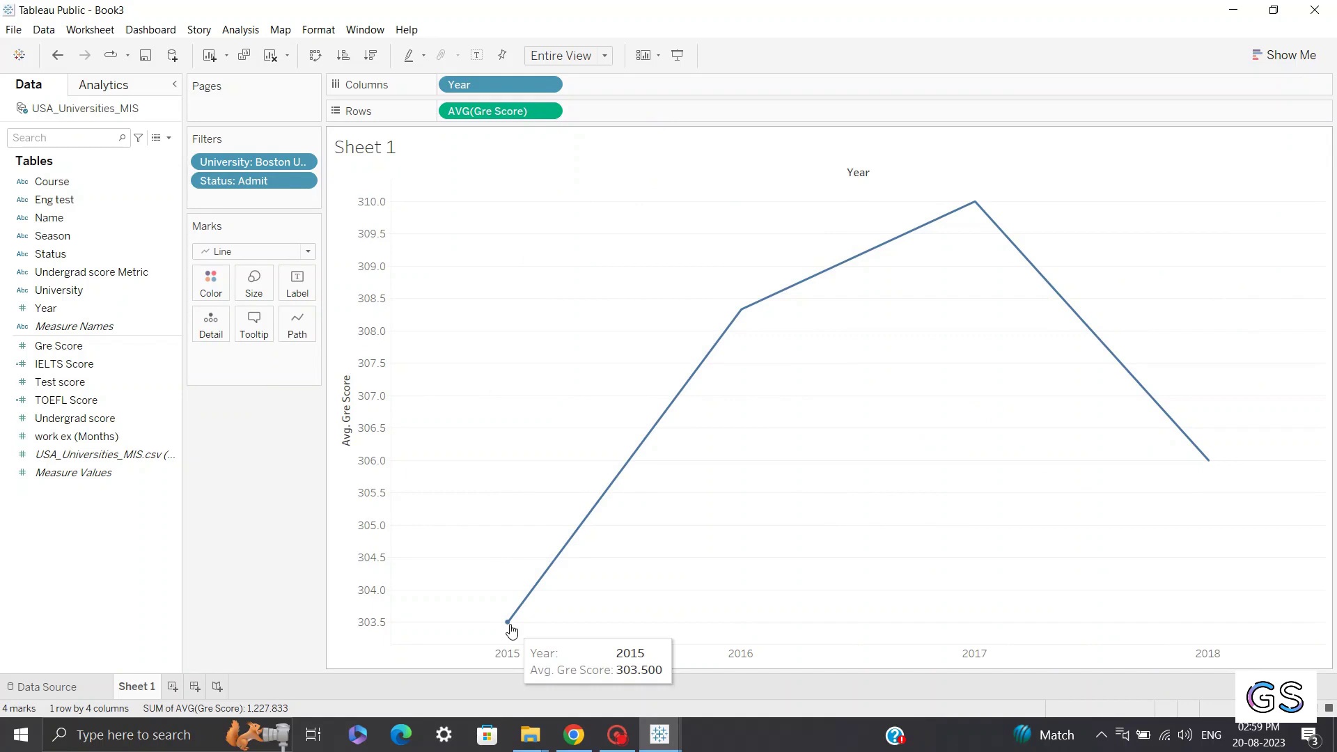
pyautogui.moveTo(1210, 463)
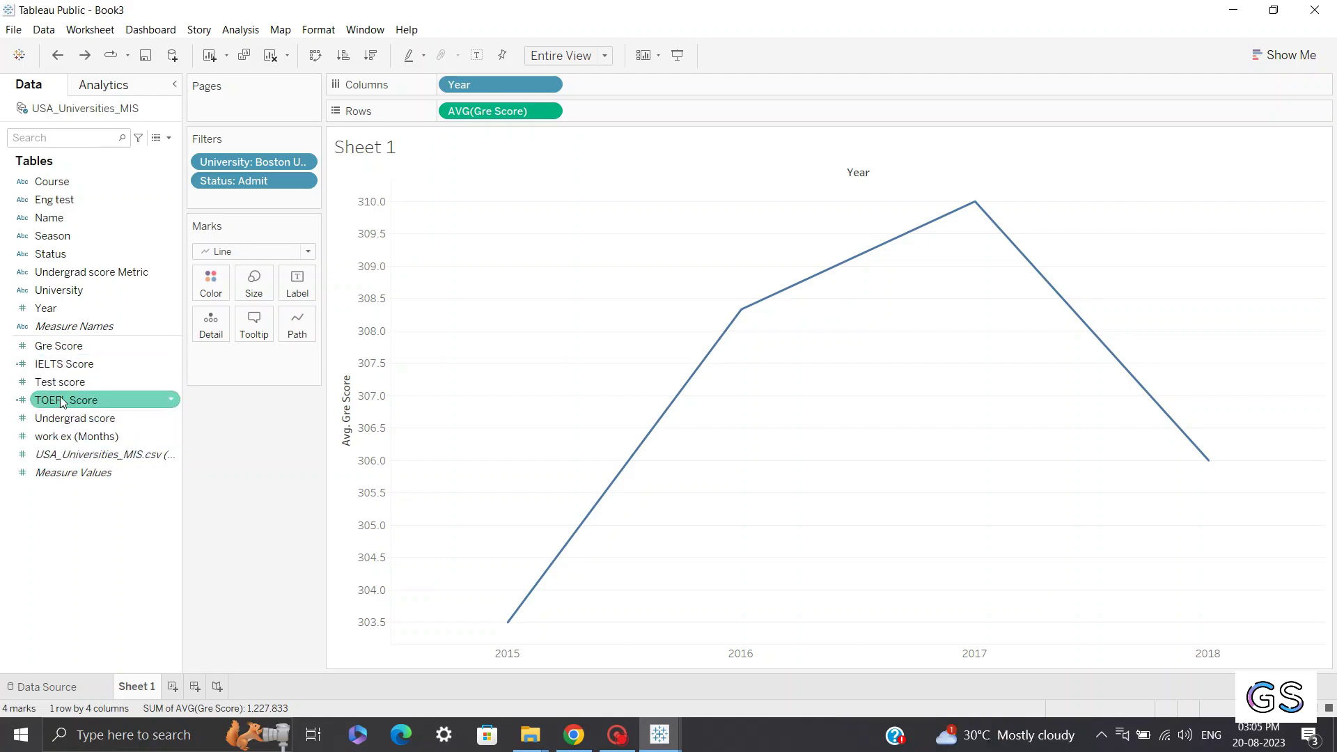
# Add TOEFL Score to the rows after Gre Score and aggregate it as Average.
pyautogui.moveTo(60, 395); pyautogui.dragTo(607, 103)
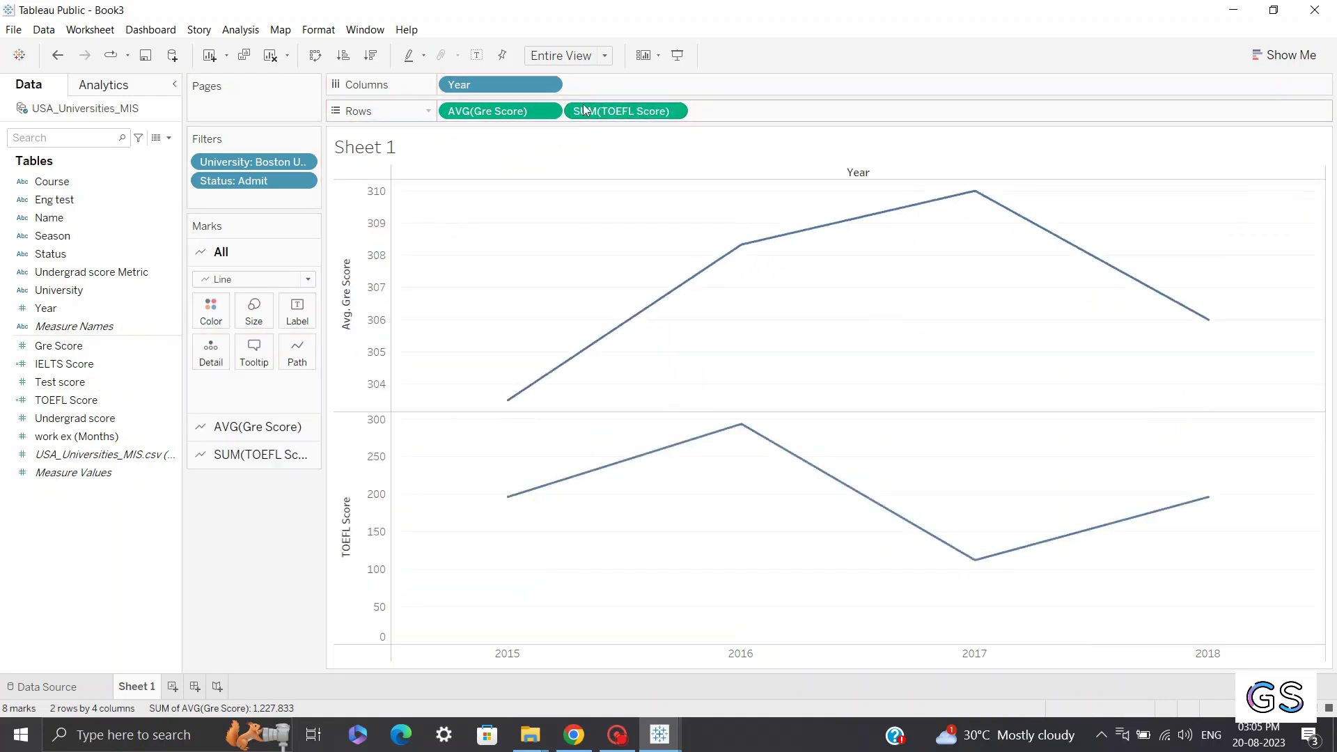
pyautogui.click(673, 111)
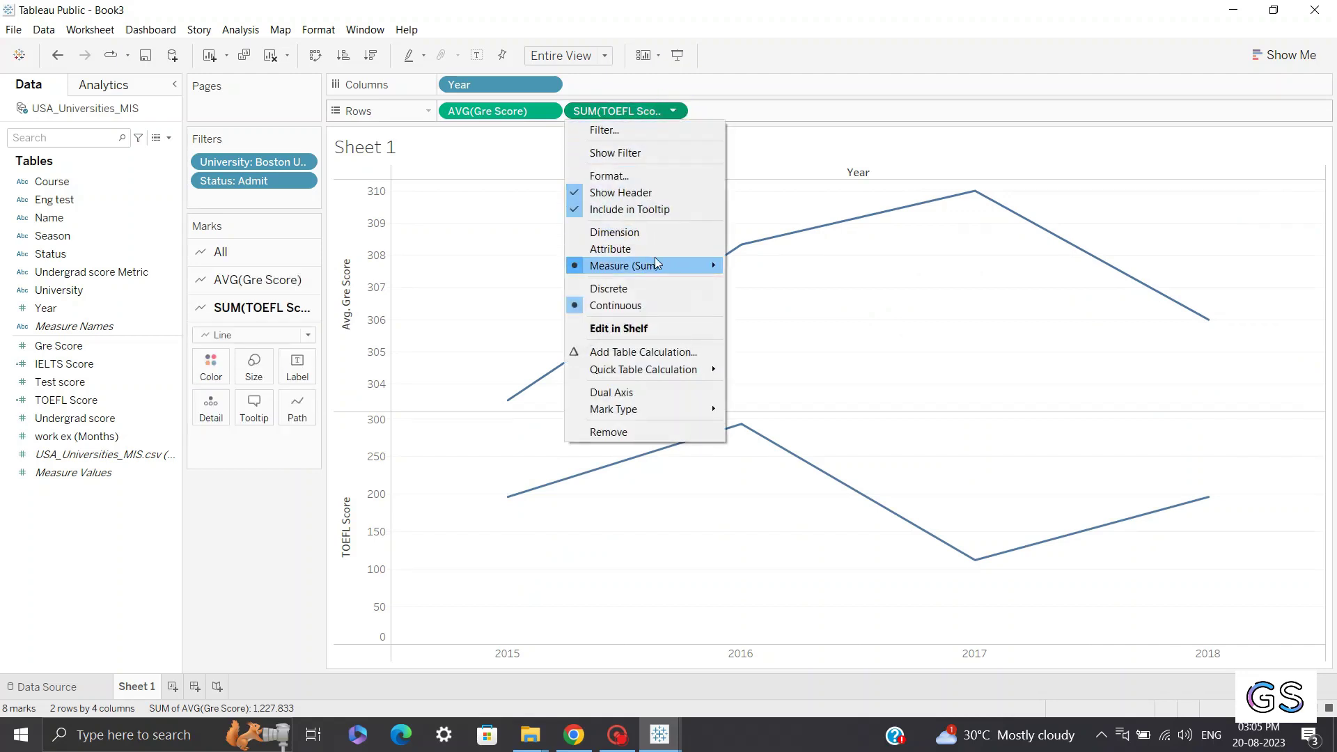
pyautogui.moveTo(655, 263)
pyautogui.click(766, 284)
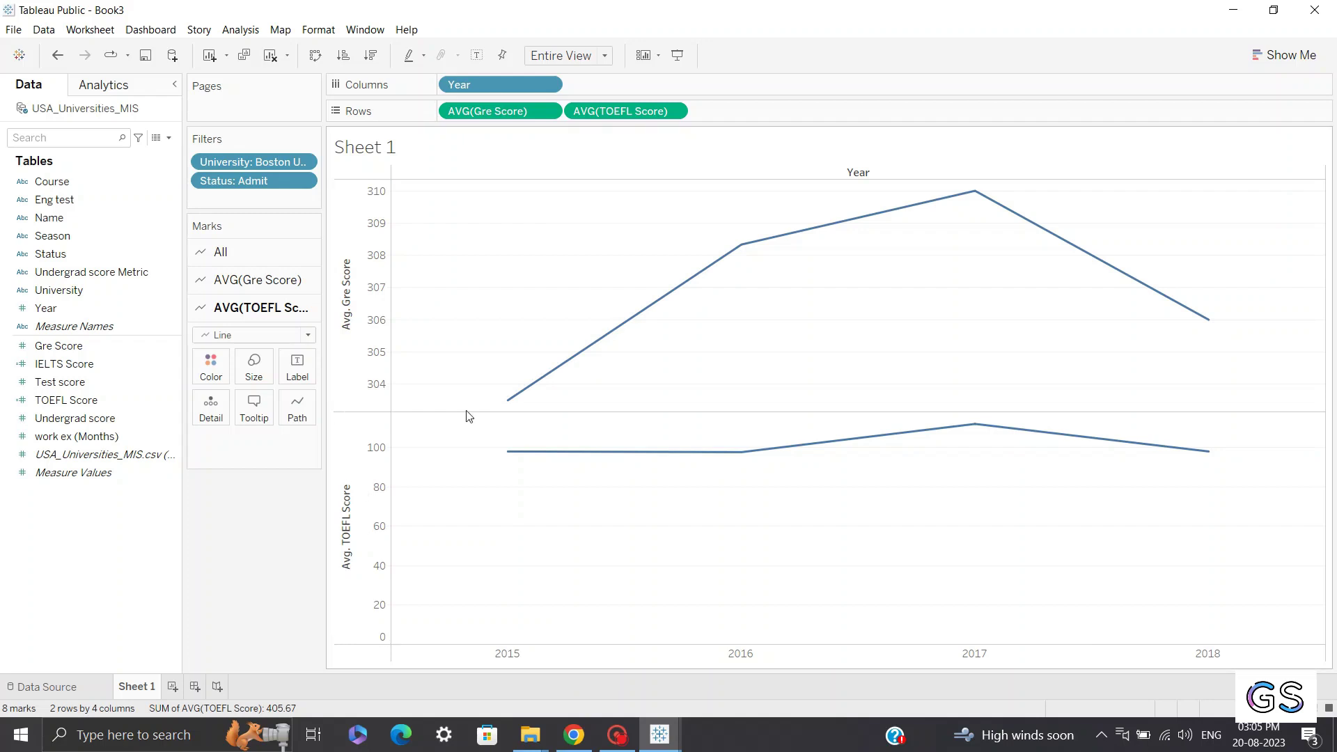
# Combine the average TOEFL Score and Gre Score lines into one dual-axis chart.
pyautogui.click(368, 480)
pyautogui.rightClick(387, 480)
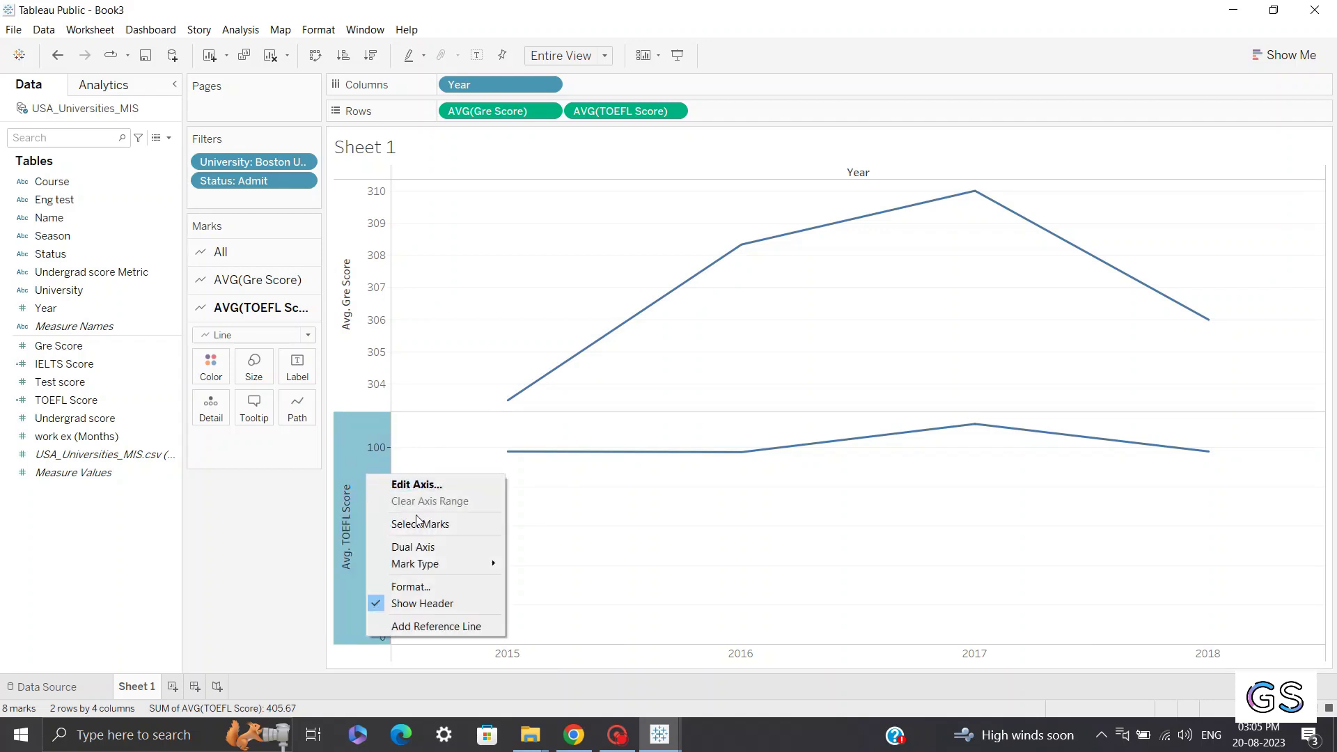
pyautogui.click(416, 544)
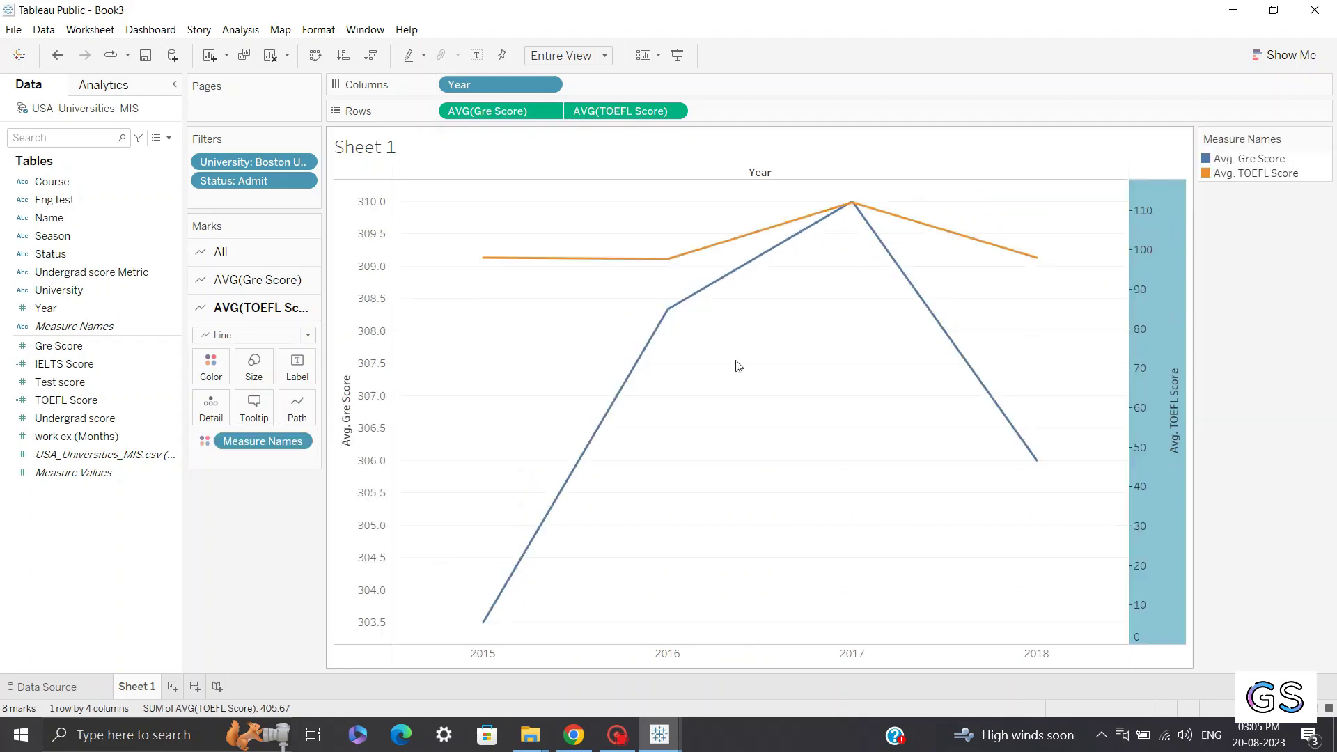
# Synchronize the TOEFL Score axis with the Gre Score axis and hide the TOEFL Score axis header.
pyautogui.click(1144, 291)
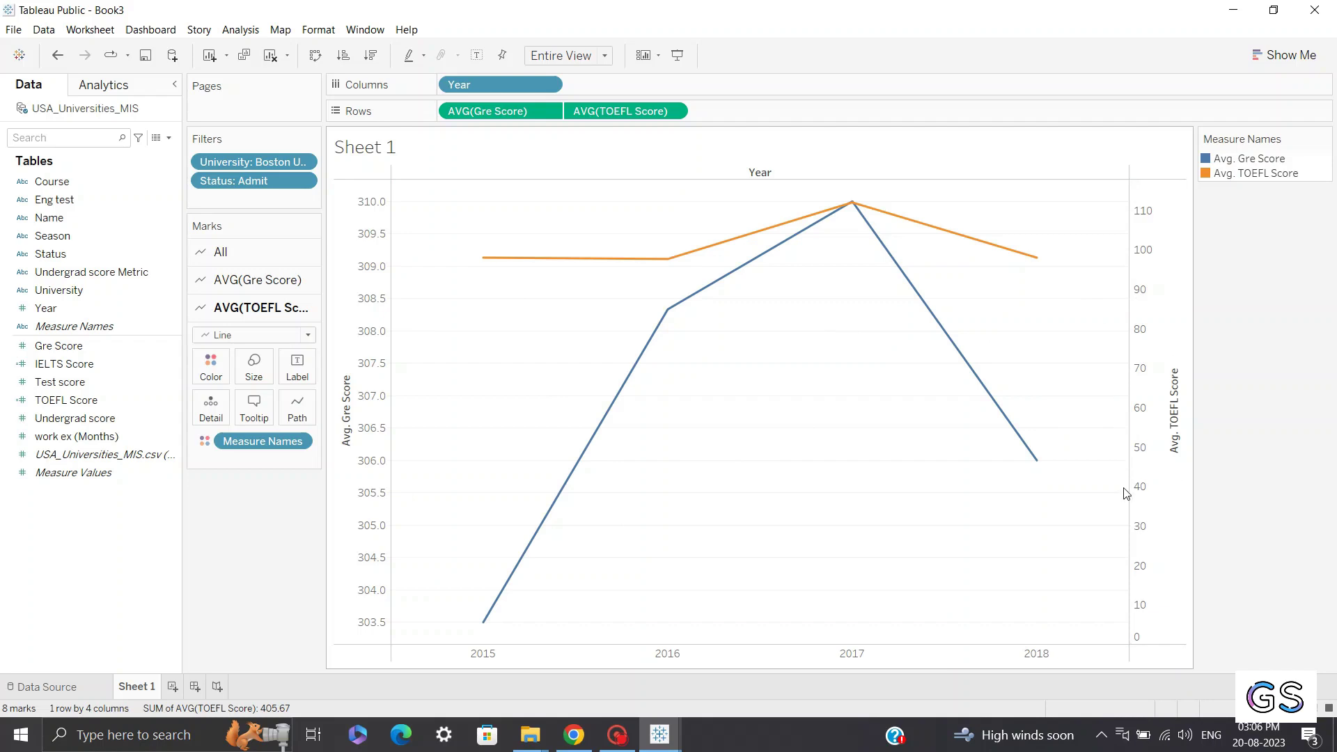
pyautogui.rightClick(1156, 464)
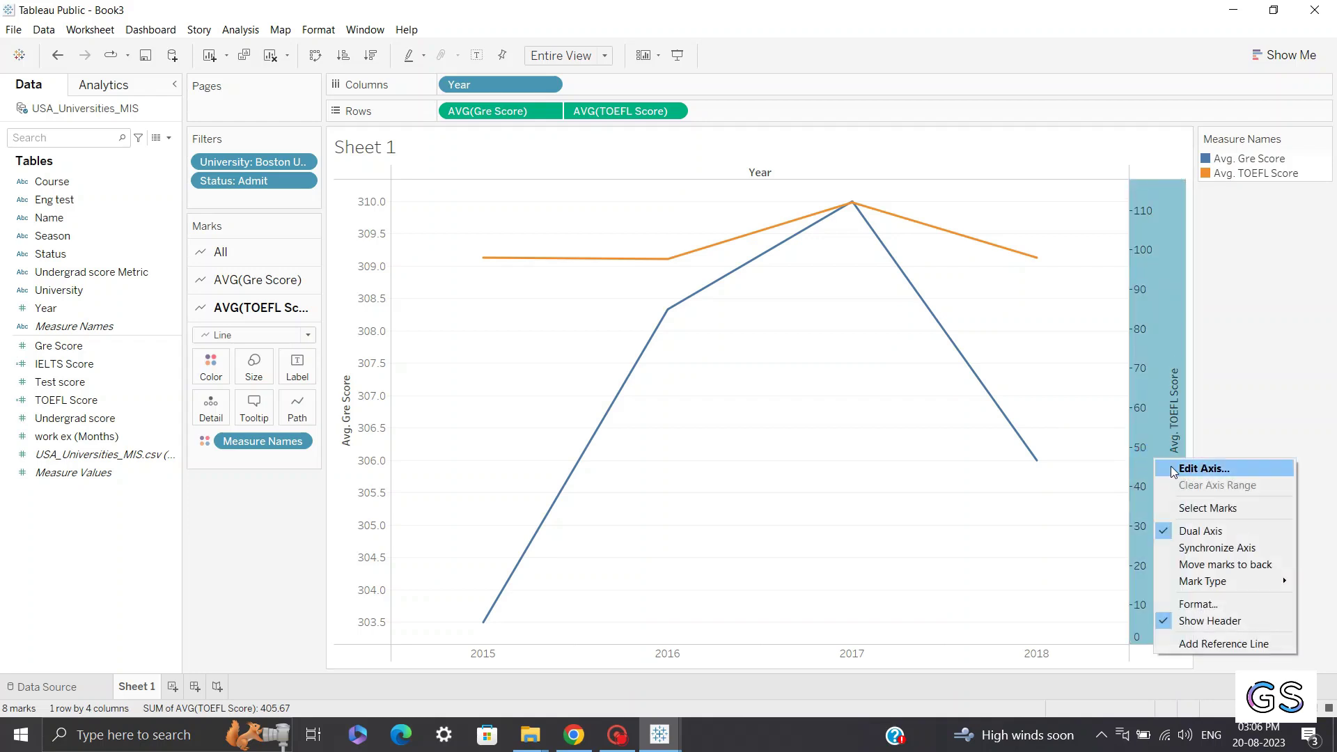
pyautogui.click(1195, 549)
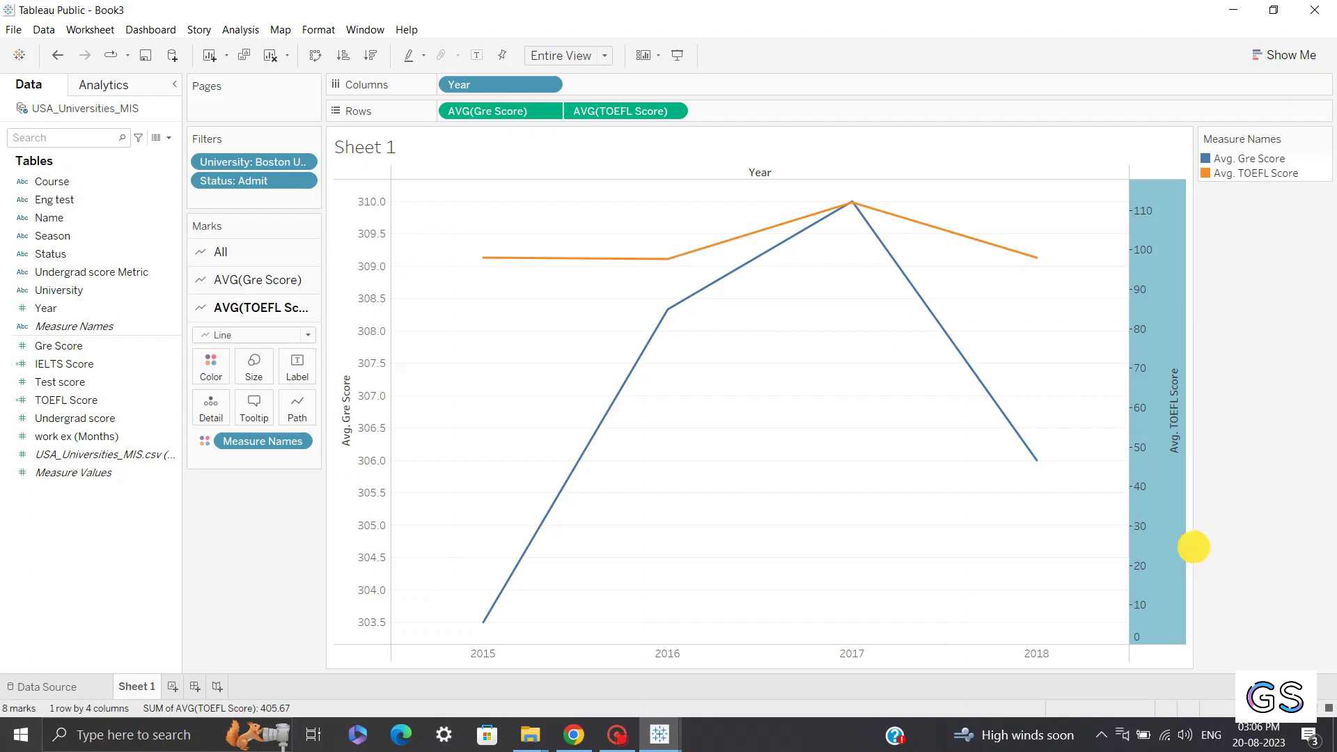
pyautogui.click(1151, 524)
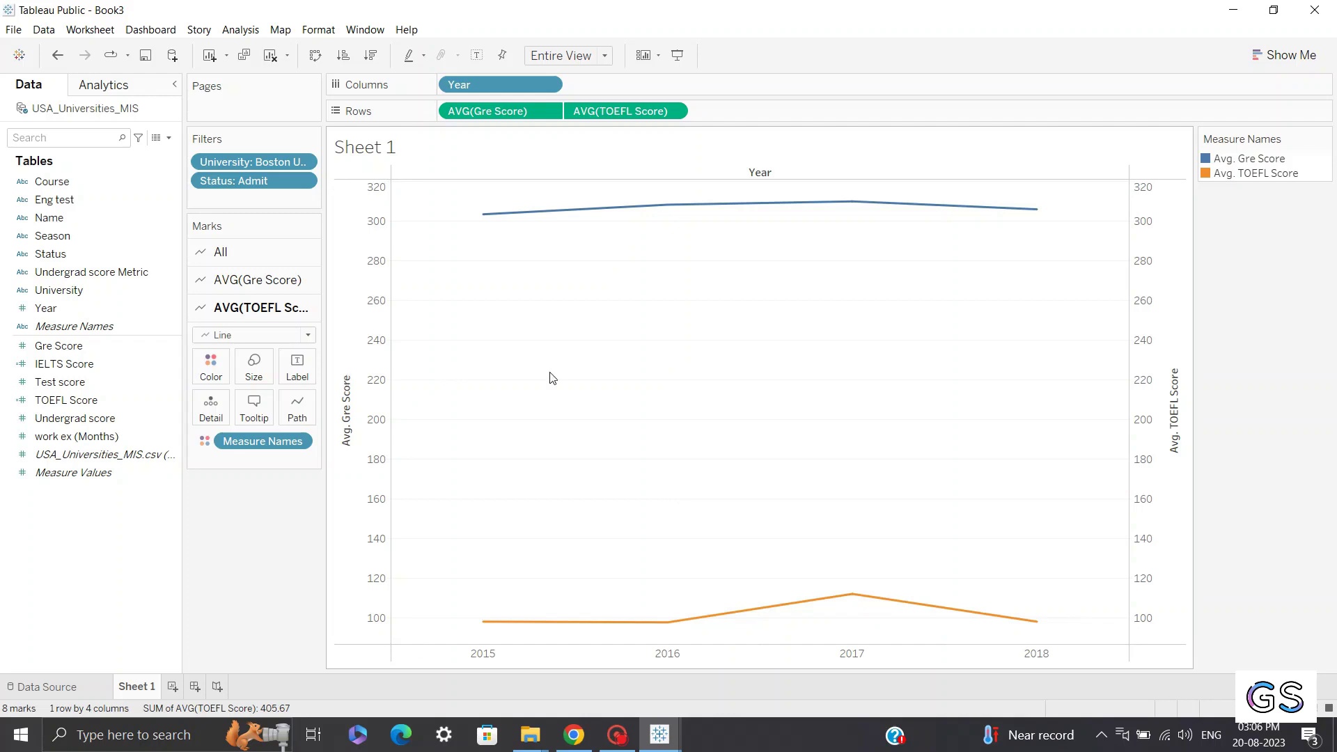
pyautogui.rightClick(1143, 398)
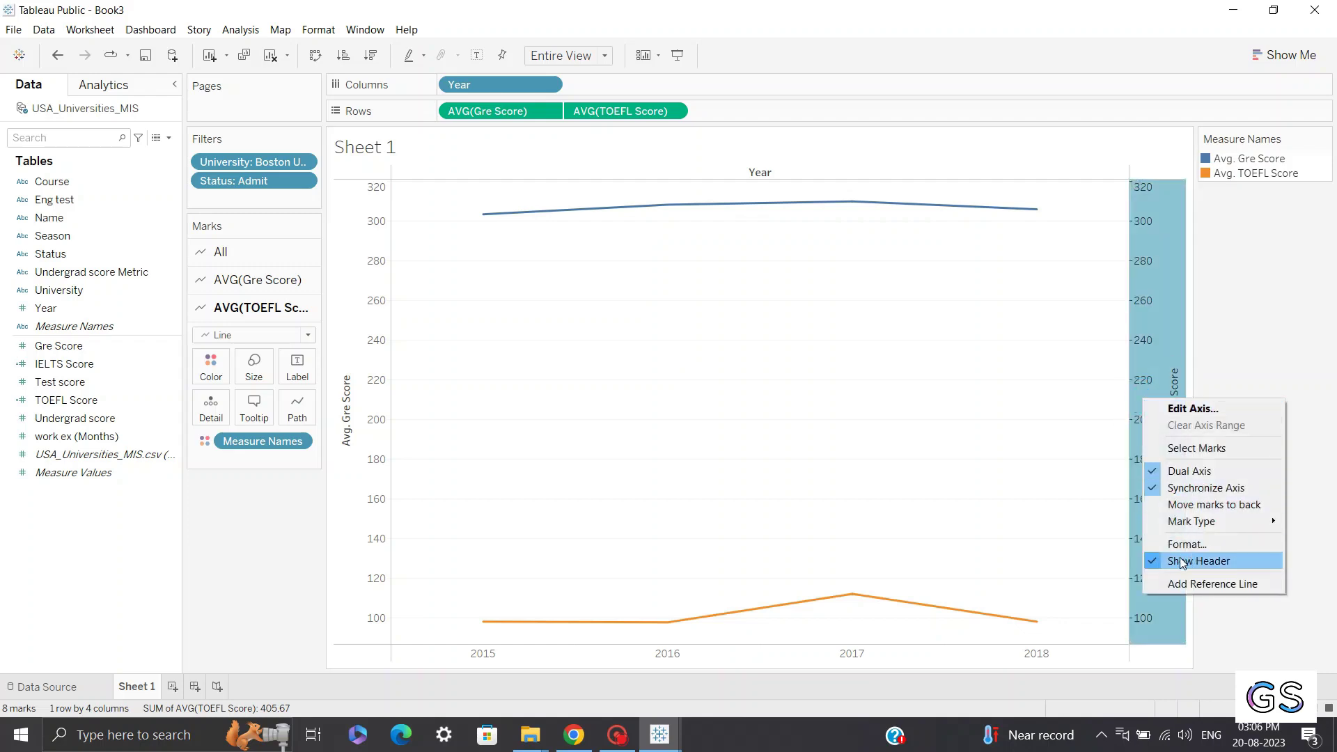
pyautogui.click(1197, 563)
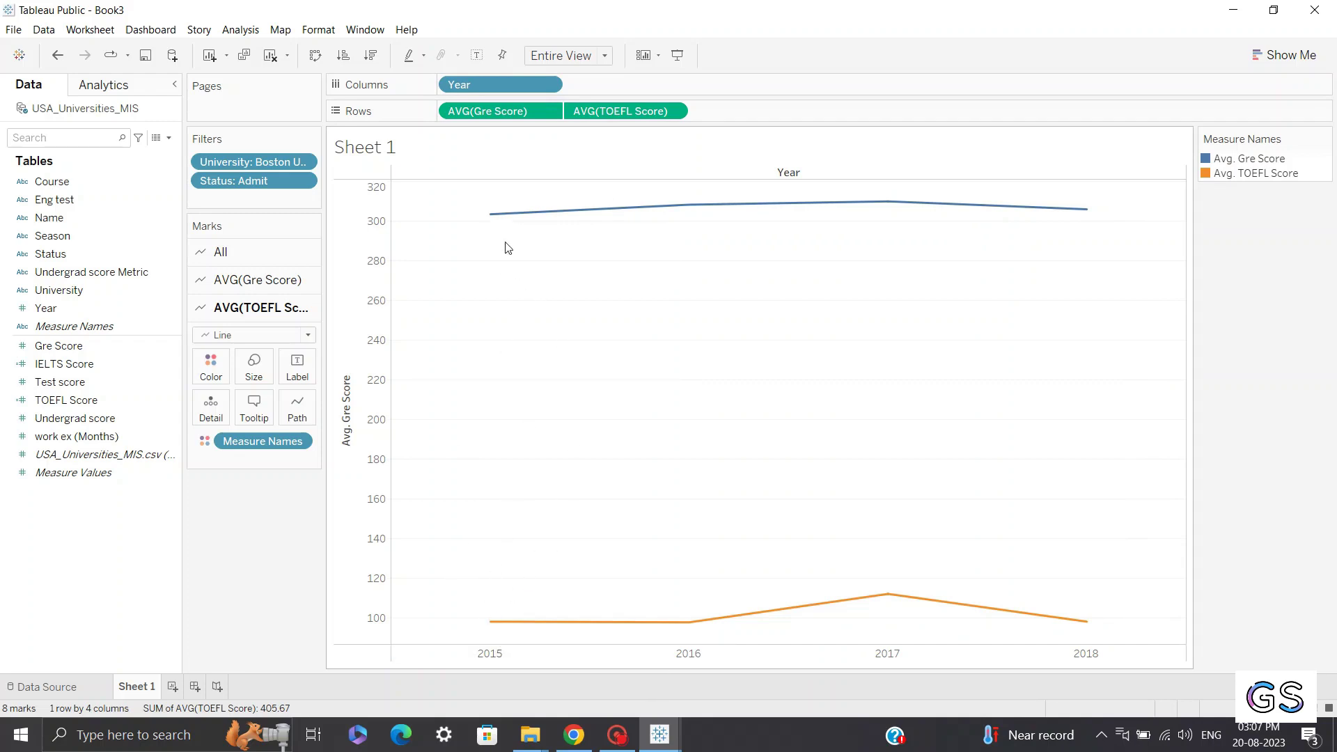
# Try the Bar, Gantt Bar and Pie mark types for both measures, then assign the average Gre Score to the pie angle.
pyautogui.moveTo(504, 226)
pyautogui.click(222, 252)
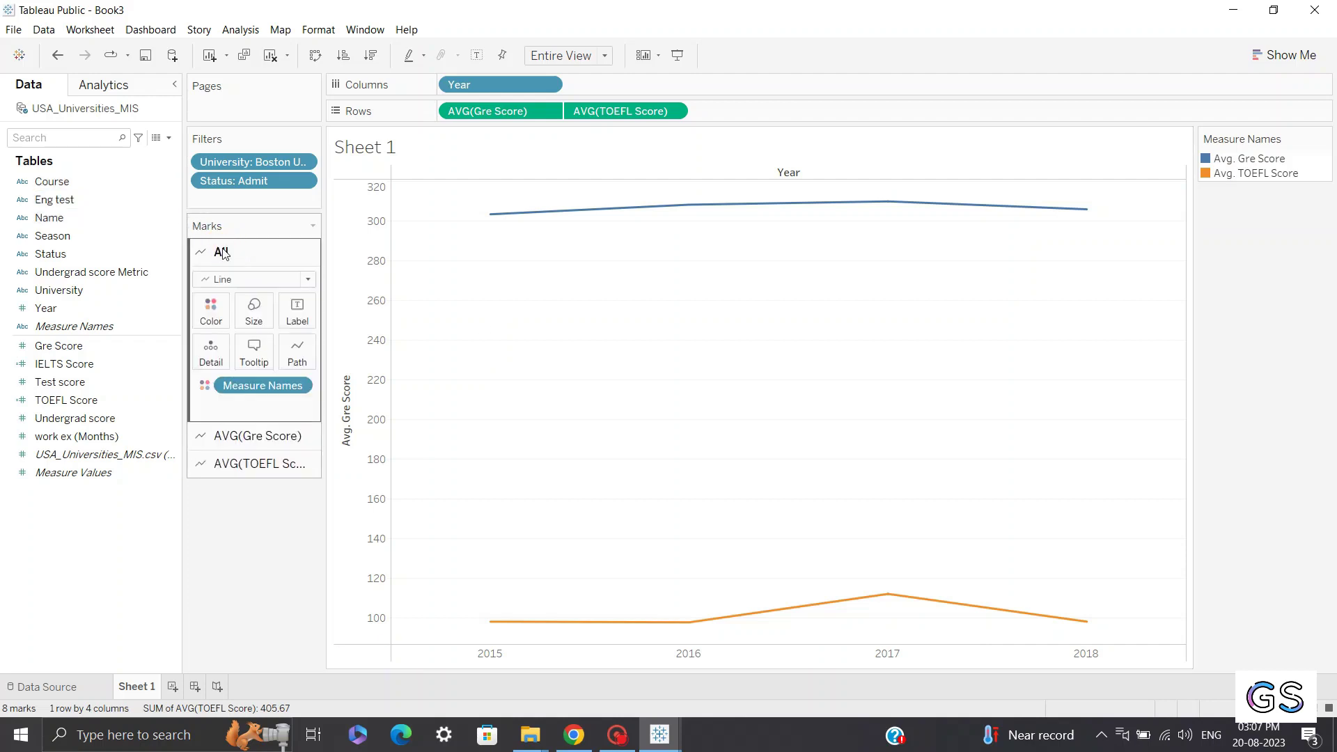
pyautogui.click(256, 282)
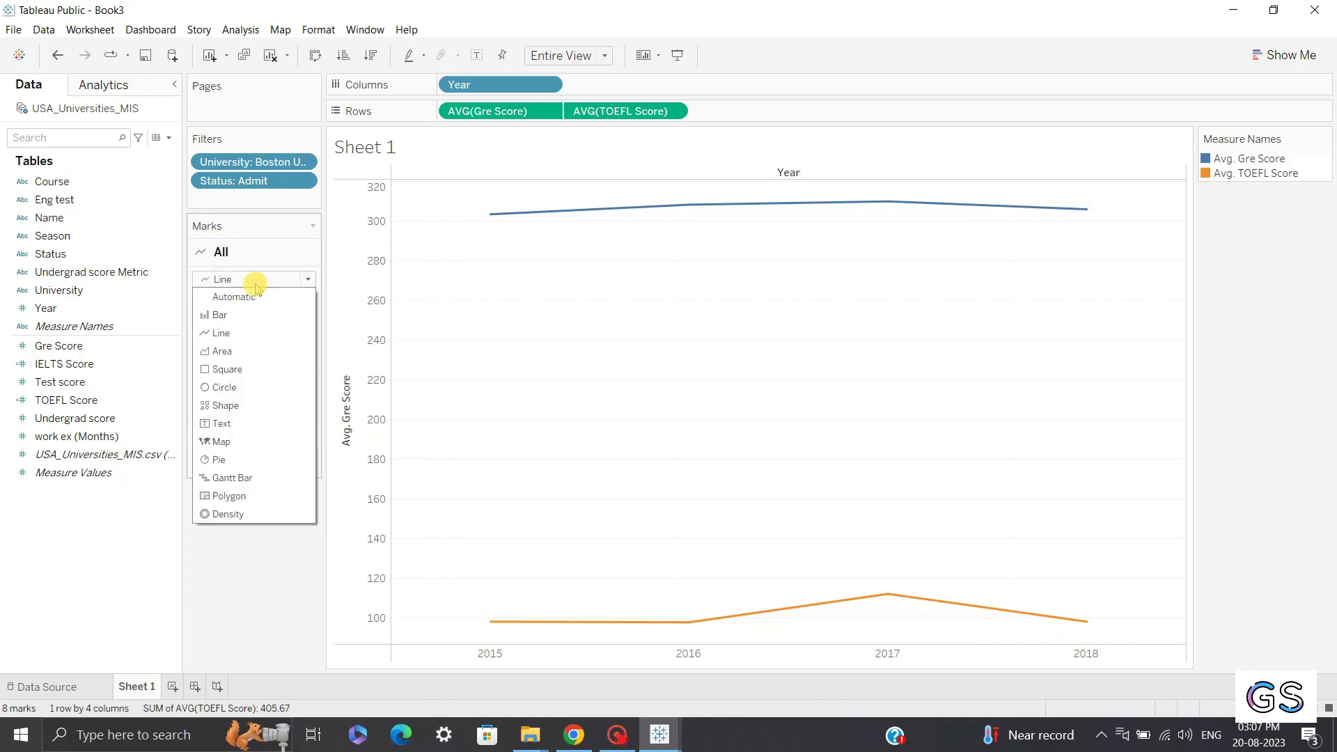
pyautogui.click(257, 315)
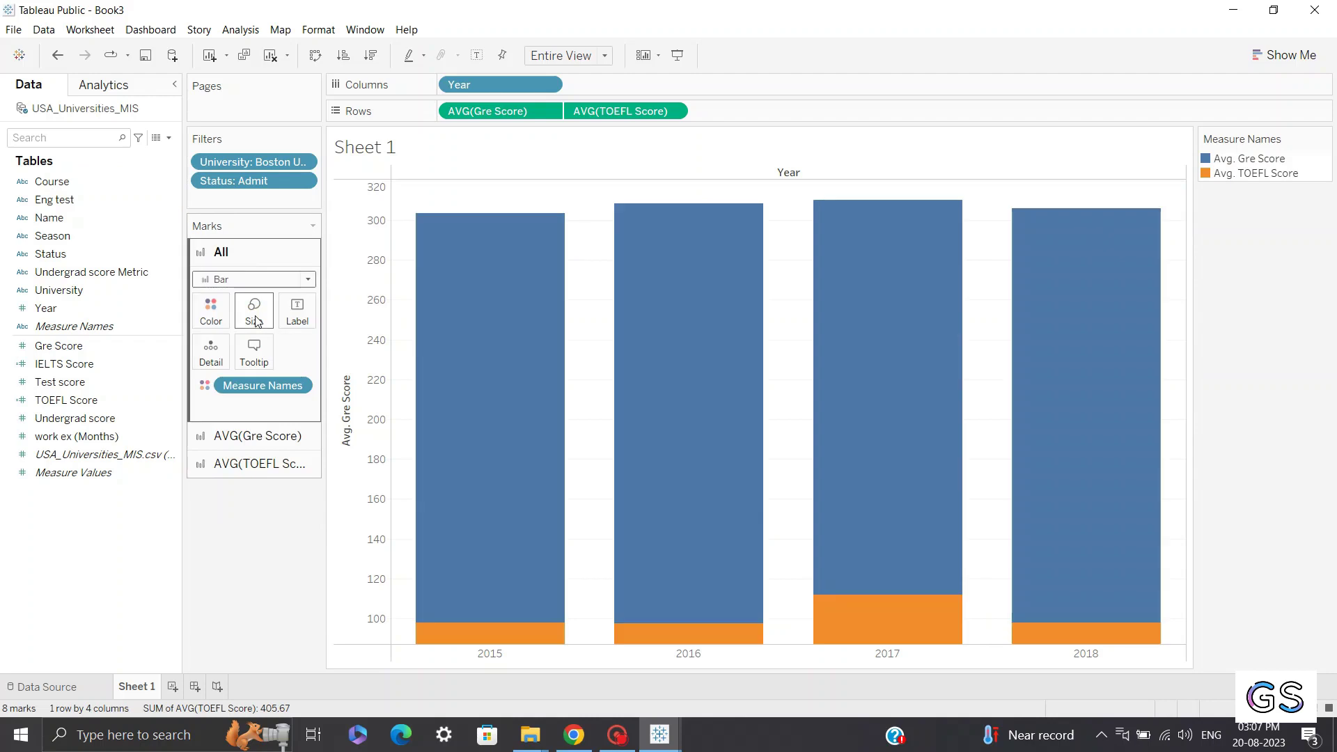
pyautogui.click(258, 279)
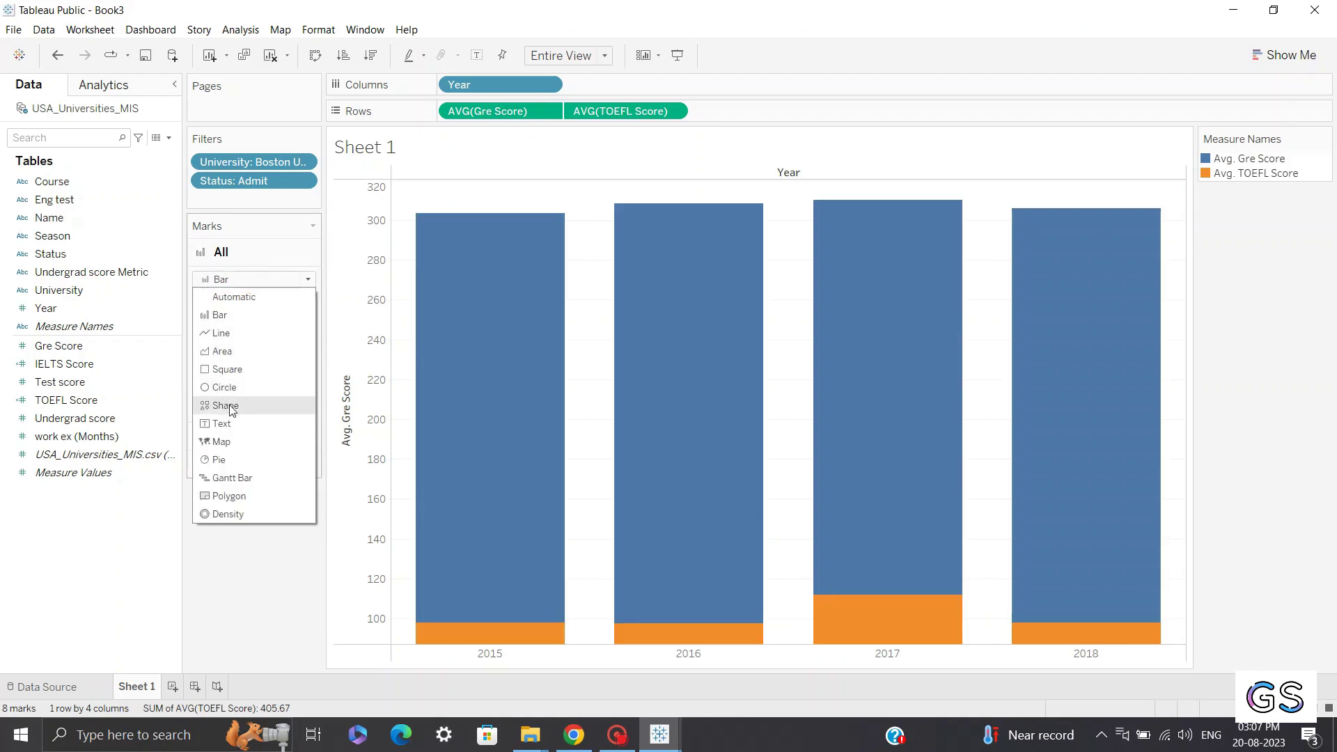
pyautogui.click(241, 479)
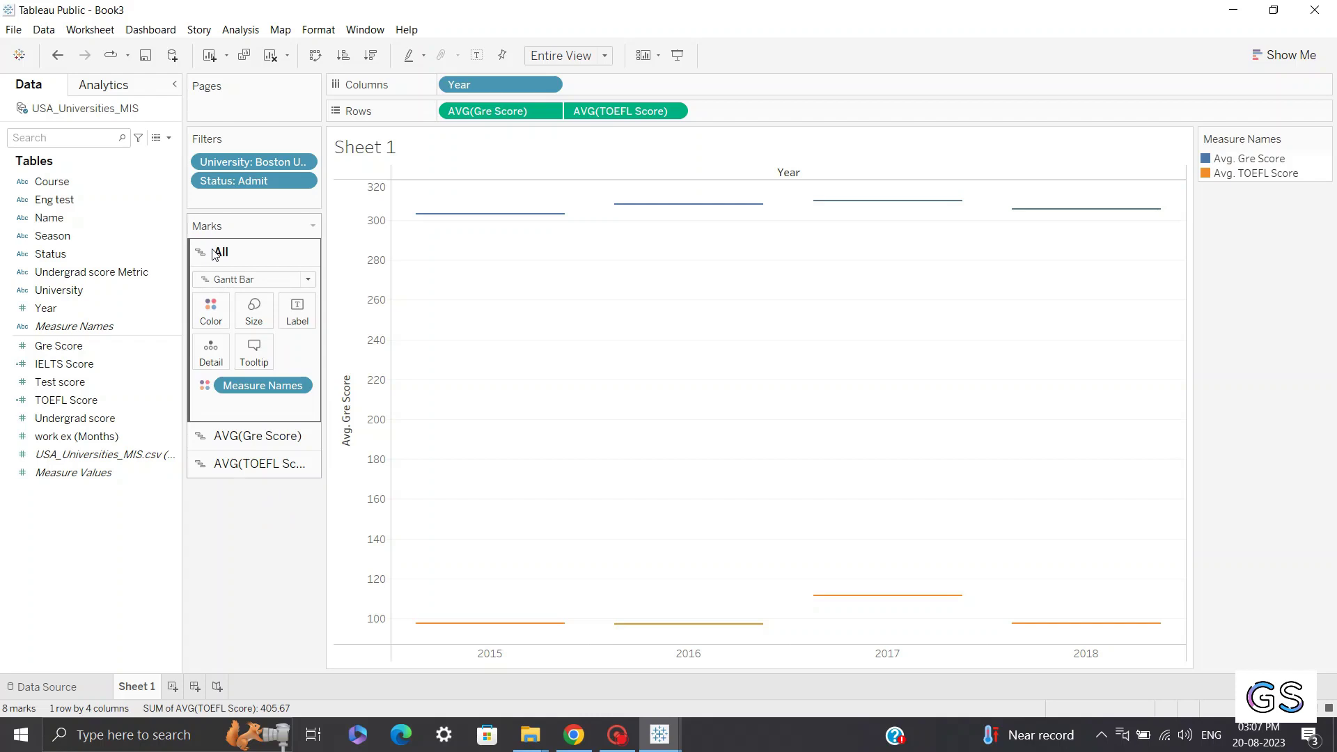
pyautogui.click(308, 279)
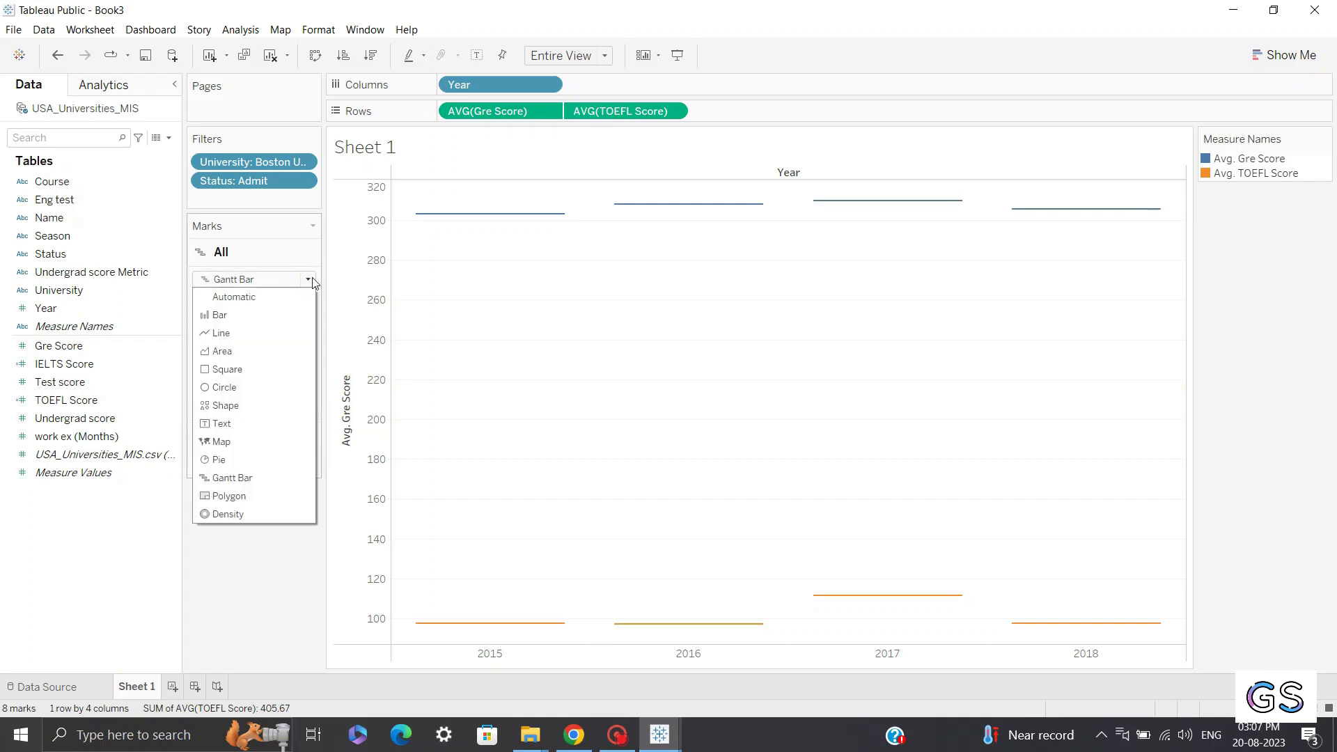
pyautogui.click(248, 458)
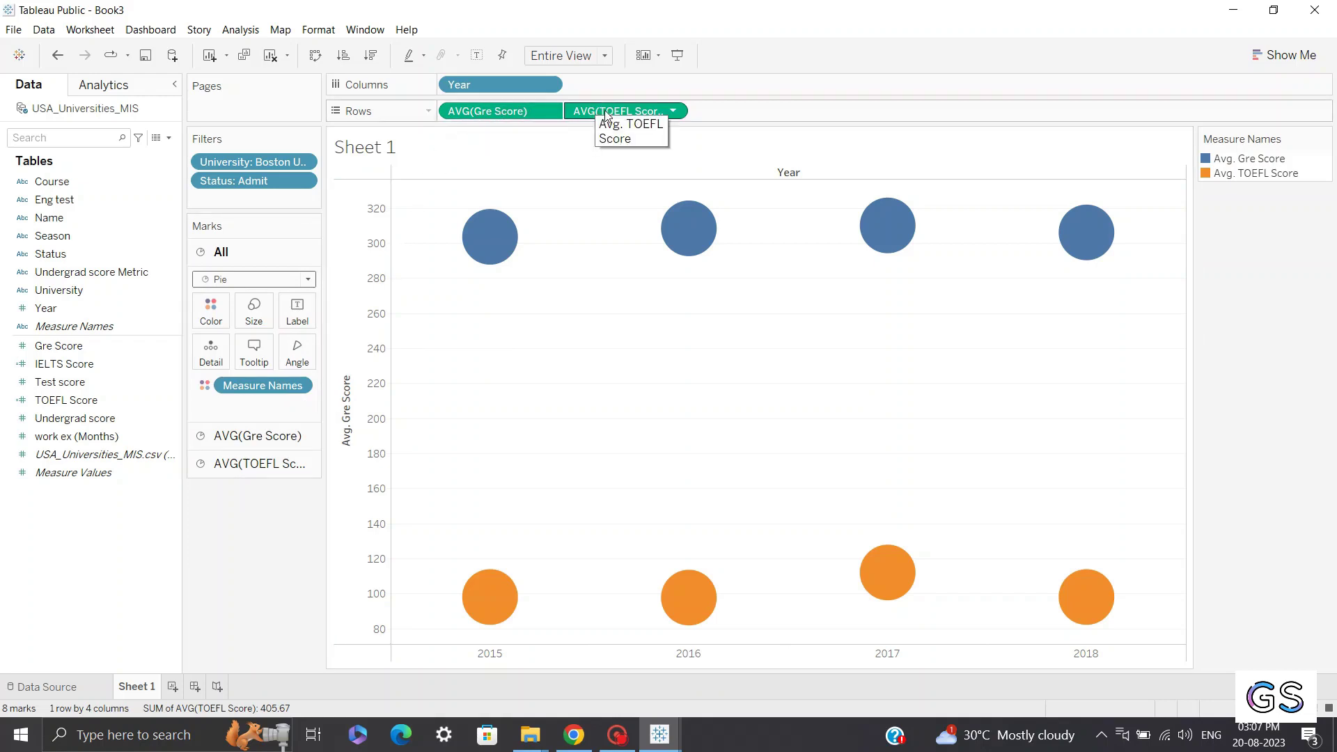
pyautogui.moveTo(523, 111); pyautogui.dragTo(299, 356)
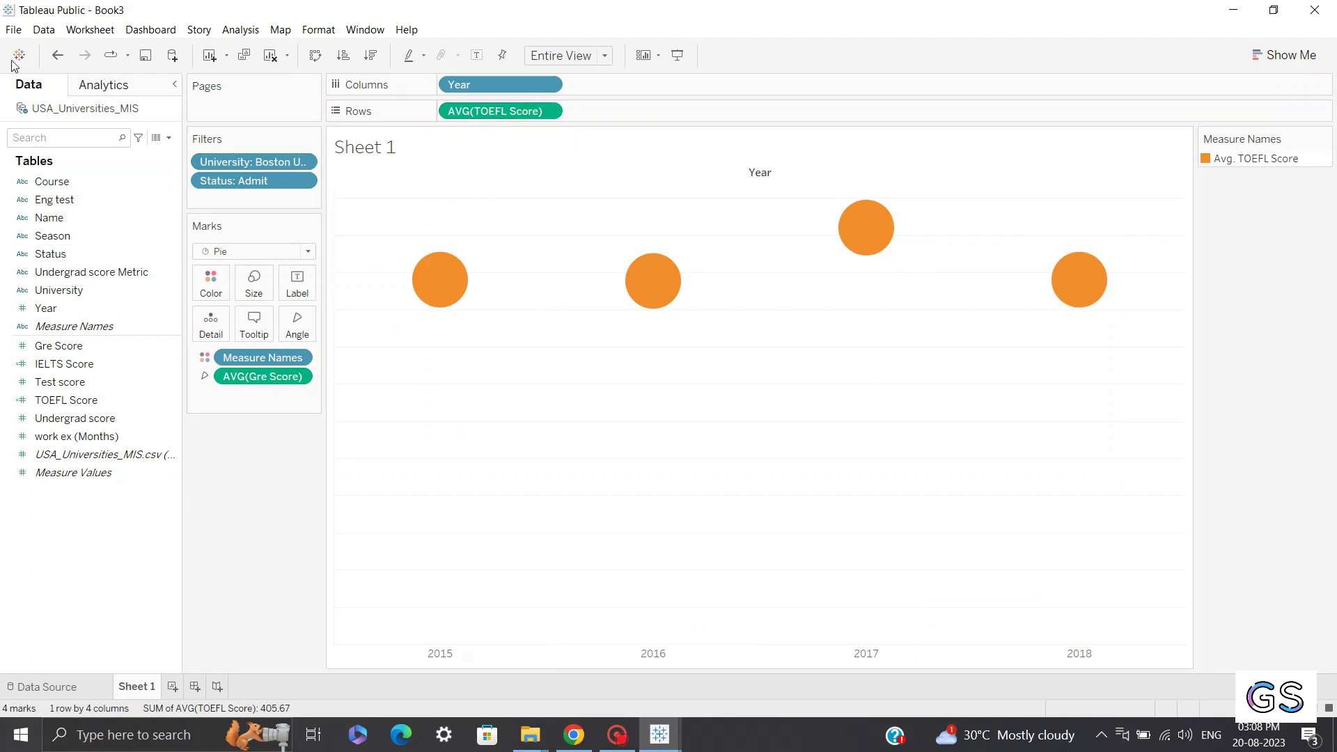
# Undo the mark type, axis and TOEFL Score changes until only the average Gre Score remains in the rows.
pyautogui.click(58, 56)
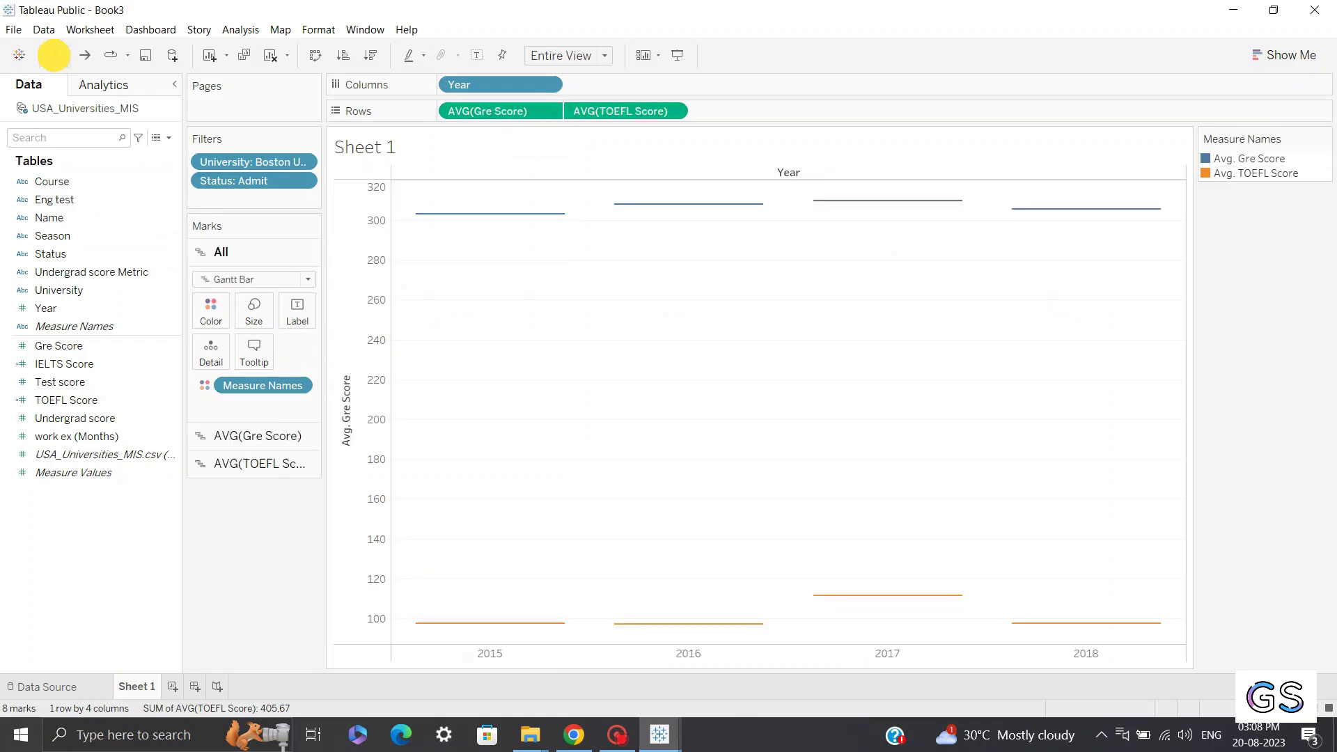
pyautogui.click(57, 56)
pyautogui.click(58, 55)
pyautogui.click(58, 56)
pyautogui.click(57, 56)
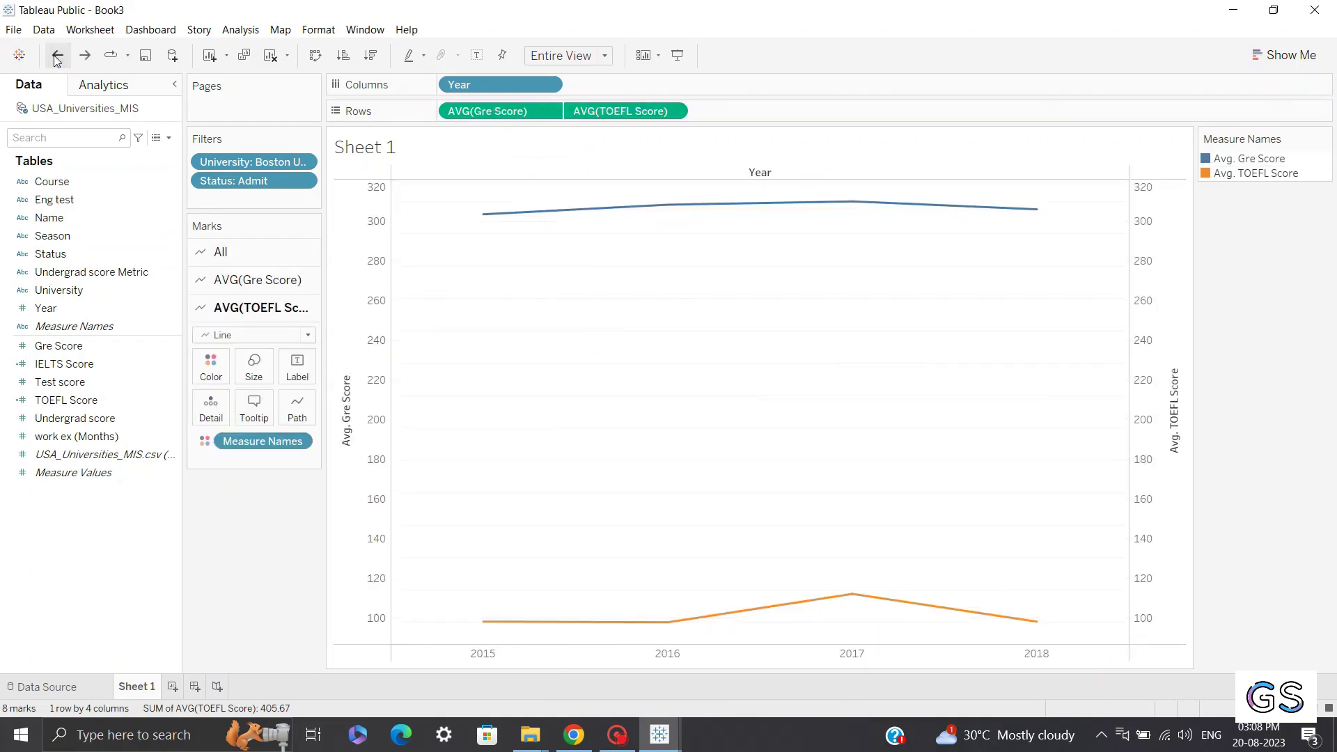
pyautogui.click(57, 56)
pyautogui.click(57, 56)
pyautogui.click(57, 55)
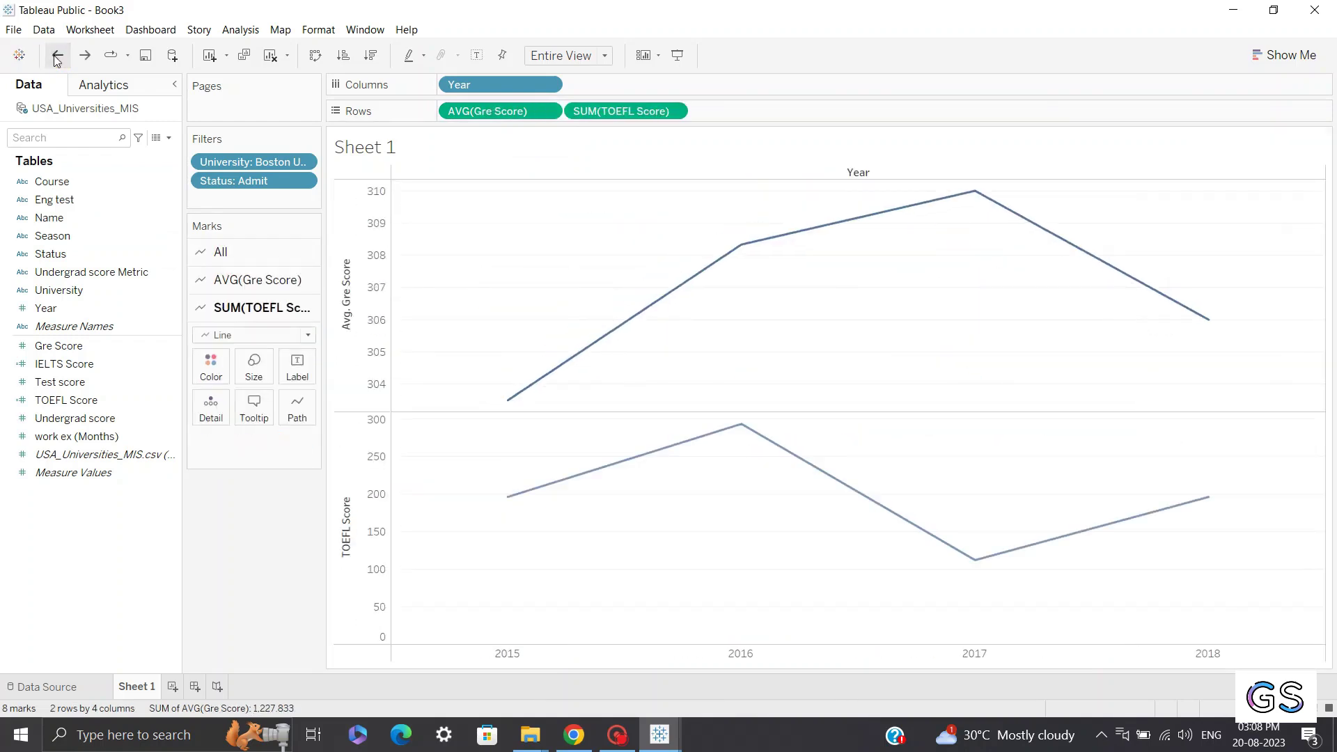
pyautogui.click(58, 56)
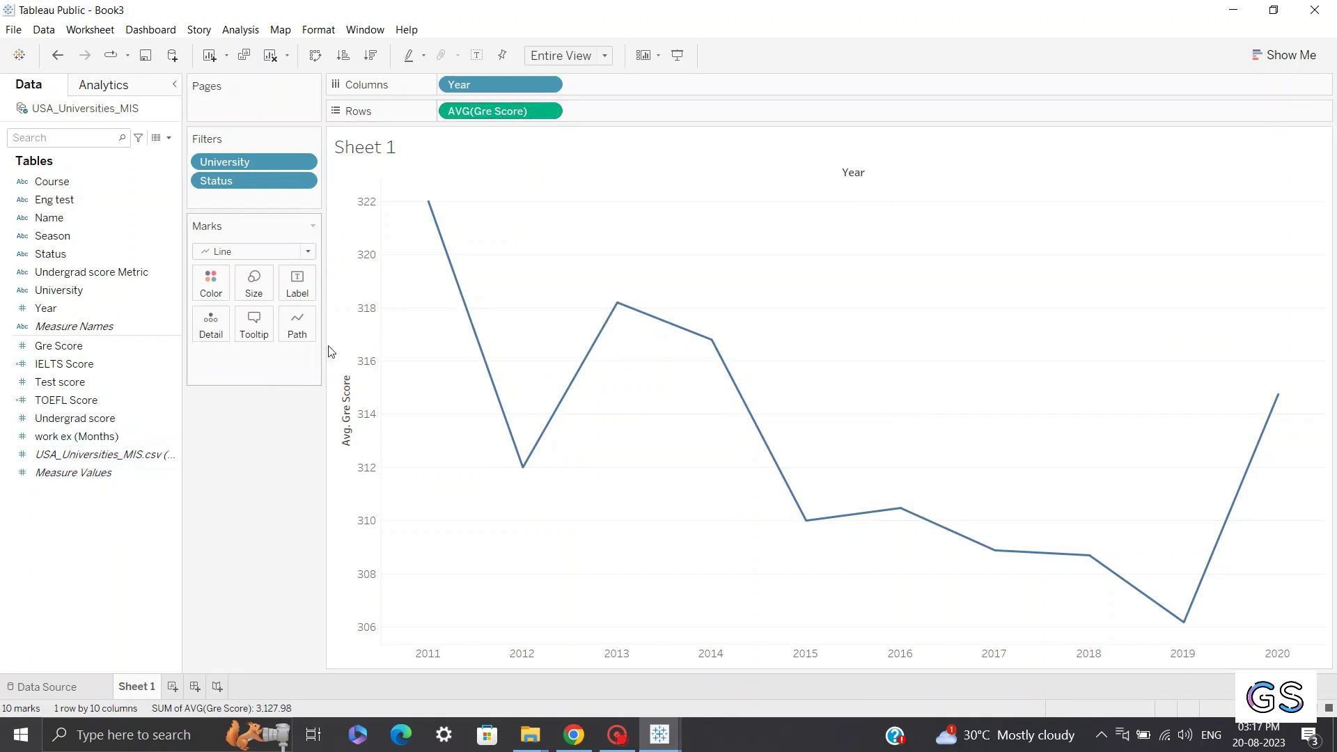
# Replace the average Gre Score in the rows with Measure Values, keeping only Gre Score, IELTS Score and TOEFL Score.
pyautogui.click(481, 113)
pyautogui.moveTo(481, 112)
pyautogui.mouseDown()
pyautogui.moveTo(290, 478)
pyautogui.moveTo(254, 508)
pyautogui.moveTo(71, 473)
pyautogui.moveTo(197, 412)
pyautogui.moveTo(478, 113)
pyautogui.mouseUp()
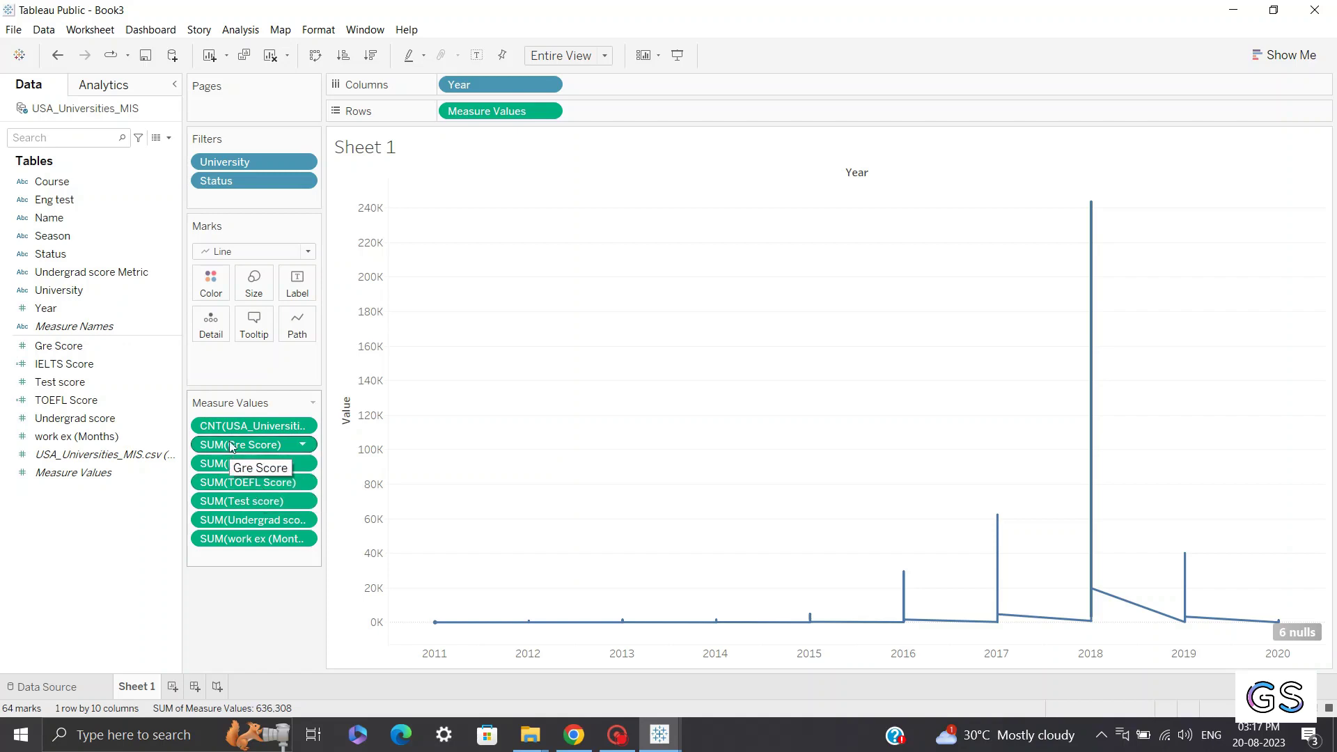
pyautogui.moveTo(234, 435); pyautogui.dragTo(133, 550)
pyautogui.moveTo(251, 510); pyautogui.dragTo(99, 555)
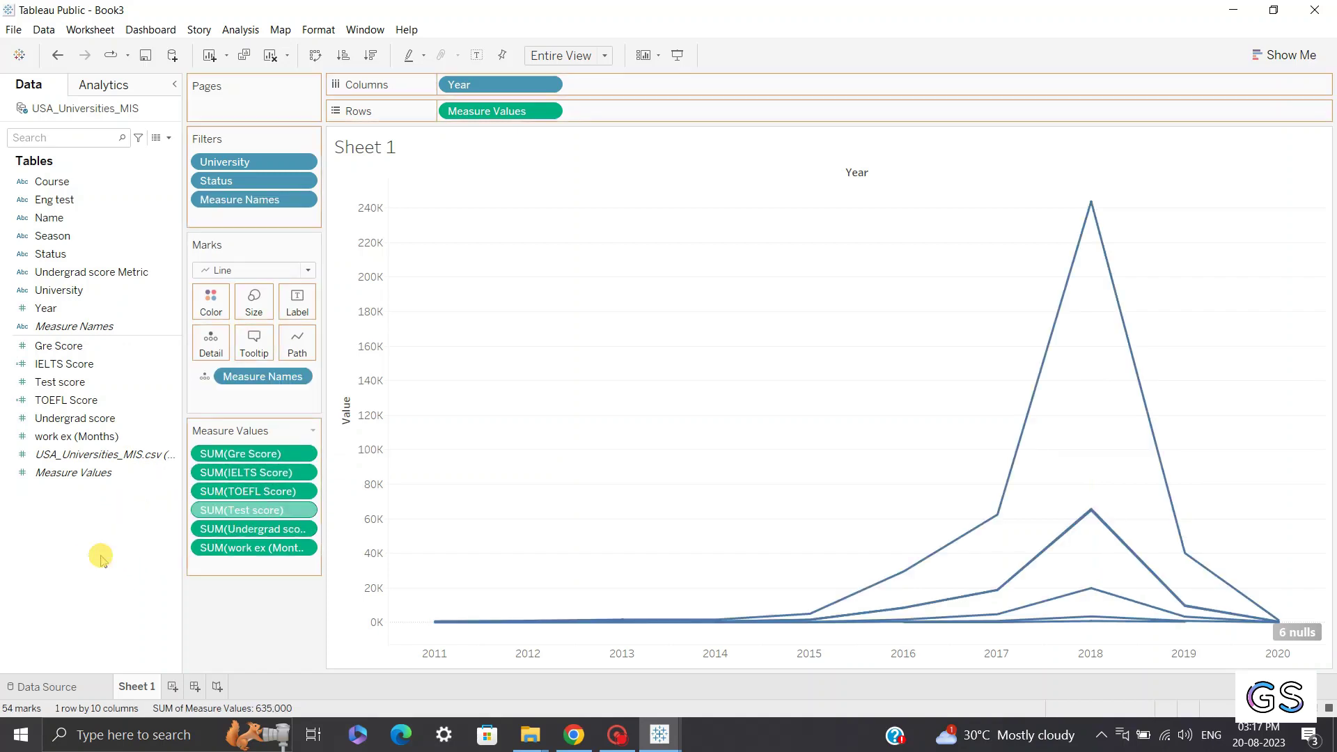
pyautogui.moveTo(249, 520); pyautogui.dragTo(123, 540)
# Aggregate Gre Score, IELTS Score and TOEFL Score in the Measure Values as Average.
pyautogui.click(303, 454)
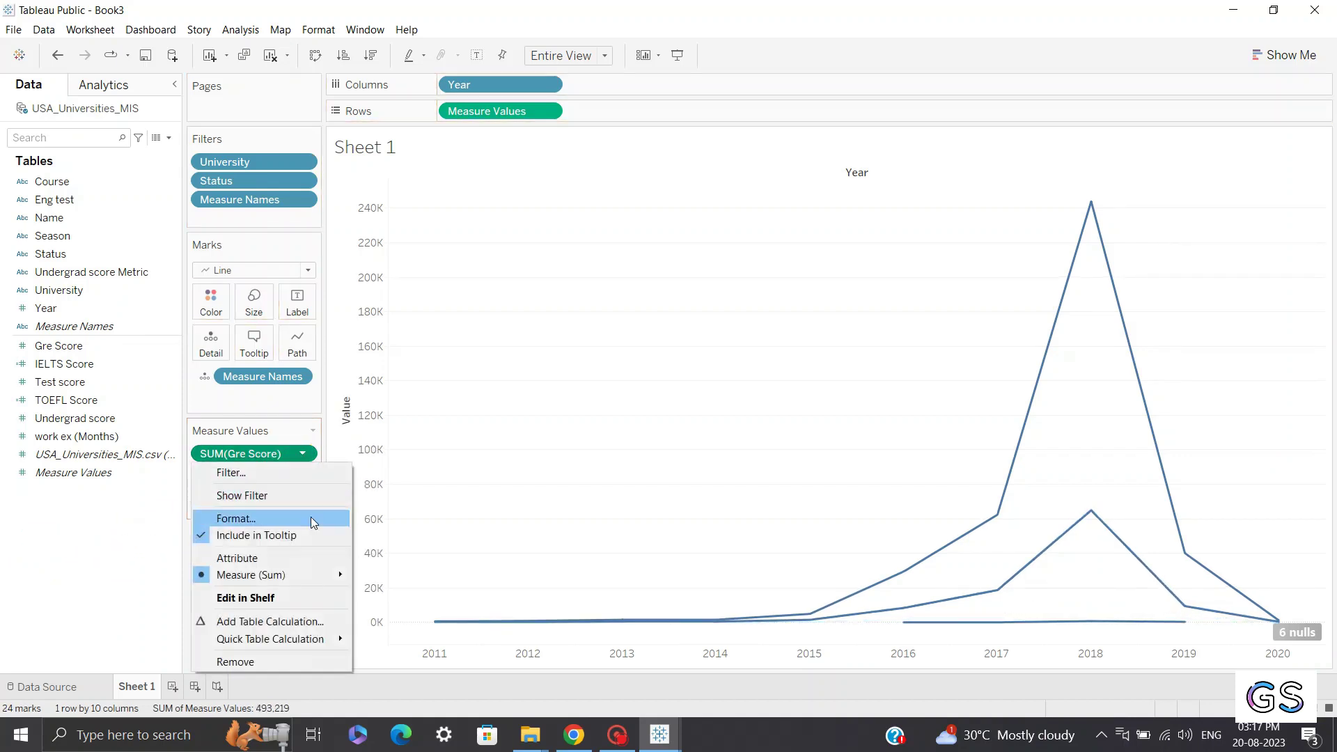
pyautogui.moveTo(274, 573)
pyautogui.click(402, 564)
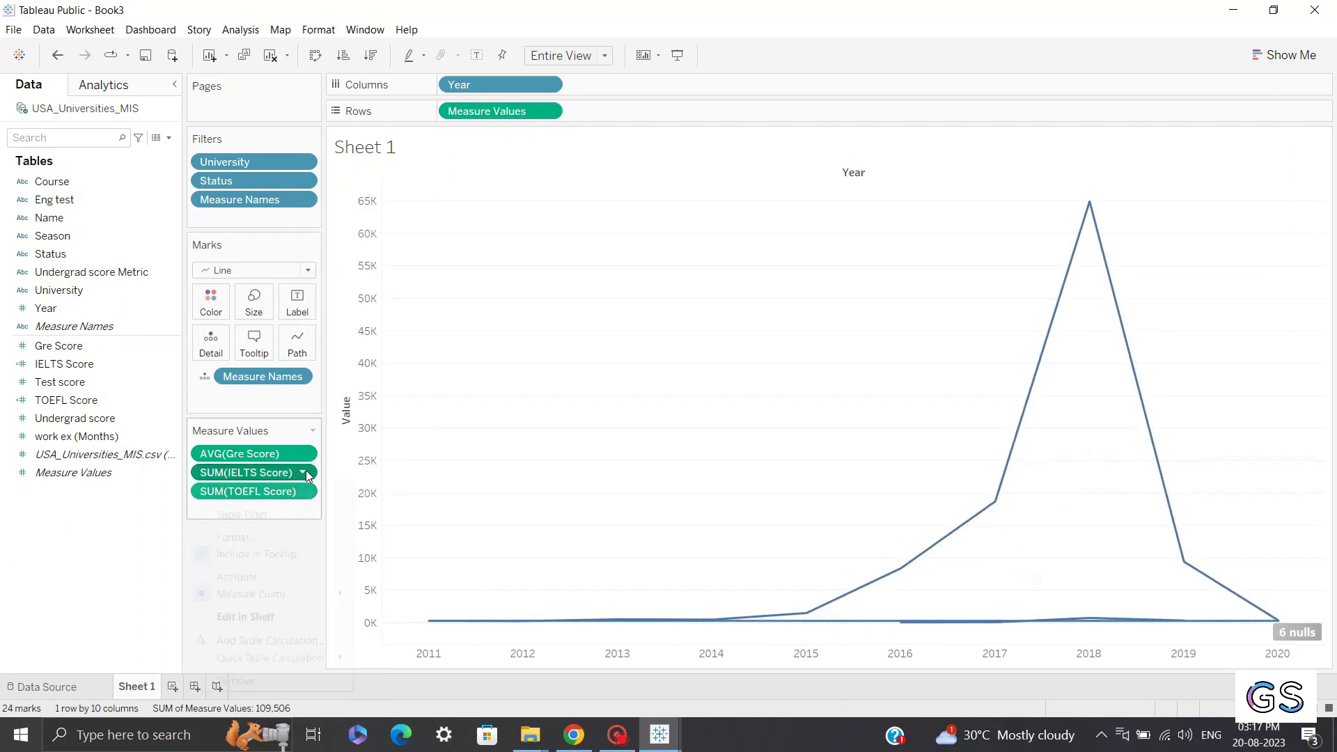
pyautogui.click(302, 472)
pyautogui.moveTo(303, 595)
pyautogui.click(396, 568)
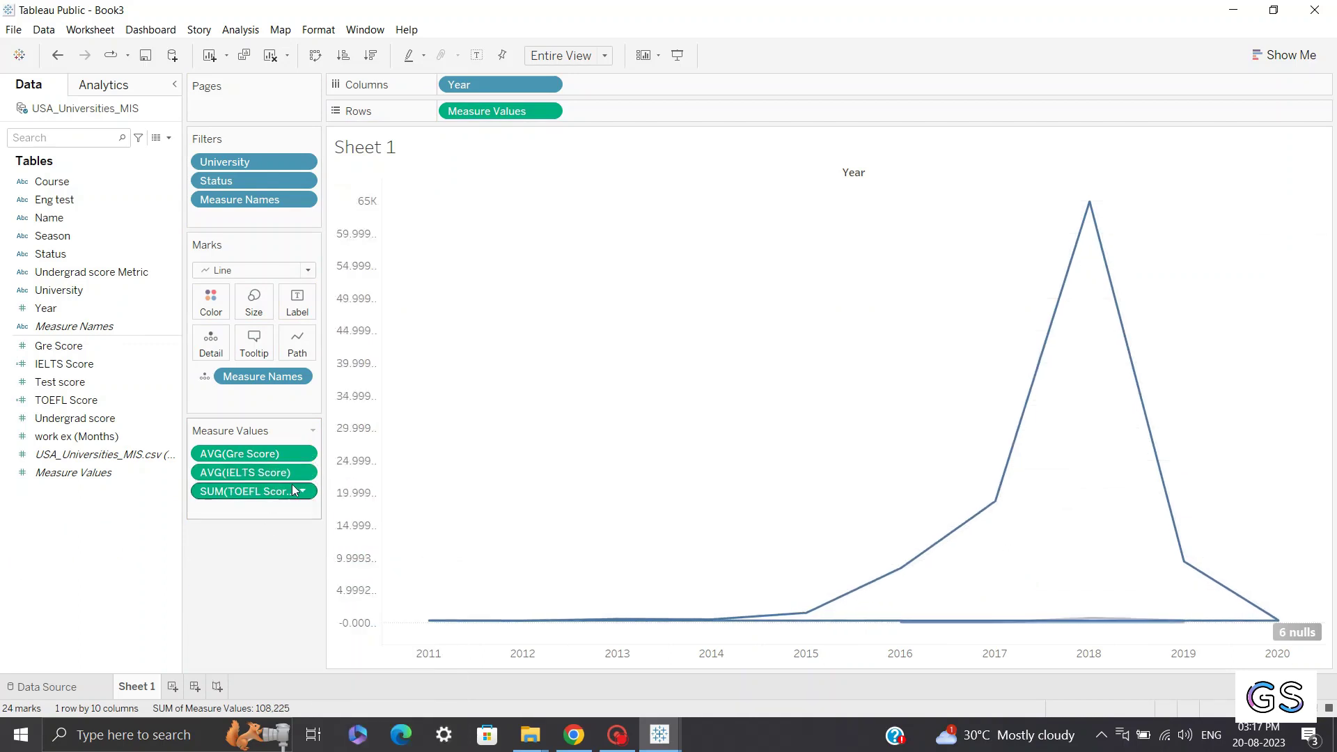
pyautogui.click(303, 491)
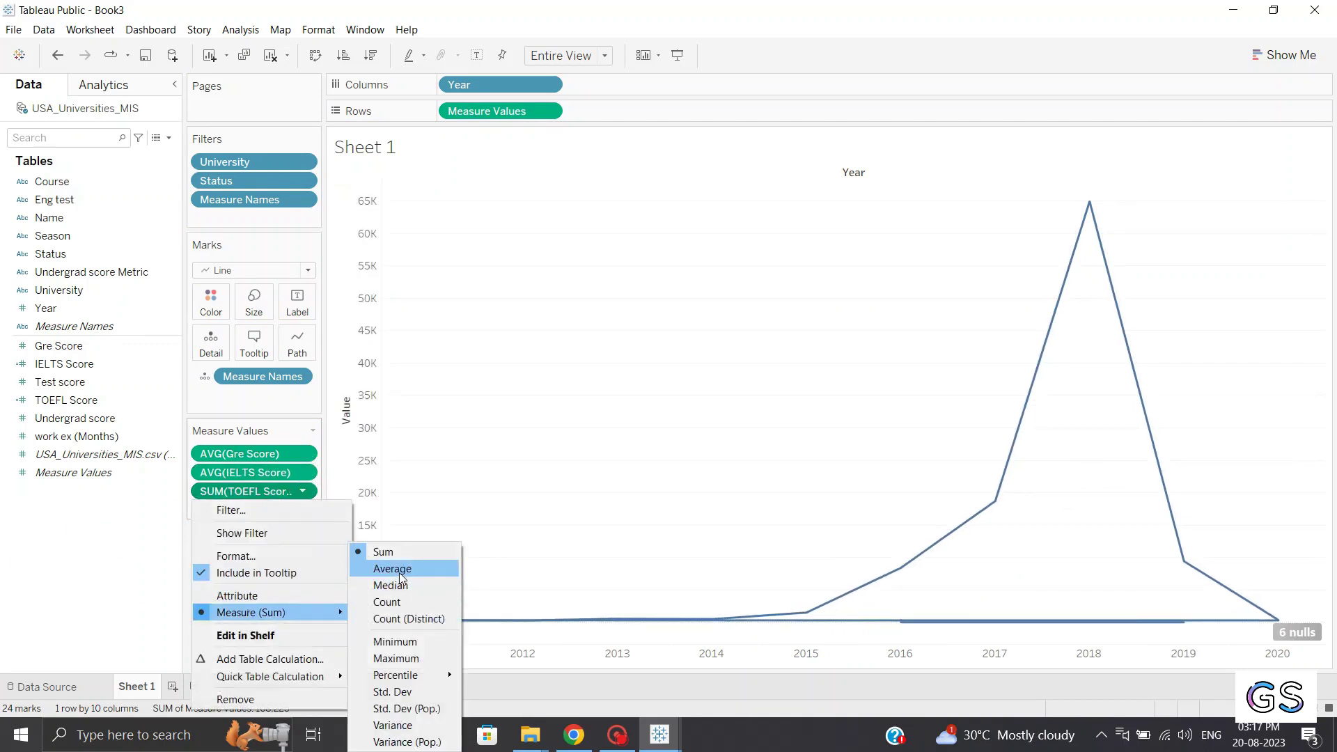
pyautogui.click(382, 565)
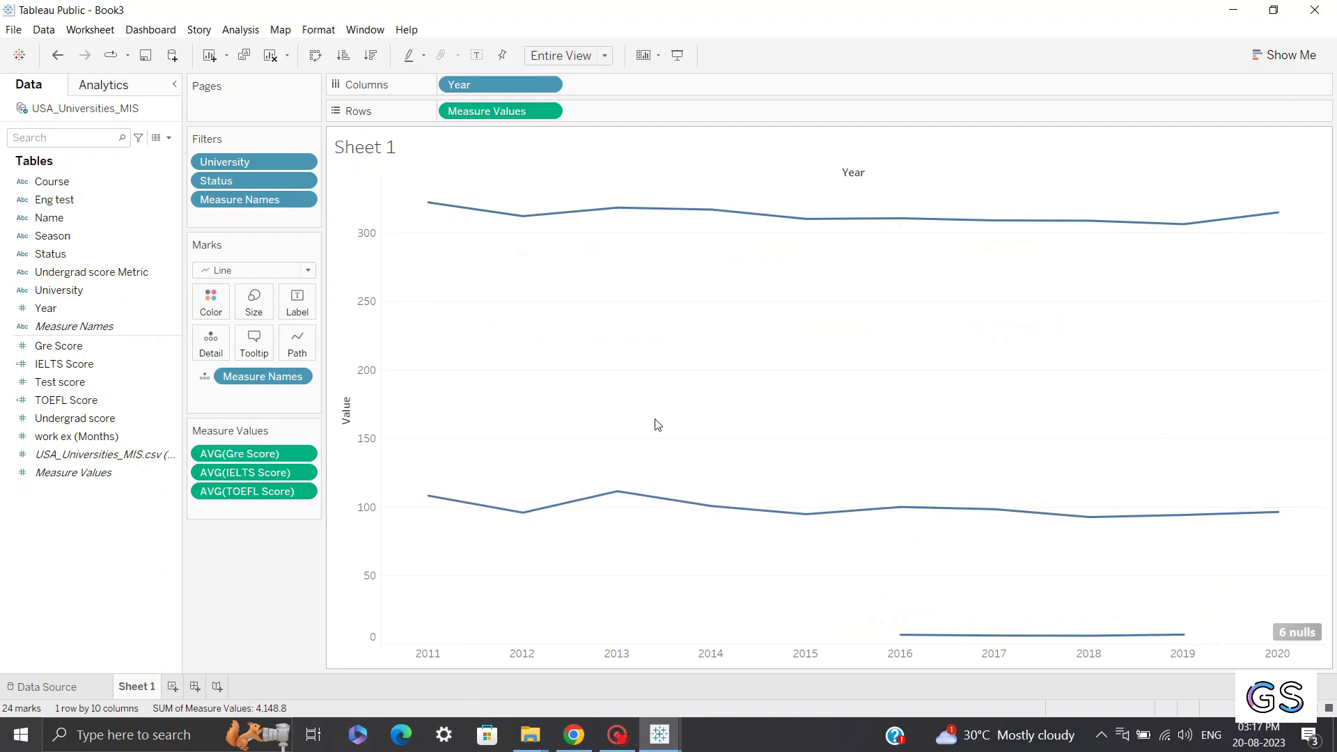
pyautogui.moveTo(512, 217)
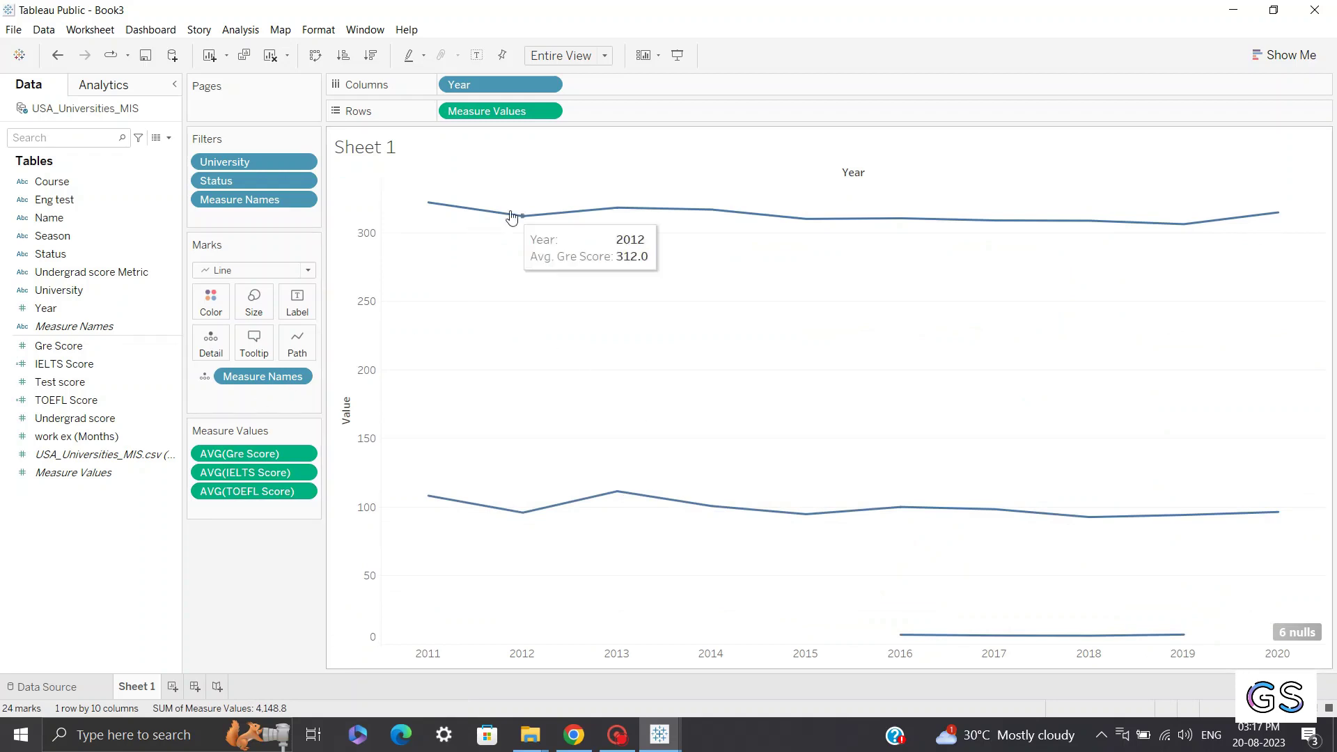
pyautogui.moveTo(534, 514)
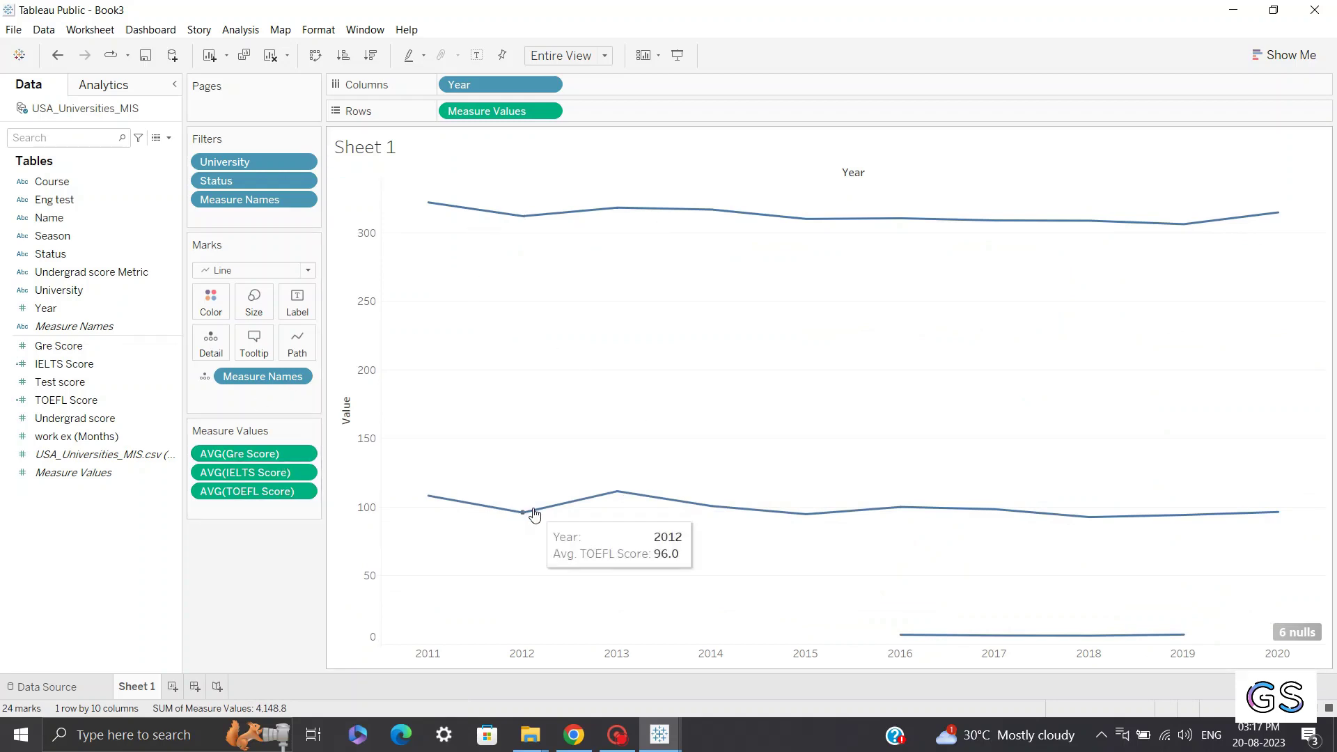
pyautogui.moveTo(959, 648)
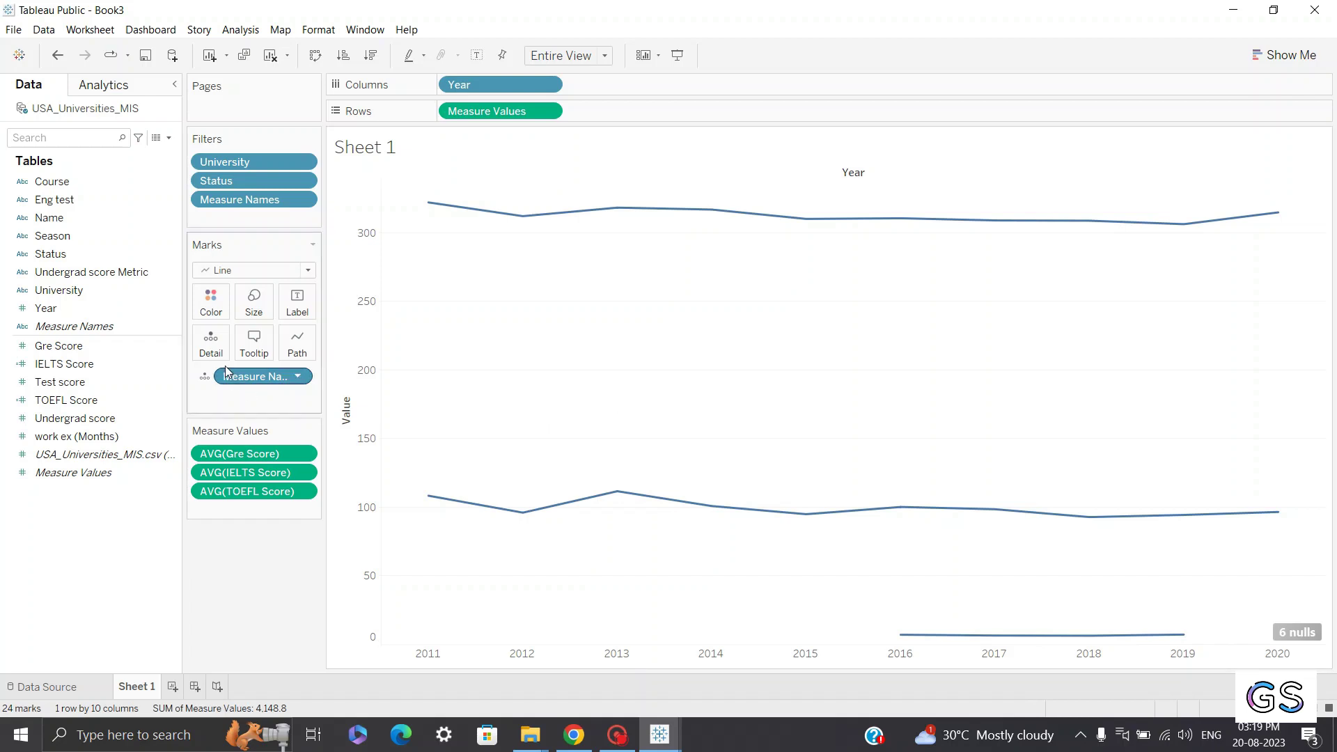
# Color the lines by Measure Names and assign the Traffic Light palette to the three measures.
pyautogui.click(125, 346)
pyautogui.moveTo(240, 369); pyautogui.dragTo(201, 299)
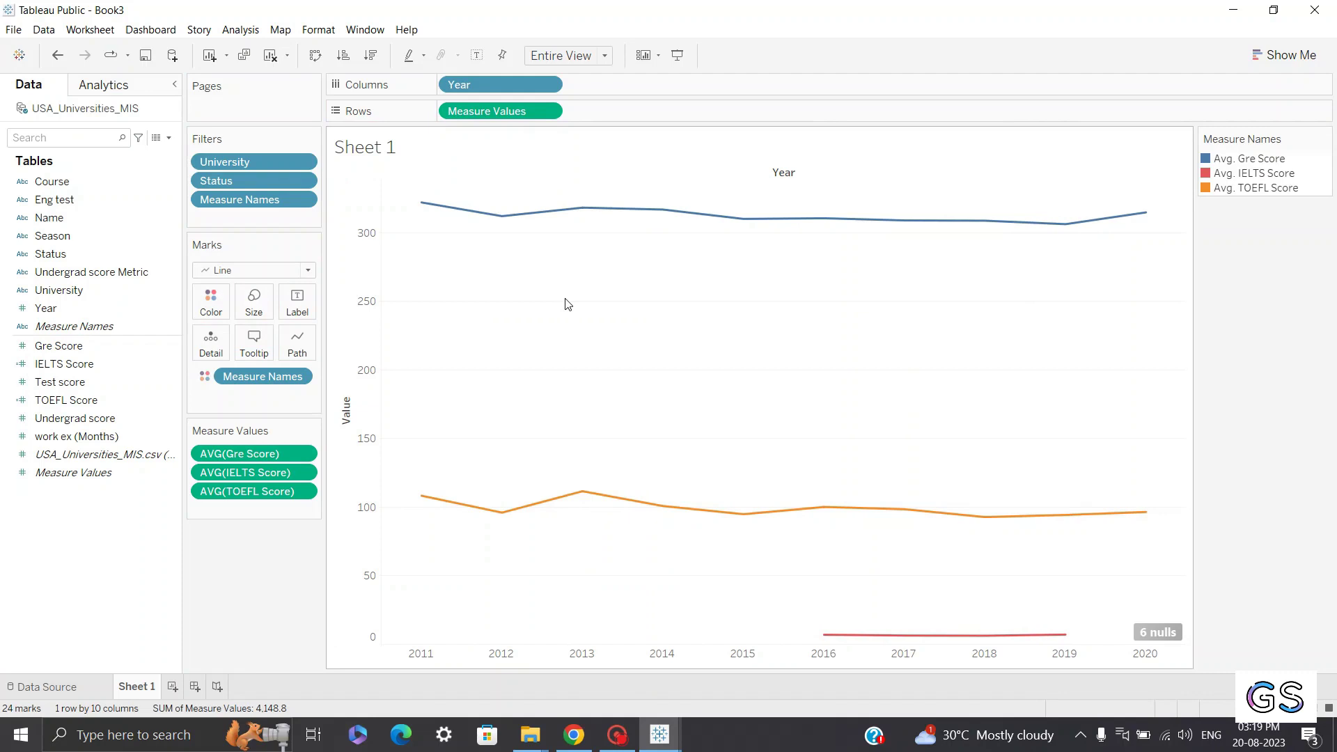
pyautogui.click(211, 303)
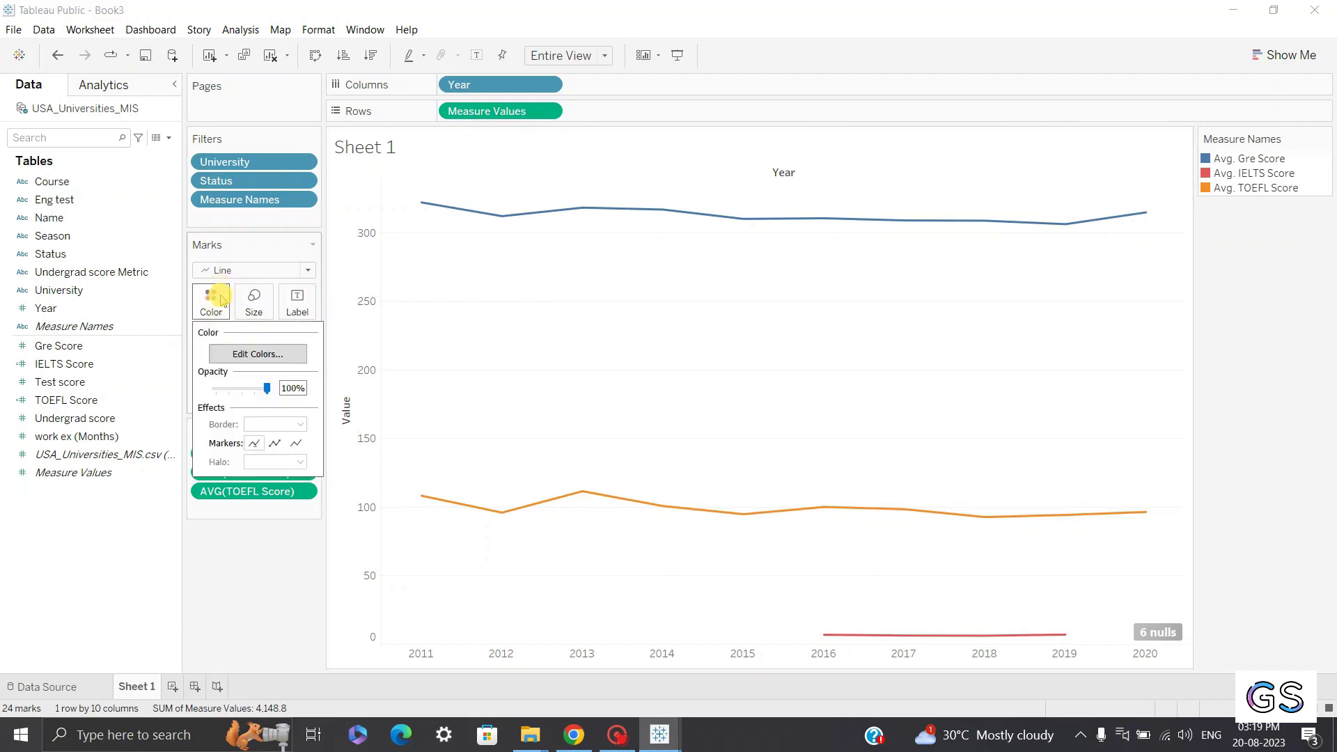
pyautogui.click(258, 354)
pyautogui.click(740, 252)
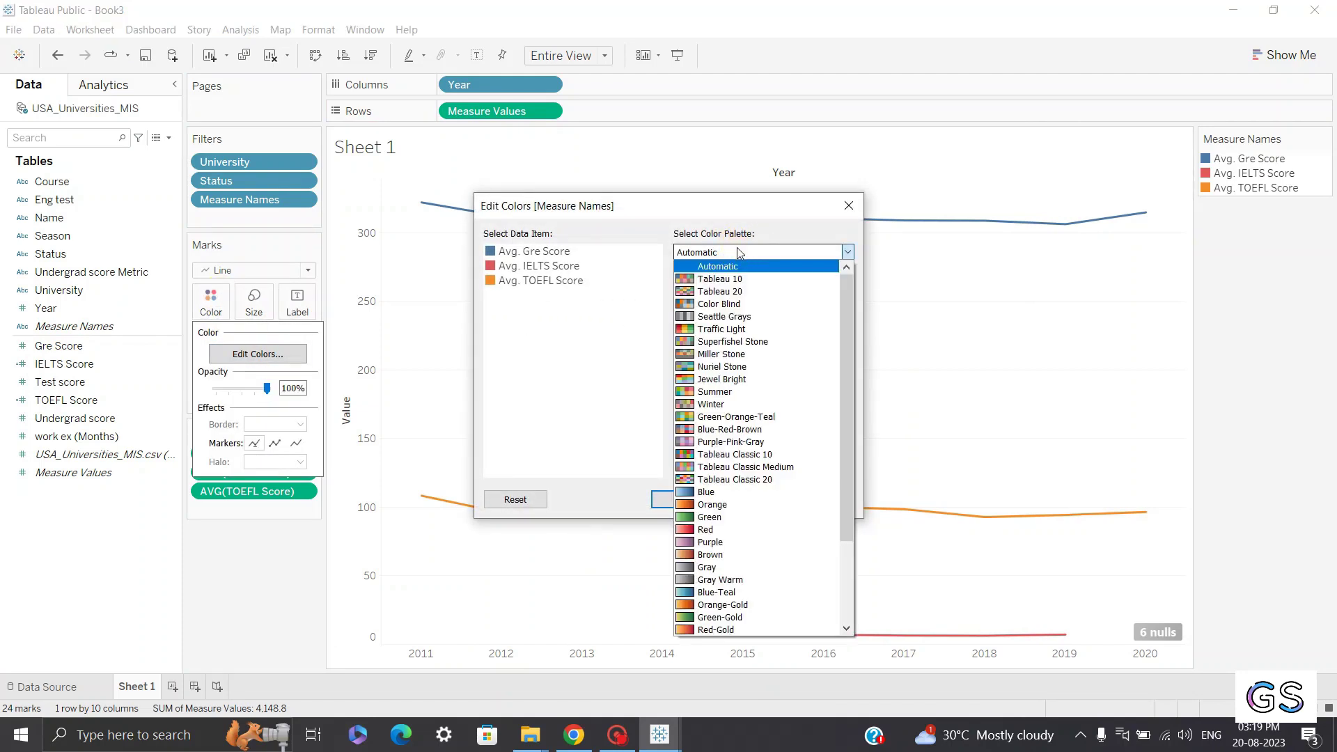
pyautogui.click(725, 329)
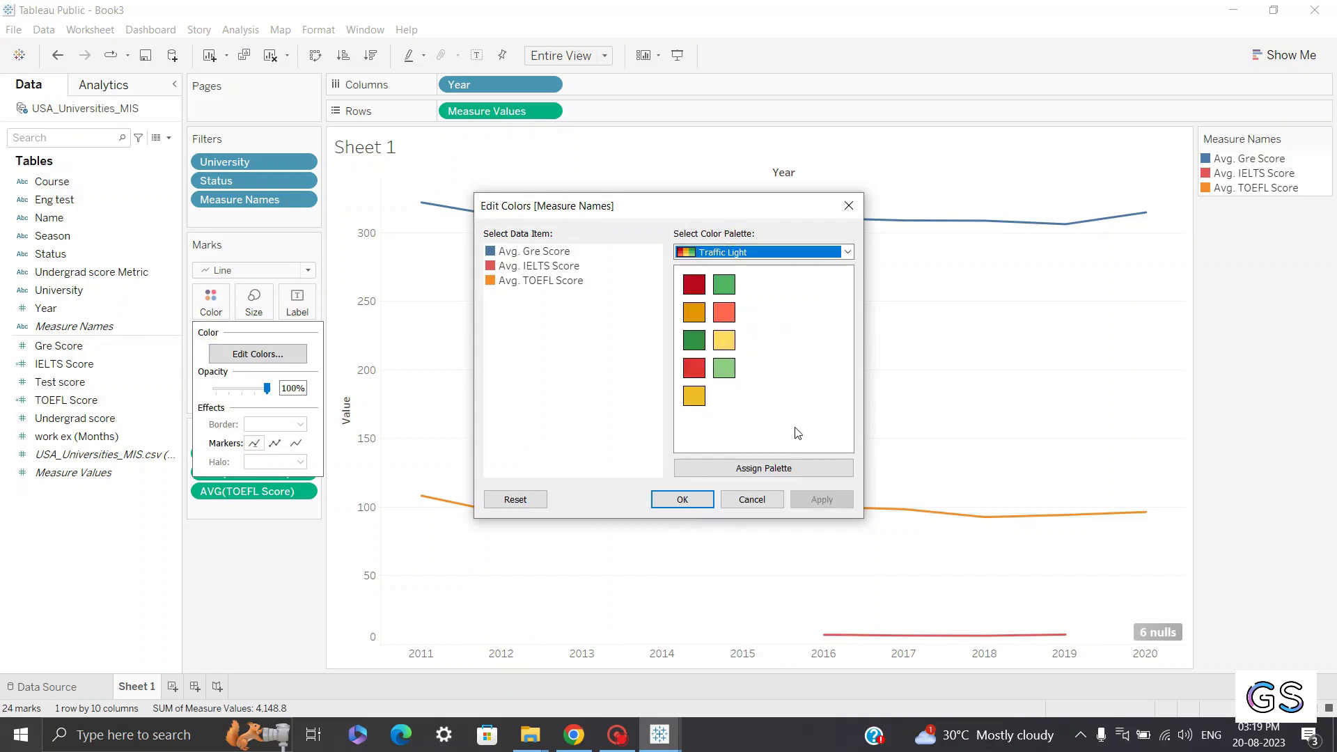
pyautogui.click(731, 468)
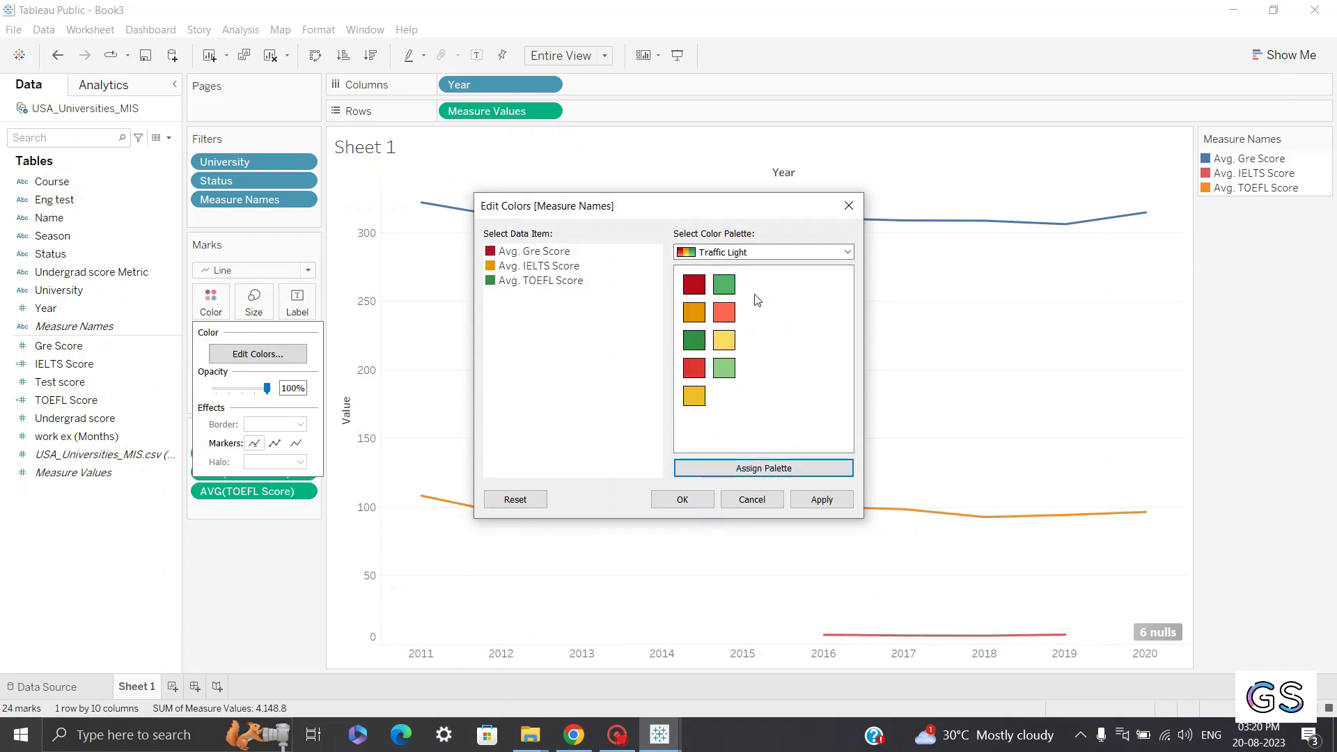
pyautogui.click(816, 501)
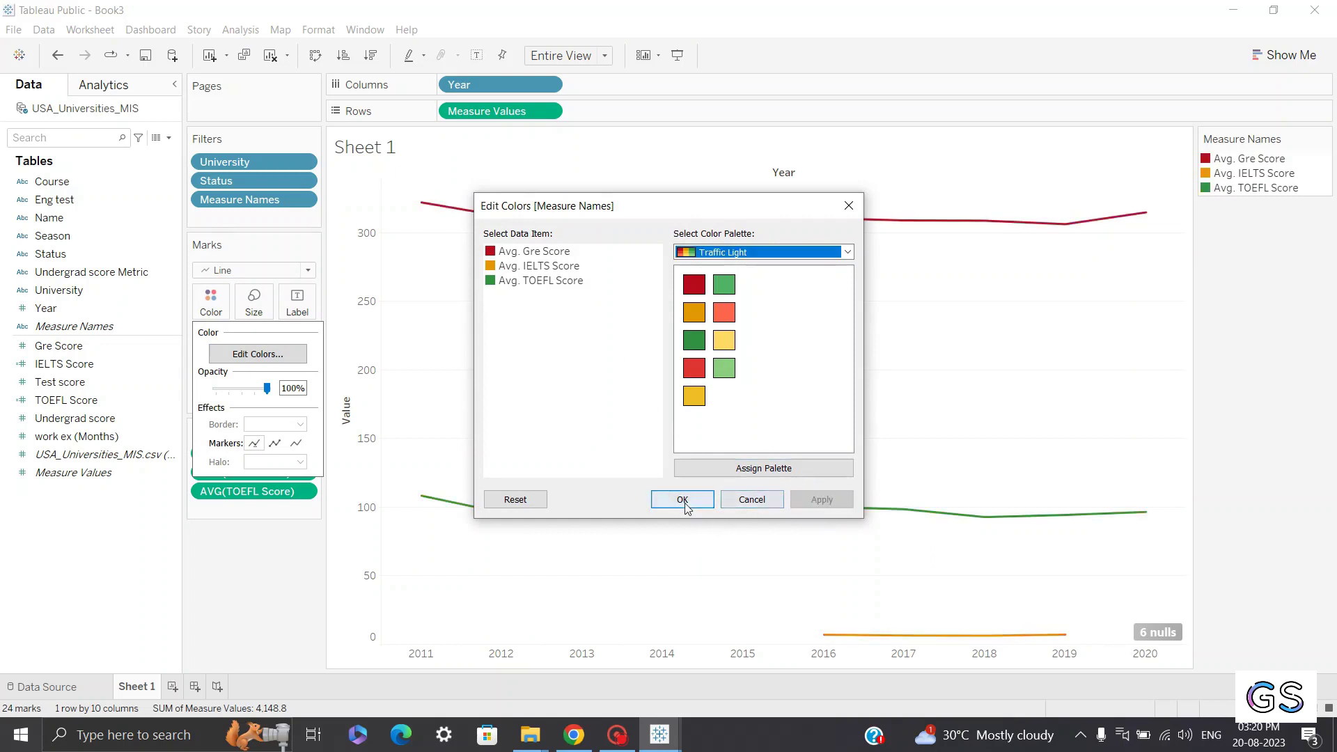
pyautogui.click(683, 500)
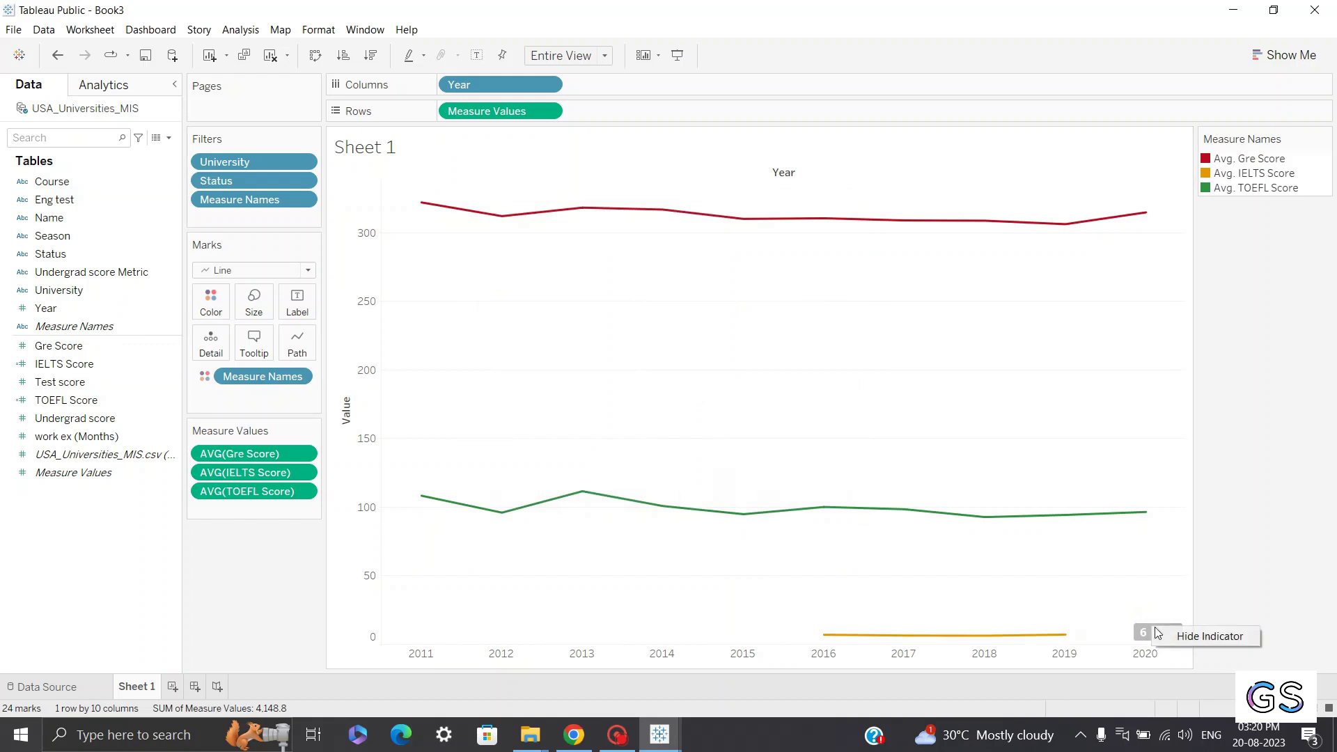
# Hide the null values indicator and turn the lines into one pie per year, with Measure Values as the angle.
pyautogui.click(1182, 636)
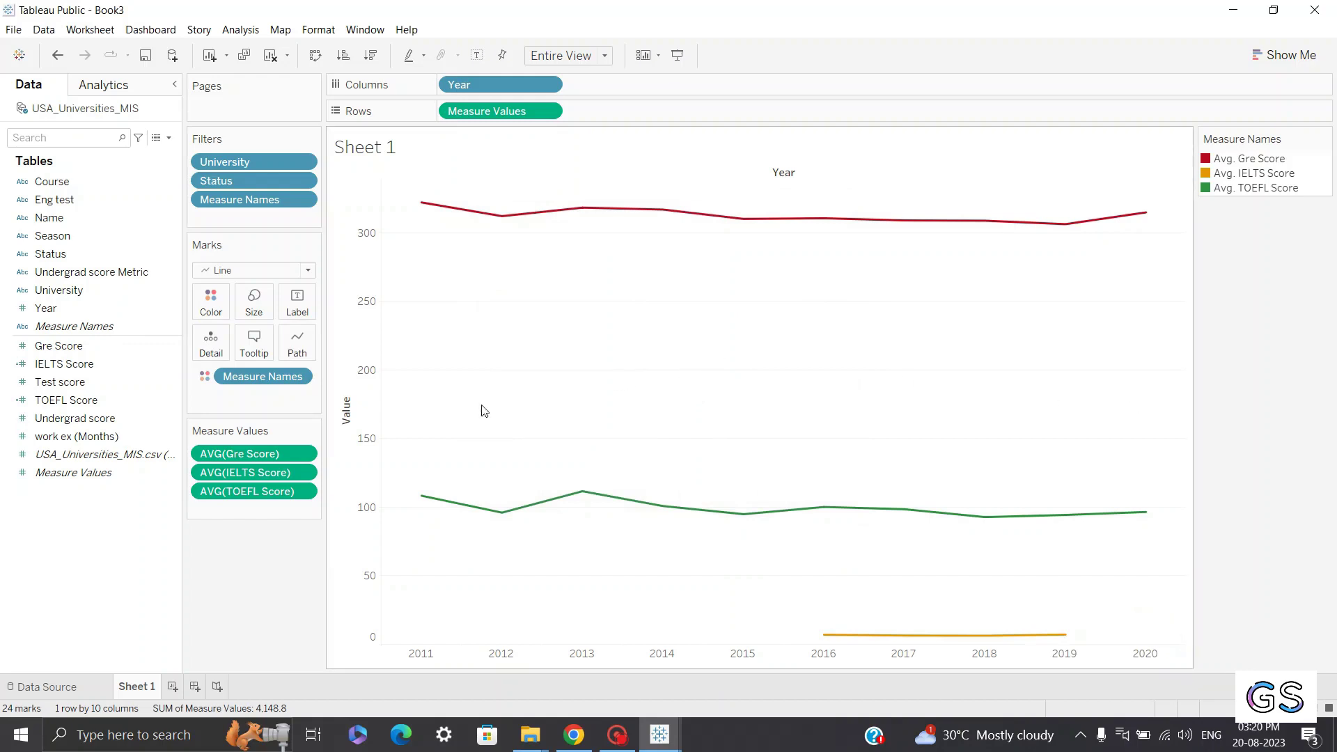
pyautogui.click(284, 276)
pyautogui.click(241, 447)
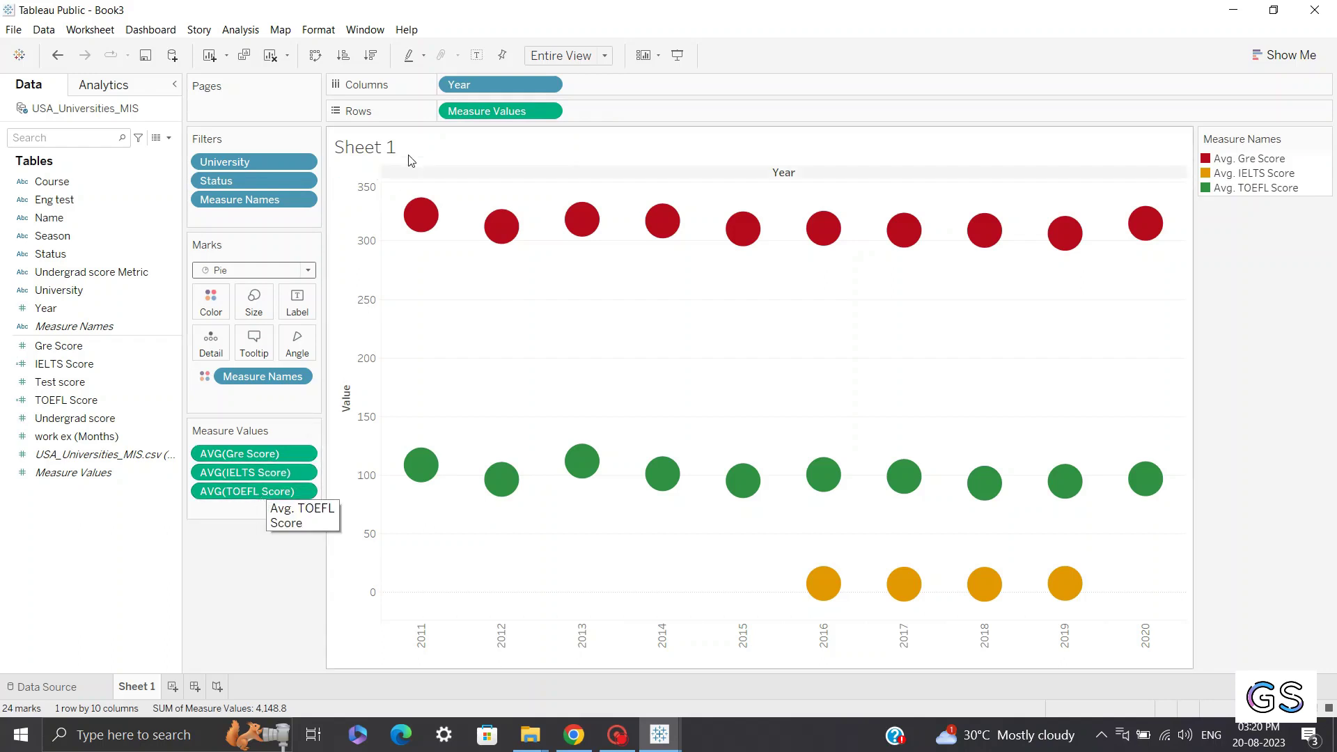
pyautogui.moveTo(470, 114); pyautogui.dragTo(293, 353)
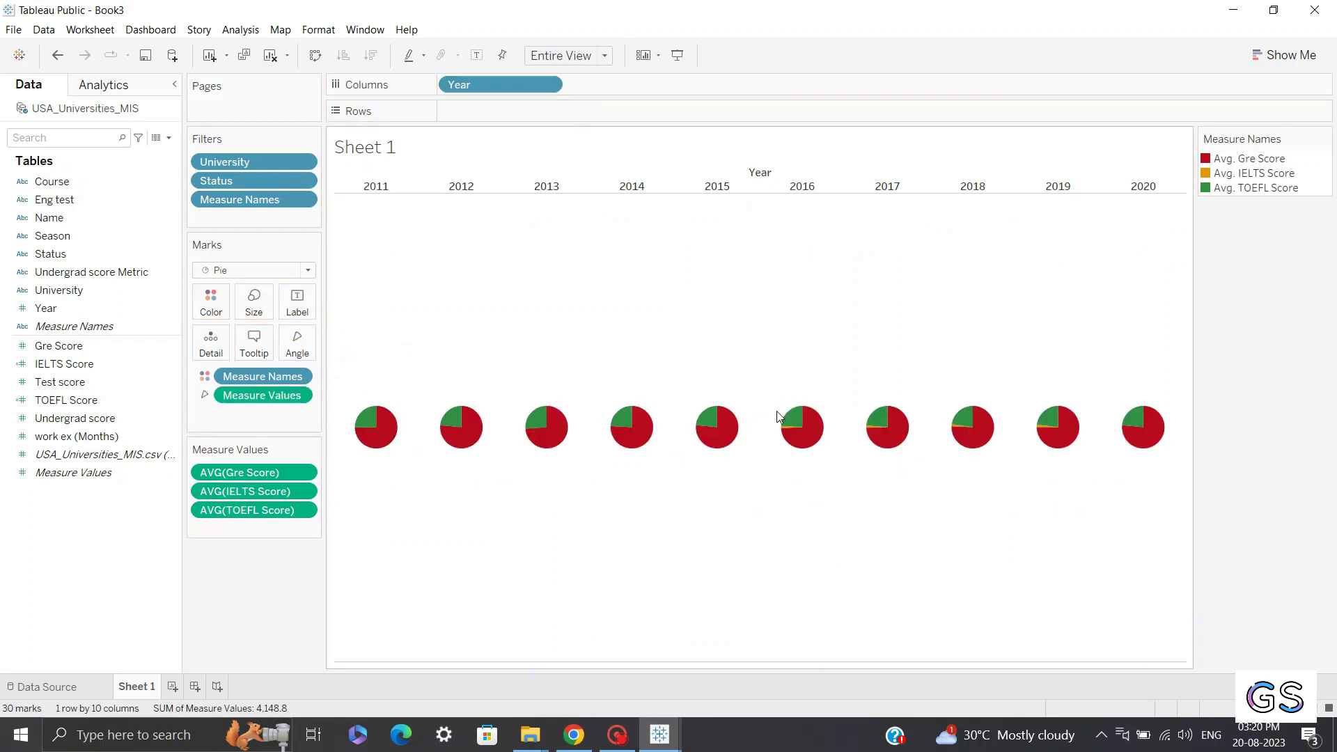
pyautogui.moveTo(799, 443)
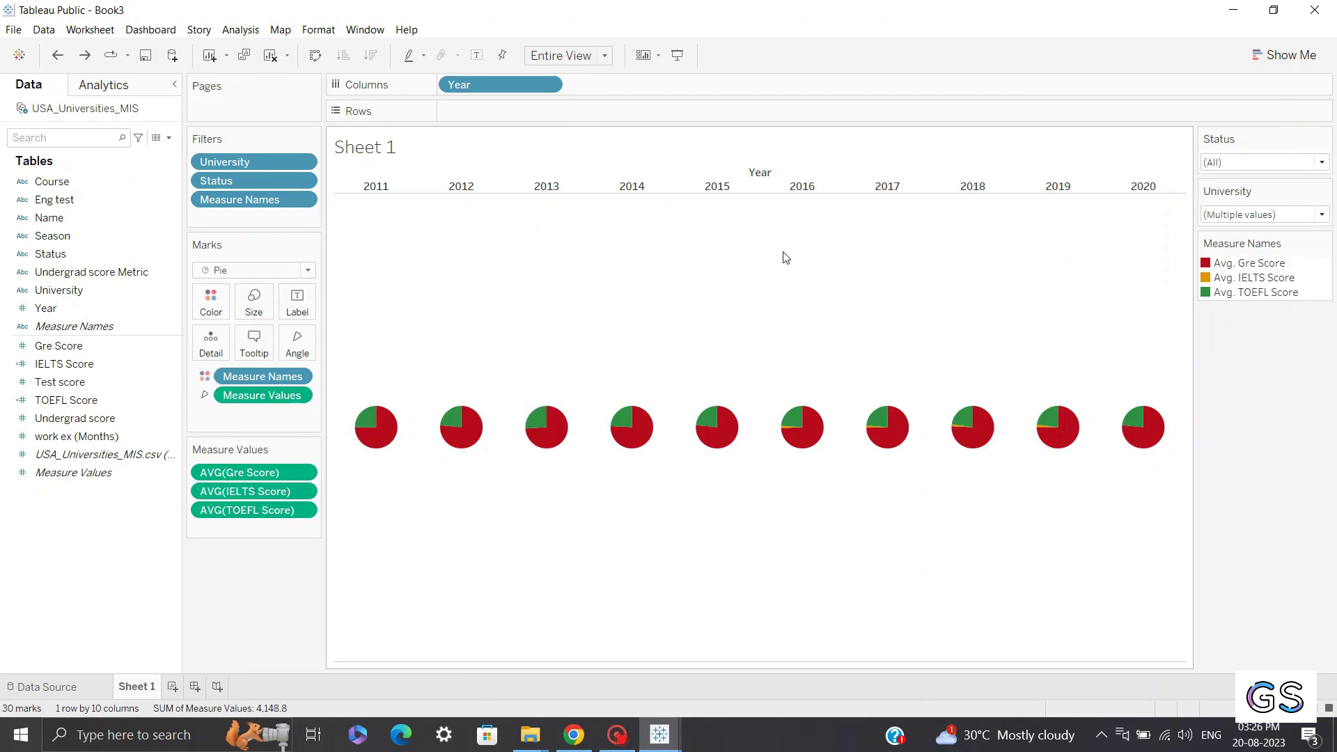
# Filter the pies to University at Buffalo SUNY with the status Admit.
pyautogui.click(1207, 213)
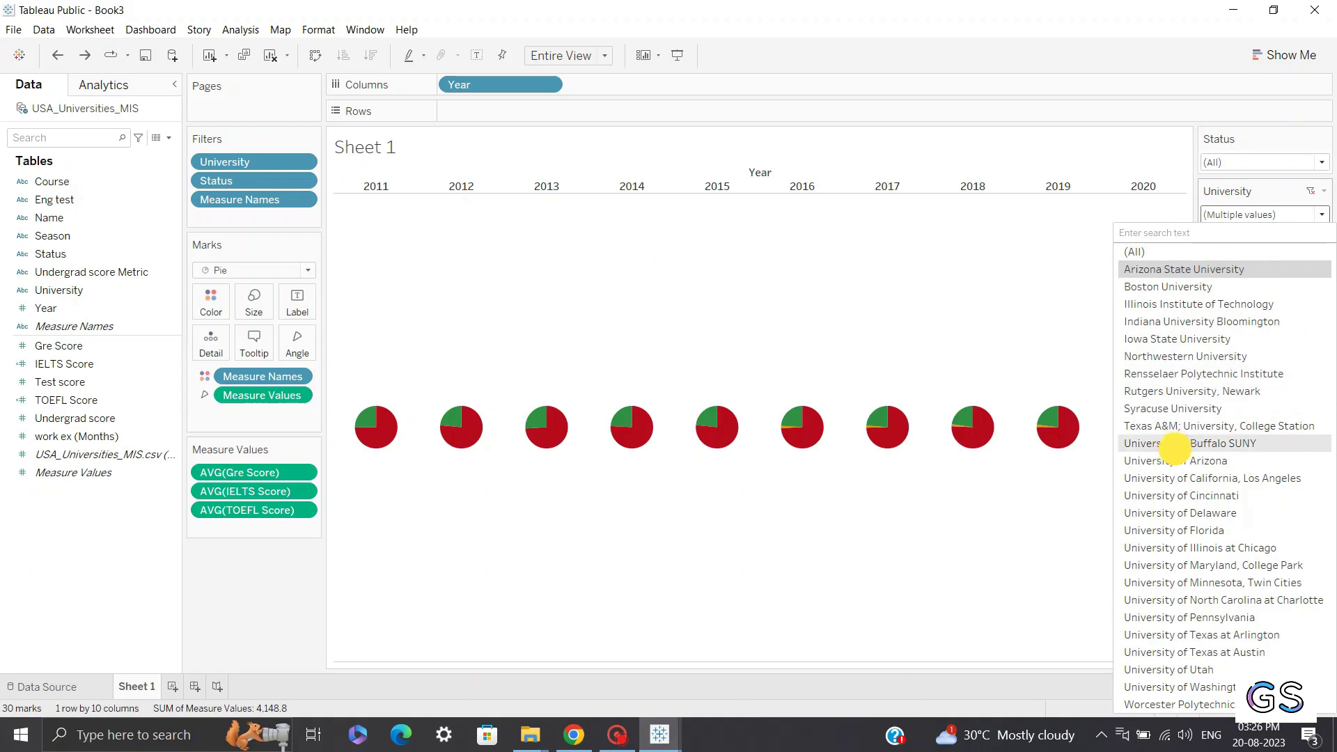
pyautogui.click(1176, 448)
pyautogui.click(1230, 168)
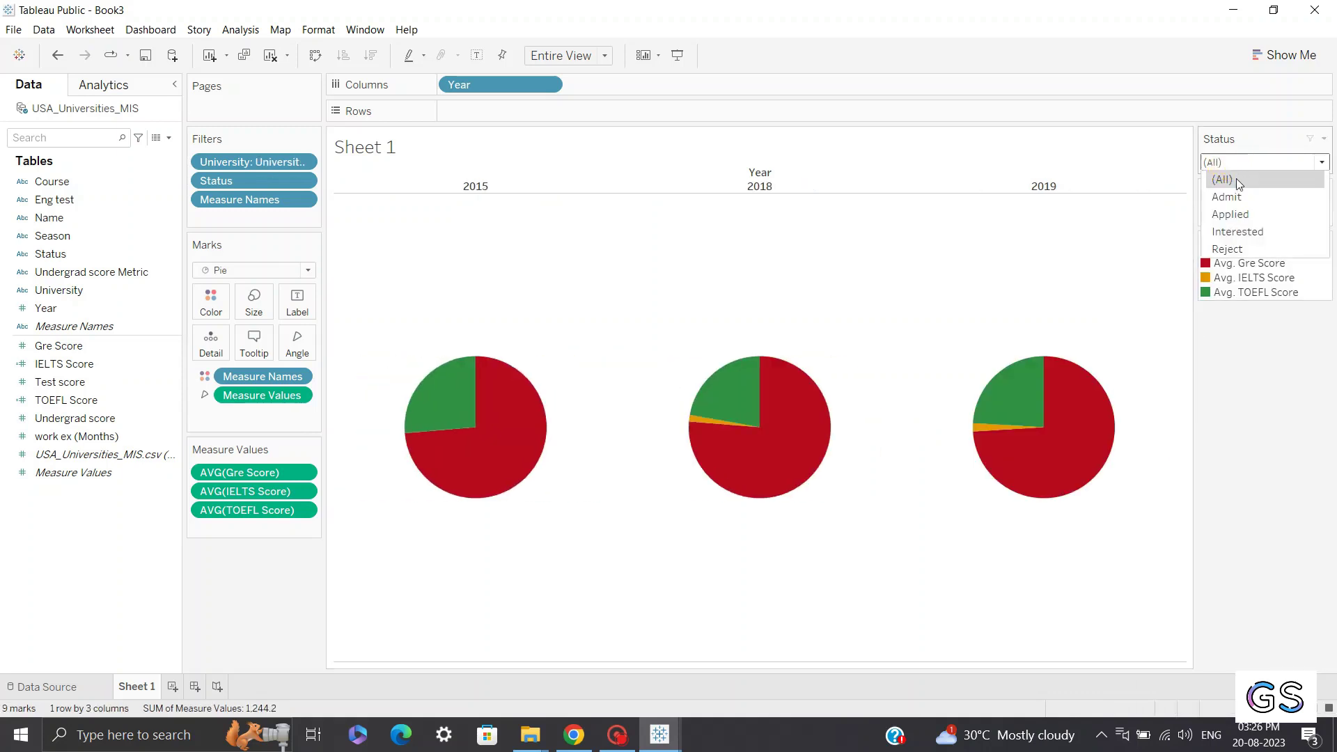
pyautogui.click(1227, 194)
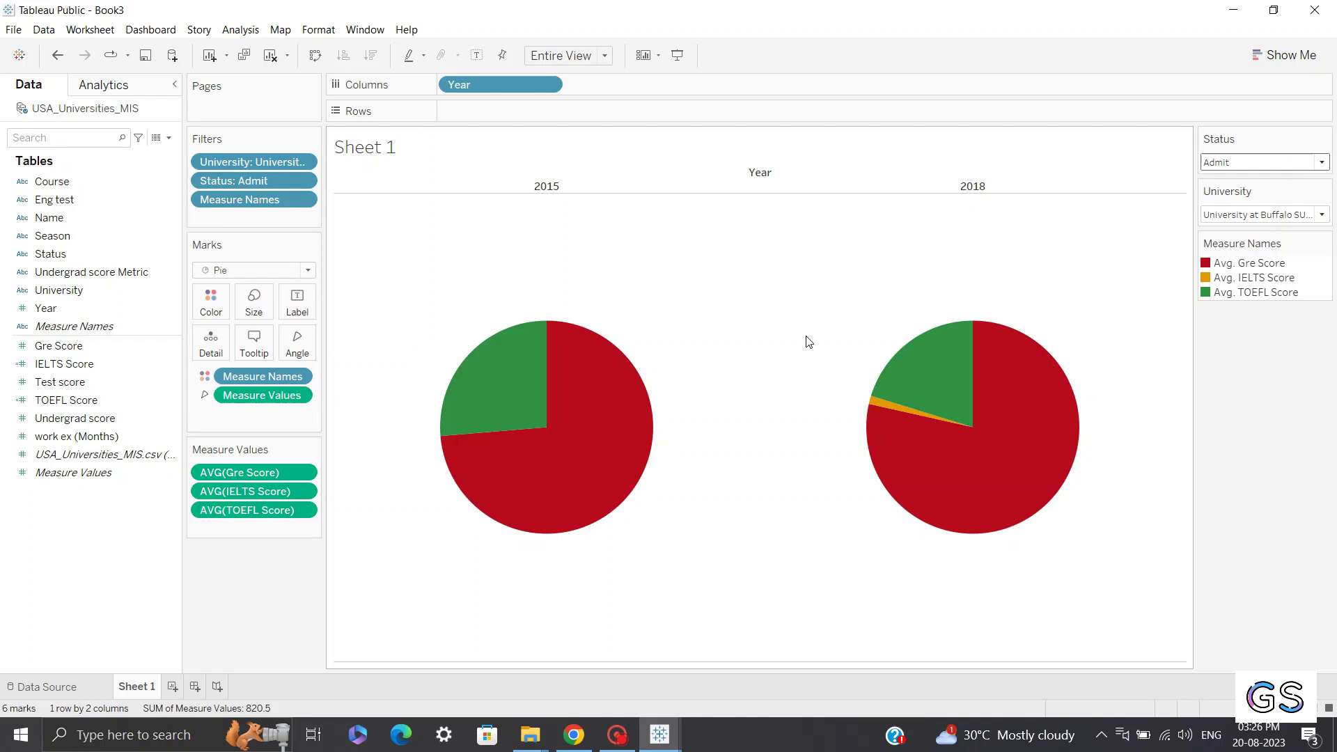
# Create a calculated field named Donut with the formula 1.
pyautogui.click(169, 138)
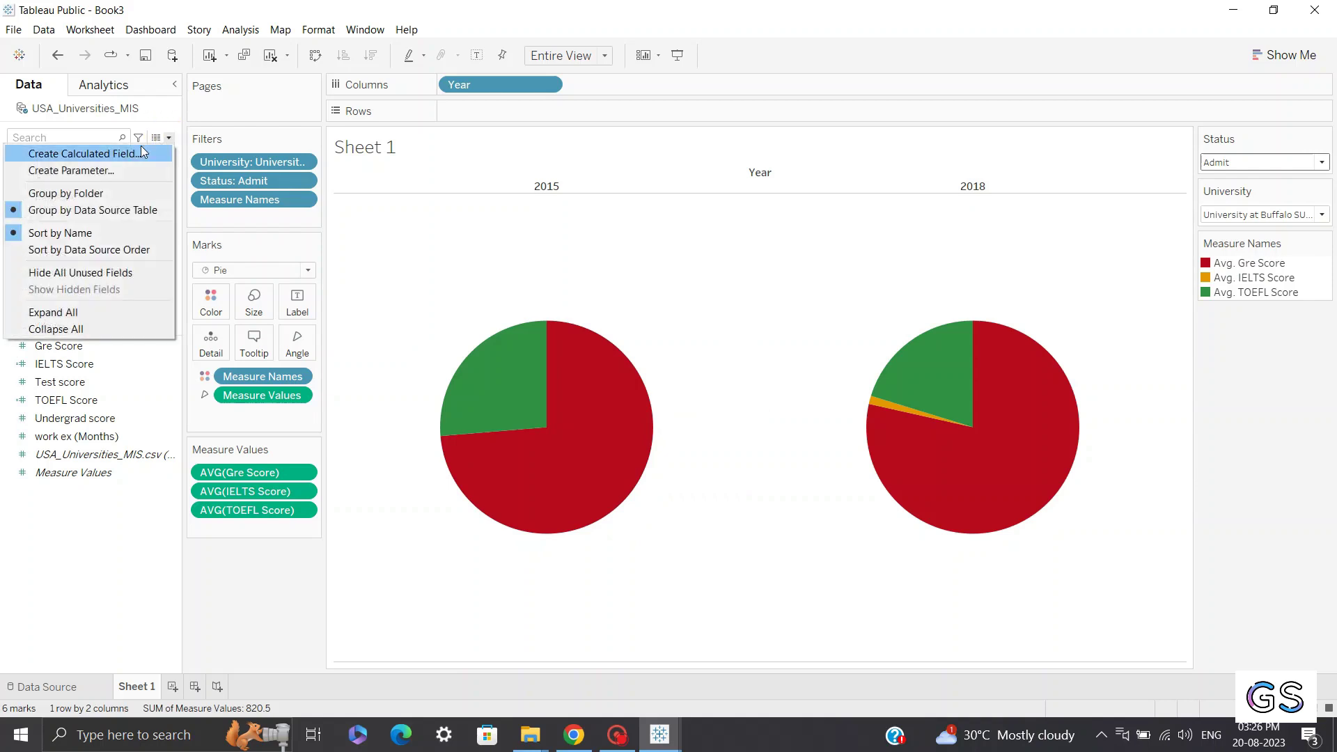
pyautogui.click(134, 153)
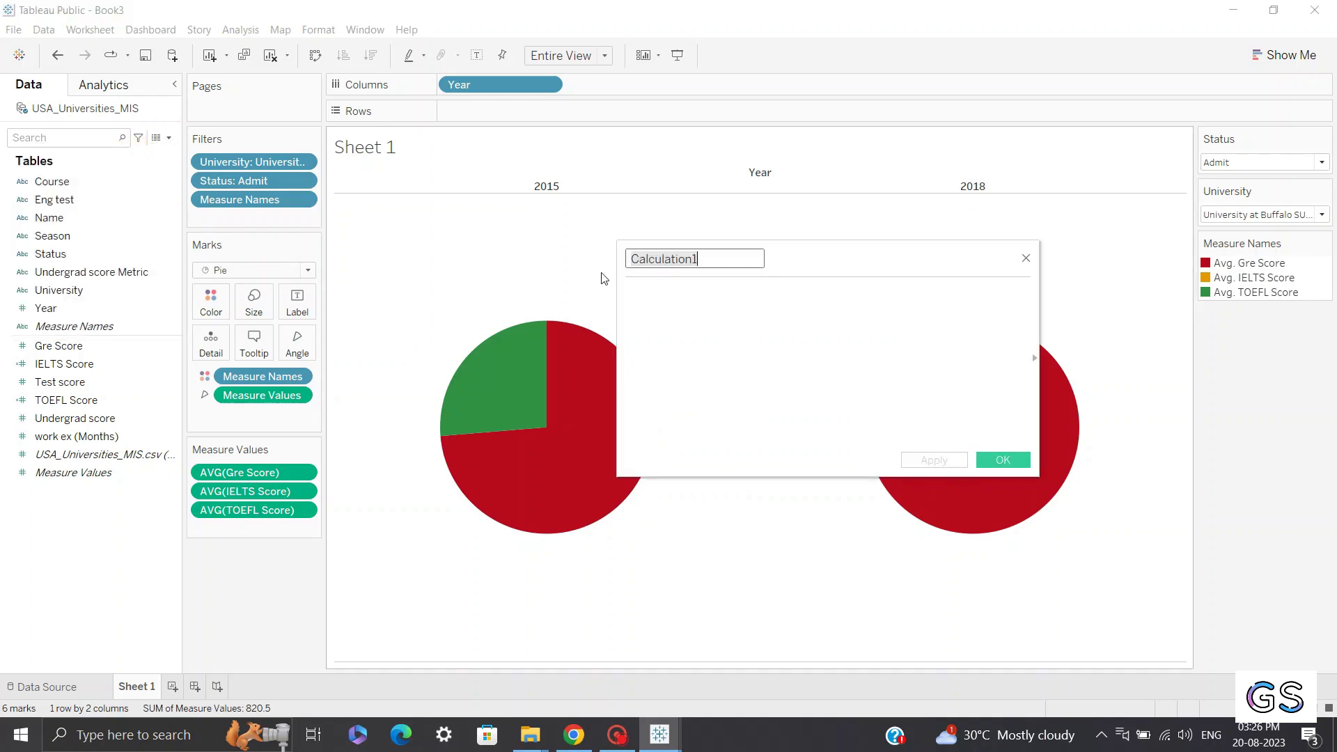
pyautogui.write('1')
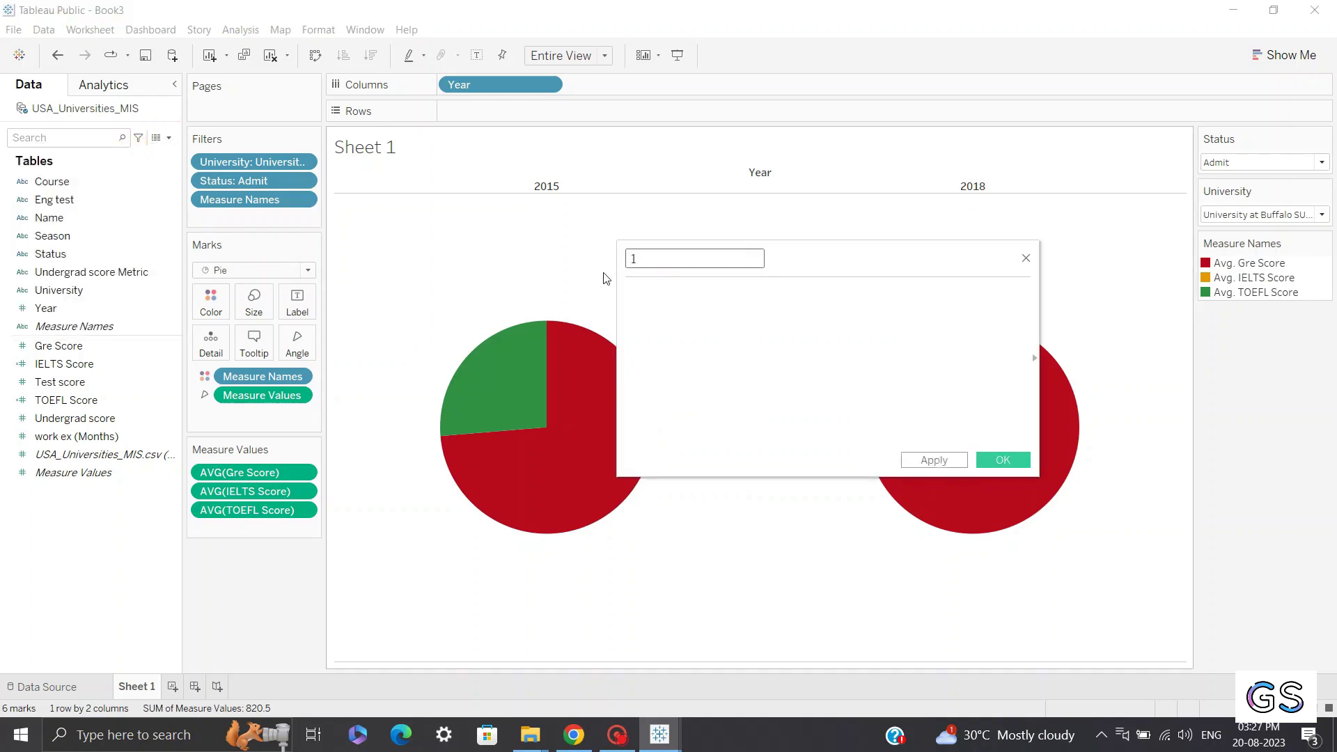
pyautogui.click(662, 301)
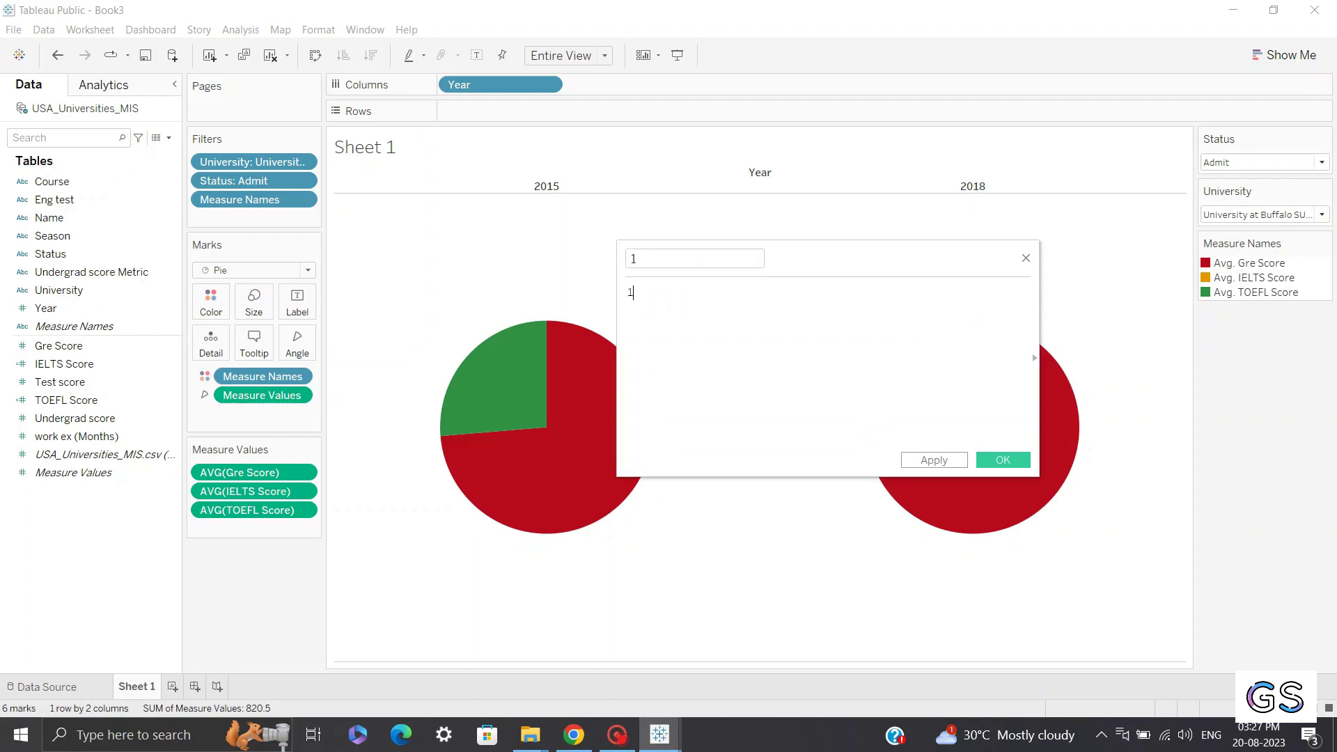
pyautogui.click(661, 268)
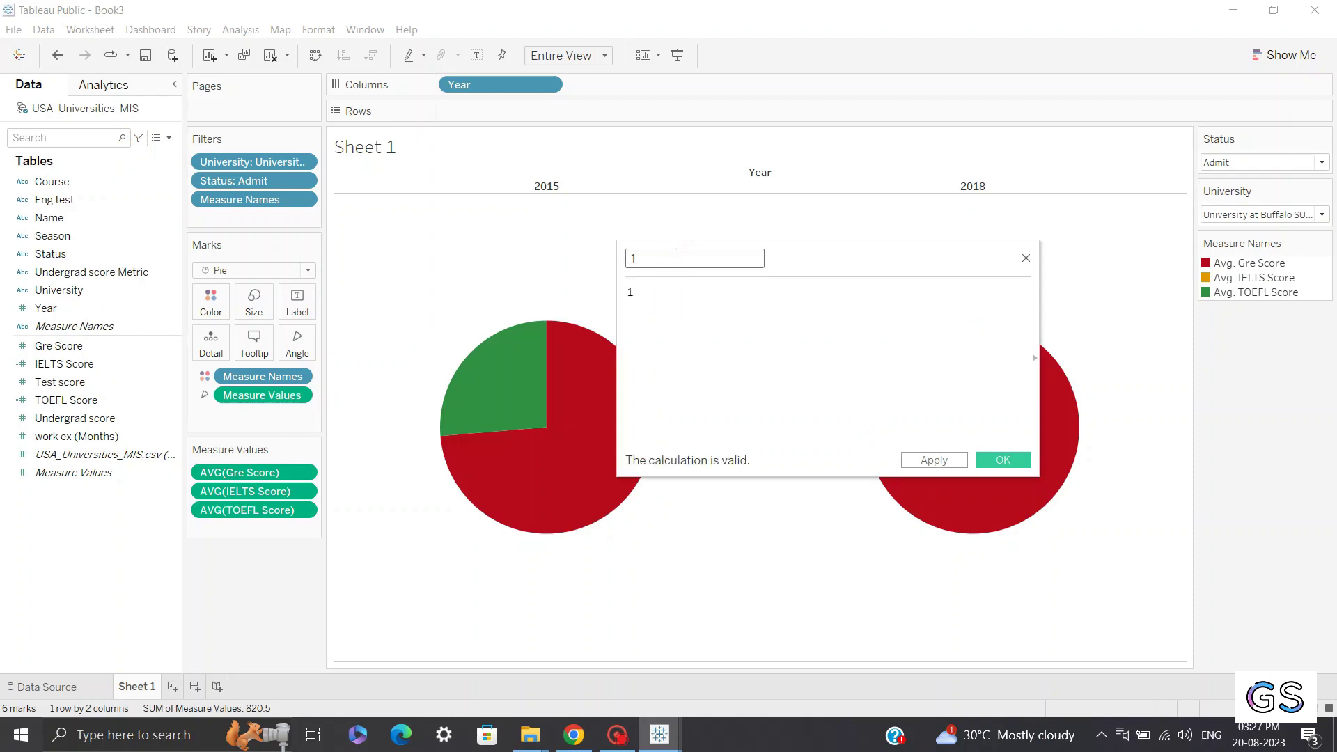
pyautogui.write('Donut')
pyautogui.click(1003, 460)
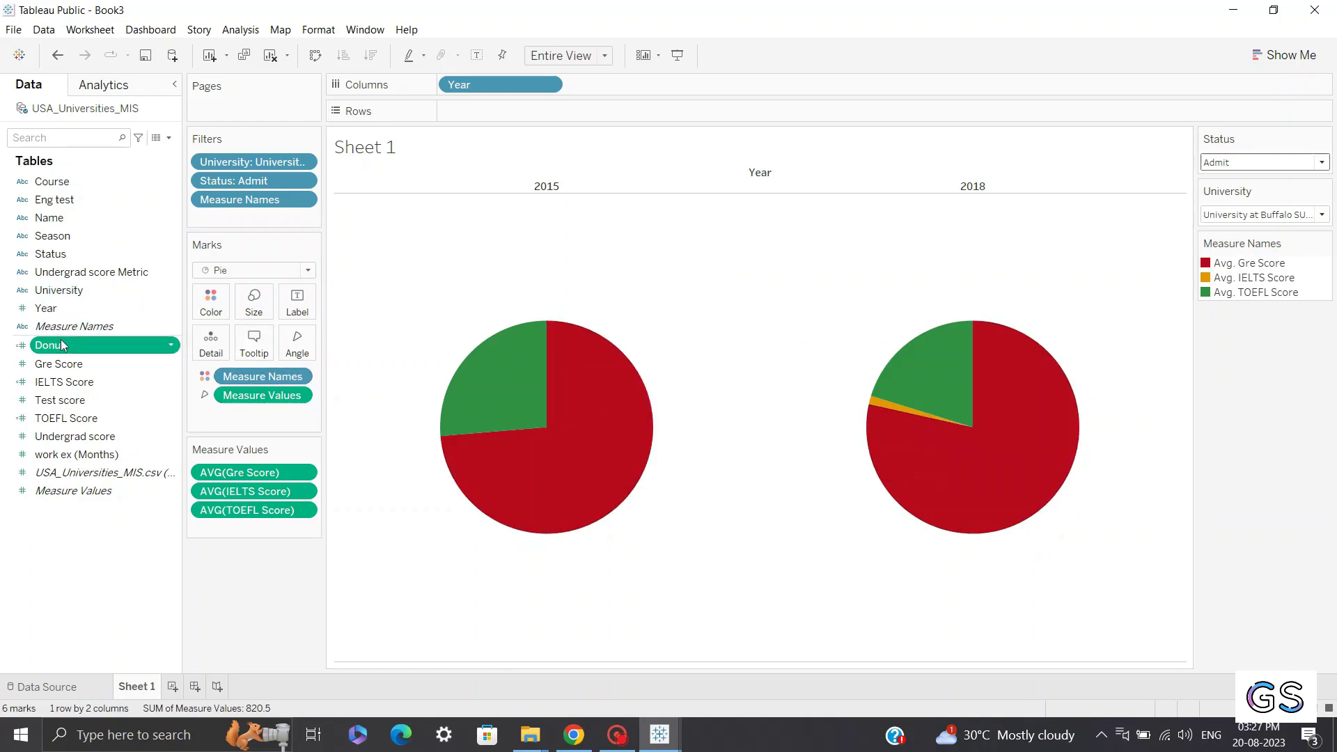
# Add the Donut field to the rows and aggregate it as Minimum.
pyautogui.moveTo(59, 351); pyautogui.dragTo(446, 111)
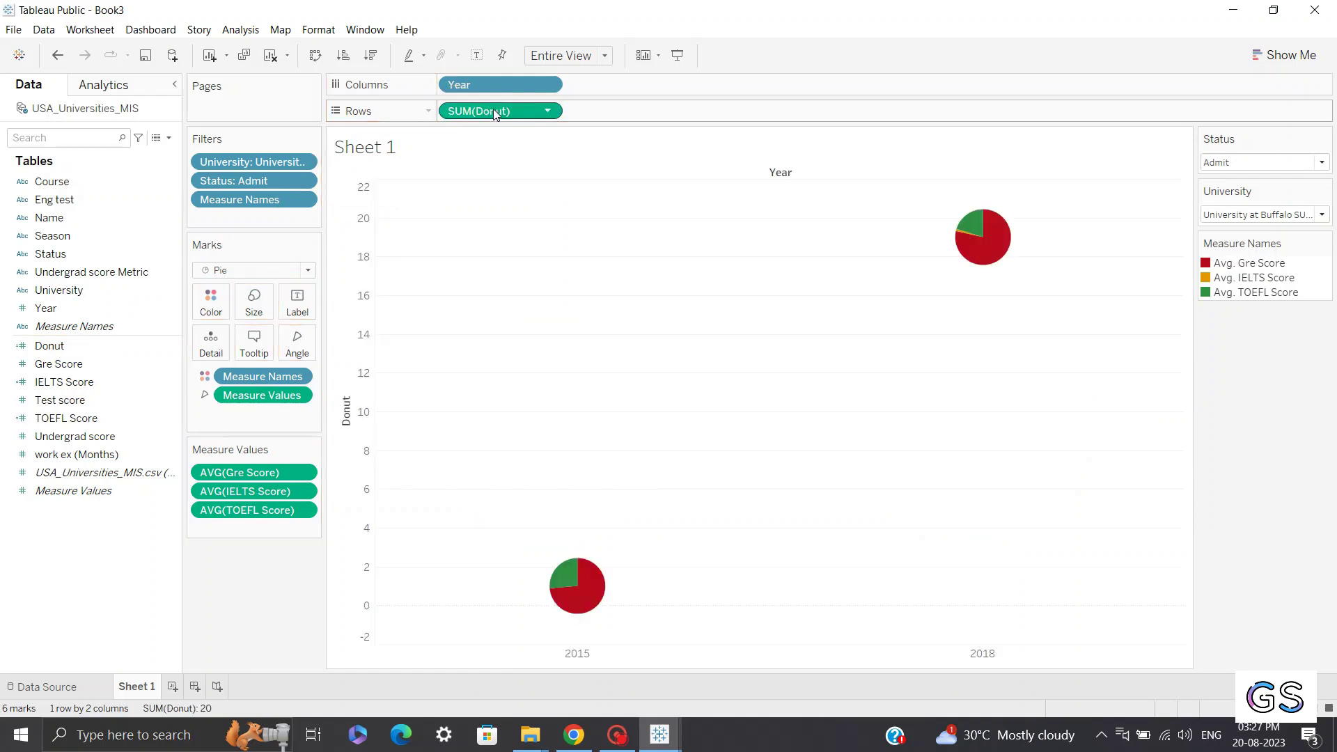
pyautogui.click(547, 111)
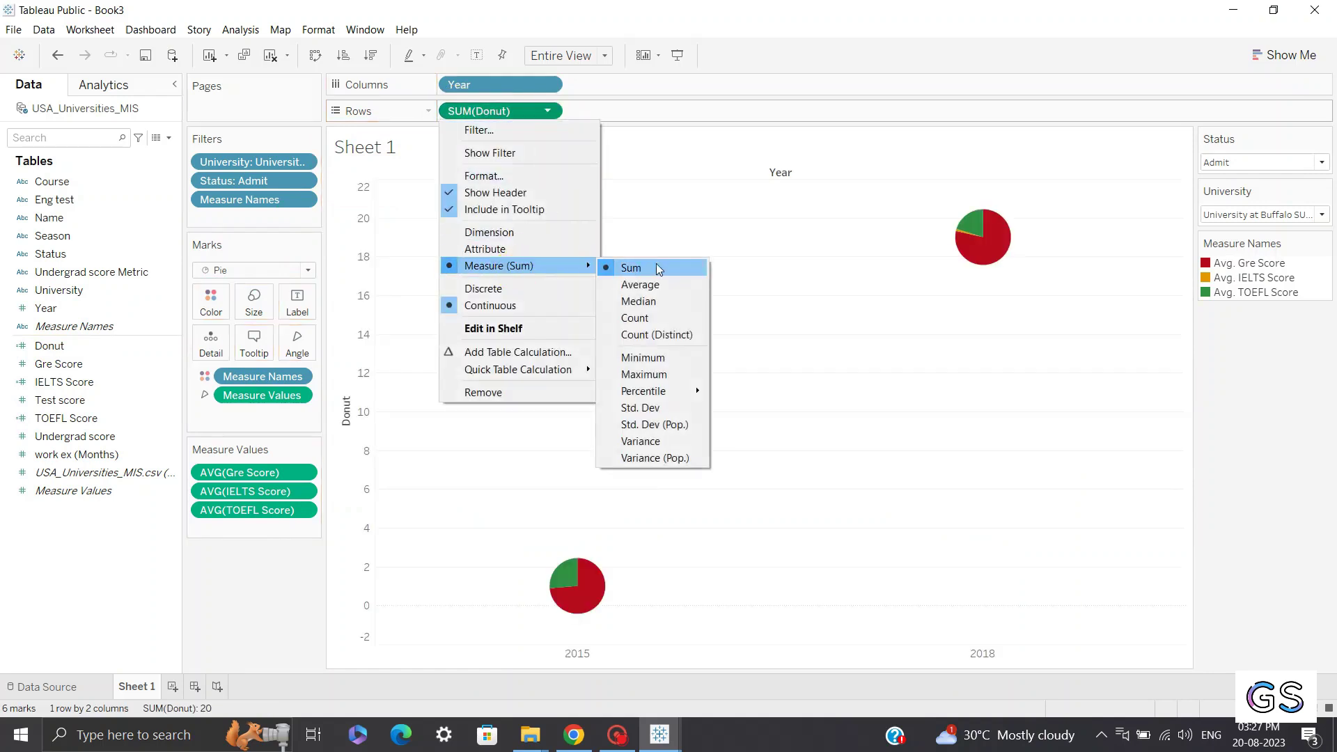
pyautogui.click(651, 355)
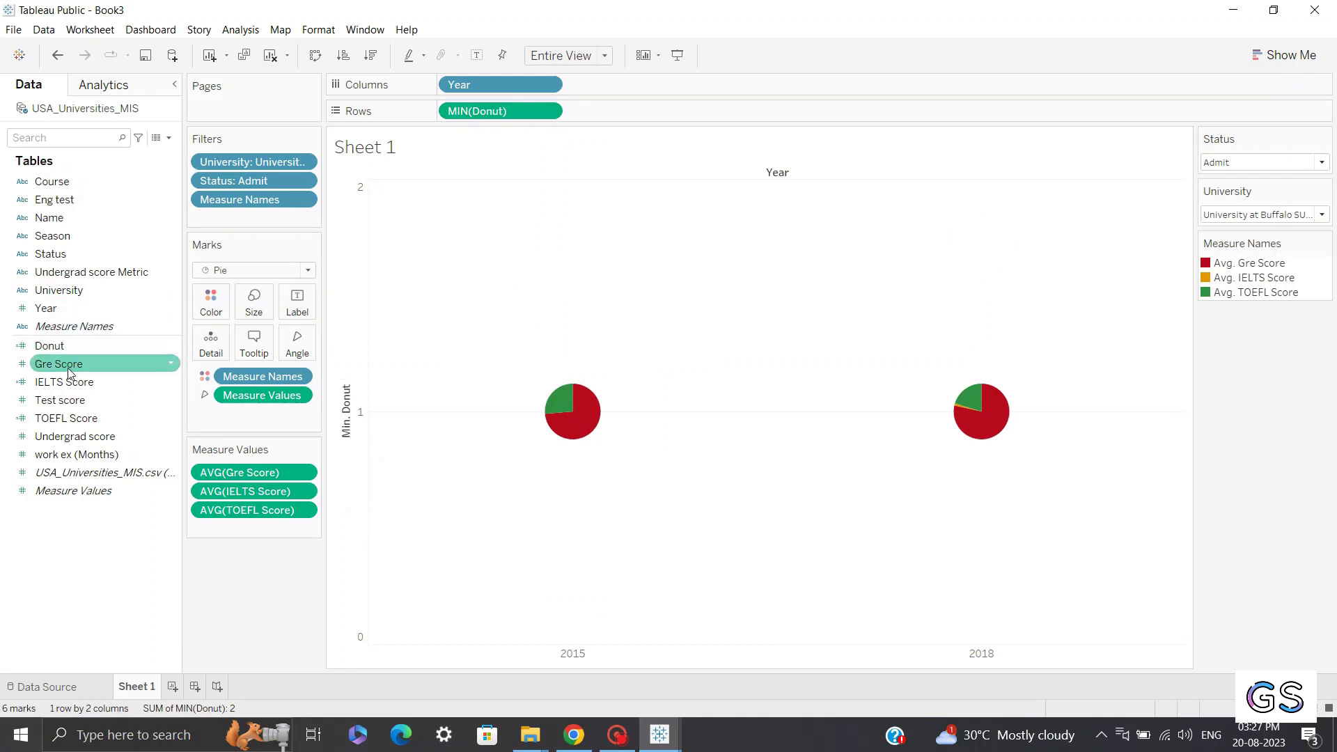
# Add a second copy of Donut to the rows and aggregate it as Minimum too.
pyautogui.moveTo(52, 345); pyautogui.dragTo(672, 114)
pyautogui.click(672, 114)
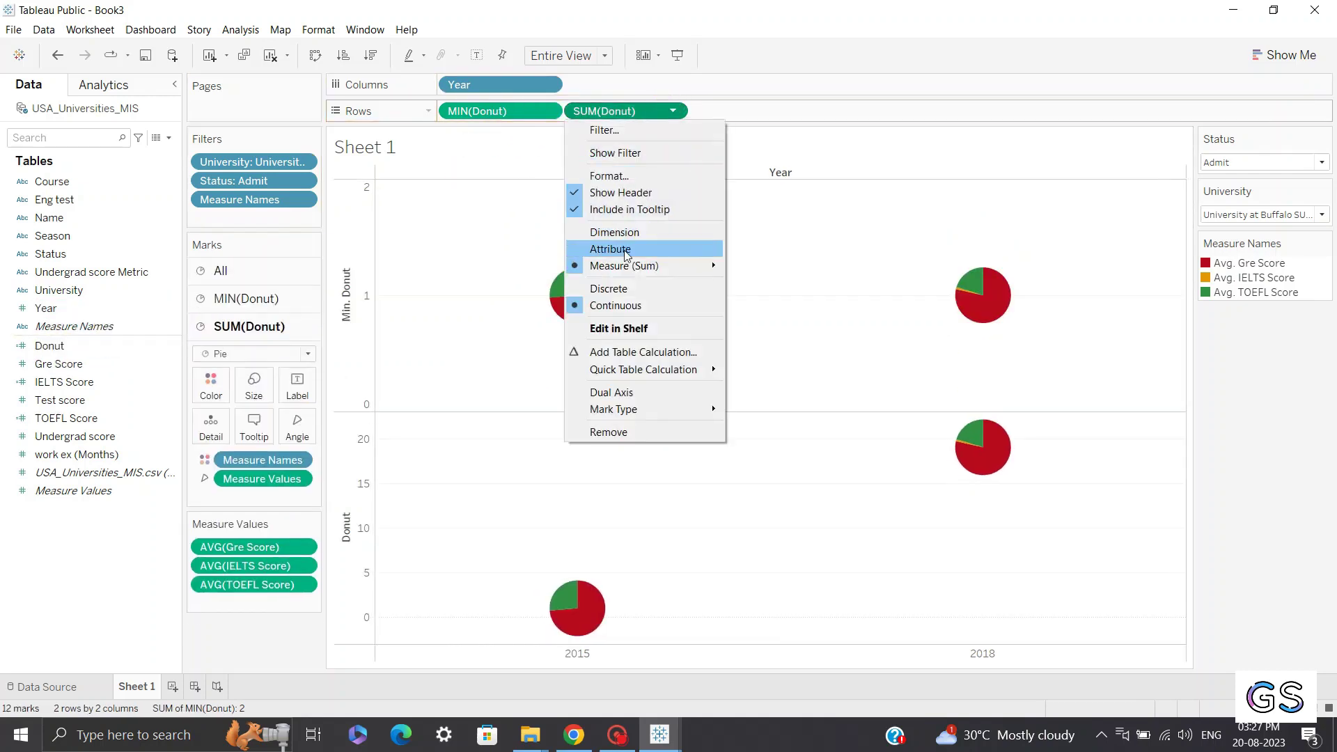
pyautogui.moveTo(690, 266)
pyautogui.click(765, 285)
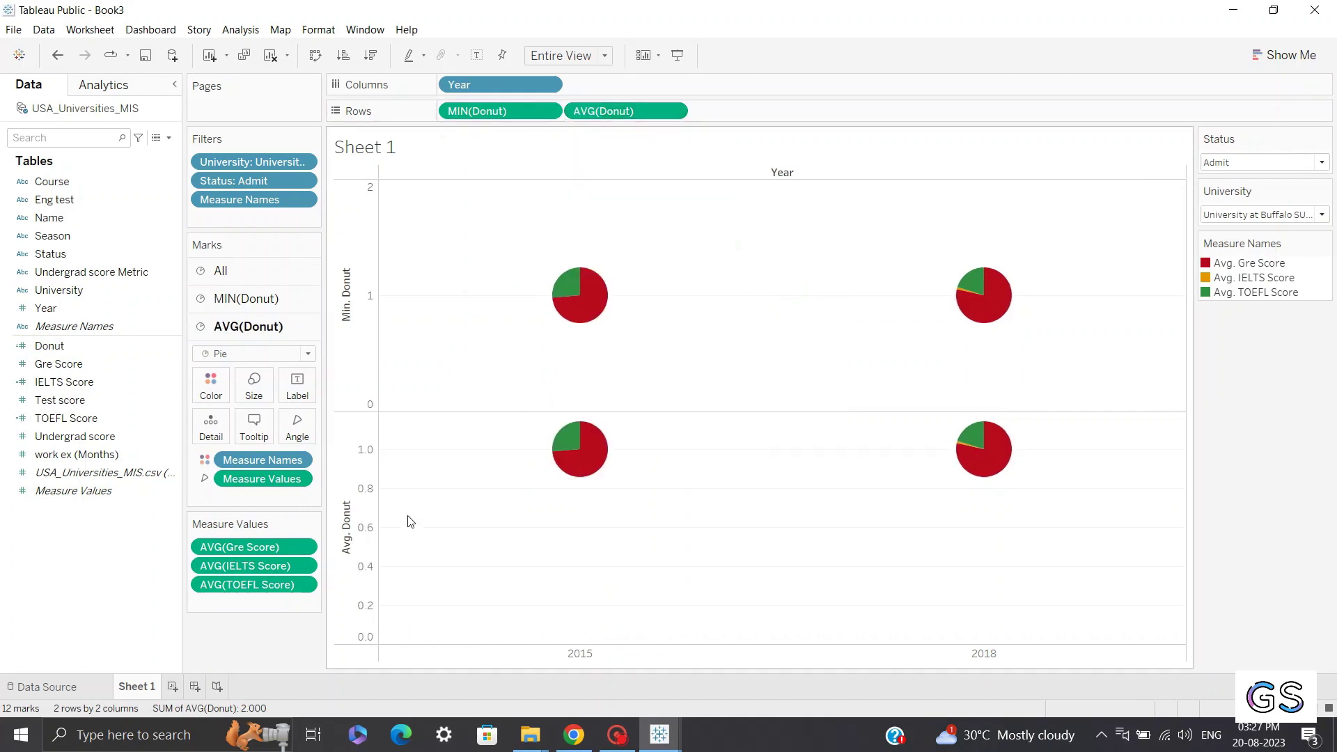
pyautogui.click(673, 111)
pyautogui.moveTo(653, 266)
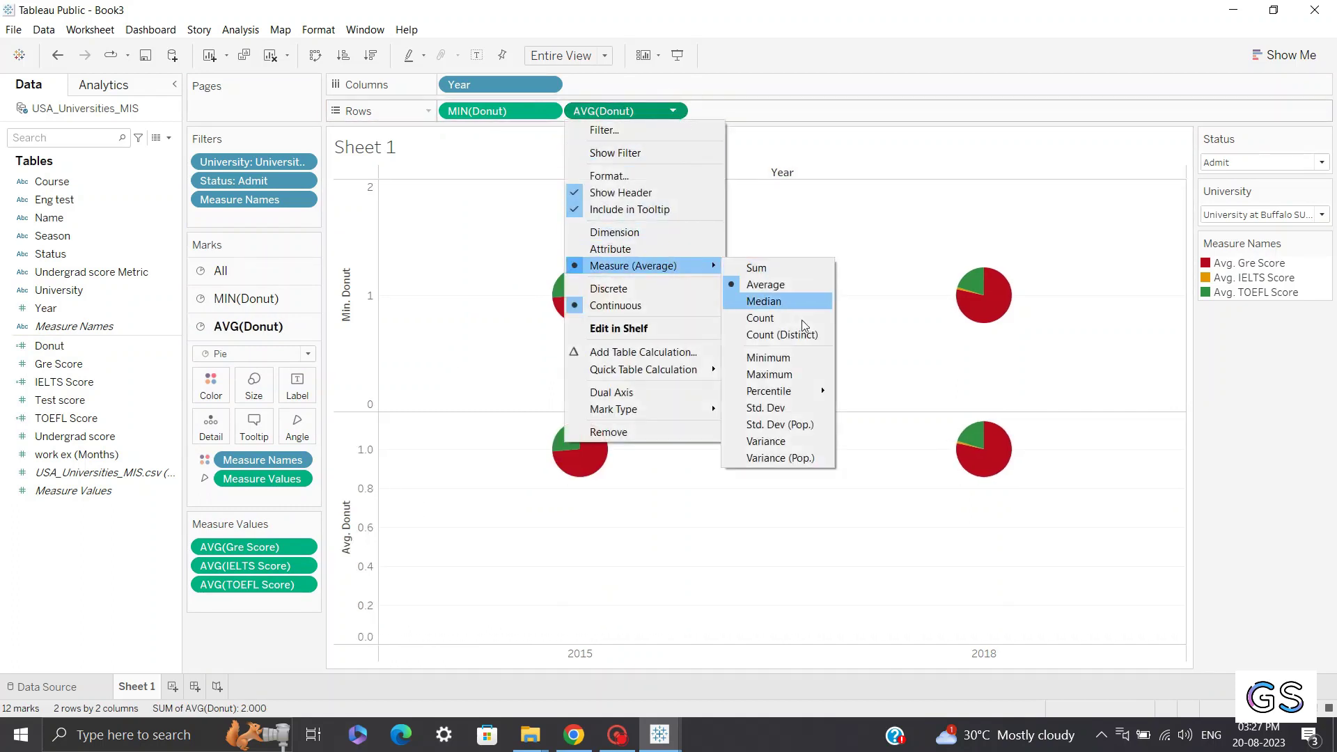
pyautogui.click(769, 352)
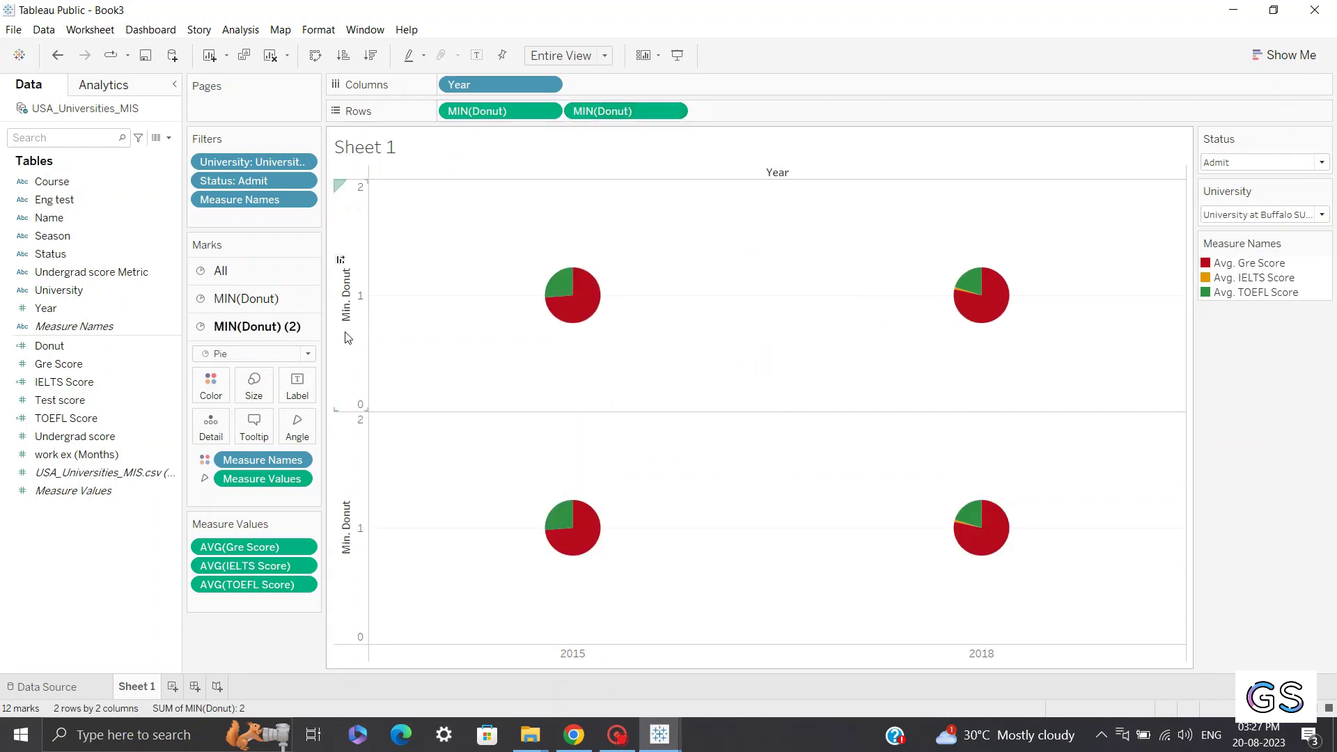
# Combine the two Donut measures on a dual axis and hide the headers of both value axes.
pyautogui.rightClick(355, 500)
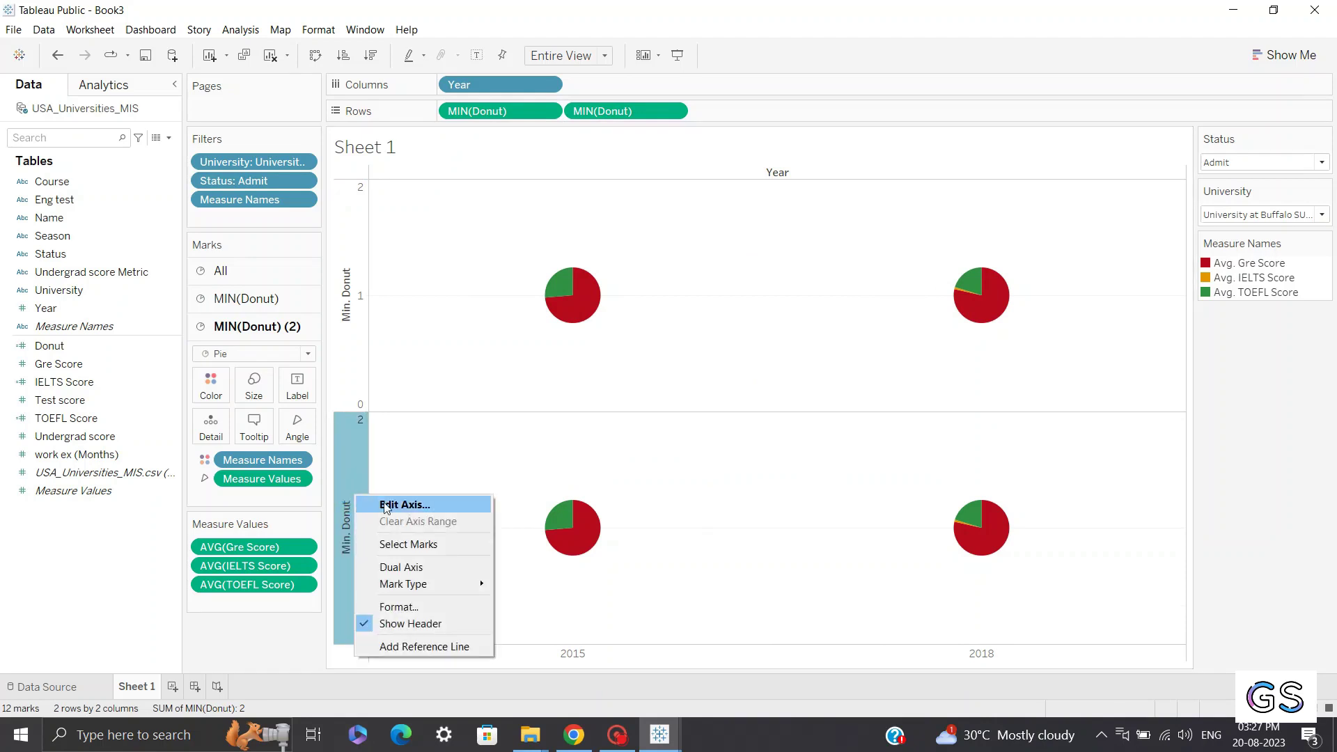
pyautogui.click(411, 567)
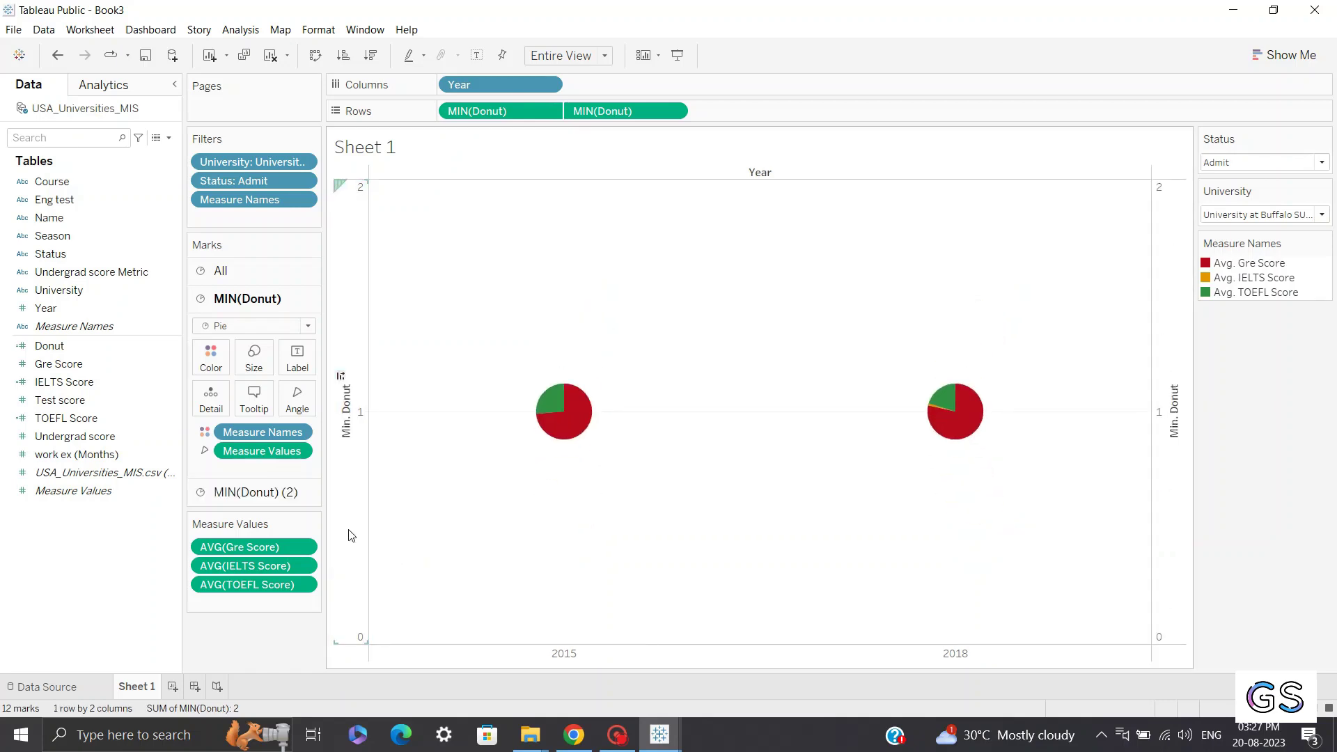
pyautogui.rightClick(1186, 349)
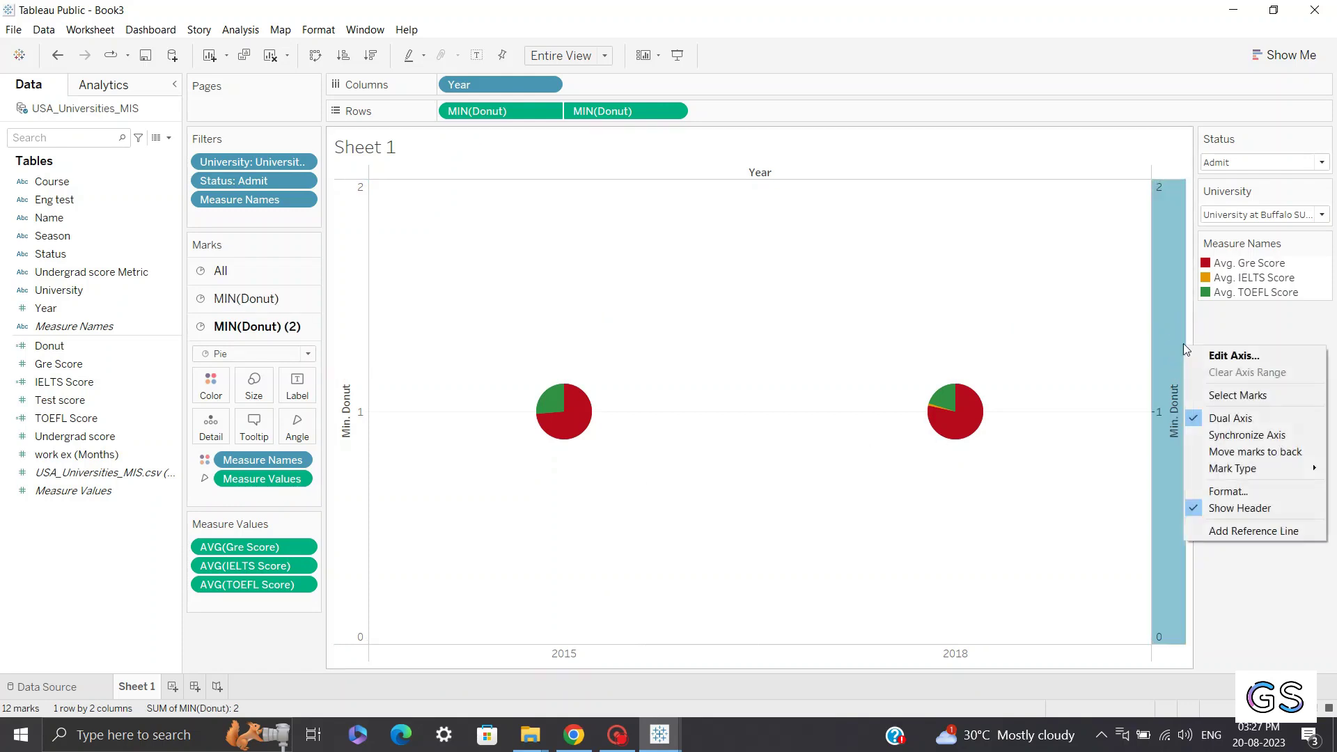
pyautogui.click(1216, 507)
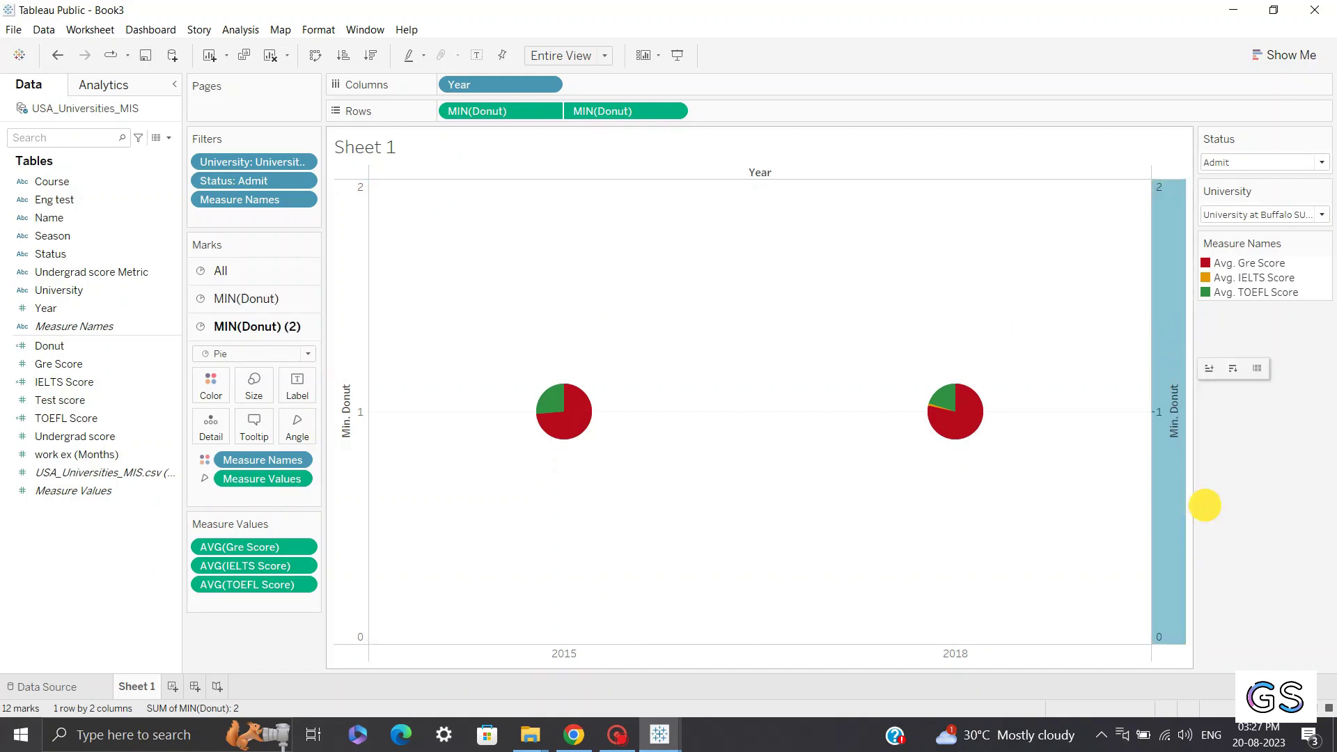
pyautogui.rightClick(346, 355)
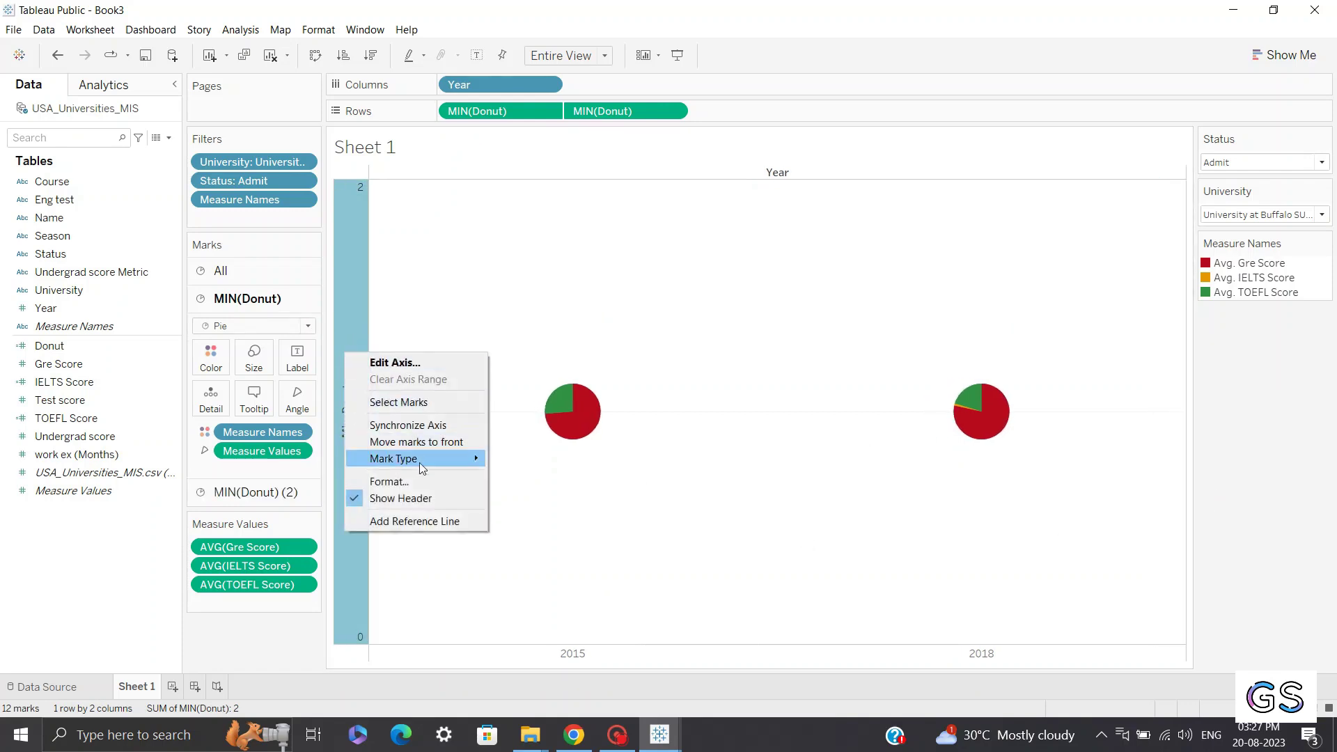
pyautogui.click(374, 498)
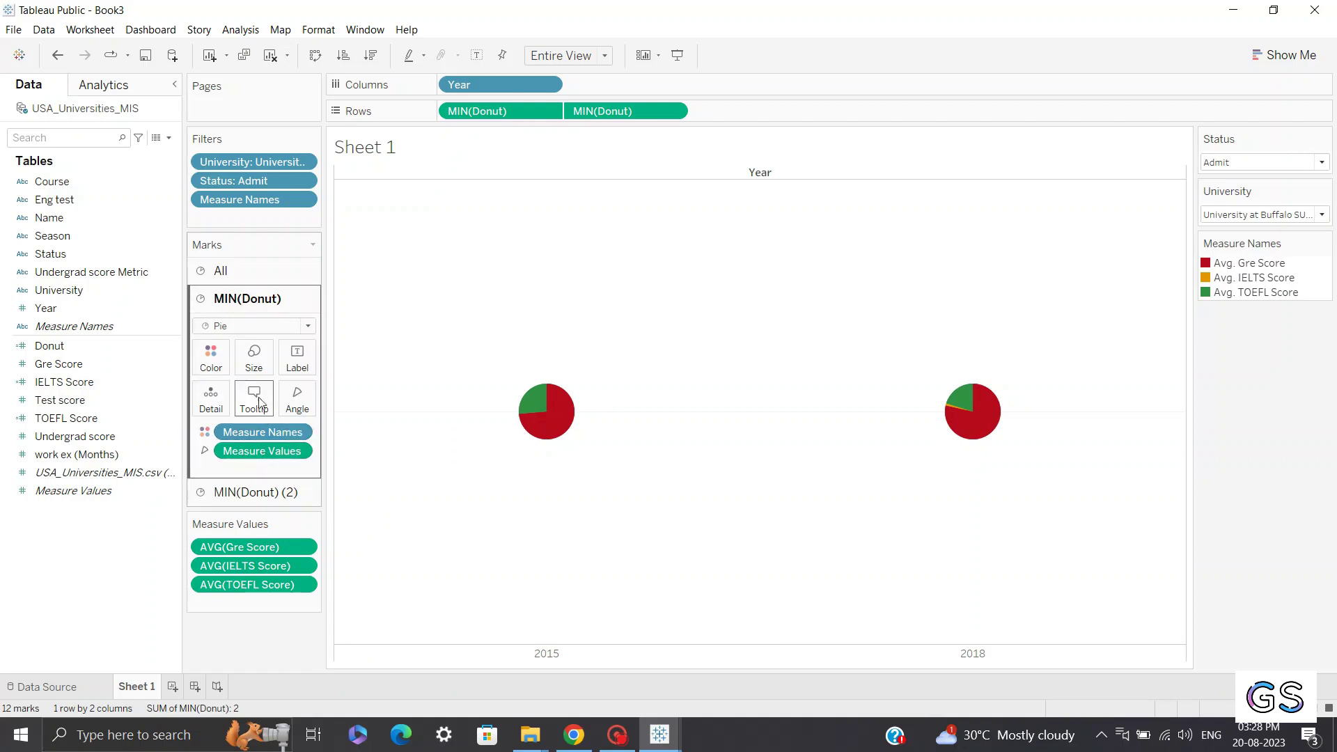
# Remove Measure Names and Measure Values from the second Donut measure's marks and color its circles white.
pyautogui.click(267, 492)
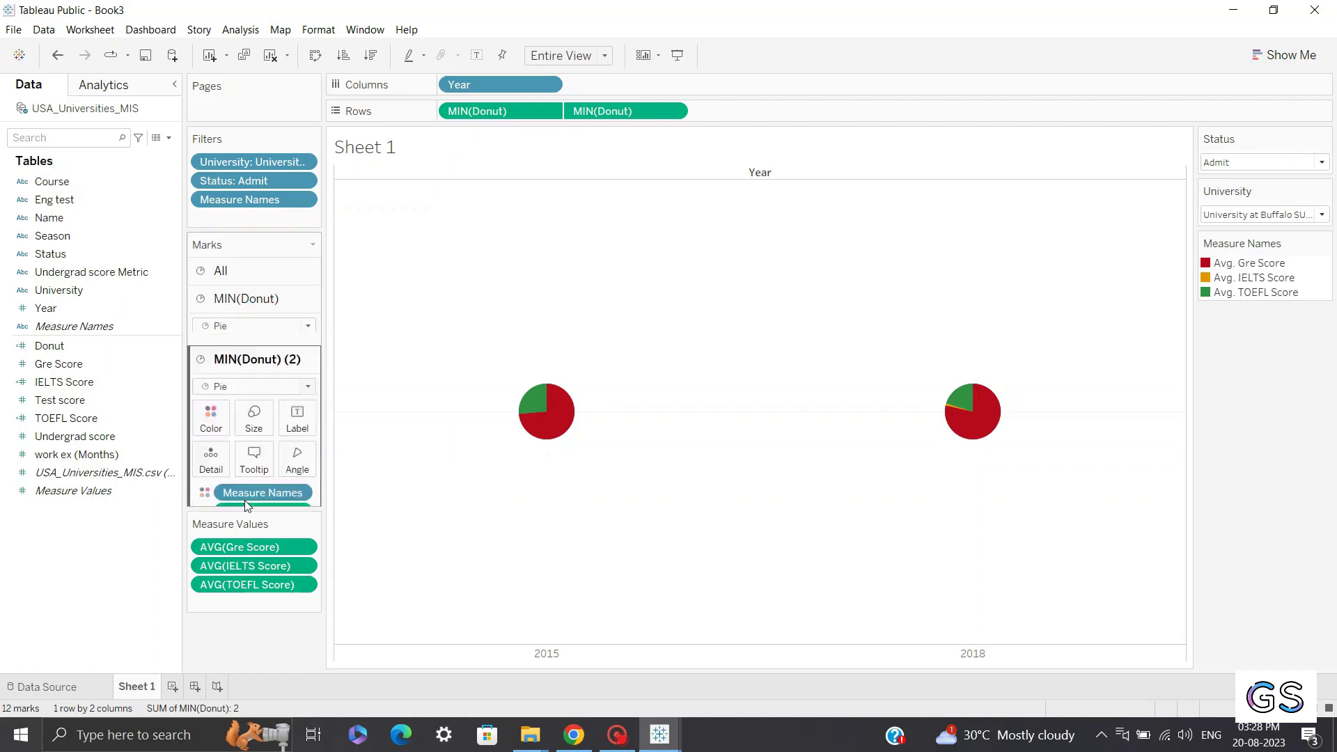
pyautogui.click(269, 299)
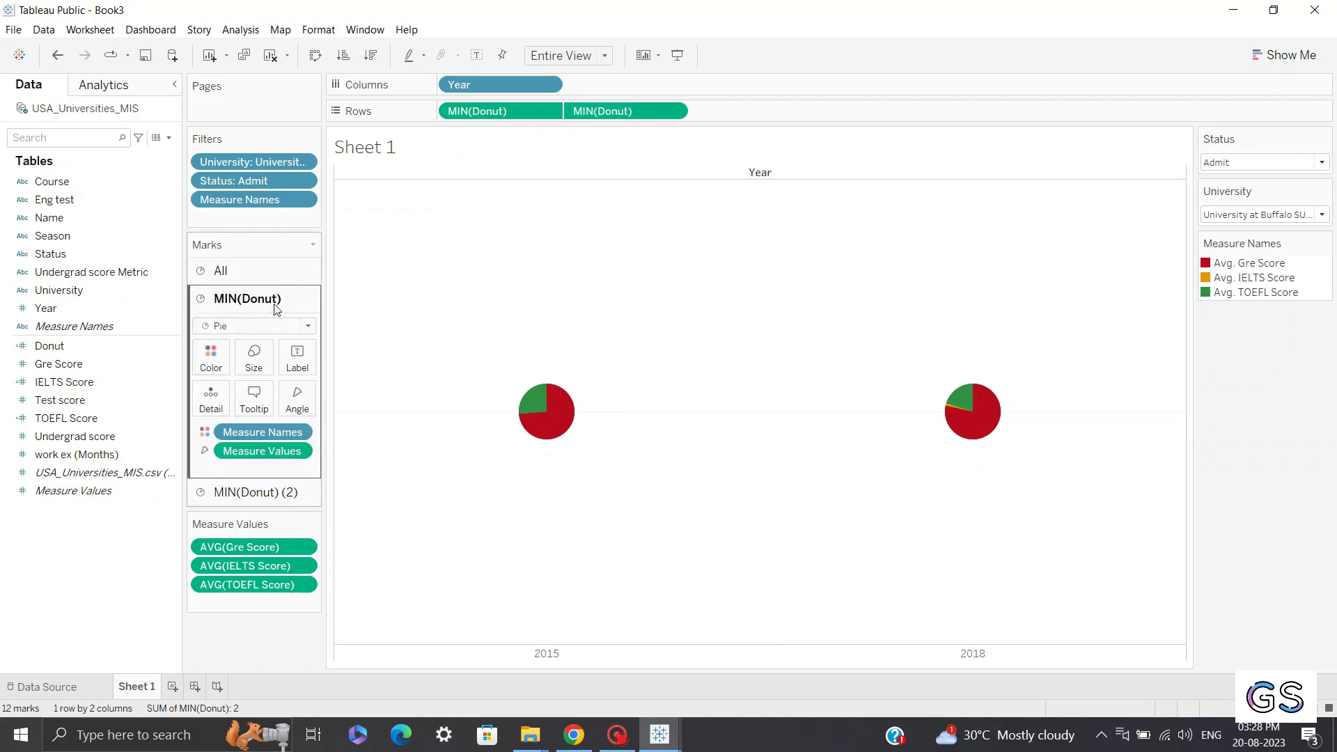
pyautogui.click(251, 492)
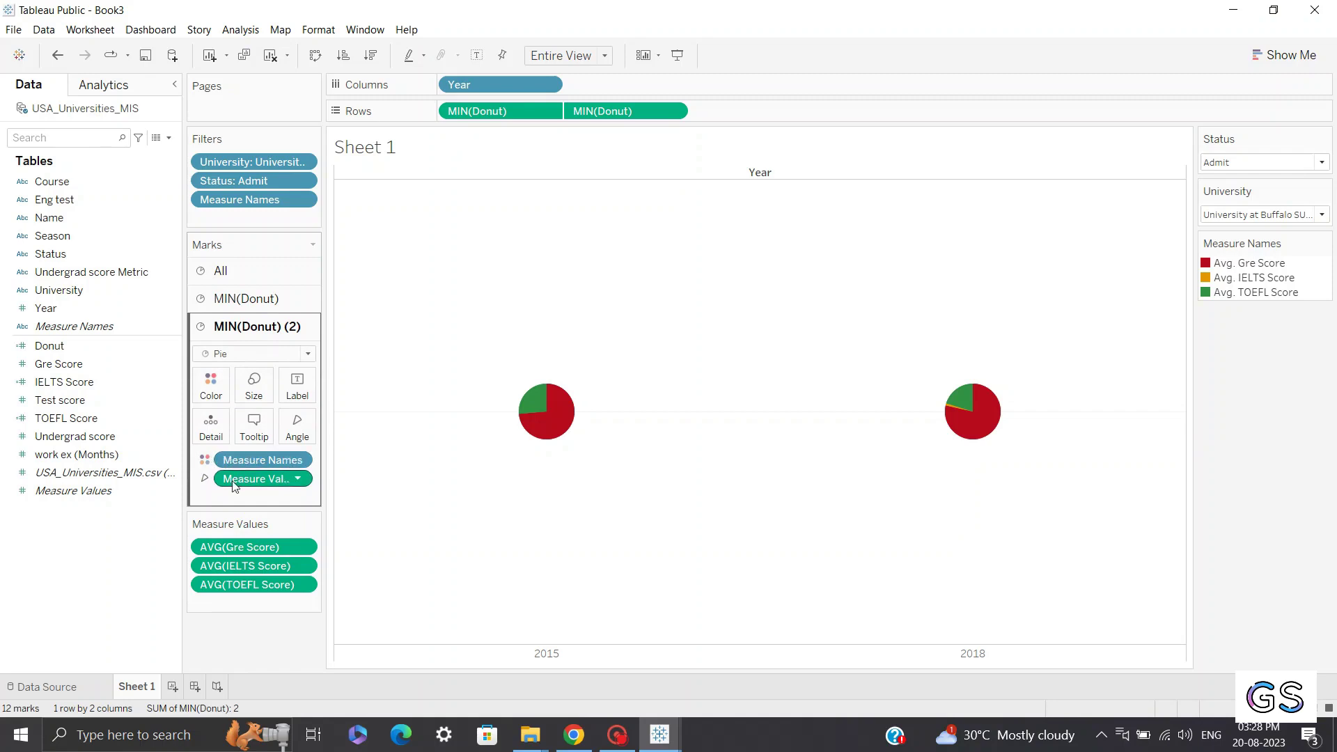
pyautogui.moveTo(249, 457); pyautogui.dragTo(177, 481)
pyautogui.moveTo(262, 460); pyautogui.dragTo(2, 499)
pyautogui.moveTo(536, 416)
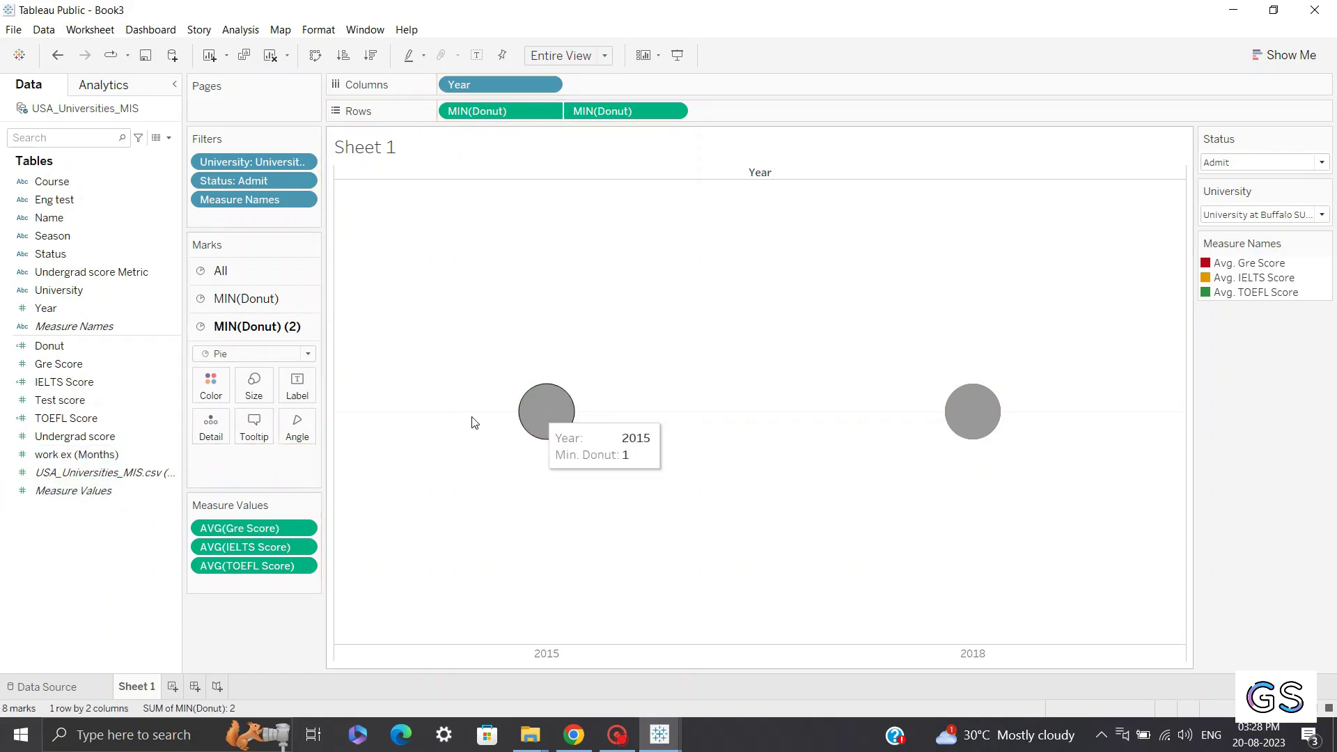
pyautogui.click(211, 385)
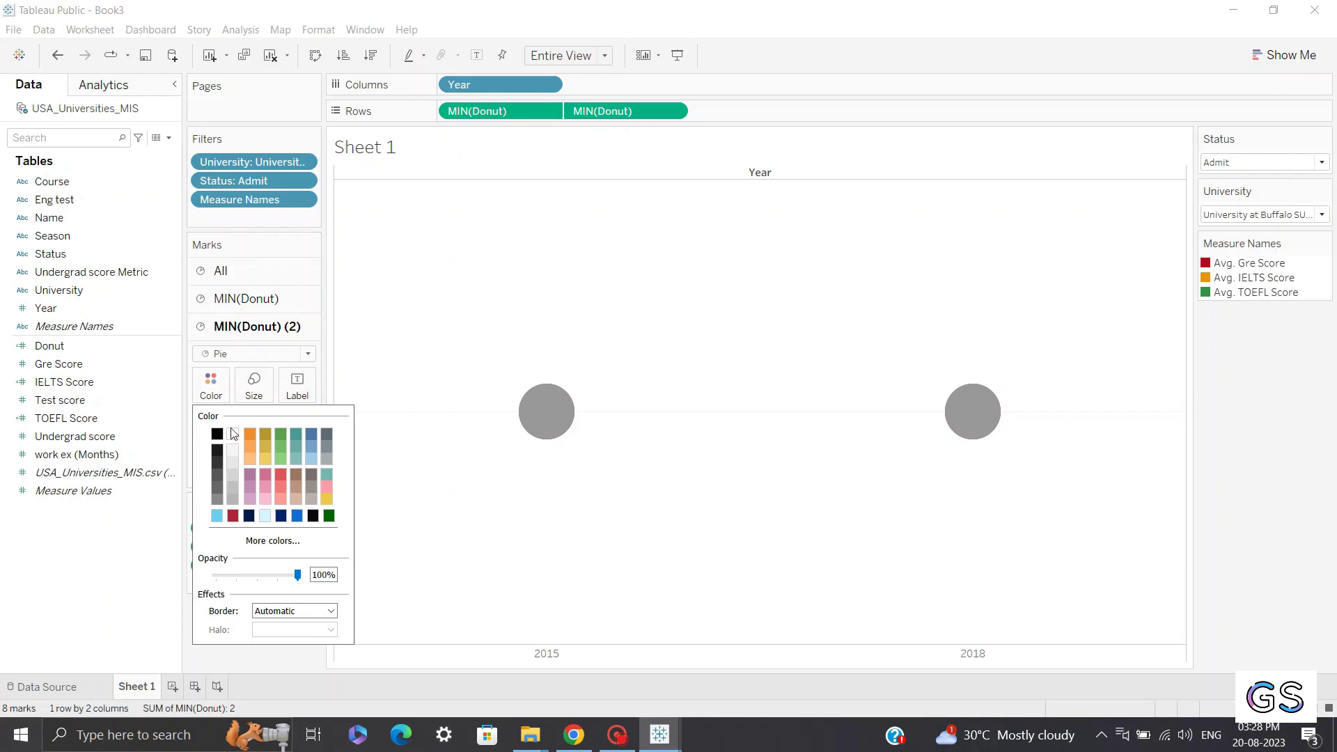
pyautogui.click(239, 432)
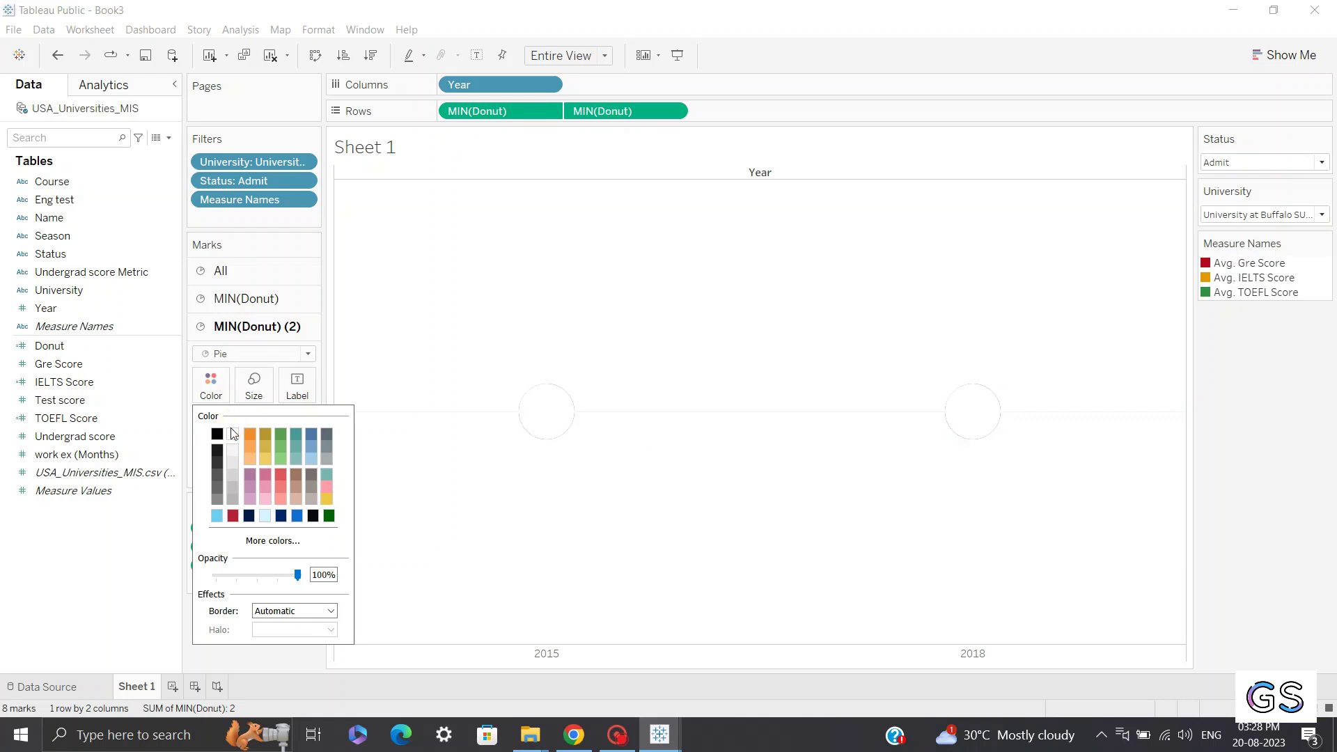
# Enlarge the first Donut measure's pies to about the middle of the size range so they form rings around the white circles.
pyautogui.click(257, 301)
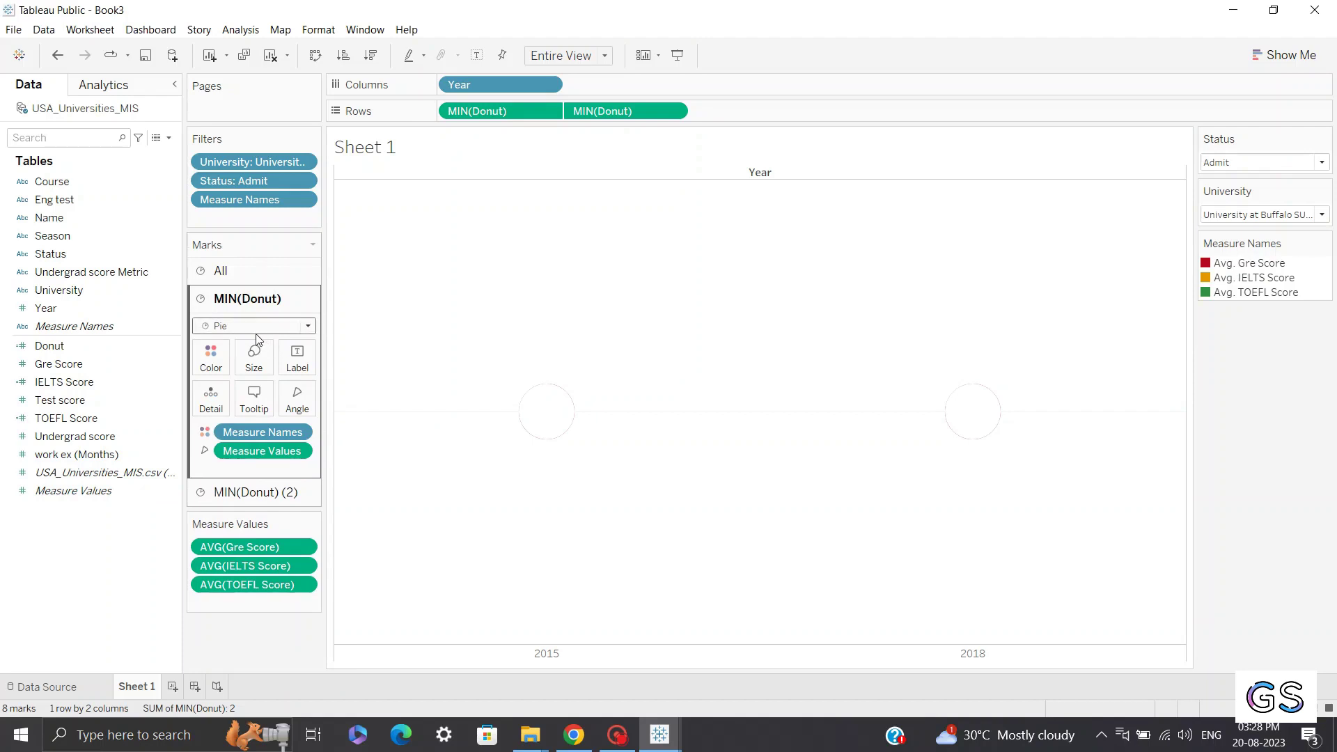
pyautogui.click(253, 357)
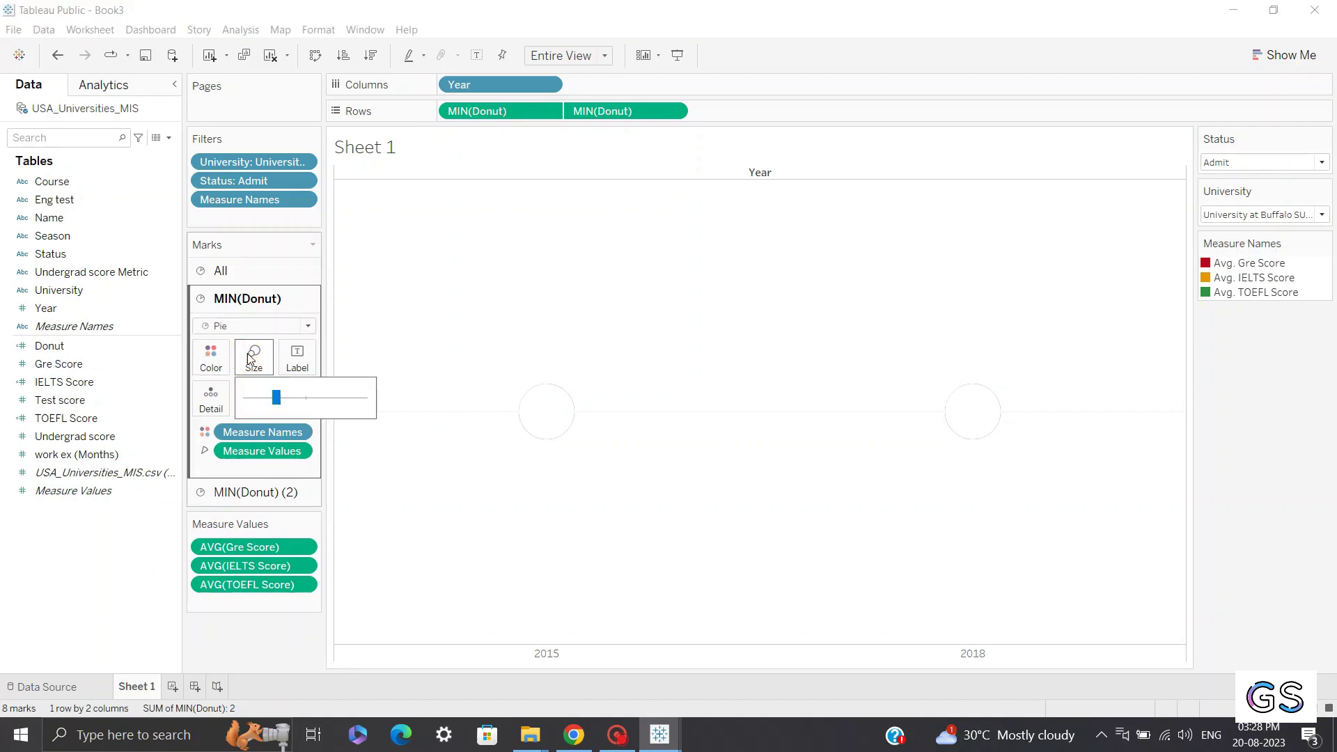
pyautogui.click(308, 399)
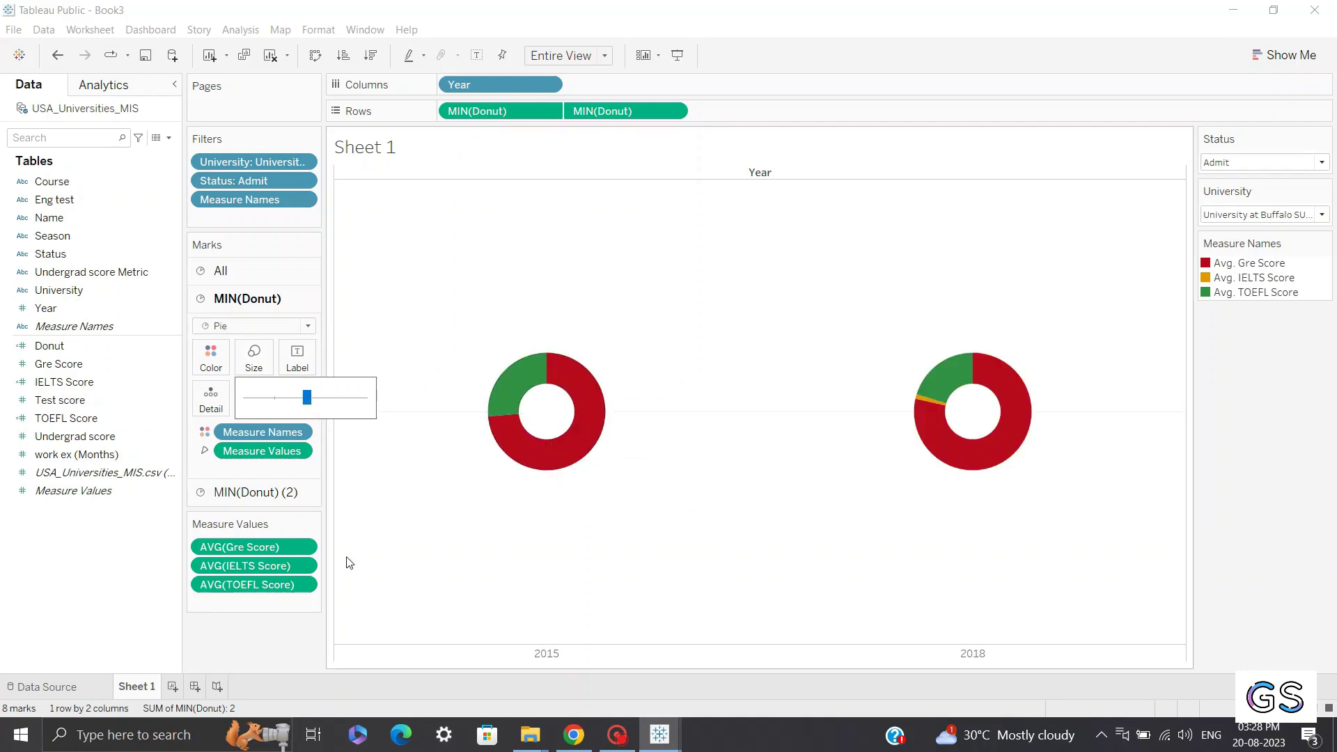
# Enlarge the first Donut measure's pies slightly and the second Donut measure's white circles to about mid-range, making the rings thinner.
pyautogui.click(319, 400)
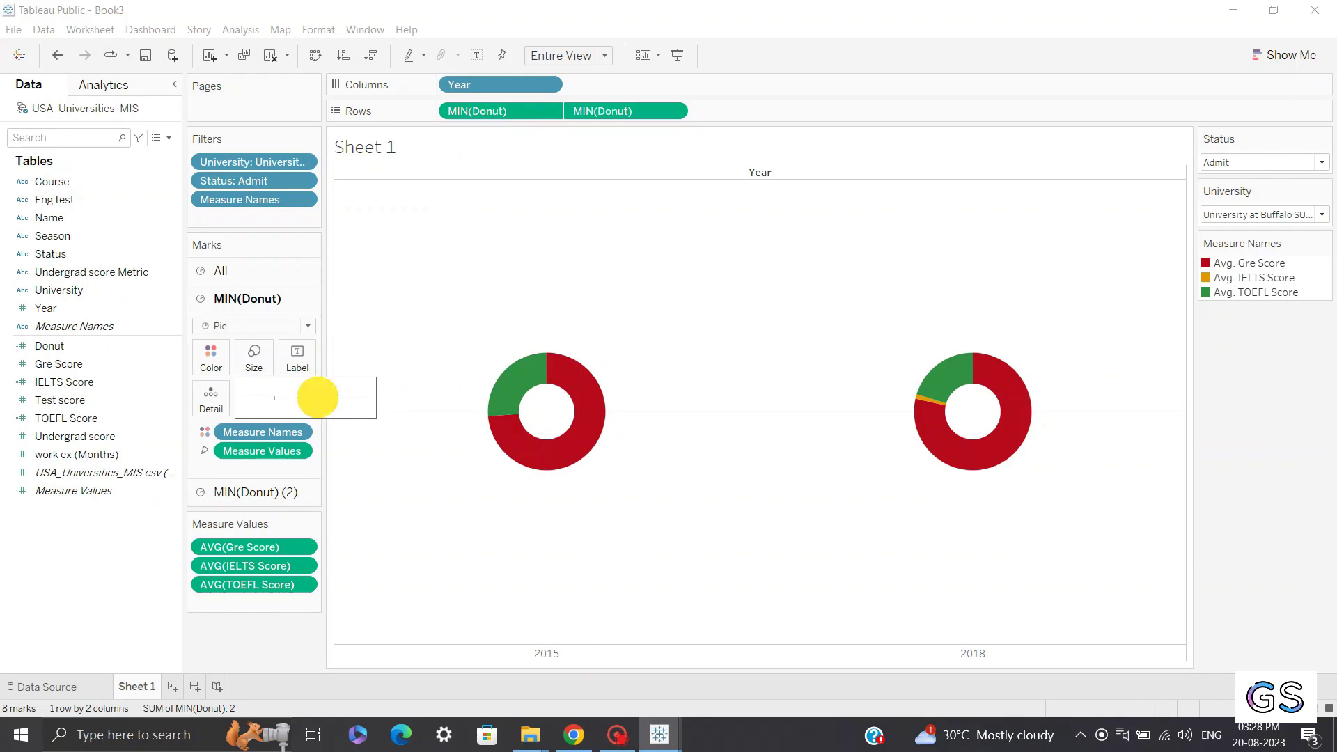
pyautogui.click(237, 492)
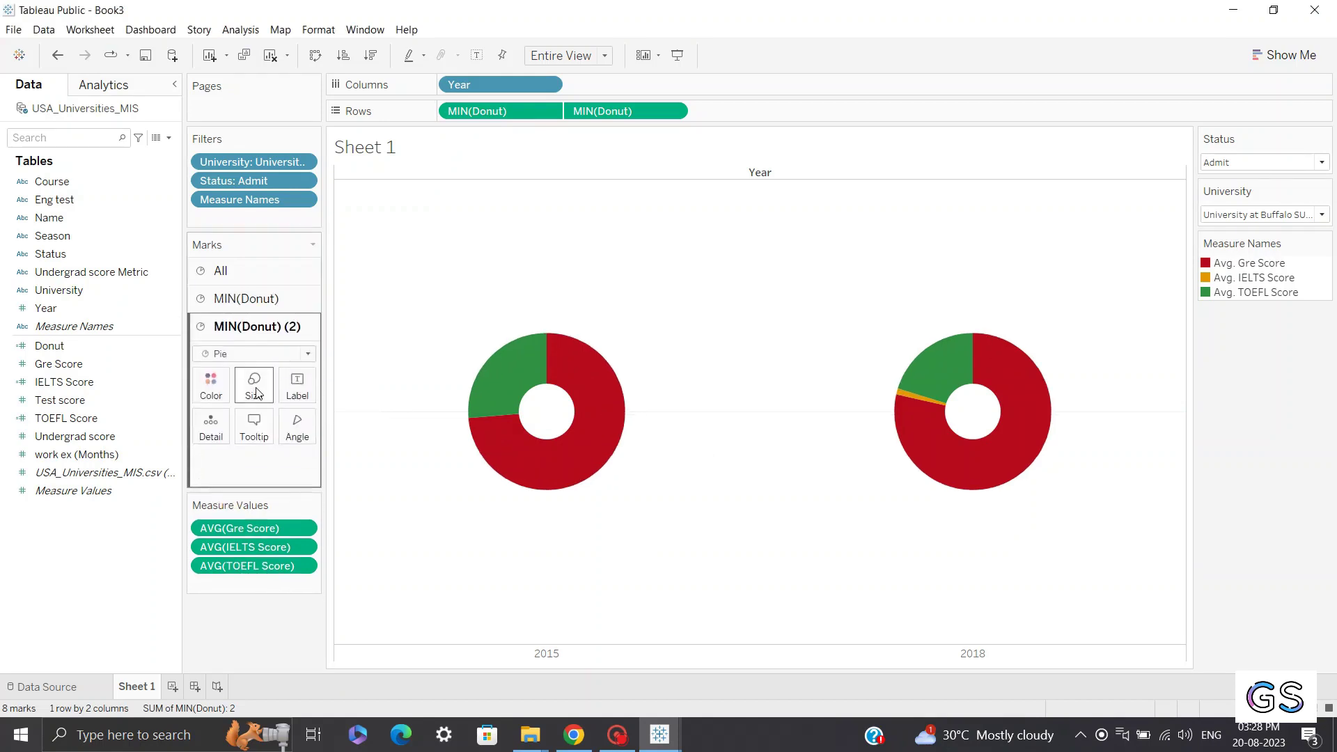
pyautogui.click(254, 390)
pyautogui.click(305, 425)
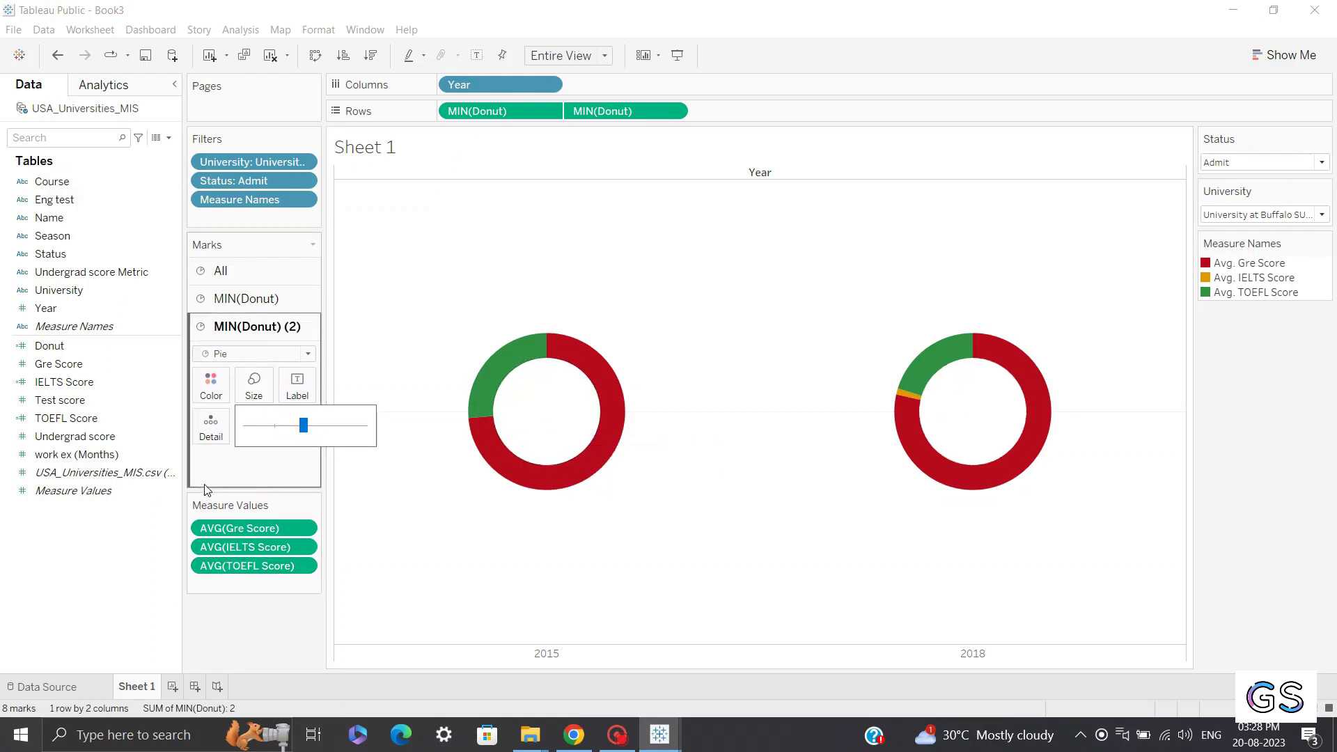
pyautogui.click(96, 594)
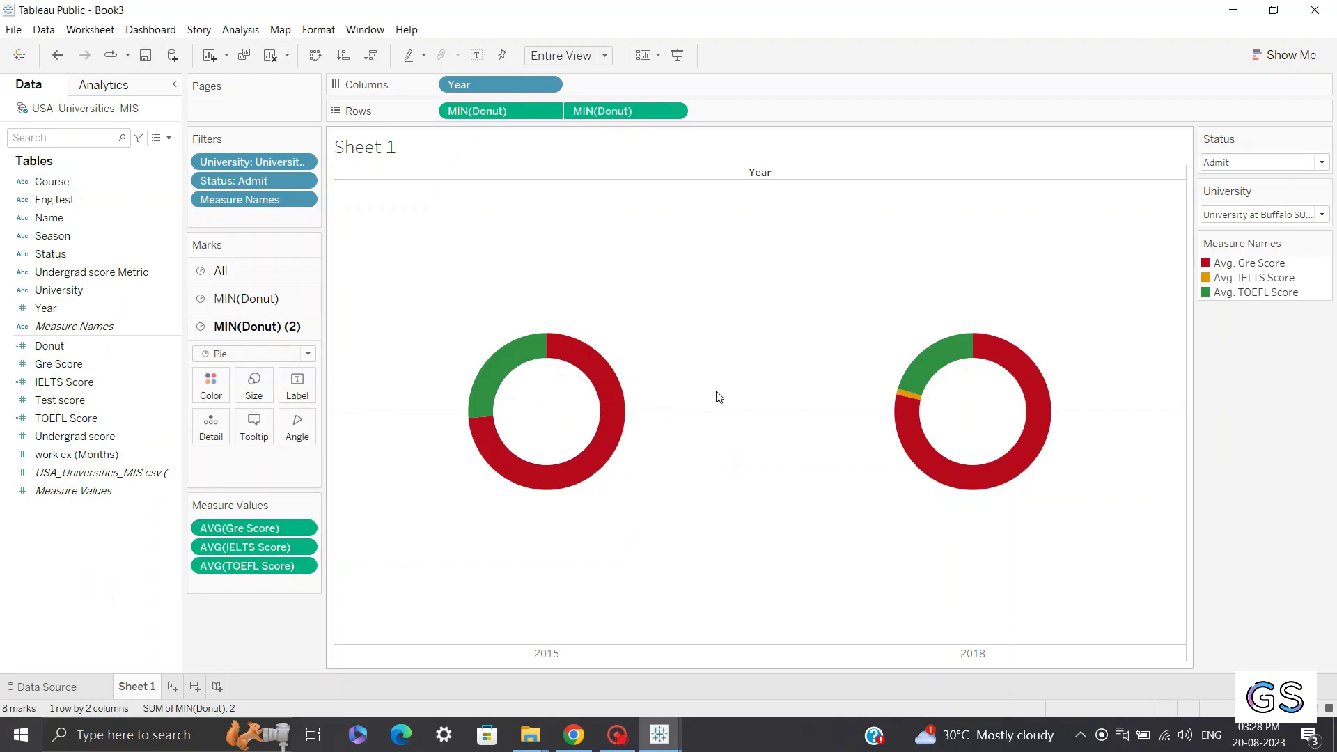
# Set the row grid lines to None in the worksheet's line formatting and close the formatting options.
pyautogui.rightClick(740, 357)
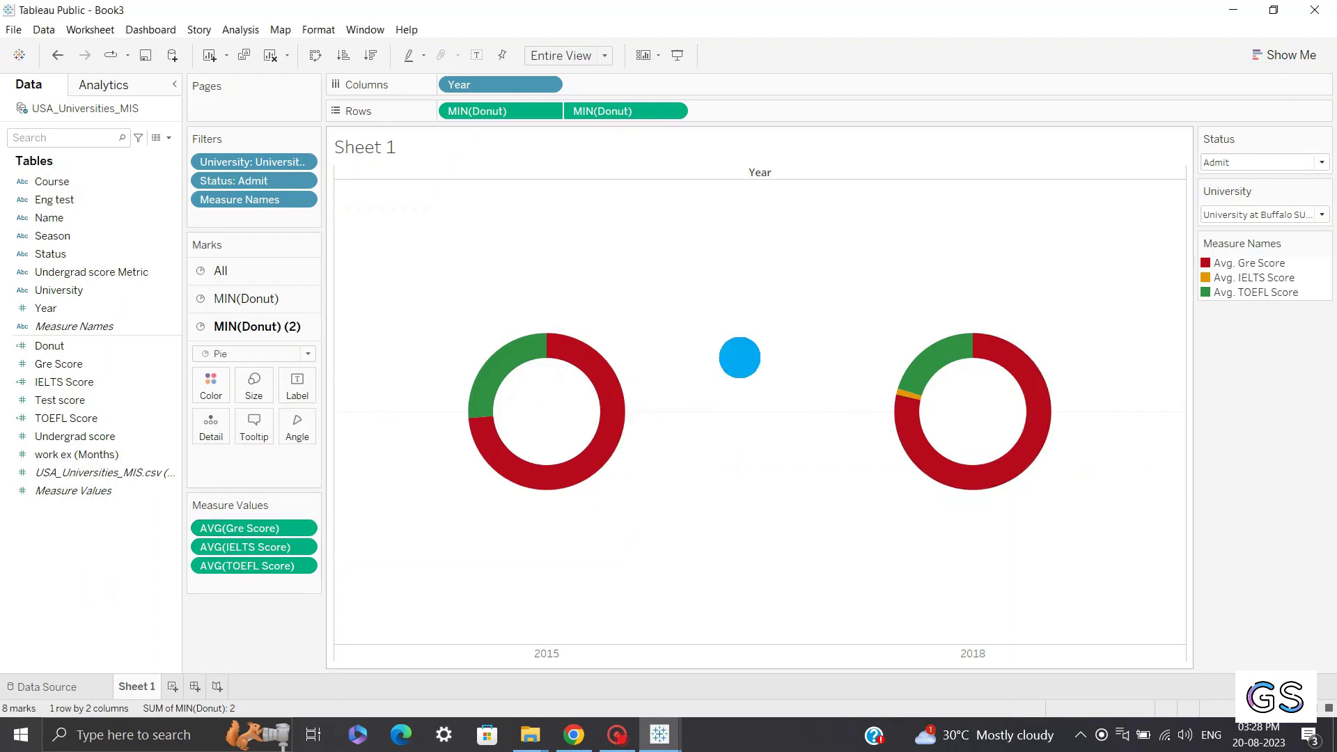
pyautogui.click(781, 426)
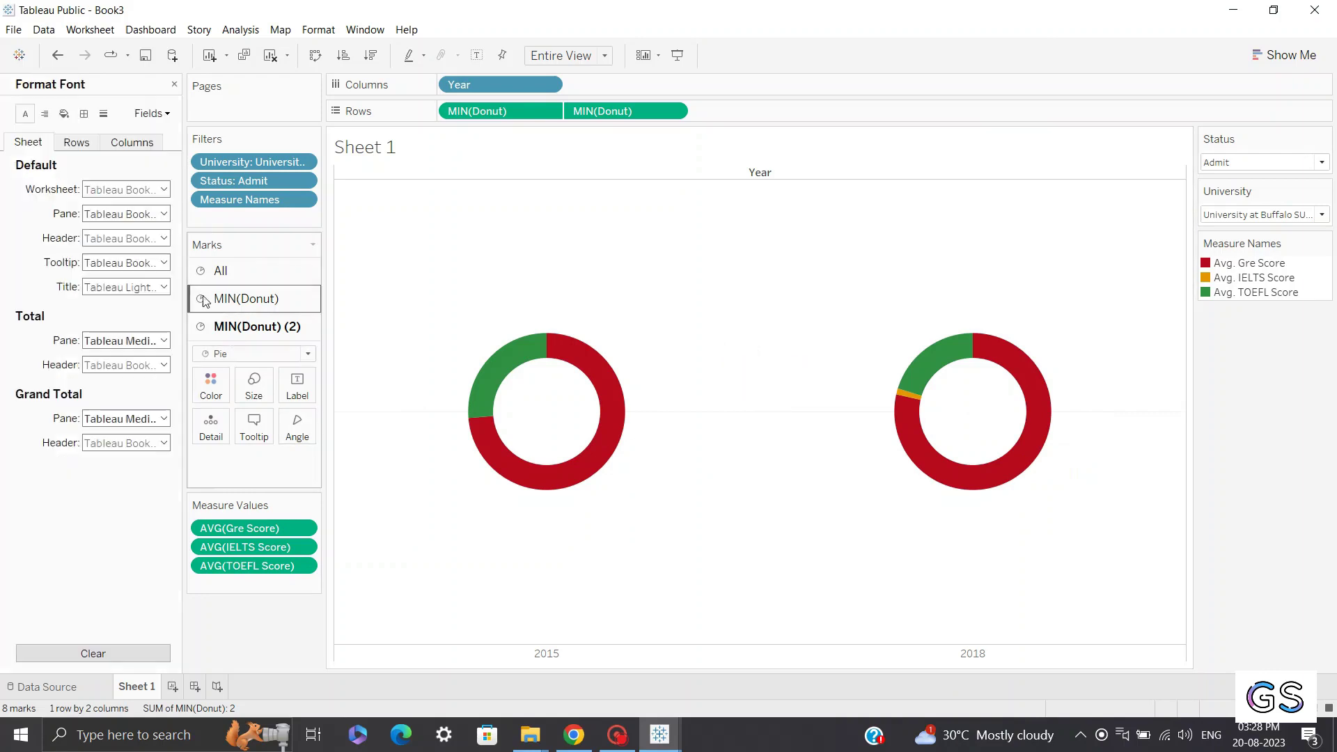
pyautogui.click(107, 115)
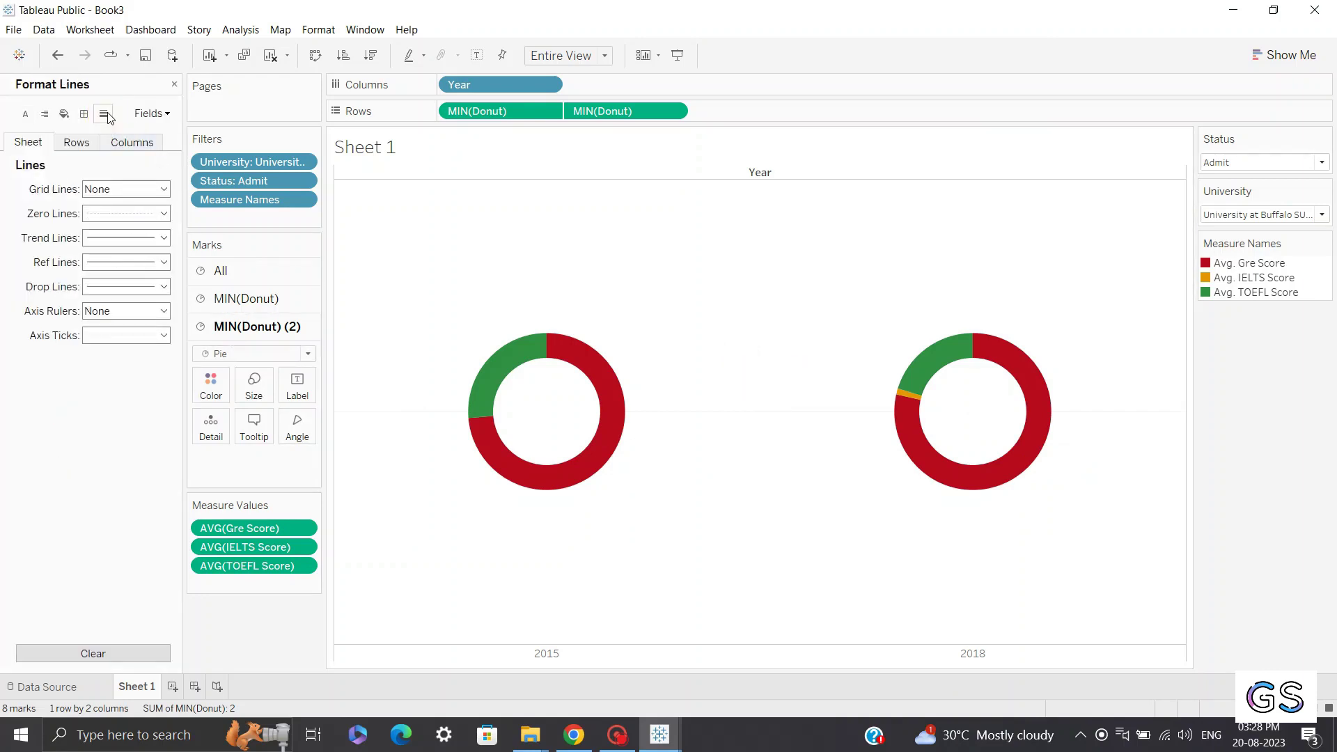
pyautogui.click(78, 143)
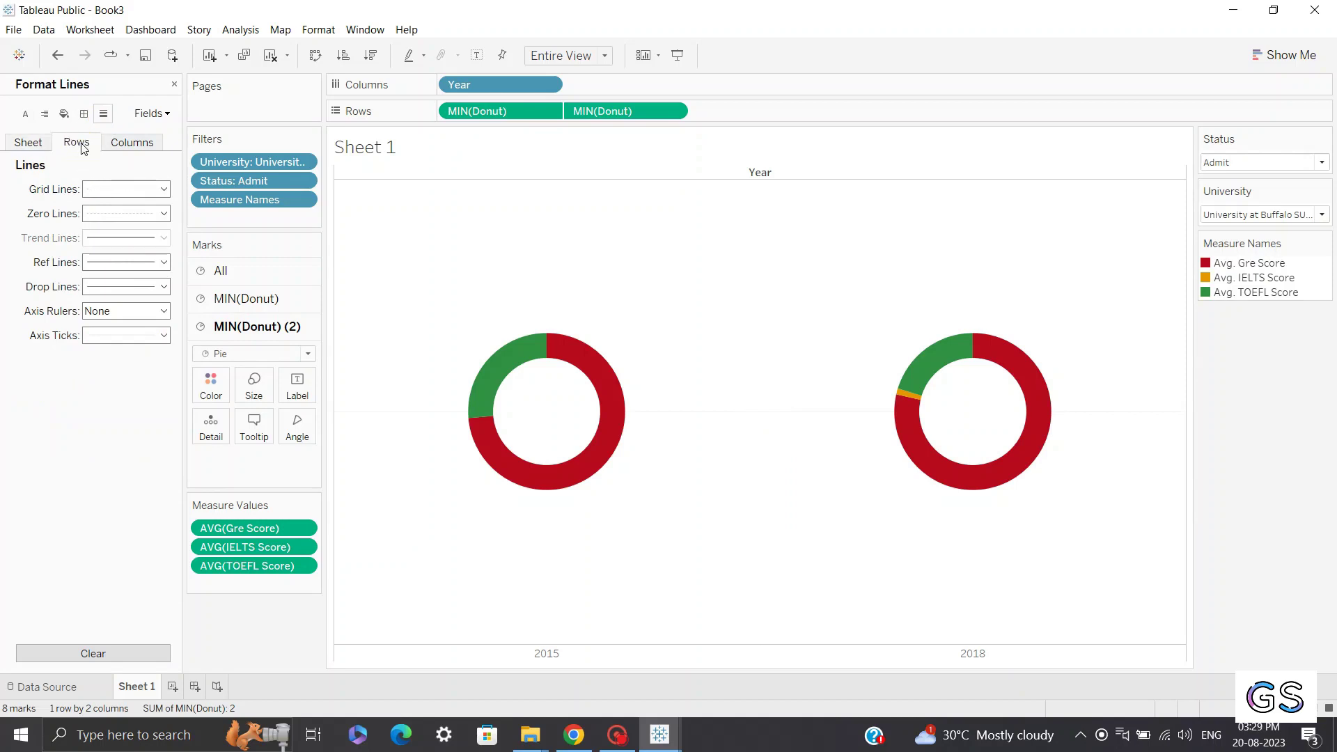
pyautogui.click(101, 186)
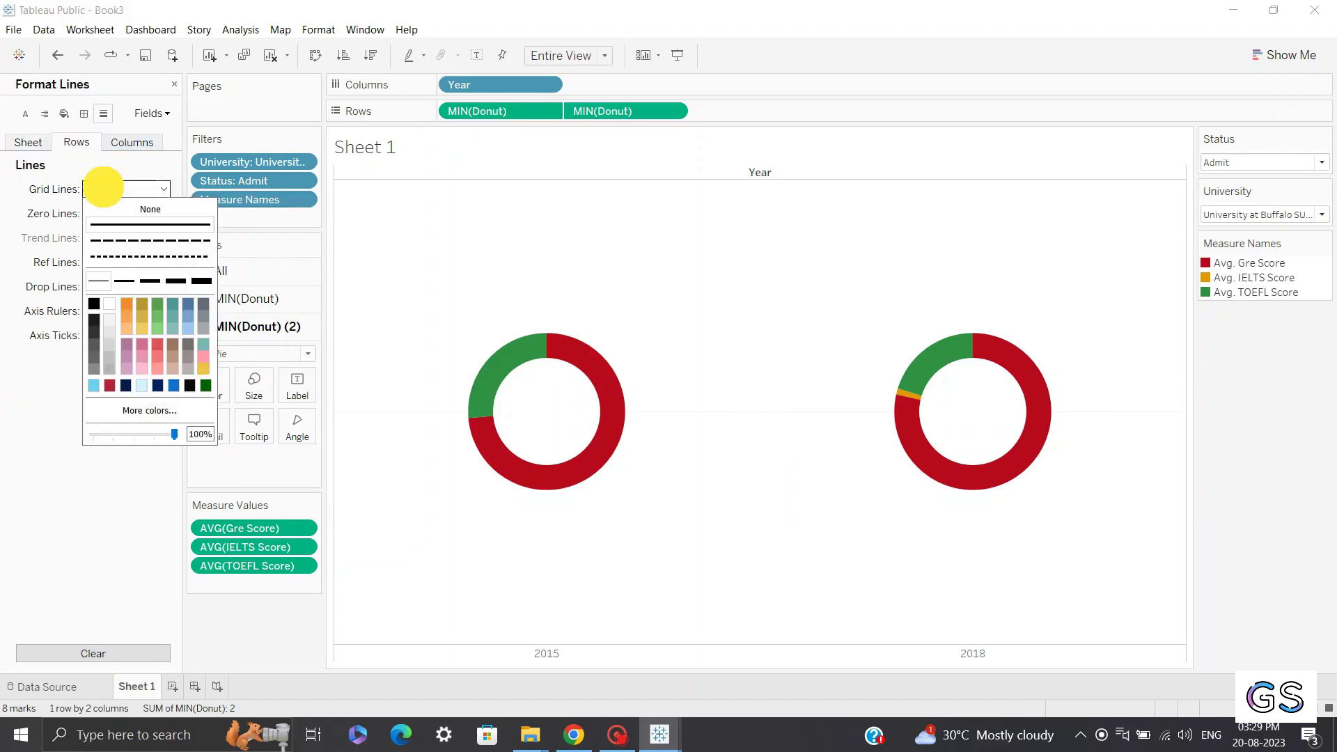
pyautogui.click(135, 211)
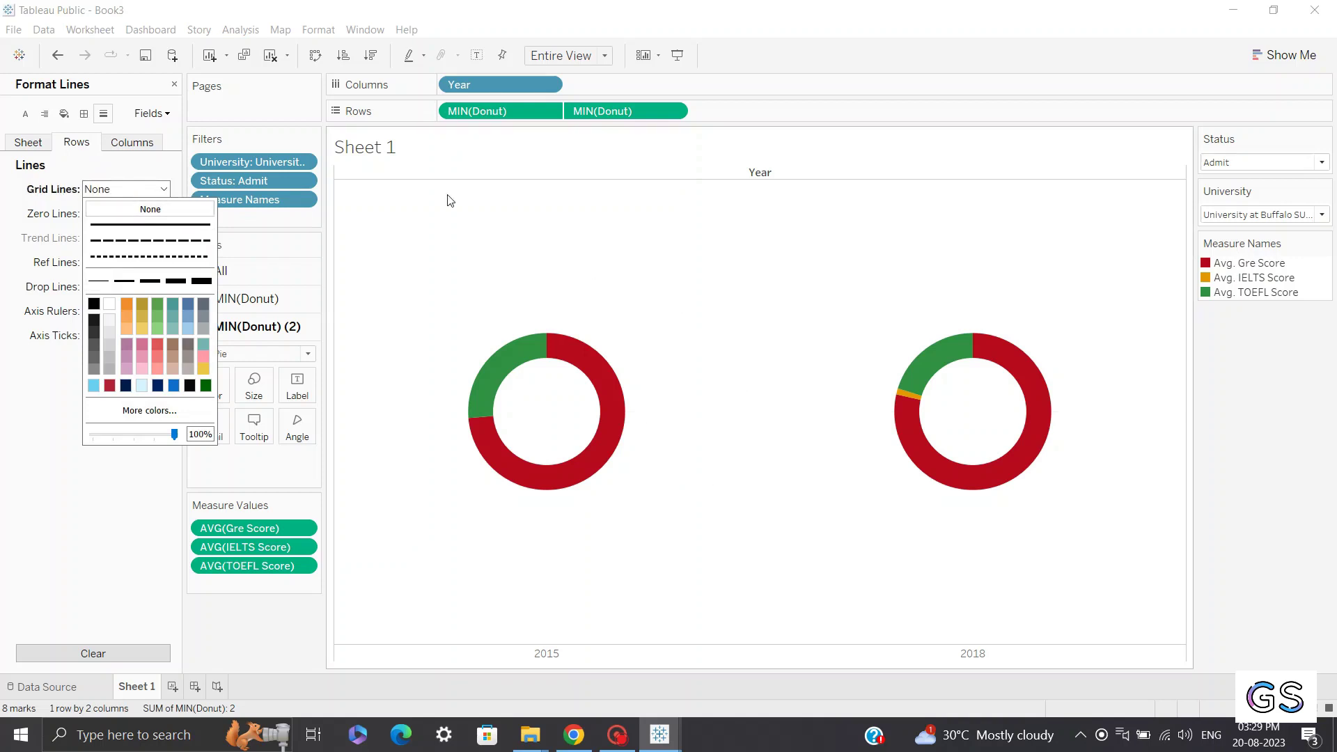
pyautogui.click(174, 84)
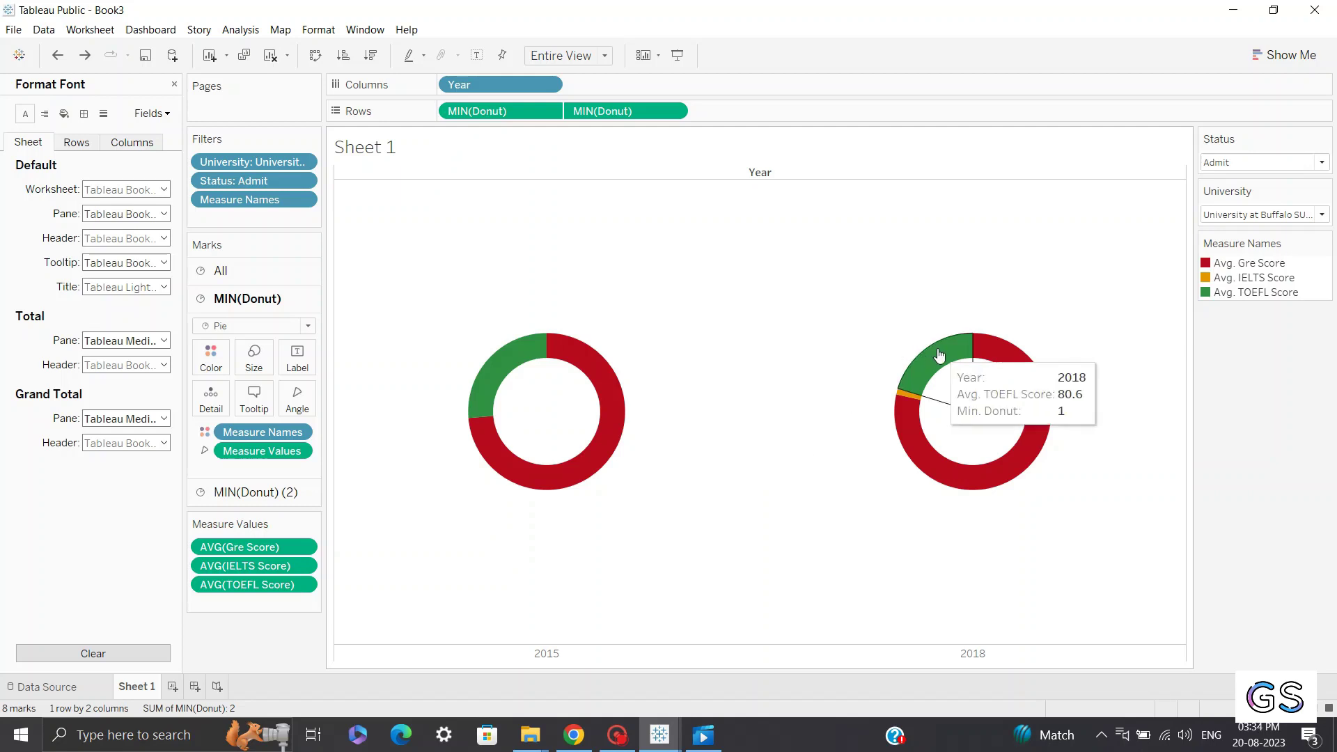
pyautogui.moveTo(920, 404)
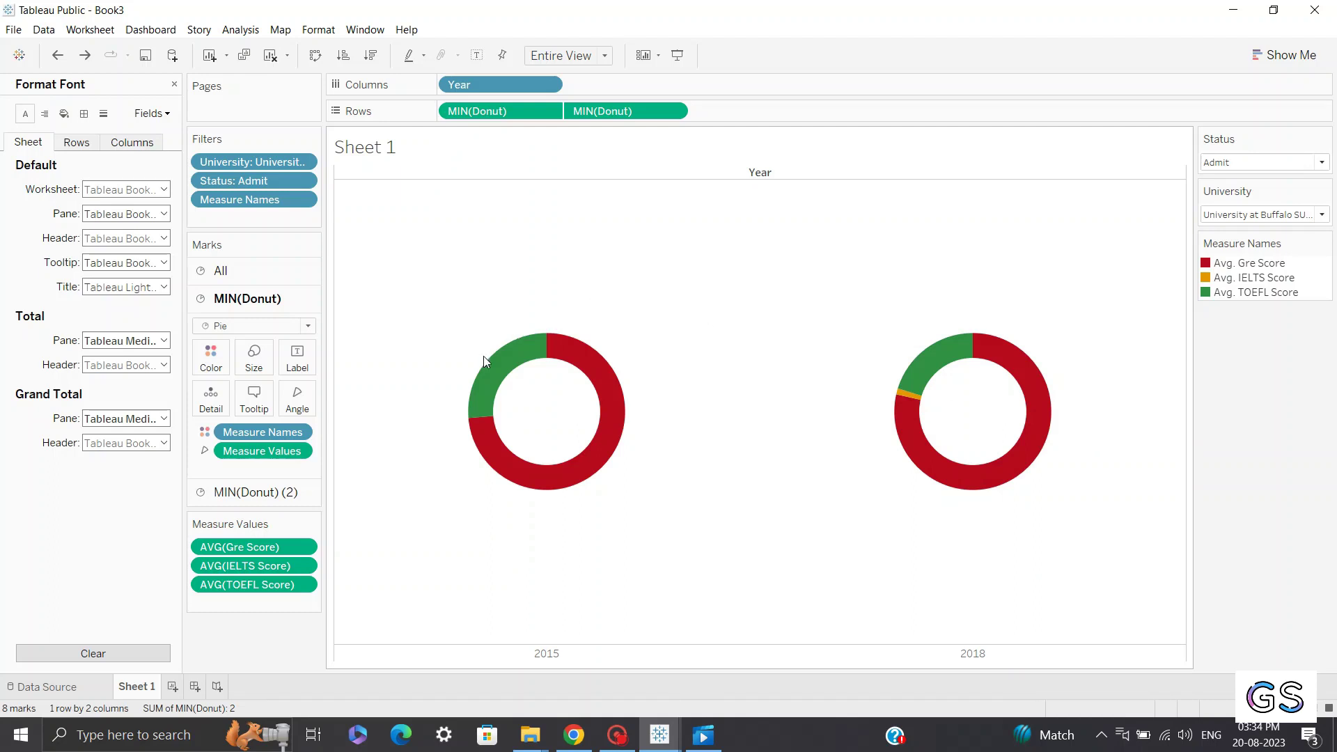
pyautogui.click(174, 85)
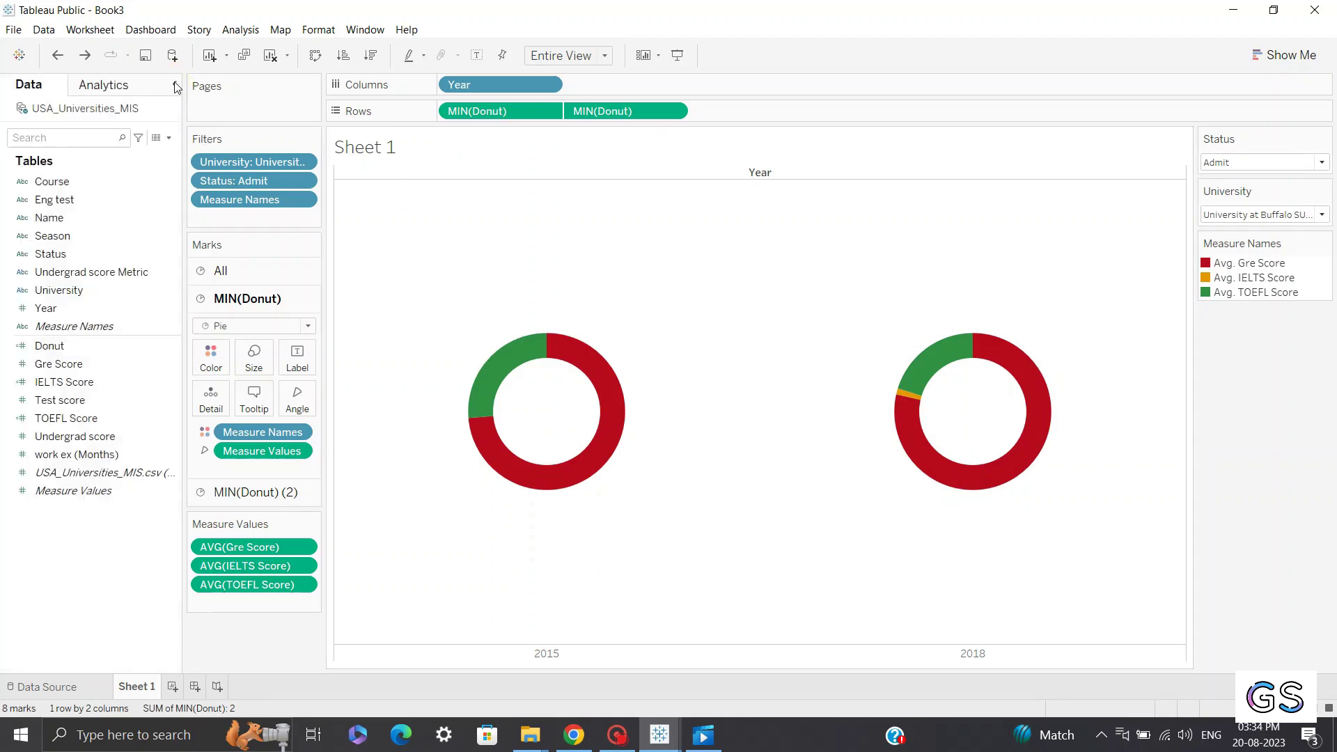
# Label the second Donut measure's marks with the count of USA_Universities_MIS.csv.
pyautogui.click(75, 473)
pyautogui.click(230, 492)
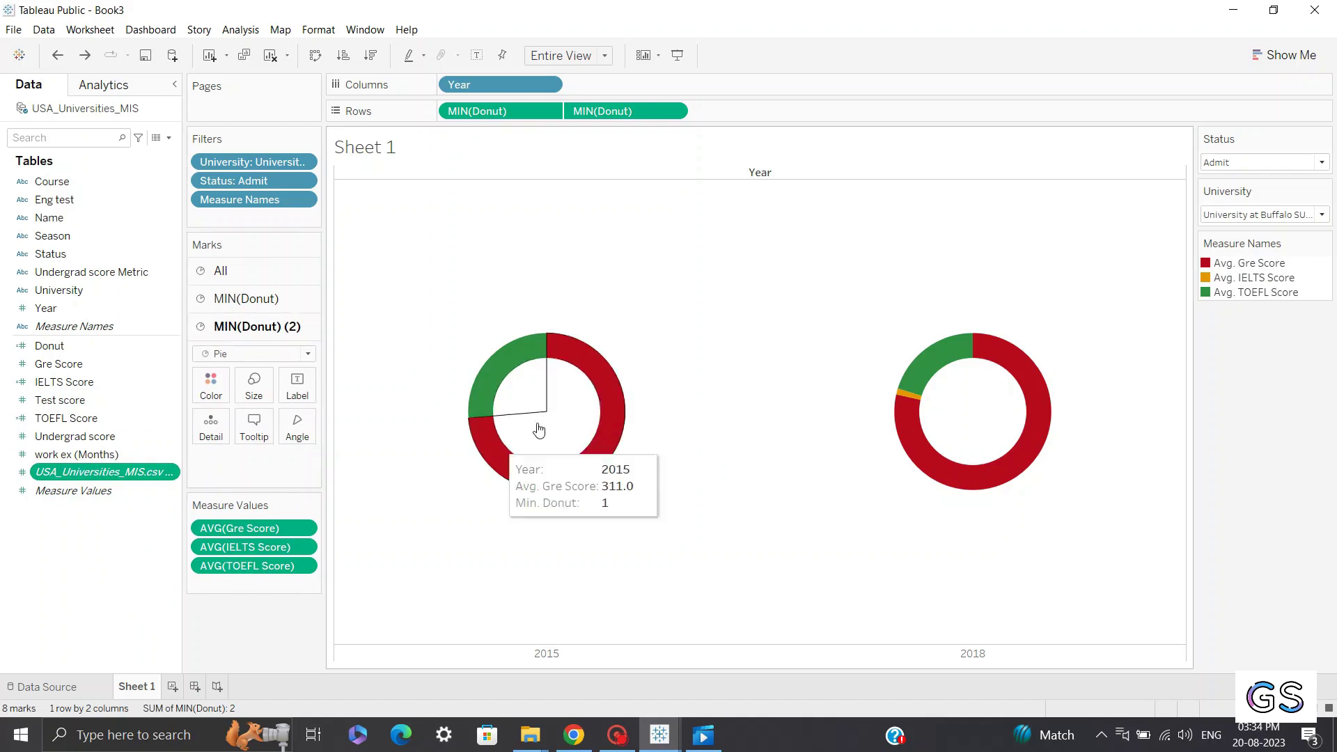
pyautogui.moveTo(80, 474); pyautogui.dragTo(304, 402)
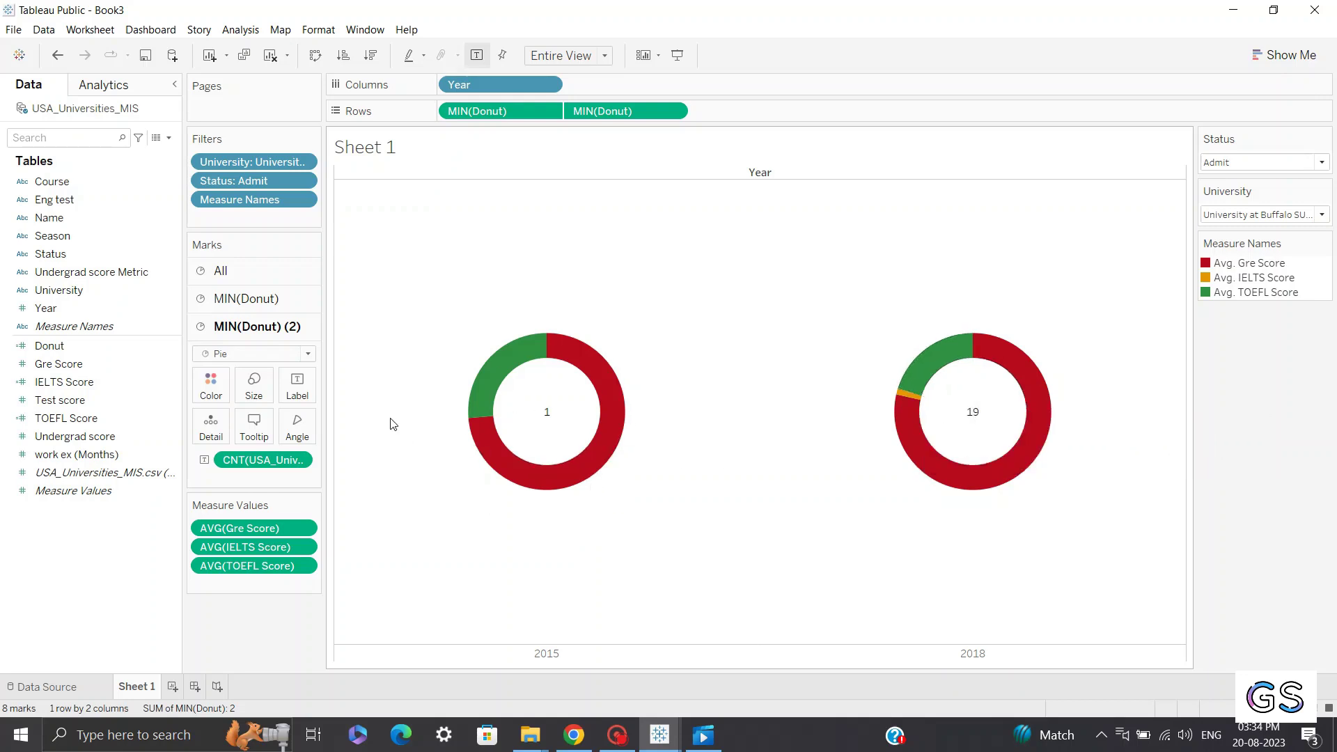
# Add the line "No. of Records:" above the count in the second Donut measure's label text.
pyautogui.click(301, 394)
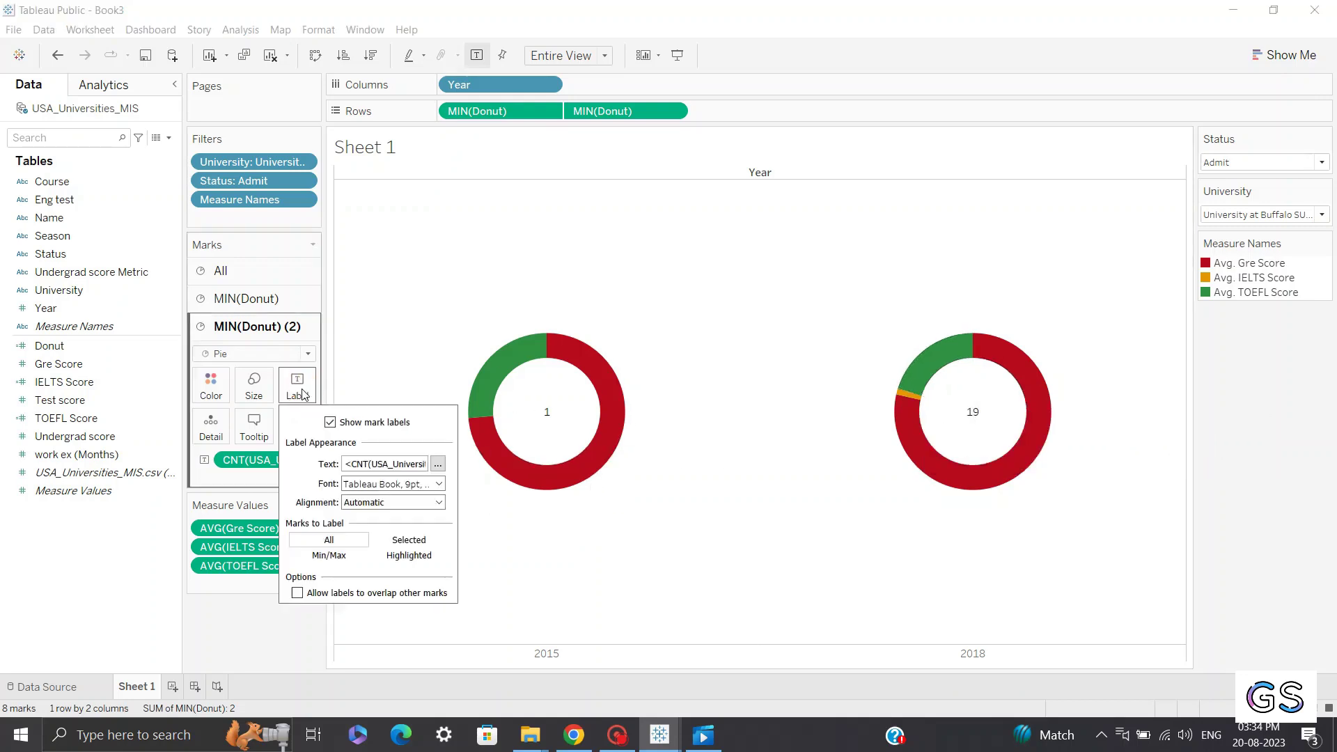
pyautogui.click(437, 463)
pyautogui.press('Return')
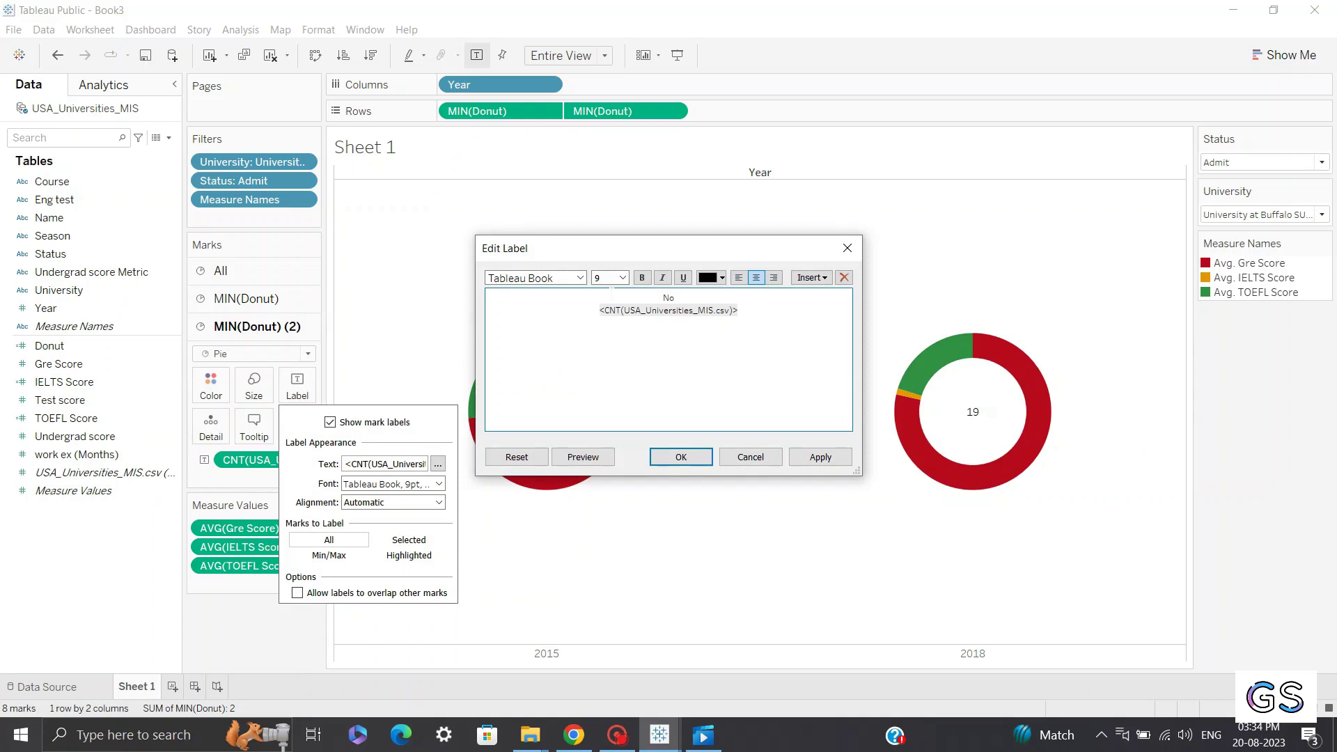
pyautogui.write('No. of Records:')
# Make the record count field in the donut center label bold and apply the label changes.
pyautogui.moveTo(699, 298); pyautogui.dragTo(636, 298)
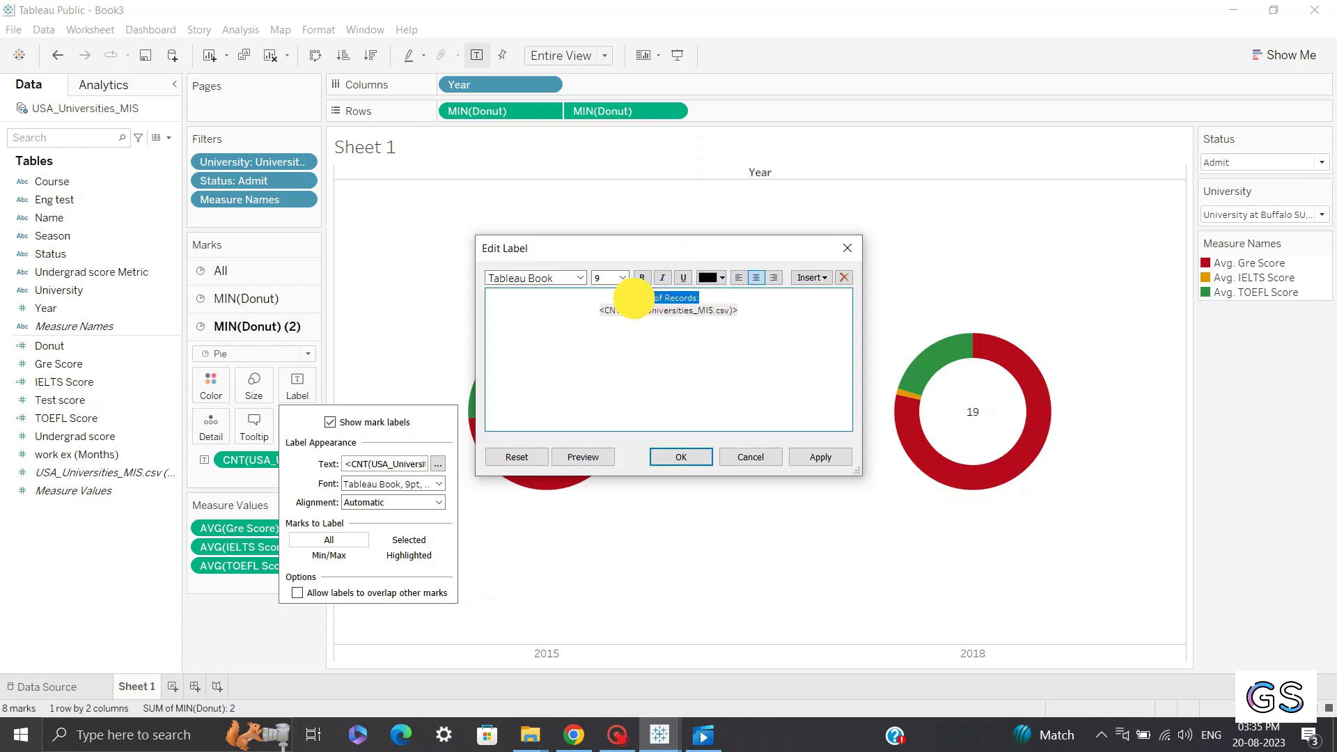
pyautogui.click(619, 278)
pyautogui.click(608, 278)
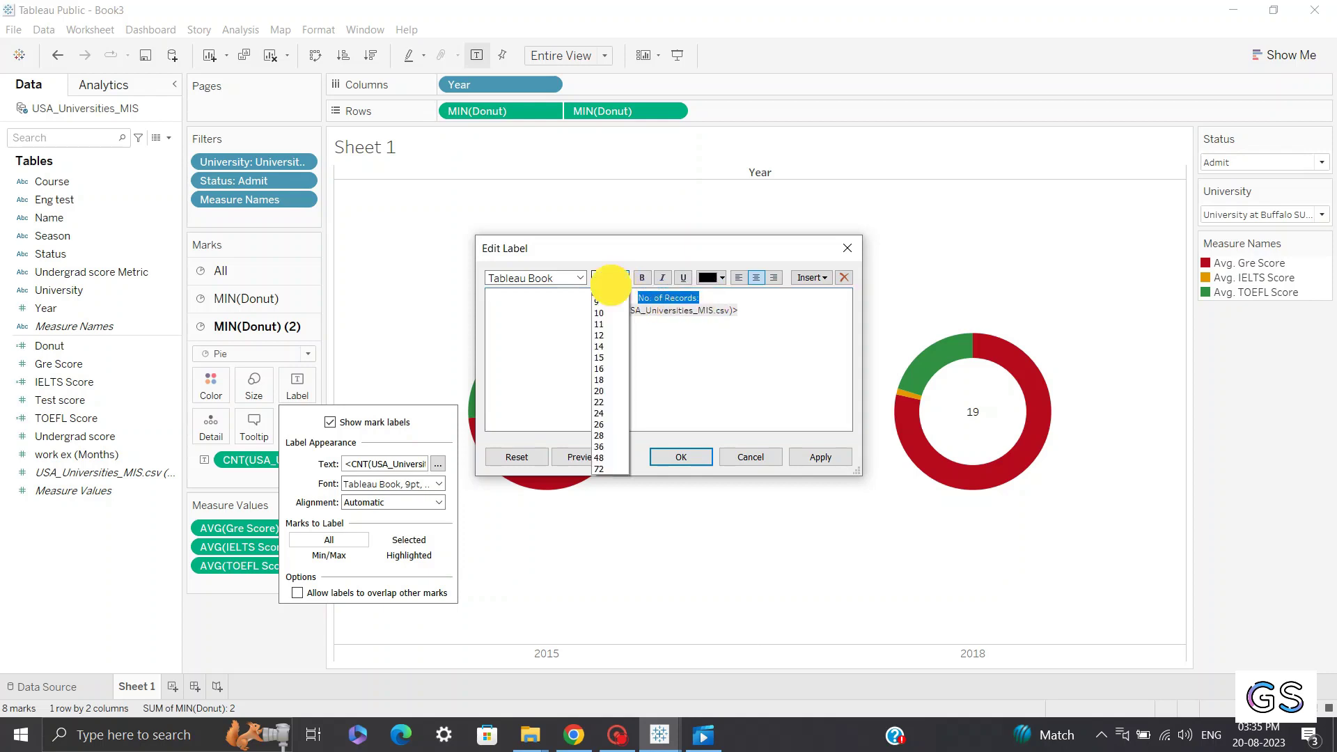
pyautogui.doubleClick(654, 310)
pyautogui.click(643, 278)
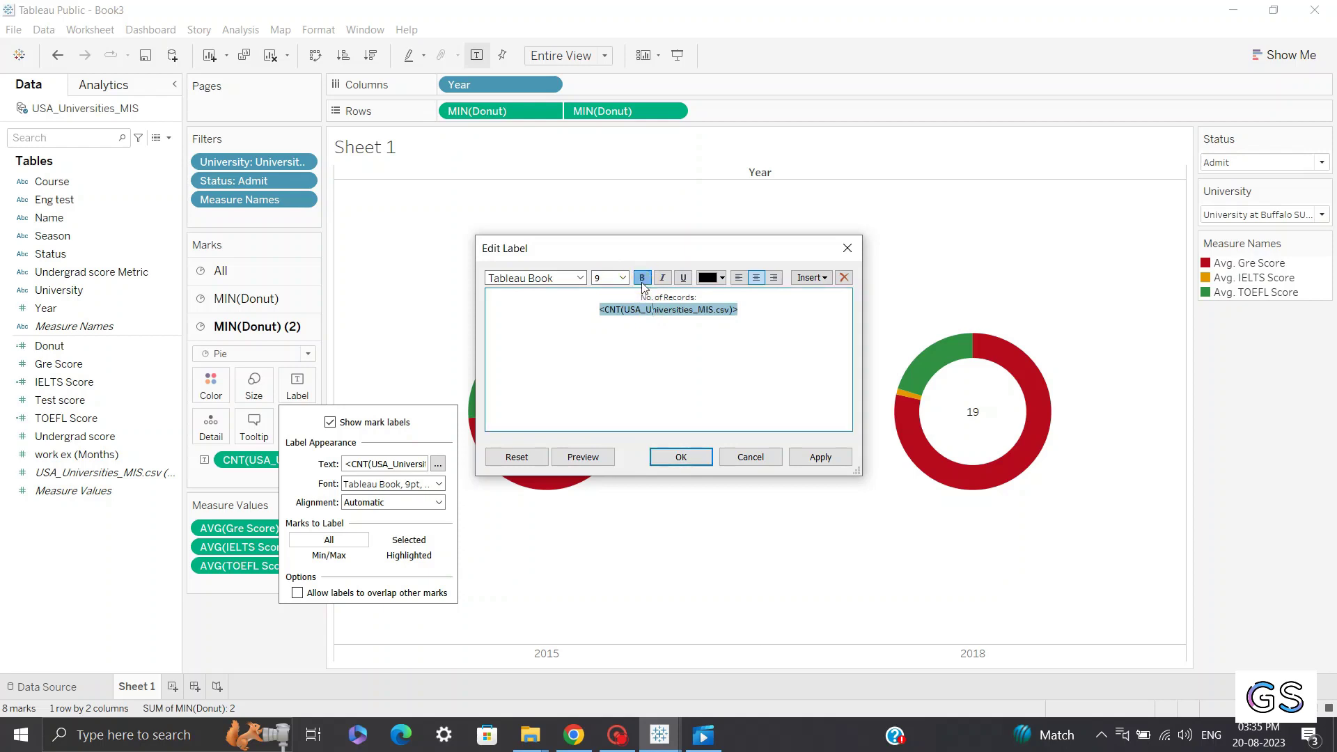
pyautogui.click(801, 462)
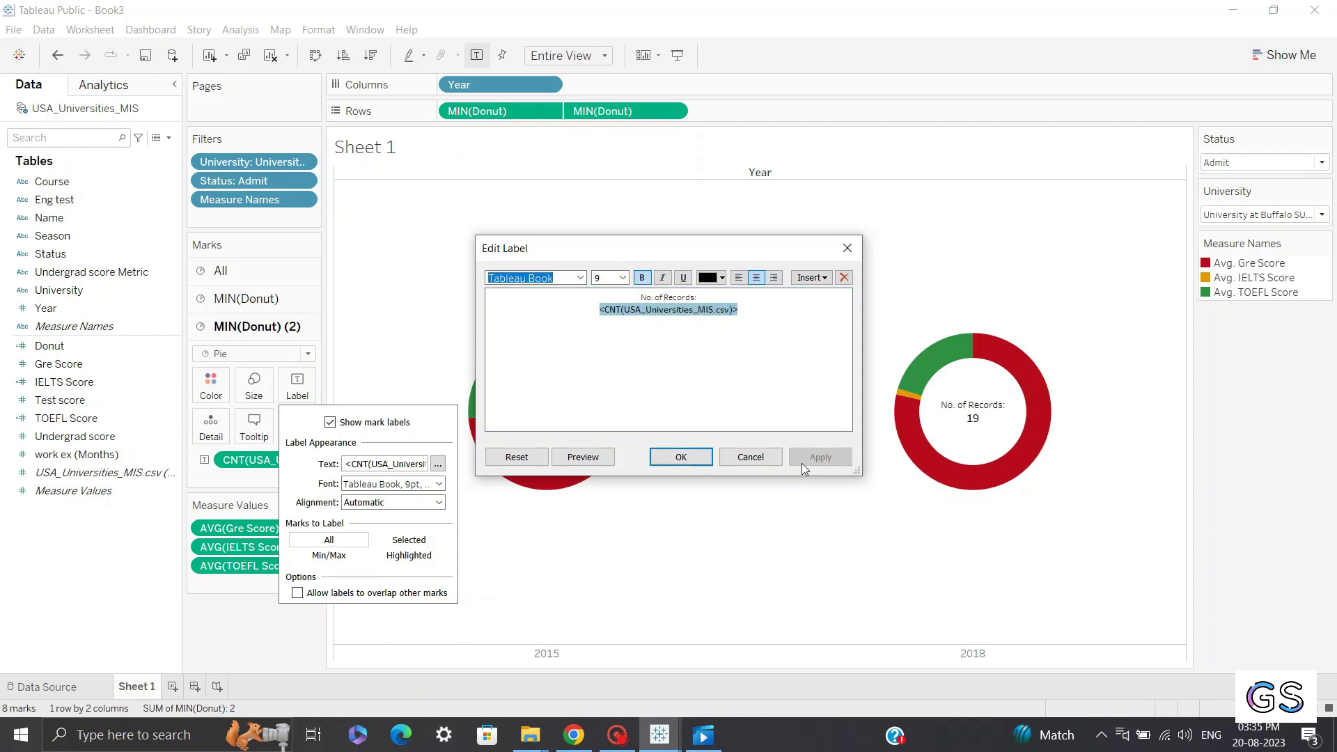
pyautogui.click(682, 457)
pyautogui.click(650, 500)
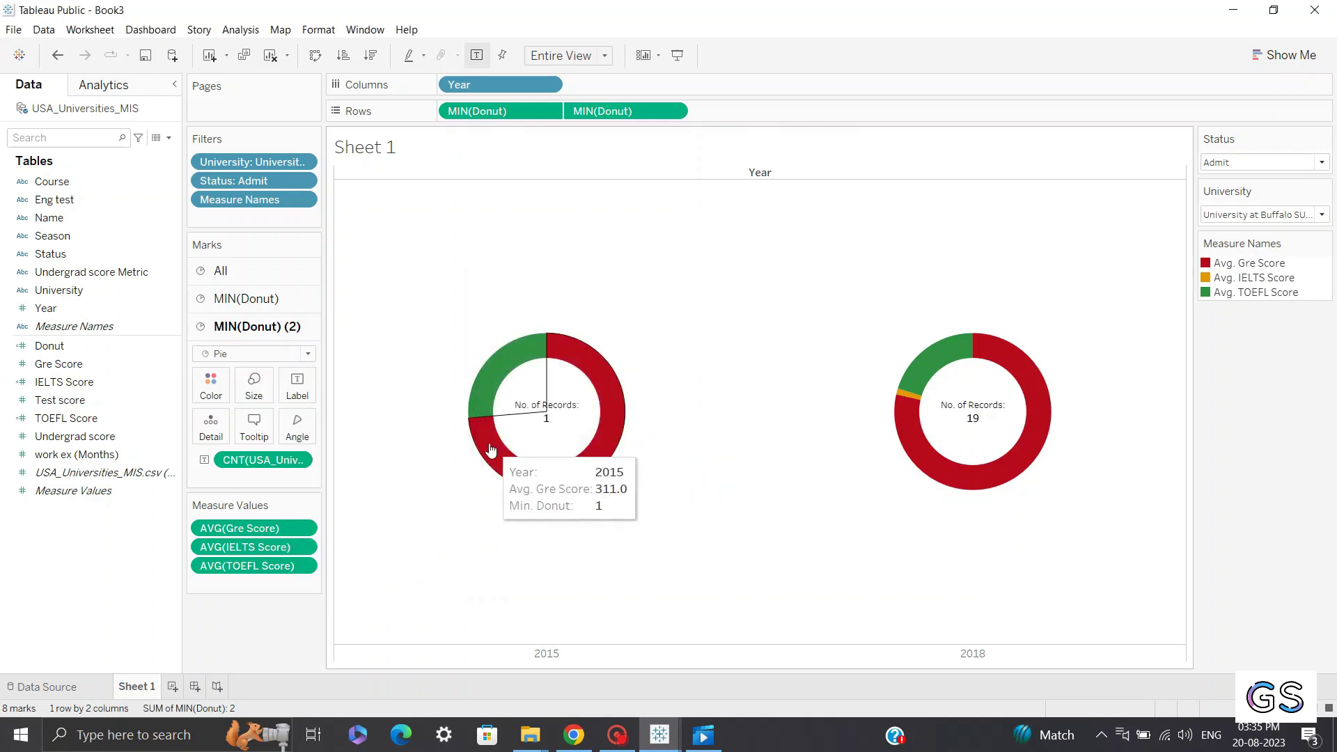
# Label the first Donut measure's ring slices with Measure Values.
pyautogui.moveTo(994, 438)
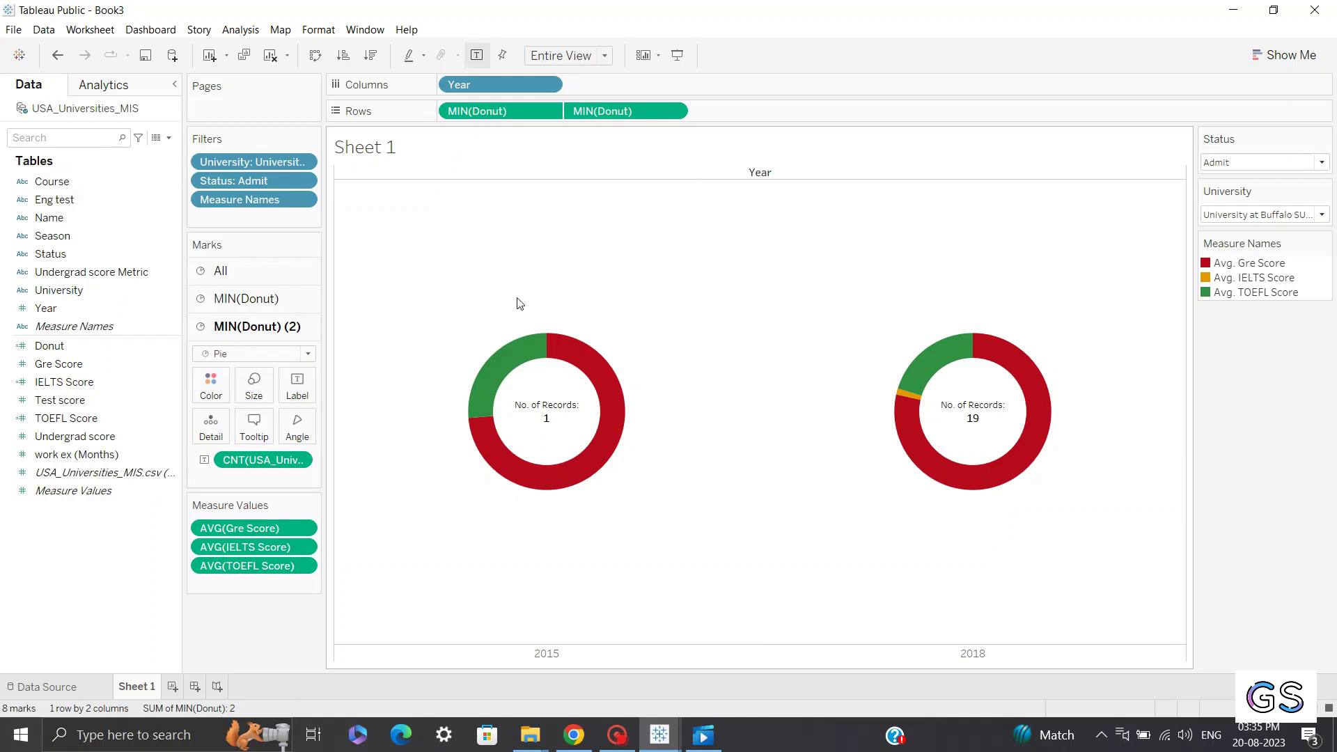
pyautogui.moveTo(584, 359)
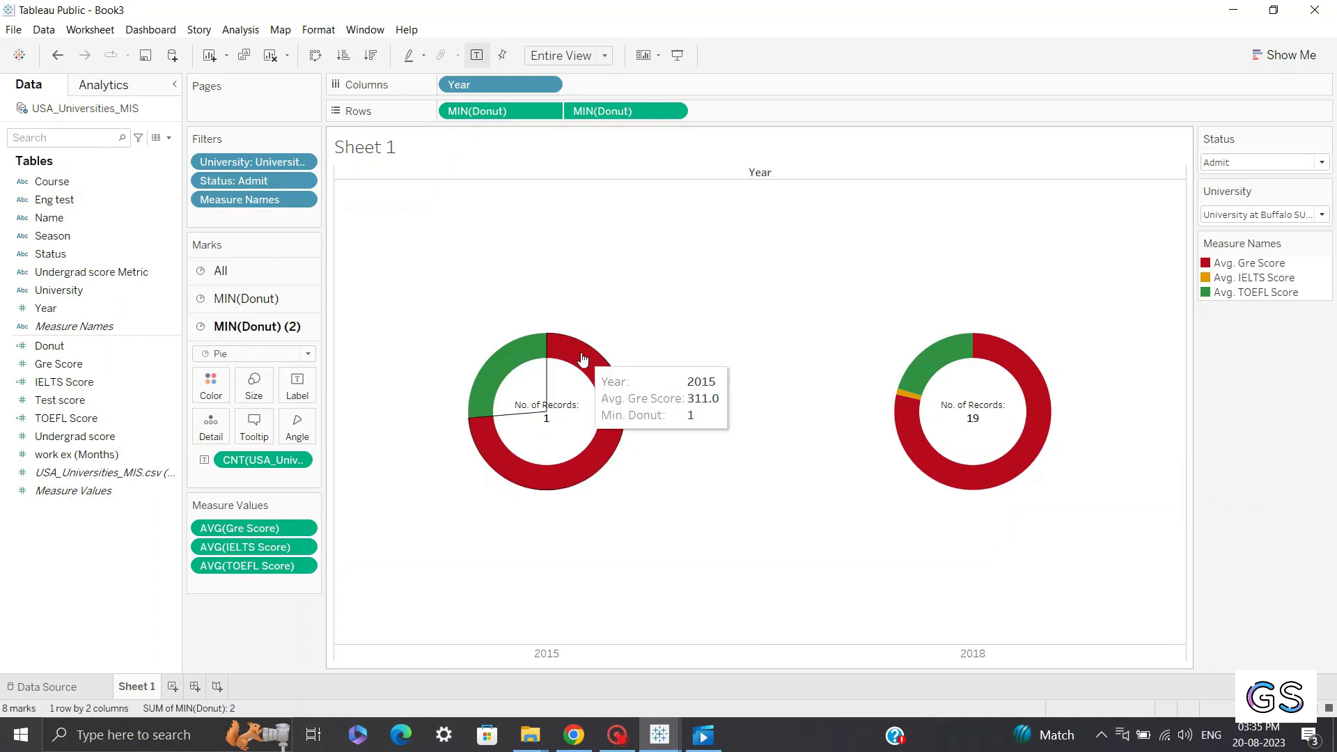
pyautogui.moveTo(527, 361)
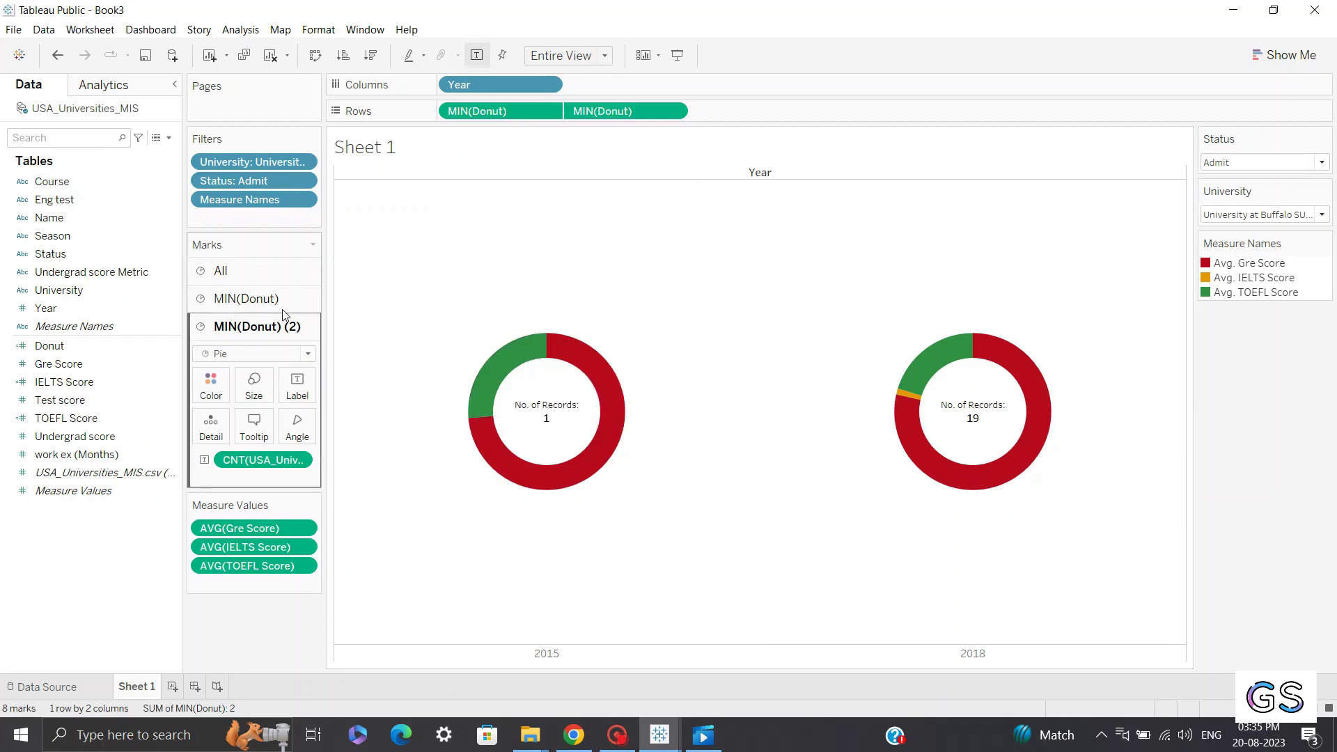
pyautogui.click(259, 300)
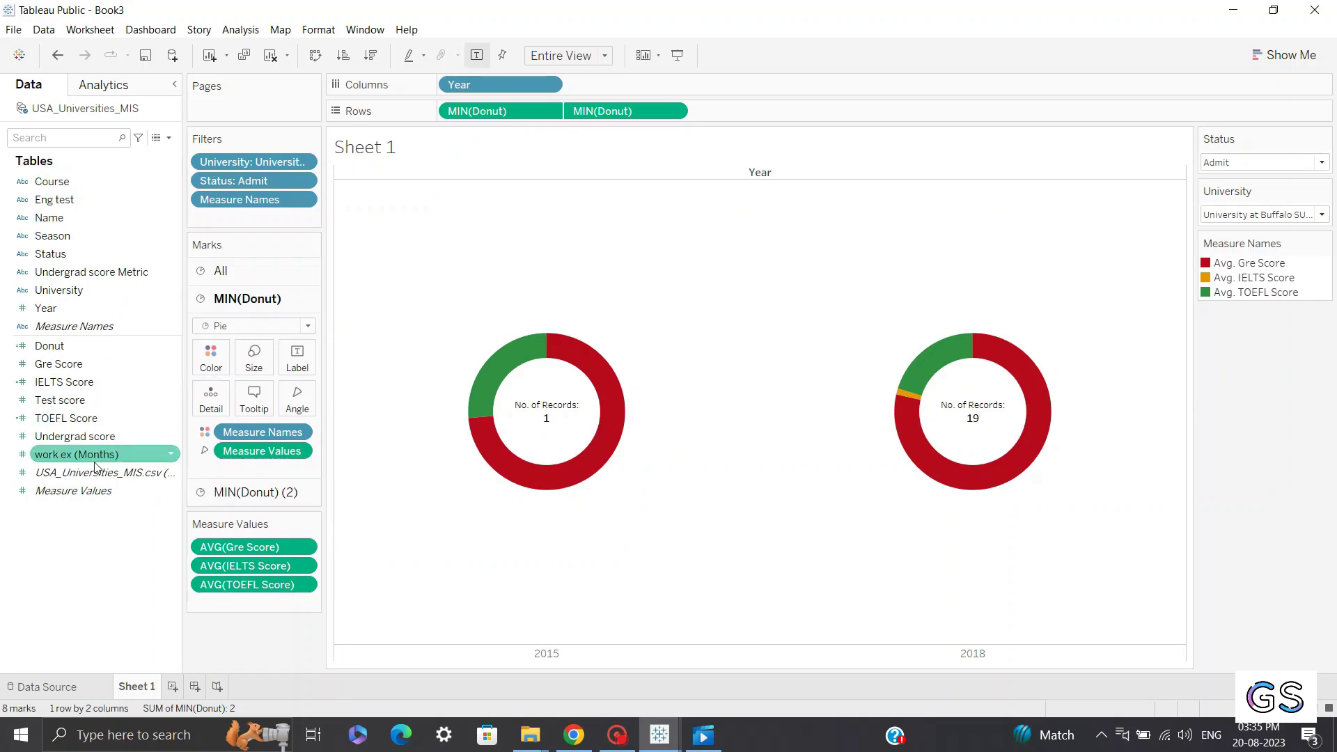
pyautogui.moveTo(75, 490); pyautogui.dragTo(305, 369)
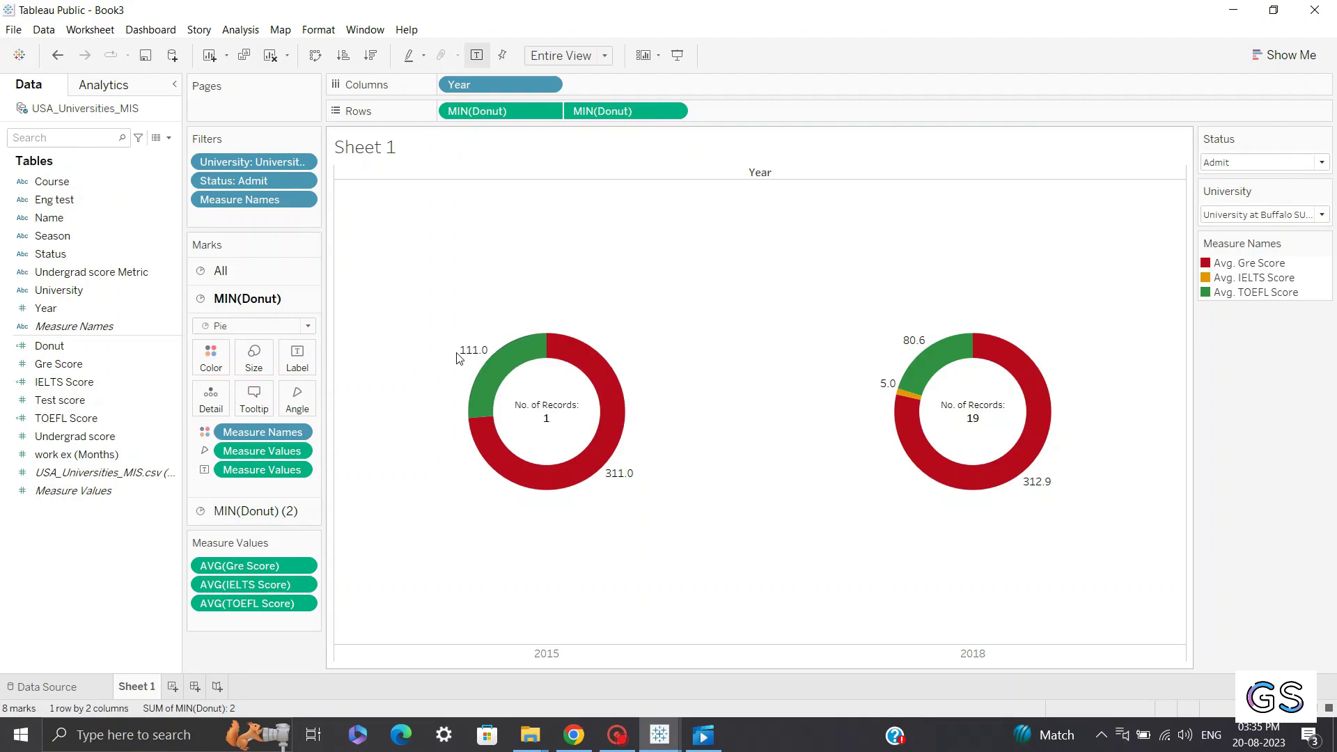
# Set the worksheet's default font to size 8 and bold for all text.
pyautogui.click(299, 473)
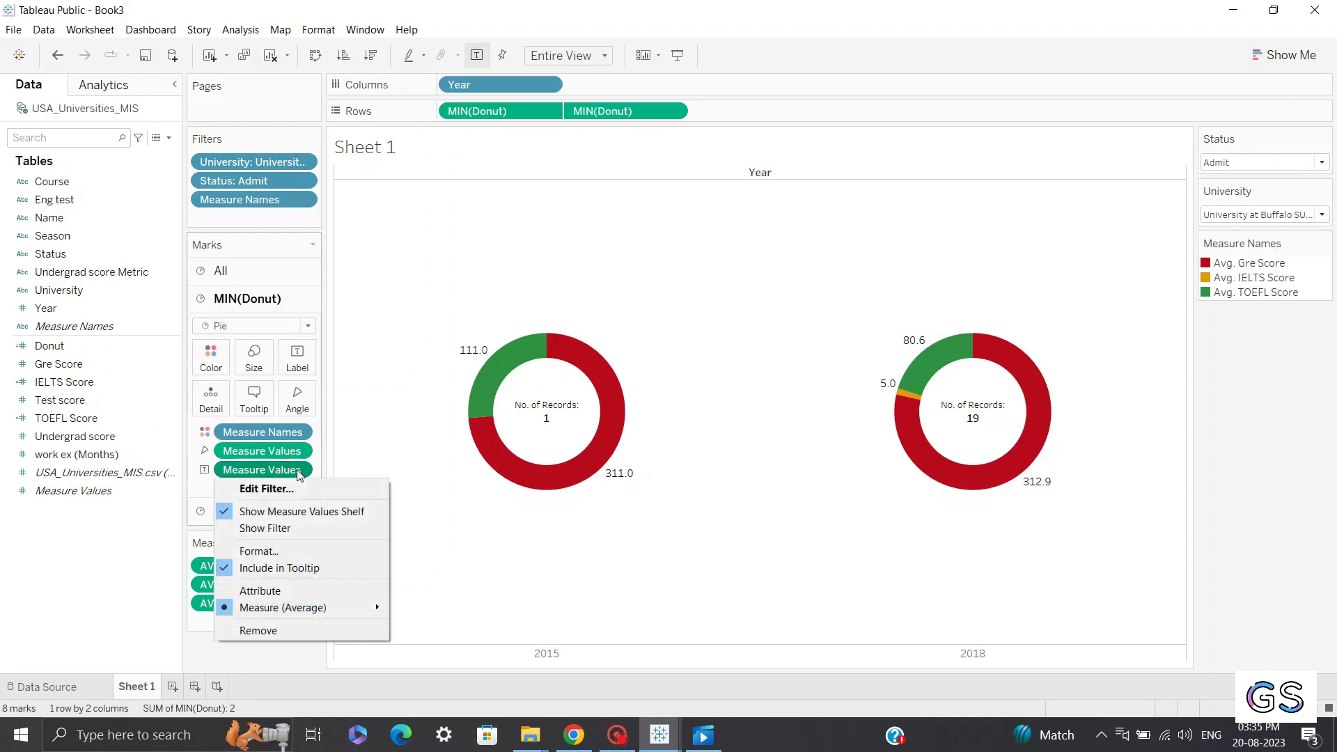
pyautogui.click(277, 550)
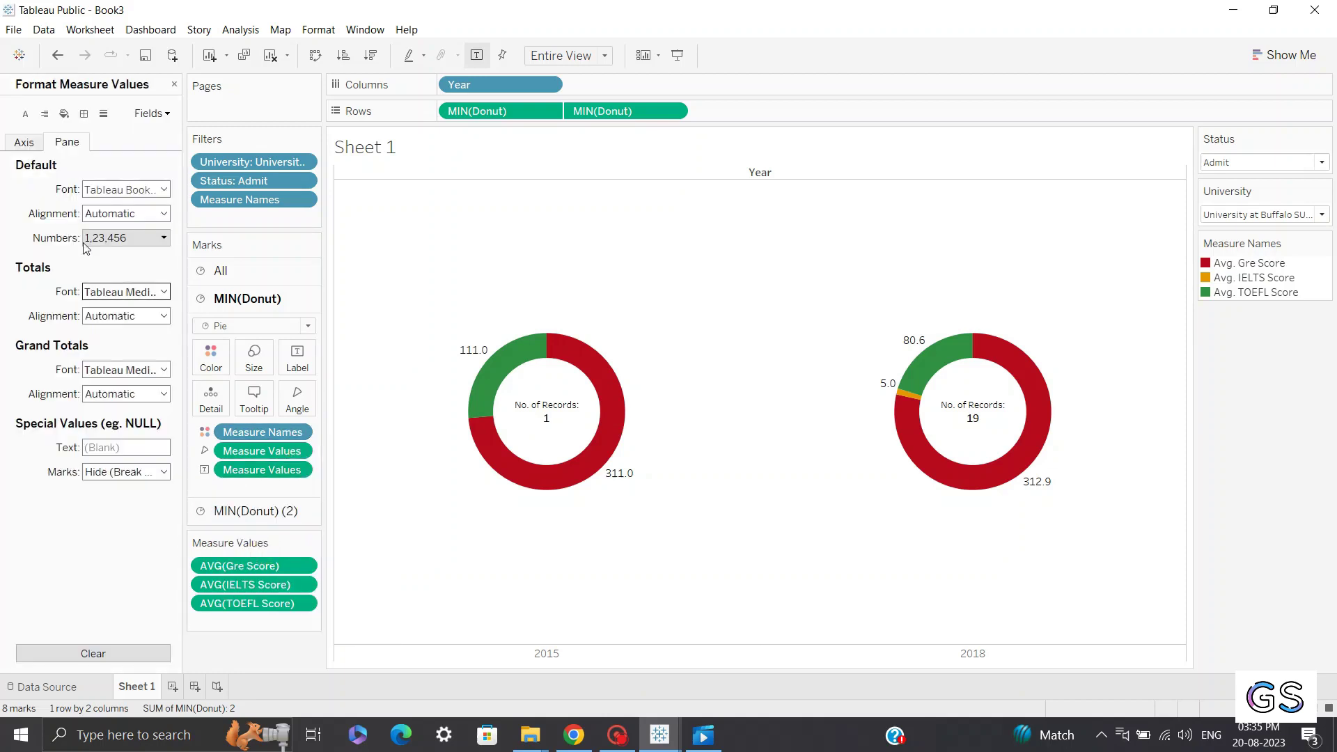
pyautogui.click(33, 114)
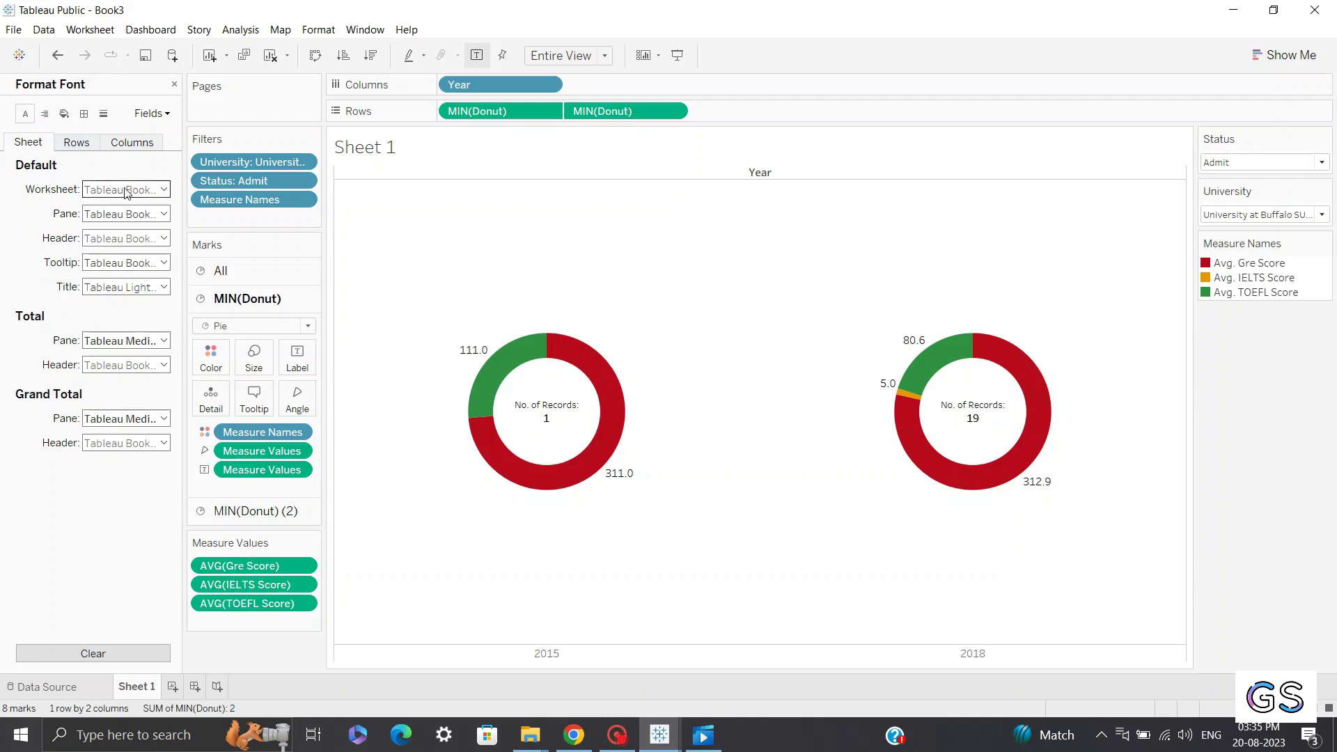
pyautogui.click(125, 214)
pyautogui.click(125, 236)
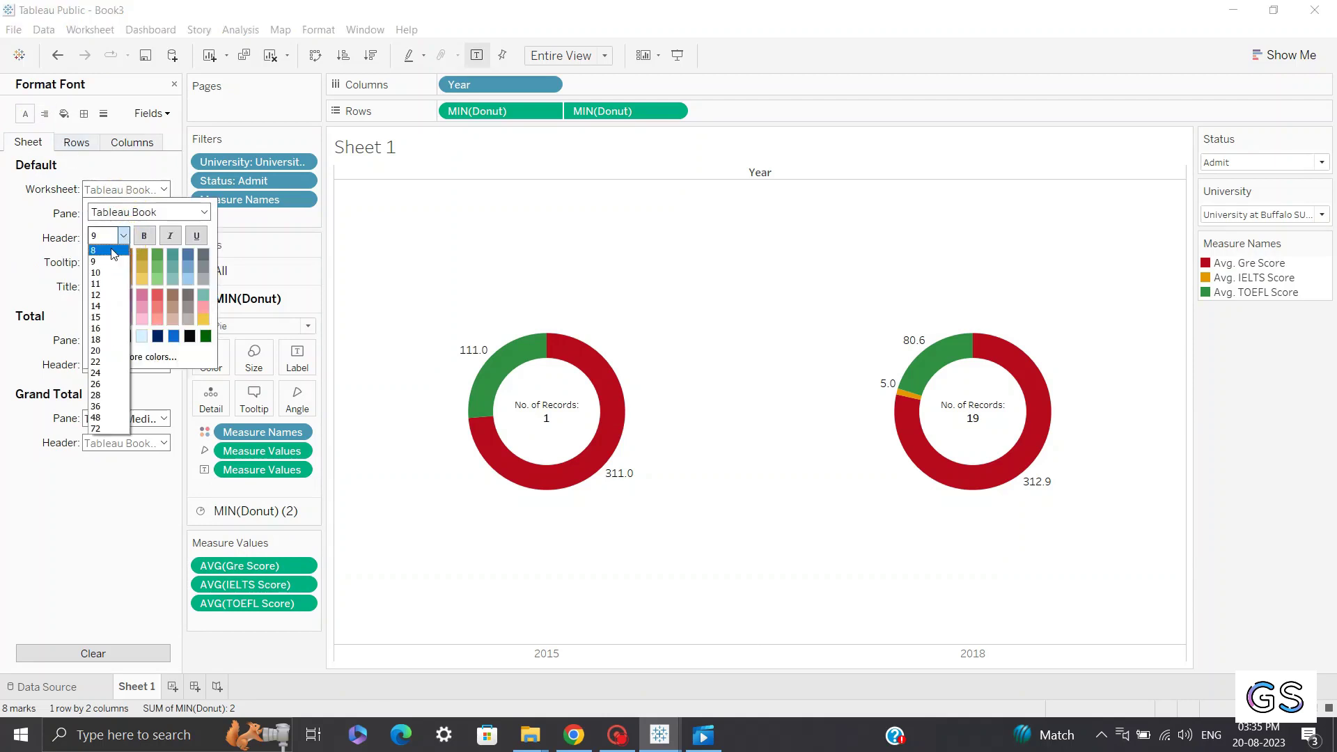
pyautogui.click(113, 251)
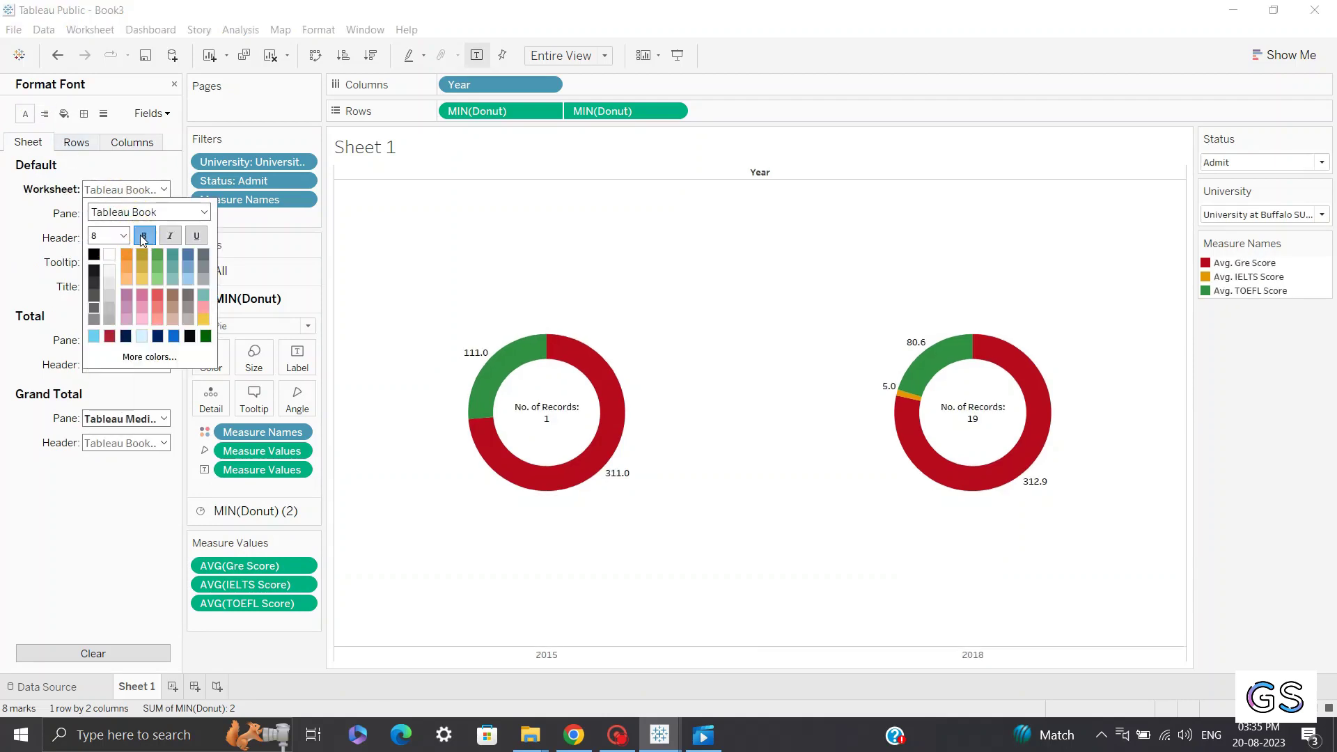
pyautogui.click(143, 237)
pyautogui.click(53, 62)
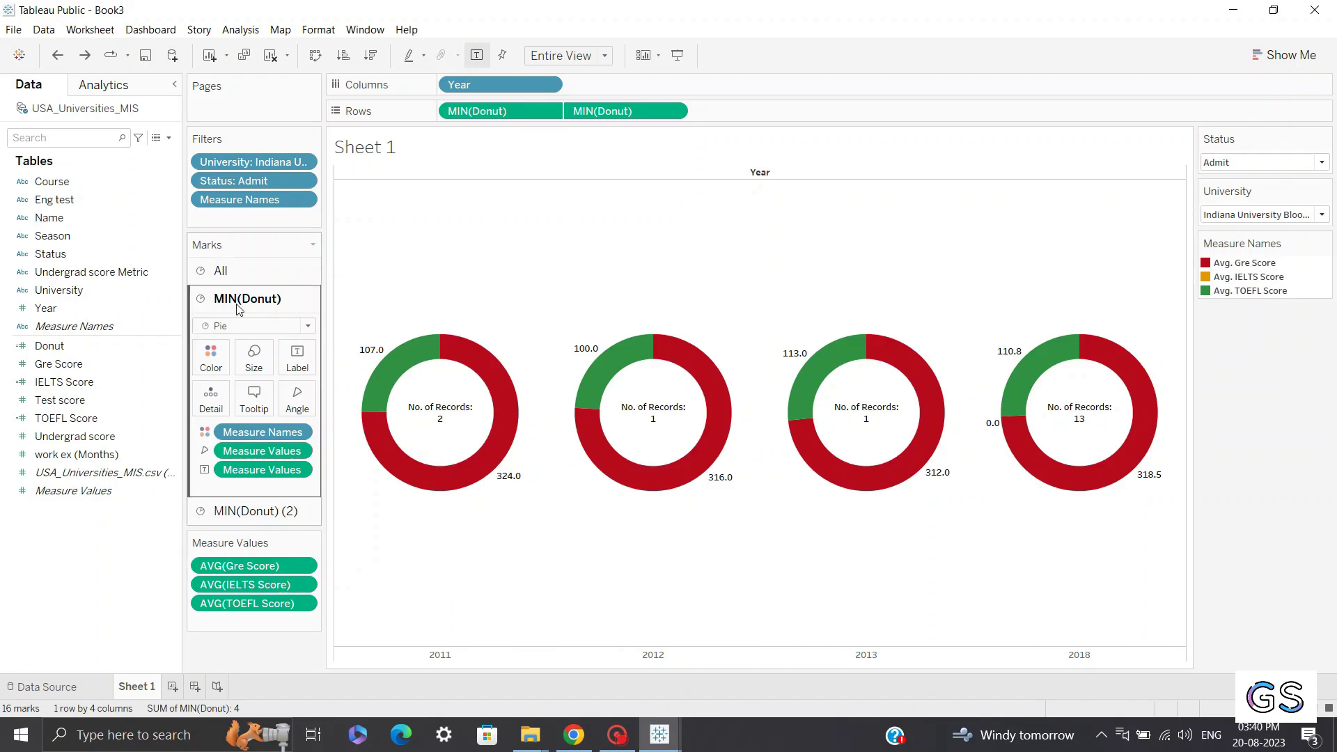
# Switch the first Donut measure's color palette to Lightning Water and assign the darkest navy to Avg. Gre Score.
pyautogui.click(214, 363)
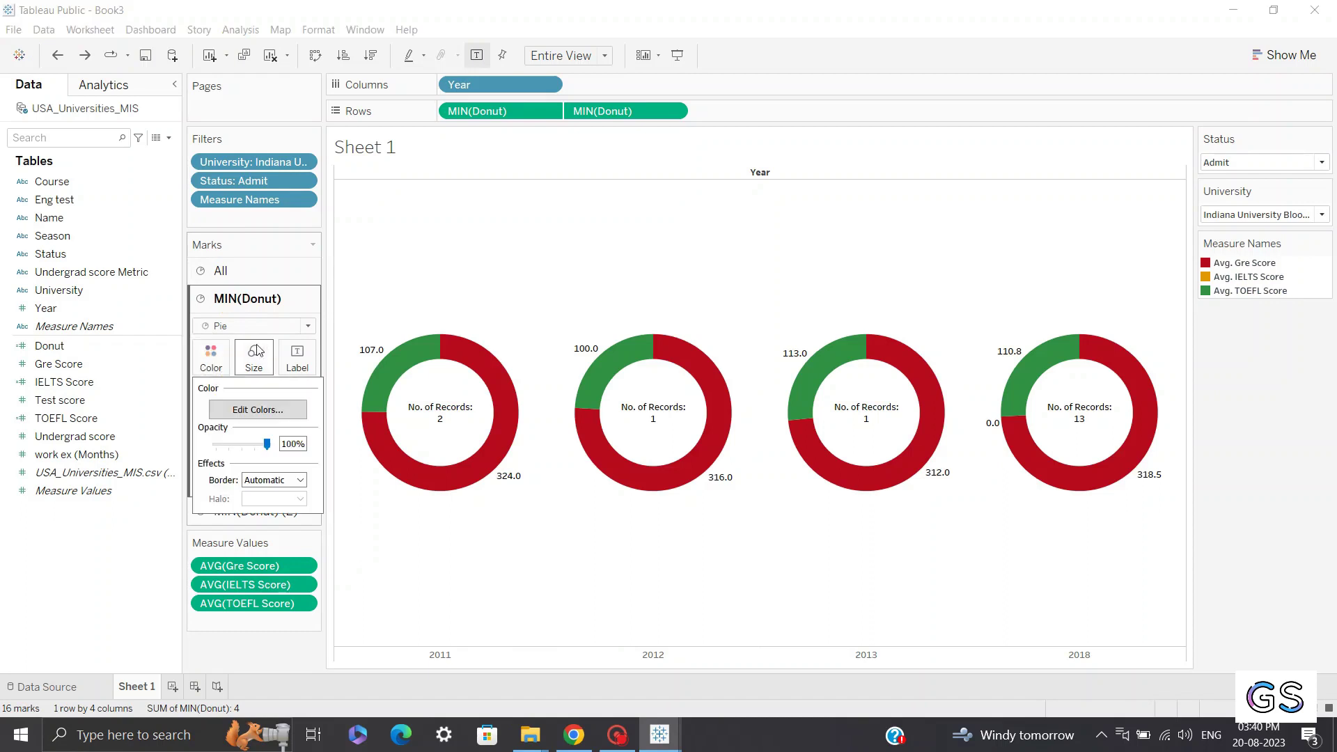
pyautogui.click(258, 409)
pyautogui.click(704, 253)
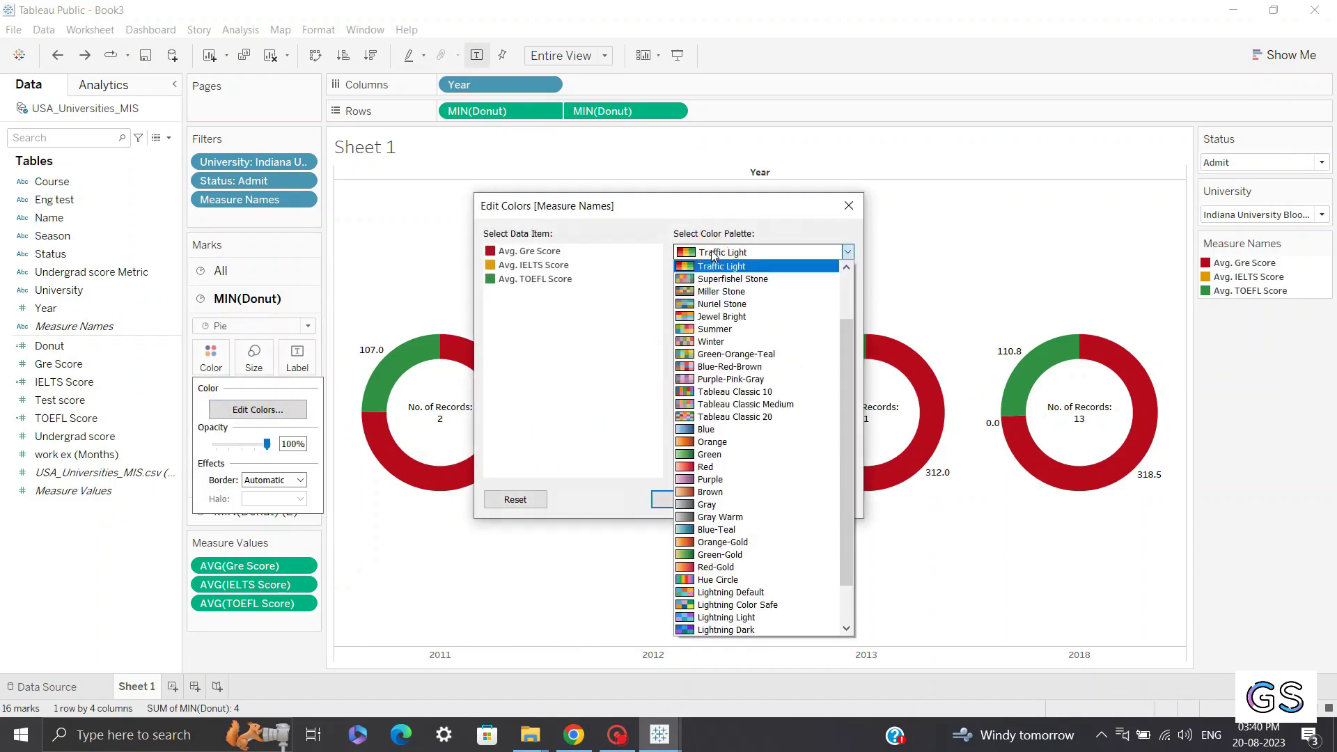
pyautogui.scroll(-1, 718, 547)
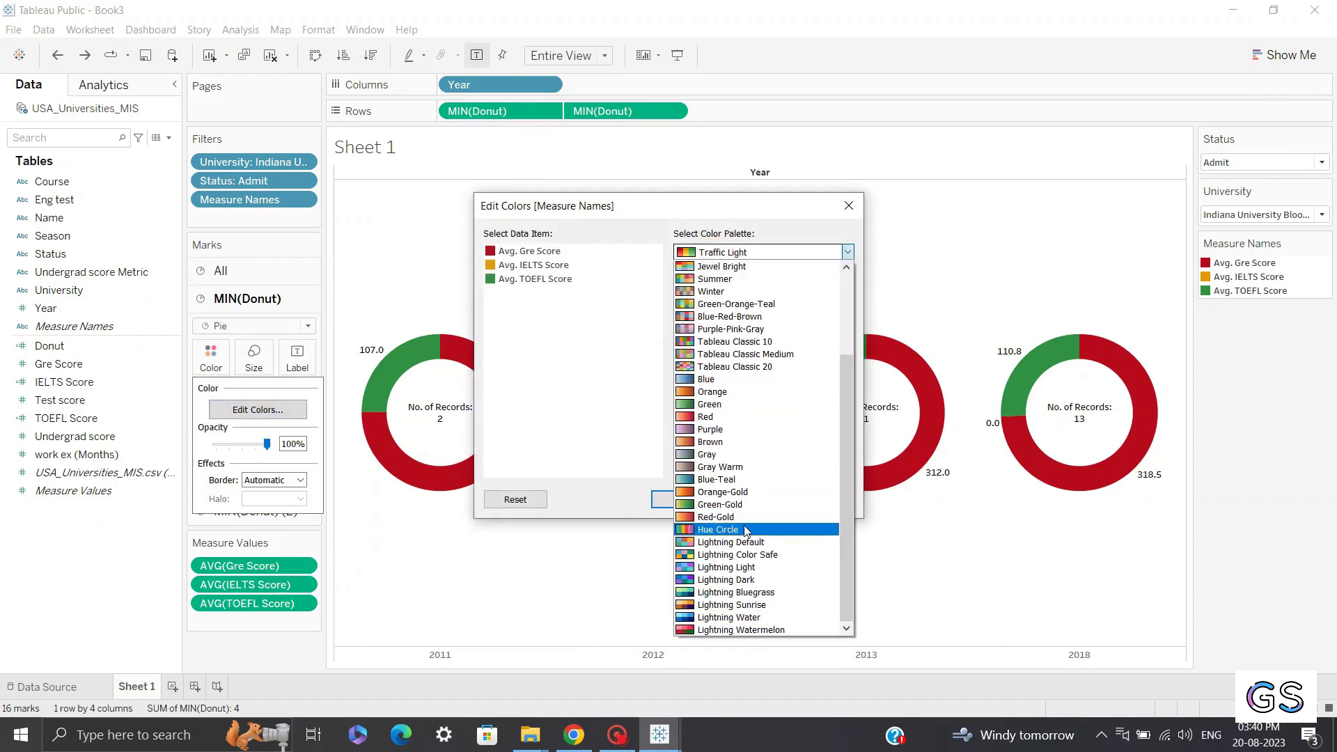
pyautogui.click(714, 617)
pyautogui.click(550, 256)
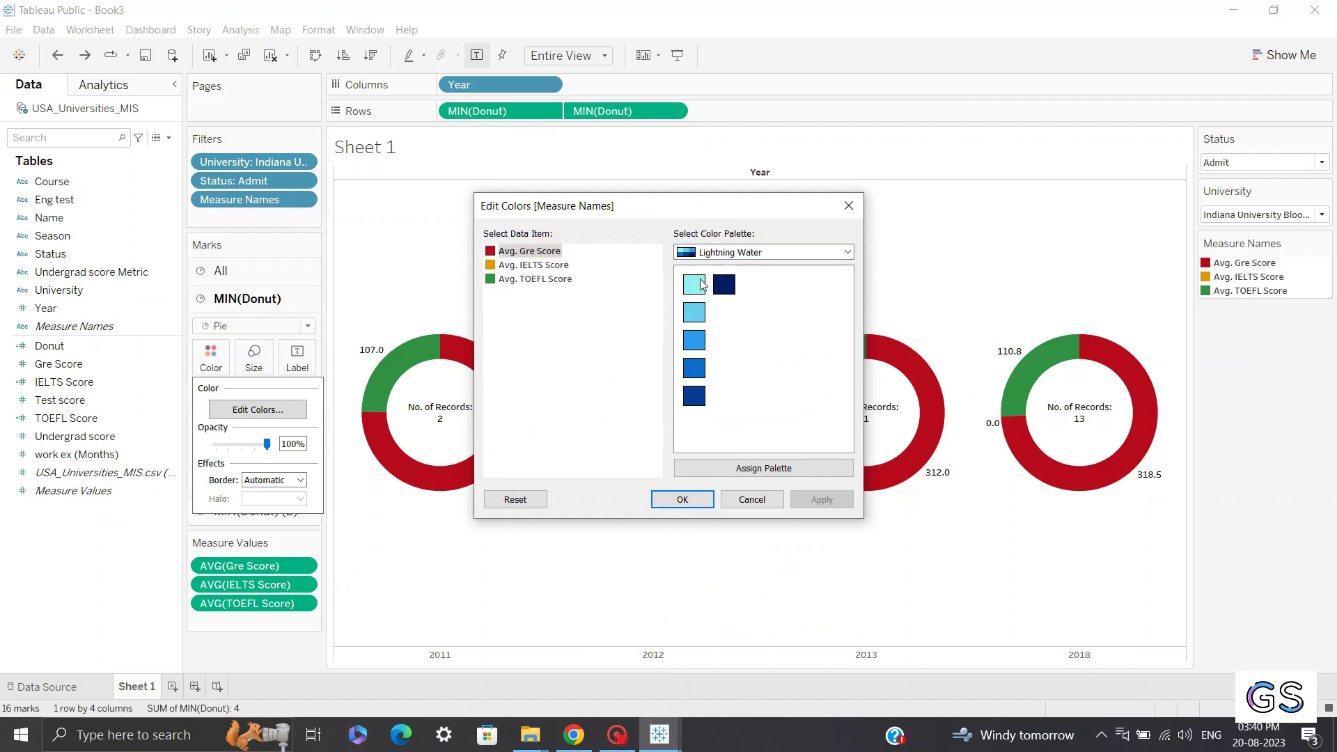
pyautogui.click(725, 284)
# Assign medium blue to Avg. TOEFL Score and light blue to Avg. IELTS Score, and apply the colors.
pyautogui.click(554, 282)
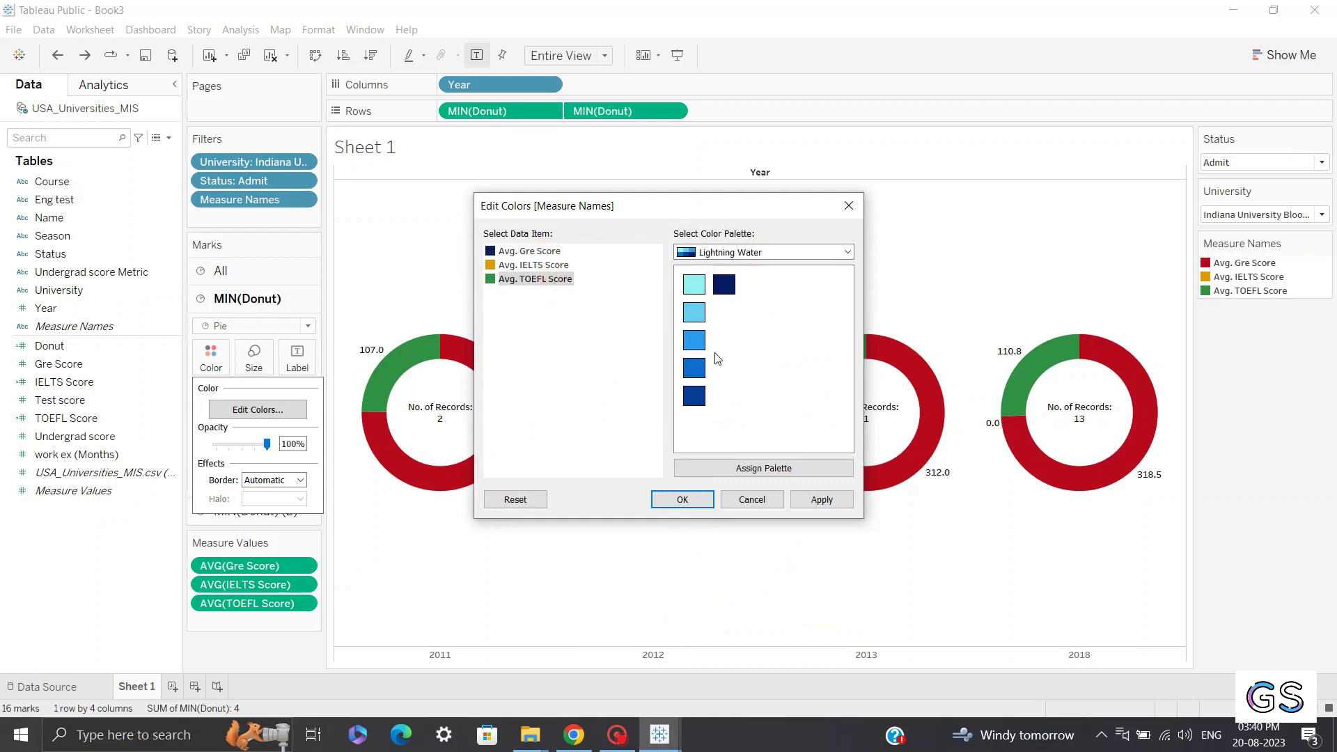
pyautogui.click(693, 368)
pyautogui.click(533, 265)
pyautogui.click(694, 312)
pyautogui.click(822, 499)
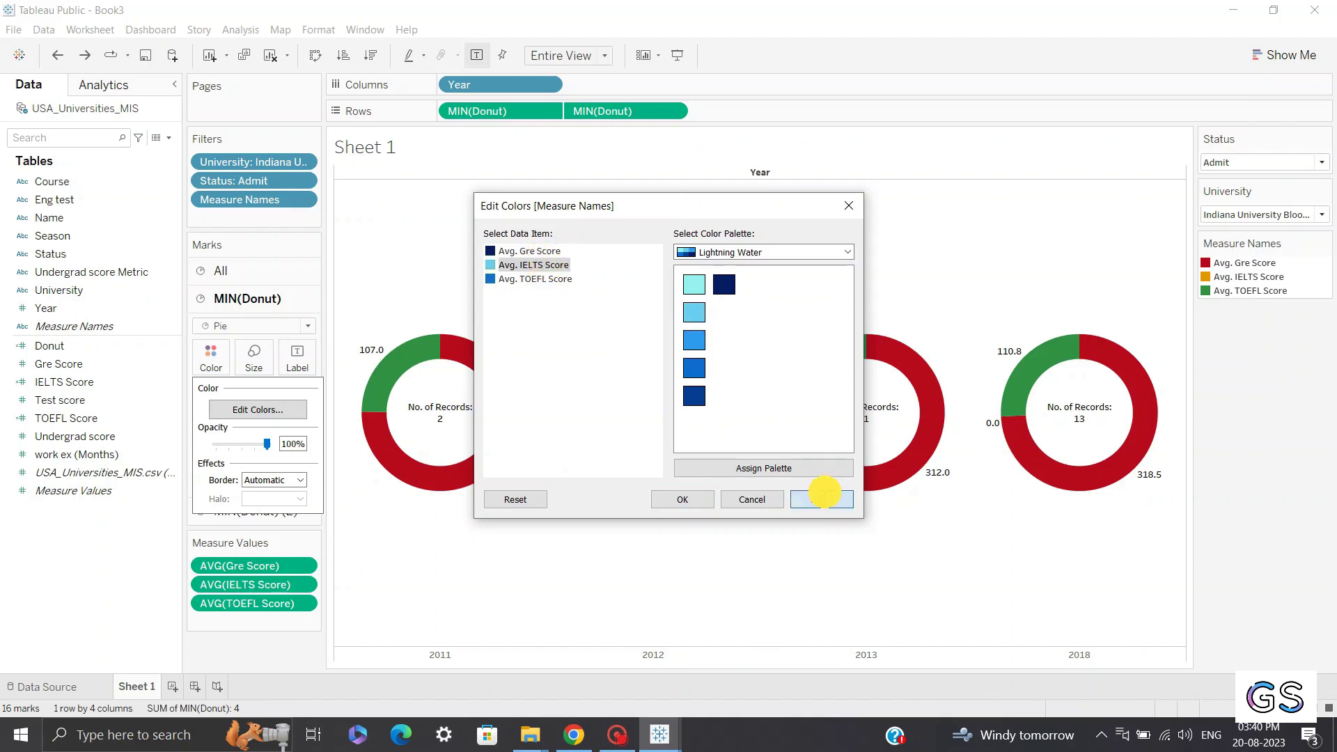
pyautogui.click(658, 496)
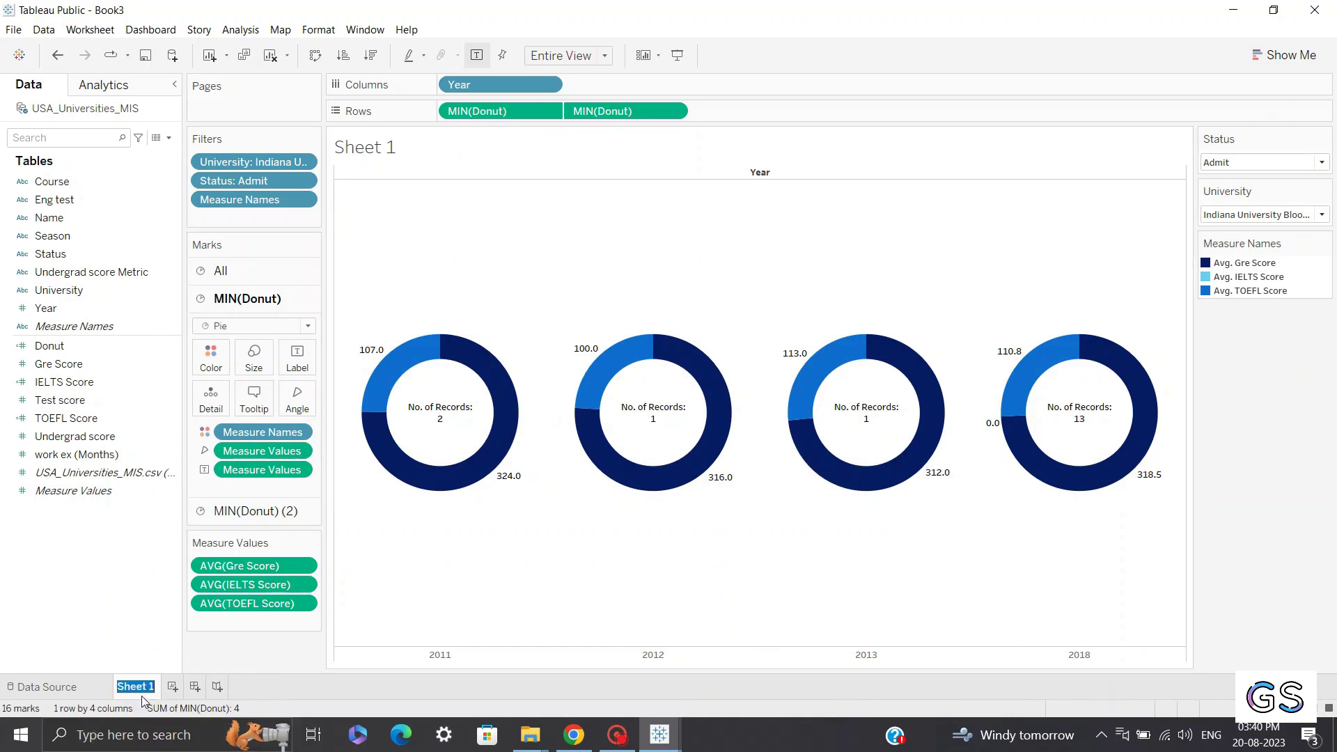
# Rename Sheet 1 as "Average Scores - Year Wise" and hide its Year field label for columns.
pyautogui.write('Average Scores - Year Wise')
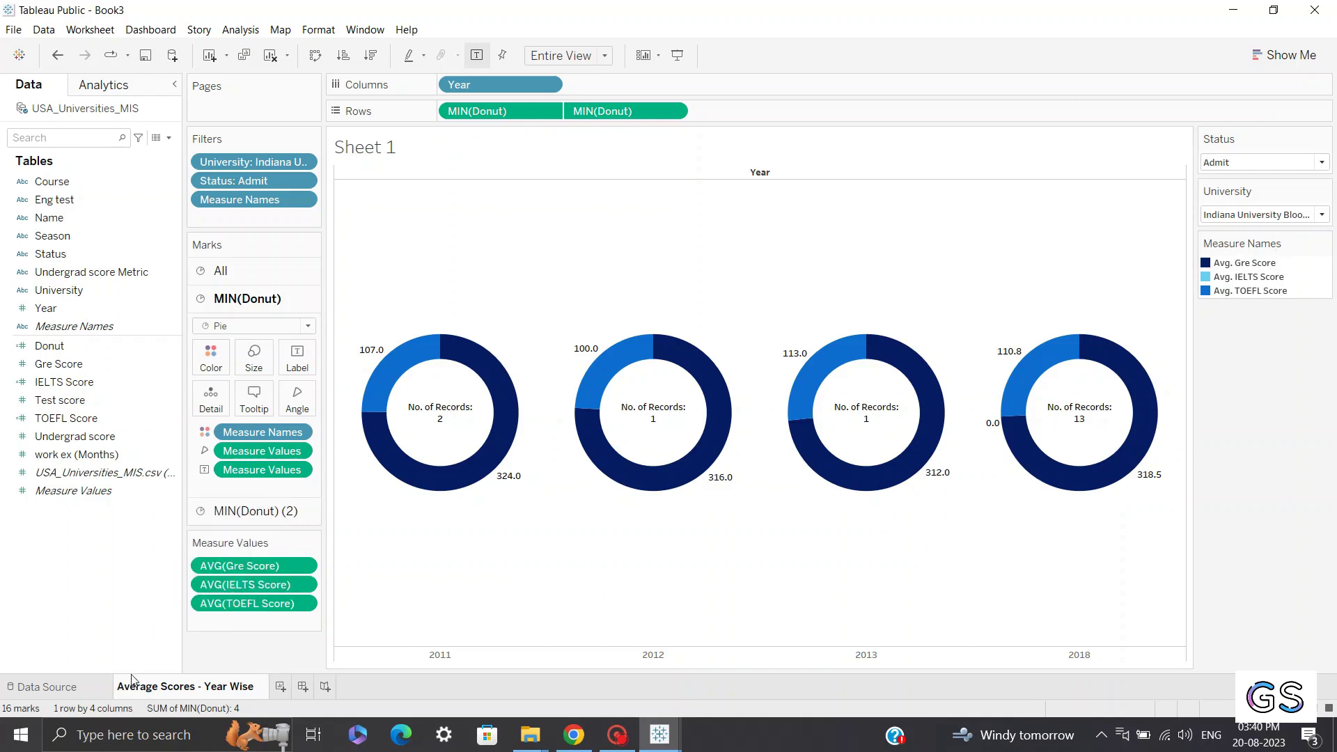
pyautogui.press('Return')
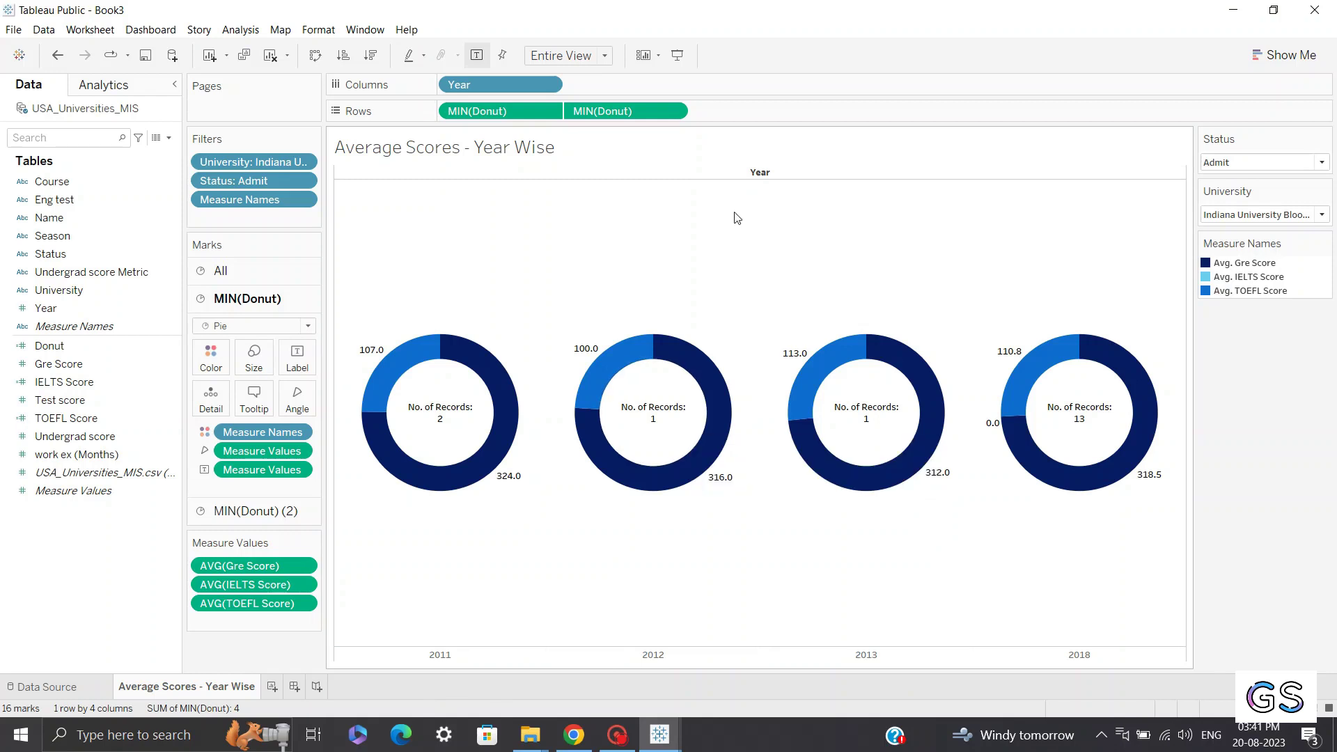
pyautogui.rightClick(753, 176)
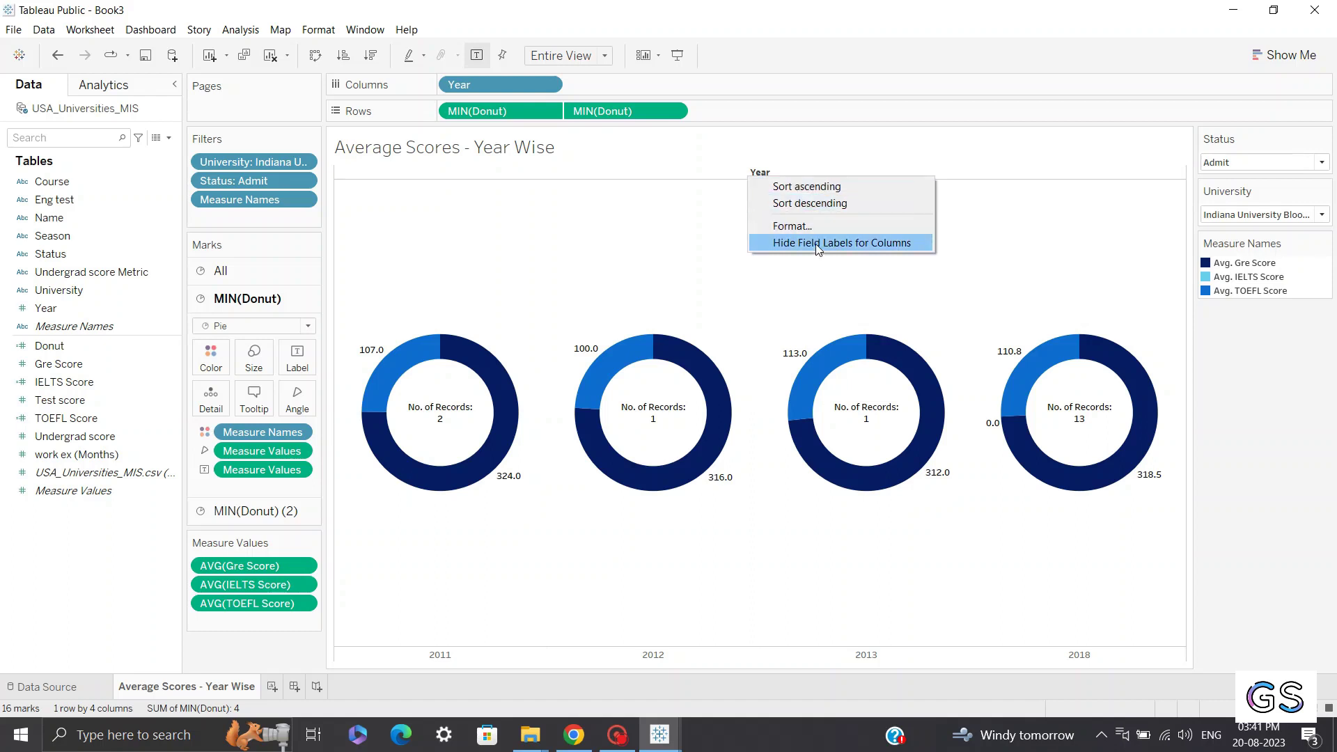
pyautogui.click(815, 243)
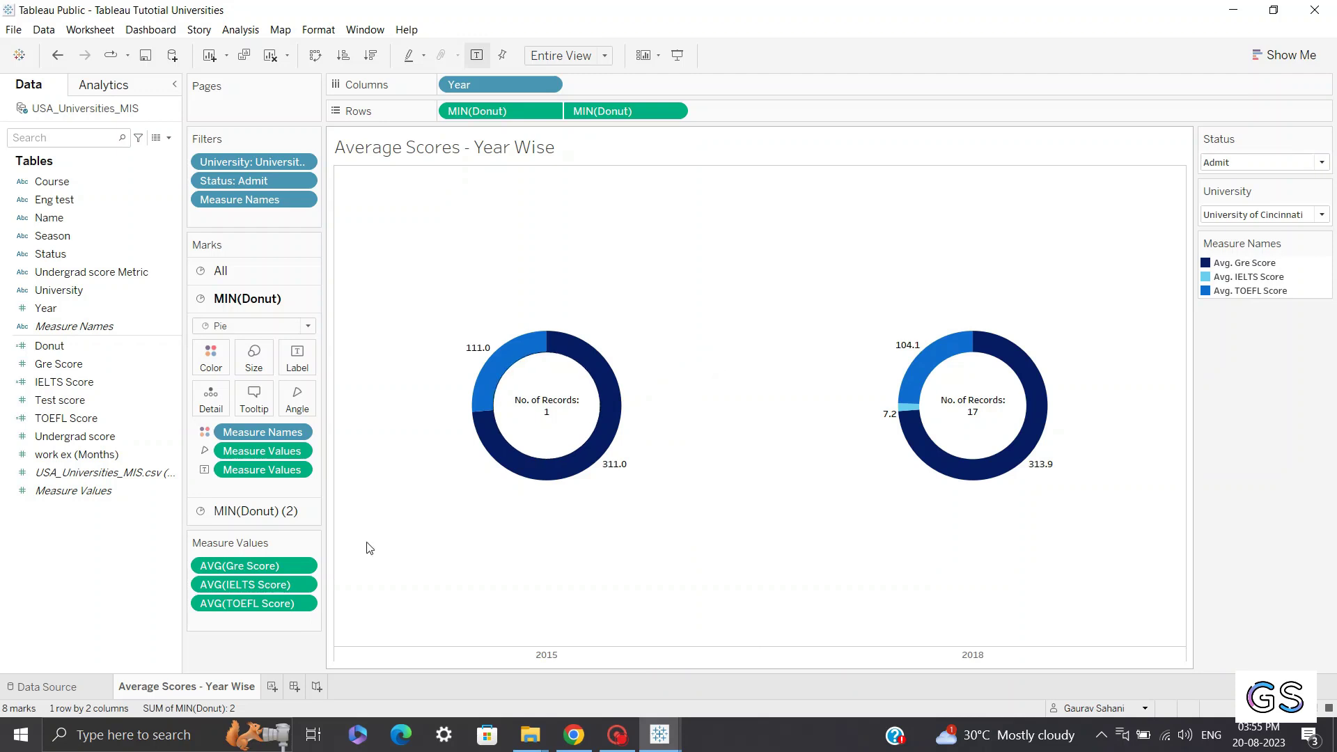
# Create a new worksheet charting Gre Score in the rows against Status in the columns.
pyautogui.click(272, 686)
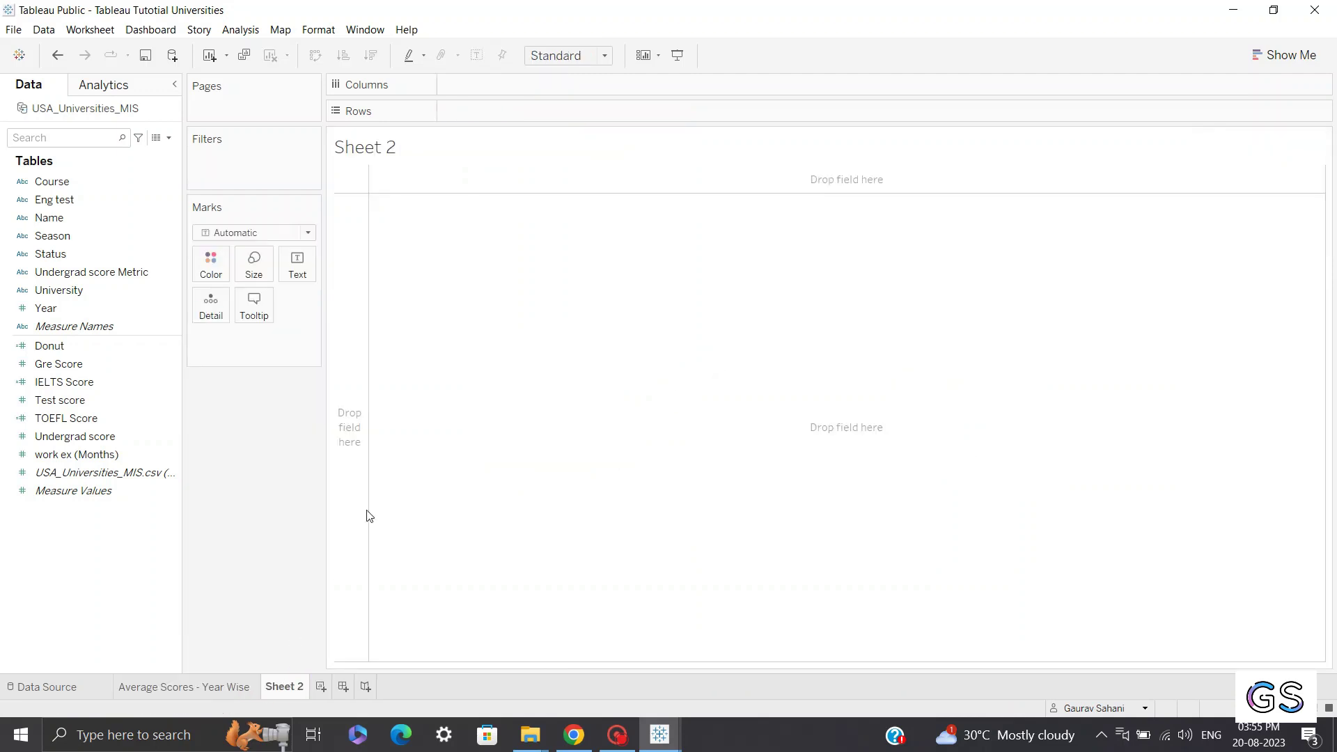
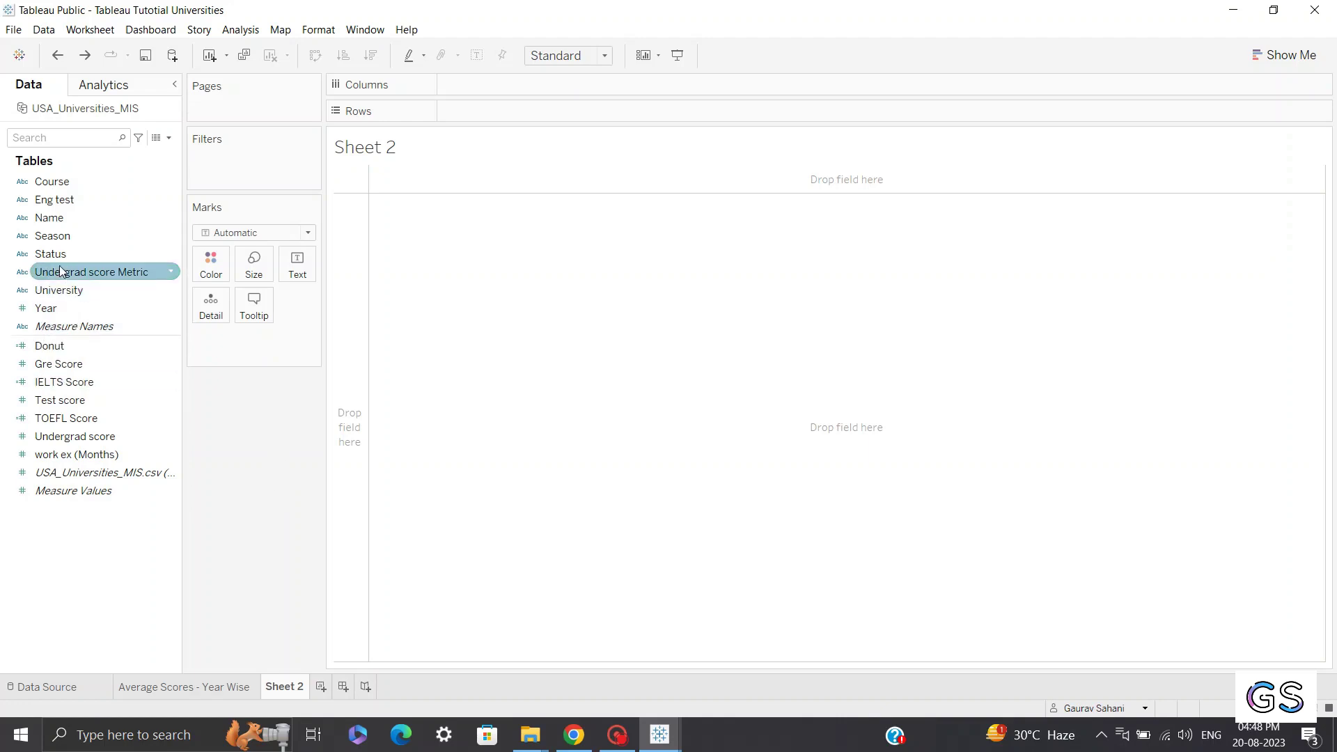
pyautogui.moveTo(63, 257); pyautogui.dragTo(470, 85)
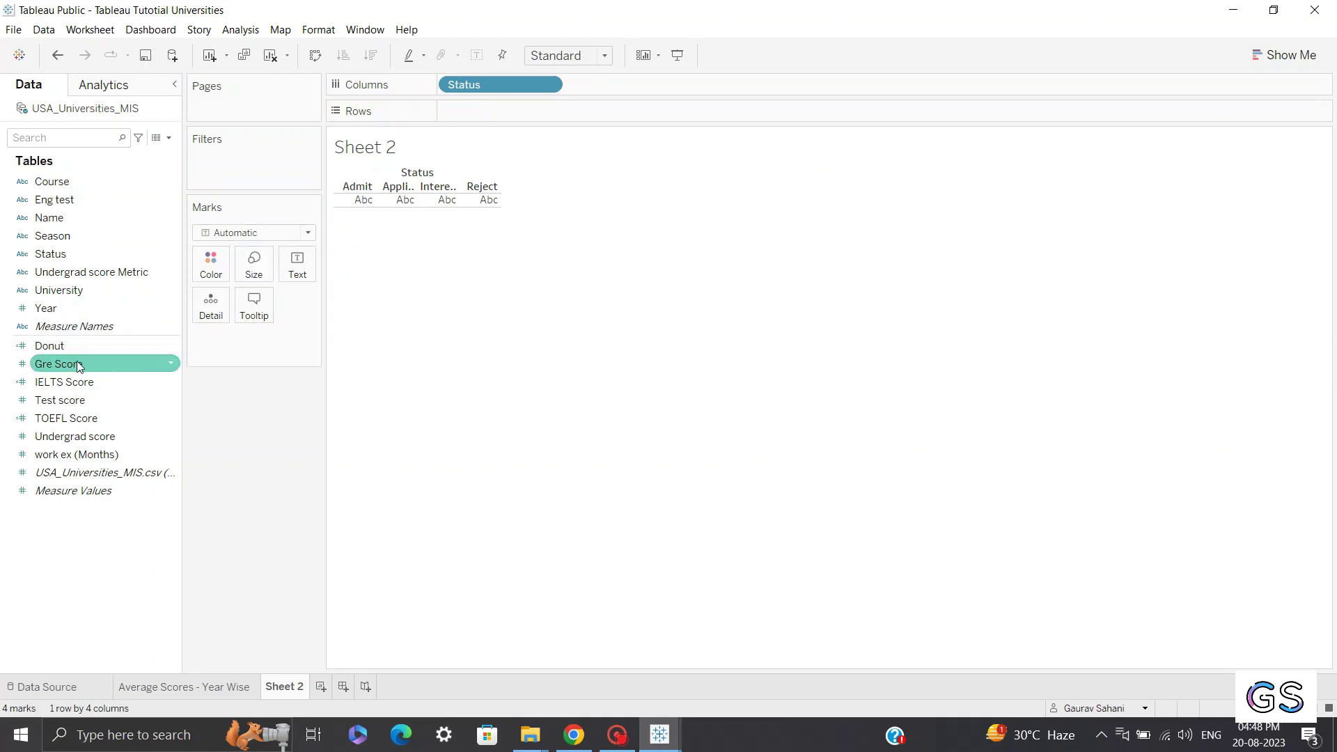
pyautogui.moveTo(76, 361); pyautogui.dragTo(506, 109)
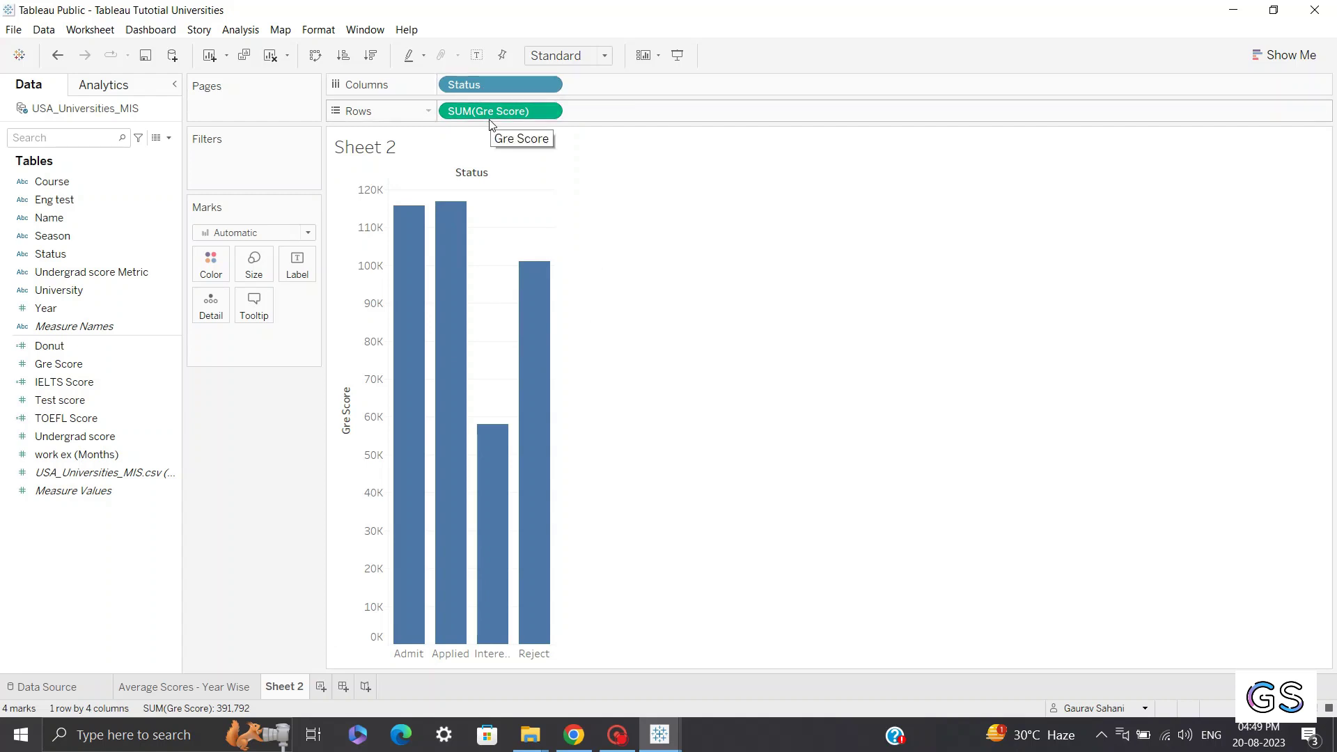
# Try the line and area mark types on the Gre Score chart and settle on Bar.
pyautogui.click(285, 231)
pyautogui.click(223, 287)
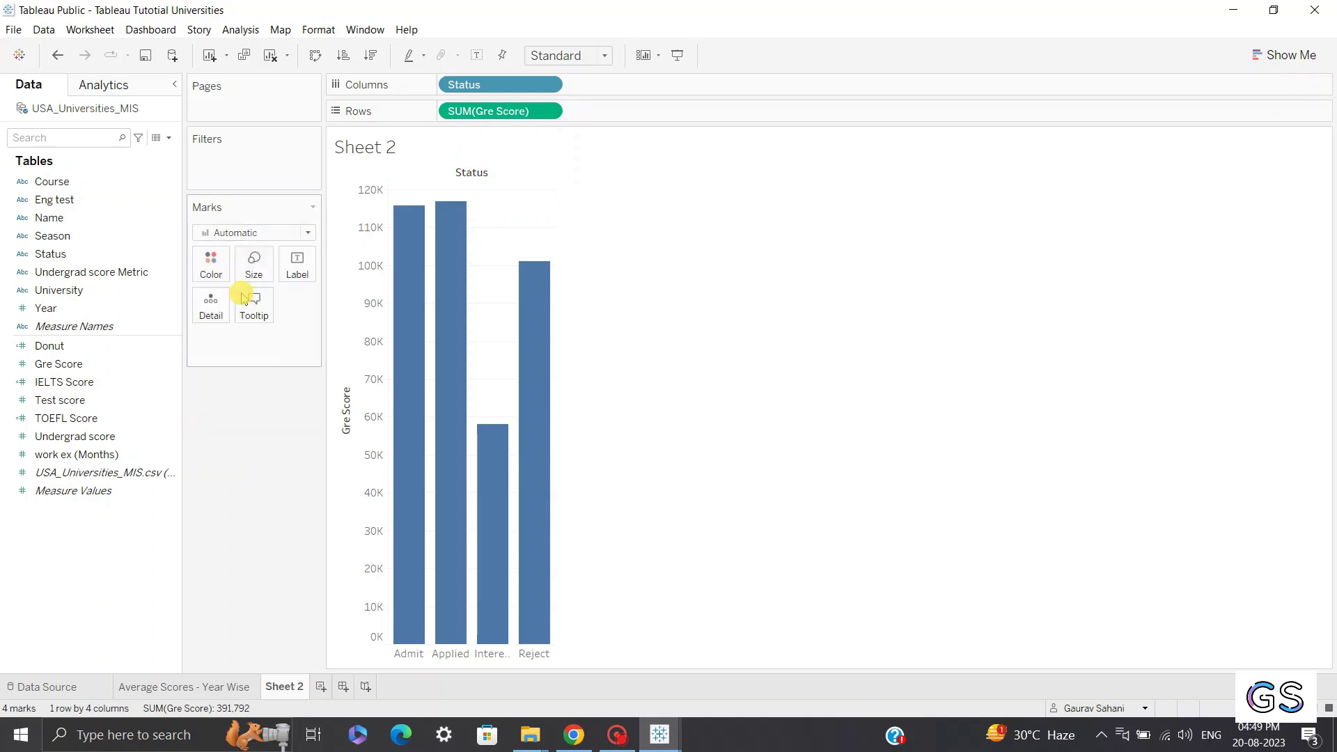
pyautogui.click(252, 232)
pyautogui.click(217, 305)
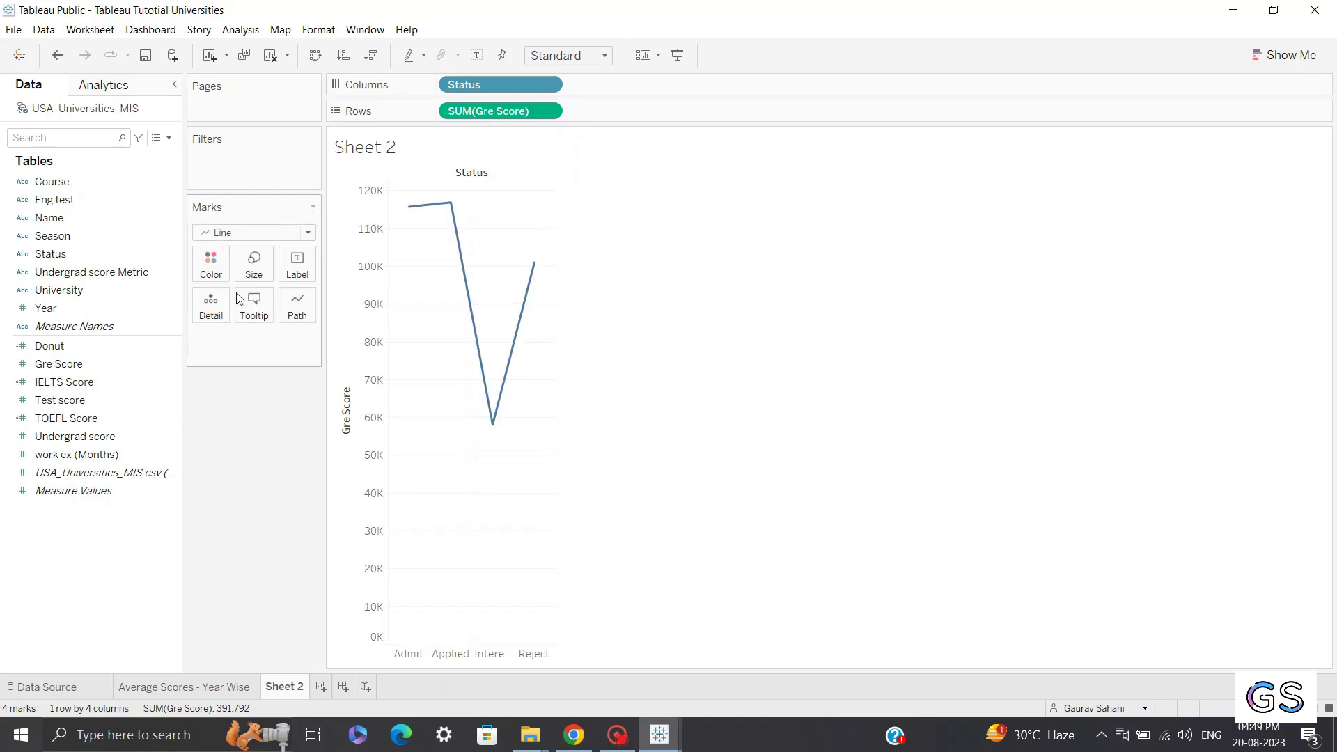
pyautogui.click(277, 236)
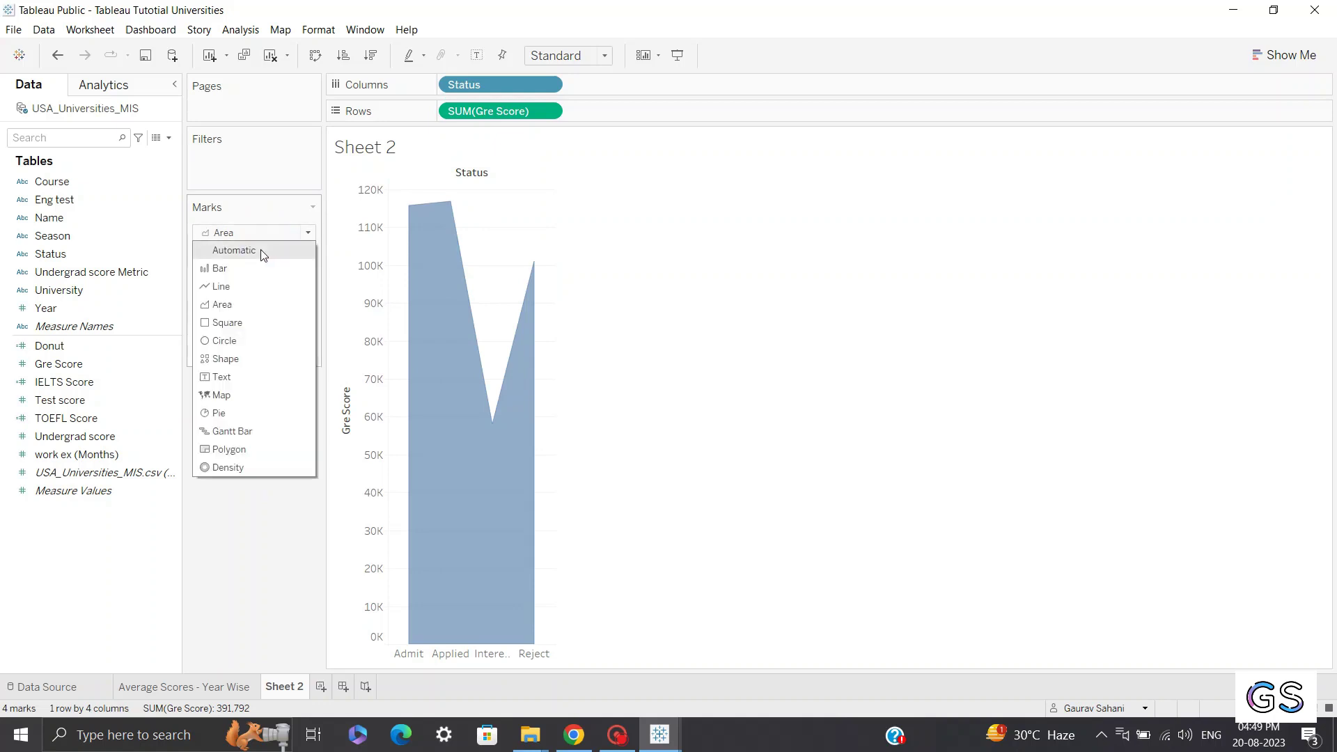
pyautogui.click(244, 267)
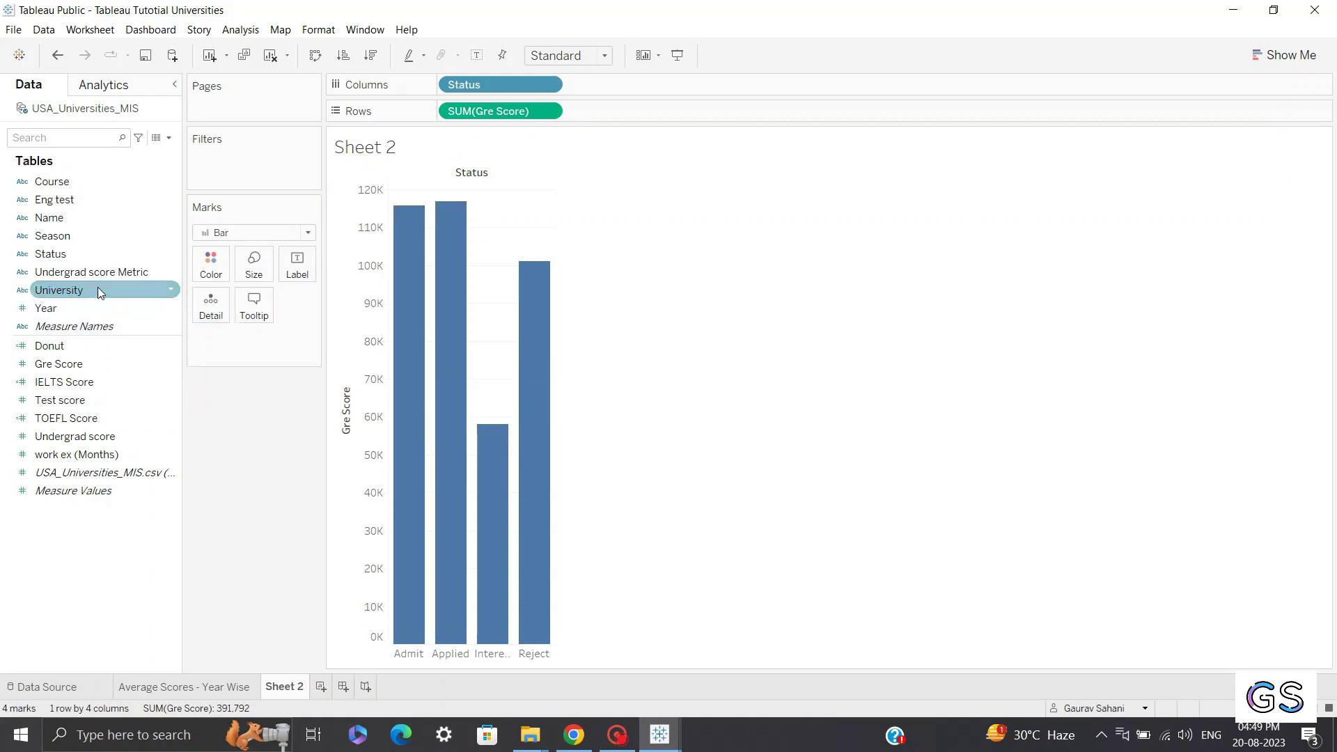
# Filter the new worksheet by University to include only University of Cincinnati.
pyautogui.moveTo(98, 289); pyautogui.dragTo(254, 179)
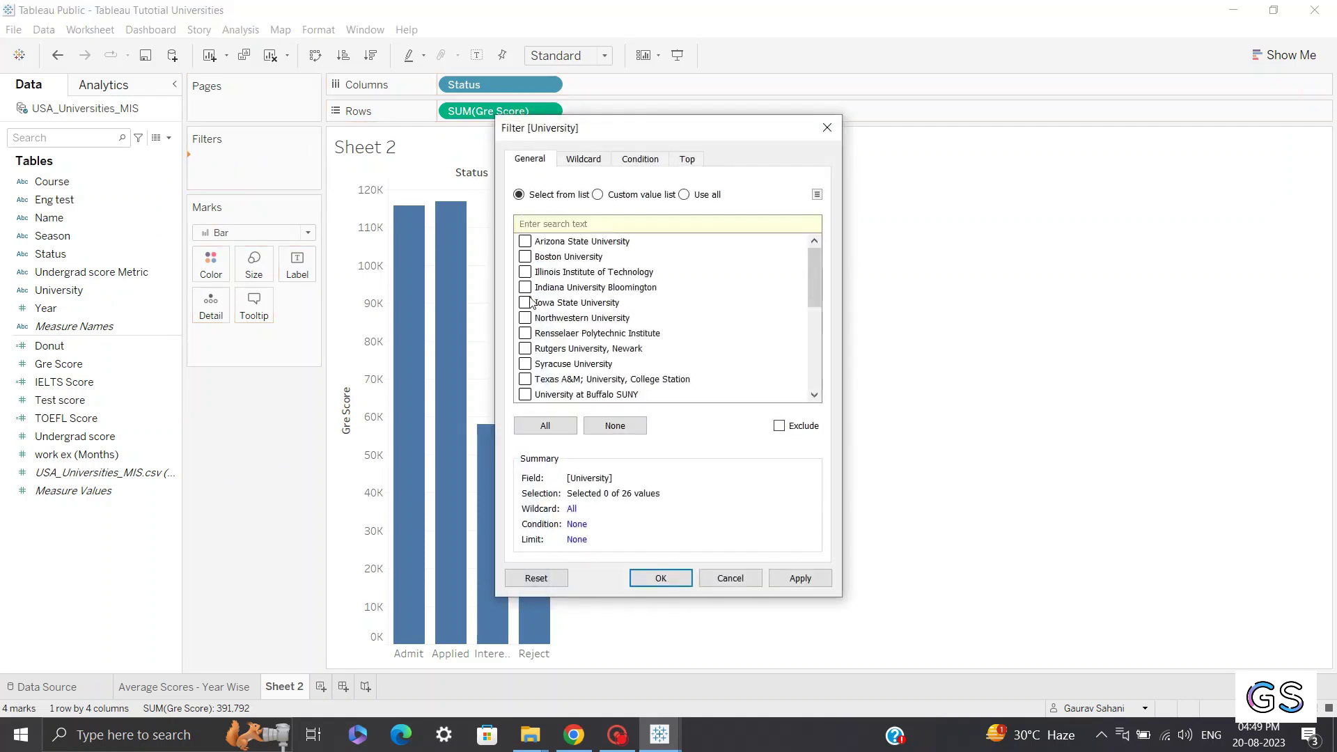
pyautogui.scroll(-5, 569, 337)
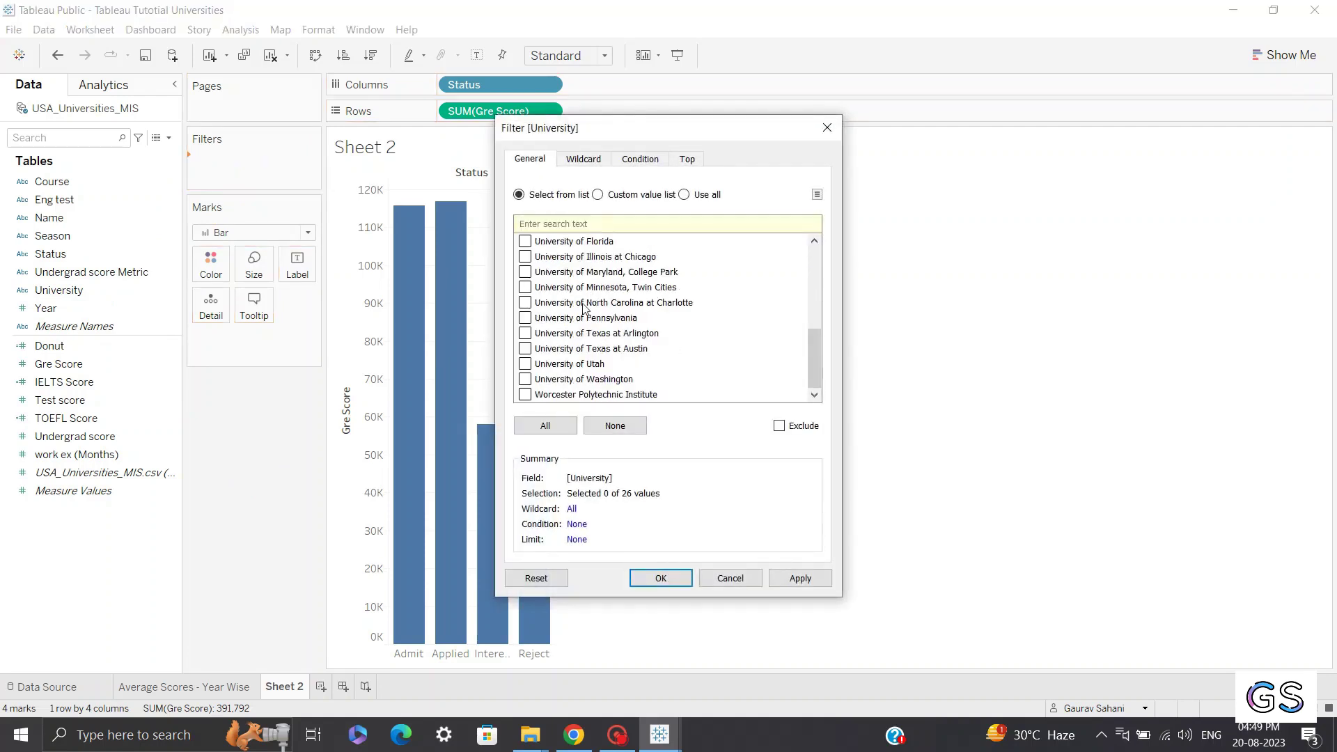
pyautogui.click(600, 225)
pyautogui.write('cinc')
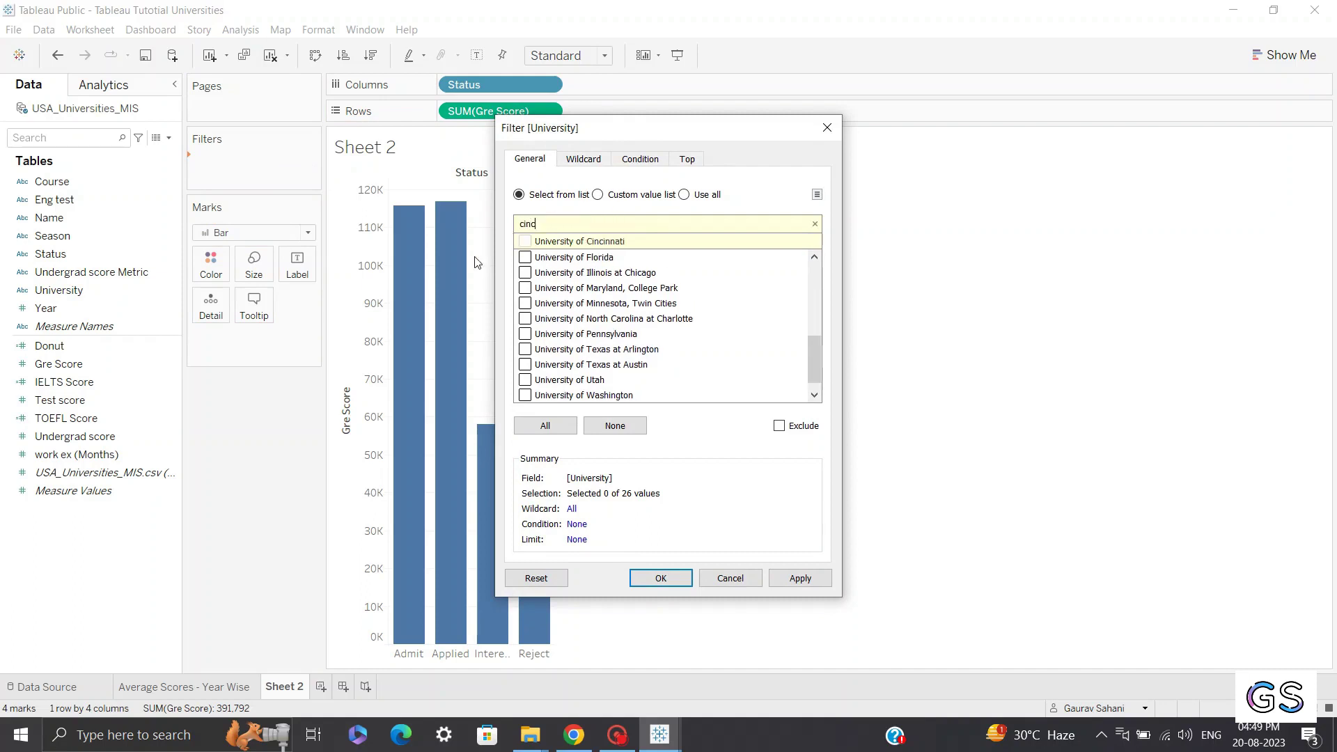
pyautogui.click(525, 241)
pyautogui.click(800, 580)
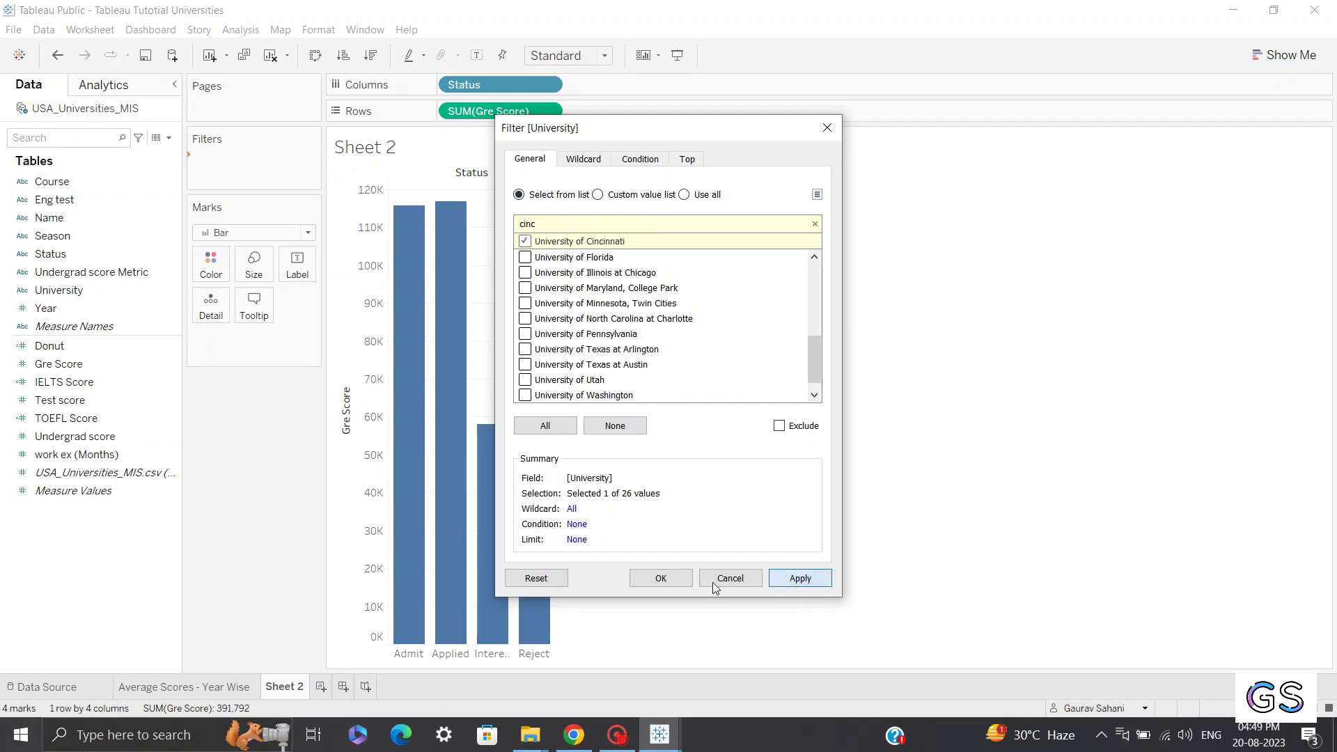
pyautogui.click(672, 587)
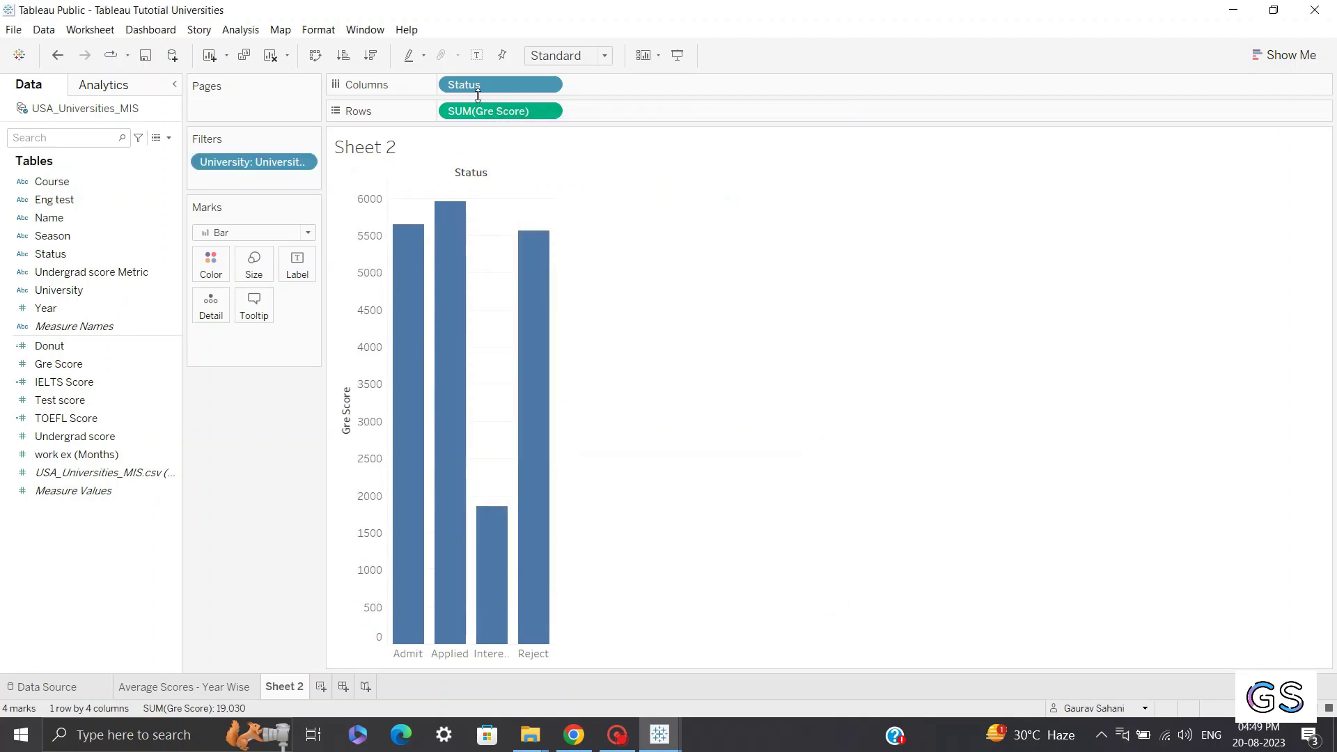
# Change the aggregation of Gre Score in the rows from sum to average.
pyautogui.click(549, 113)
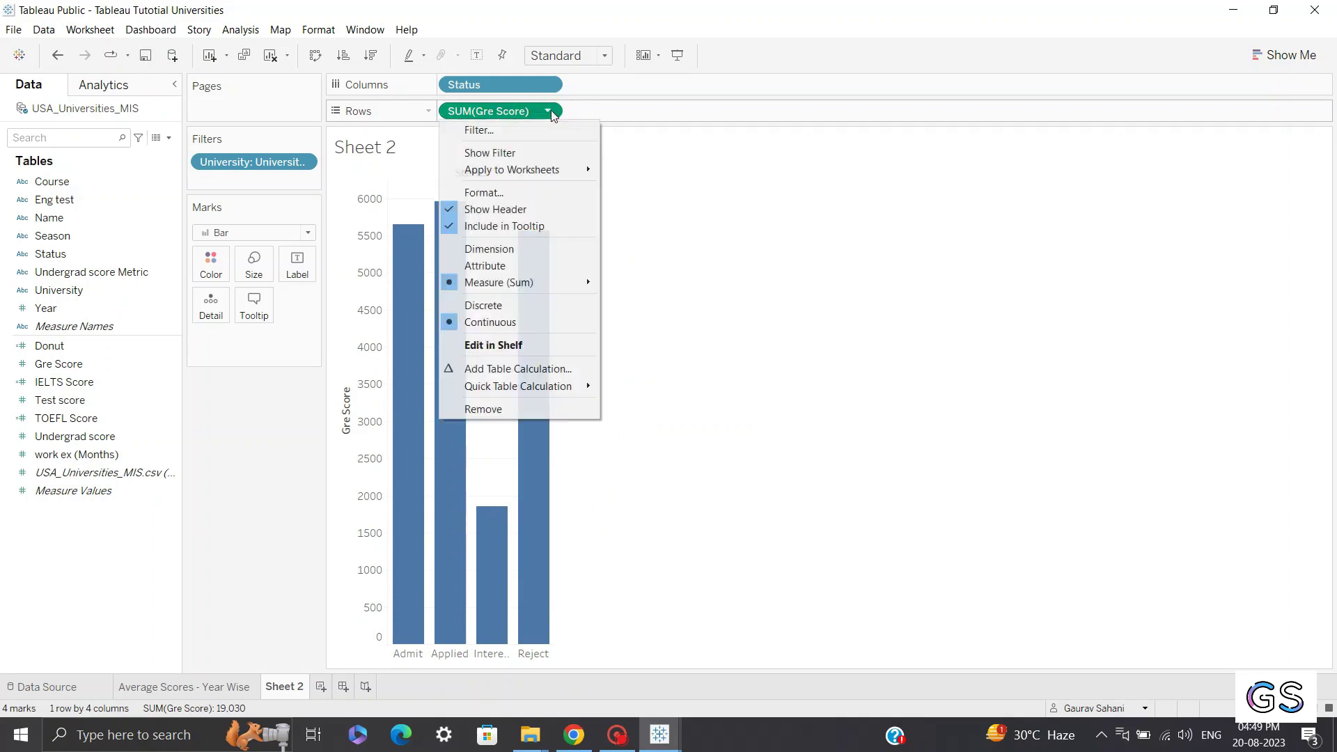
pyautogui.moveTo(530, 282)
pyautogui.click(648, 303)
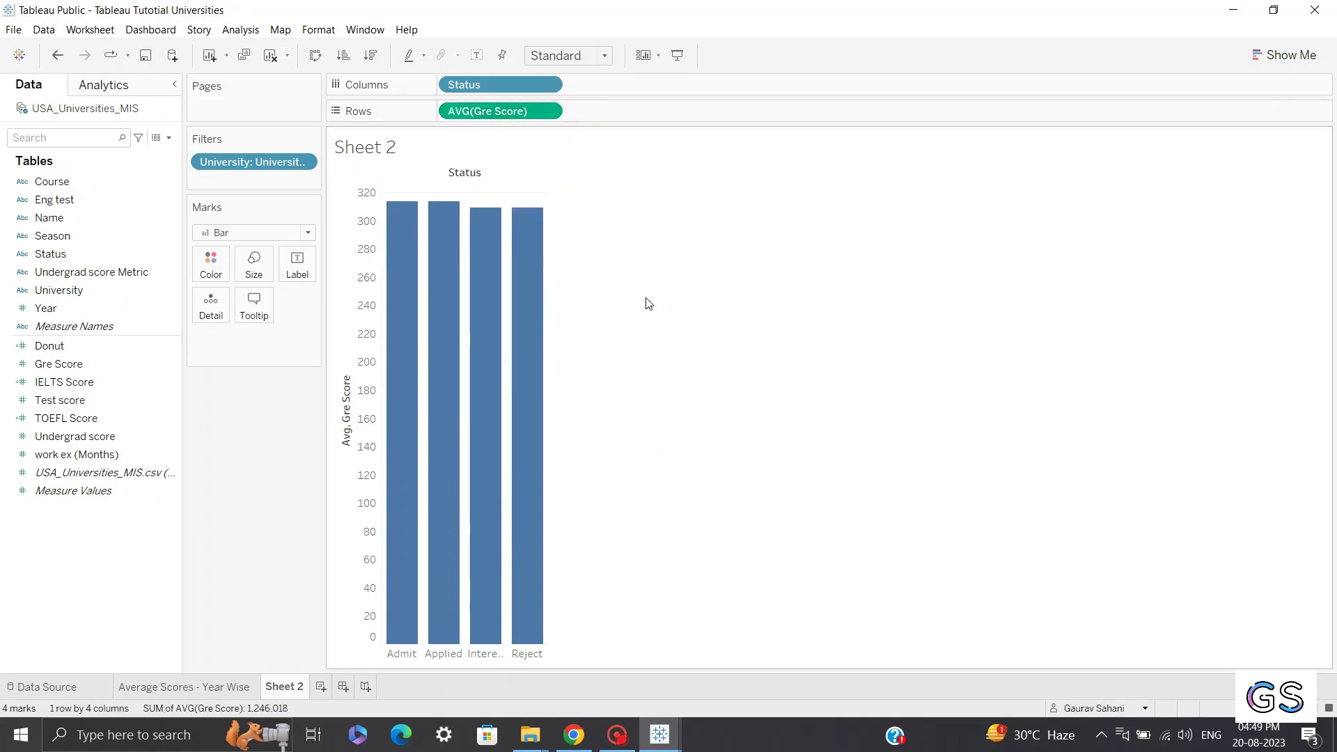
# Fit the bar chart to the entire view and inspect the average GRE score of each status.
pyautogui.click(604, 56)
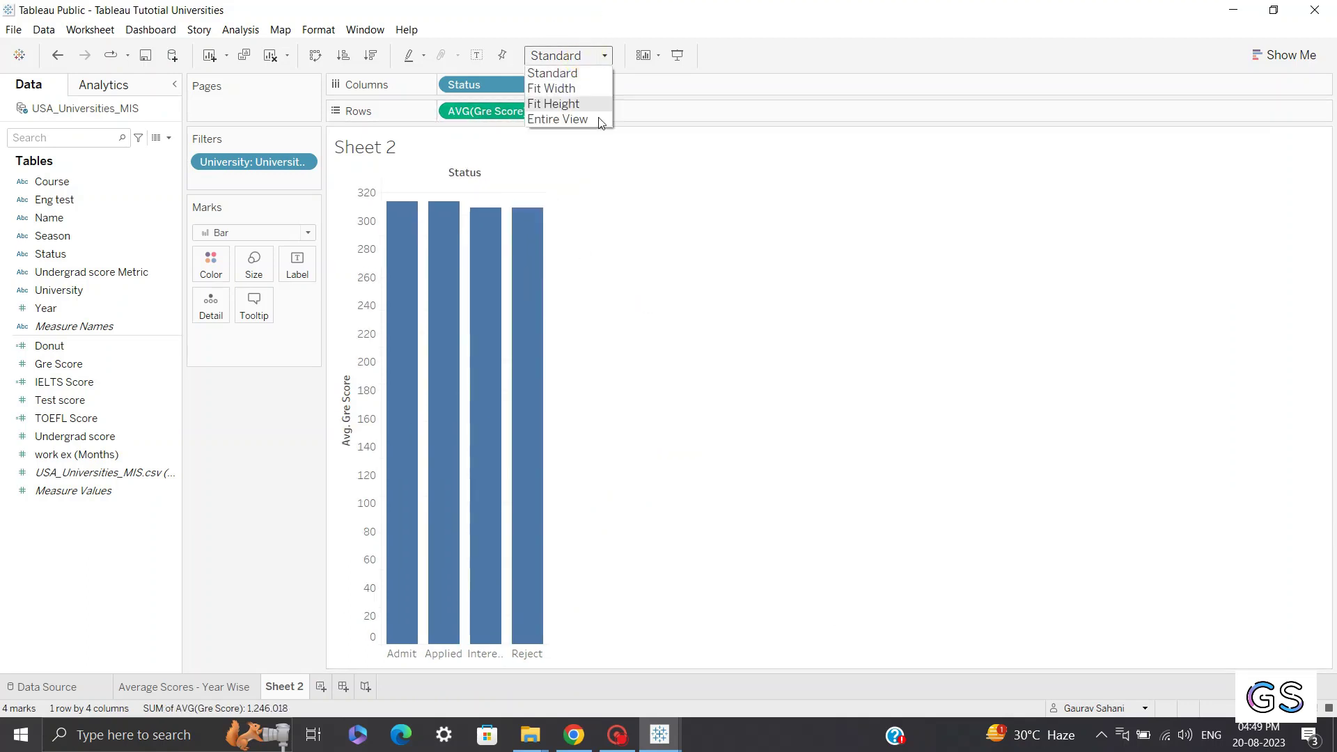
pyautogui.click(579, 128)
pyautogui.click(603, 56)
pyautogui.click(576, 117)
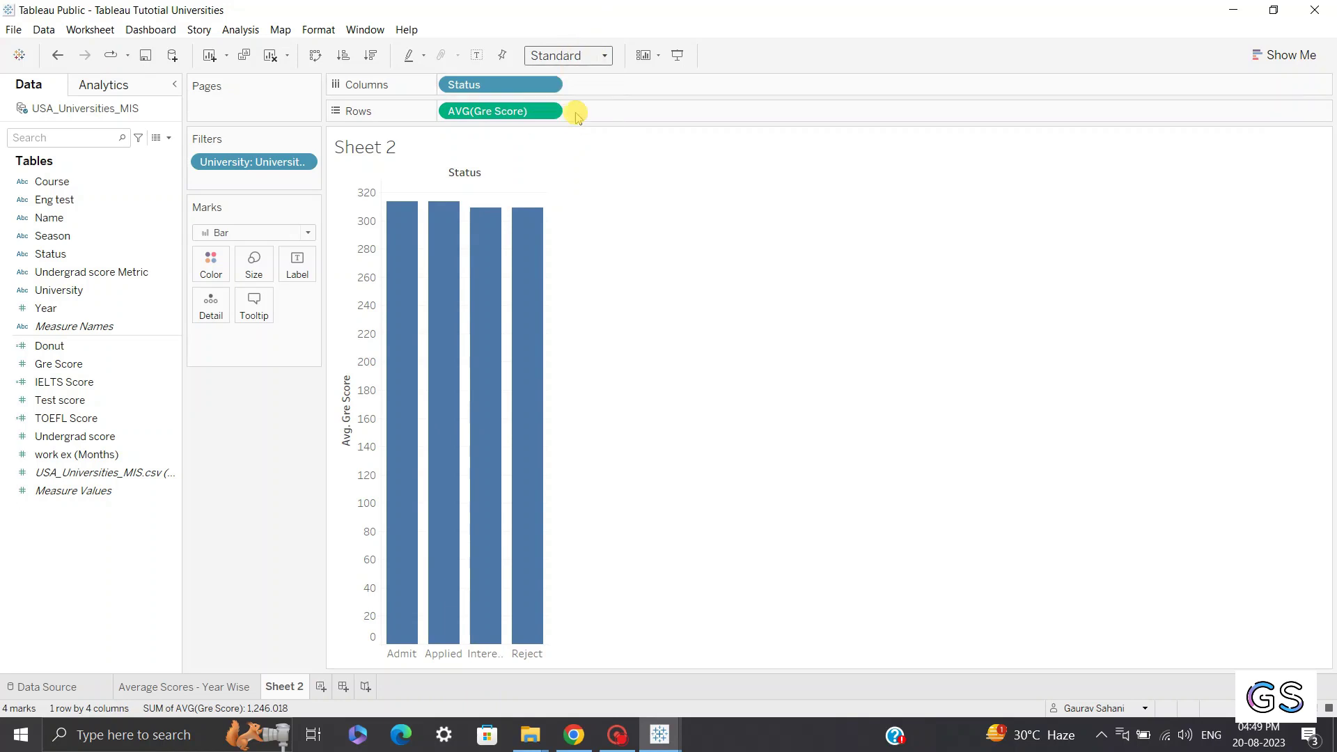
pyautogui.moveTo(418, 379)
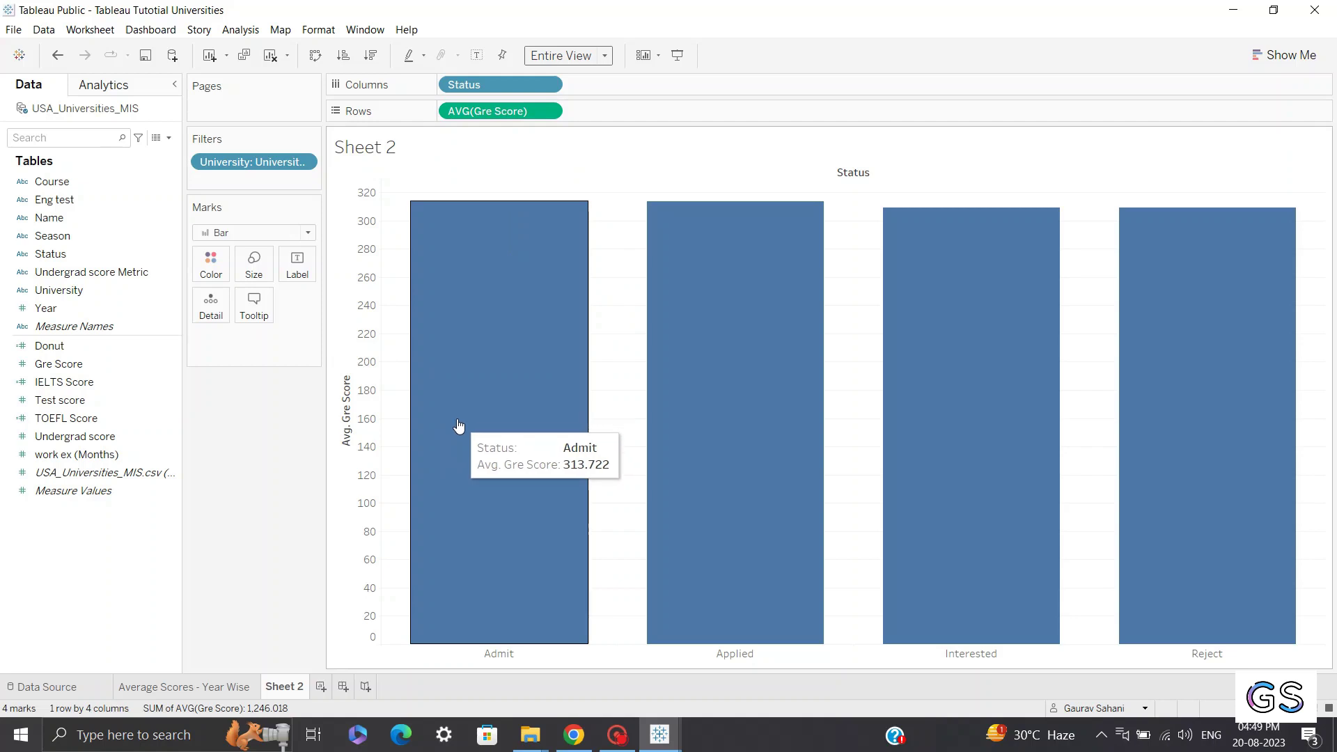
pyautogui.moveTo(698, 446)
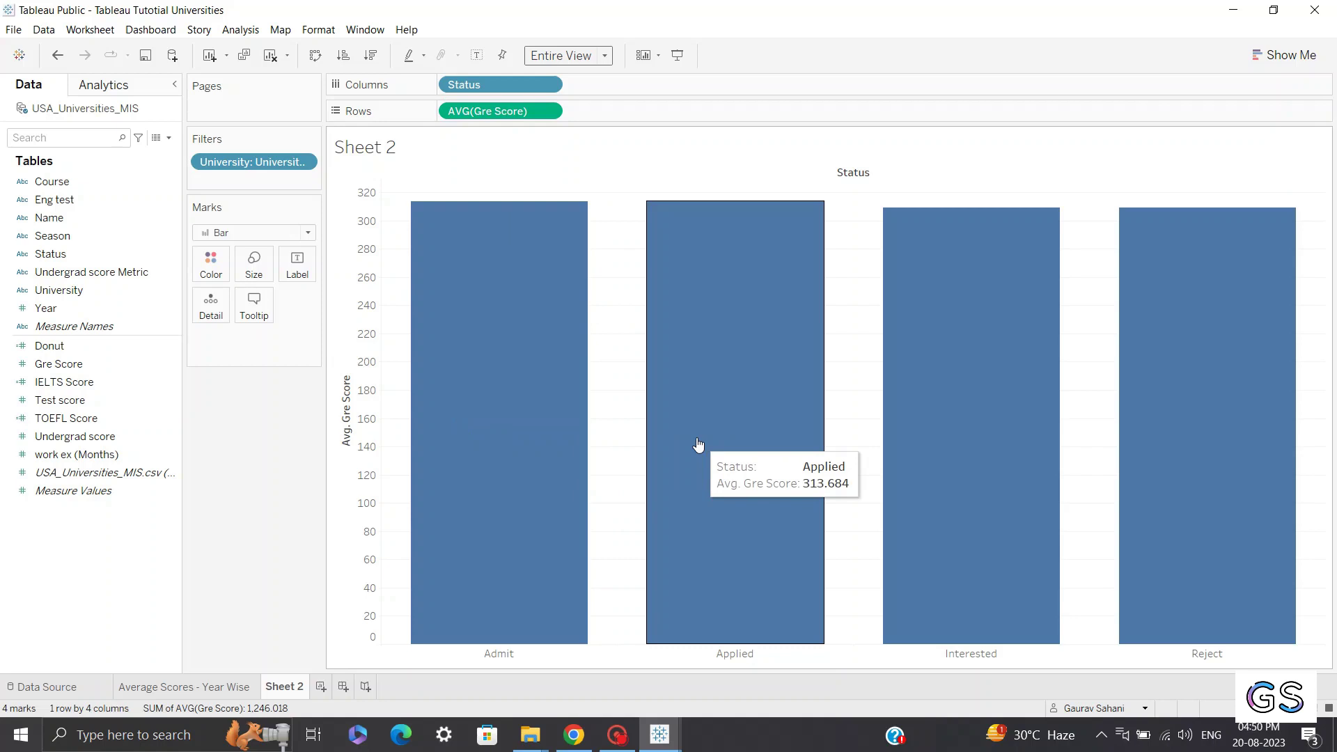
pyautogui.moveTo(963, 416)
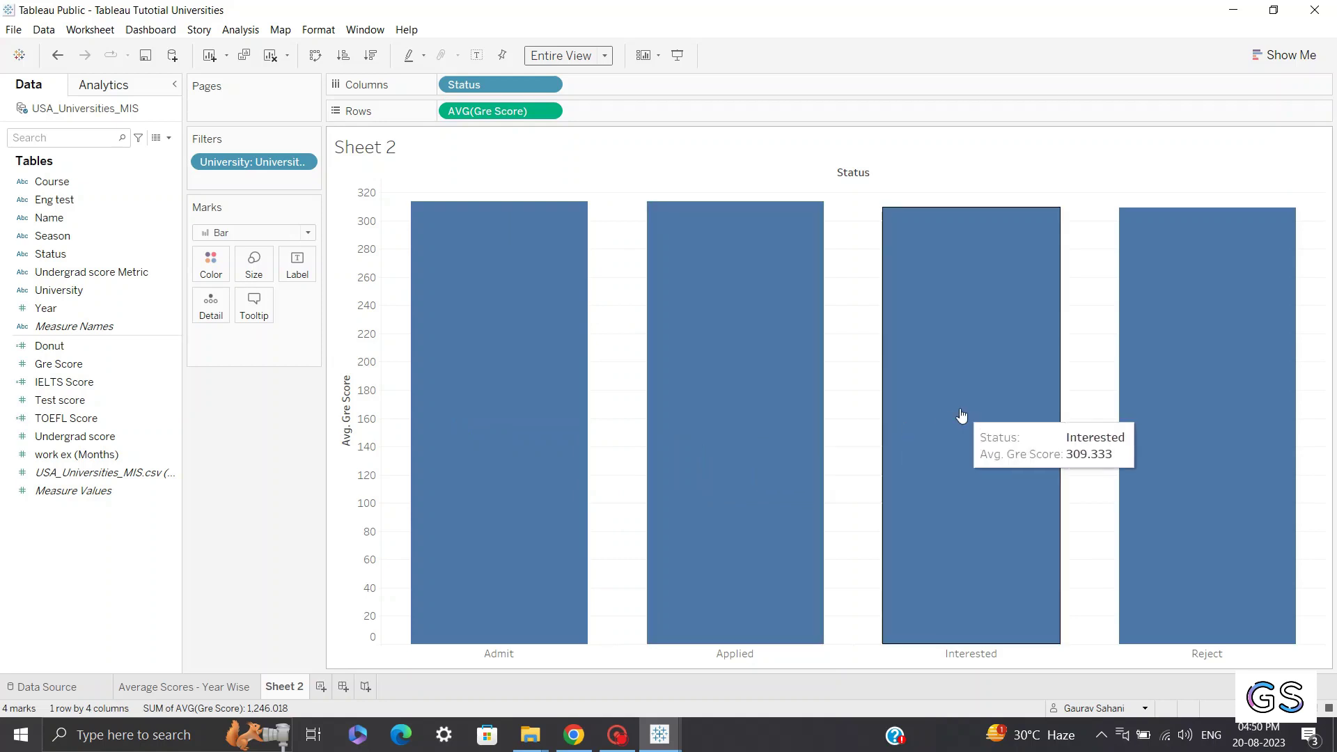
pyautogui.moveTo(1229, 471)
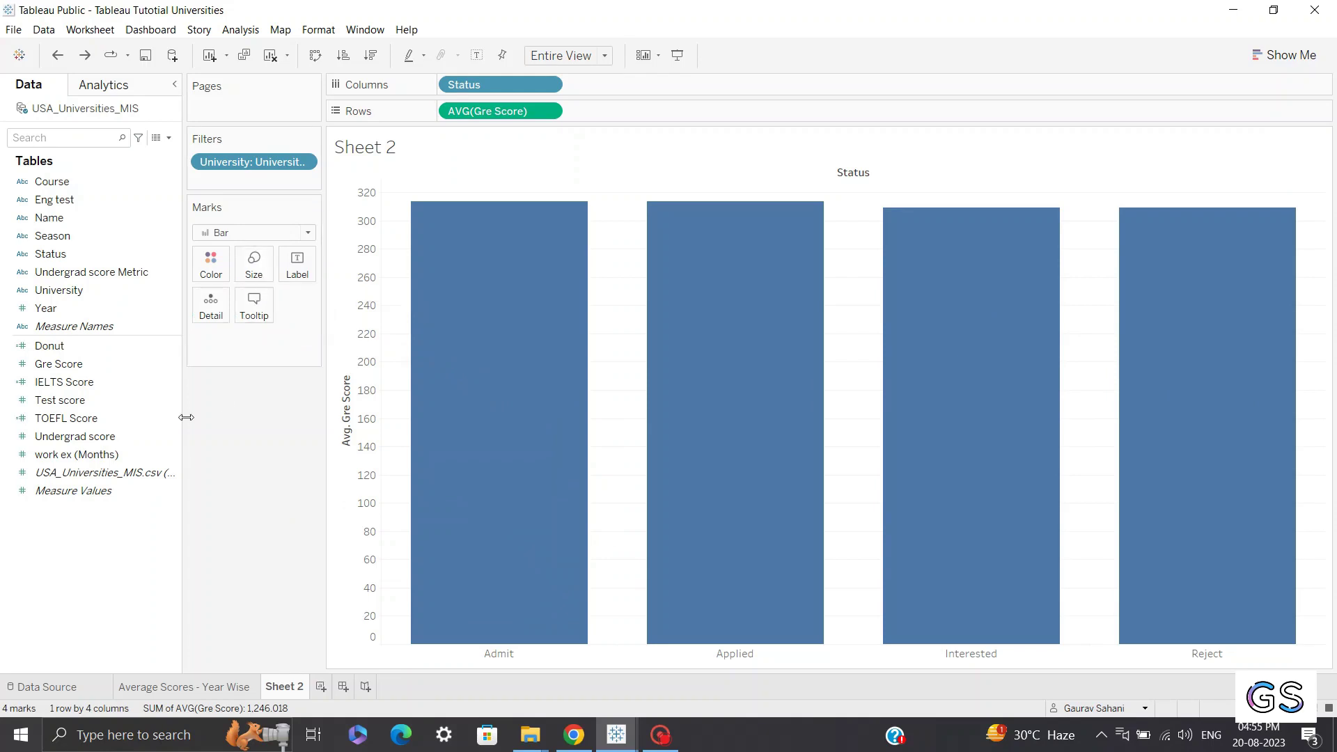
# Change the Gre Score chart's mark type to Shape and size the marks by work ex (Months).
pyautogui.click(109, 456)
pyautogui.click(277, 234)
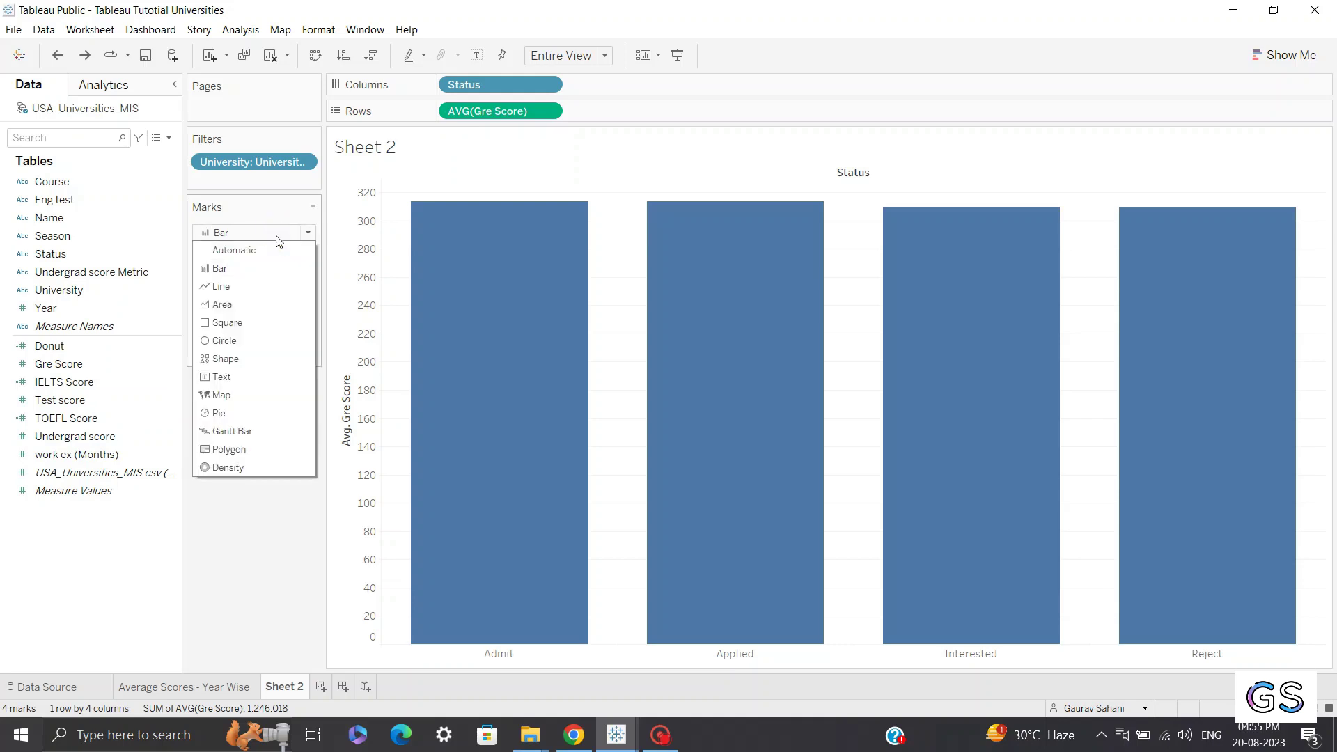
pyautogui.click(230, 363)
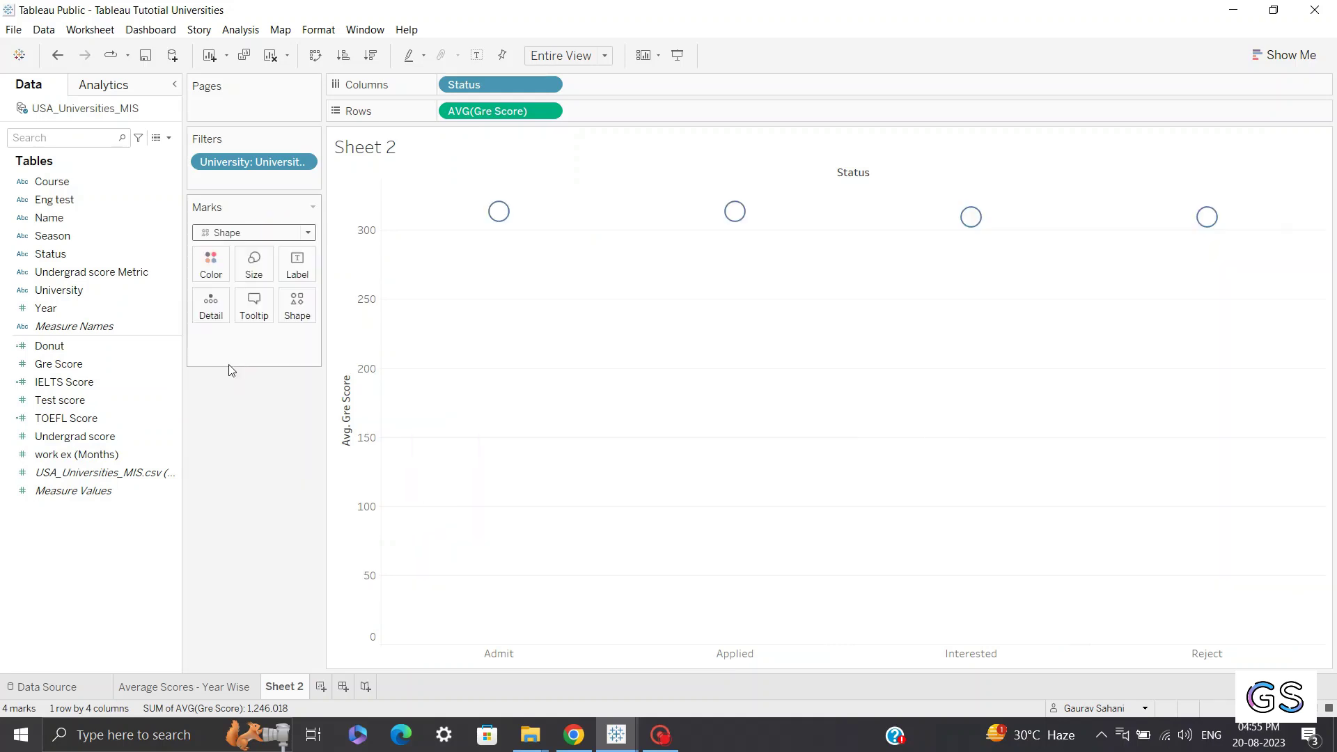
pyautogui.click(96, 455)
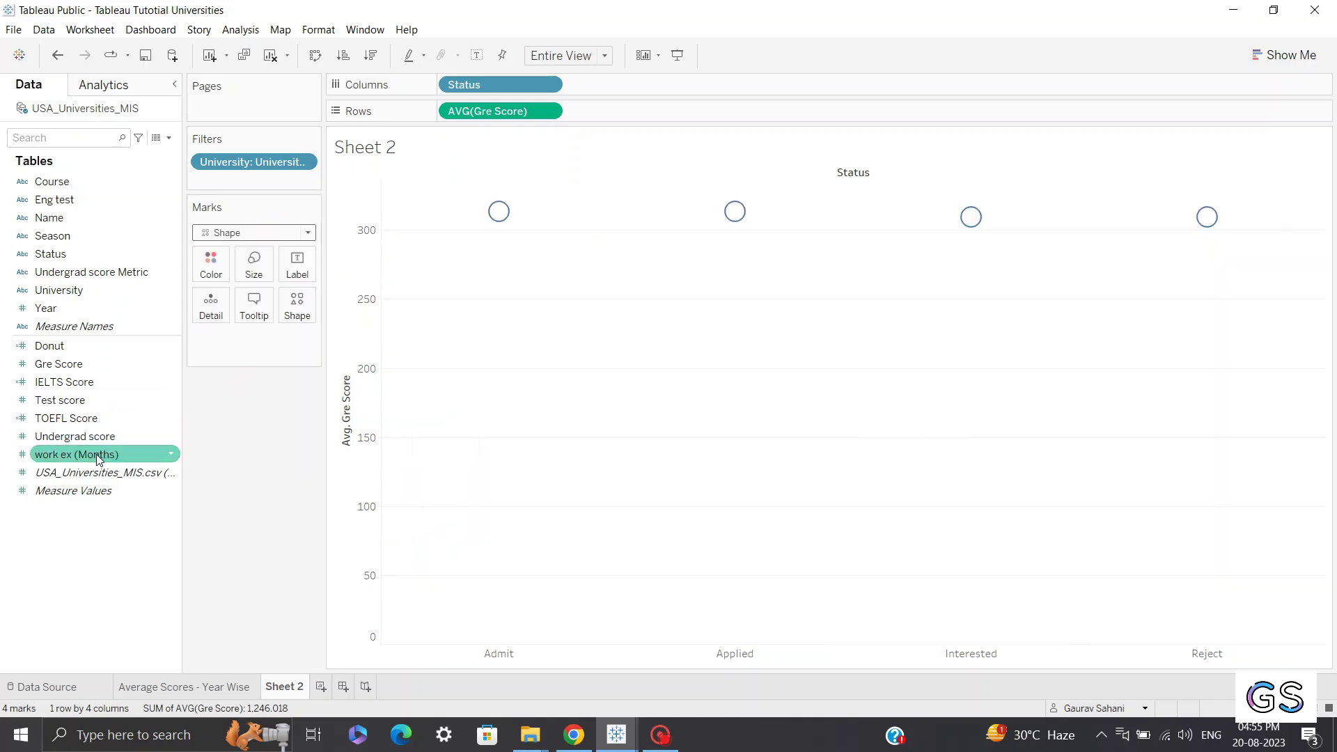
pyautogui.moveTo(72, 466); pyautogui.dragTo(254, 285)
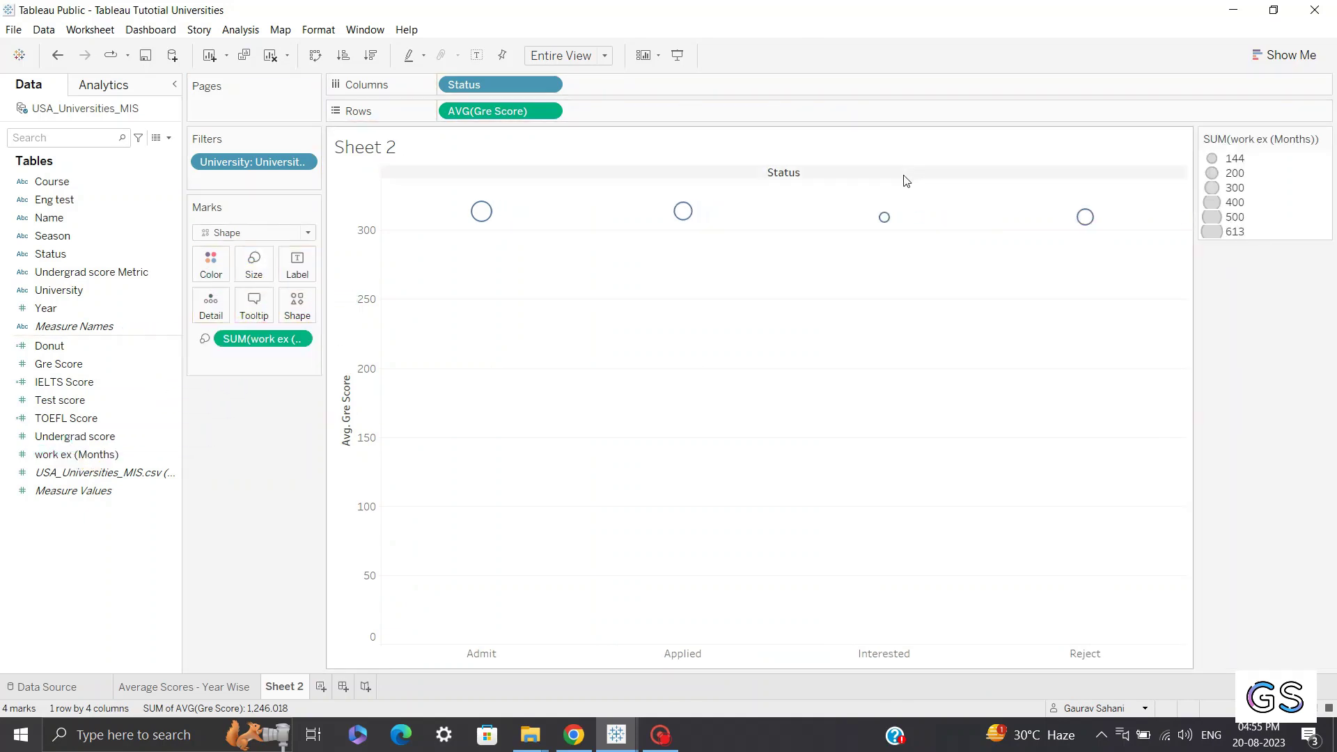
pyautogui.moveTo(892, 221)
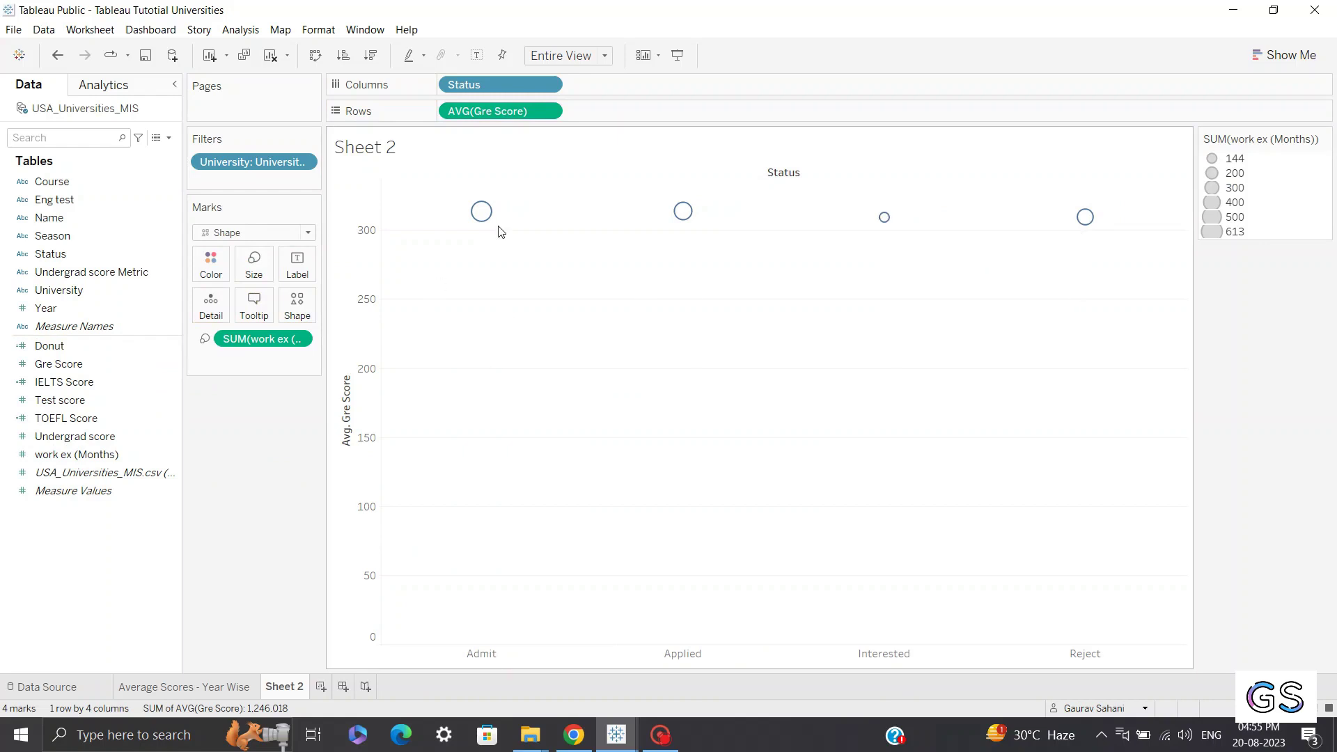
pyautogui.moveTo(492, 220)
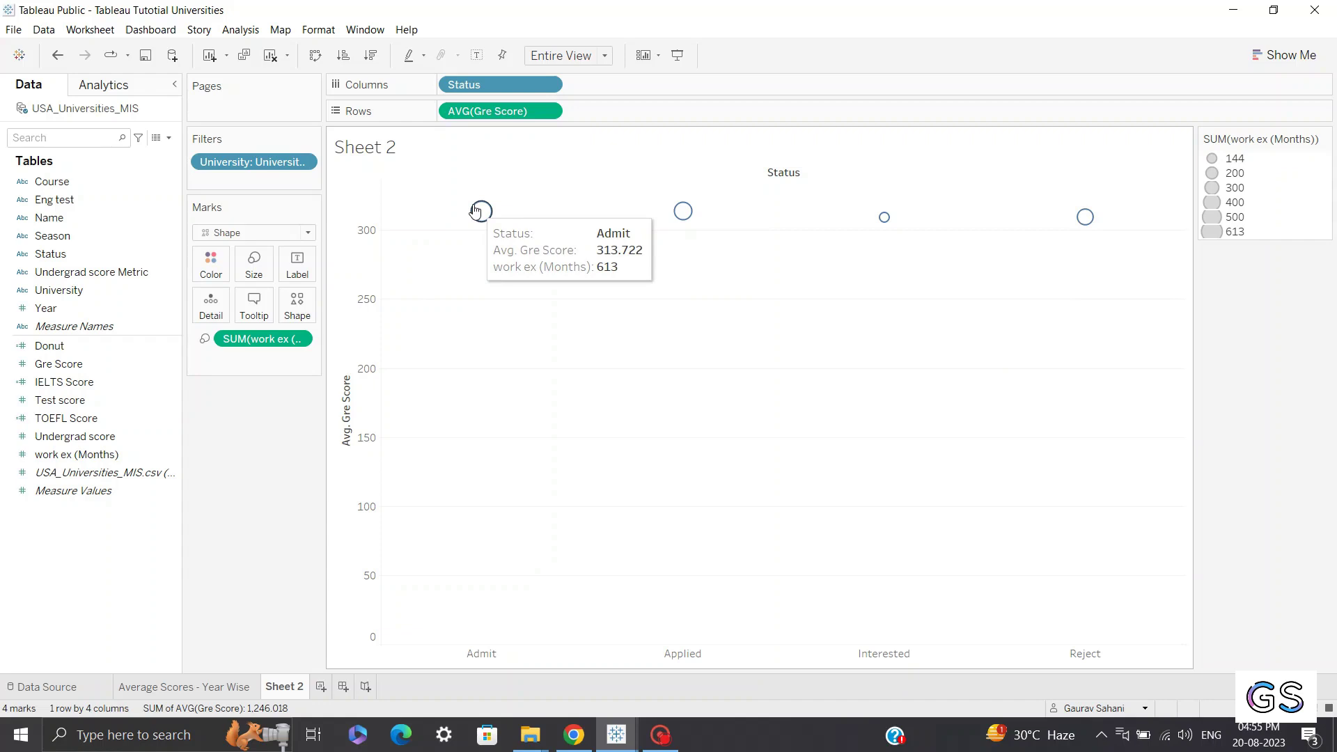
# Create a calculated field named Work exp in Yrs with the formula [work ex (Months)]/12.
pyautogui.click(168, 138)
pyautogui.click(164, 153)
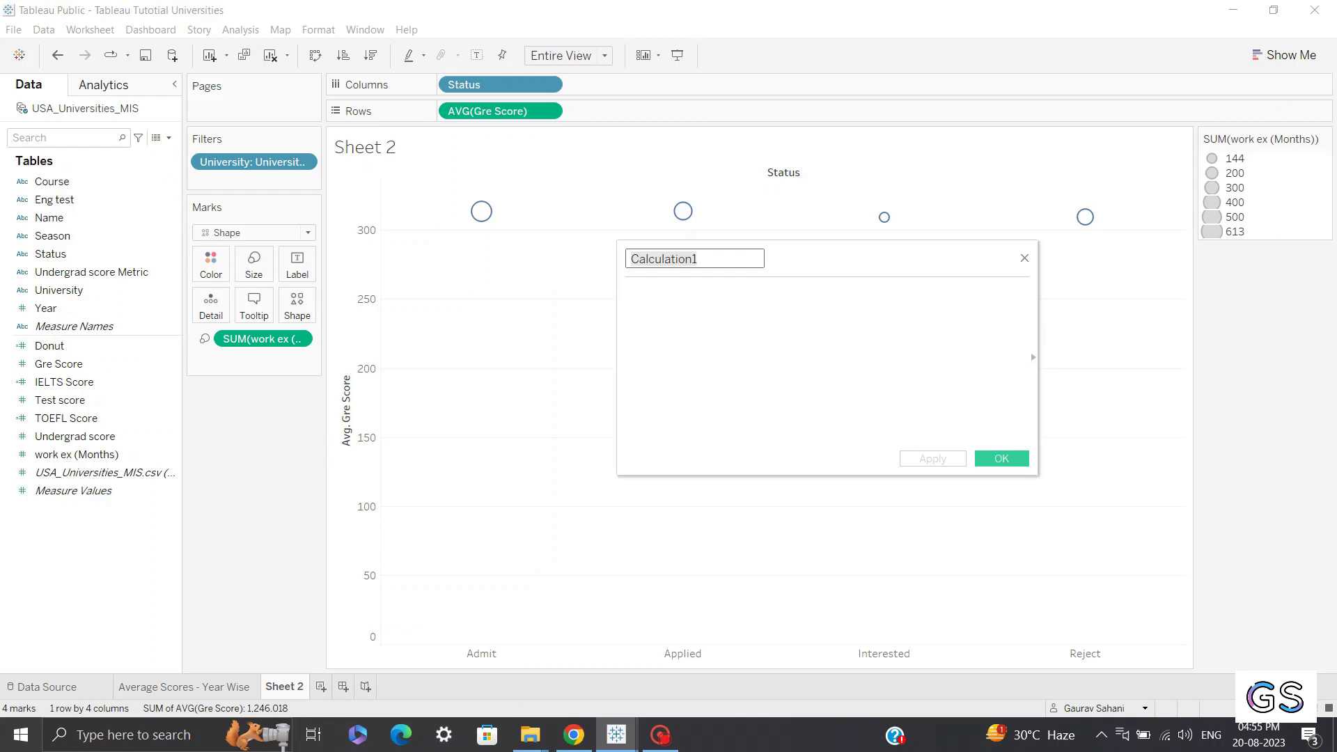
pyautogui.press('BackSpace')
pyautogui.write('Wo')
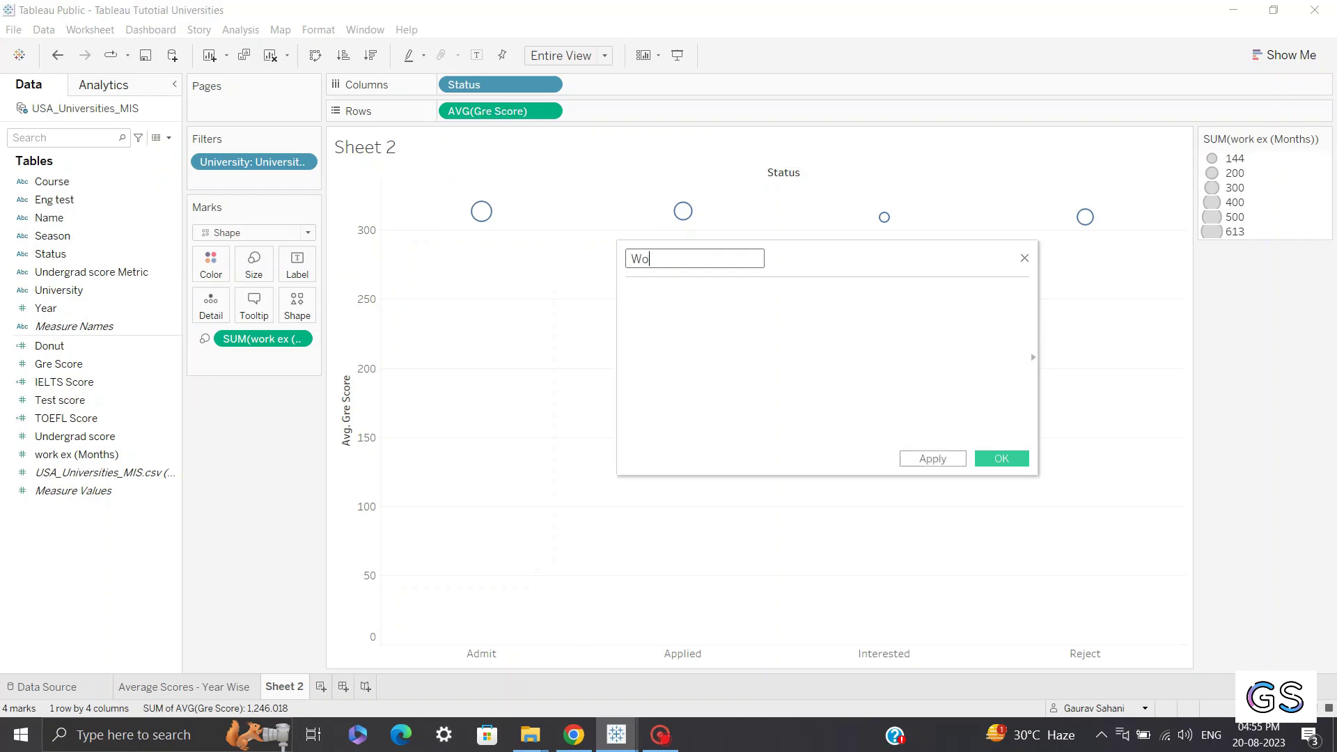
pyautogui.write('rk exp in Yrs')
pyautogui.click(819, 308)
pyautogui.write('wo')
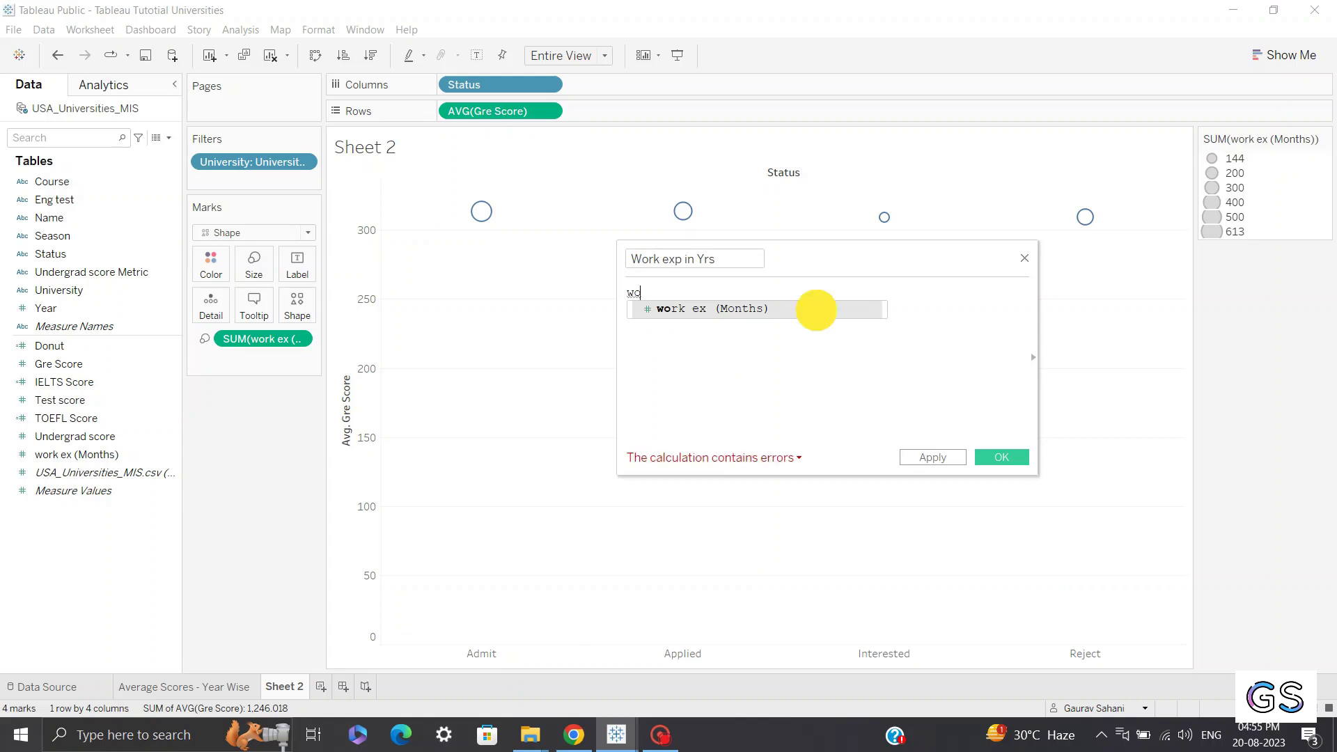
pyautogui.doubleClick(820, 316)
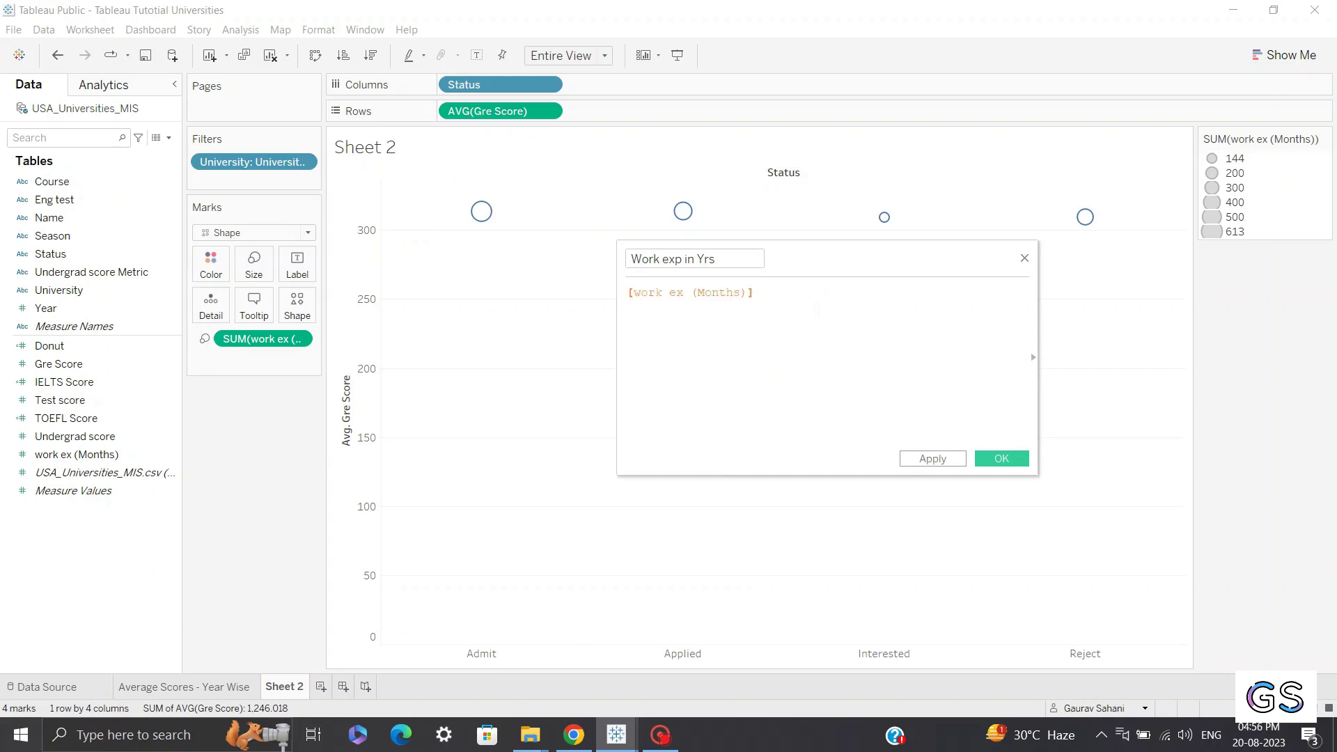
pyautogui.write('/12')
pyautogui.click(1002, 458)
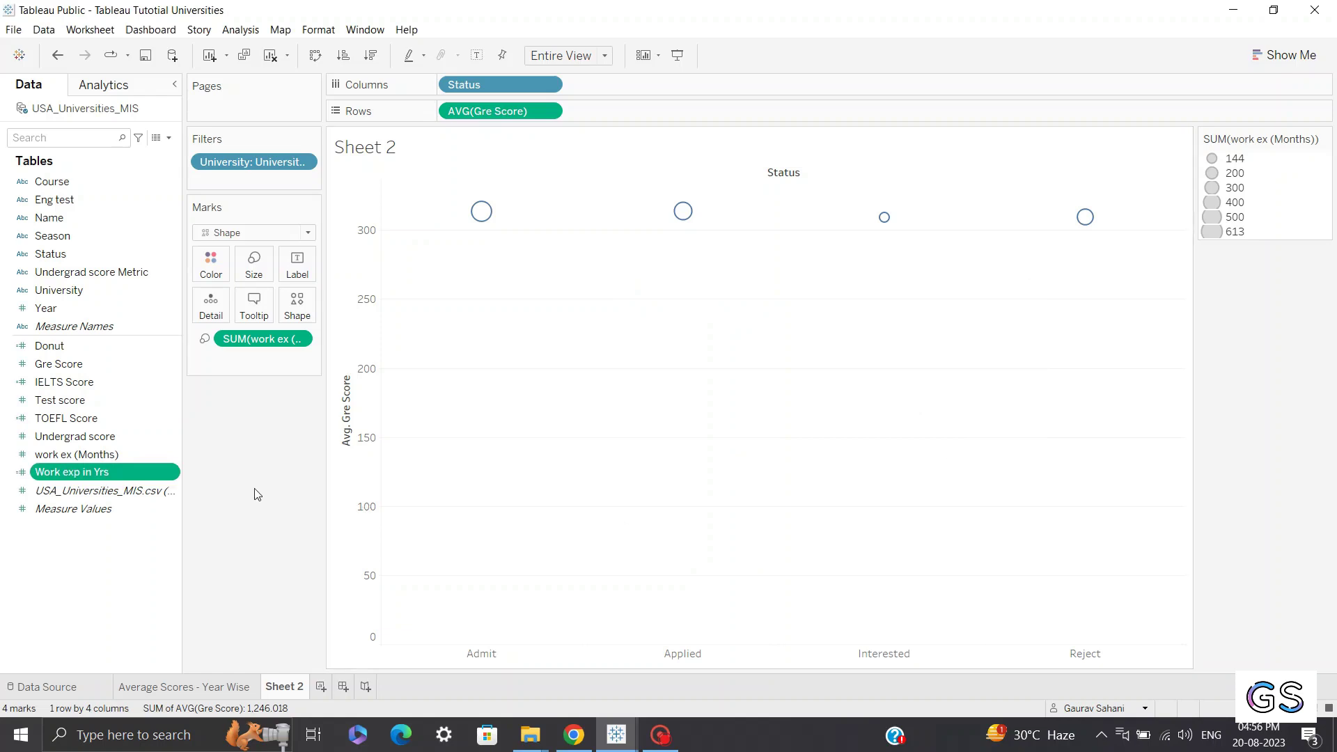
# Replace the marks' size field with Work exp in Yrs and convert that field to a dimension in the data source.
pyautogui.moveTo(126, 480); pyautogui.dragTo(271, 339)
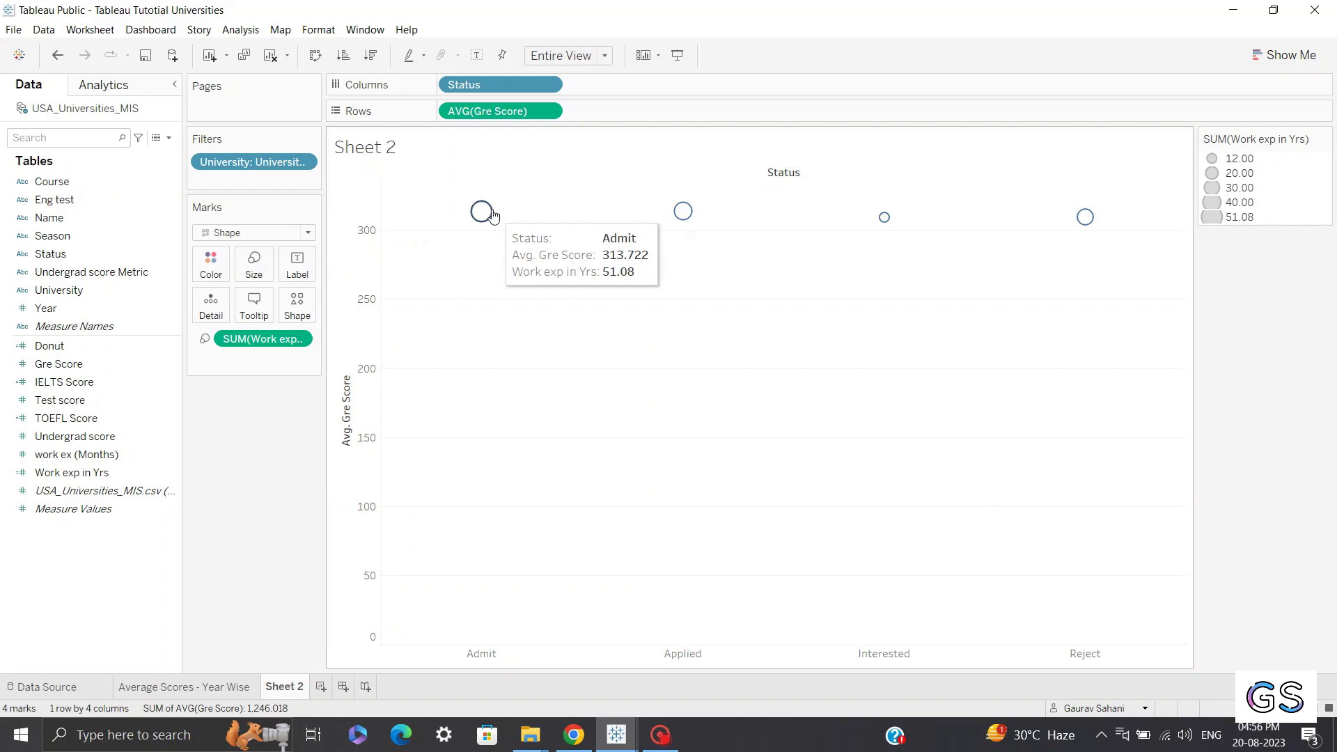
pyautogui.rightClick(103, 472)
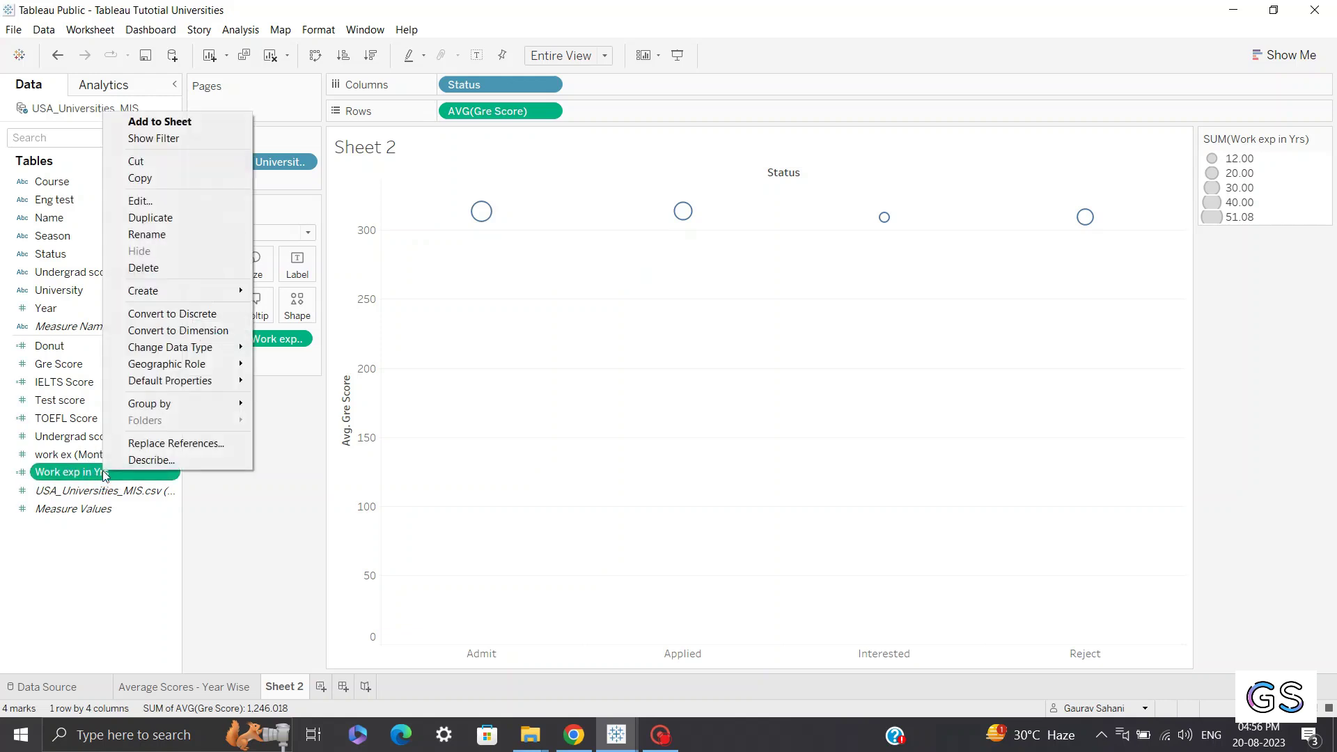
pyautogui.click(199, 335)
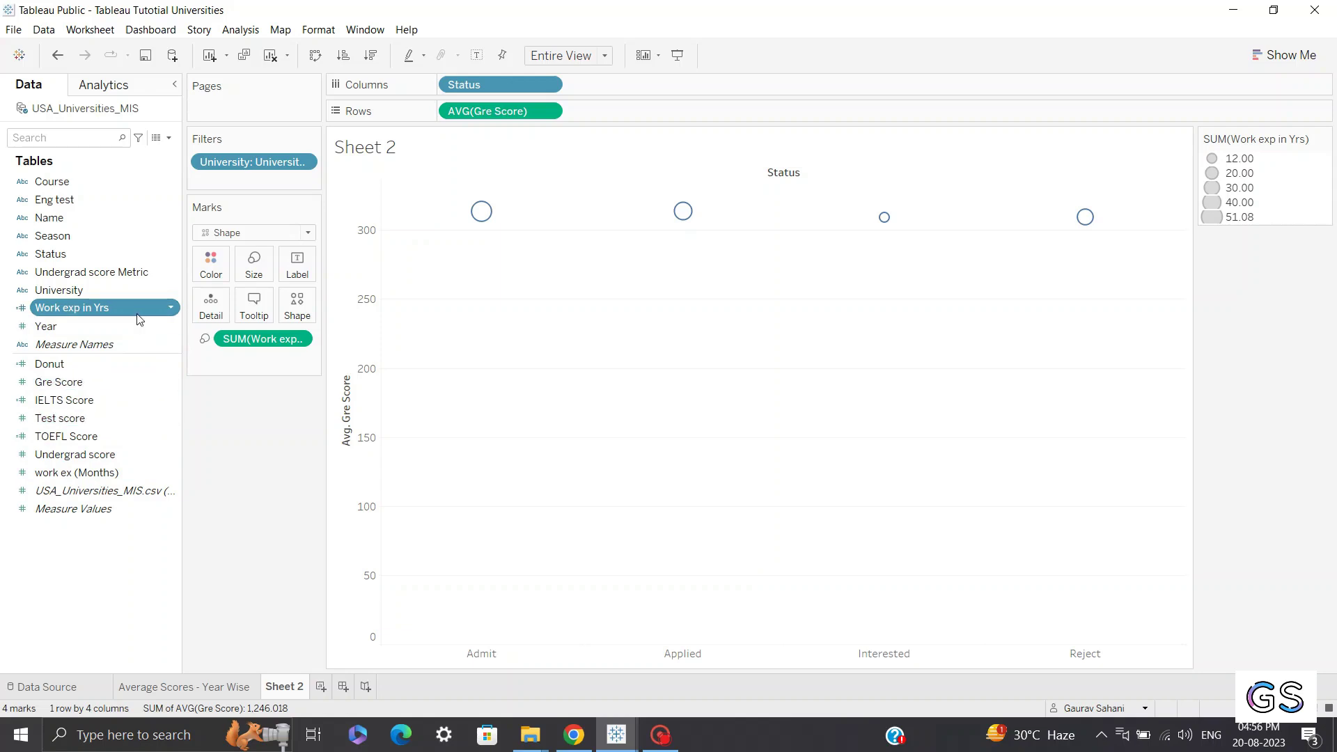
# Replace the summed work experience on the marks' size with the individual values of the Work exp in Yrs dimension.
pyautogui.click(100, 309)
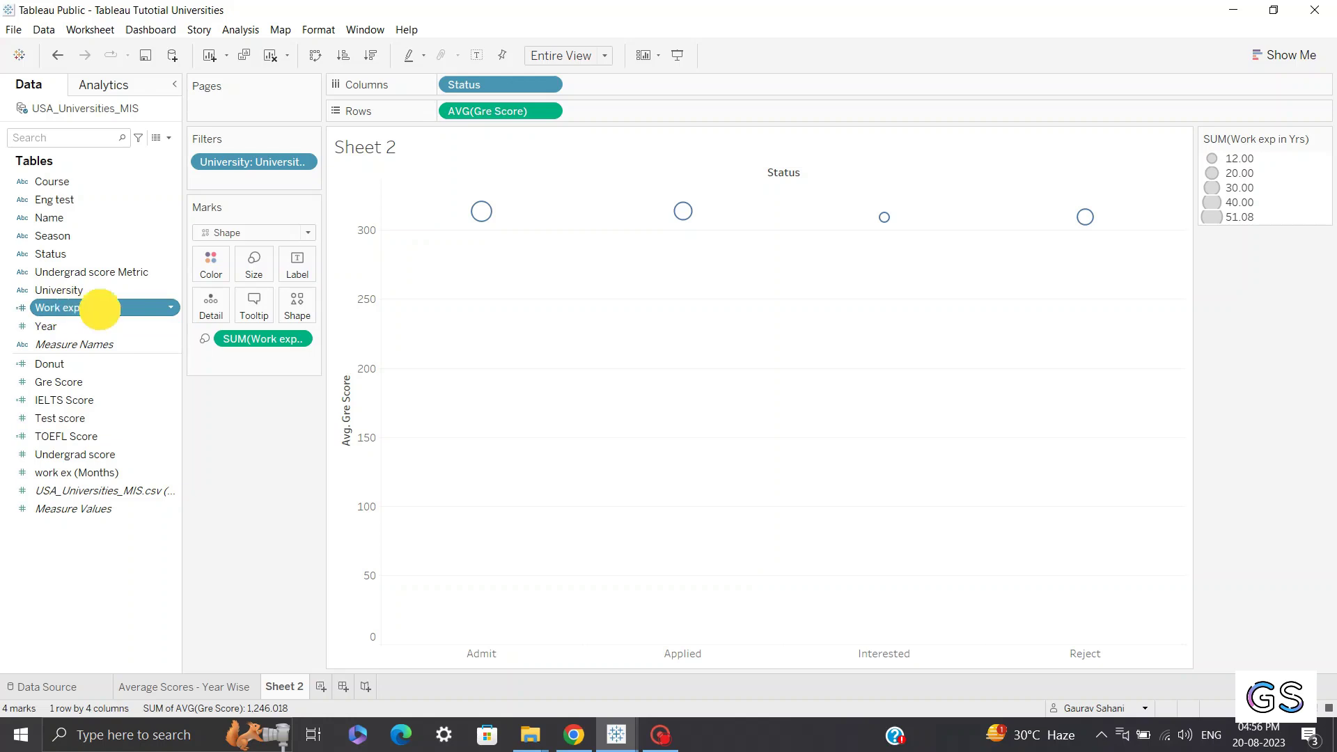
pyautogui.moveTo(100, 309); pyautogui.dragTo(243, 277)
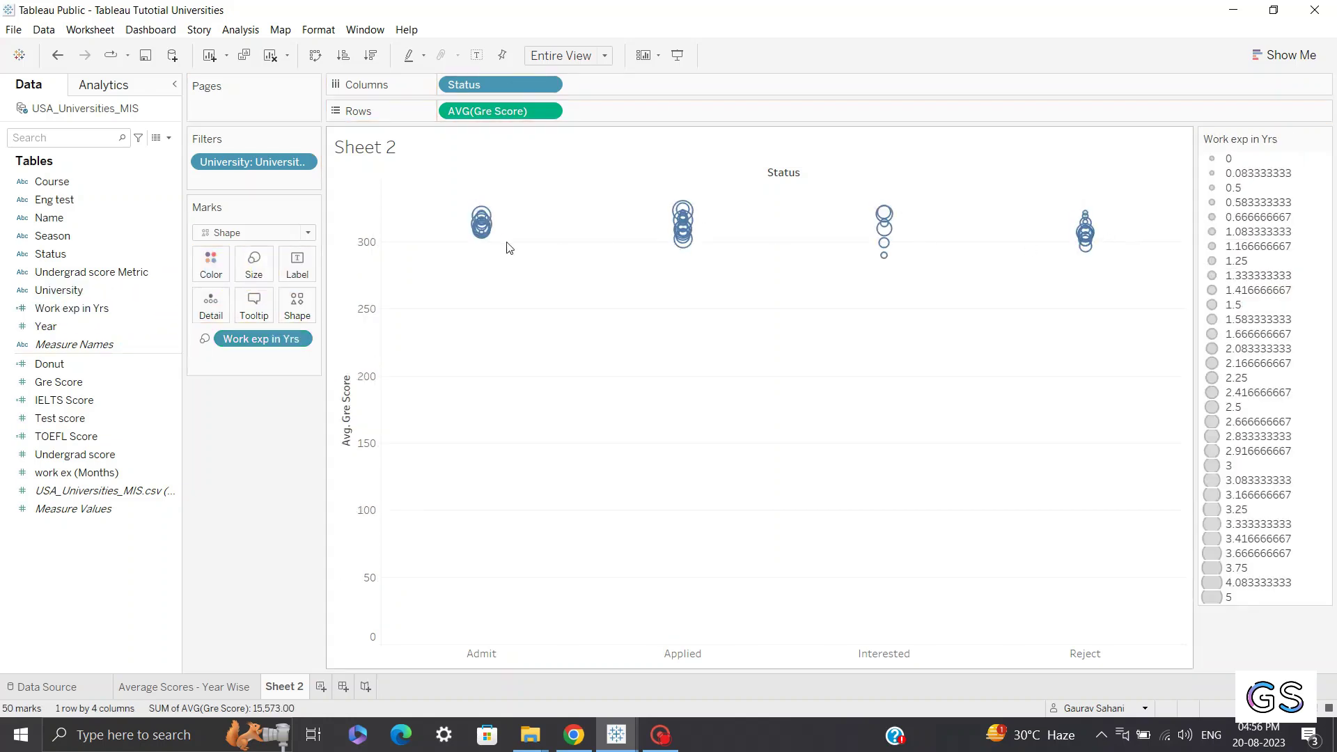
pyautogui.moveTo(474, 246)
# Edit the Avg. Gre Score axis so that its automatic range does not include zero.
pyautogui.rightClick(356, 479)
pyautogui.click(397, 494)
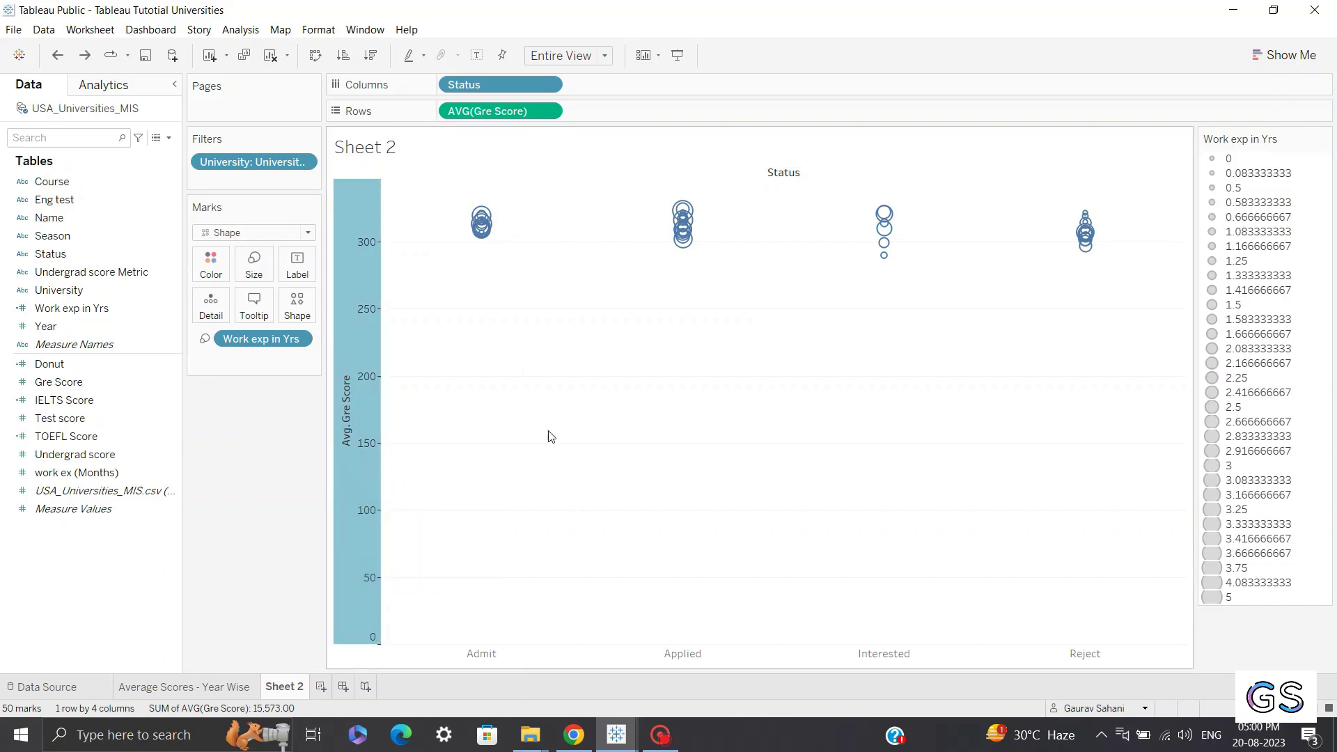
pyautogui.click(760, 177)
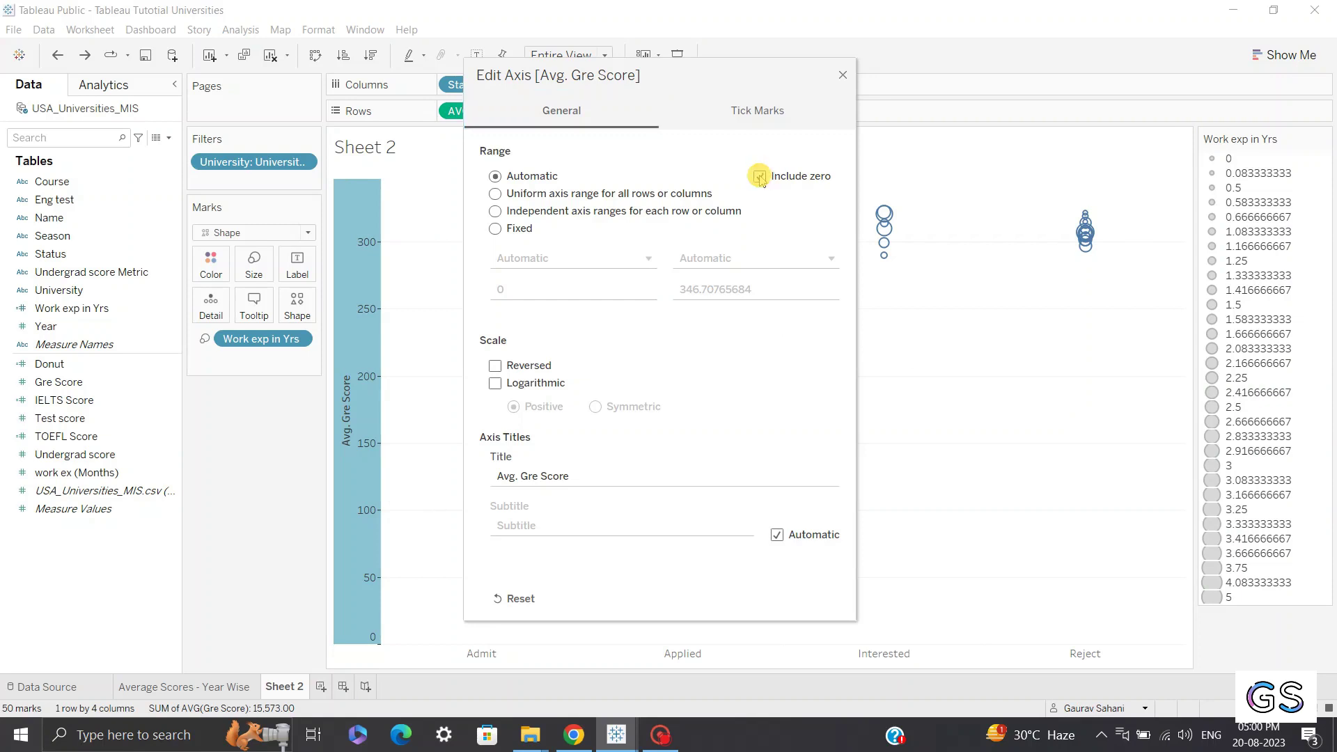
pyautogui.click(843, 76)
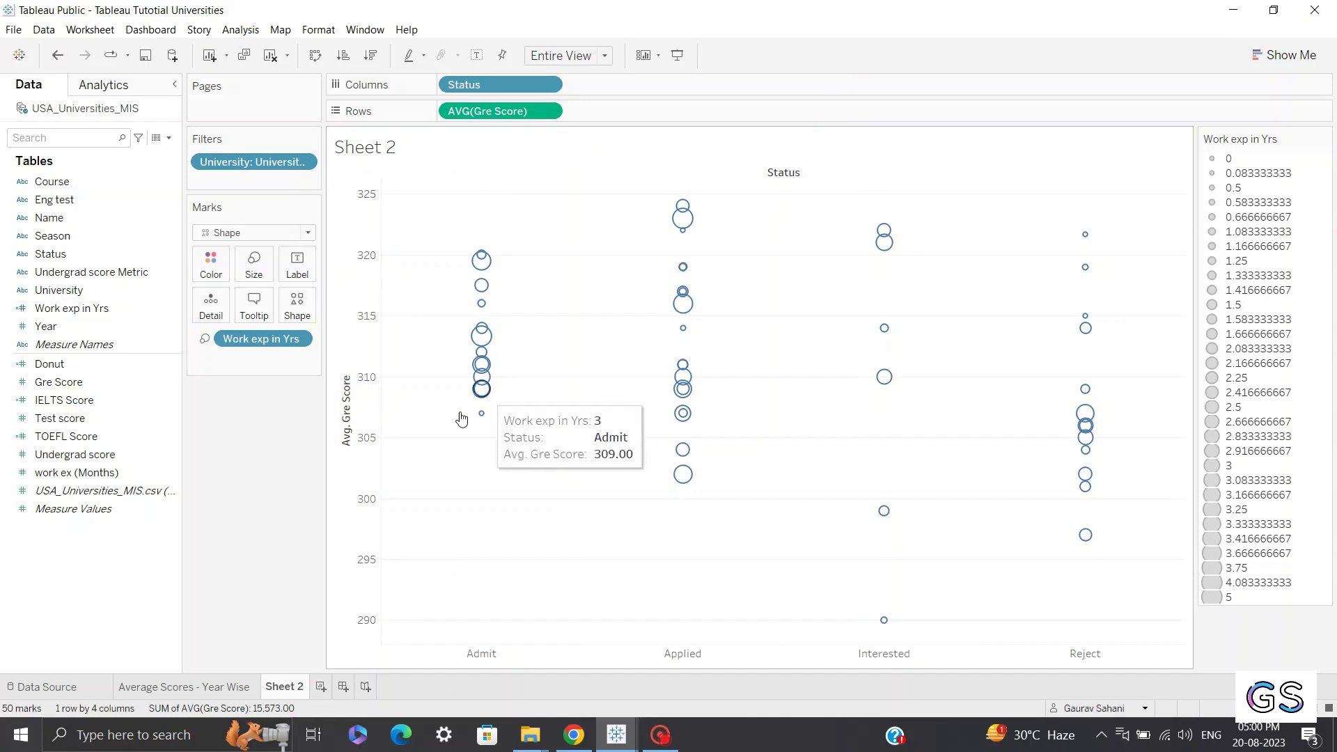
# Examine the work experience and average GRE score details of individual marks under Admit and Reject.
pyautogui.moveTo(479, 424)
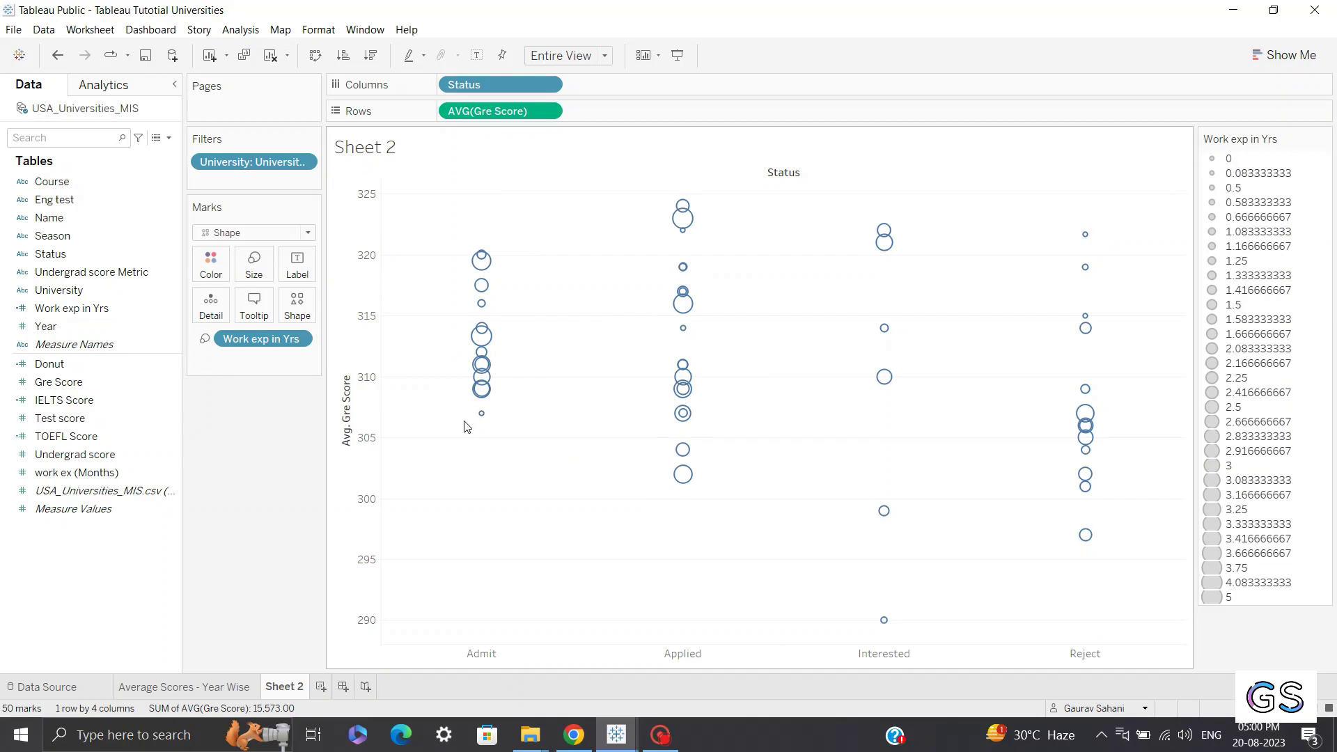
pyautogui.moveTo(485, 260)
pyautogui.moveTo(1086, 453)
pyautogui.moveTo(1078, 554)
pyautogui.moveTo(485, 343)
pyautogui.moveTo(1094, 480)
# Color the chart's marks by the Status field.
pyautogui.click(56, 257)
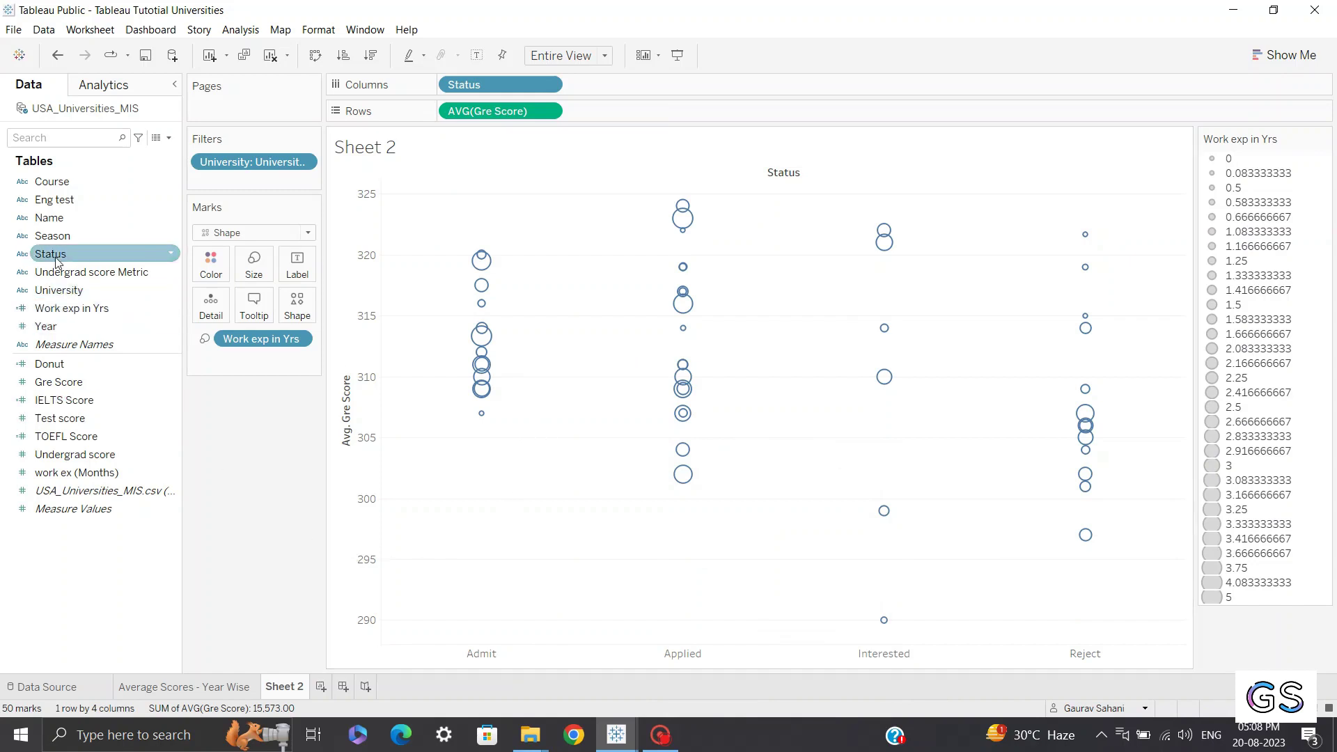
pyautogui.moveTo(56, 259); pyautogui.dragTo(214, 278)
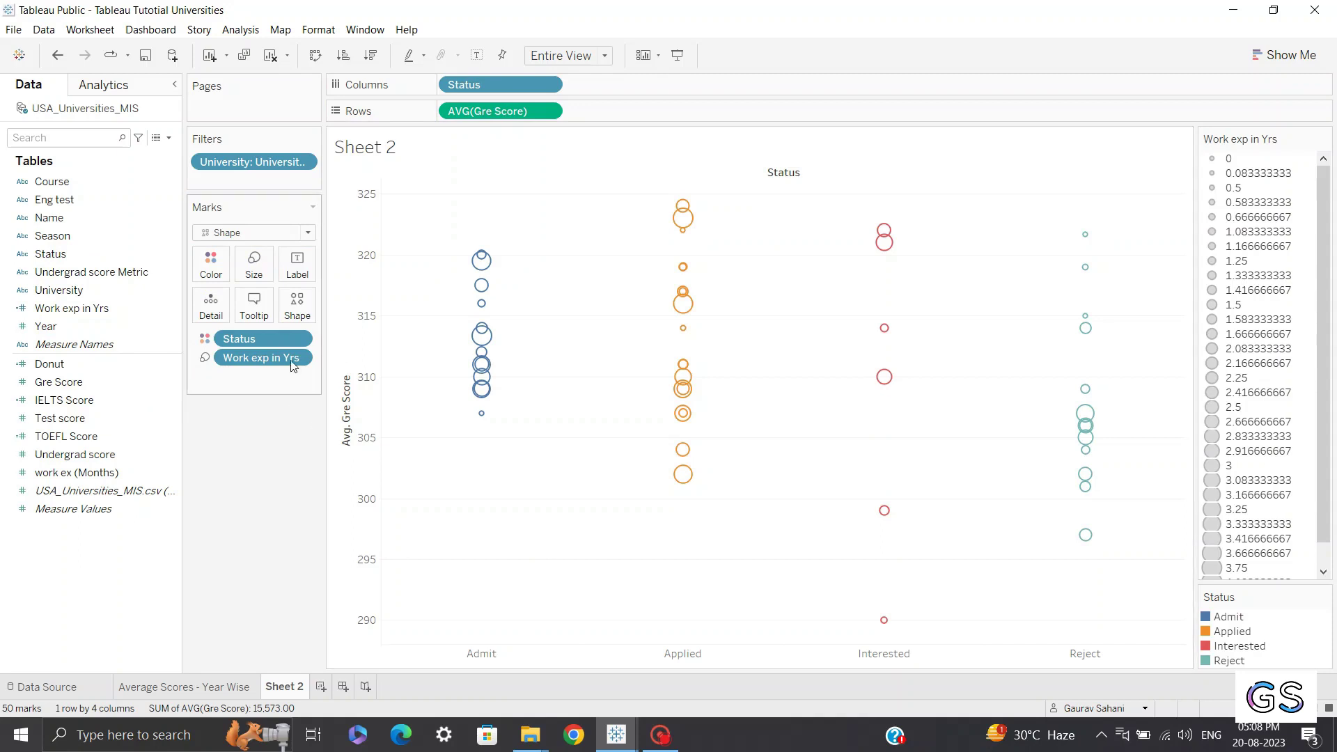
# Edit the Status colors, assigning green to Admit and red to Reject from the Automatic palette.
pyautogui.click(211, 263)
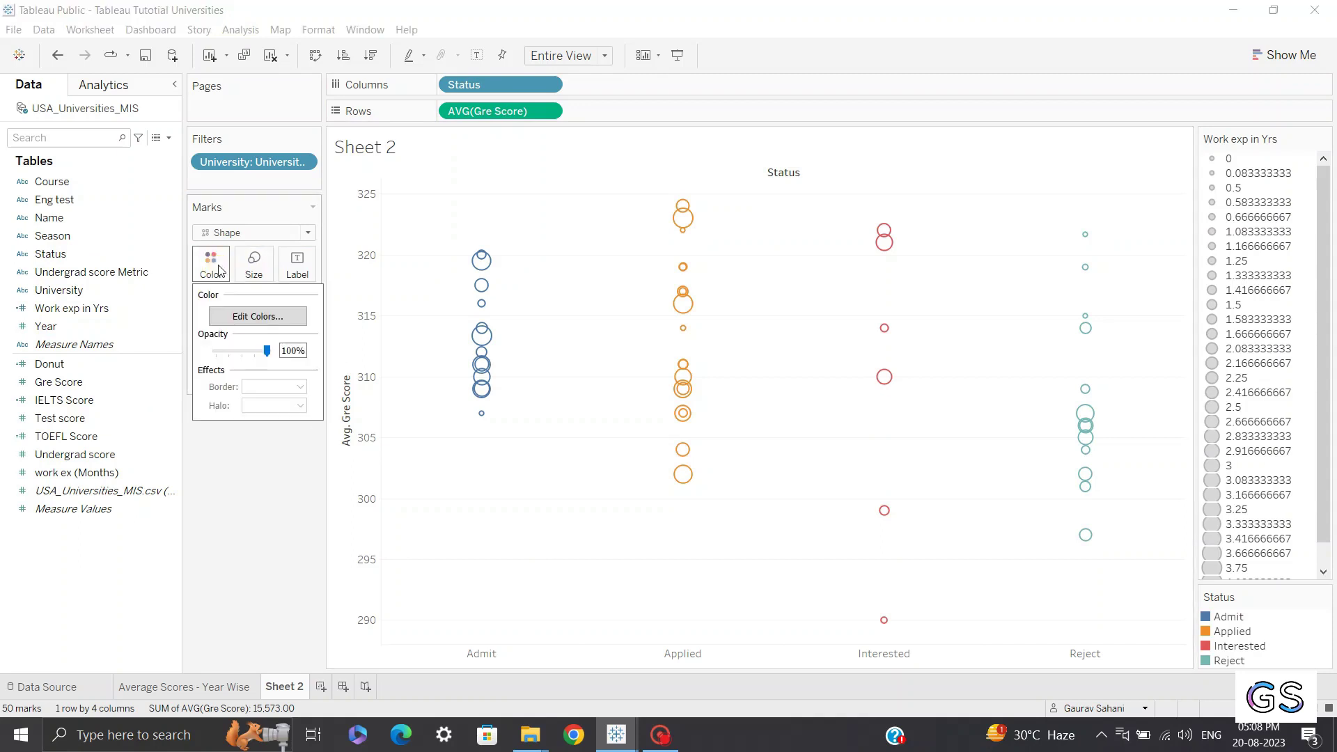
pyautogui.click(257, 316)
pyautogui.click(740, 252)
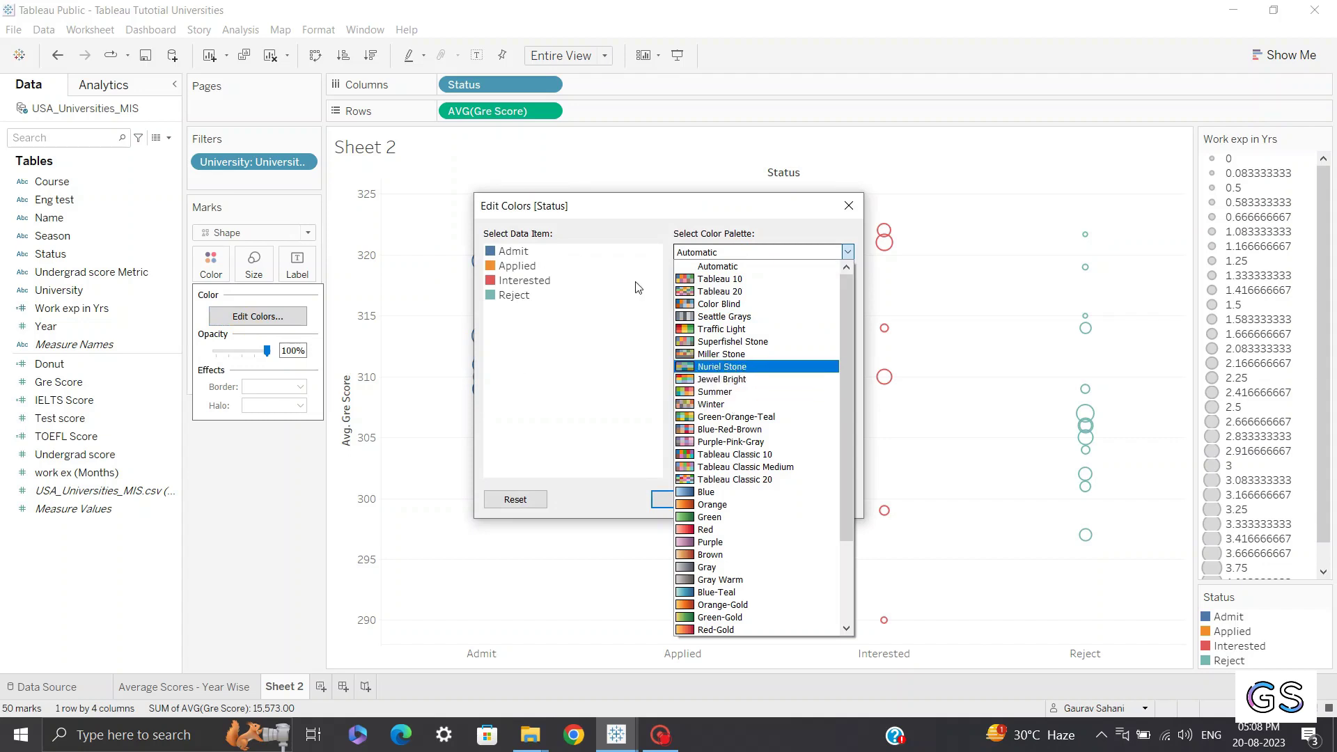
pyautogui.click(634, 319)
pyautogui.click(508, 251)
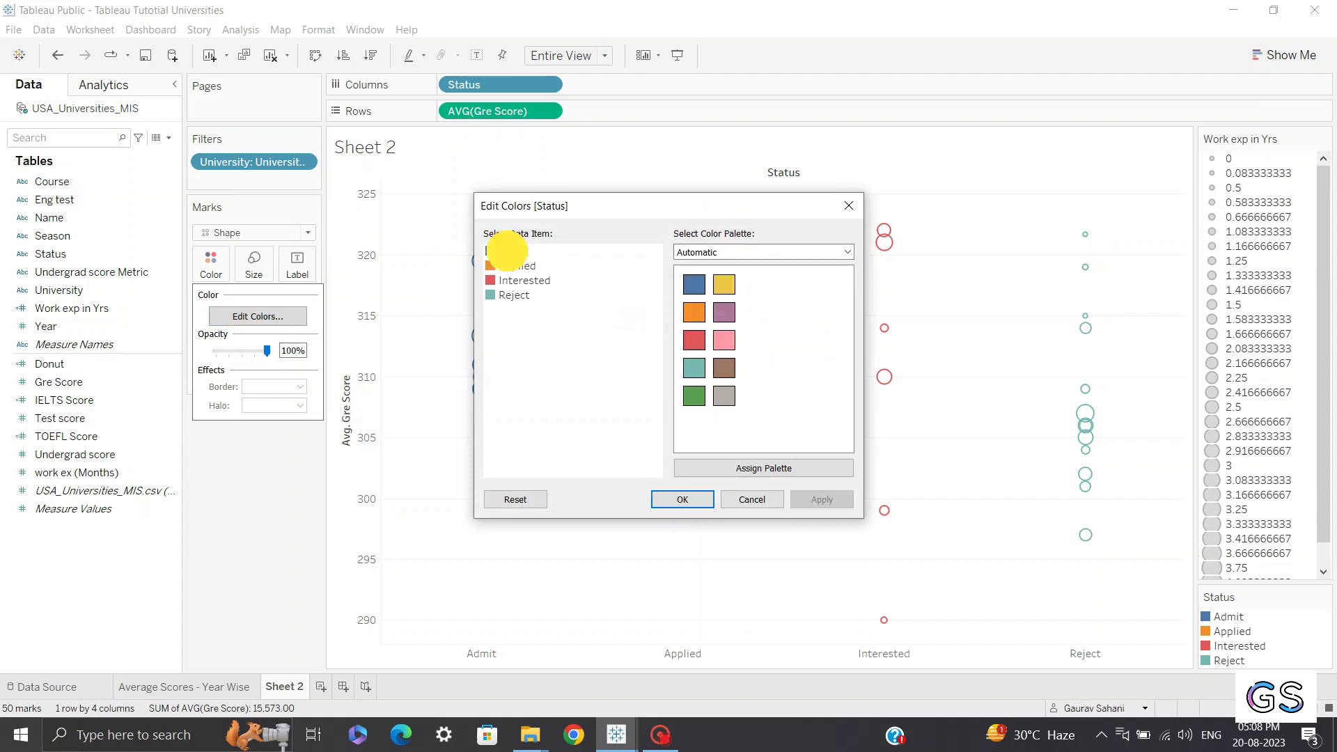
pyautogui.click(684, 396)
pyautogui.click(514, 295)
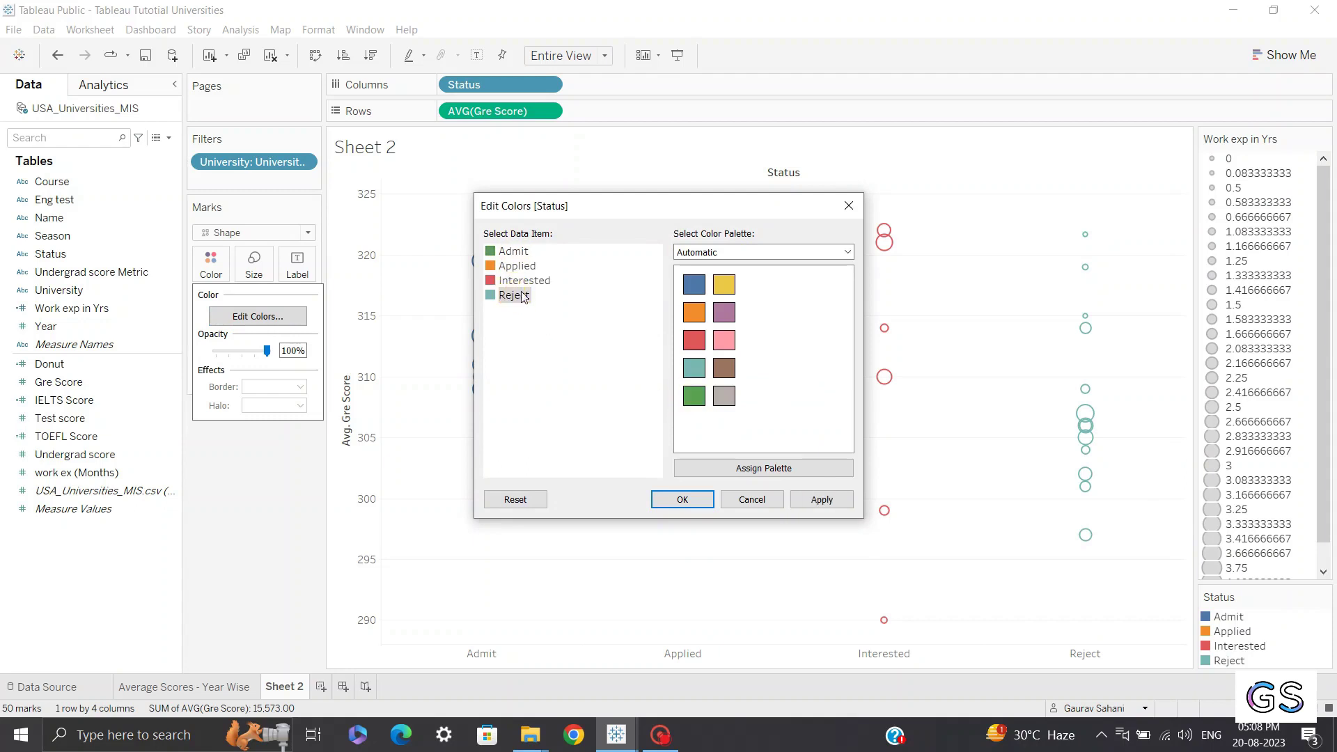
pyautogui.click(695, 341)
# Assign yellow to Applied and orange to Interested, and apply the Status colors.
pyautogui.click(527, 267)
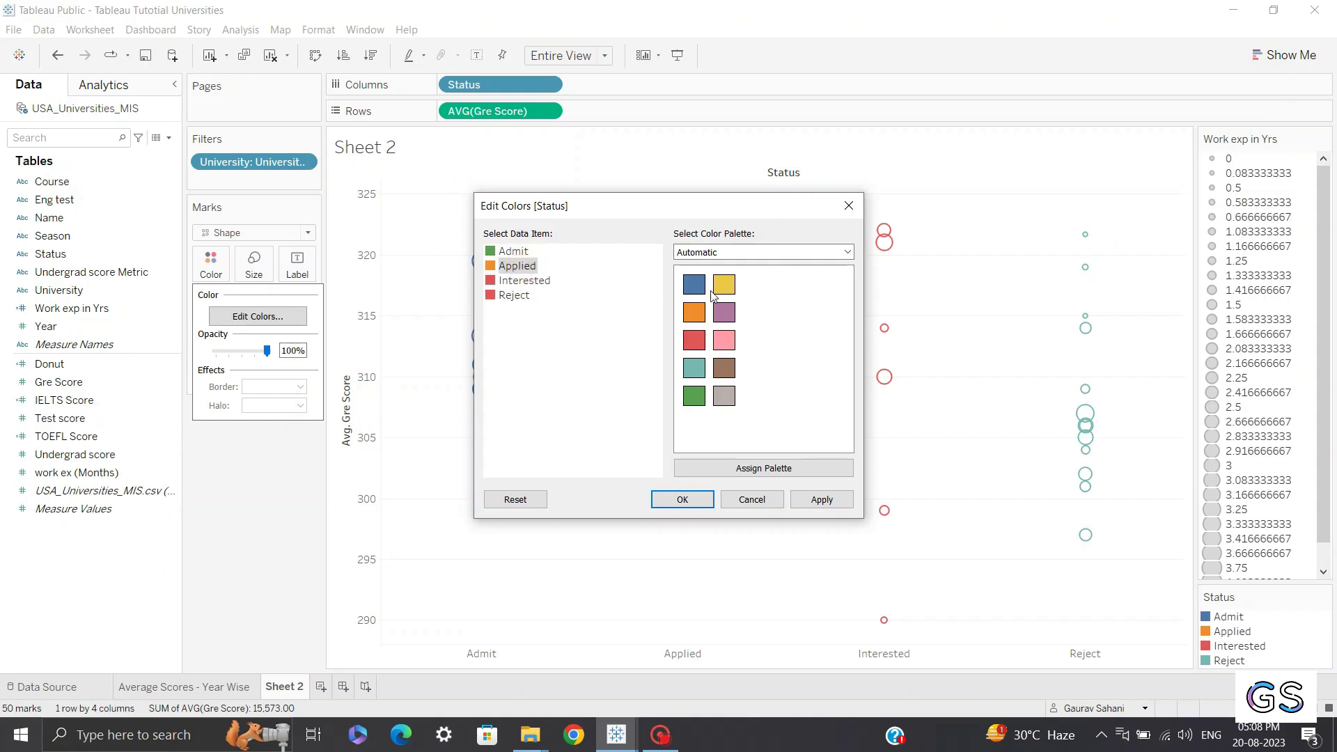
pyautogui.click(725, 284)
pyautogui.click(524, 280)
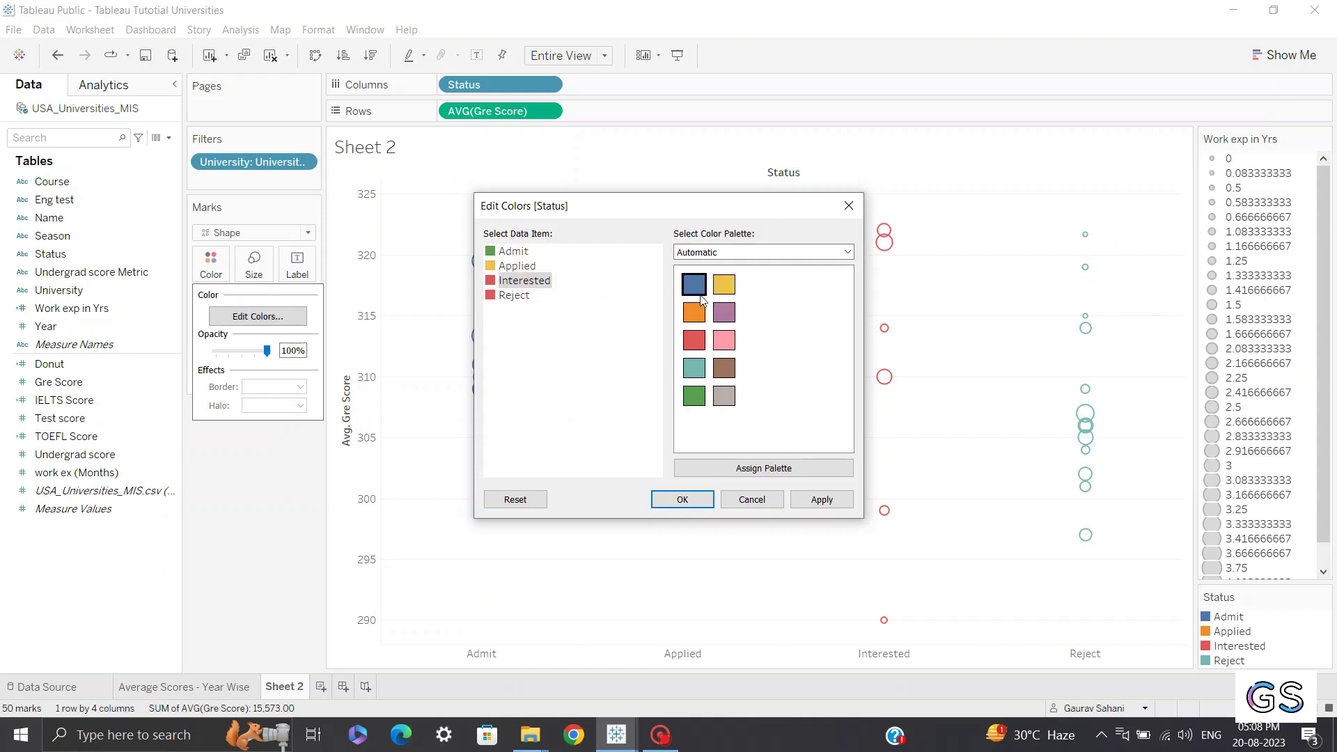
pyautogui.click(694, 313)
pyautogui.click(811, 502)
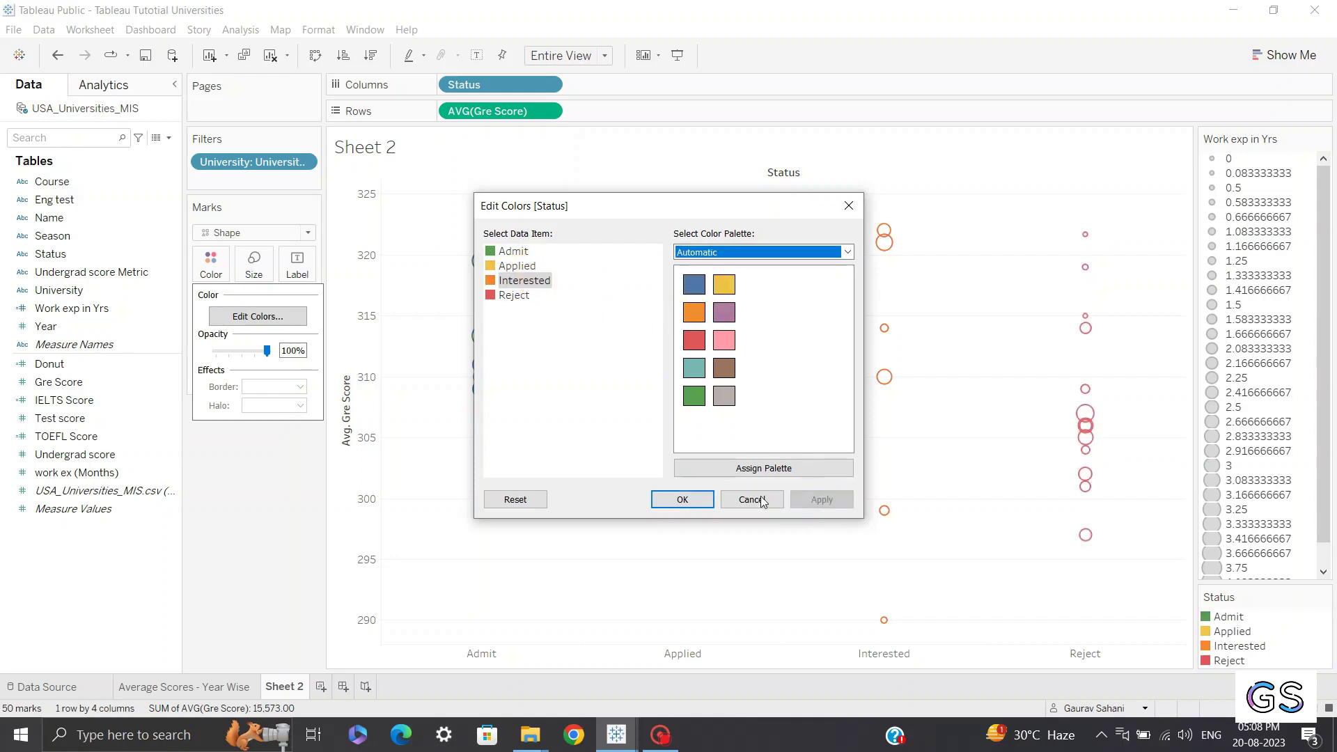
pyautogui.click(683, 500)
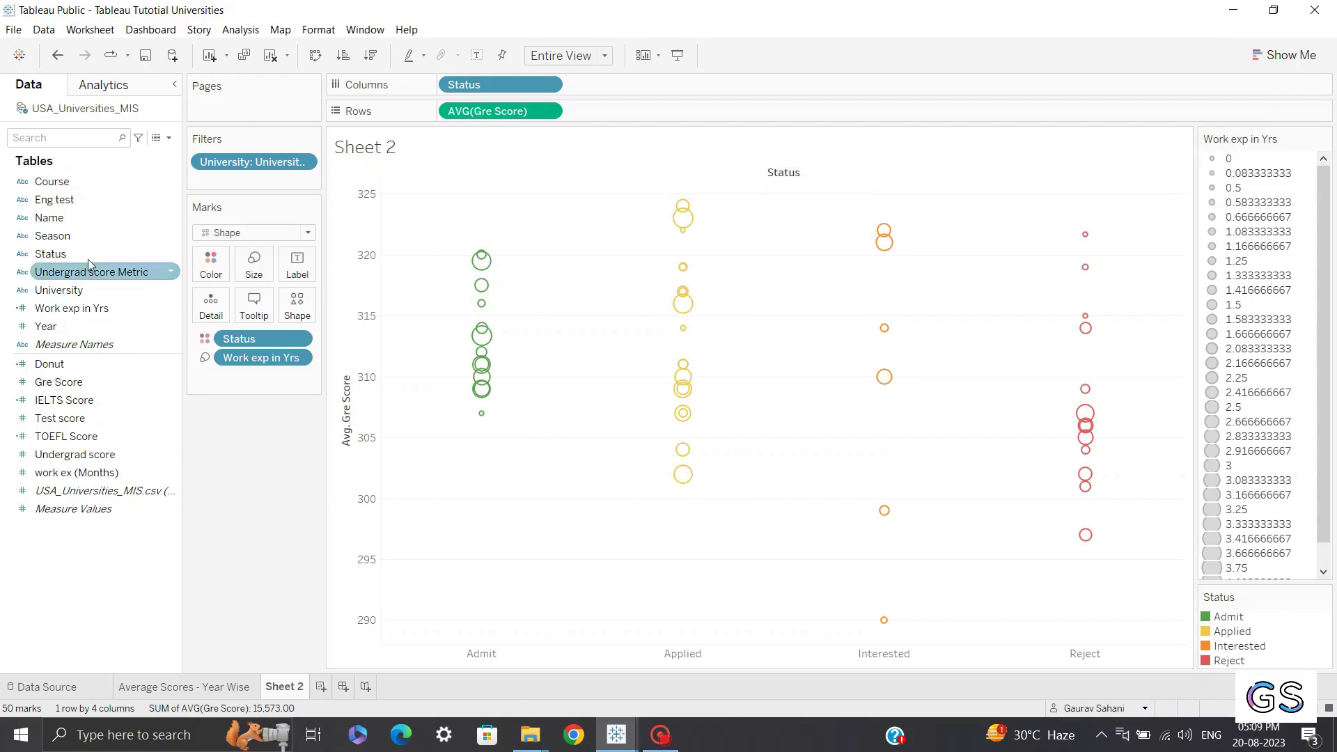
# Shape the marks by Status, giving Admit a black up arrow and Reject a black down arrow from the Arrows palette.
pyautogui.moveTo(64, 262); pyautogui.dragTo(296, 314)
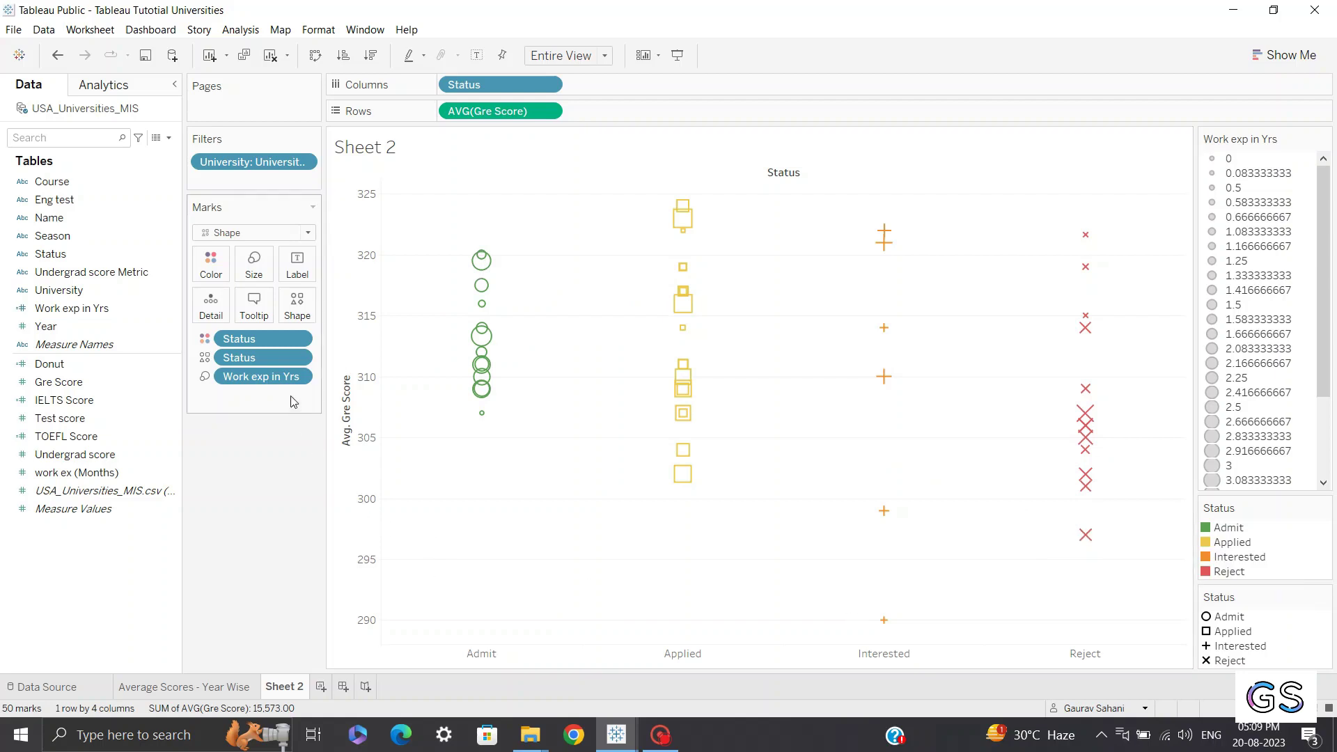
pyautogui.click(298, 310)
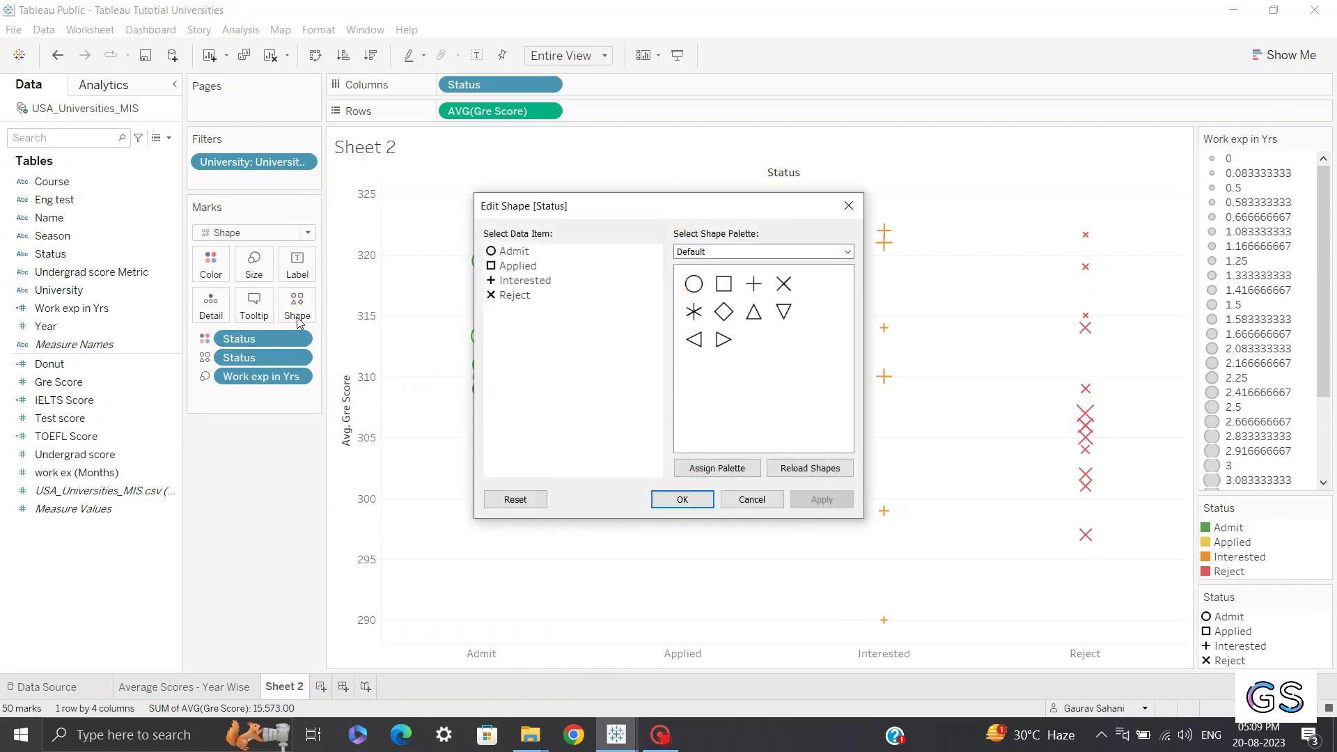
pyautogui.click(714, 254)
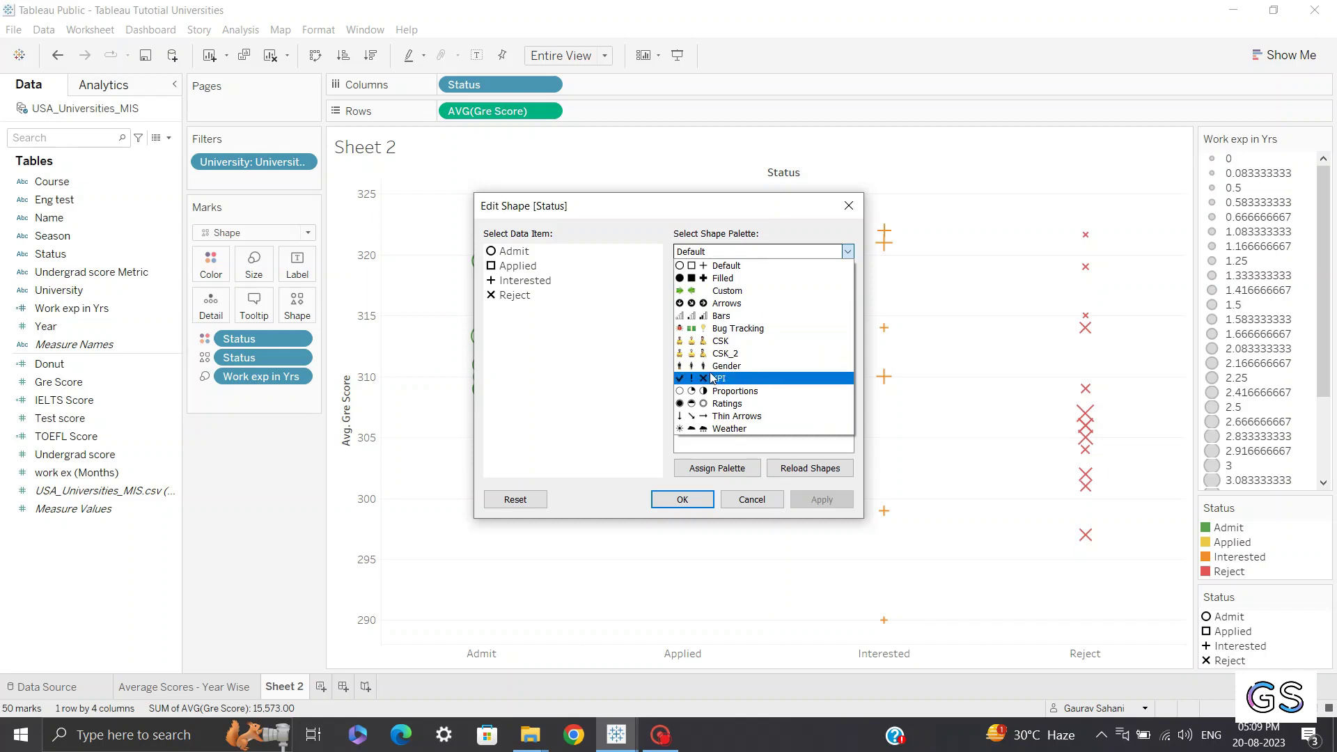
pyautogui.click(728, 304)
pyautogui.click(514, 251)
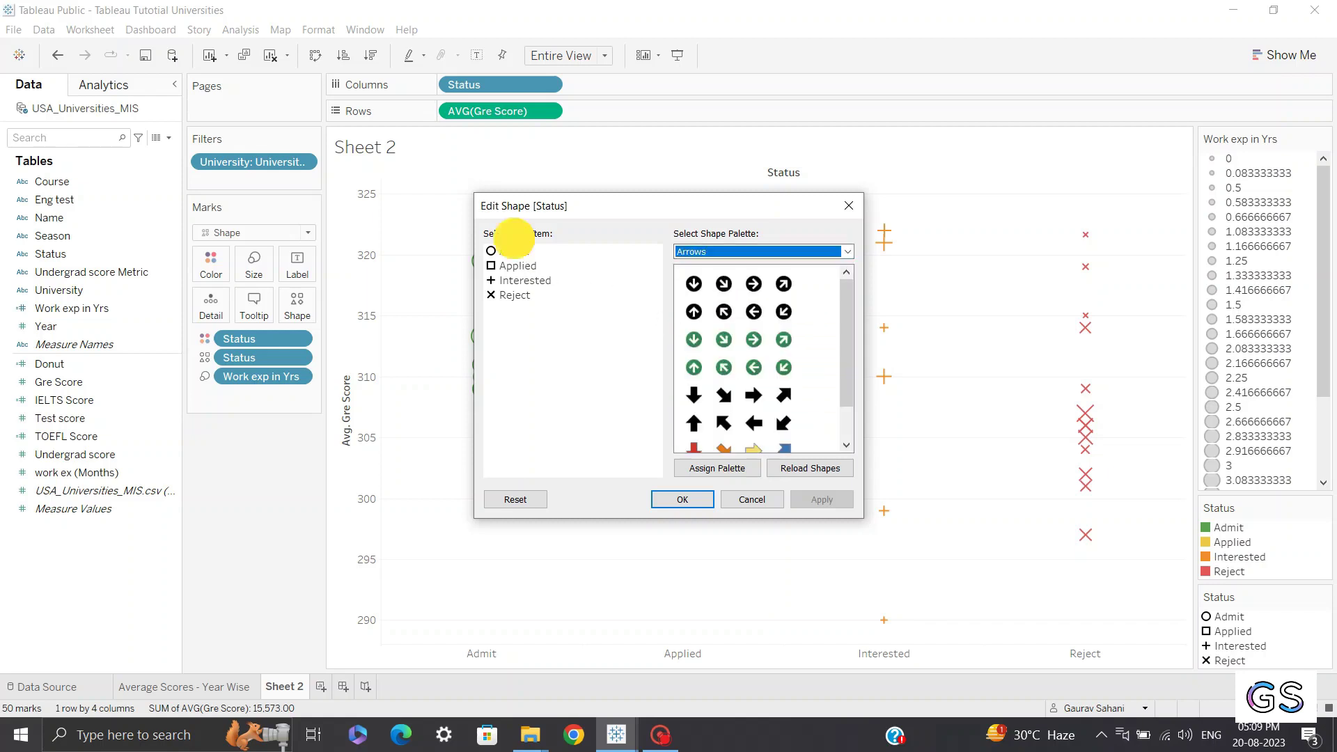
pyautogui.scroll(-2, 695, 312)
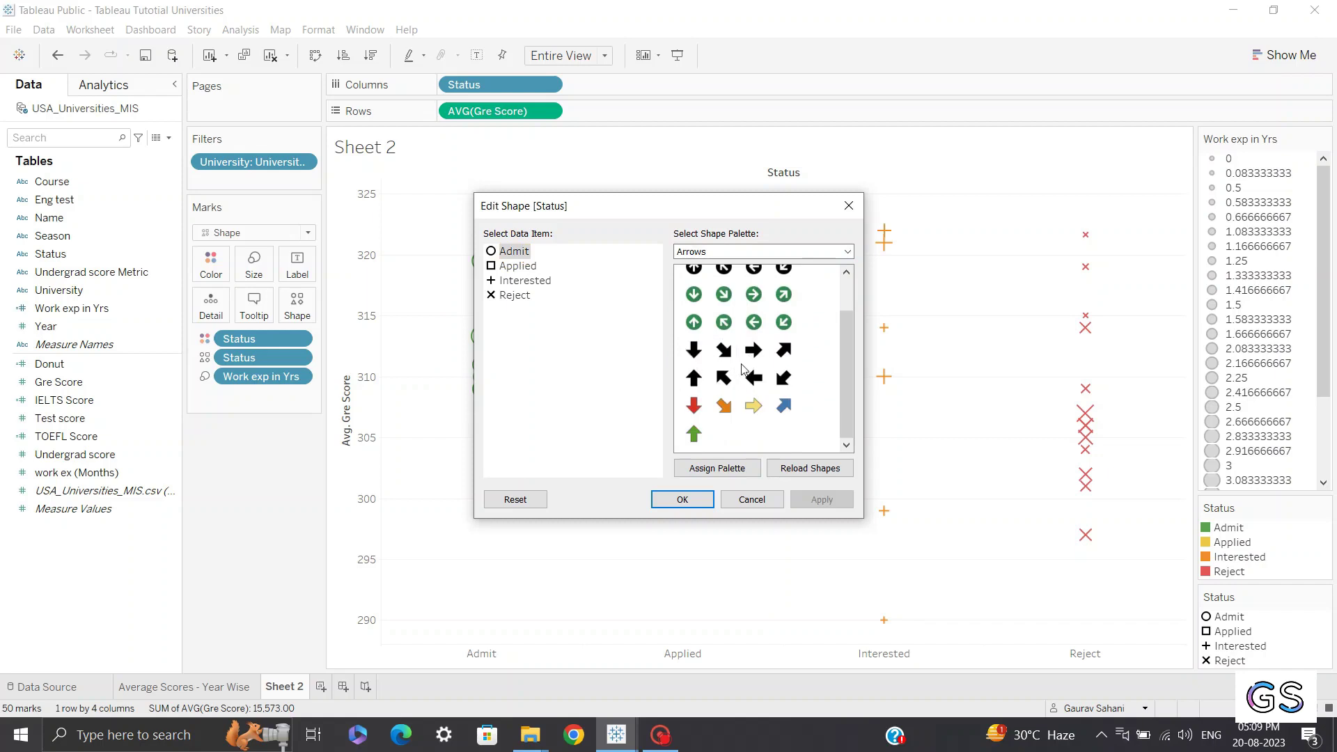
pyautogui.click(693, 378)
pyautogui.click(514, 295)
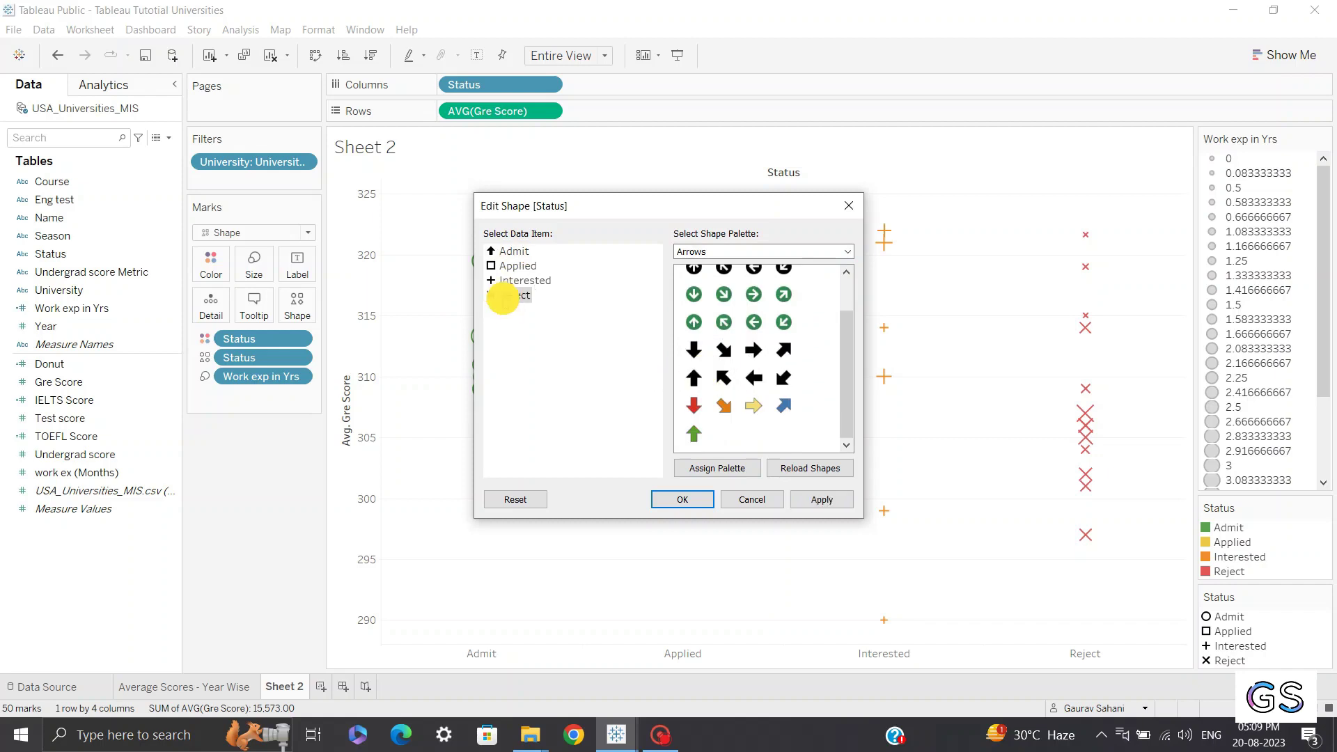
pyautogui.click(694, 351)
# Give Applied a star and Interested a plus from the Filled palette, and apply the Status shapes.
pyautogui.click(529, 266)
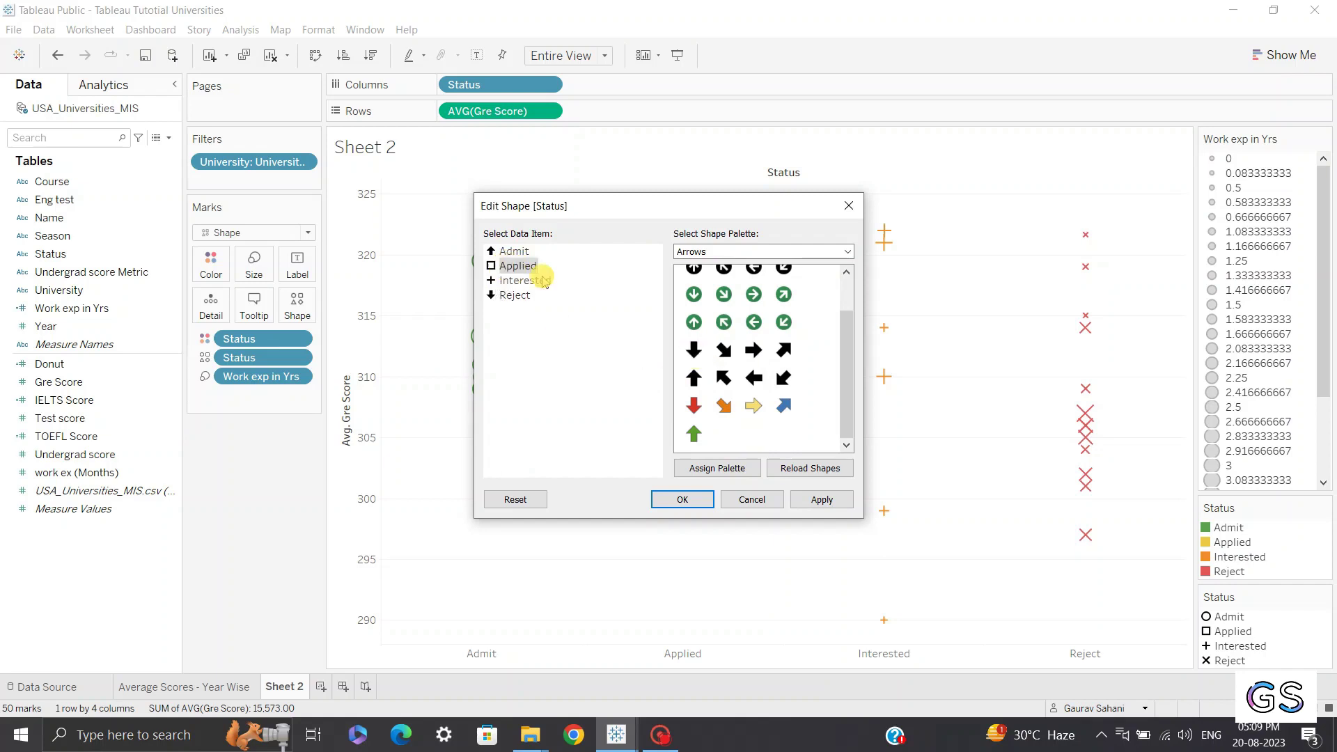
pyautogui.click(721, 252)
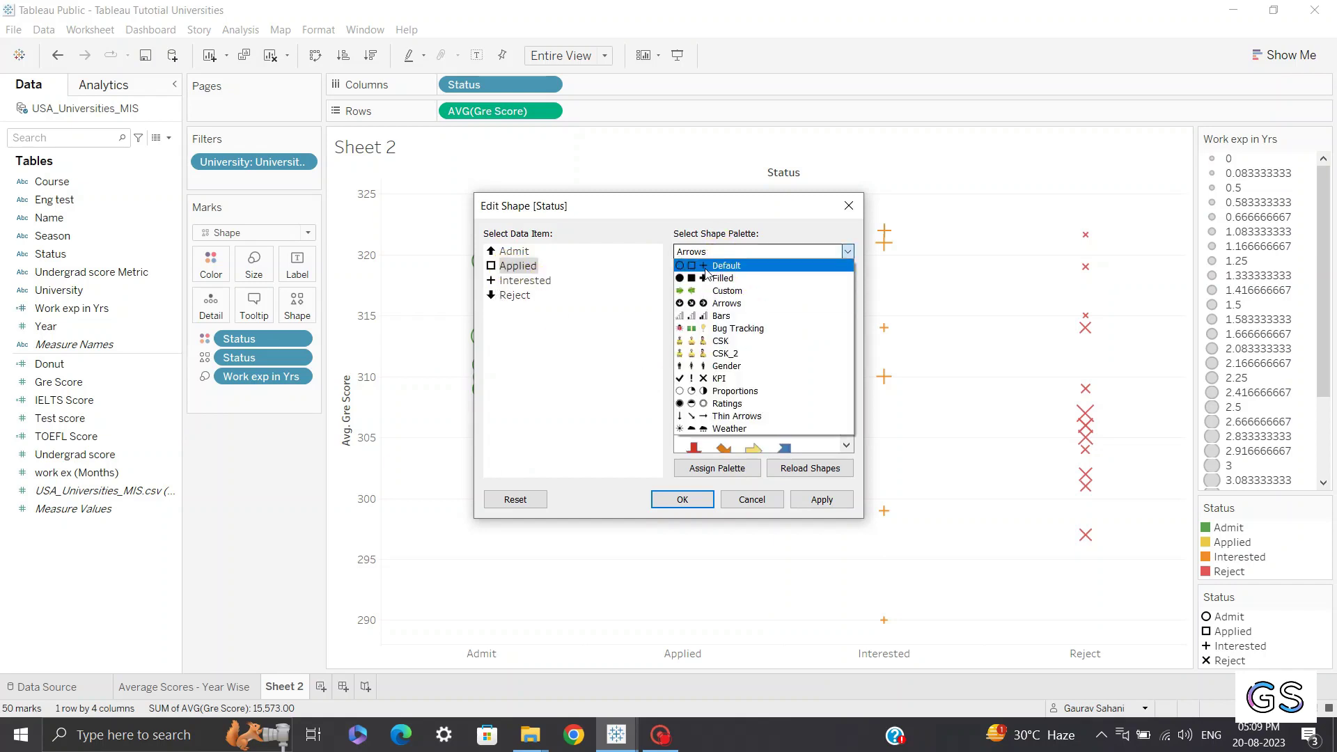
pyautogui.click(717, 266)
pyautogui.click(717, 253)
pyautogui.click(712, 277)
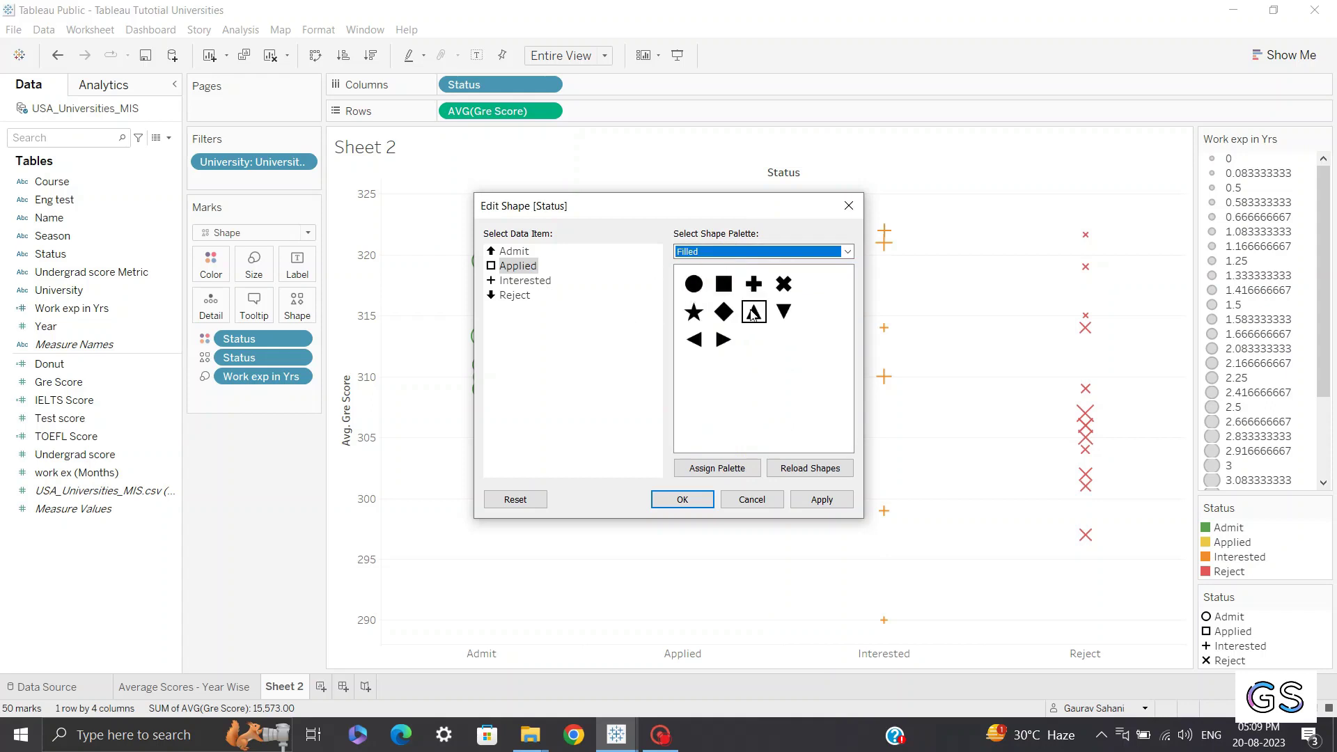
pyautogui.click(754, 312)
pyautogui.click(694, 312)
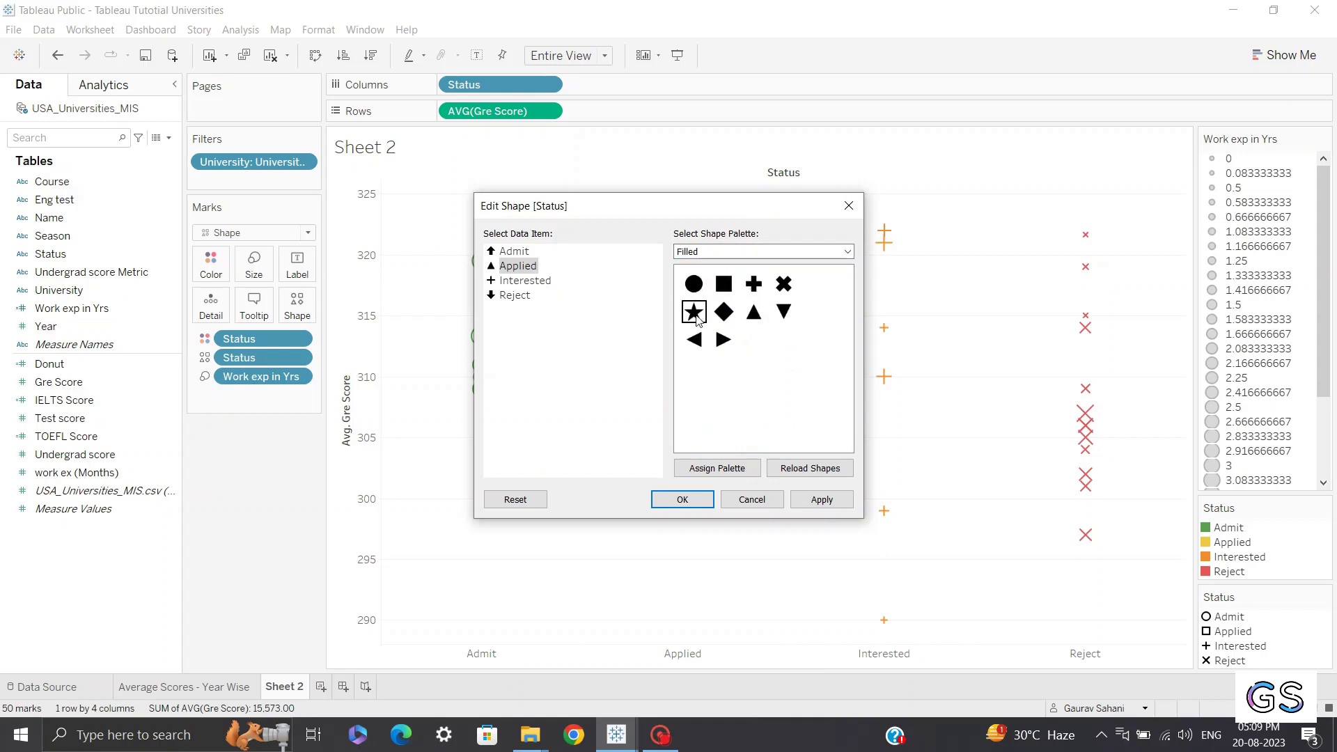
pyautogui.click(524, 282)
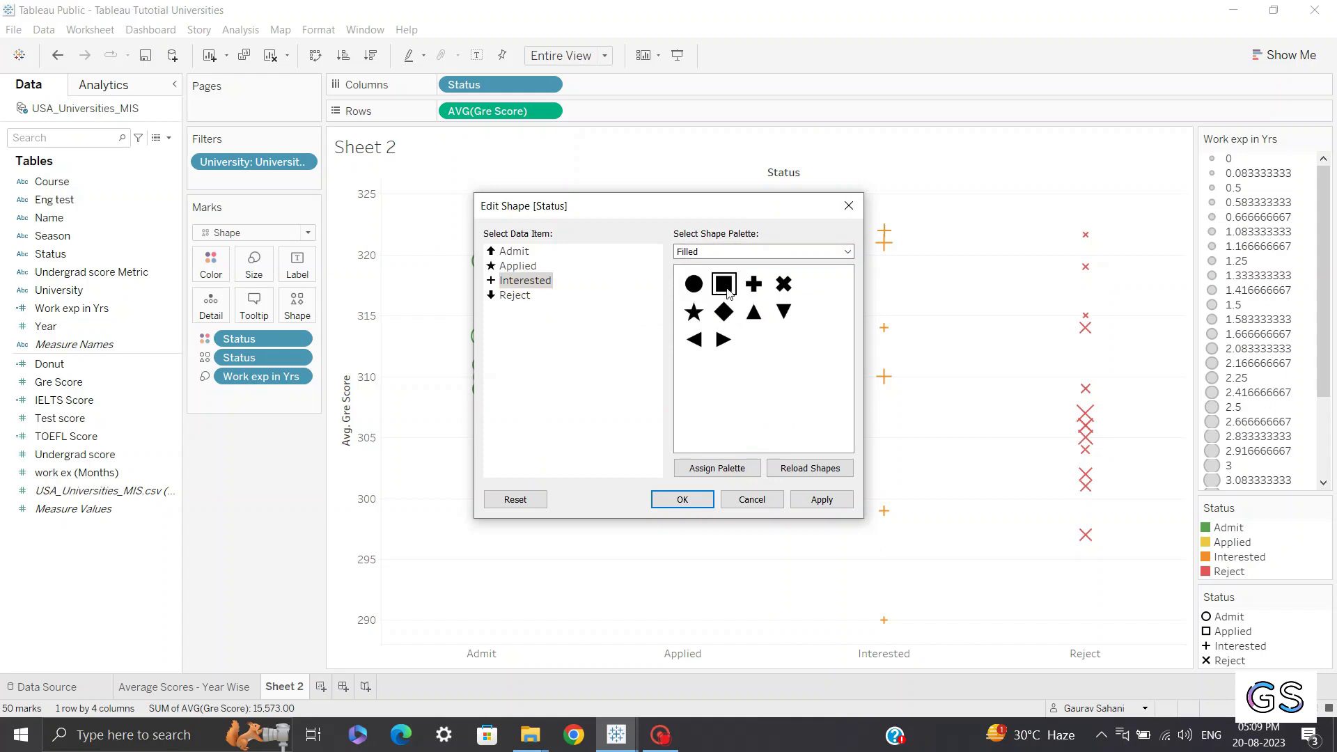
pyautogui.click(753, 283)
pyautogui.click(822, 500)
pyautogui.click(683, 500)
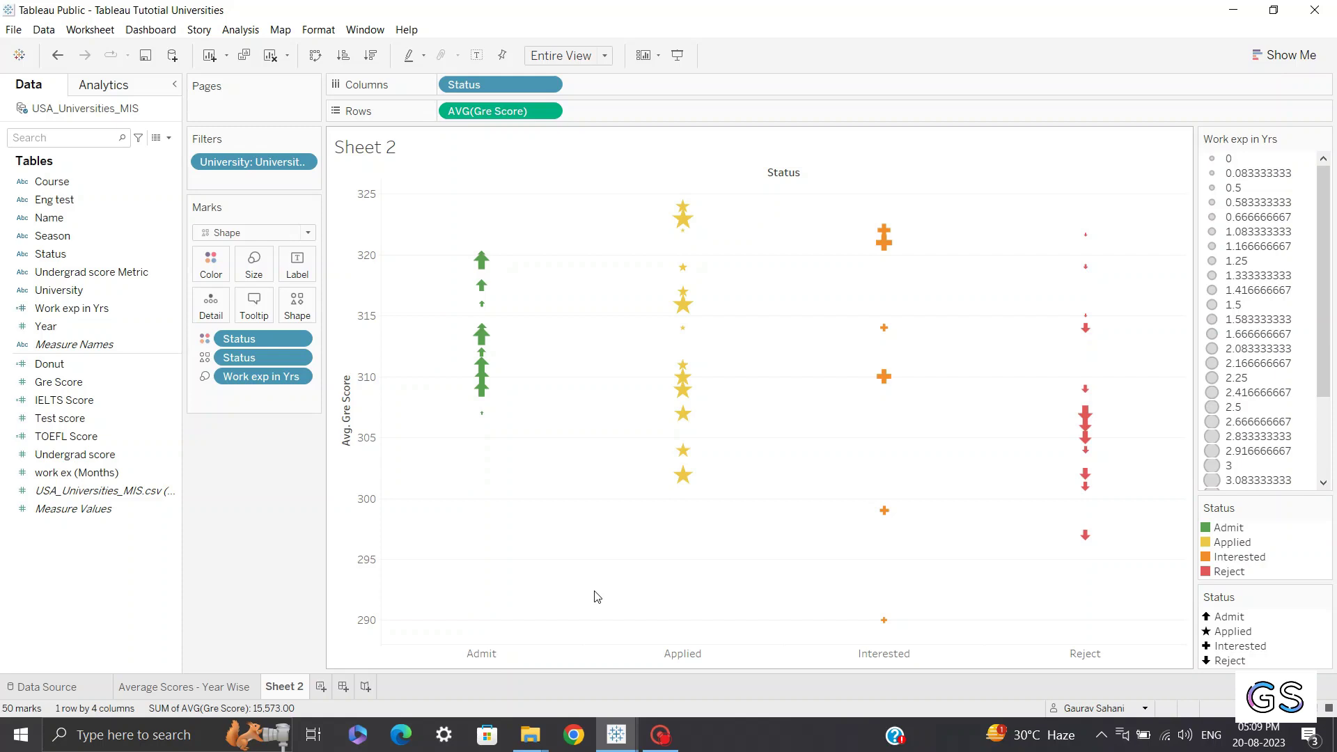
# Hide the Status field label above the chart's columns.
pyautogui.click(778, 174)
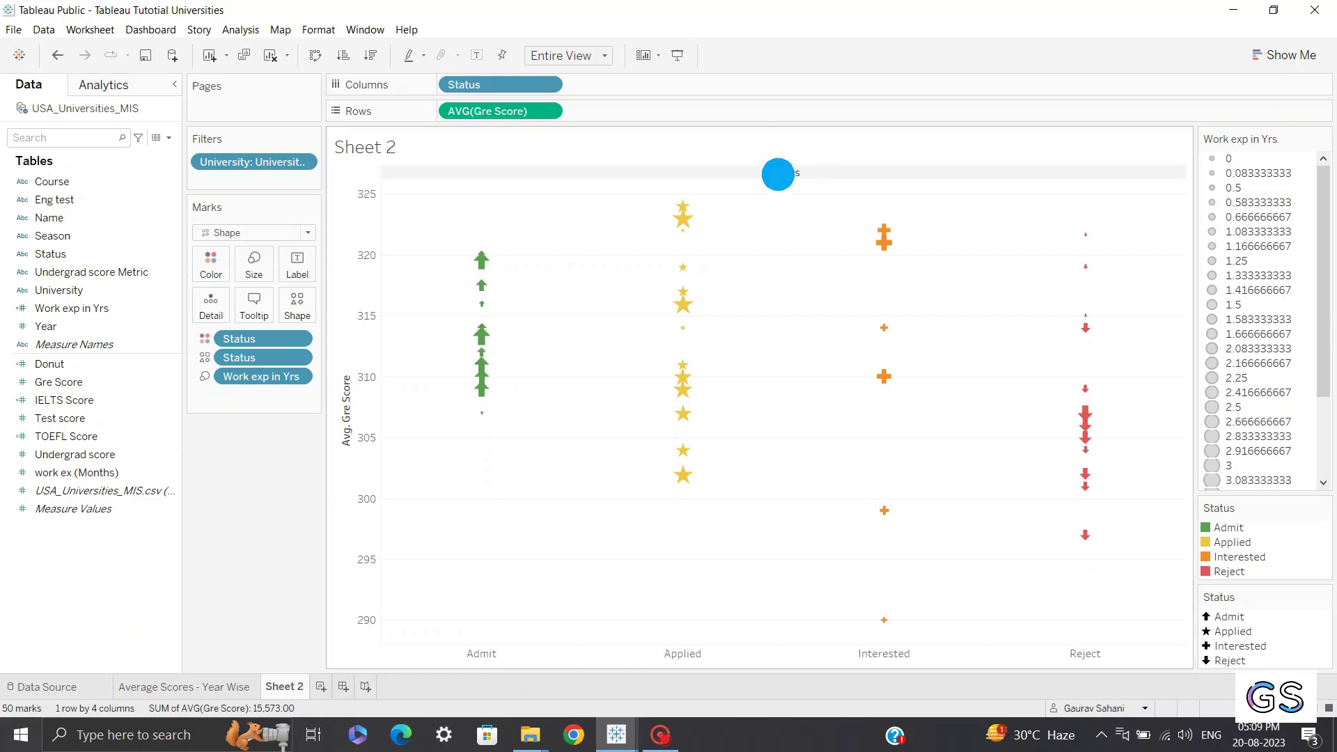
pyautogui.click(818, 239)
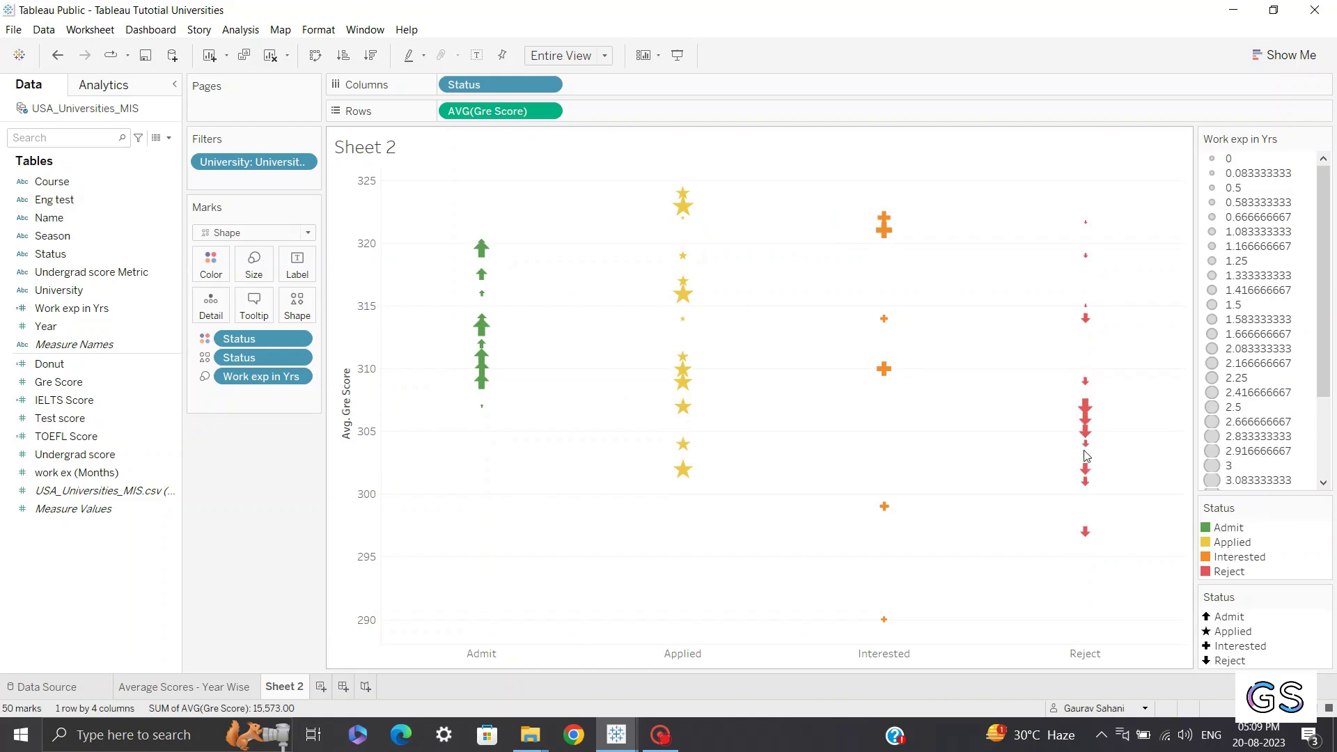
# Format the chart's row lines, setting Grid Lines to None.
pyautogui.rightClick(557, 418)
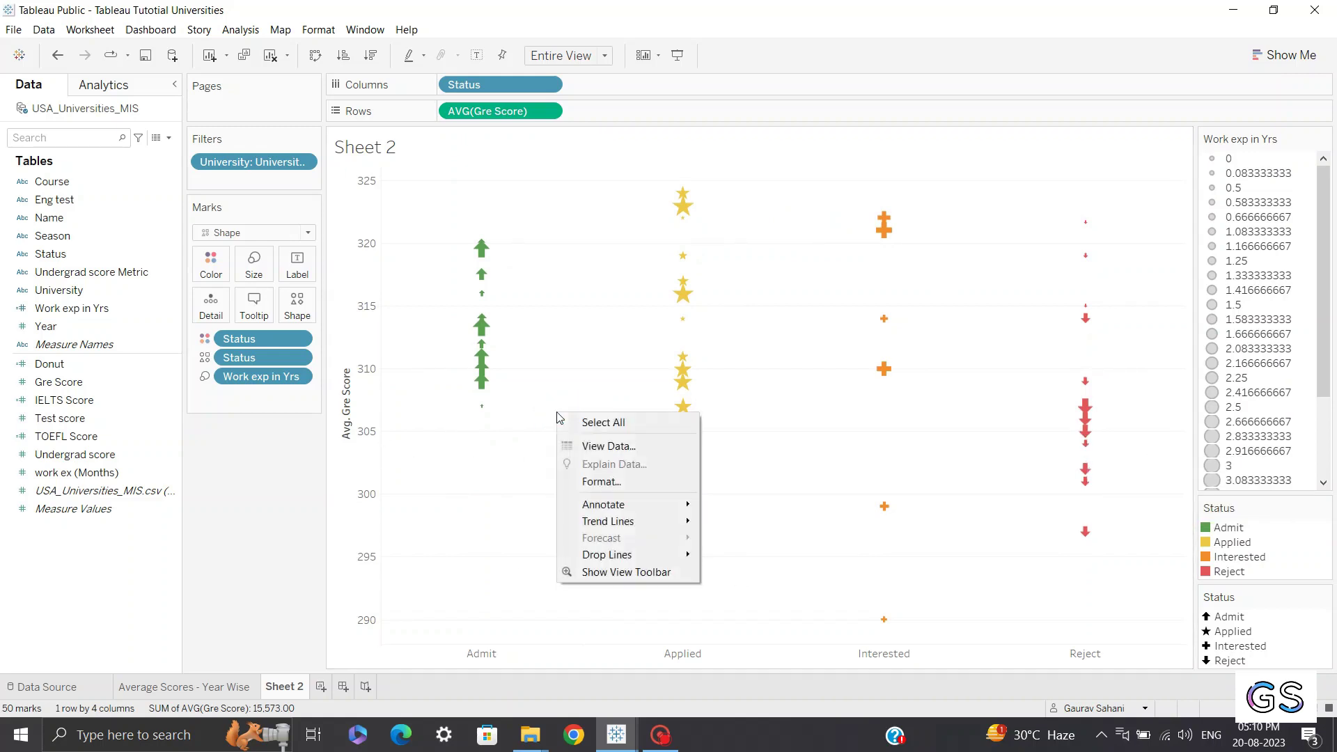
pyautogui.click(604, 486)
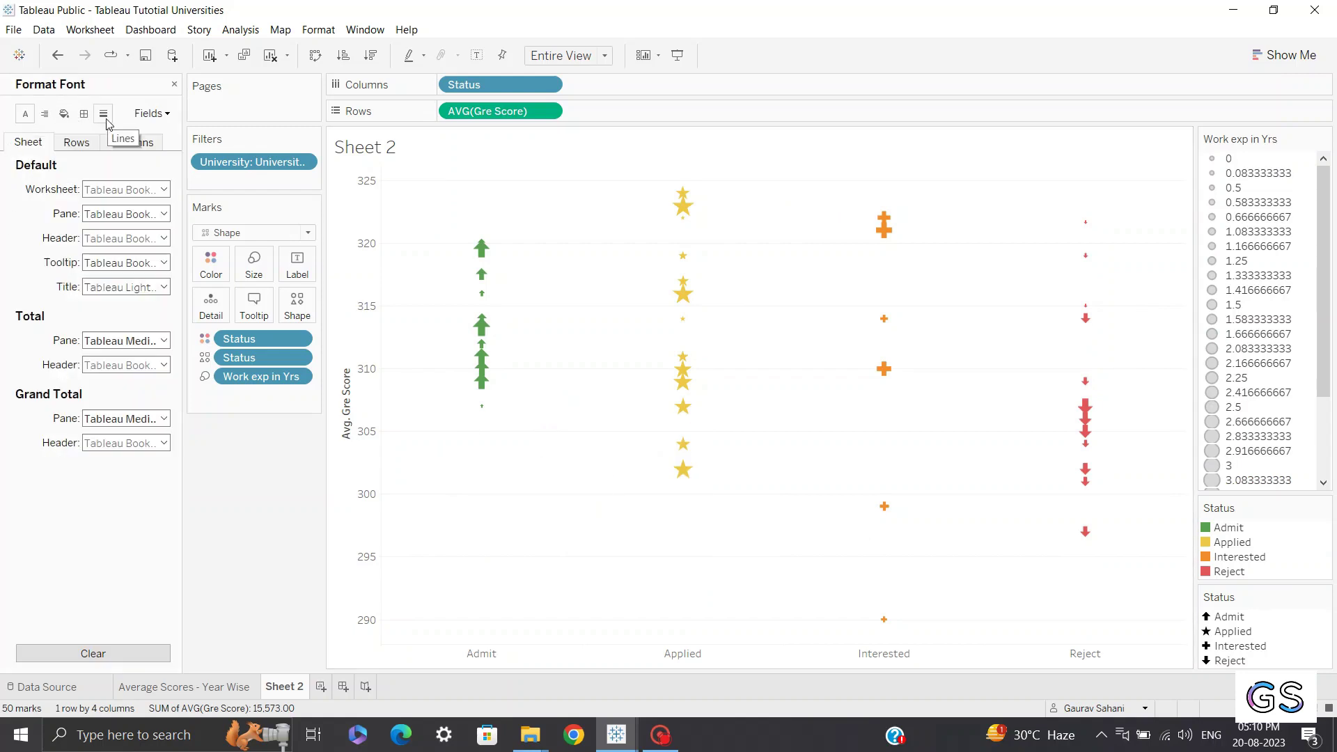
pyautogui.click(103, 114)
pyautogui.click(77, 143)
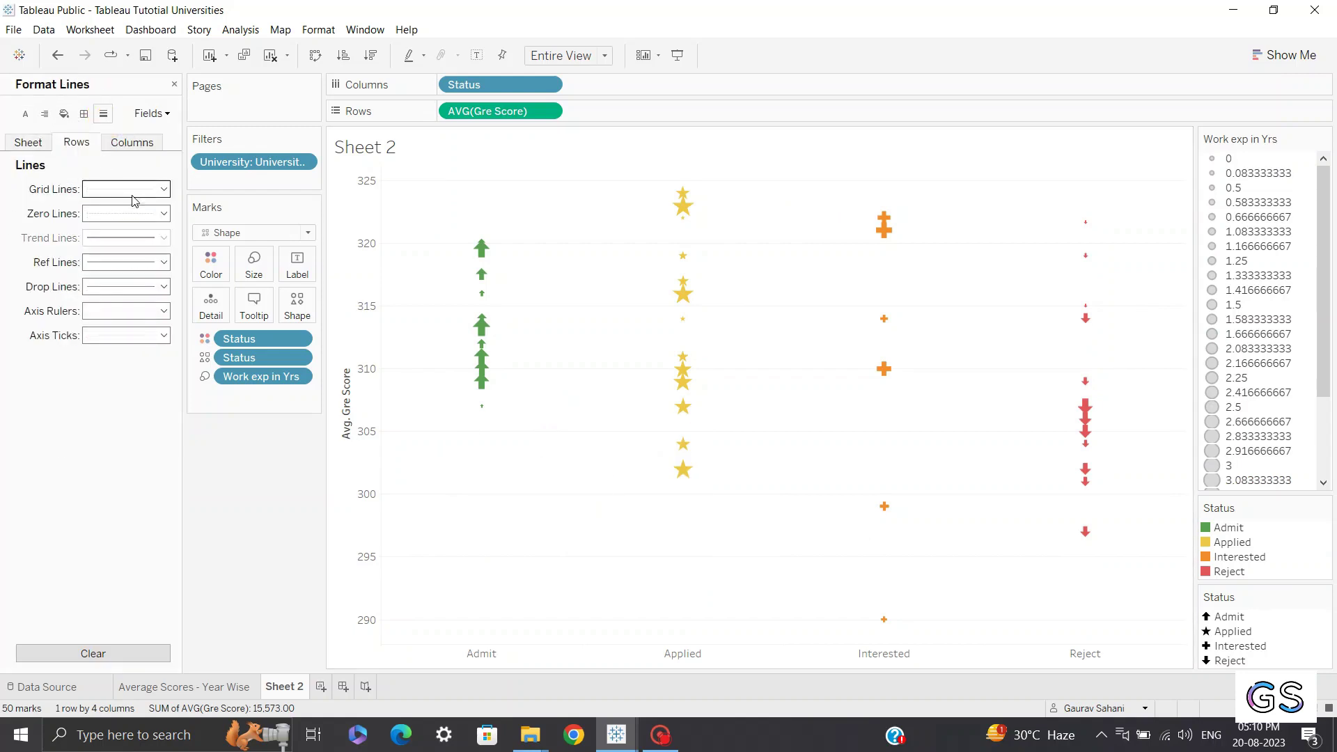
pyautogui.click(127, 188)
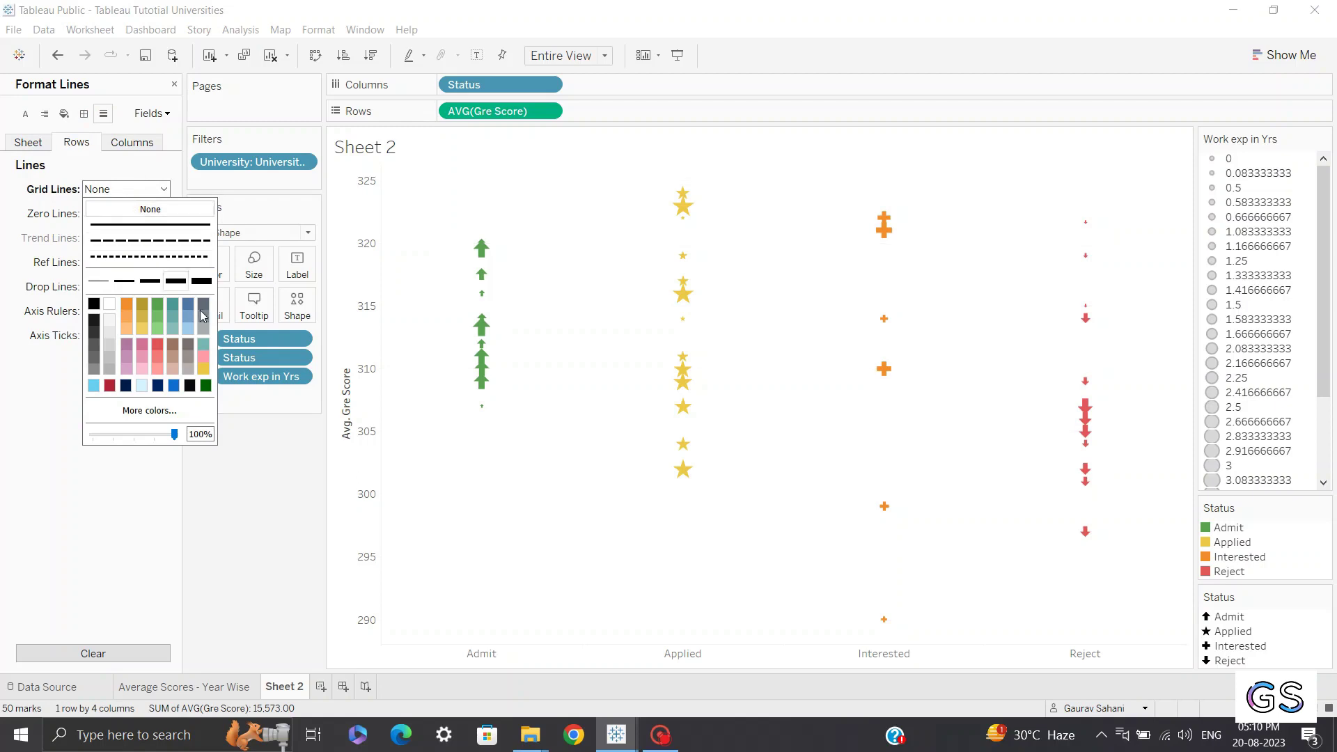
pyautogui.click(265, 487)
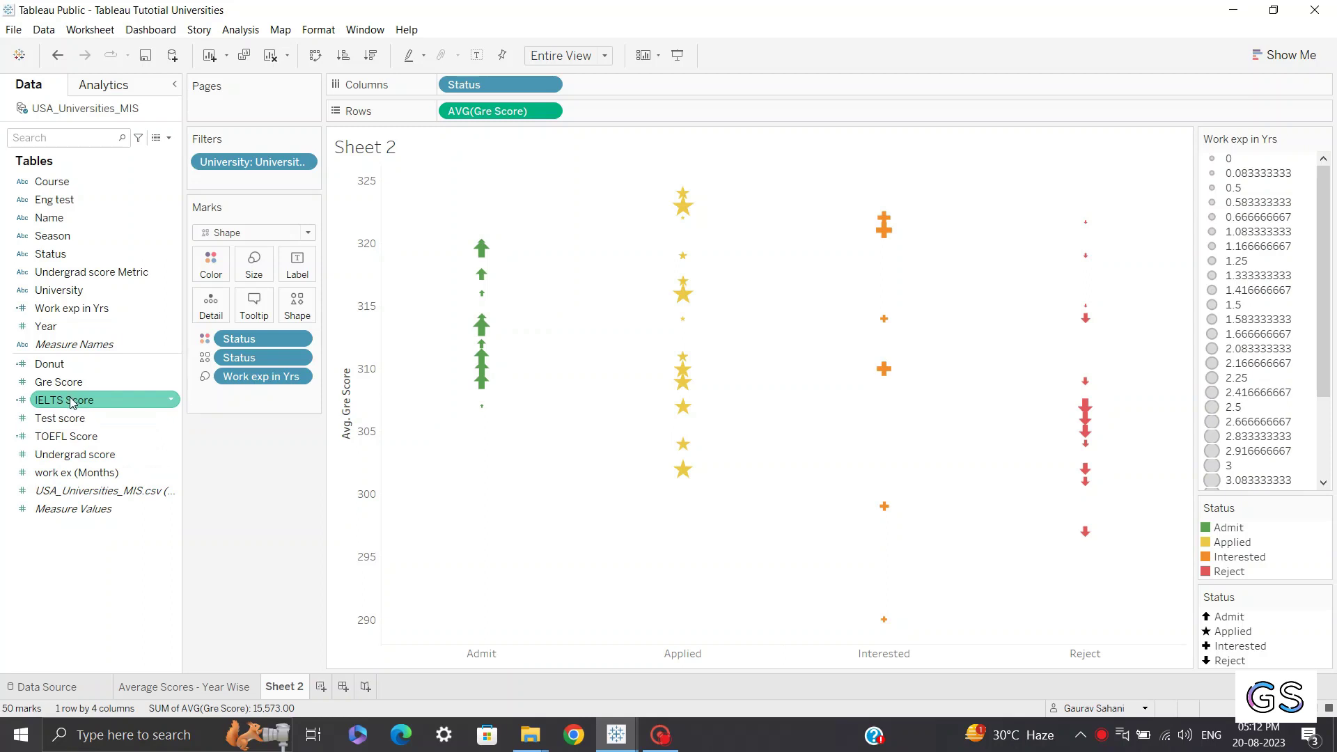
# Replace the measure on Rows with IELTS Score, and replace that with TOEFL Score.
pyautogui.moveTo(72, 402); pyautogui.dragTo(481, 109)
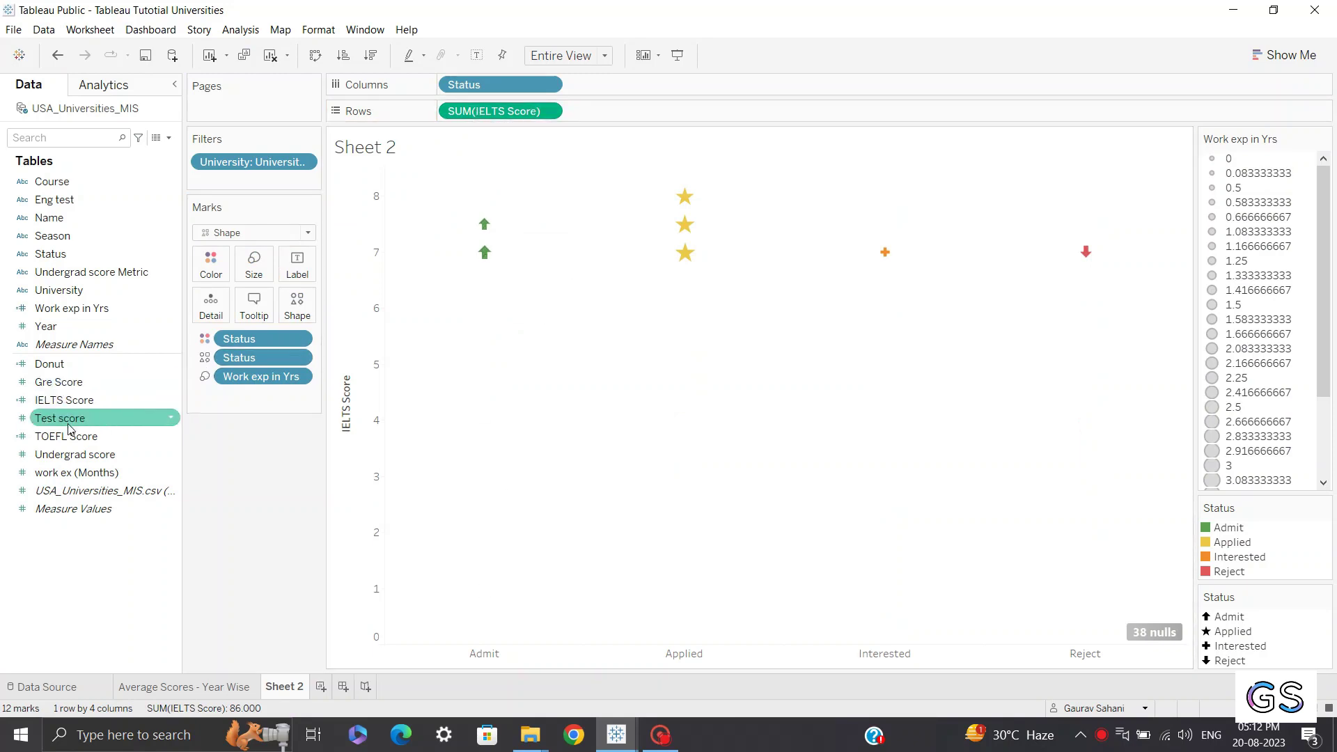
pyautogui.moveTo(66, 436); pyautogui.dragTo(487, 112)
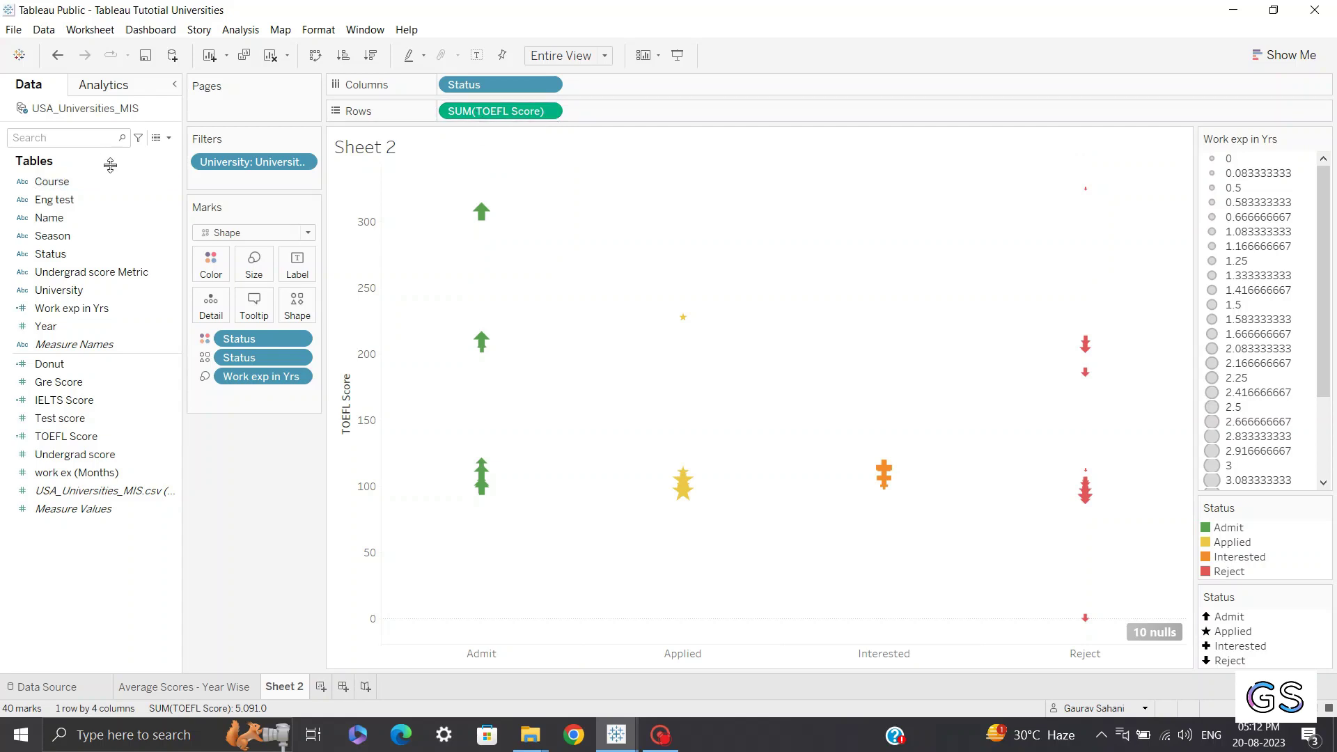
pyautogui.click(126, 181)
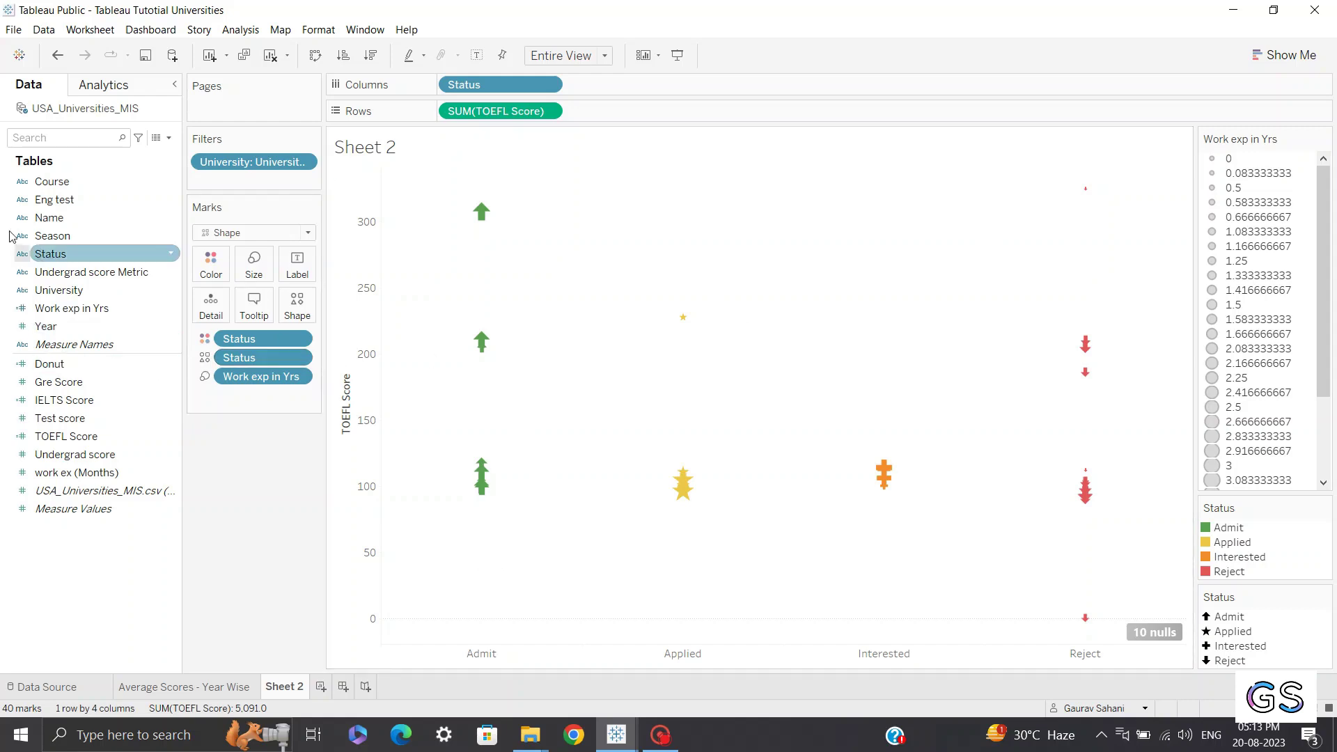
# Start a new parameter named Metrics with the String data type and a list of allowable values.
pyautogui.click(168, 138)
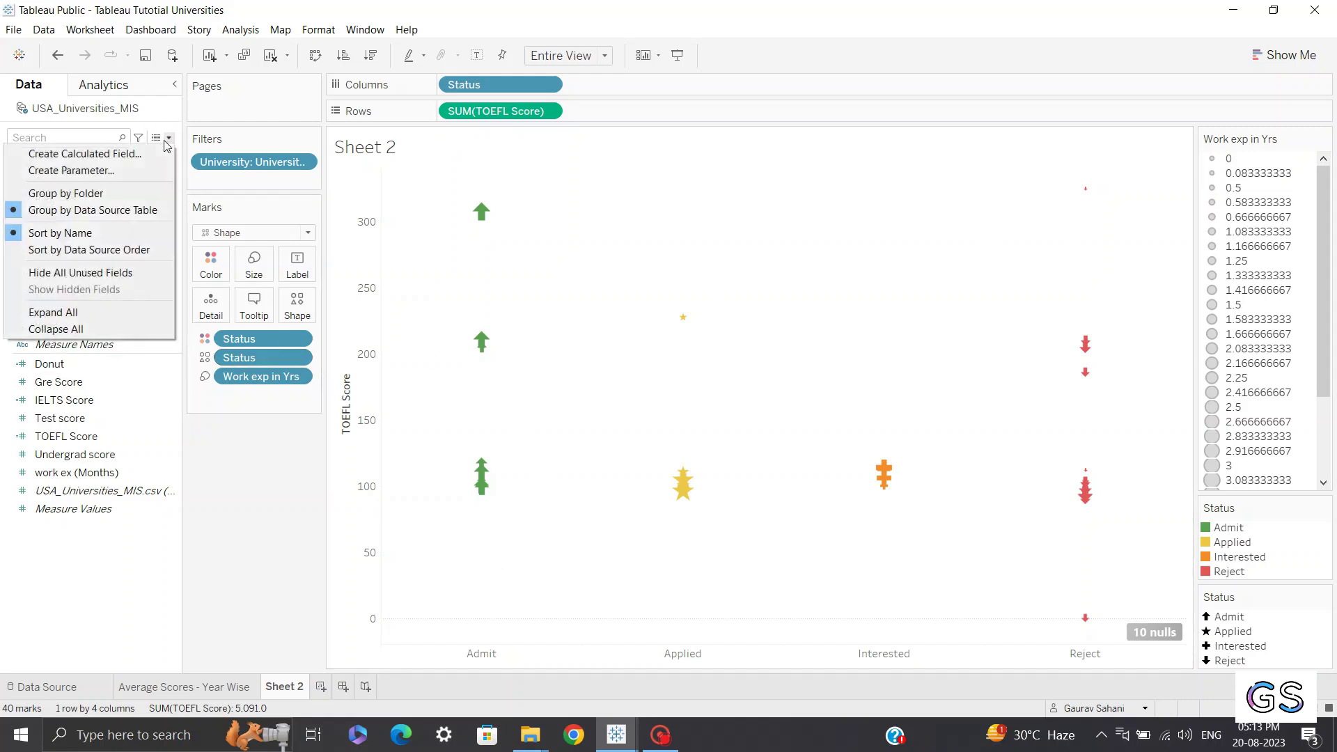
pyautogui.click(126, 172)
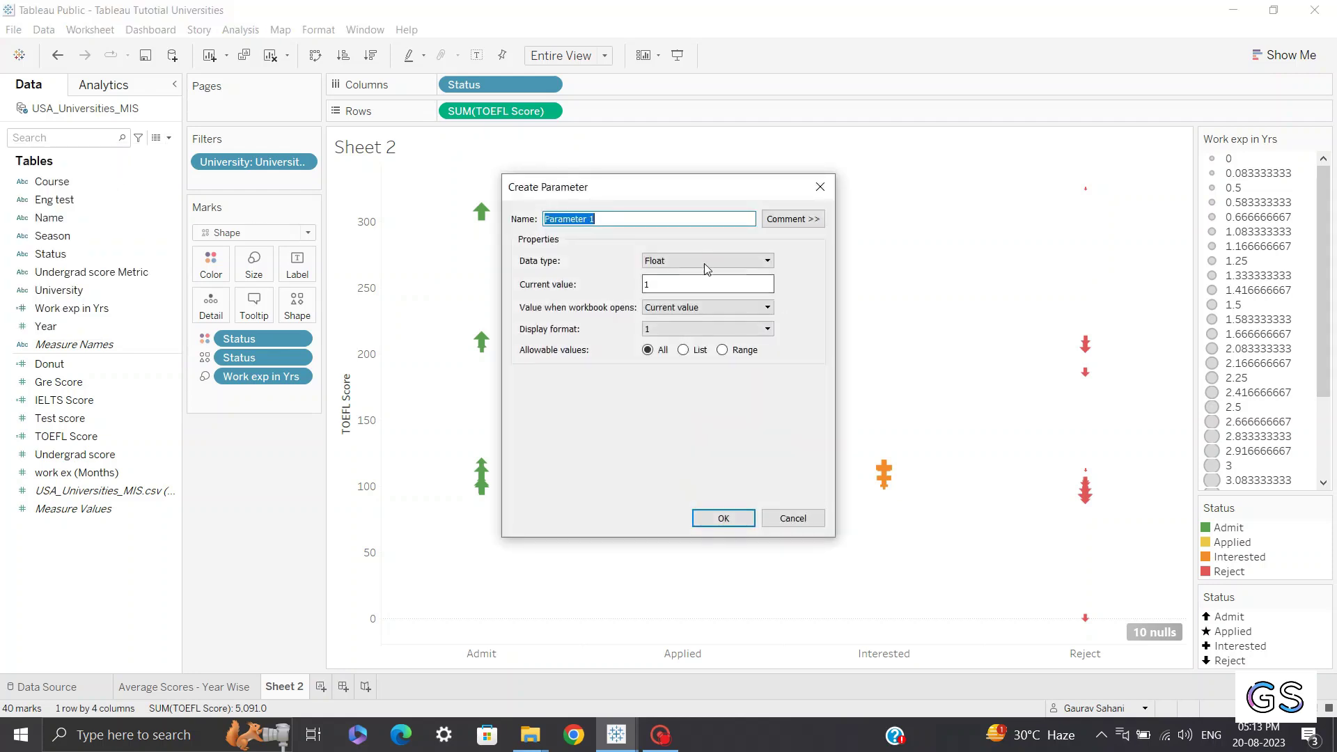
pyautogui.click(685, 259)
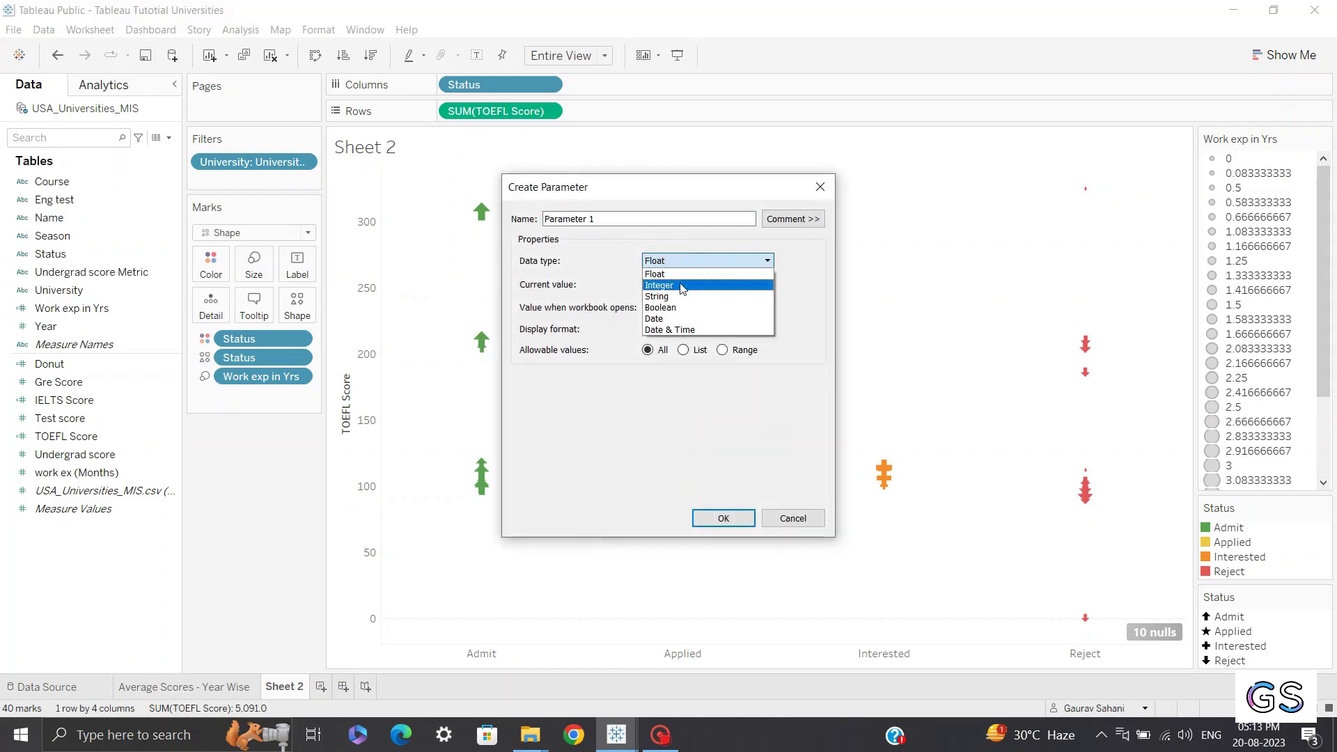
pyautogui.click(657, 296)
pyautogui.moveTo(637, 220); pyautogui.dragTo(529, 221)
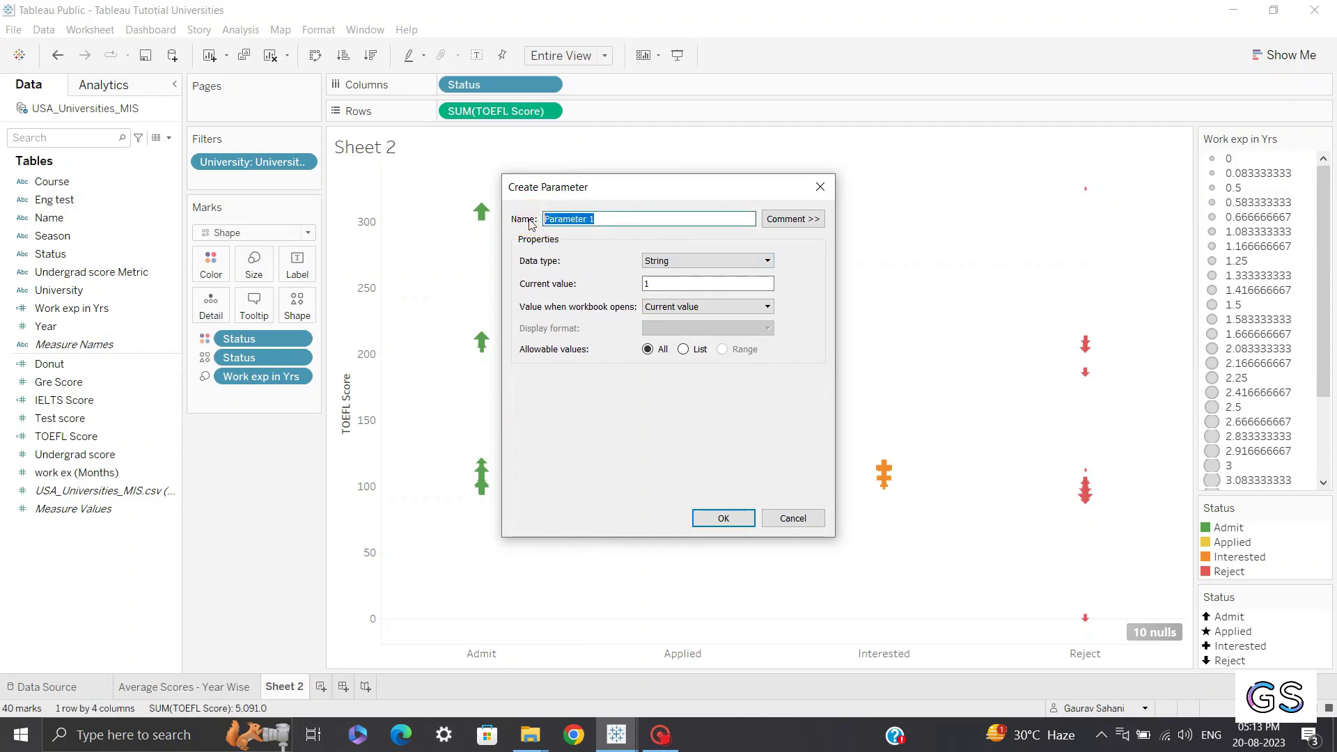
pyautogui.write('Metrics')
pyautogui.click(610, 345)
pyautogui.click(681, 350)
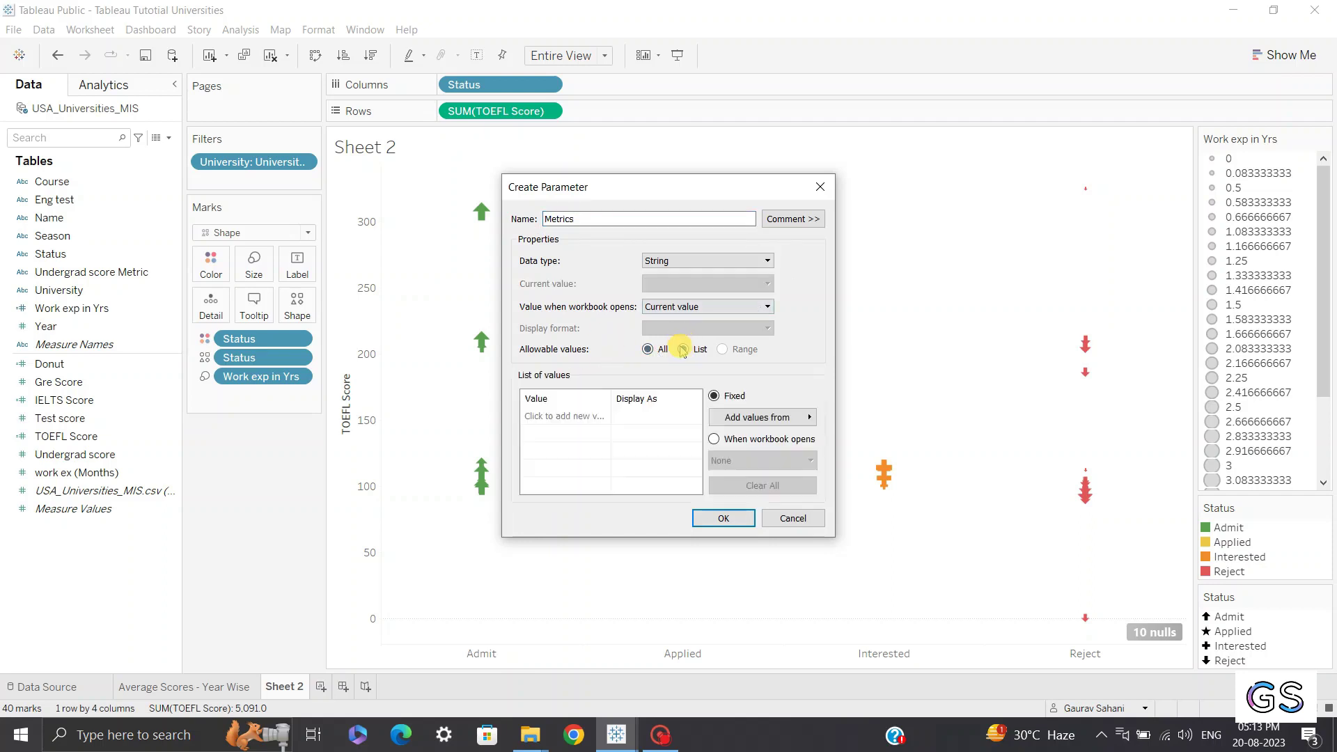
# Add GRE, TOEFL and IELTS to the parameter's list of values and create the parameter.
pyautogui.click(562, 417)
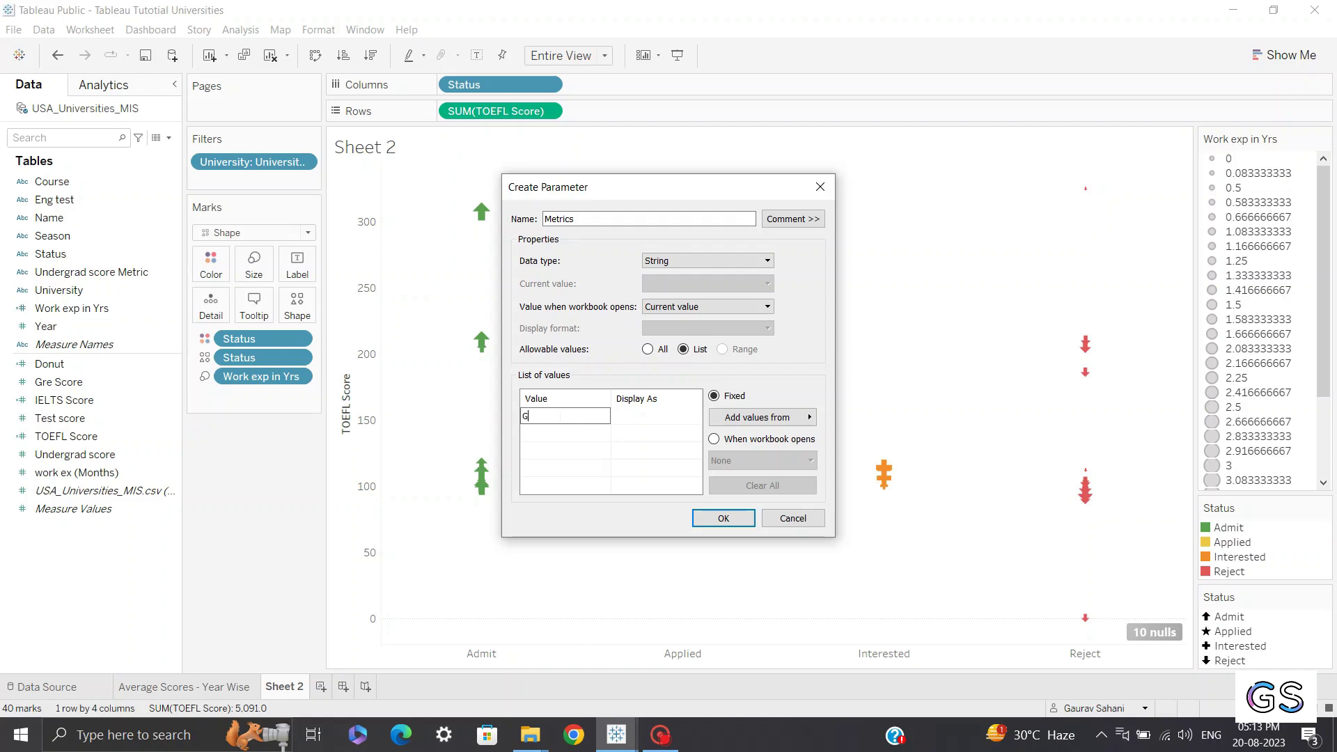
pyautogui.click(544, 435)
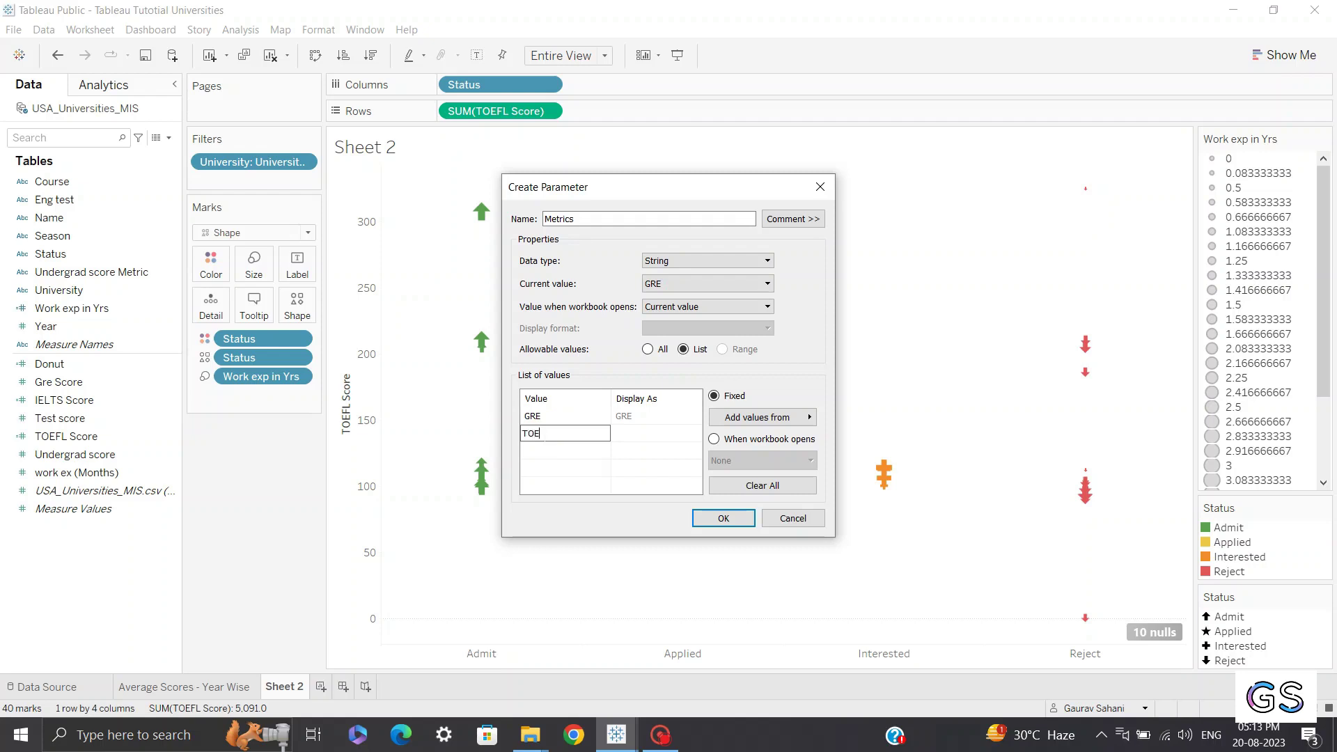
pyautogui.click(531, 452)
pyautogui.write('IELTS')
pyautogui.click(644, 449)
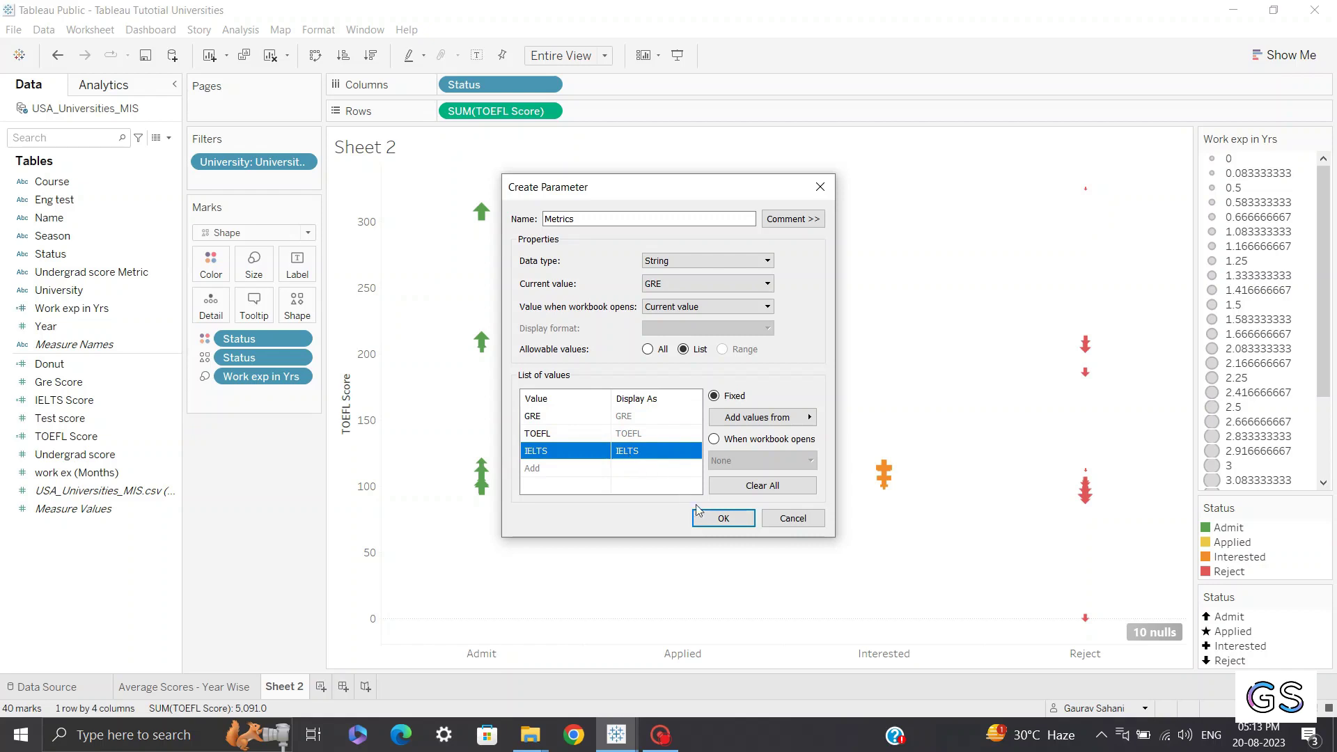
pyautogui.click(722, 519)
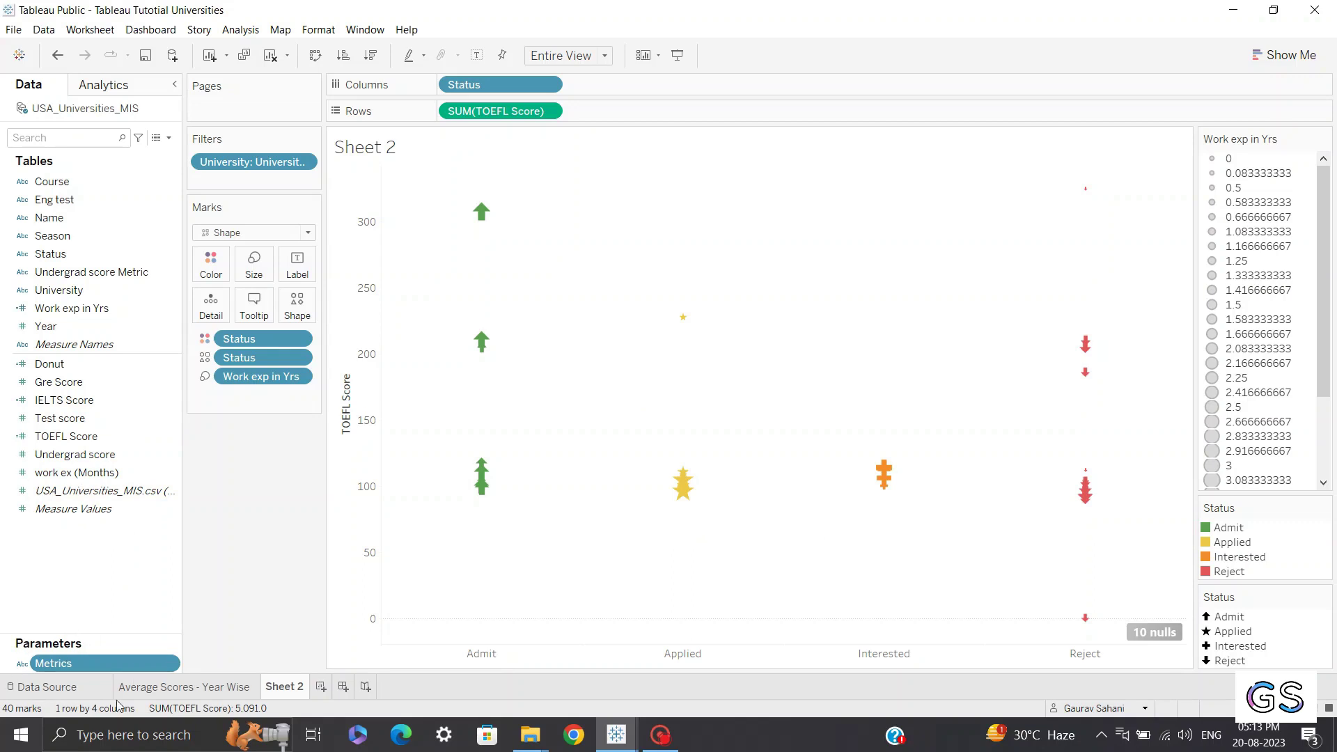
pyautogui.moveTo(120, 638); pyautogui.dragTo(123, 613)
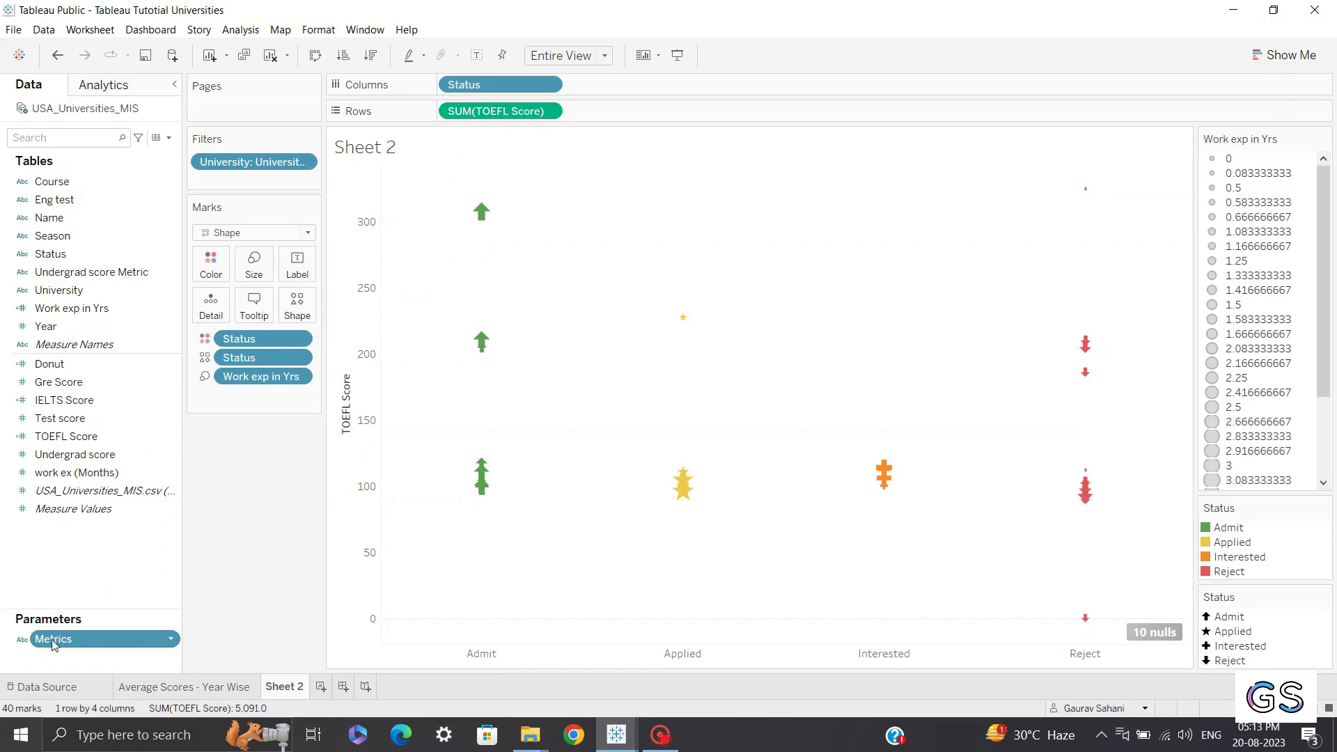
# Start a calculated field named Select Metrics and open its formula with CASE [Metrics].
pyautogui.click(168, 138)
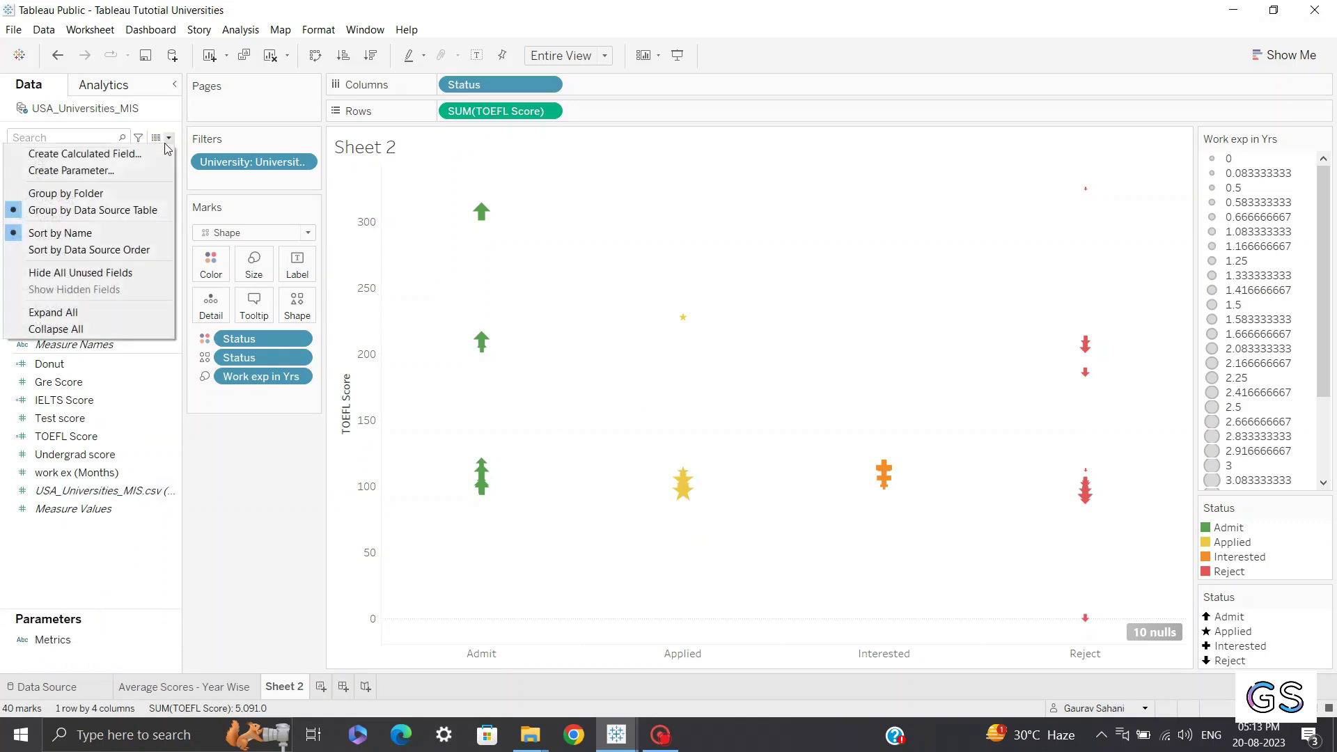
pyautogui.click(137, 155)
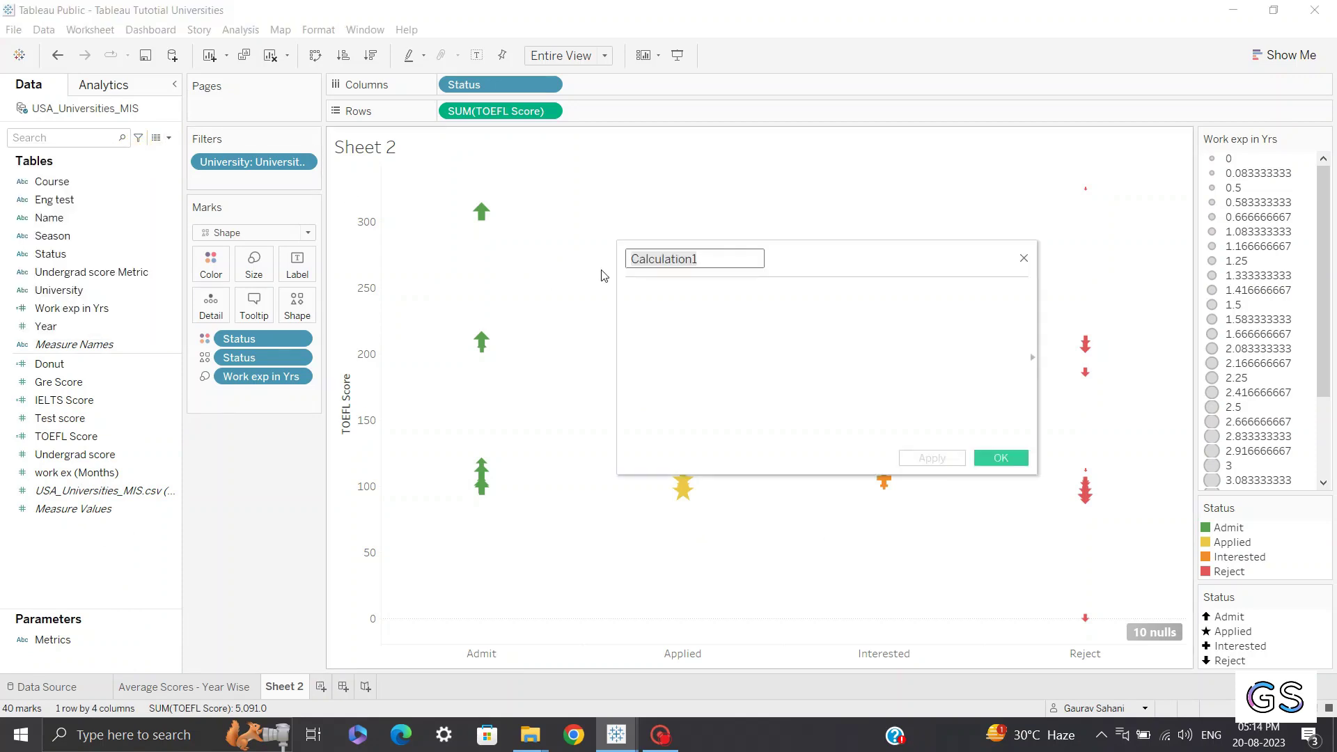
pyautogui.press('BackSpace')
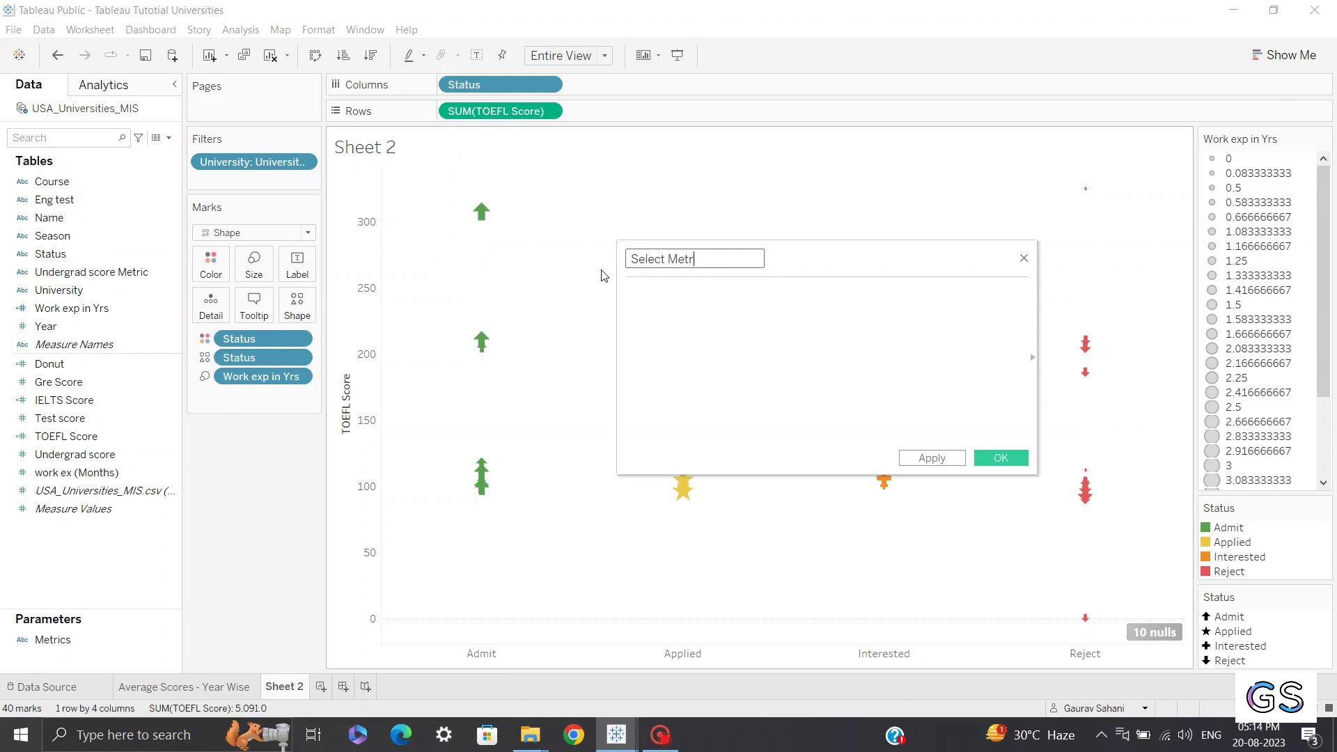
pyautogui.write('Select Metrics')
pyautogui.click(665, 304)
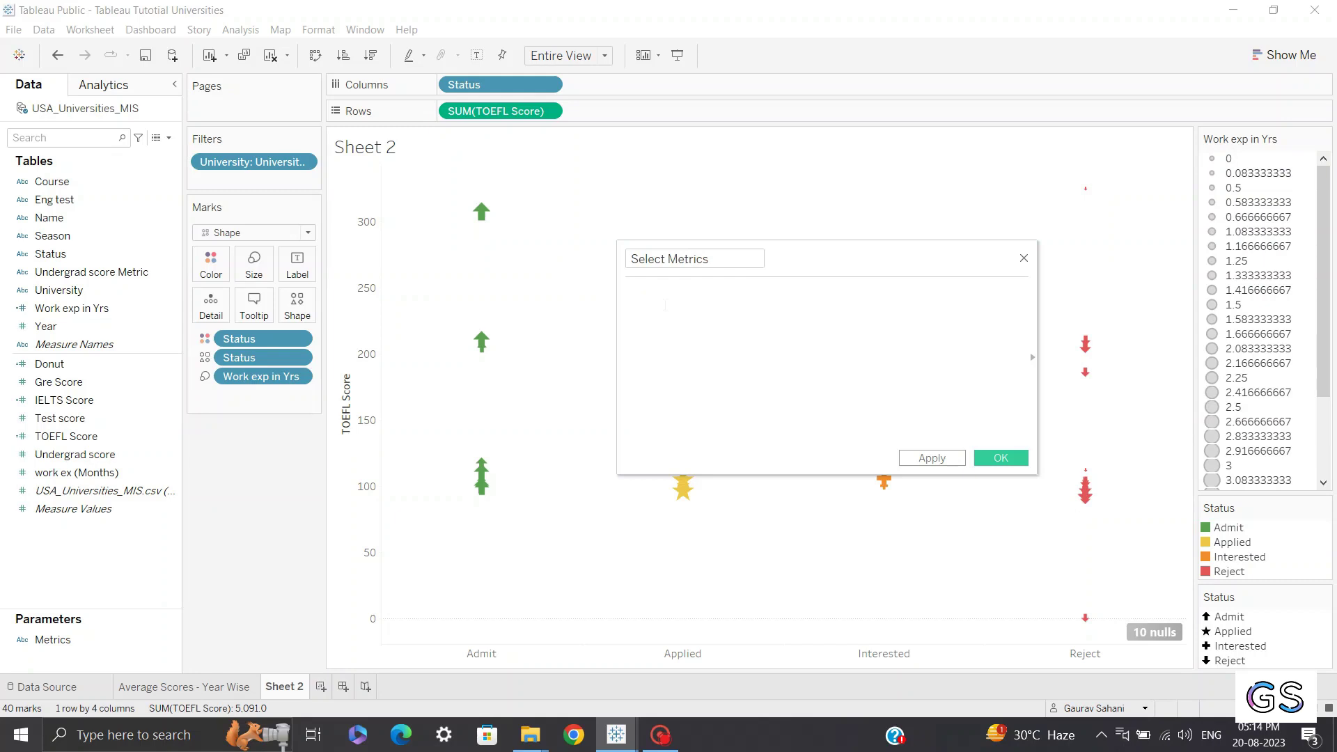
pyautogui.write('case')
pyautogui.press('Return')
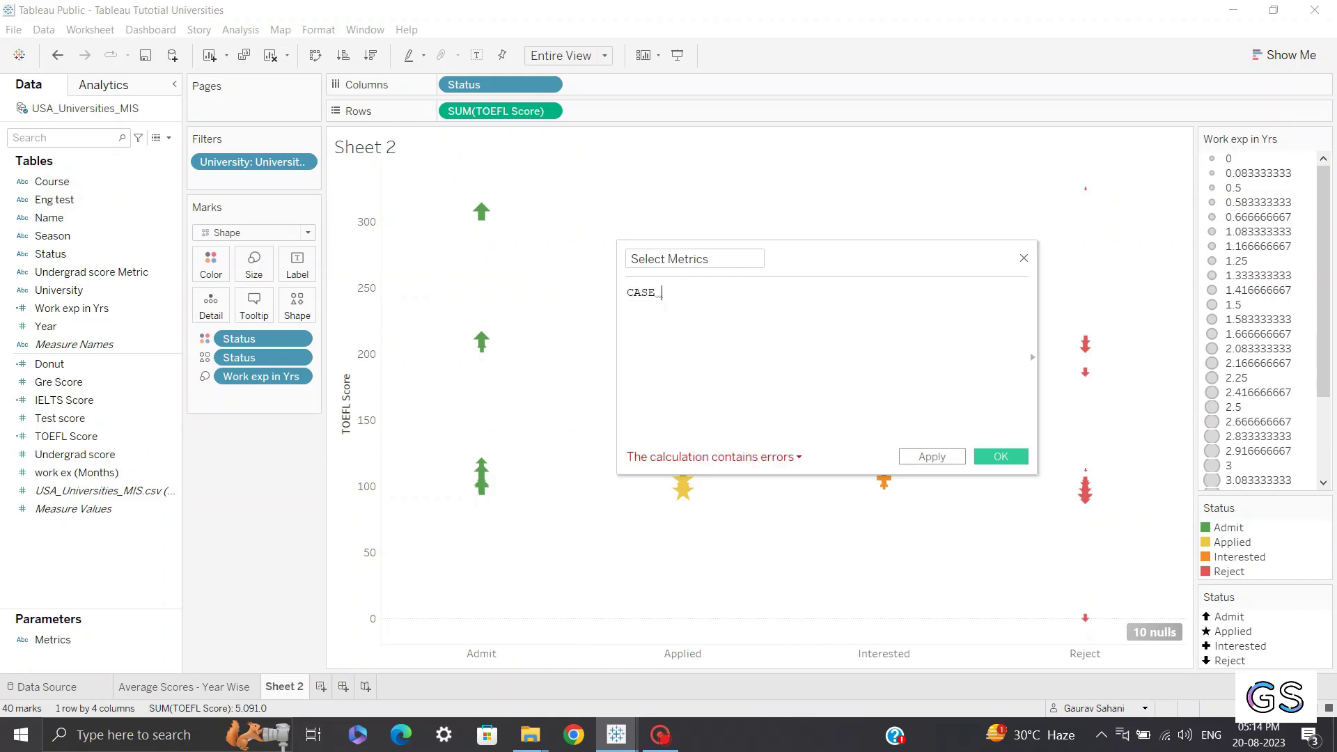
pyautogui.write('metr')
pyautogui.click(715, 309)
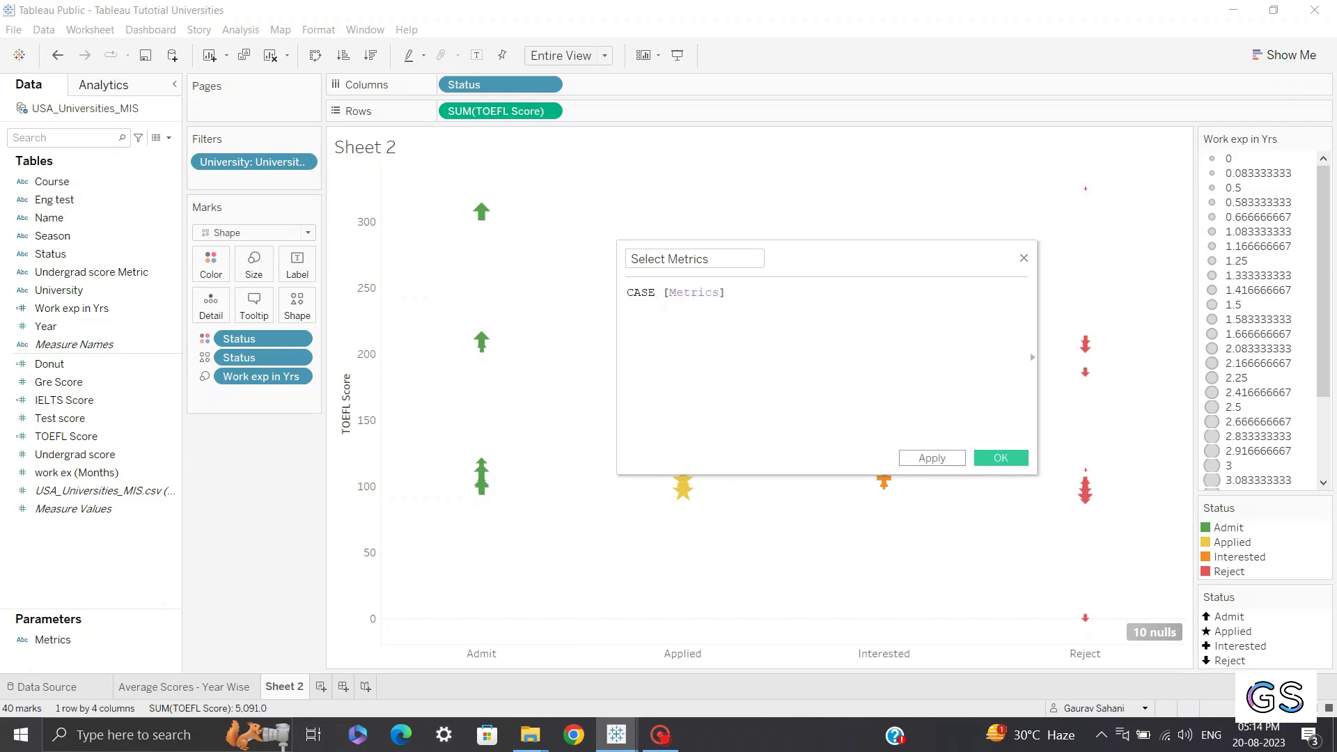
# Add the formula line WHEN "GRE" THEN [Gre Score].
pyautogui.write('when')
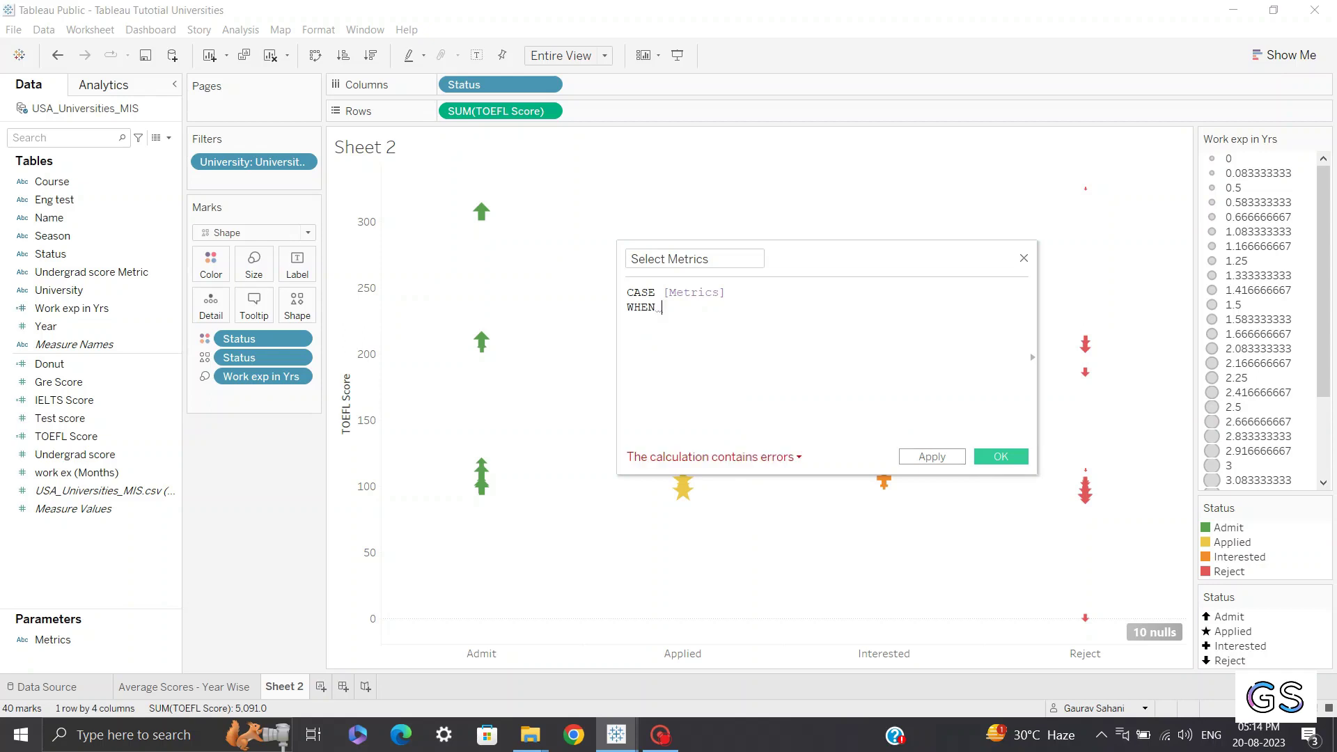
pyautogui.write(' "')
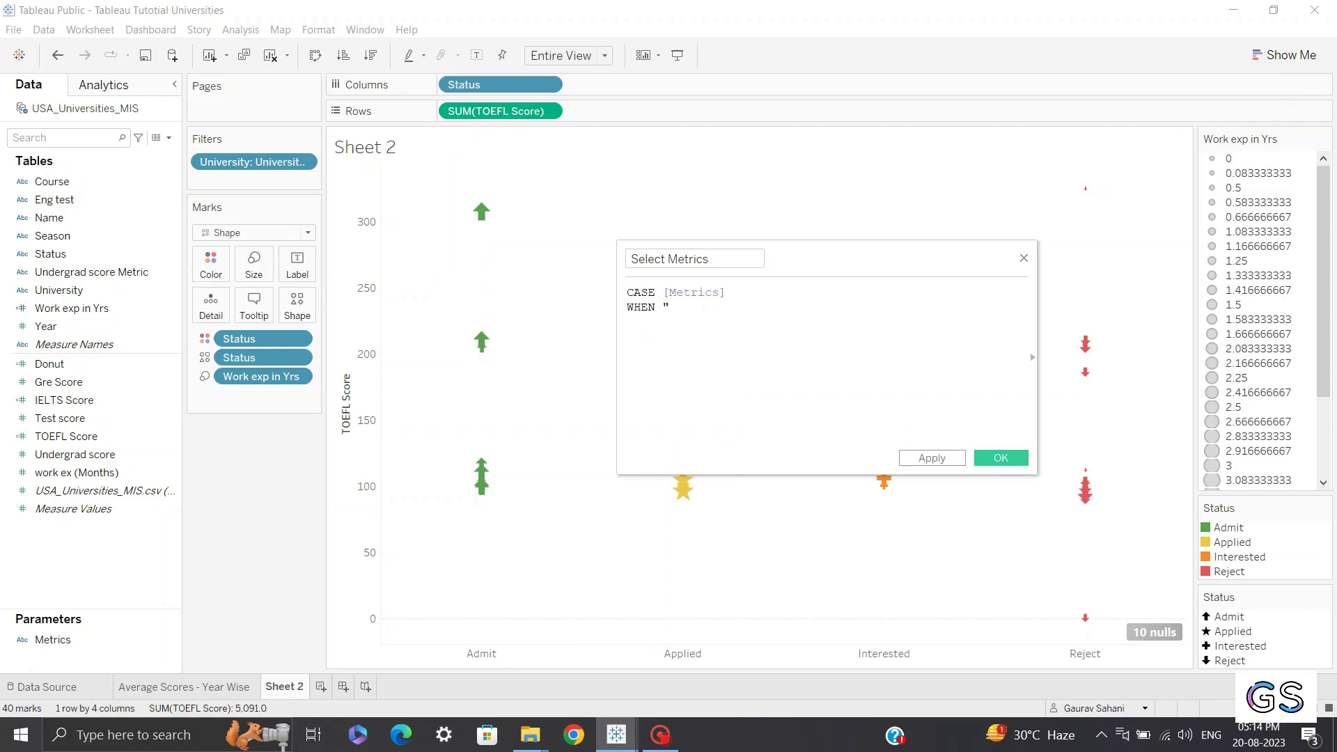
pyautogui.write('GRE"the')
pyautogui.press('Return')
pyautogui.write('gr')
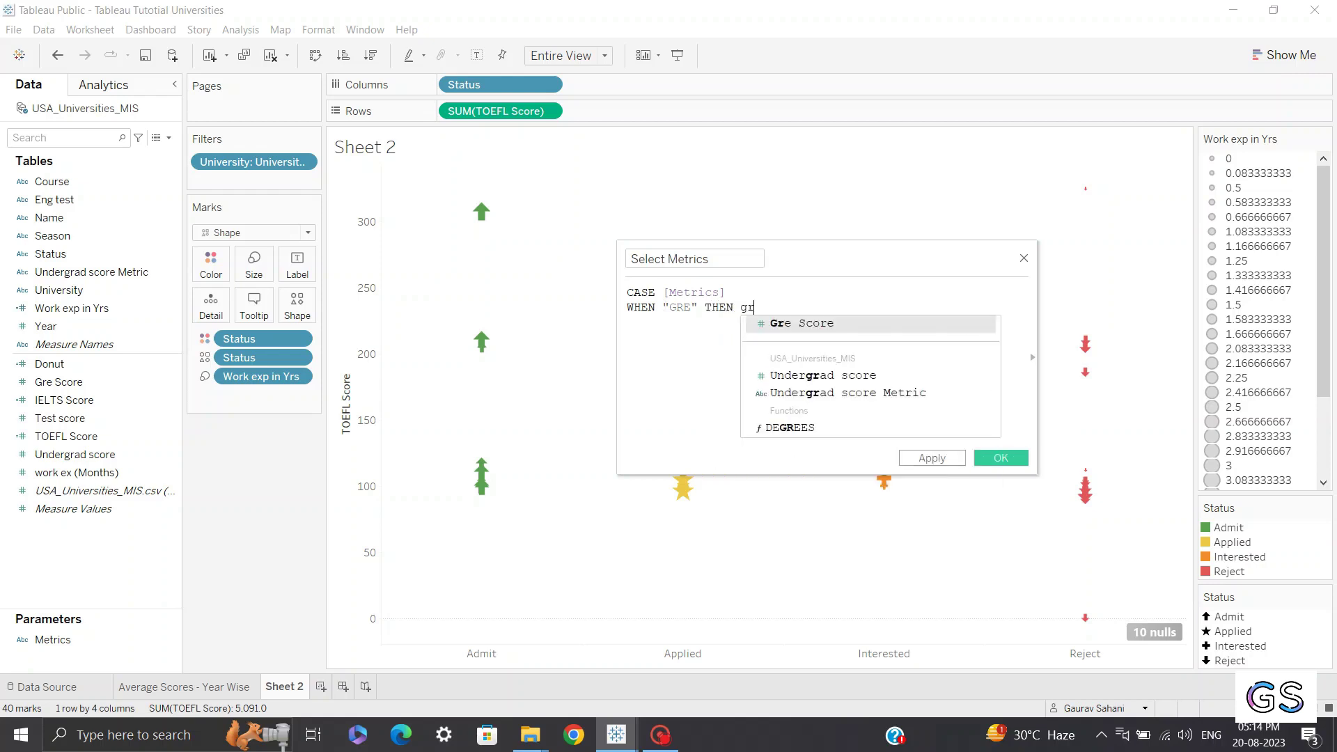
pyautogui.press('Return')
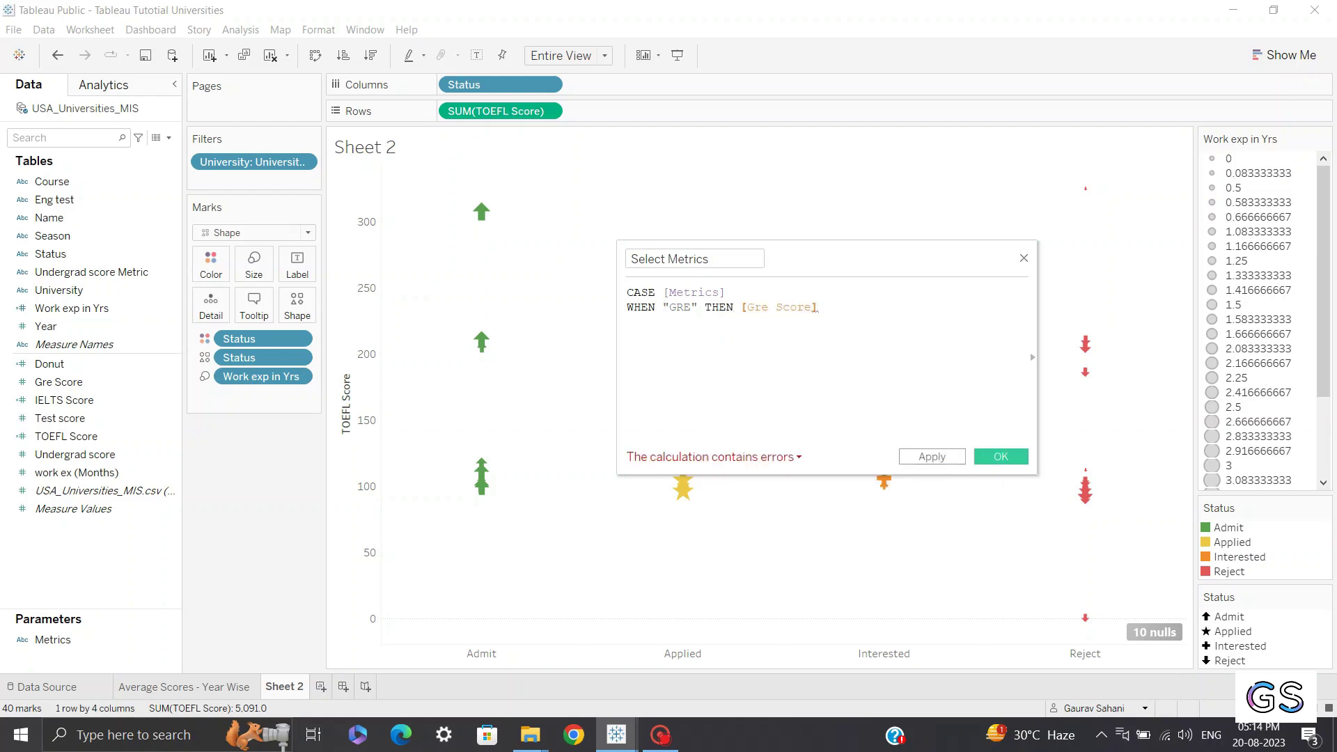
# Duplicate the GRE condition twice so the formula has three WHEN lines, each on its own line.
pyautogui.moveTo(819, 307); pyautogui.dragTo(616, 307)
pyautogui.hotkey('ctrl', 'c')
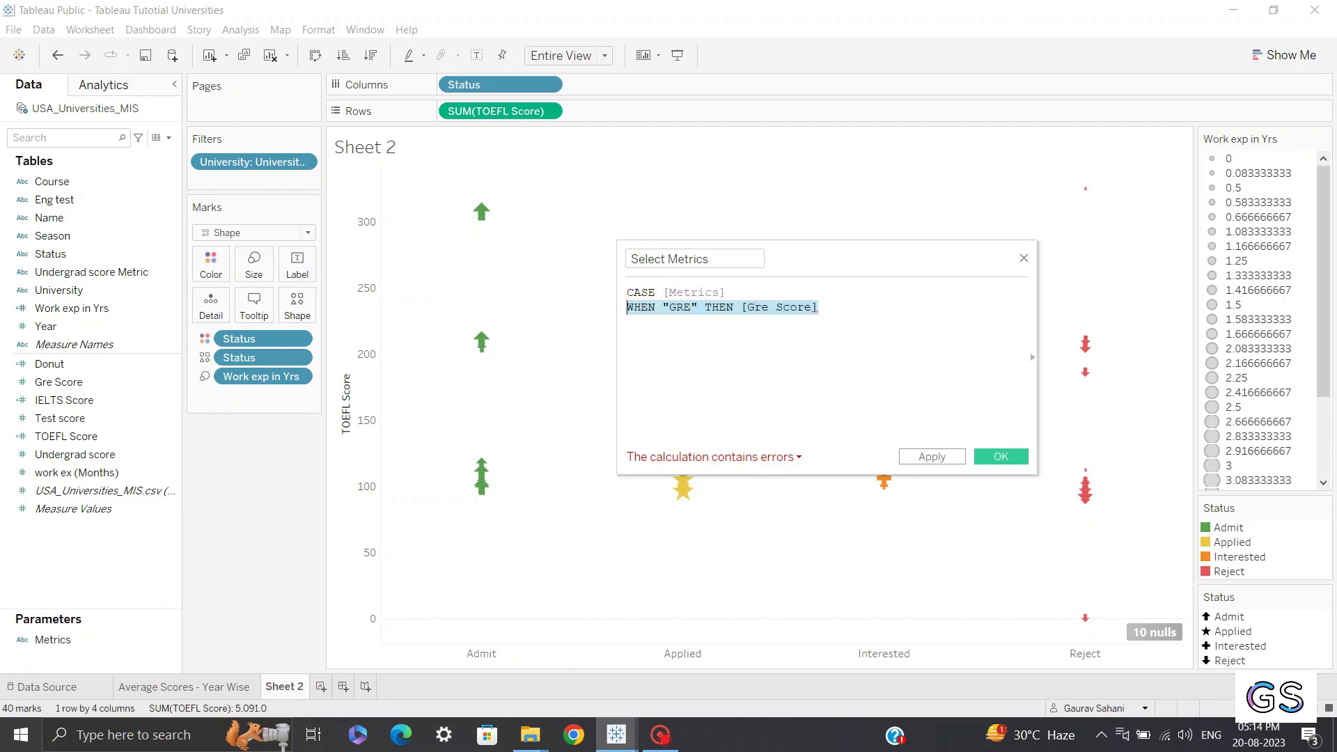
pyautogui.click(864, 313)
pyautogui.press('Return')
pyautogui.hotkey('ctrl', 'v')
pyautogui.press('Left')
pyautogui.hotkey('ctrl', 'v')
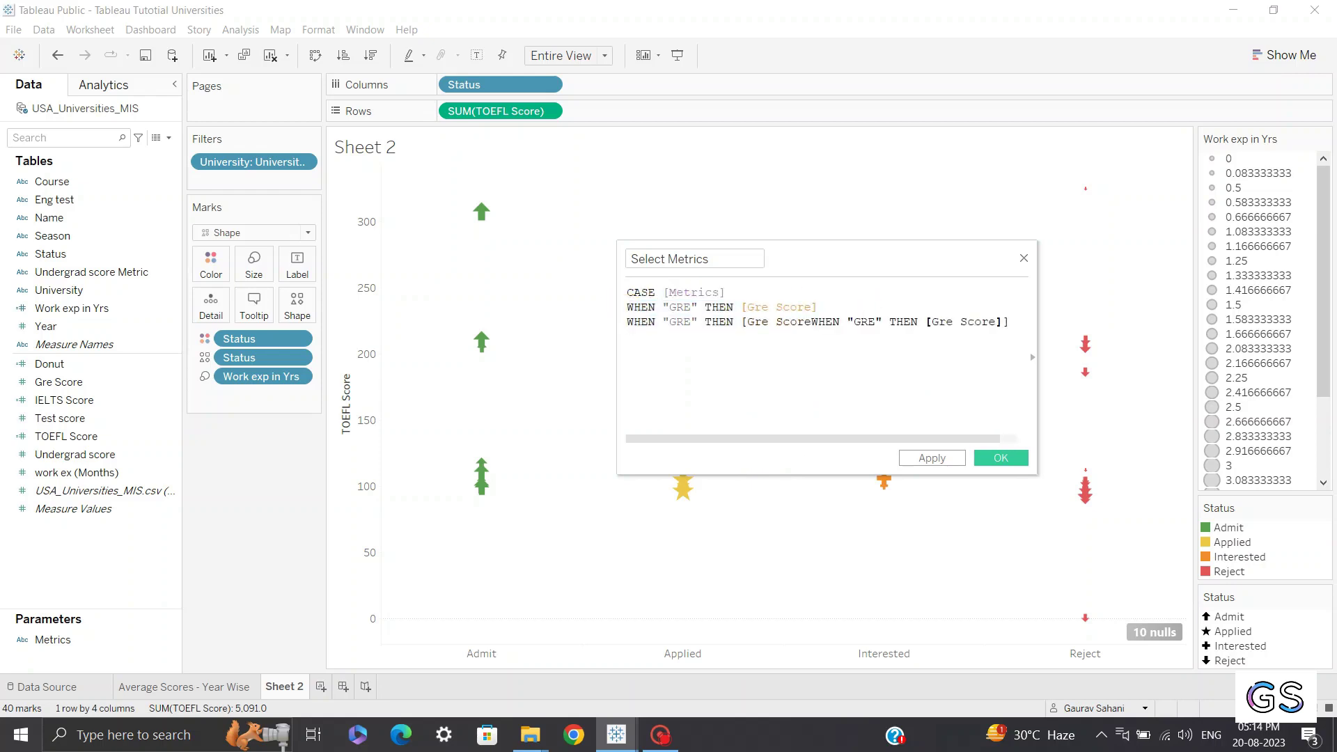
pyautogui.click(816, 321)
pyautogui.write(']')
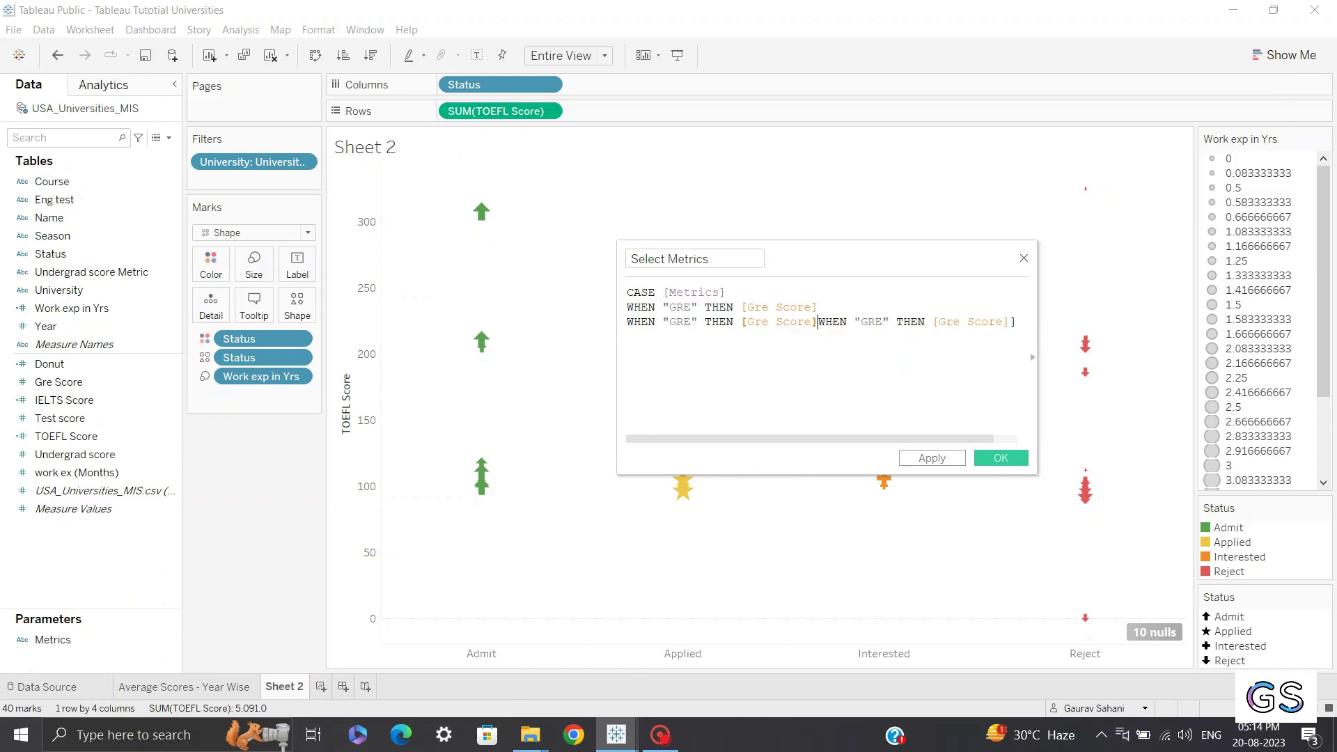
pyautogui.press('Return')
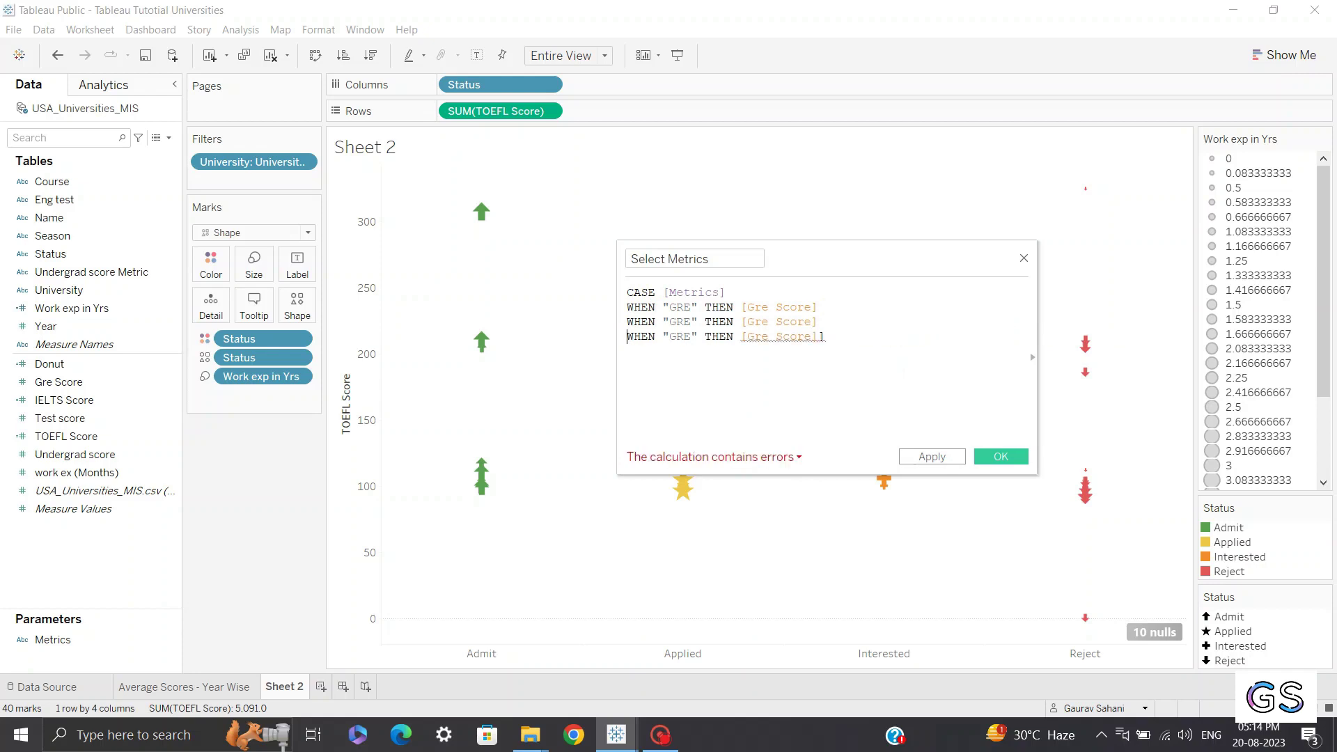
# Change the second condition to WHEN "IELTS" THEN [IELTS Score].
pyautogui.doubleClick(681, 323)
pyautogui.write('IELTS')
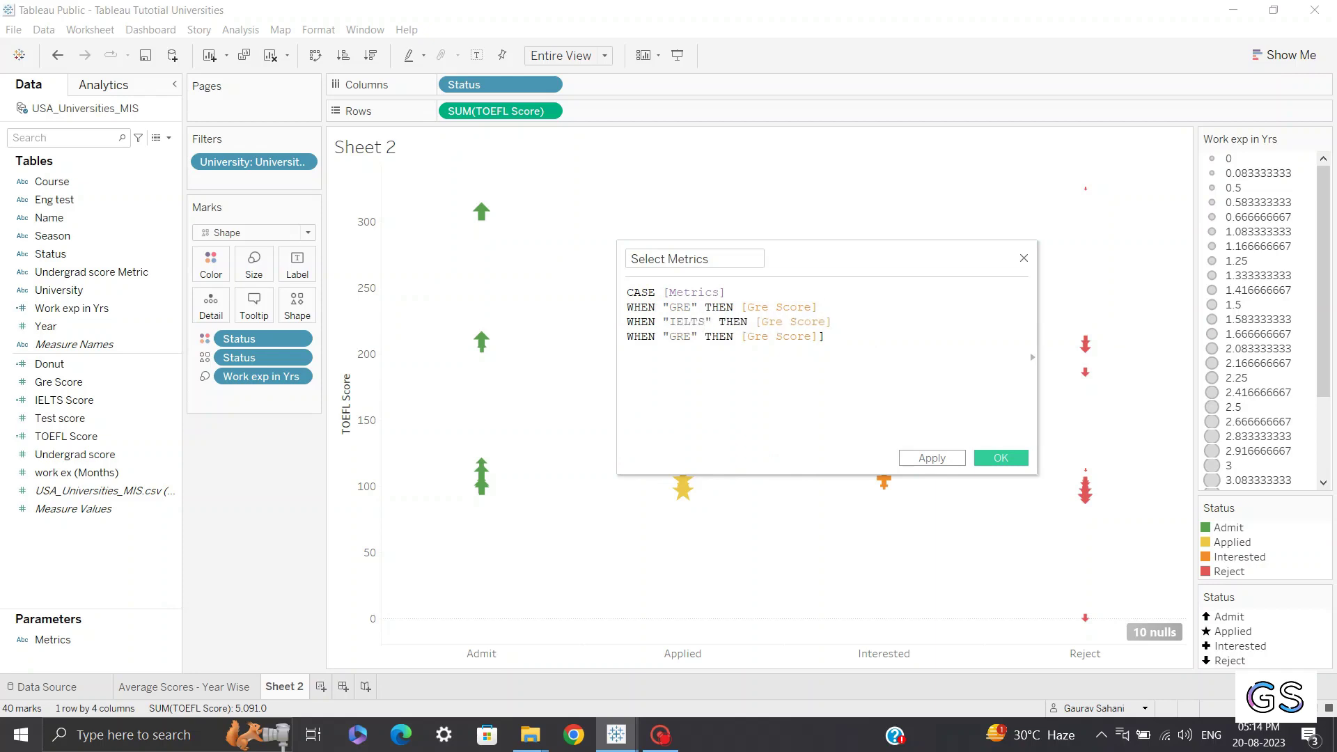
pyautogui.click(861, 326)
pyautogui.press('BackSpace')
pyautogui.press('BackSpace')
pyautogui.press('BackSpace')
pyautogui.press('BackSpace')
pyautogui.press('BackSpace')
pyautogui.press('BackSpace')
pyautogui.press('BackSpace')
pyautogui.press('BackSpace')
pyautogui.press('BackSpace')
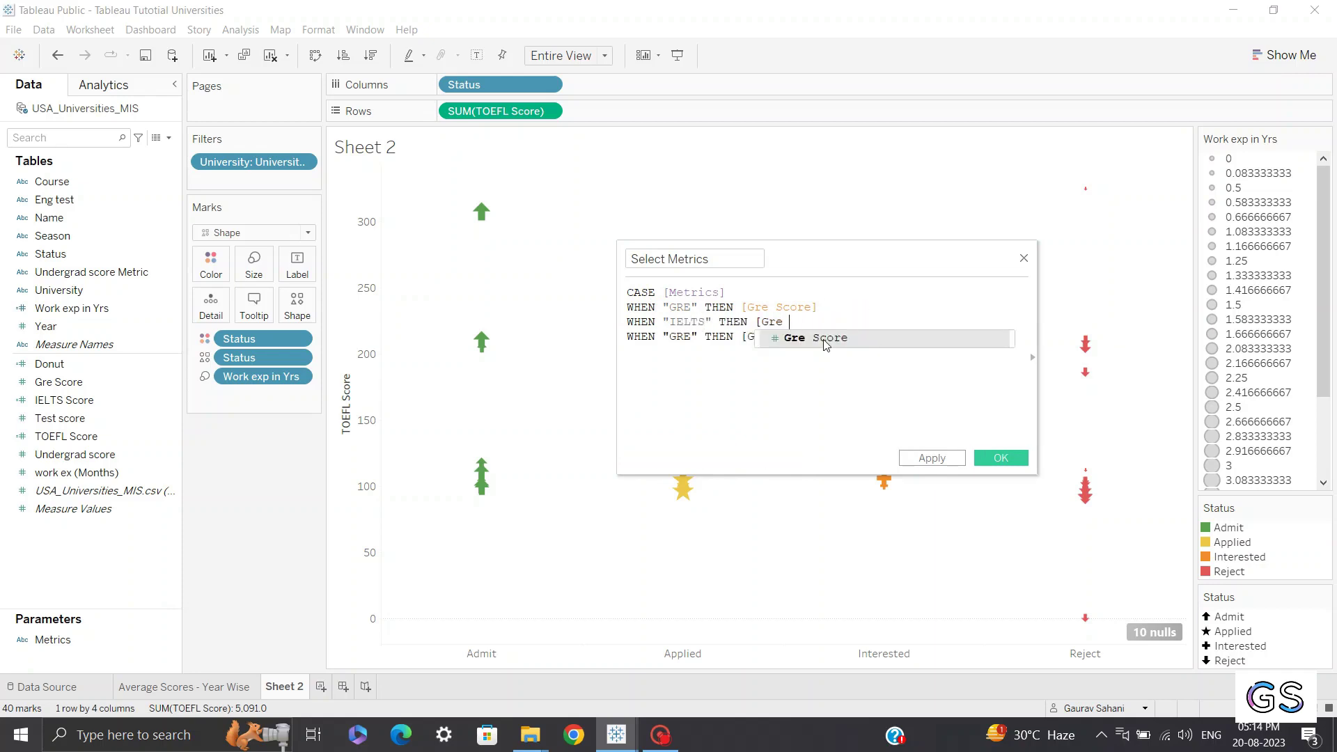
pyautogui.press('BackSpace')
pyautogui.write('IELTS')
pyautogui.press('Return')
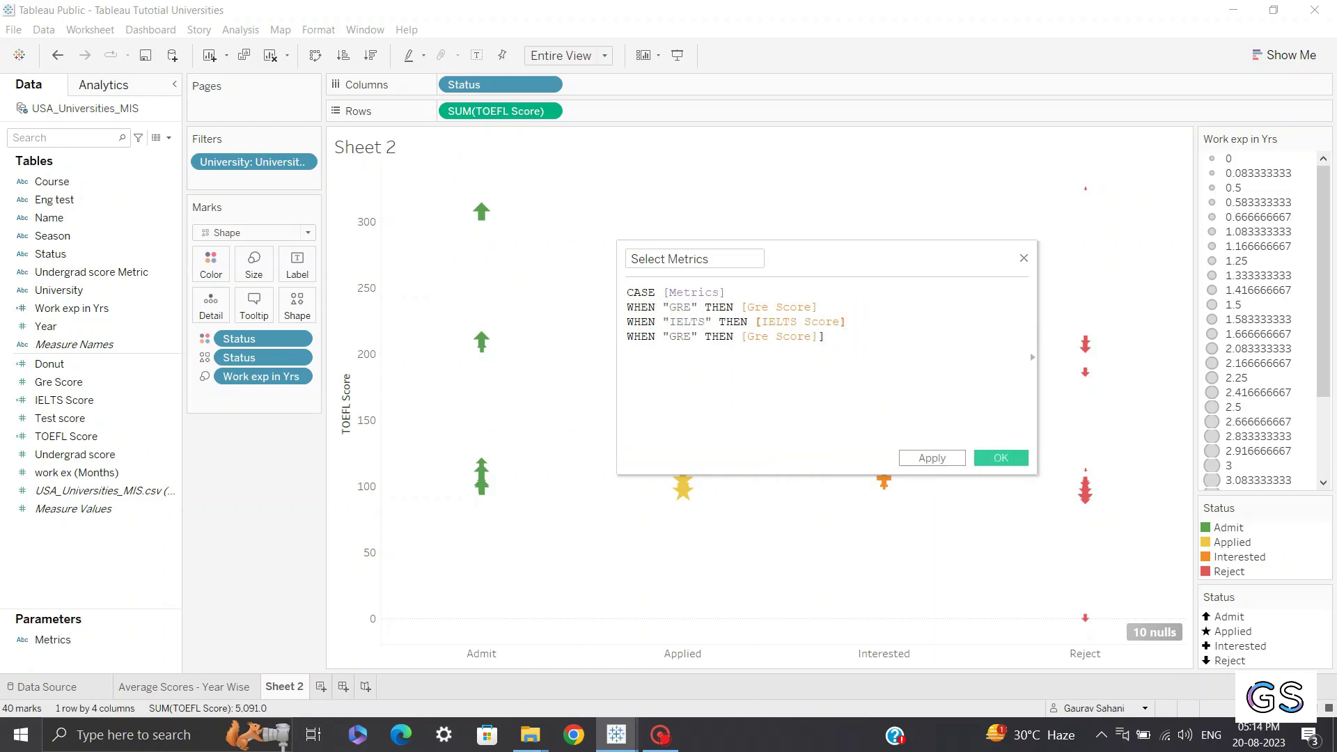
# Change the third condition to WHEN "TOEFL" THEN [TOEFL Score], removing the extra closing bracket.
pyautogui.doubleClick(689, 336)
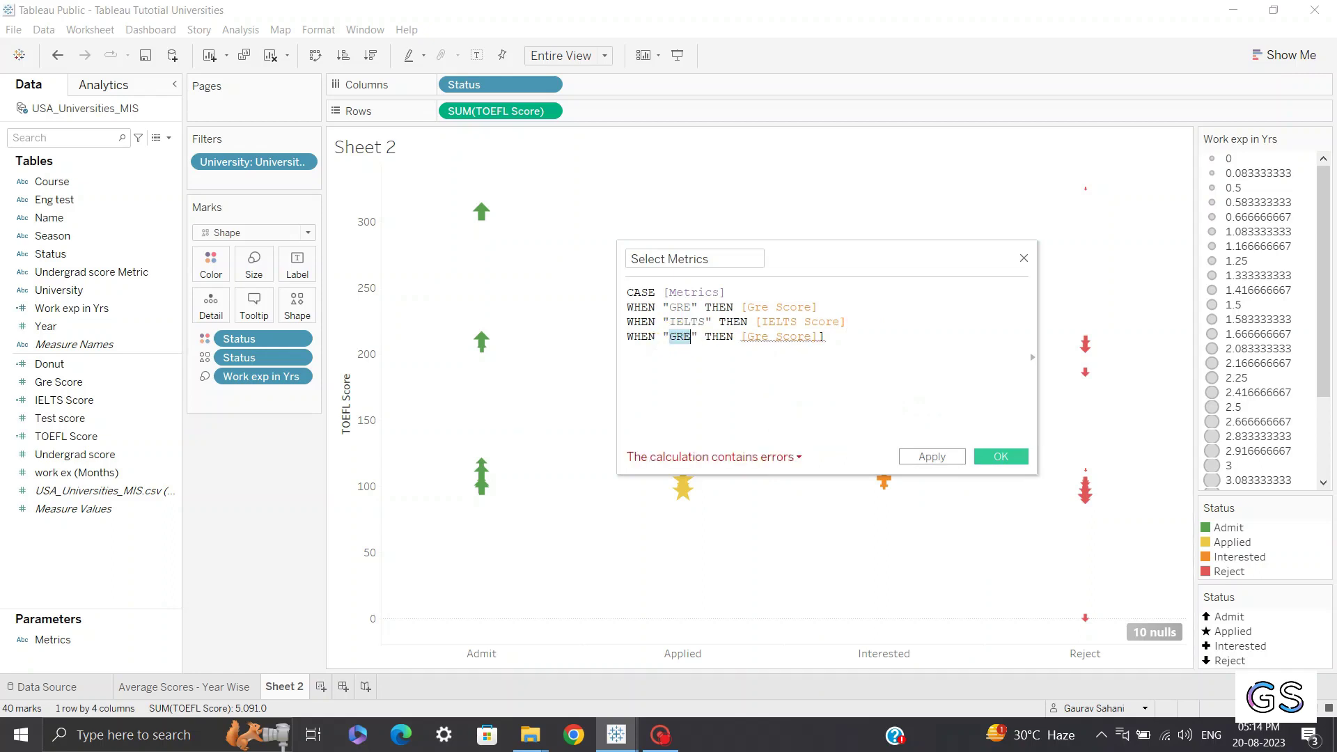
pyautogui.write('TO')
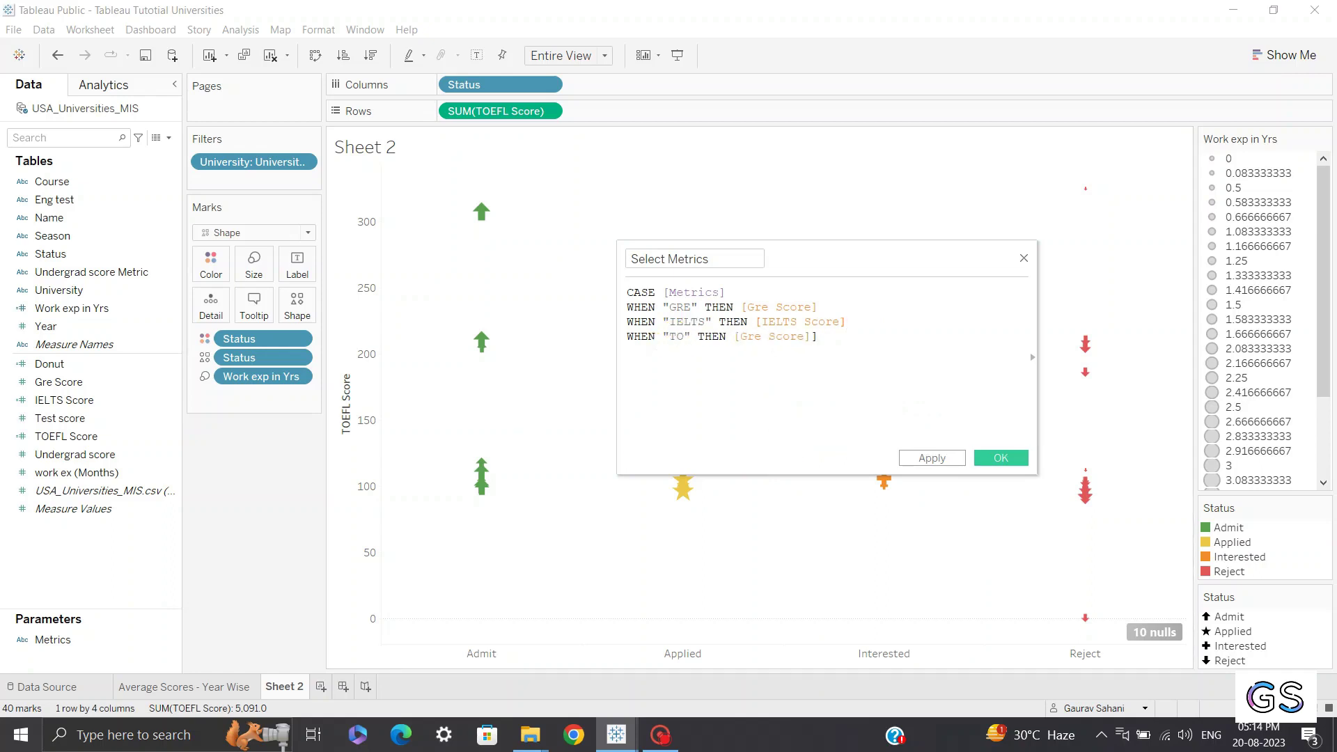
pyautogui.write('EFL')
pyautogui.moveTo(840, 336); pyautogui.dragTo(762, 337)
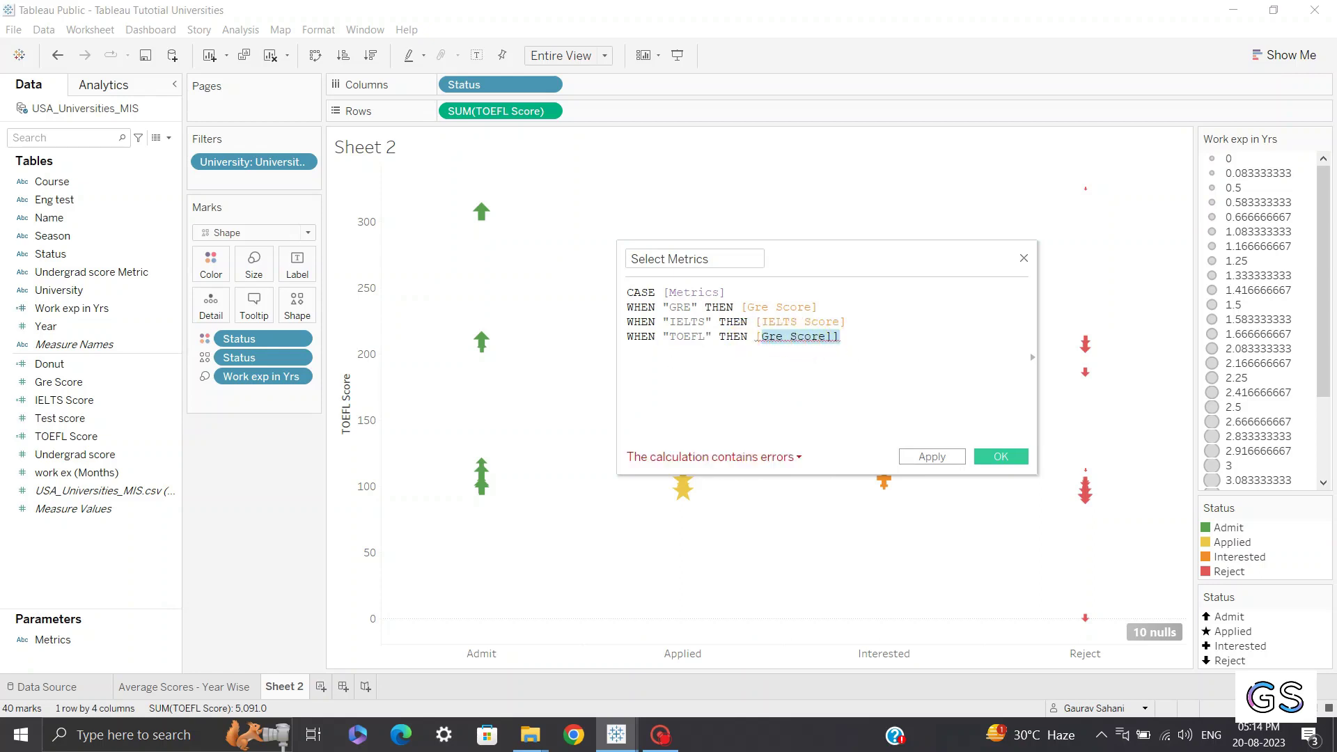
pyautogui.press('BackSpace')
pyautogui.write('T')
# Close the CASE formula with END on its own line and save the Select Metrics calculated field.
pyautogui.click(906, 371)
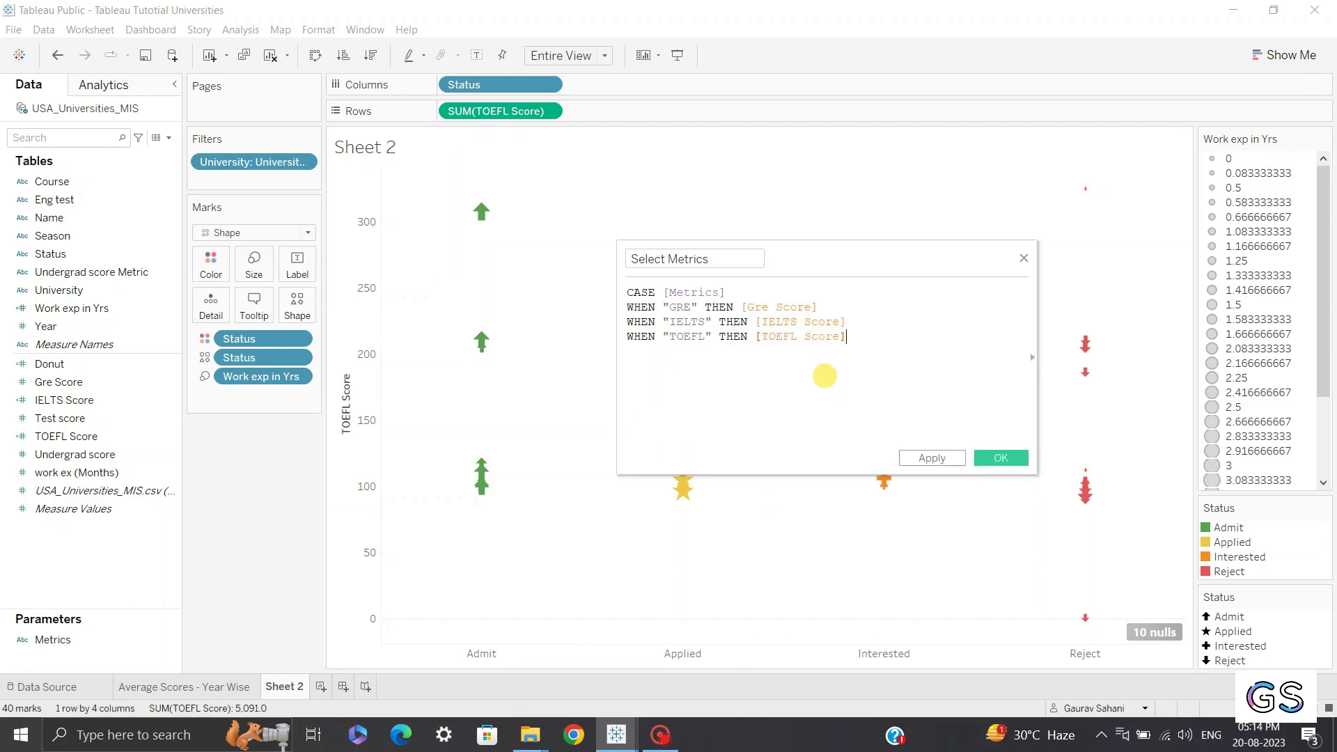
pyautogui.write('EN')
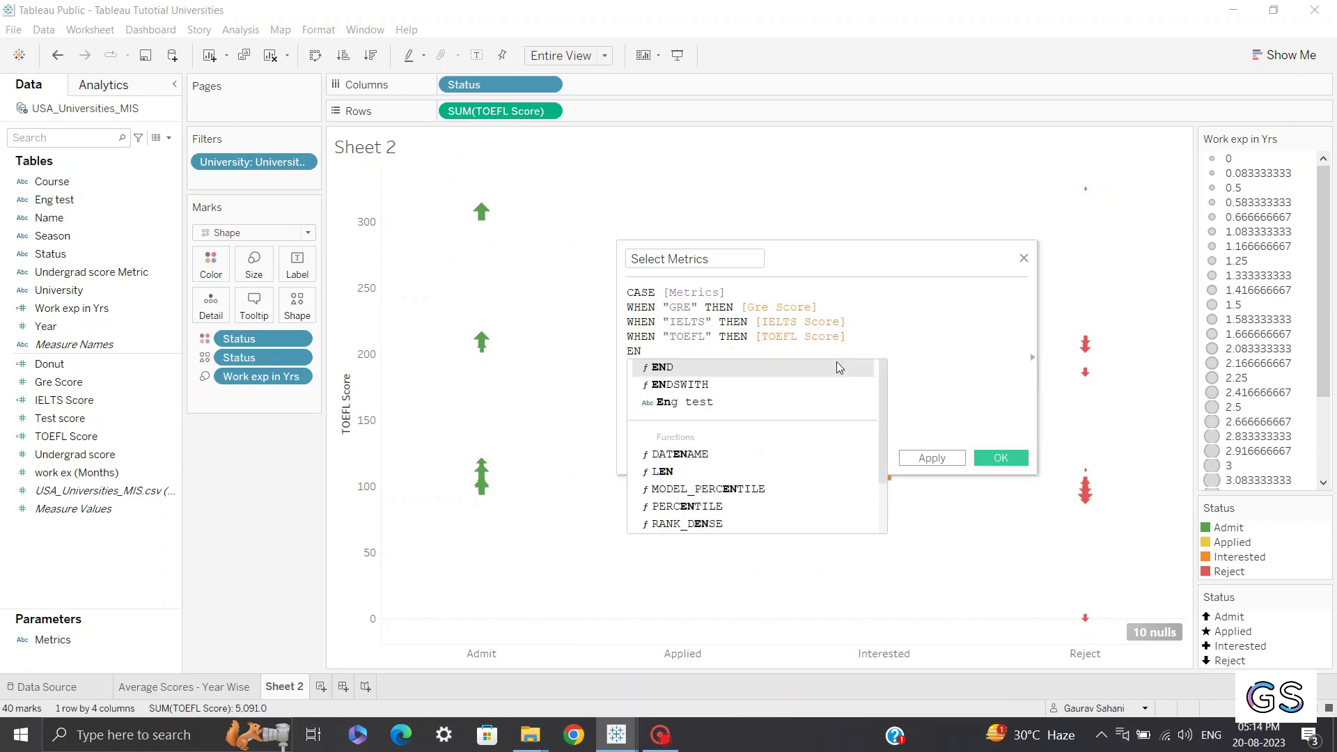
pyautogui.click(757, 391)
pyautogui.press('BackSpace')
pyautogui.press('BackSpace')
pyautogui.press('BackSpace')
pyautogui.press('BackSpace')
pyautogui.press('BackSpace')
pyautogui.press('BackSpace')
pyautogui.press('BackSpace')
pyautogui.press('Delete')
pyautogui.write('D')
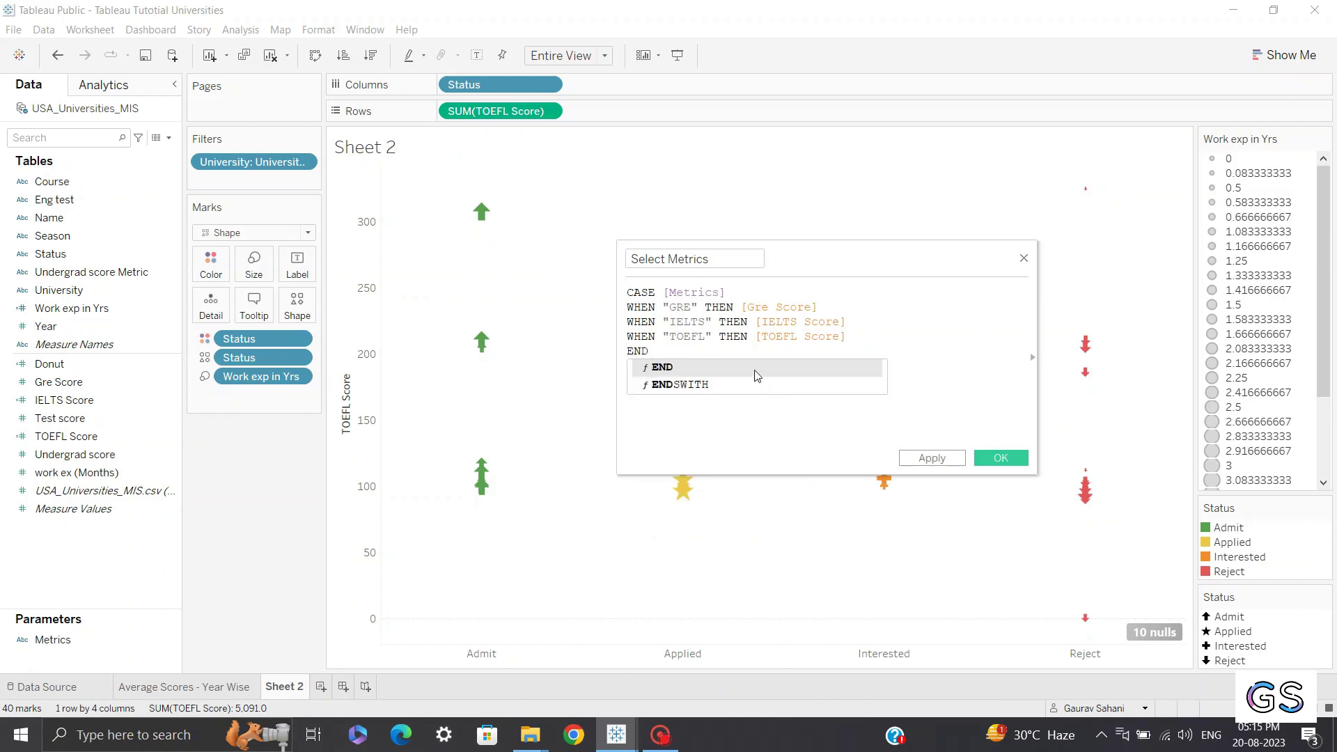
pyautogui.click(757, 369)
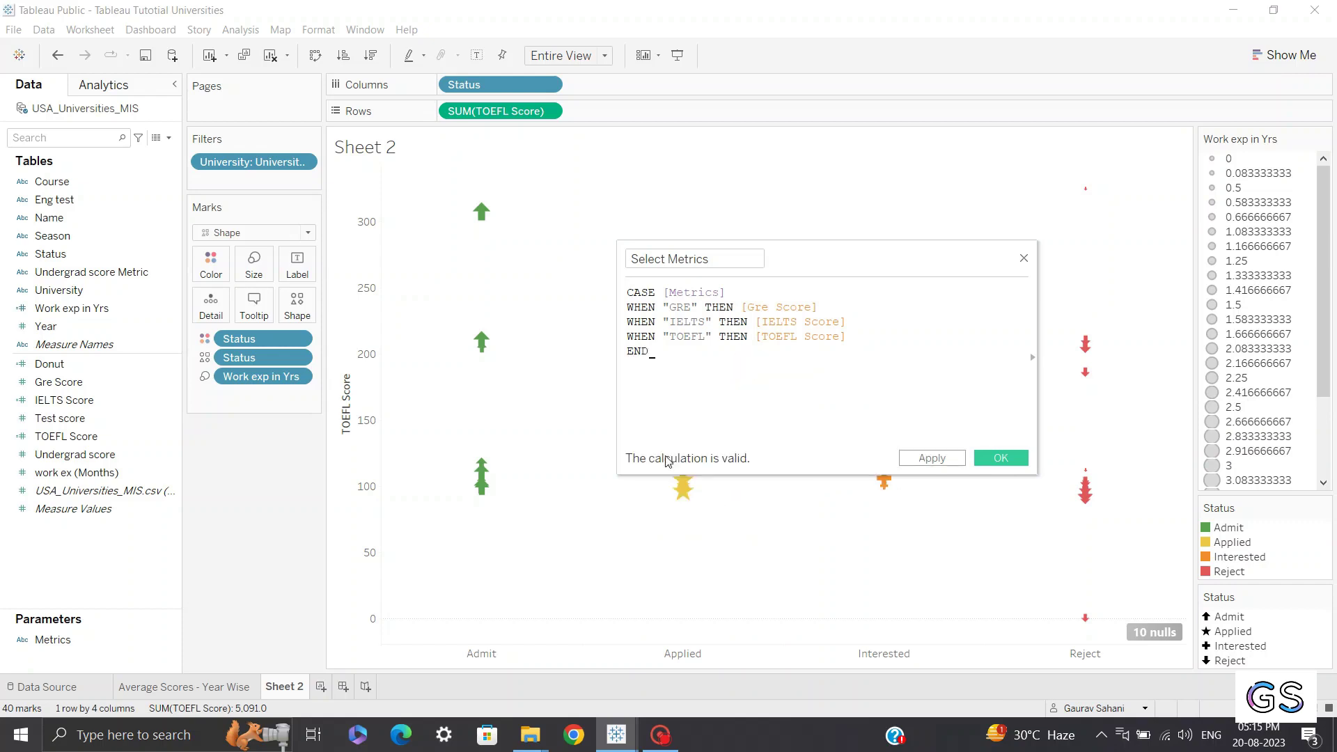
pyautogui.click(1025, 466)
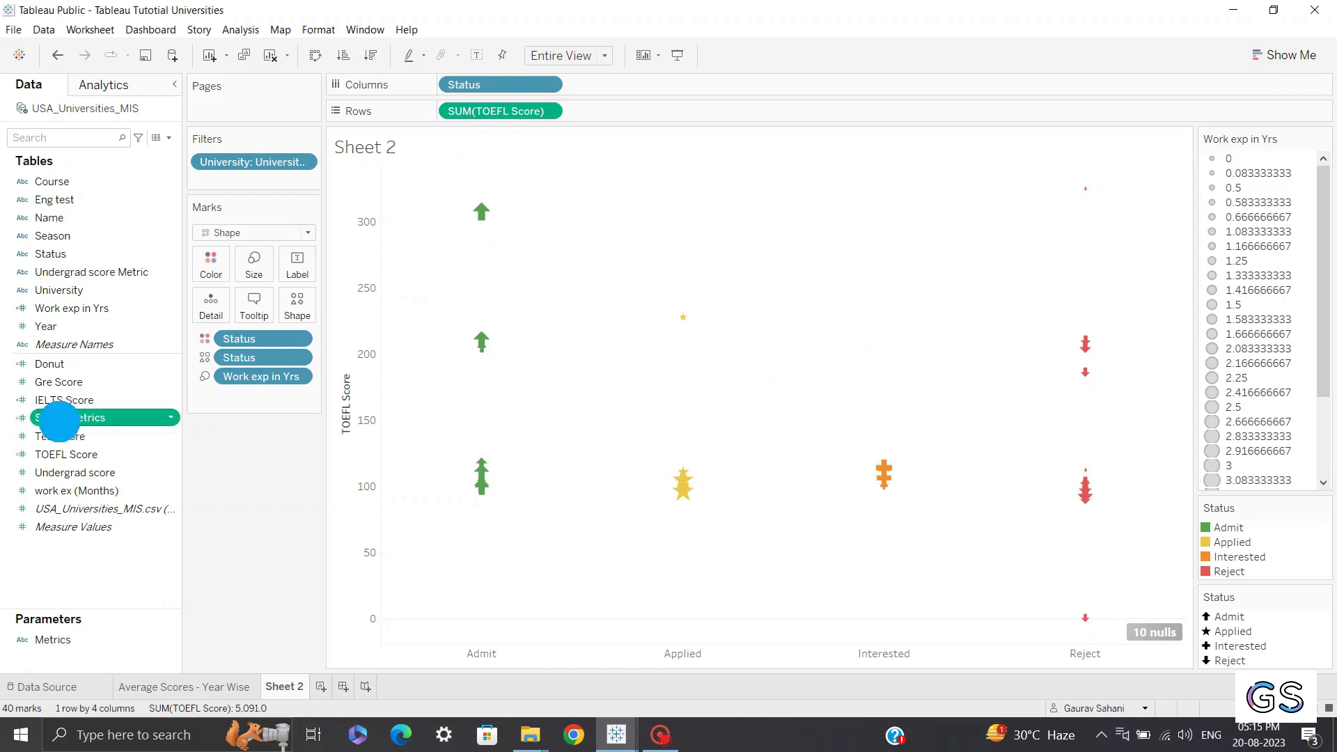
# Reopen the Select Metrics calculation and wrap the GRE result as AVG([Gre Score]).
pyautogui.rightClick(56, 418)
pyautogui.click(127, 155)
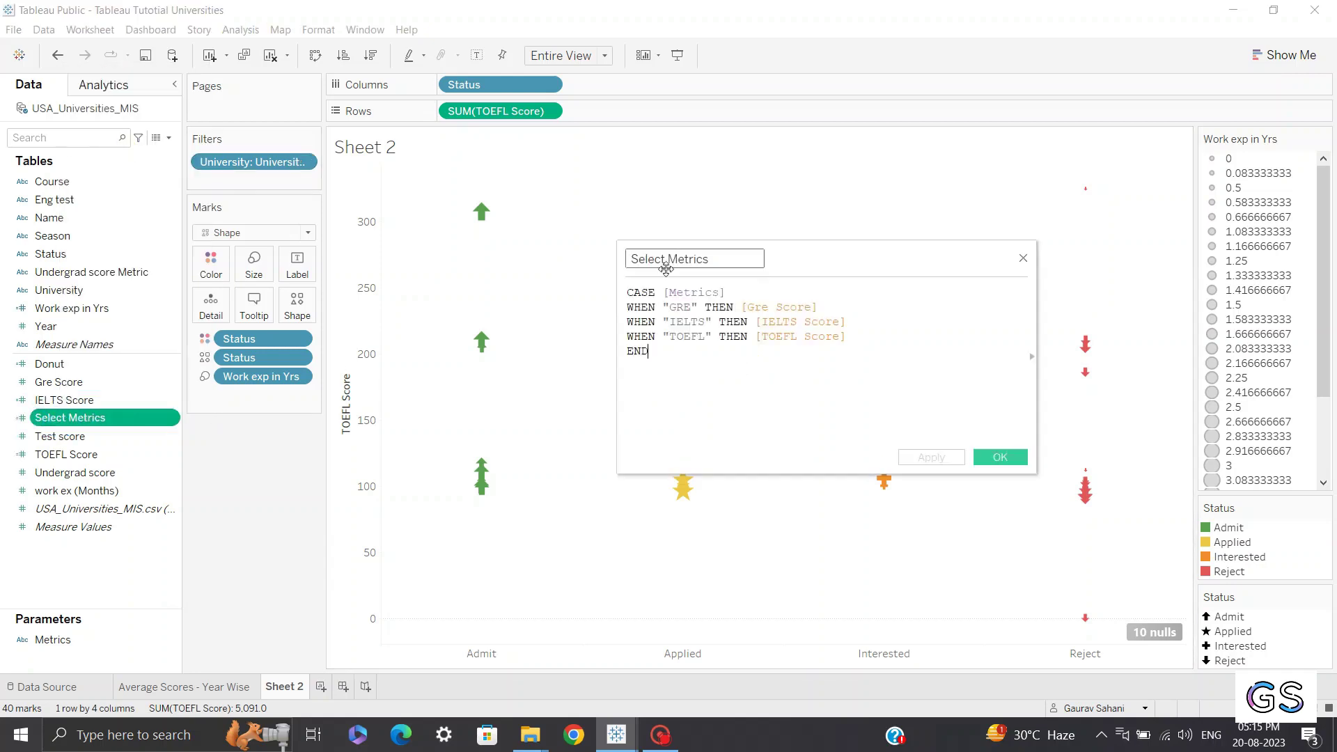
pyautogui.write('Avg')
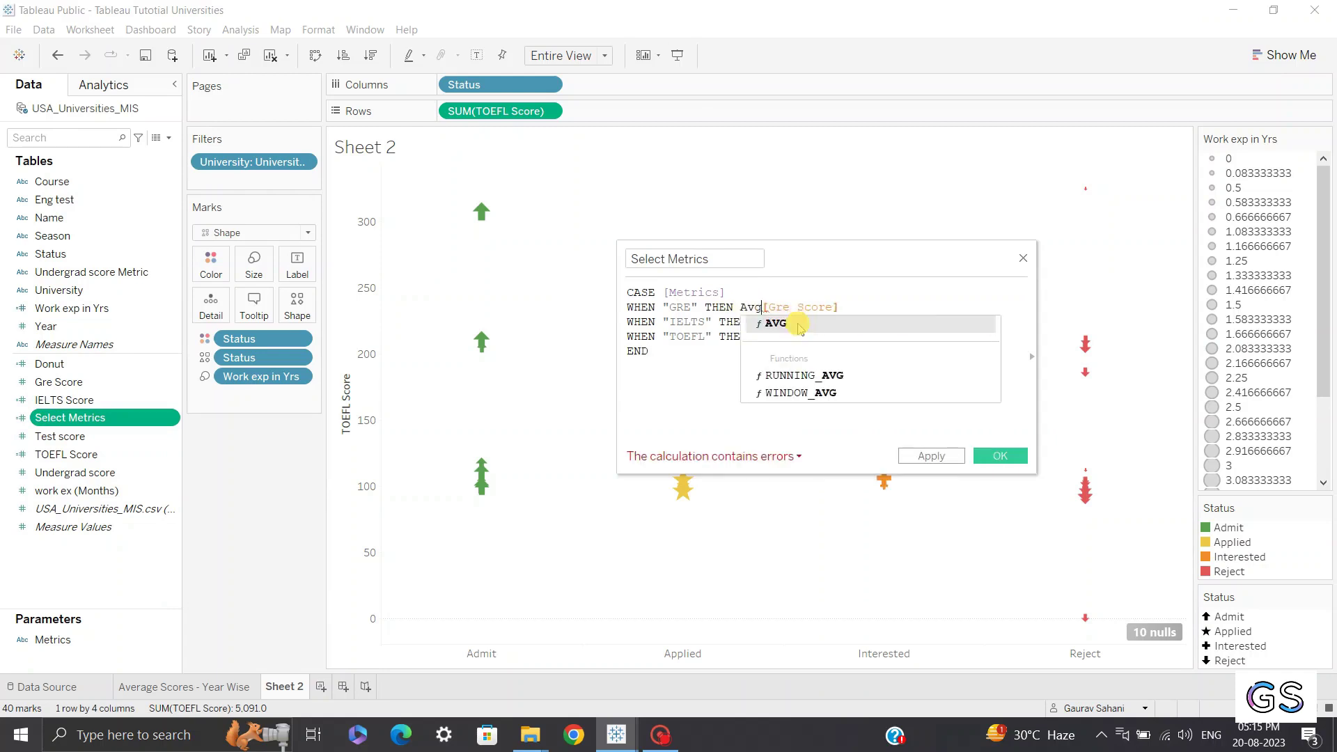
pyautogui.press('Return')
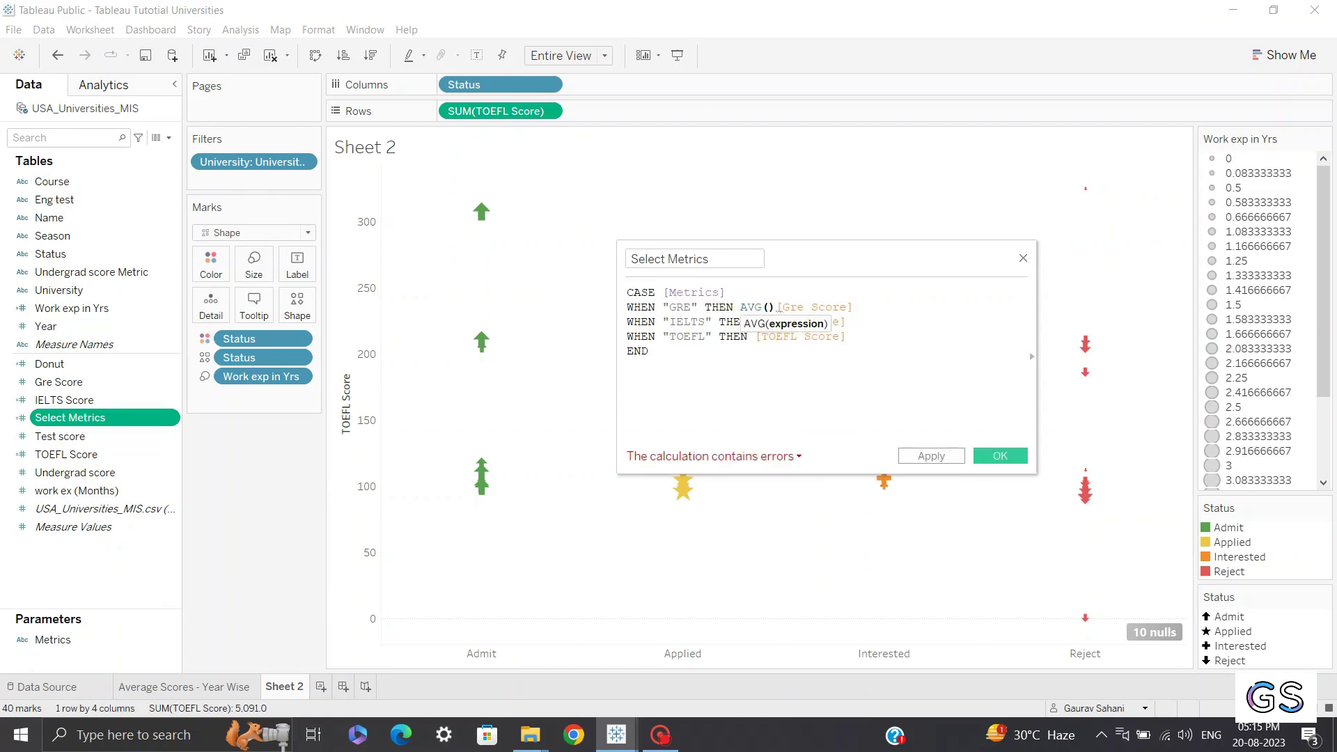
pyautogui.moveTo(875, 301); pyautogui.dragTo(778, 310)
pyautogui.hotkey('ctrl', 'x')
pyautogui.press('Left')
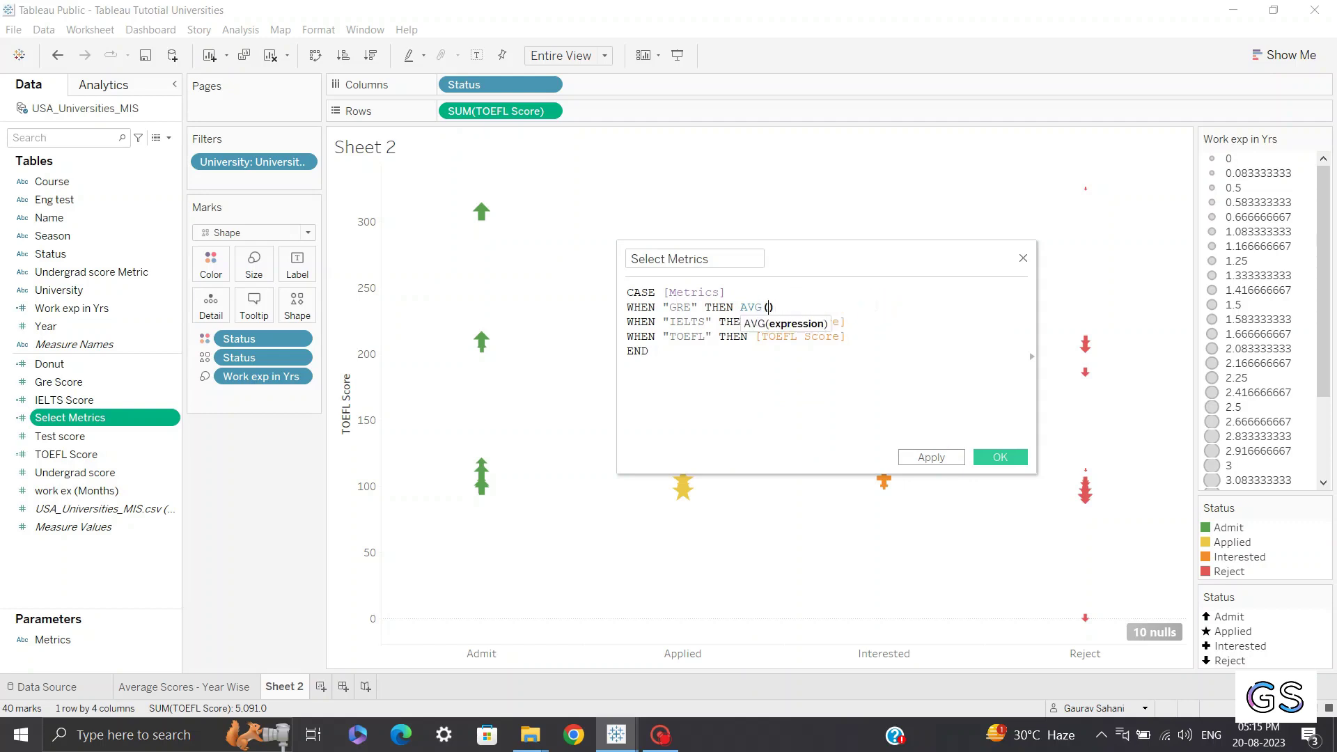
pyautogui.hotkey('ctrl', 'v')
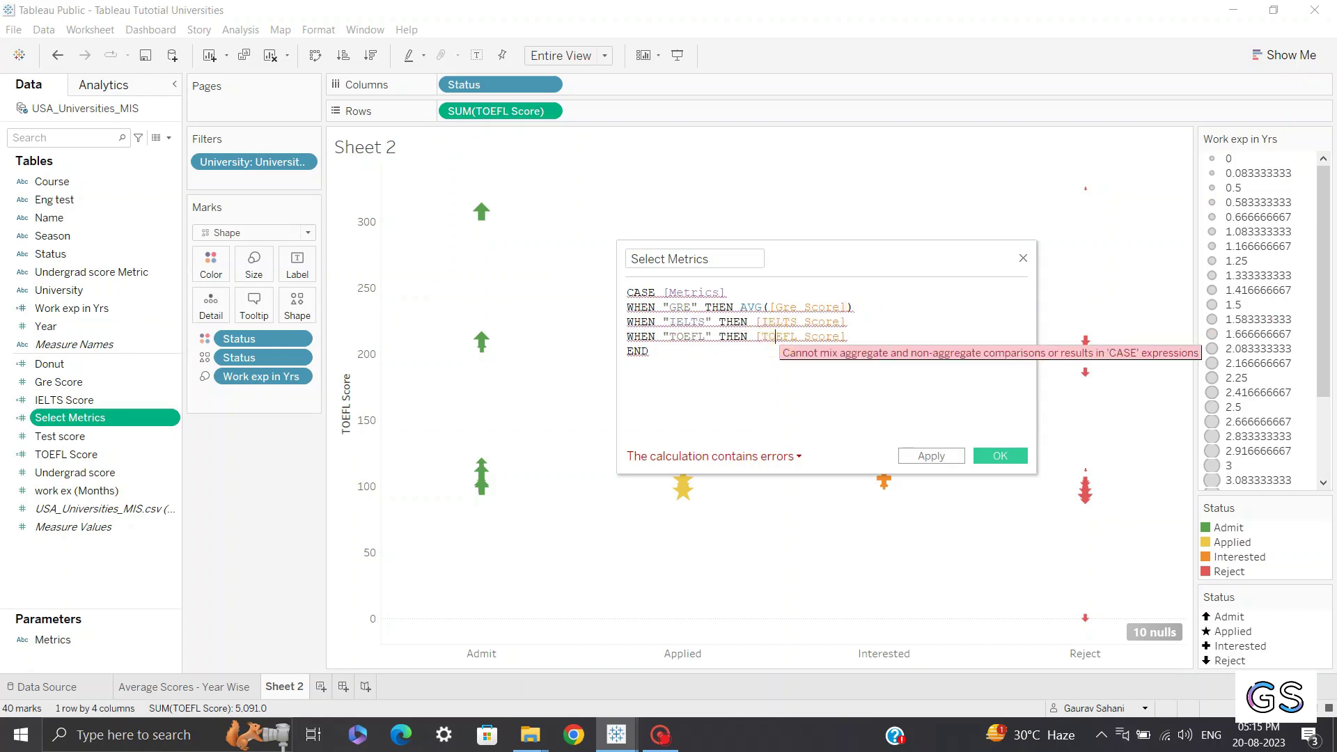
# Wrap the IELTS result in the formula as AVG([IELTS Score]).
pyautogui.click(758, 324)
pyautogui.write('avg')
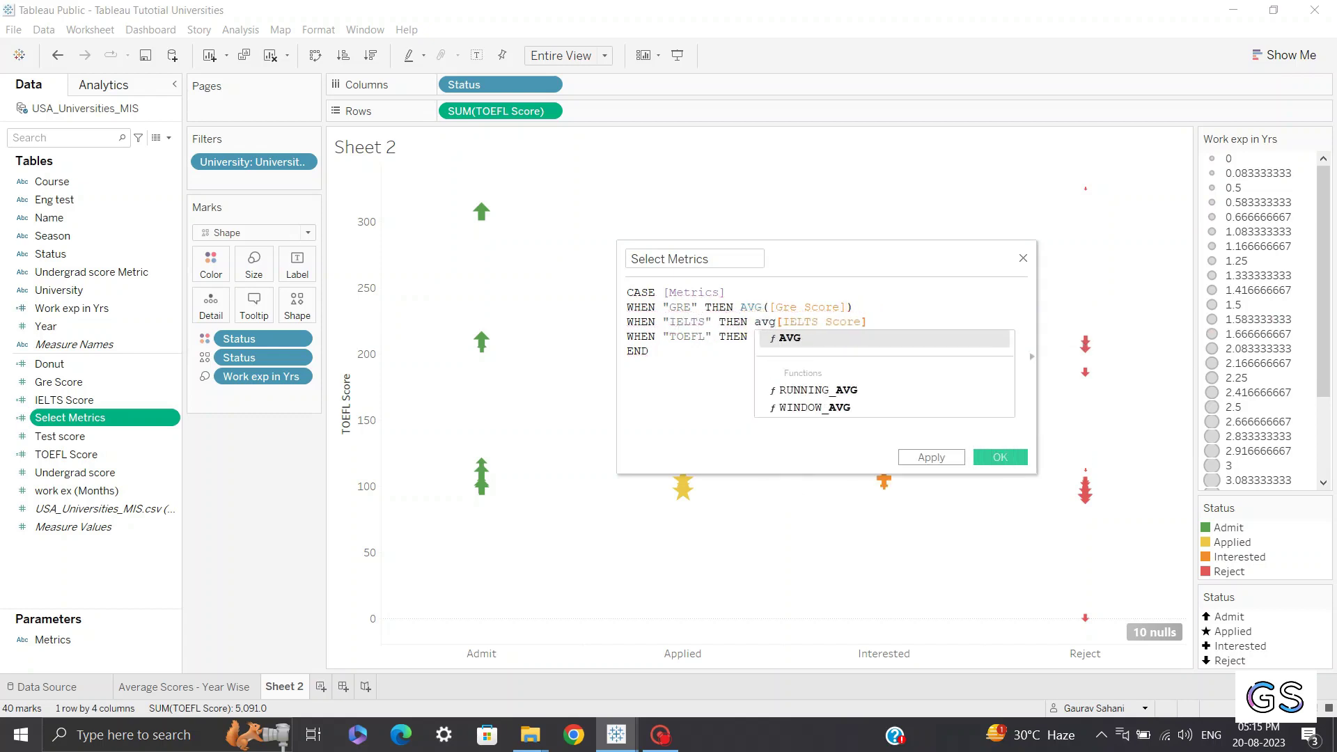
pyautogui.click(812, 338)
pyautogui.moveTo(879, 321); pyautogui.dragTo(793, 321)
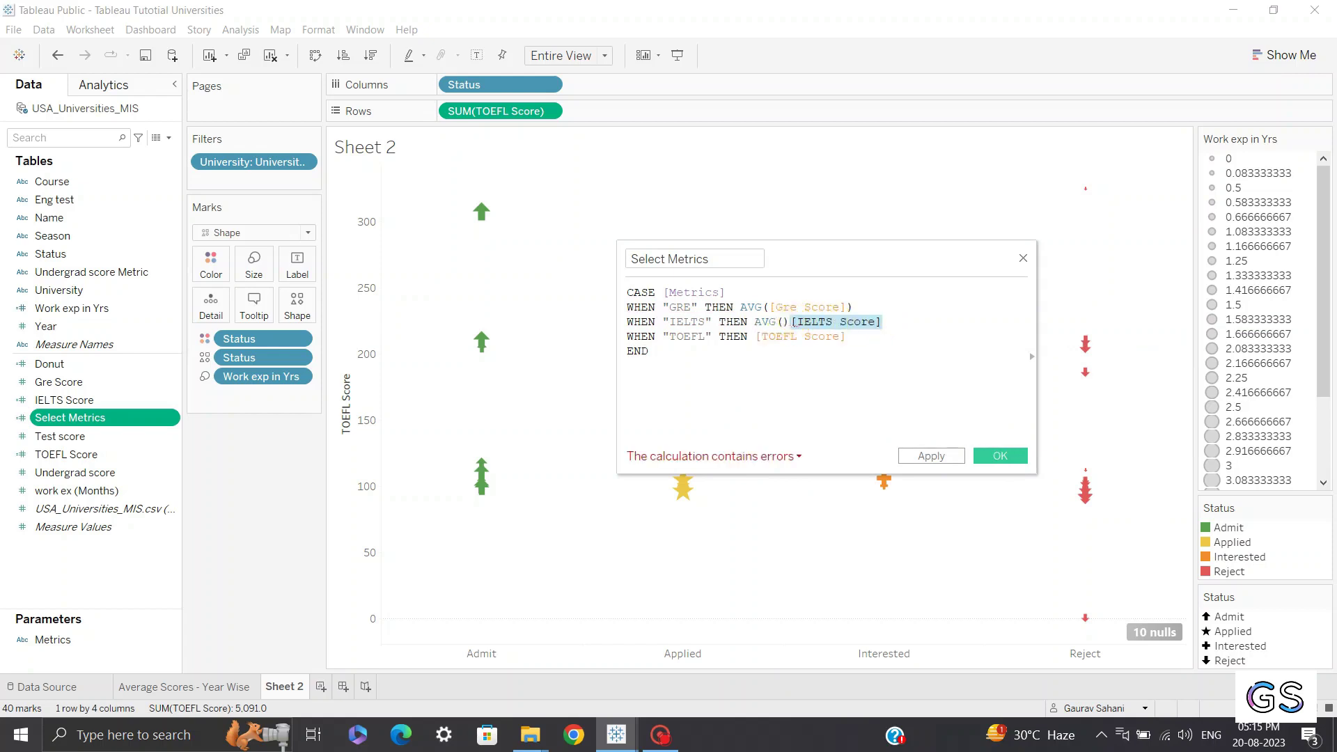
pyautogui.write(')')
pyautogui.press('Left')
pyautogui.hotkey('ctrl', 'v')
# Replace the TOEFL result in the formula with AVG([TOEFL Score]) and save the calculated field.
pyautogui.click(914, 346)
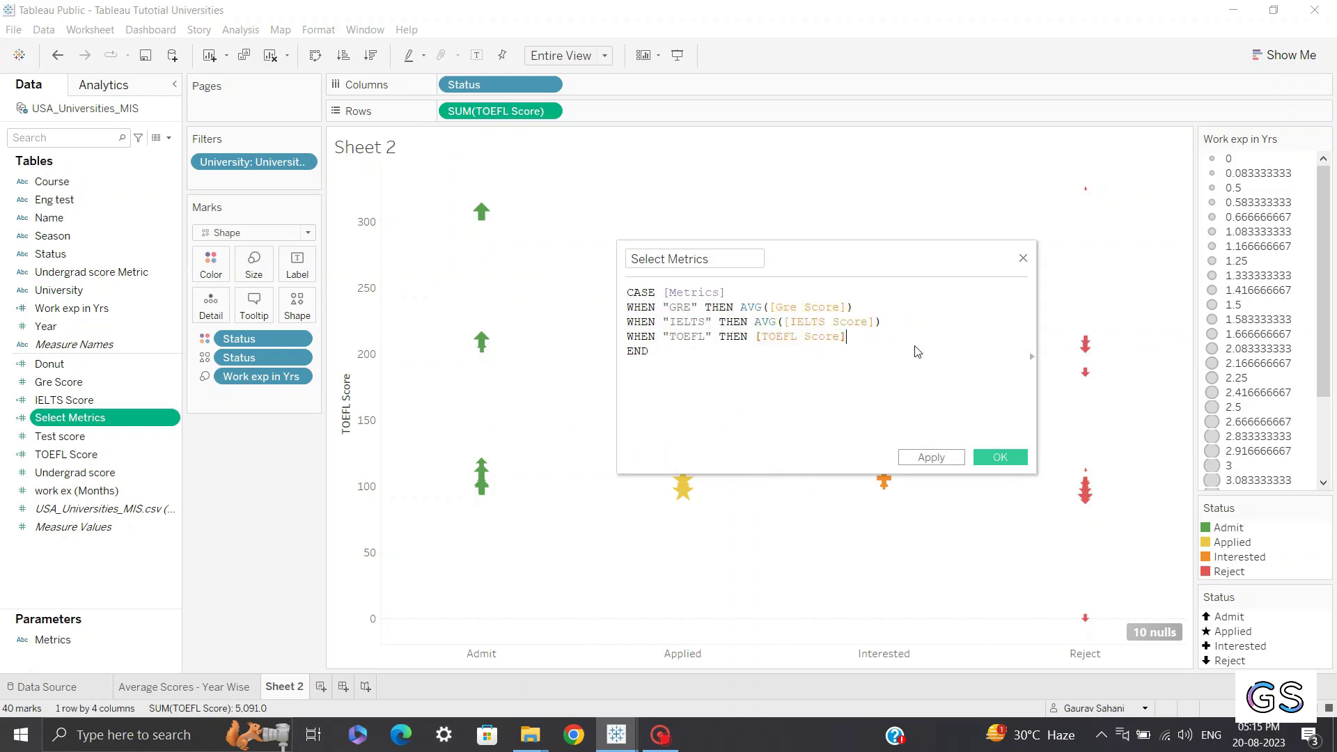
pyautogui.press('BackSpace')
pyautogui.press('BackSpace')
pyautogui.press('BackSpace')
pyautogui.press('BackSpace')
pyautogui.press('BackSpace')
pyautogui.press('BackSpace')
pyautogui.press('BackSpace')
pyautogui.press('BackSpace')
pyautogui.press('BackSpace')
pyautogui.press('BackSpace')
pyautogui.press('BackSpace')
pyautogui.press('BackSpace')
pyautogui.press('BackSpace')
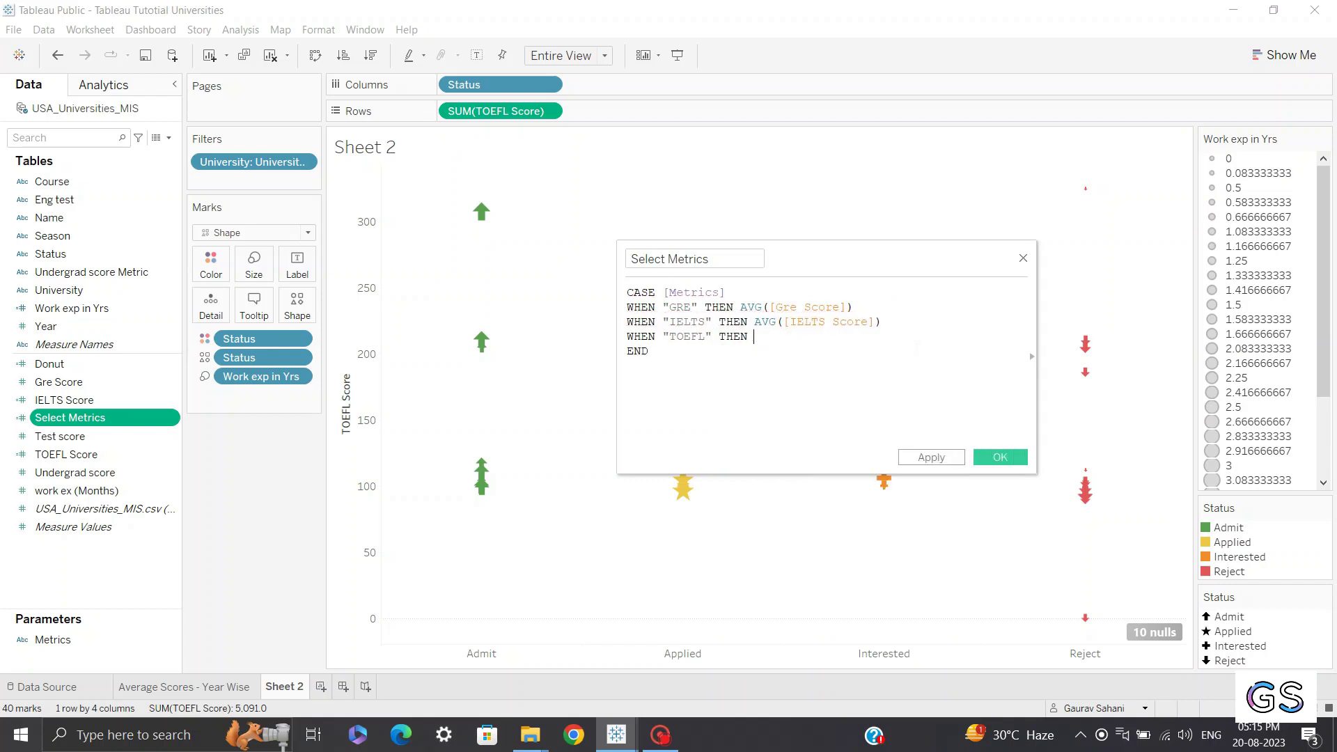
pyautogui.write('avg')
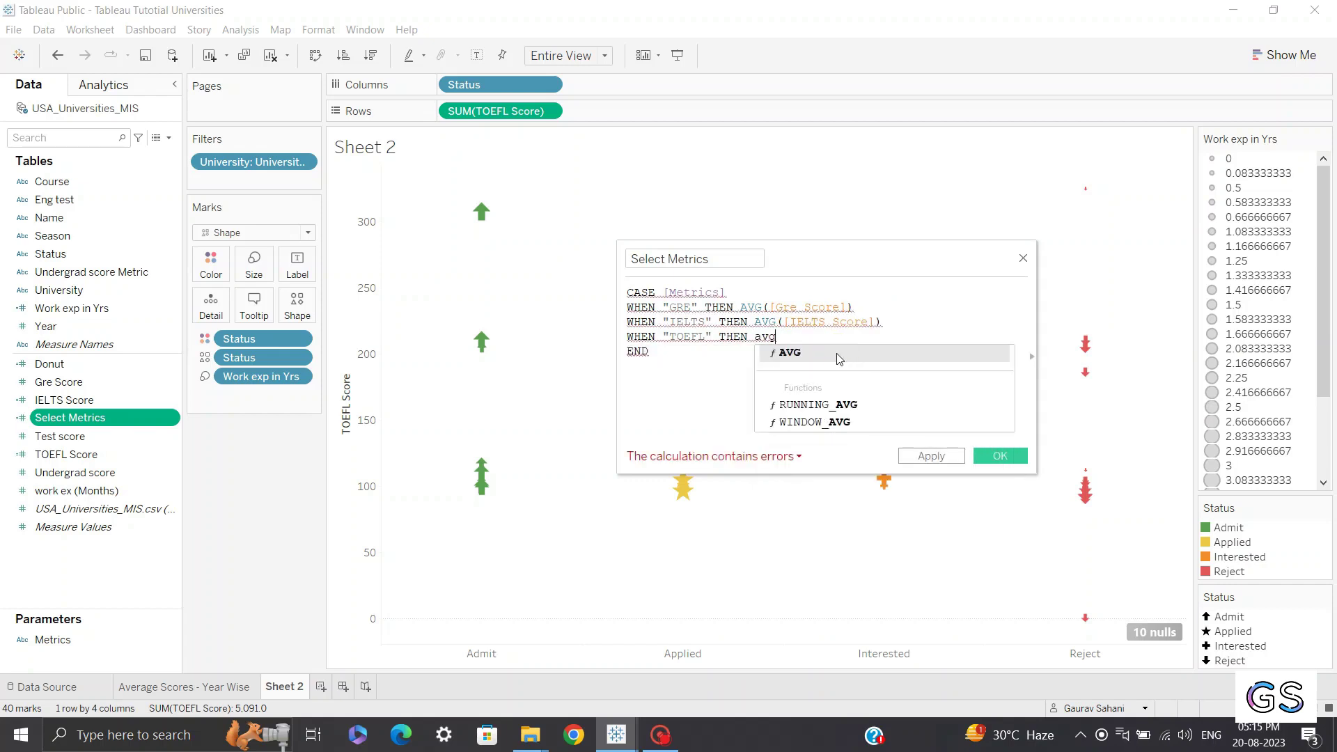
pyautogui.click(839, 358)
pyautogui.write('tie')
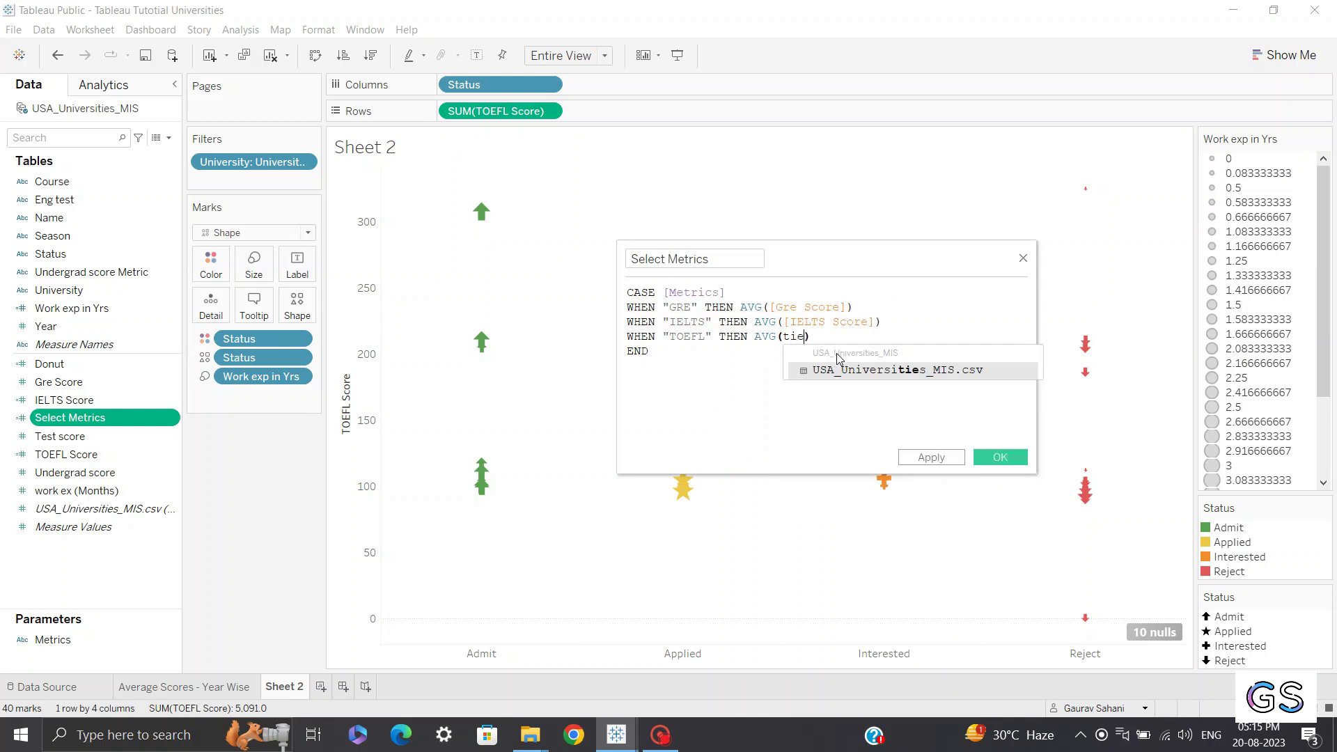
pyautogui.press('BackSpace')
pyautogui.press('BackSpace')
pyautogui.write('oe')
pyautogui.click(838, 358)
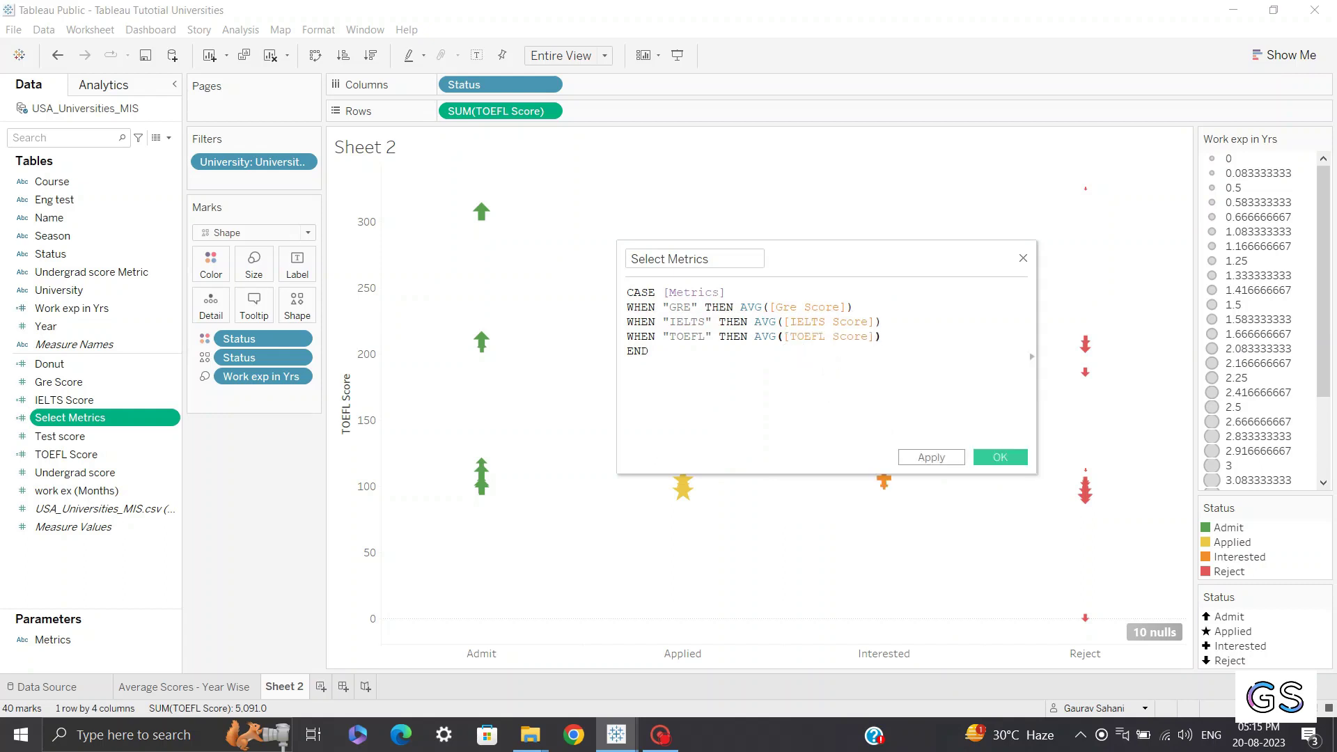
pyautogui.click(822, 369)
pyautogui.click(997, 458)
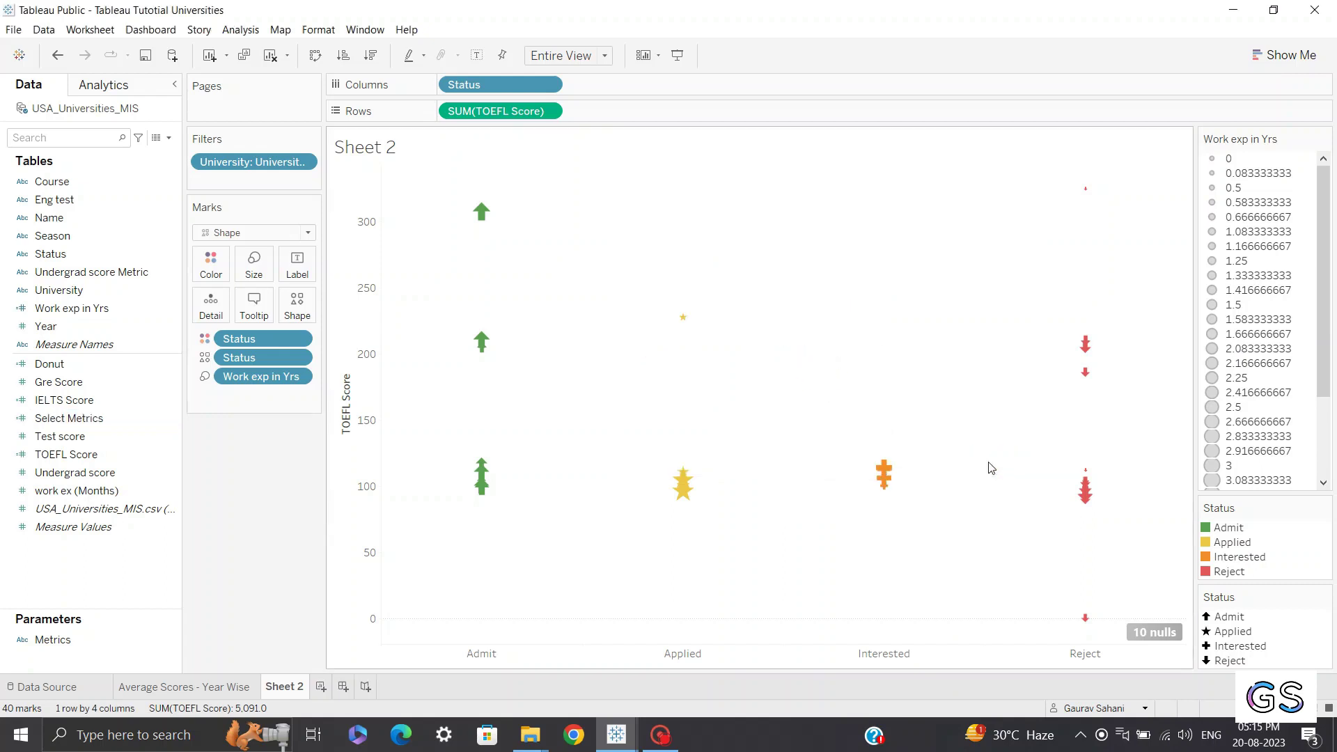
# Replace SUM(TOEFL Score) on Rows with the Select Metrics field and show the Metrics parameter control on the sheet.
pyautogui.click(82, 418)
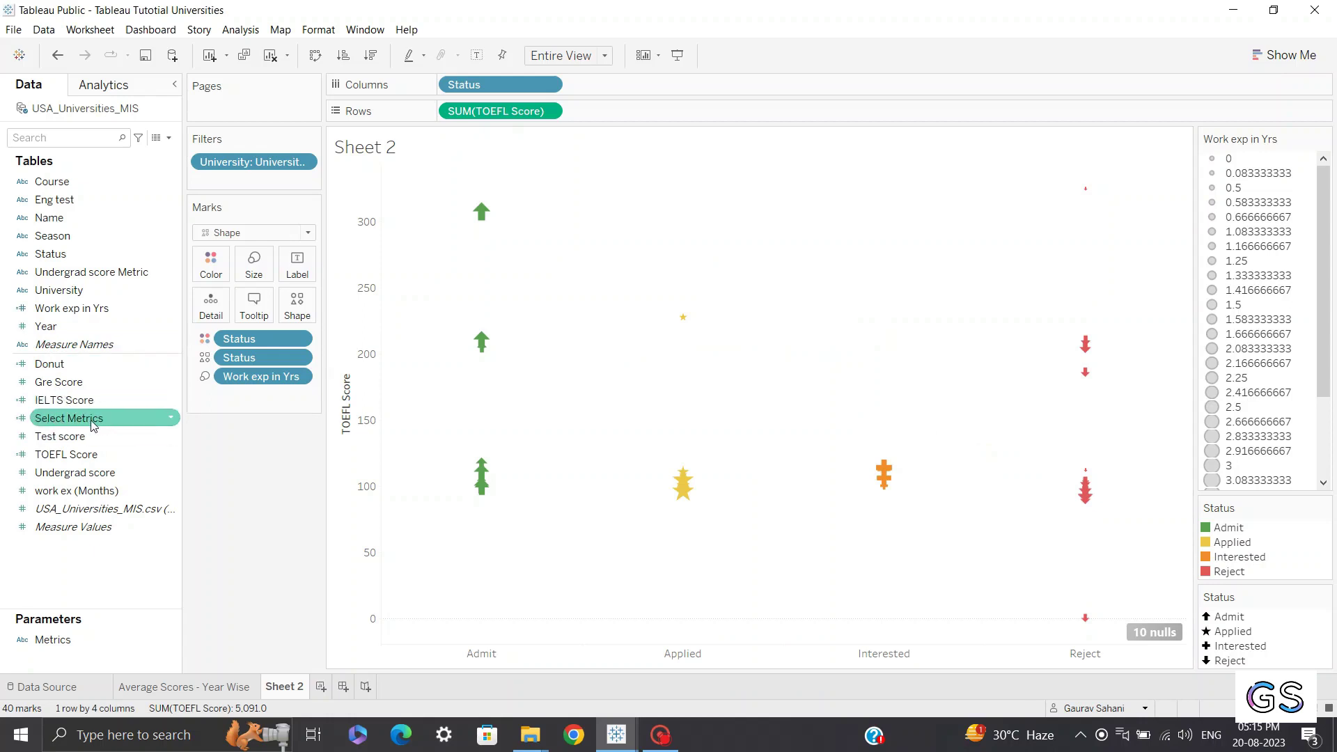
pyautogui.moveTo(95, 421); pyautogui.dragTo(494, 113)
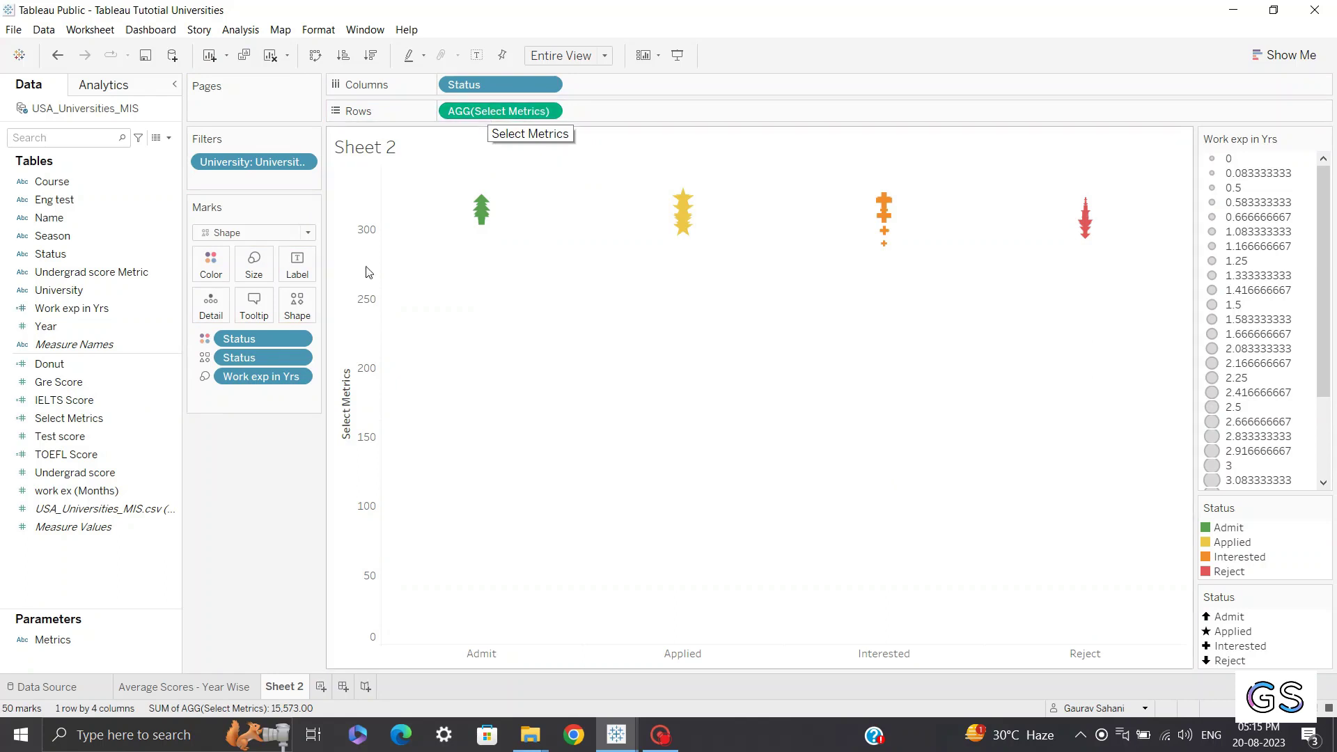
pyautogui.rightClick(66, 648)
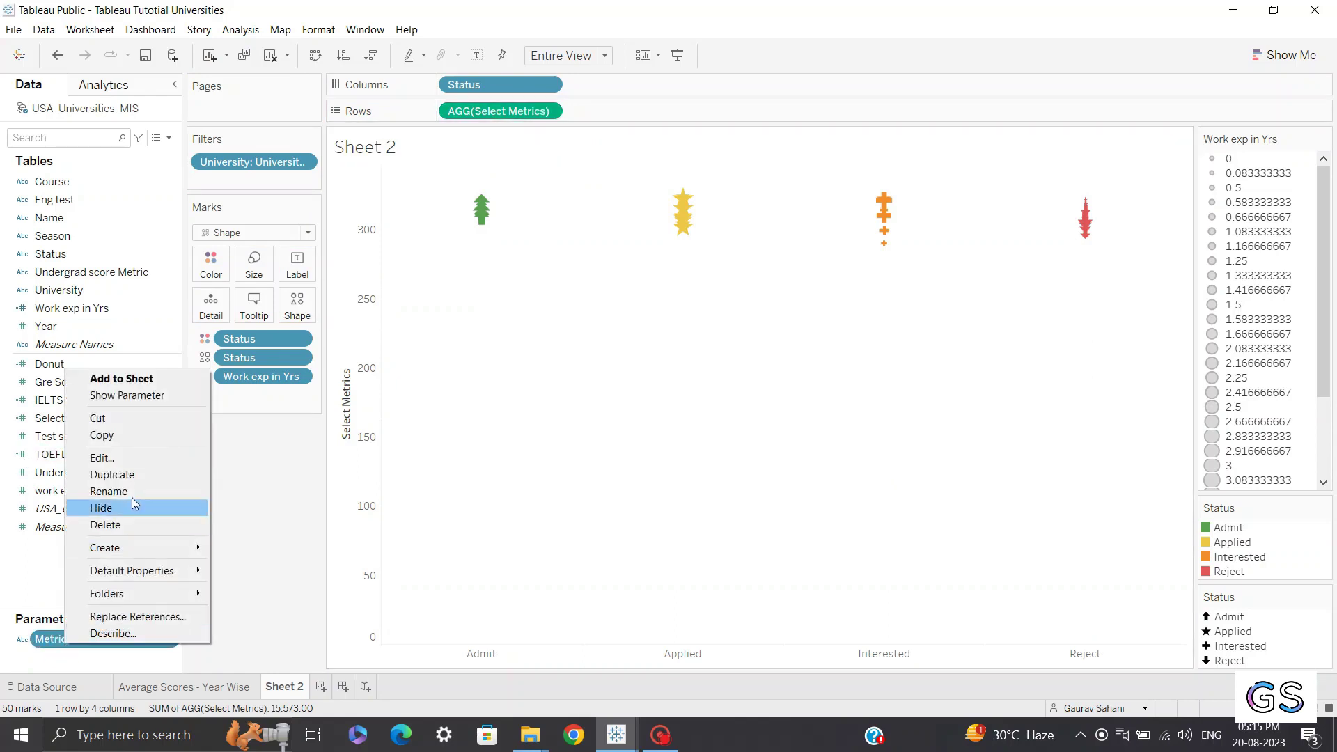
pyautogui.click(161, 396)
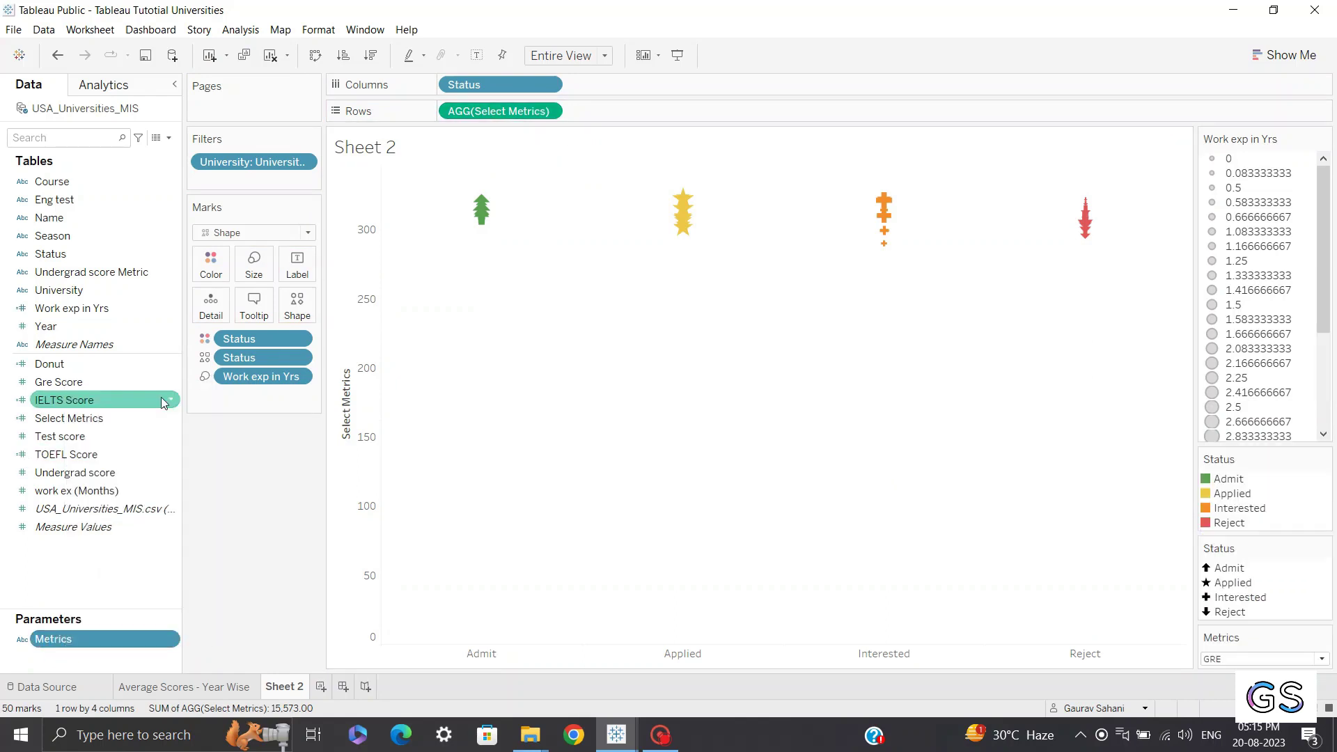
pyautogui.click(1233, 661)
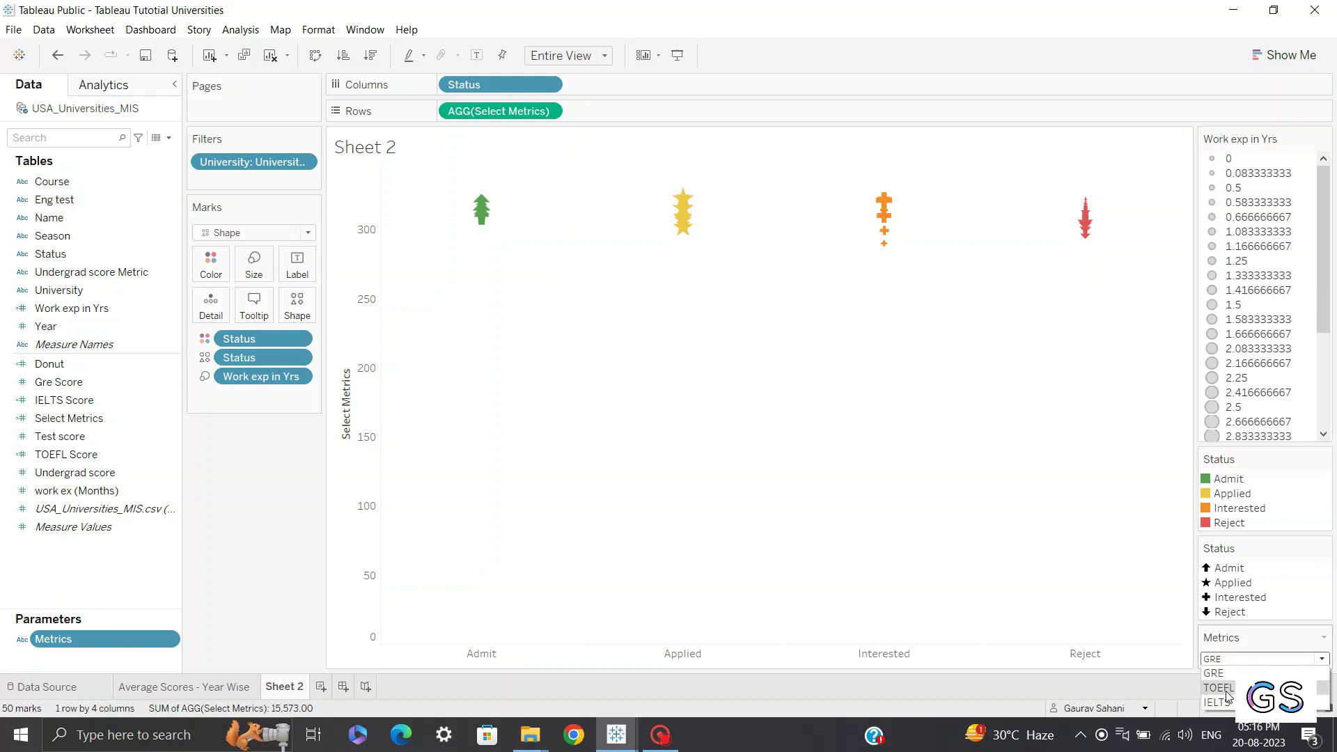
pyautogui.click(1233, 636)
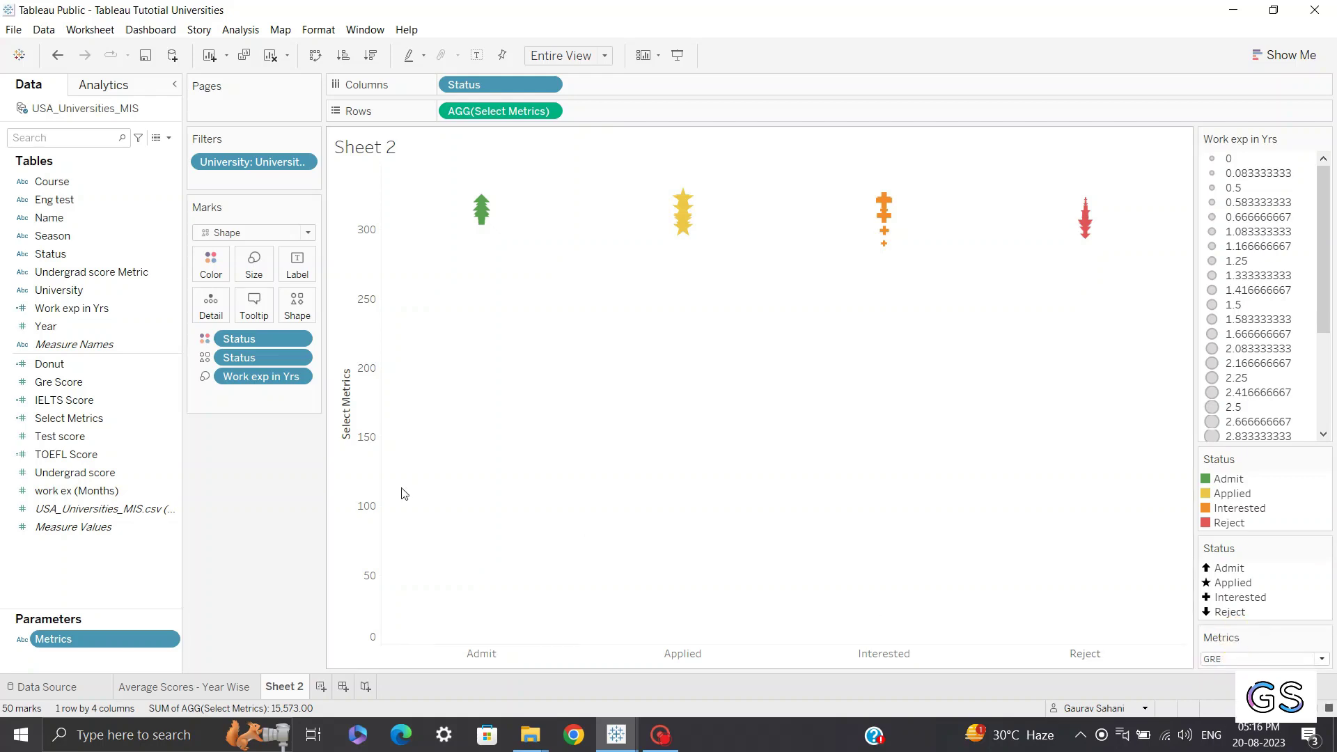
# Edit the Select Metrics axis so that its automatic range does not include zero.
pyautogui.rightClick(362, 503)
pyautogui.click(418, 508)
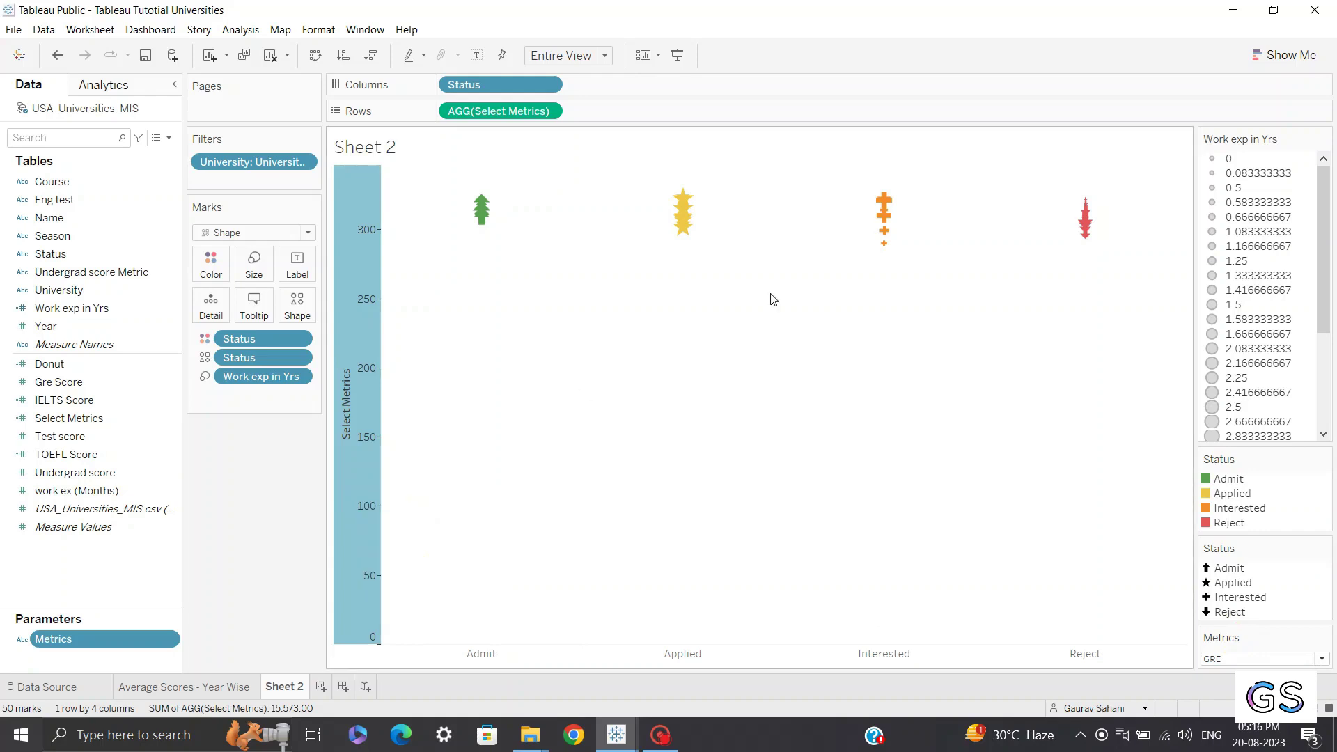
pyautogui.click(760, 176)
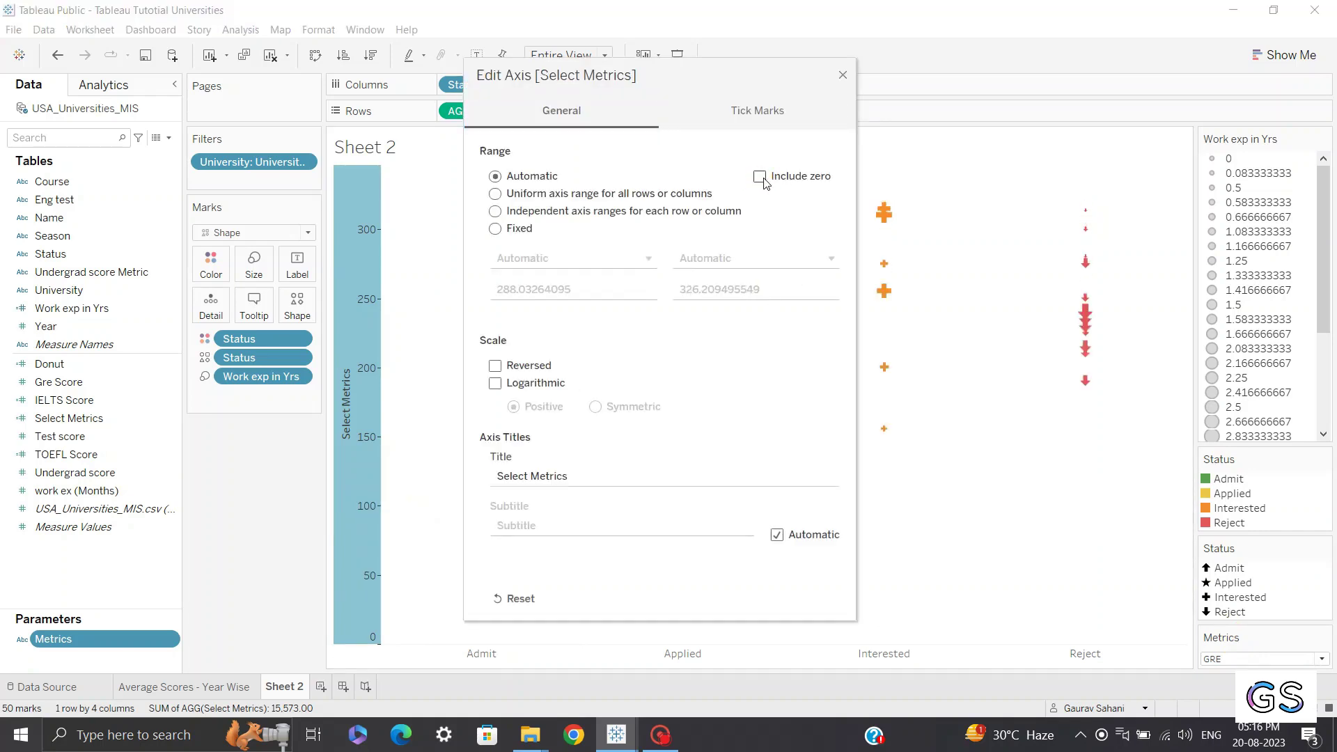
pyautogui.click(843, 74)
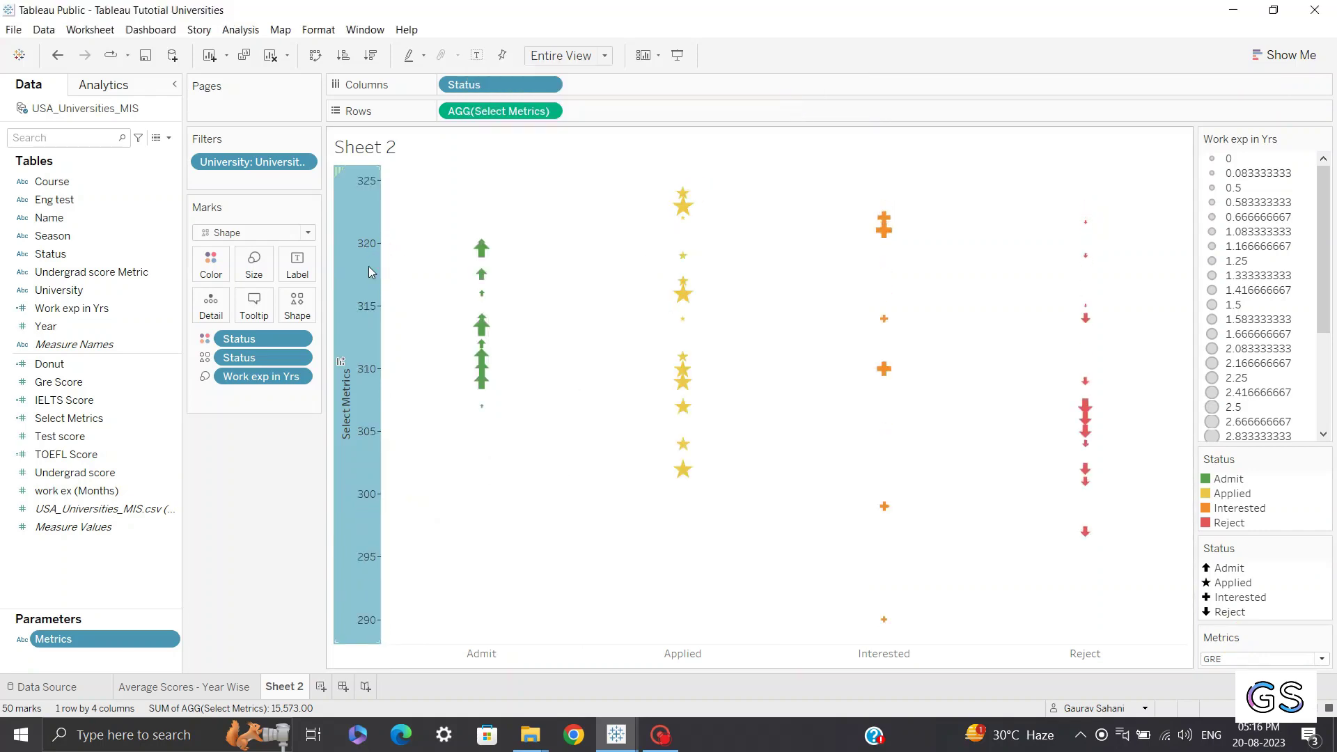
# Test the Metrics parameter on the chart by choosing TOEFL and then IELTS.
pyautogui.click(1257, 659)
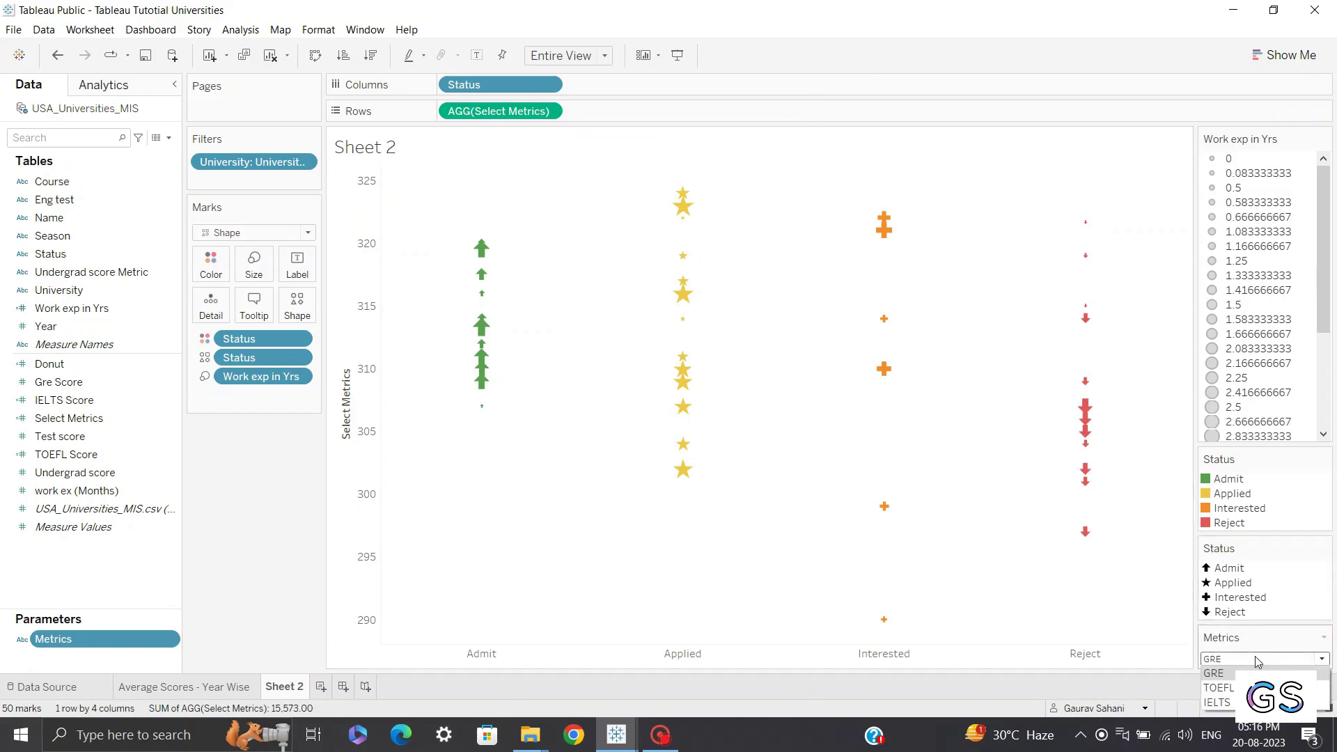
pyautogui.click(1247, 685)
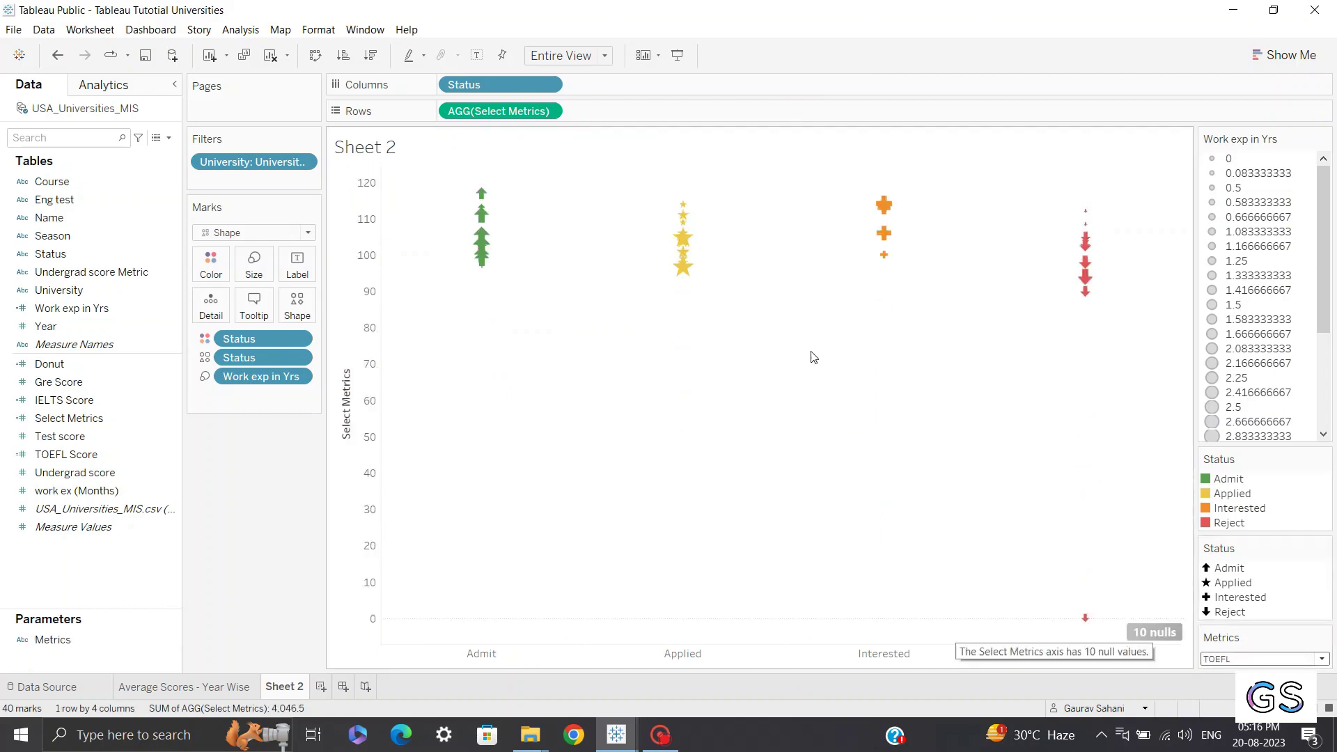
pyautogui.click(1226, 659)
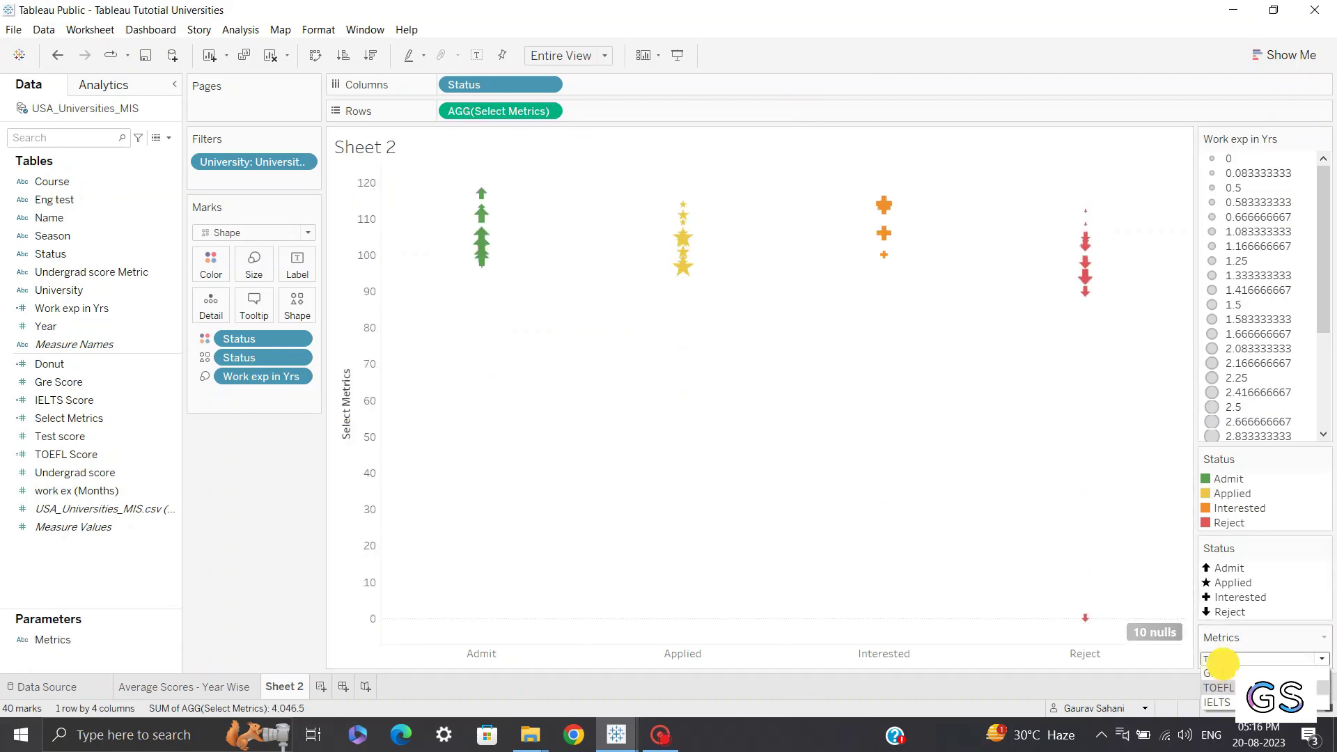
pyautogui.click(1217, 702)
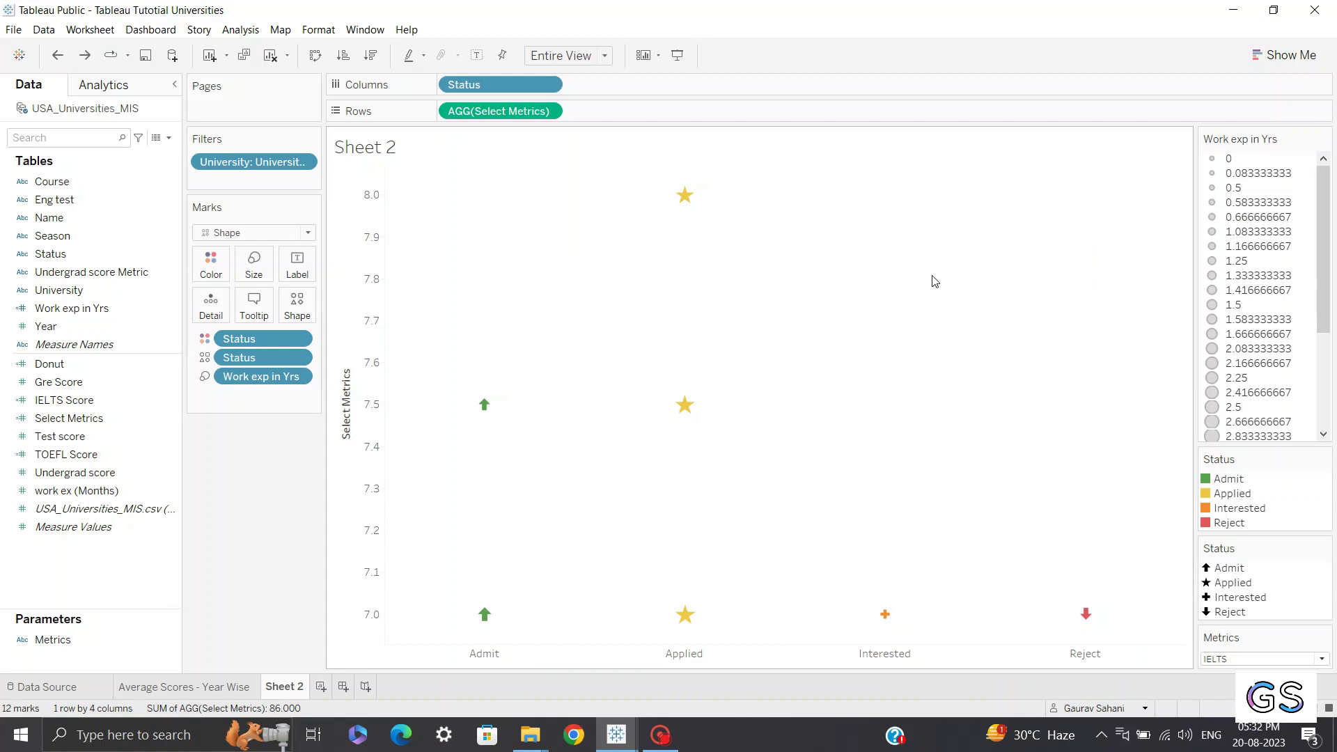
# Switch the Metrics parameter back to TOEFL.
pyautogui.click(1226, 659)
pyautogui.click(1232, 688)
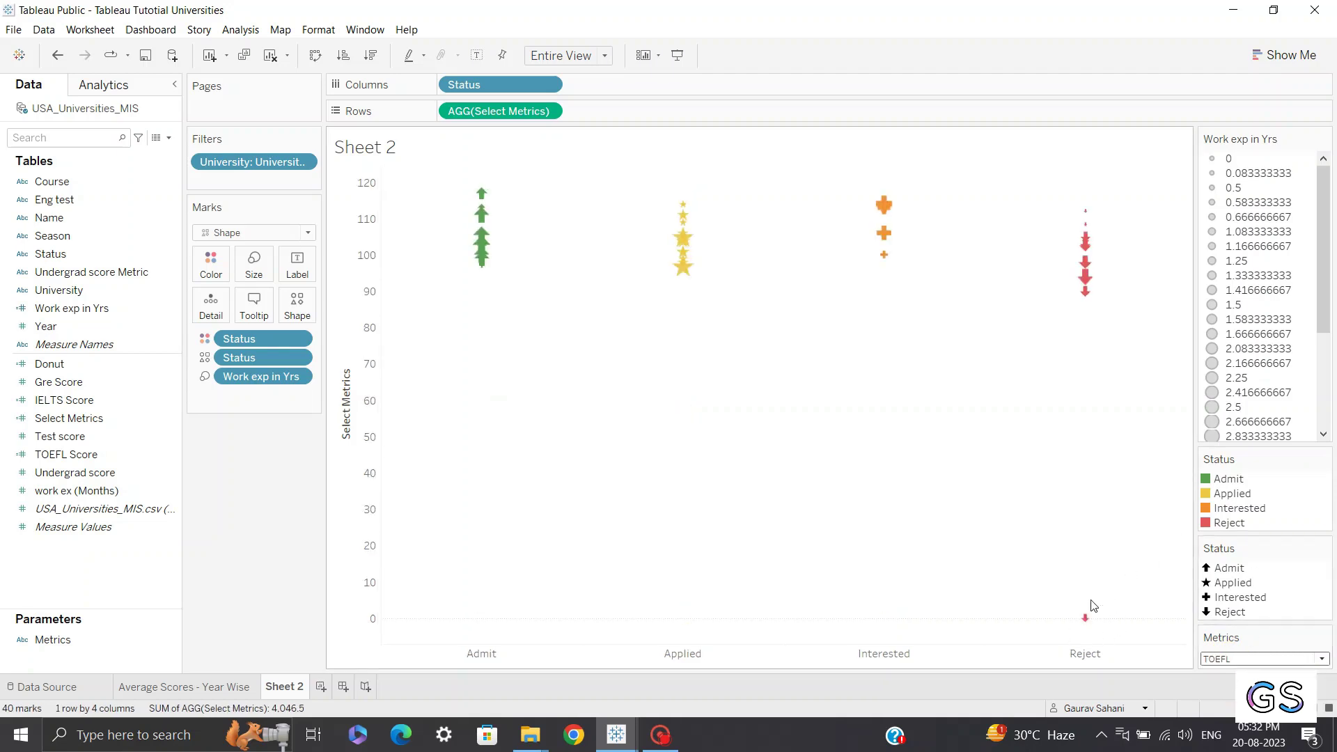
pyautogui.moveTo(1079, 629)
pyautogui.moveTo(1084, 304)
# Add the Select Metrics field as a filter on the sheet.
pyautogui.click(71, 422)
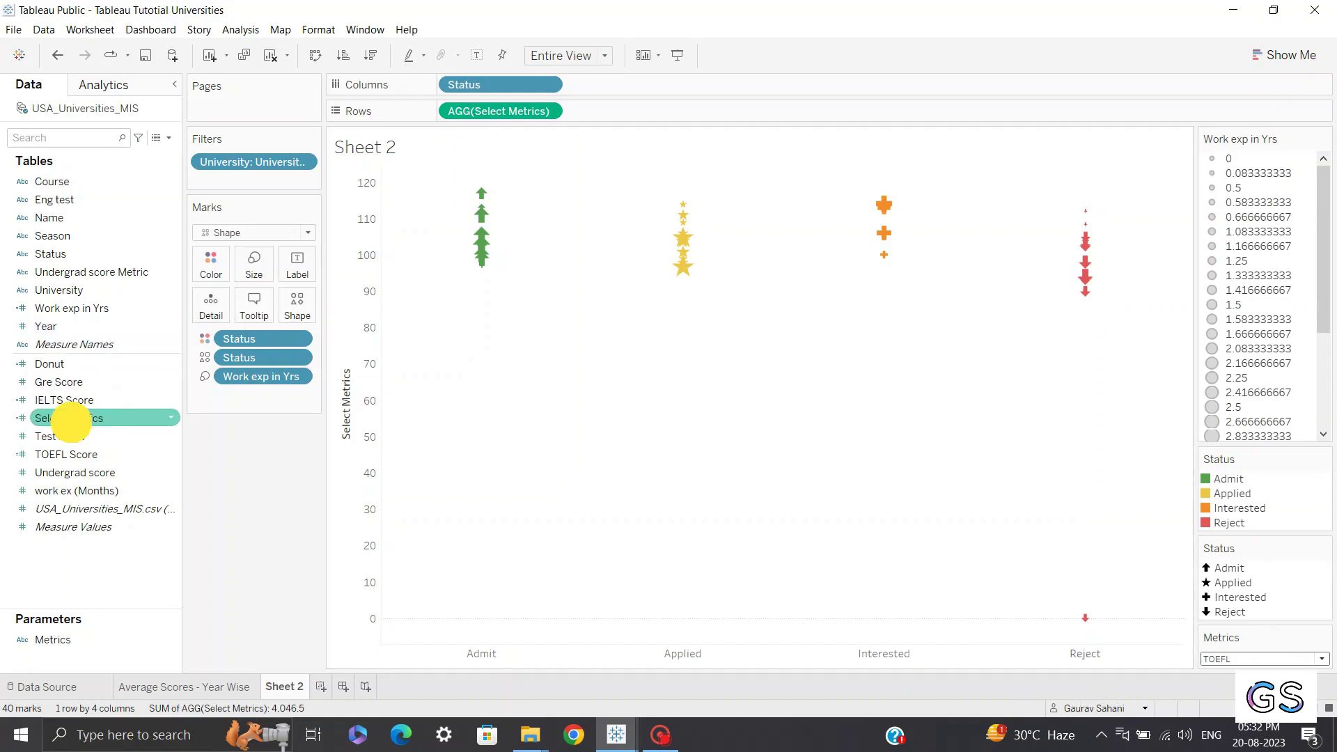
pyautogui.click(71, 423)
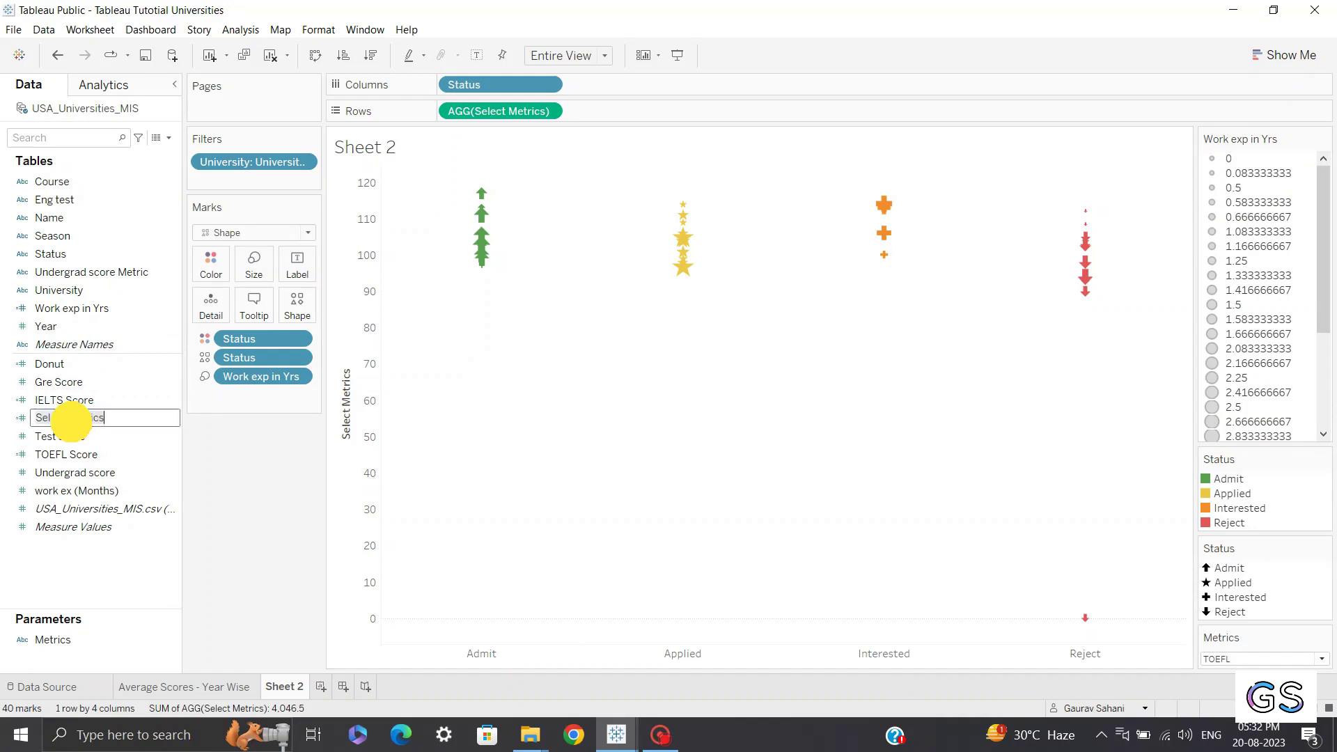
pyautogui.press('Return')
pyautogui.moveTo(73, 418); pyautogui.dragTo(241, 173)
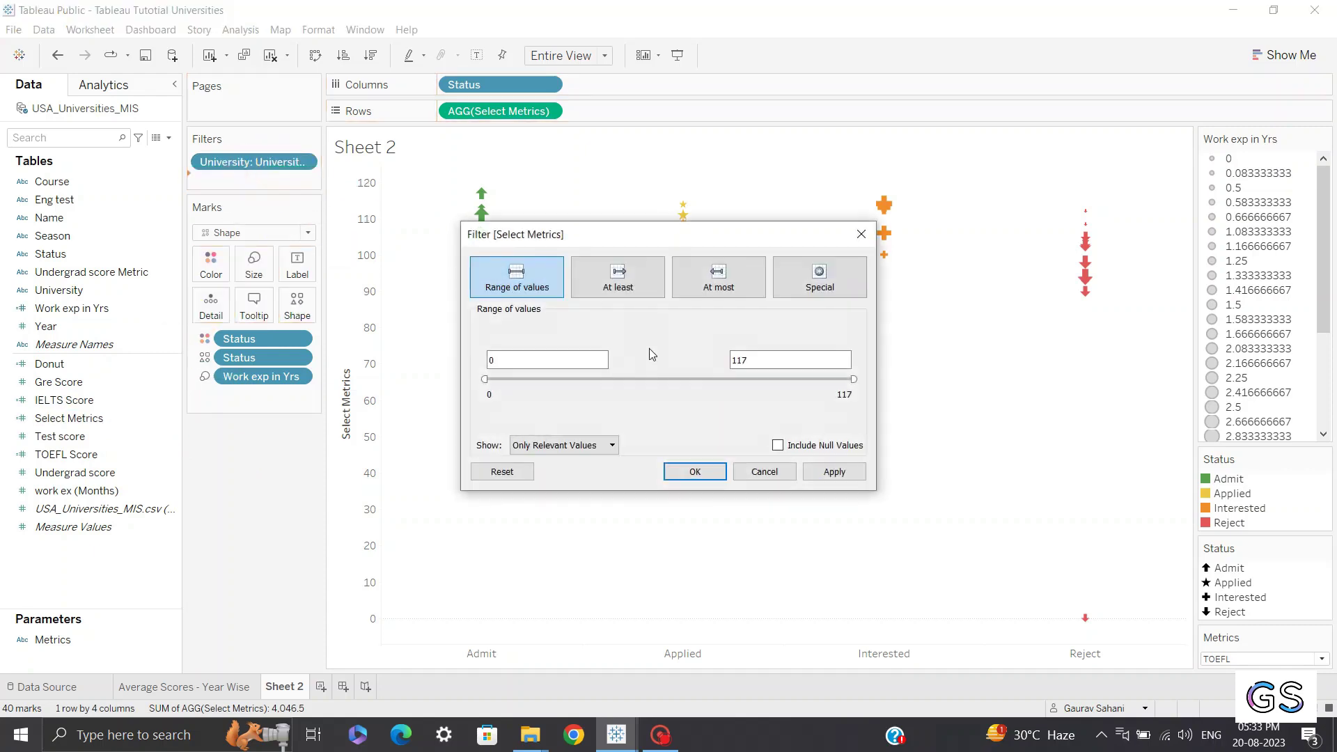
pyautogui.click(631, 291)
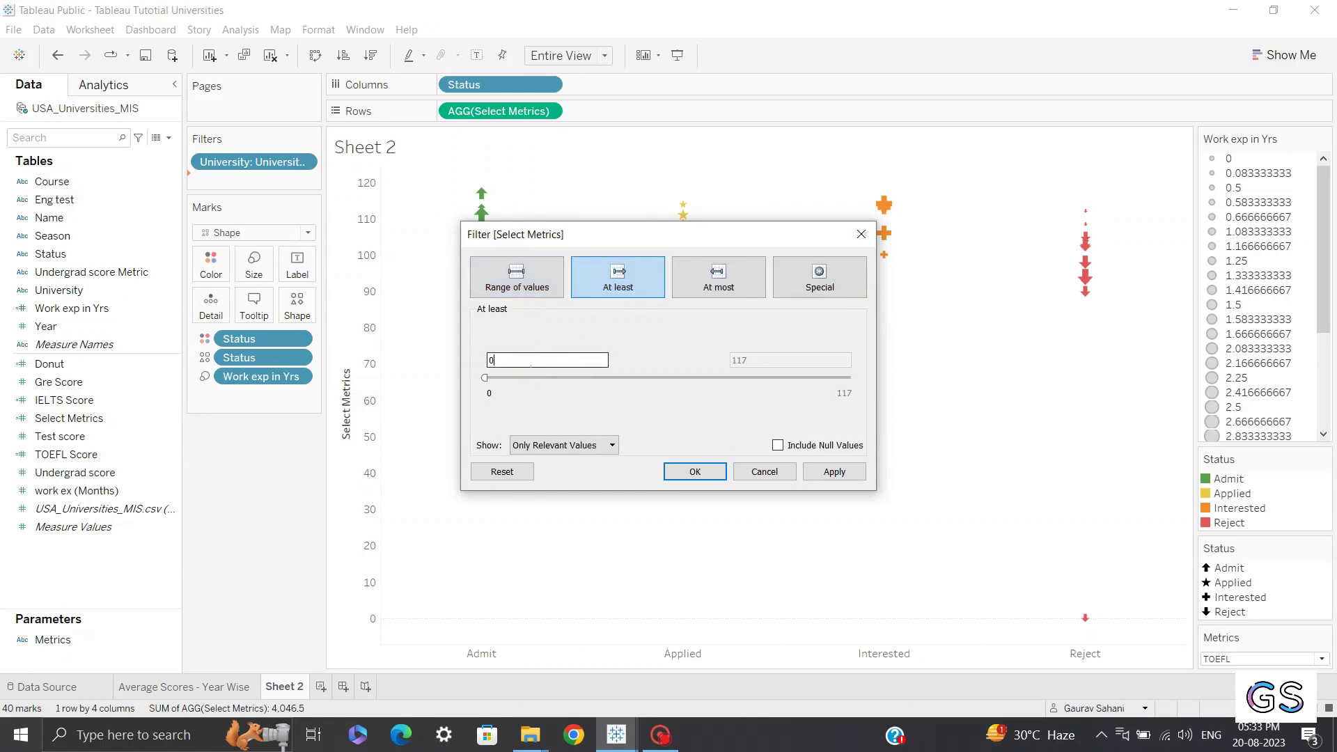
pyautogui.click(536, 287)
pyautogui.click(740, 360)
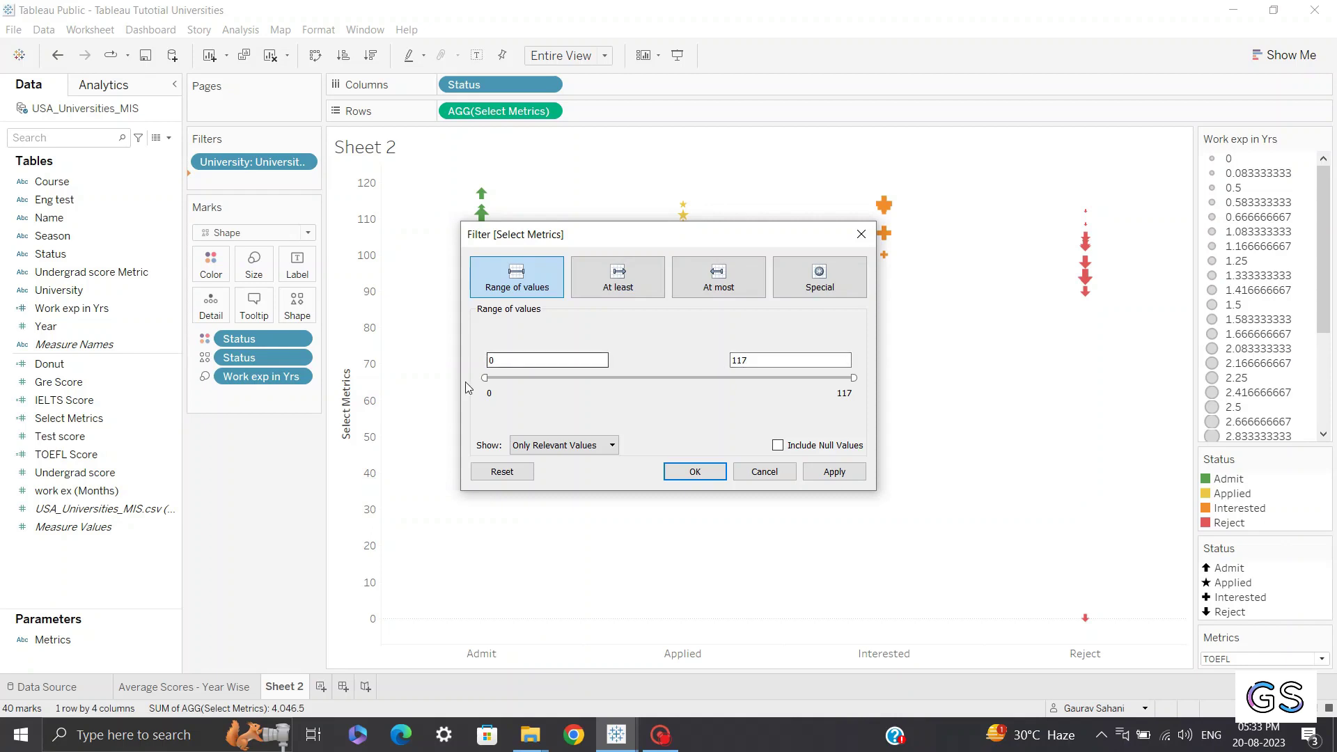
pyautogui.click(508, 359)
pyautogui.press('BackSpace')
pyautogui.write('0')
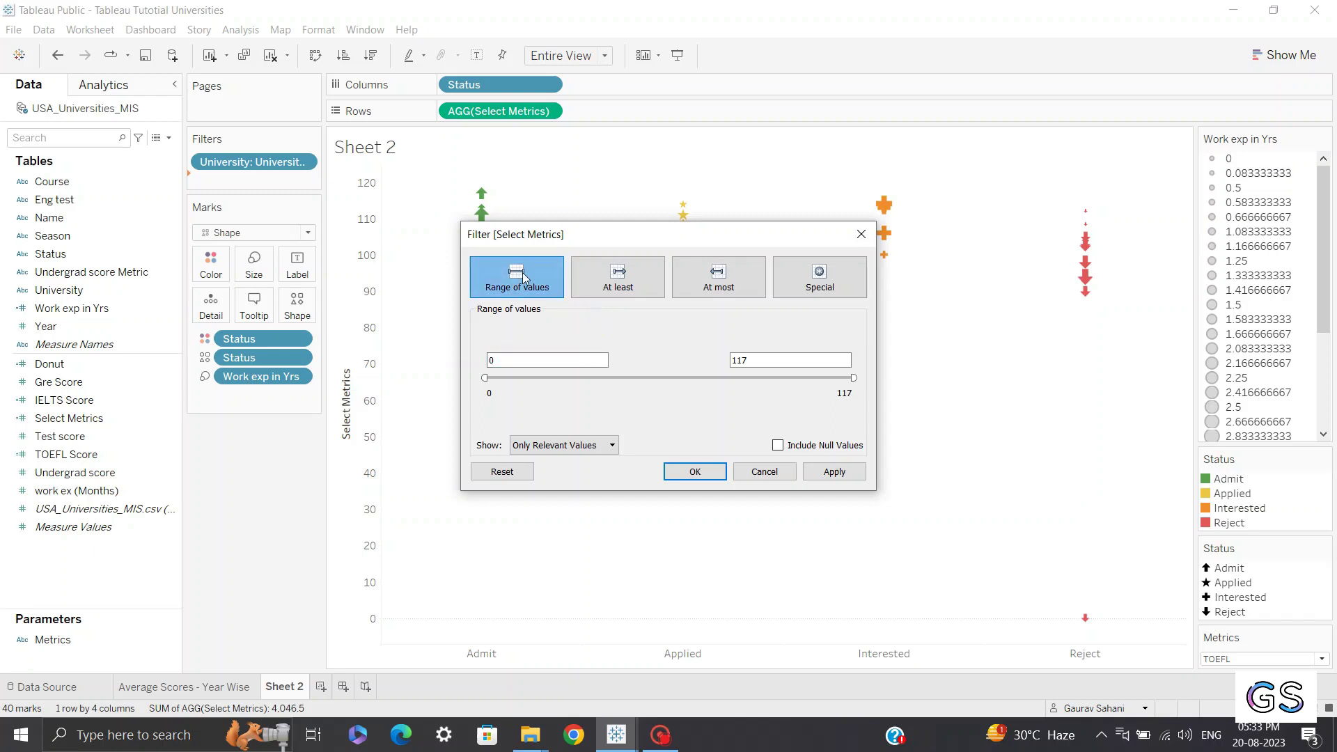
# Set the Select Metrics filter to keep values of at least 1 and apply it.
pyautogui.click(638, 289)
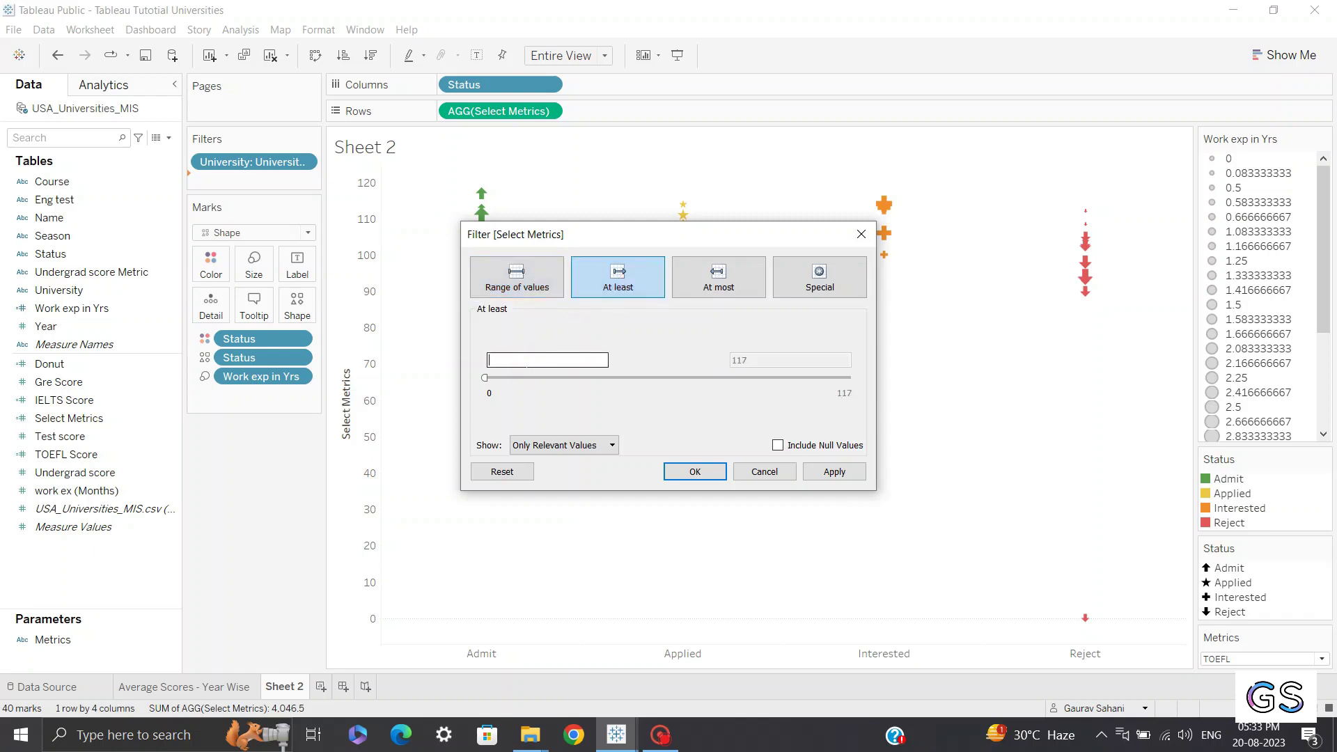
pyautogui.write('1')
pyautogui.click(643, 363)
pyautogui.click(861, 471)
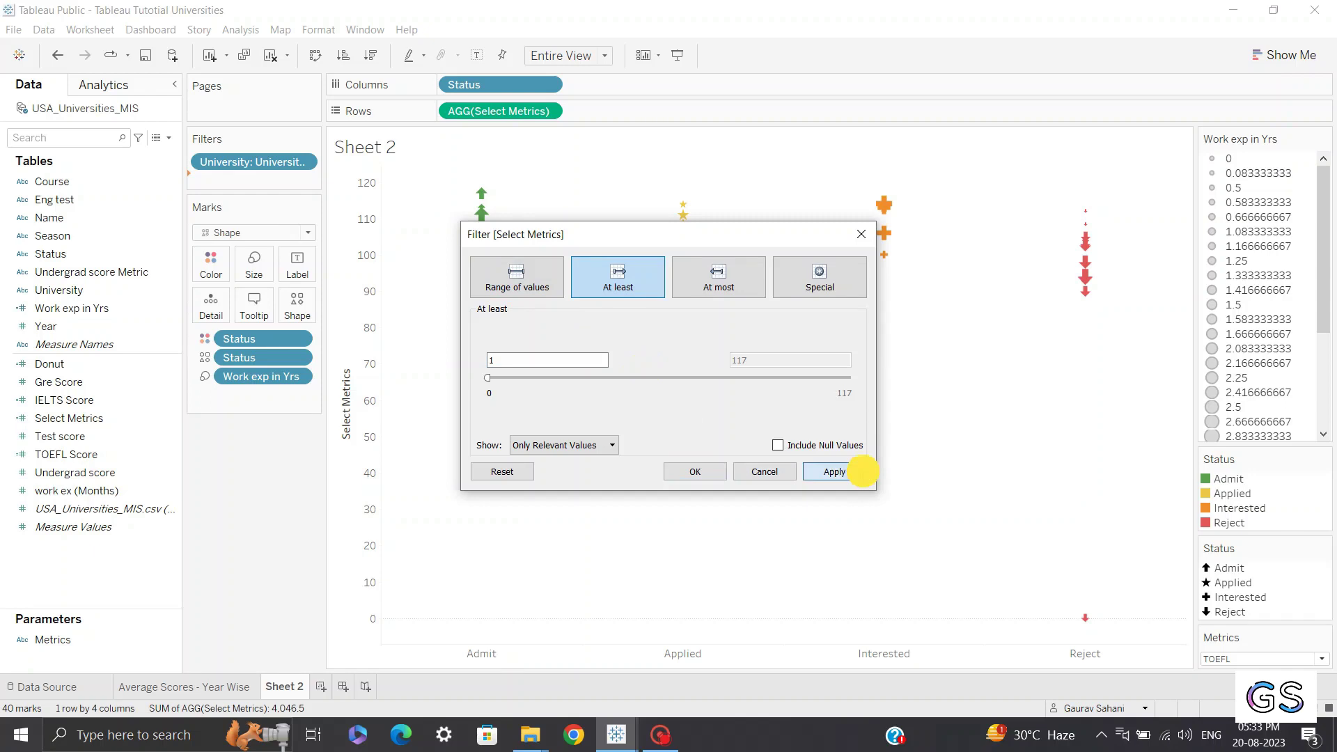
pyautogui.click(705, 472)
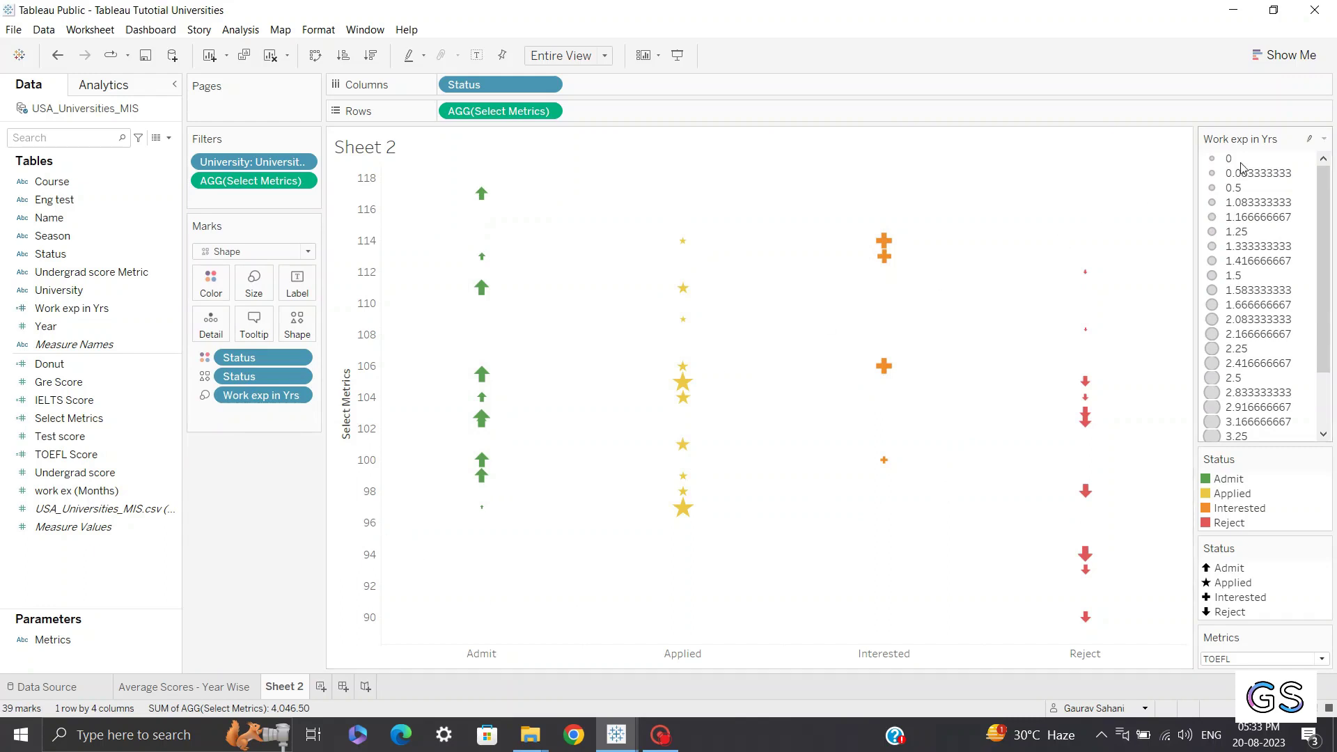
# Hide the Work exp in Yrs size legend and rename the sheet as Score wise University Status.
pyautogui.click(1323, 139)
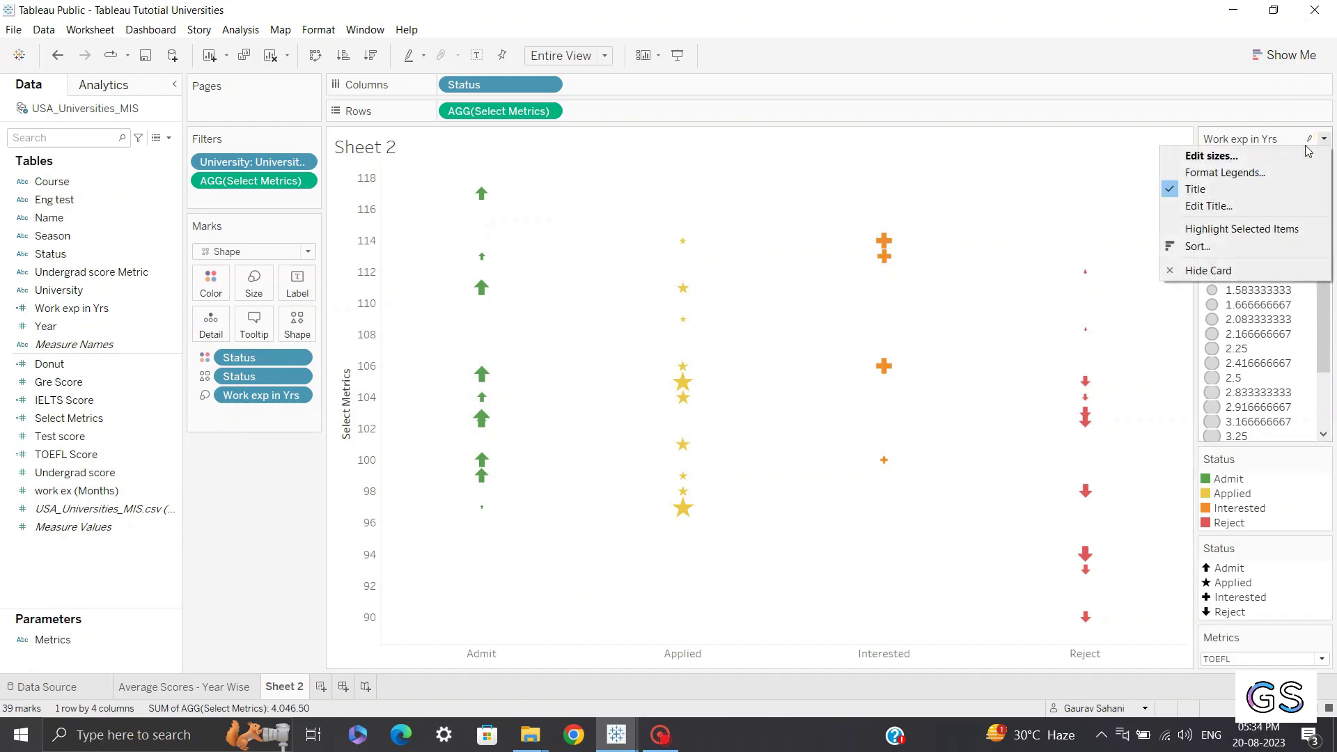
pyautogui.click(1191, 270)
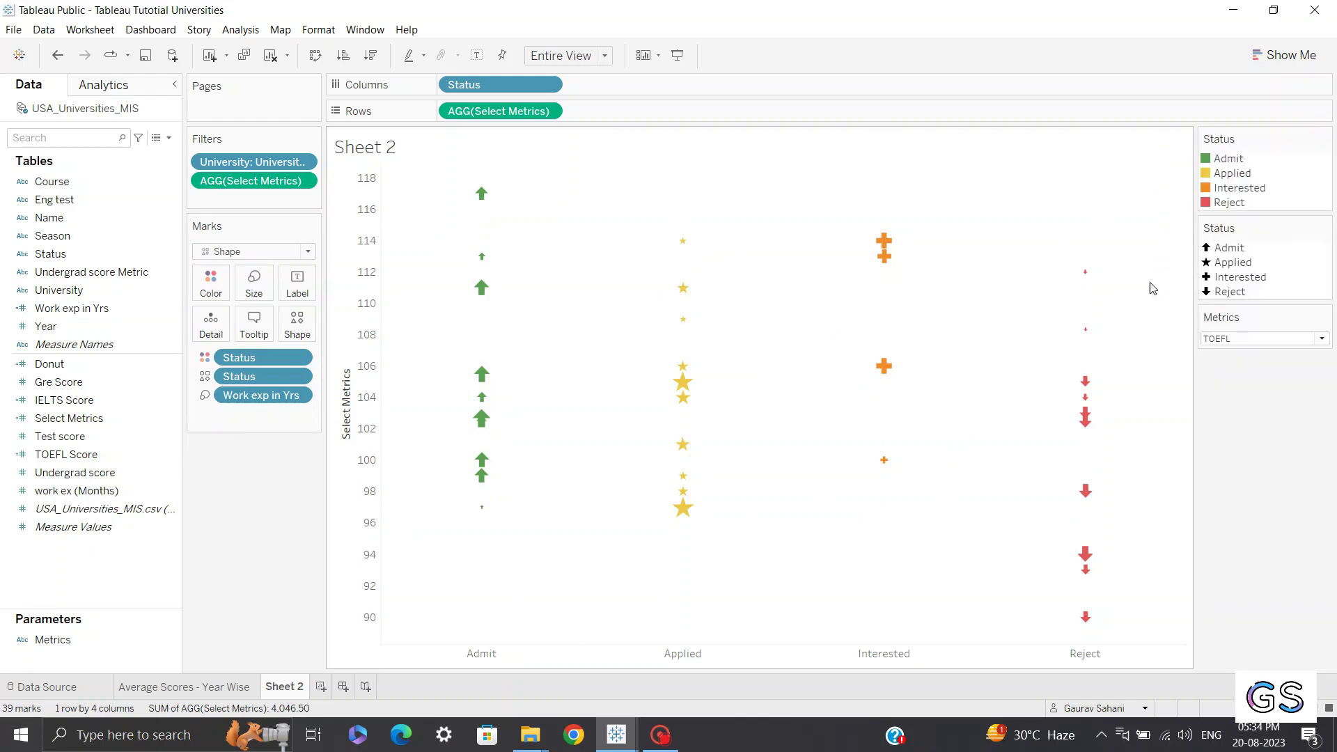
pyautogui.doubleClick(285, 687)
pyautogui.write('Score wise University Status')
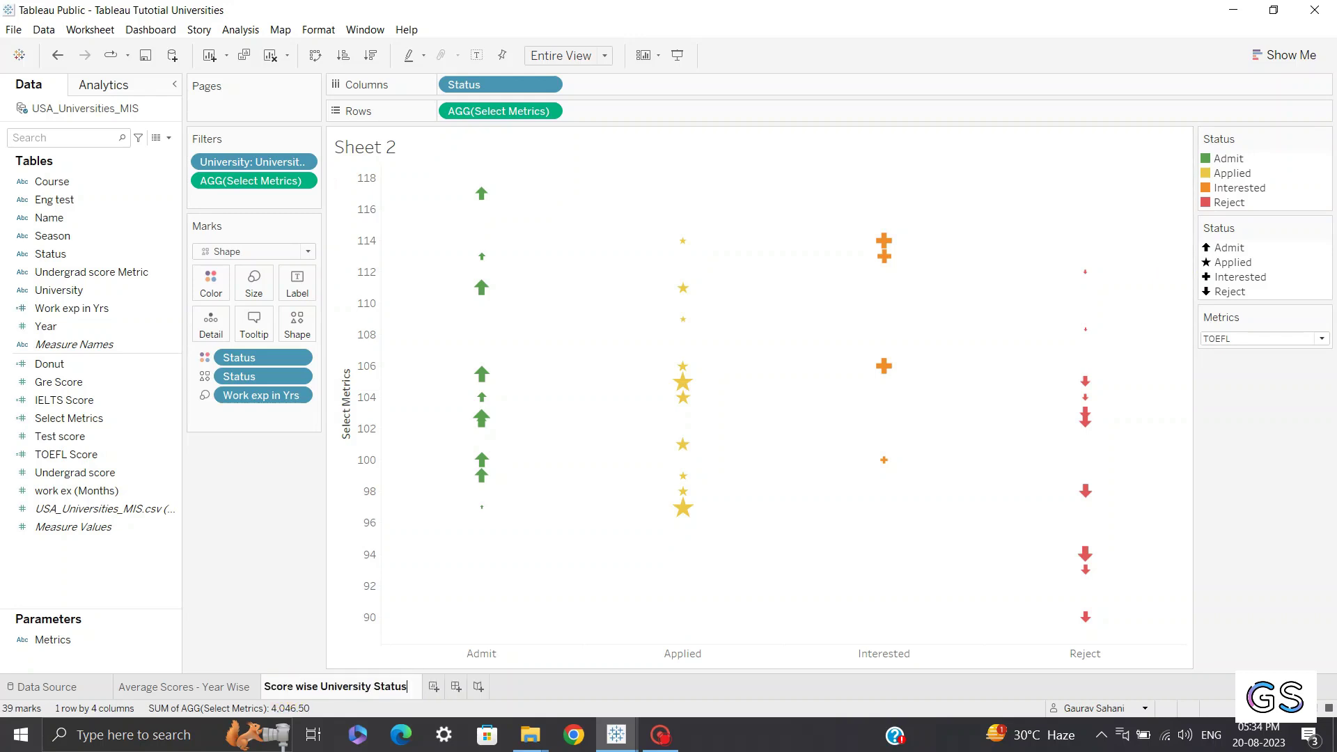
pyautogui.press('Return')
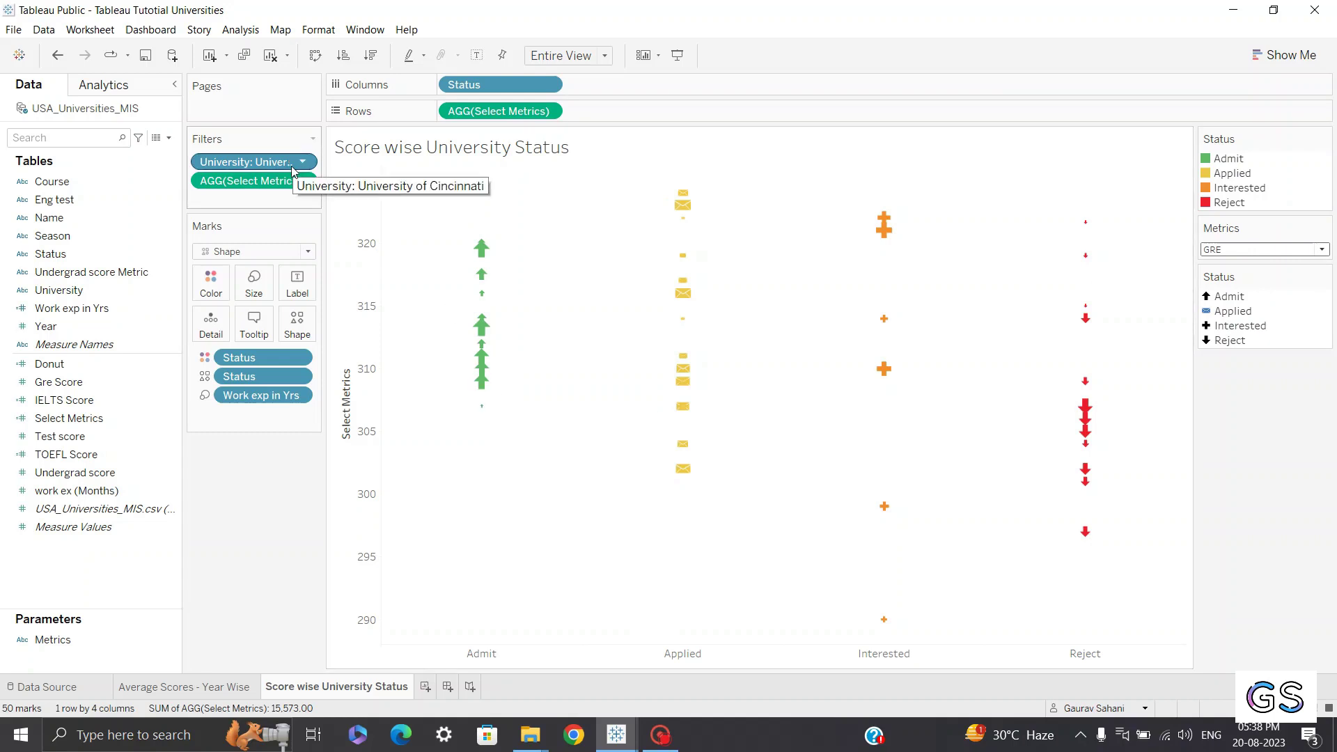
# Examine the work experience and score of individual marks in the Admit and Reject columns.
pyautogui.moveTo(482, 410)
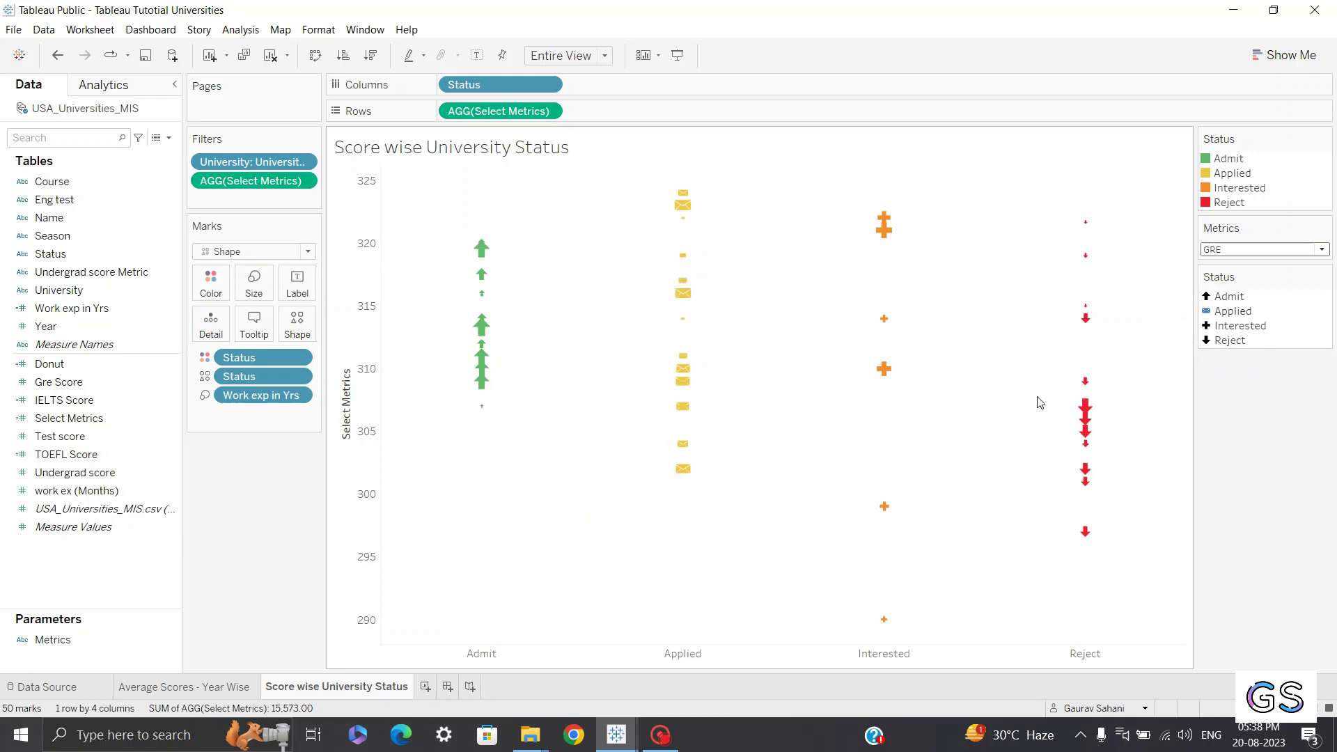
pyautogui.moveTo(1089, 411)
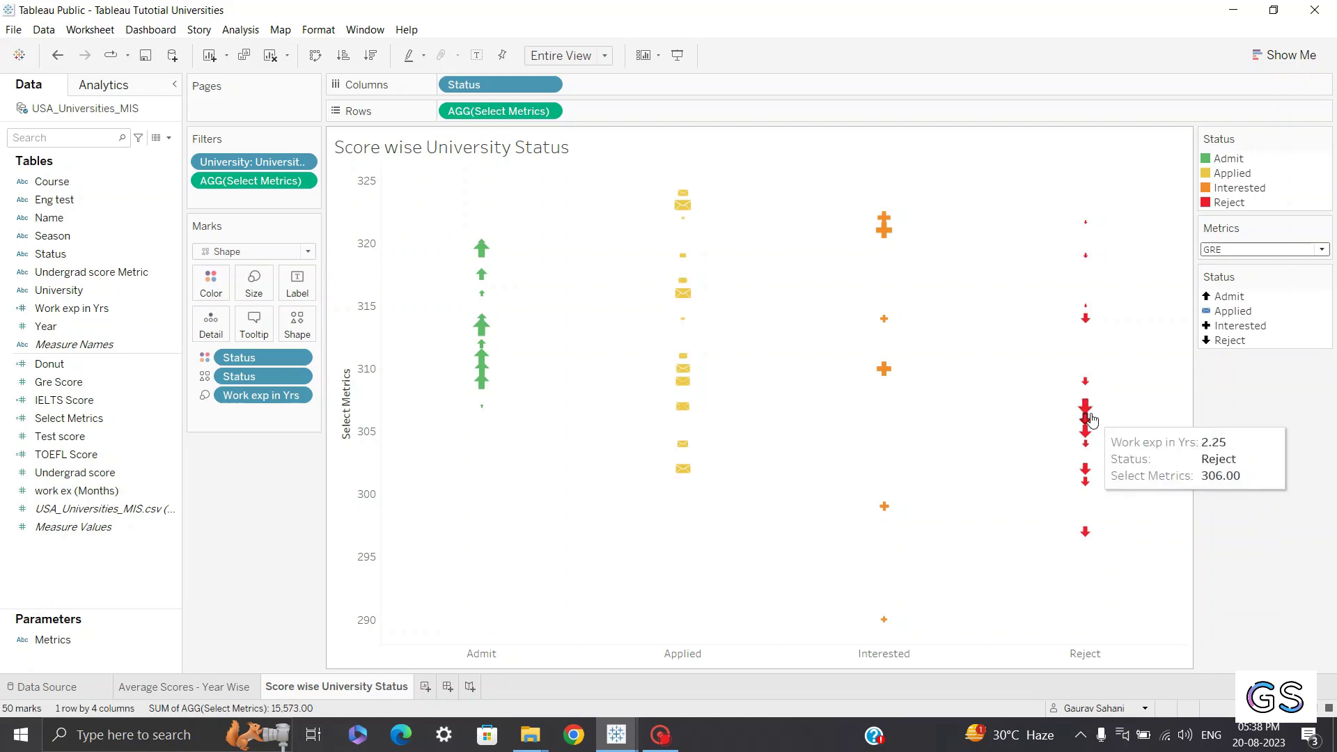
pyautogui.moveTo(1089, 306)
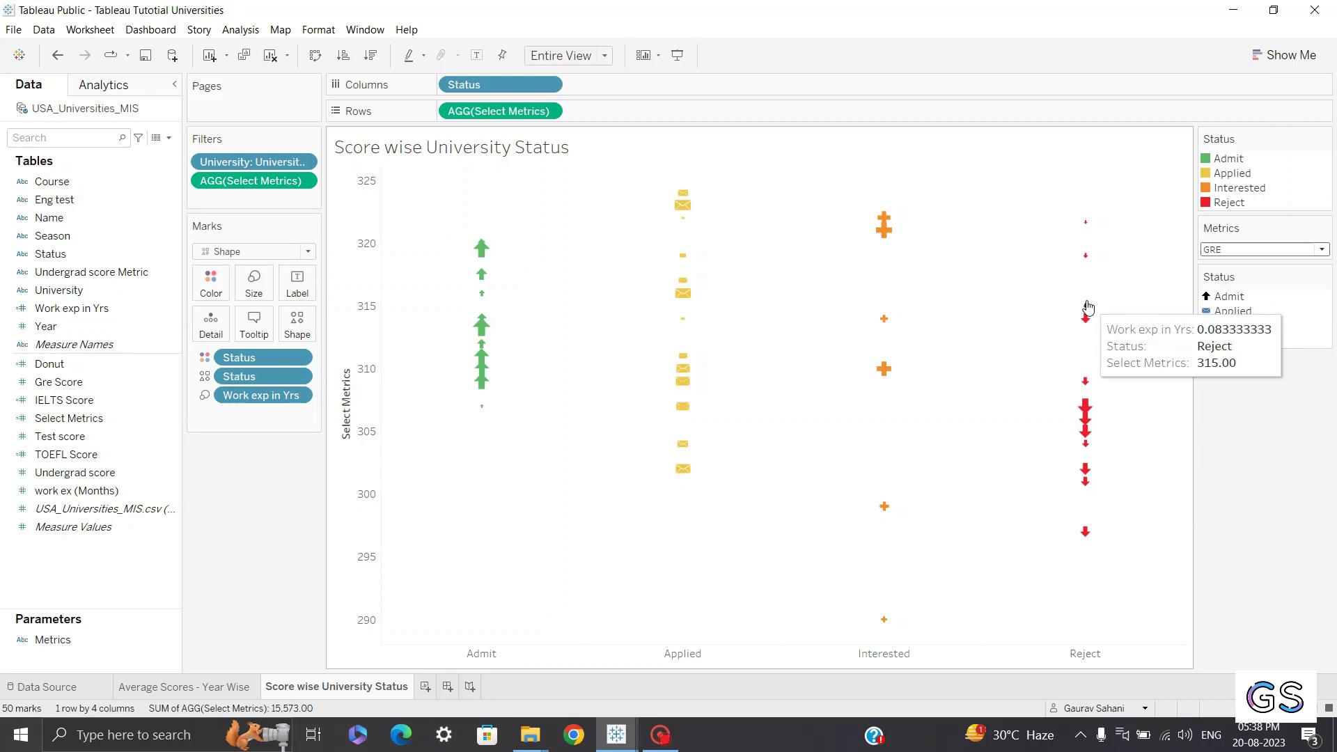
pyautogui.moveTo(1090, 375)
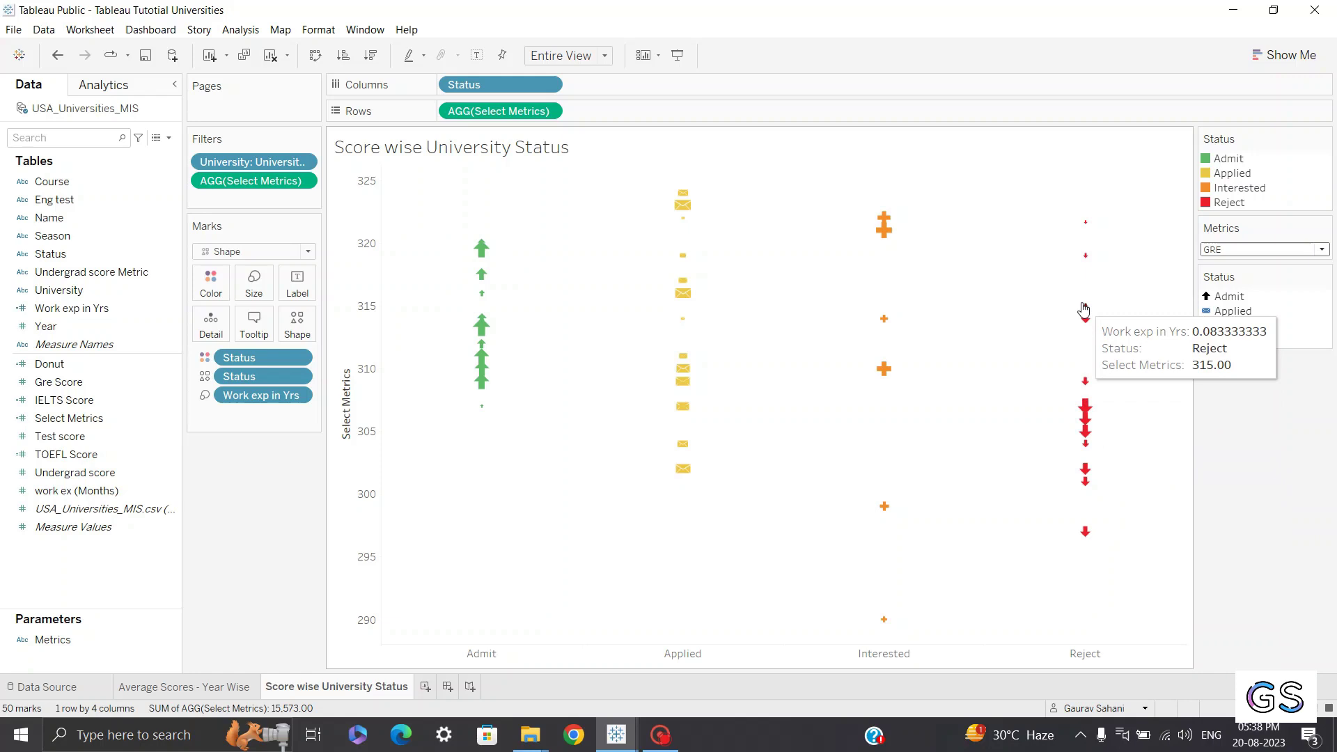
pyautogui.moveTo(1087, 258)
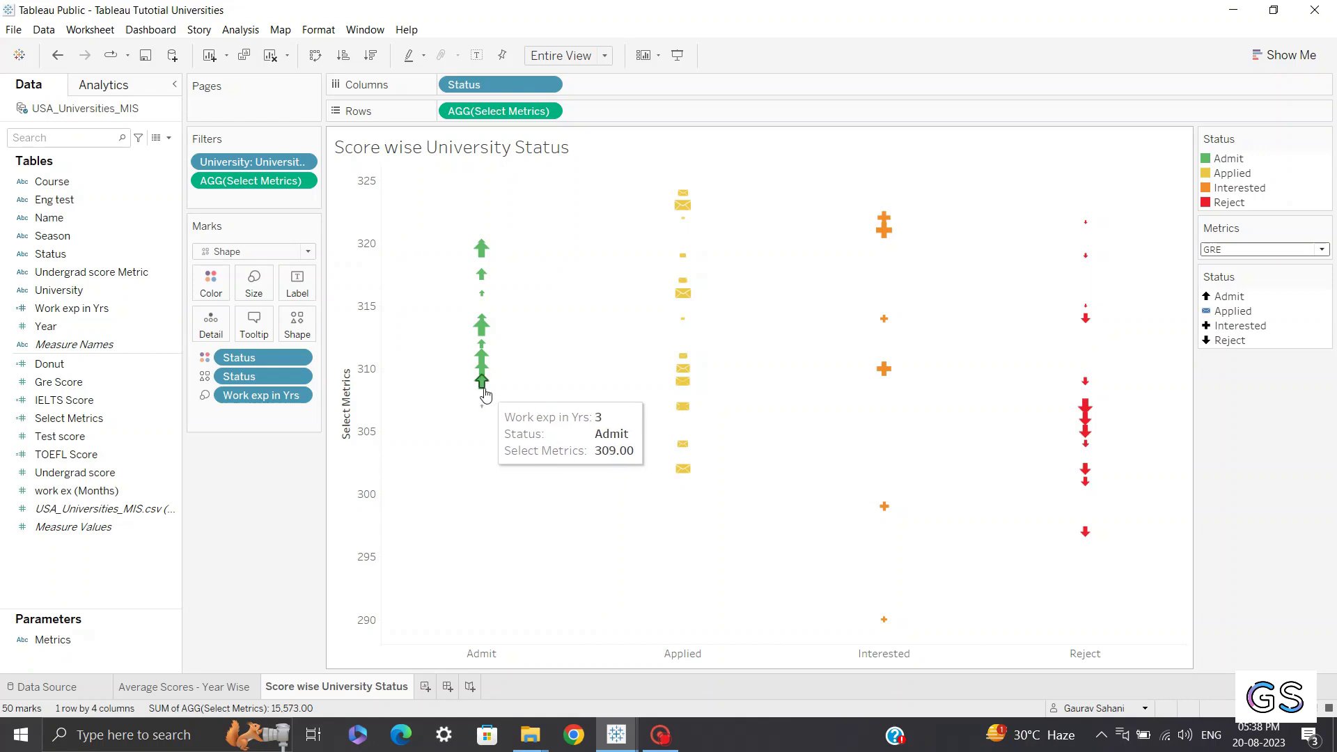
pyautogui.moveTo(484, 363)
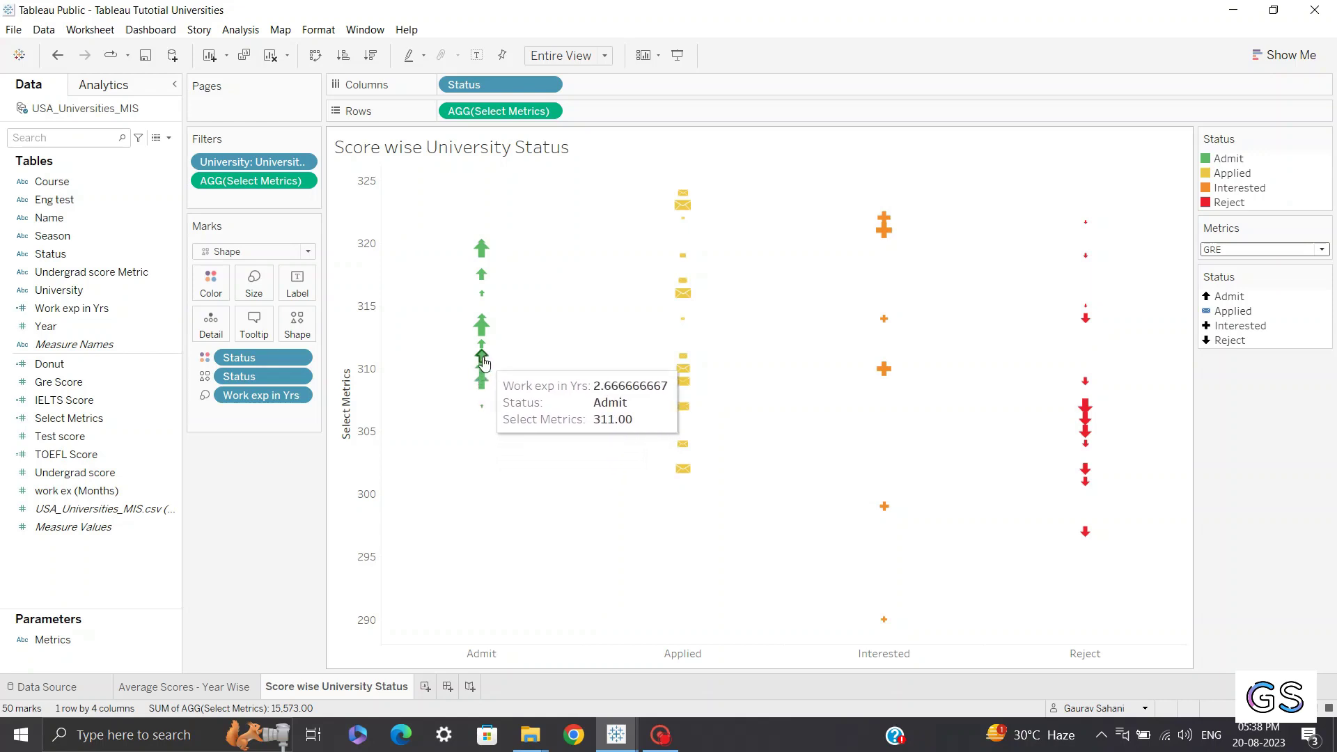
pyautogui.moveTo(486, 304)
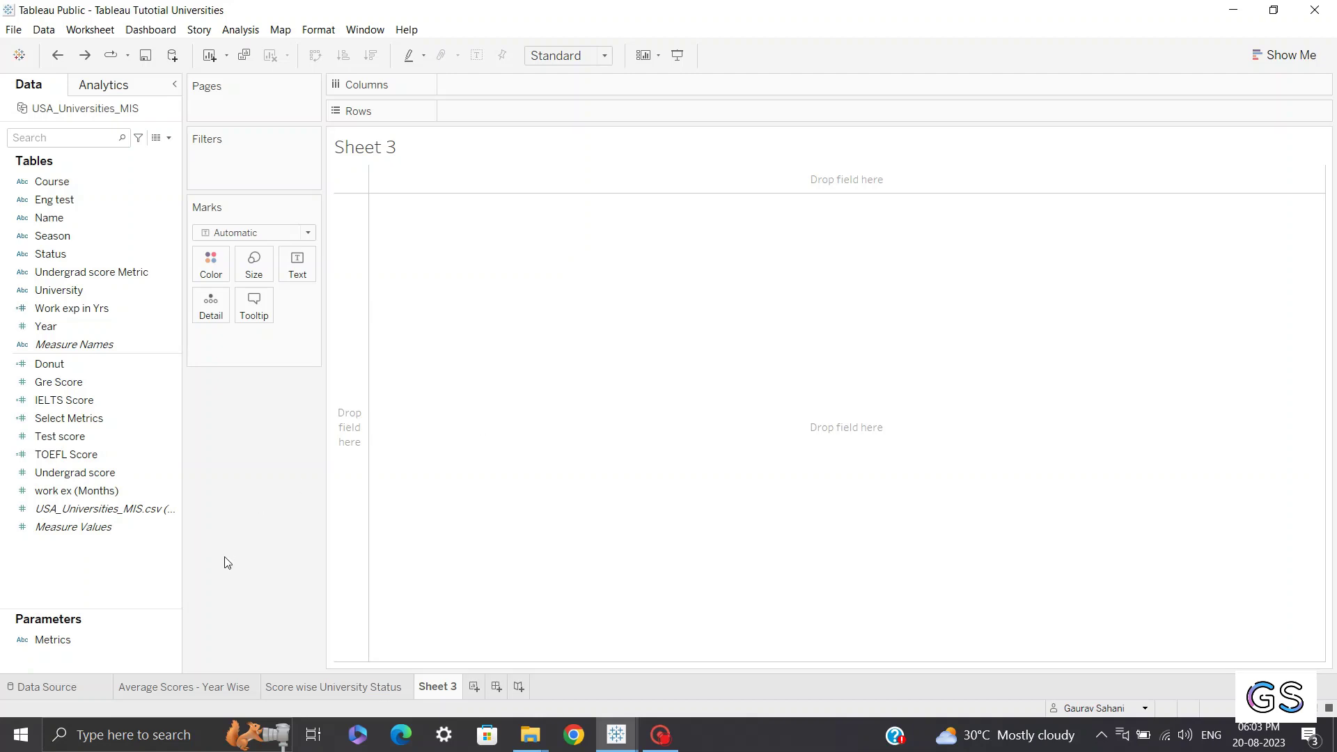
pyautogui.click(98, 639)
pyautogui.click(66, 655)
pyautogui.click(88, 641)
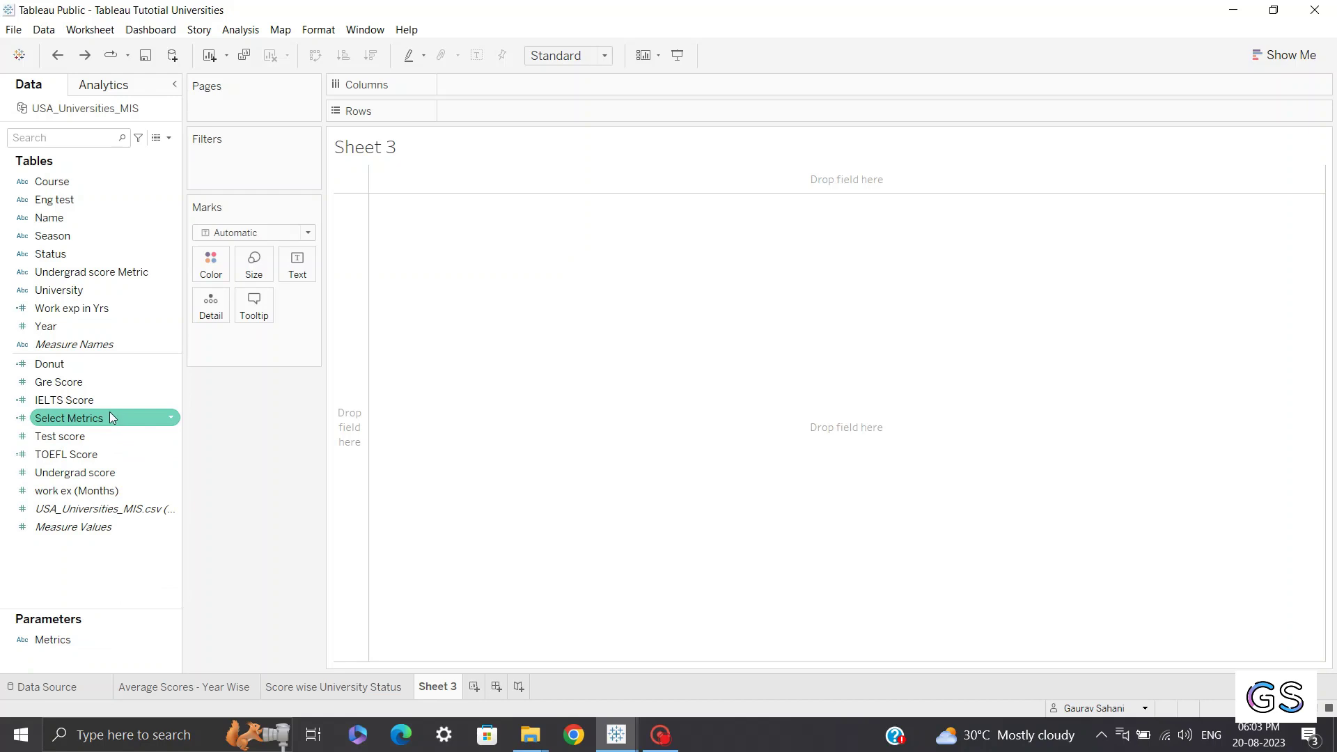
# Build a bar chart with Select Metrics on Rows and University on Columns, and show the Metrics parameter control.
pyautogui.moveTo(87, 427)
pyautogui.mouseDown()
pyautogui.moveTo(411, 203)
pyautogui.moveTo(472, 110)
pyautogui.moveTo(487, 111)
pyautogui.mouseUp()
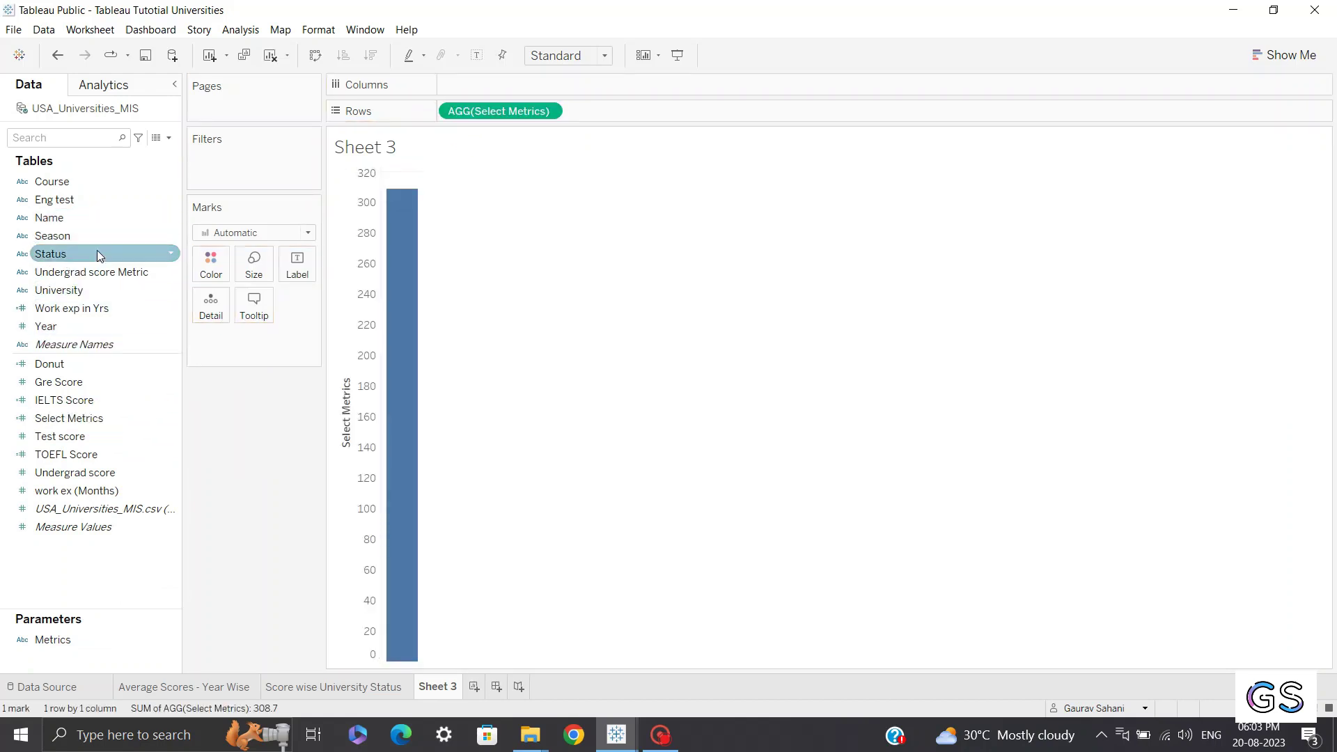
pyautogui.moveTo(81, 300); pyautogui.dragTo(503, 94)
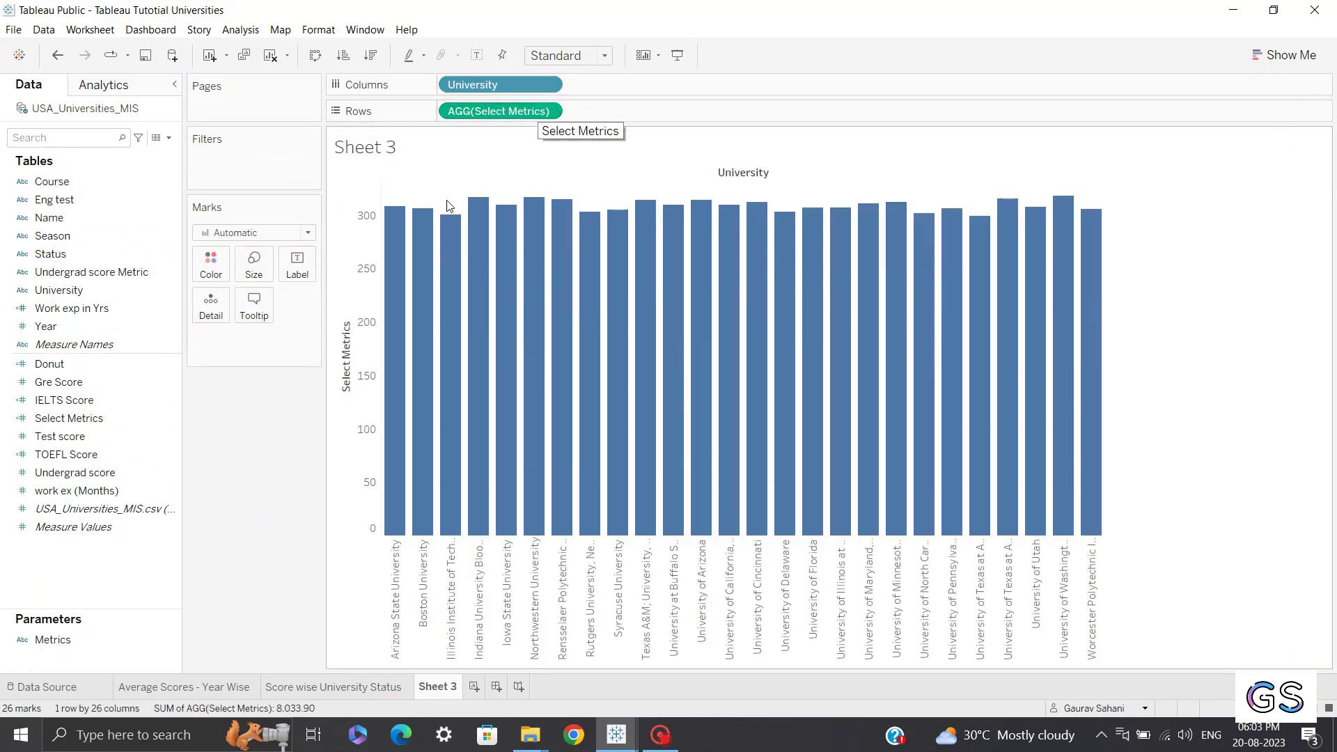
pyautogui.rightClick(78, 639)
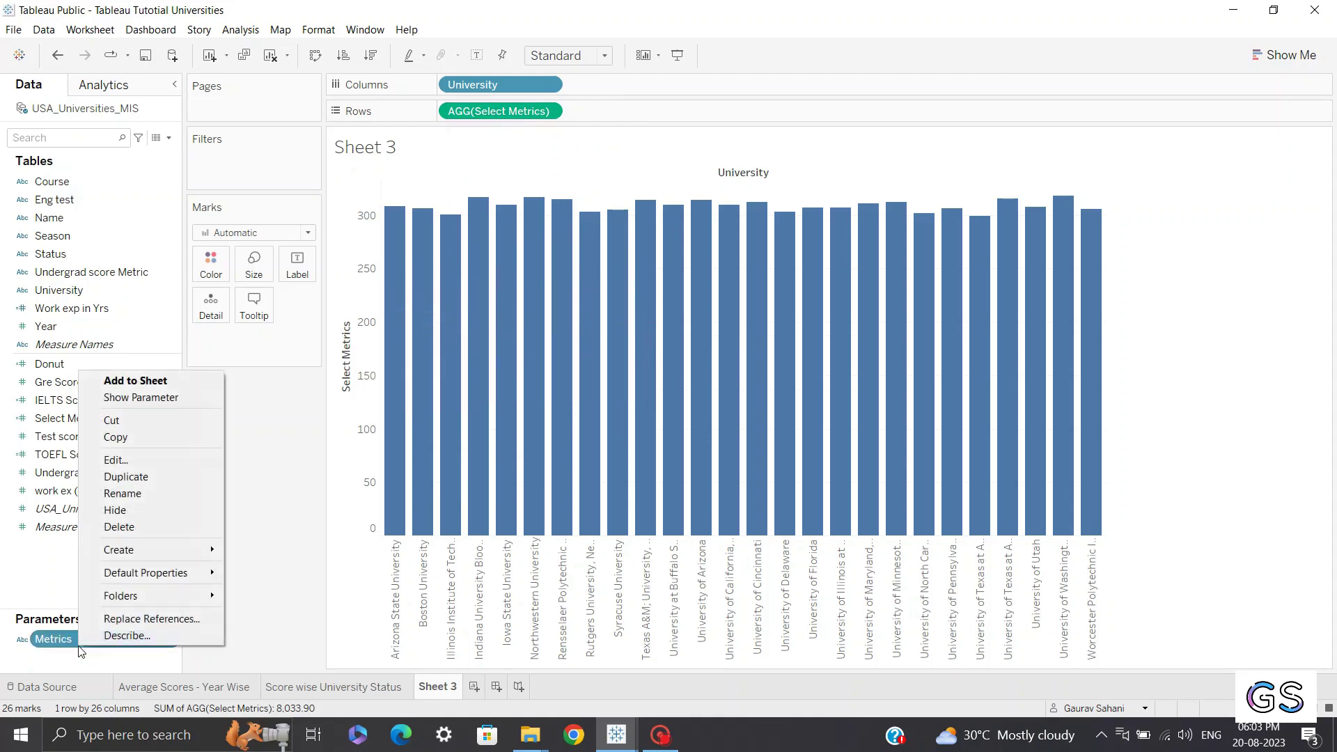
pyautogui.click(134, 398)
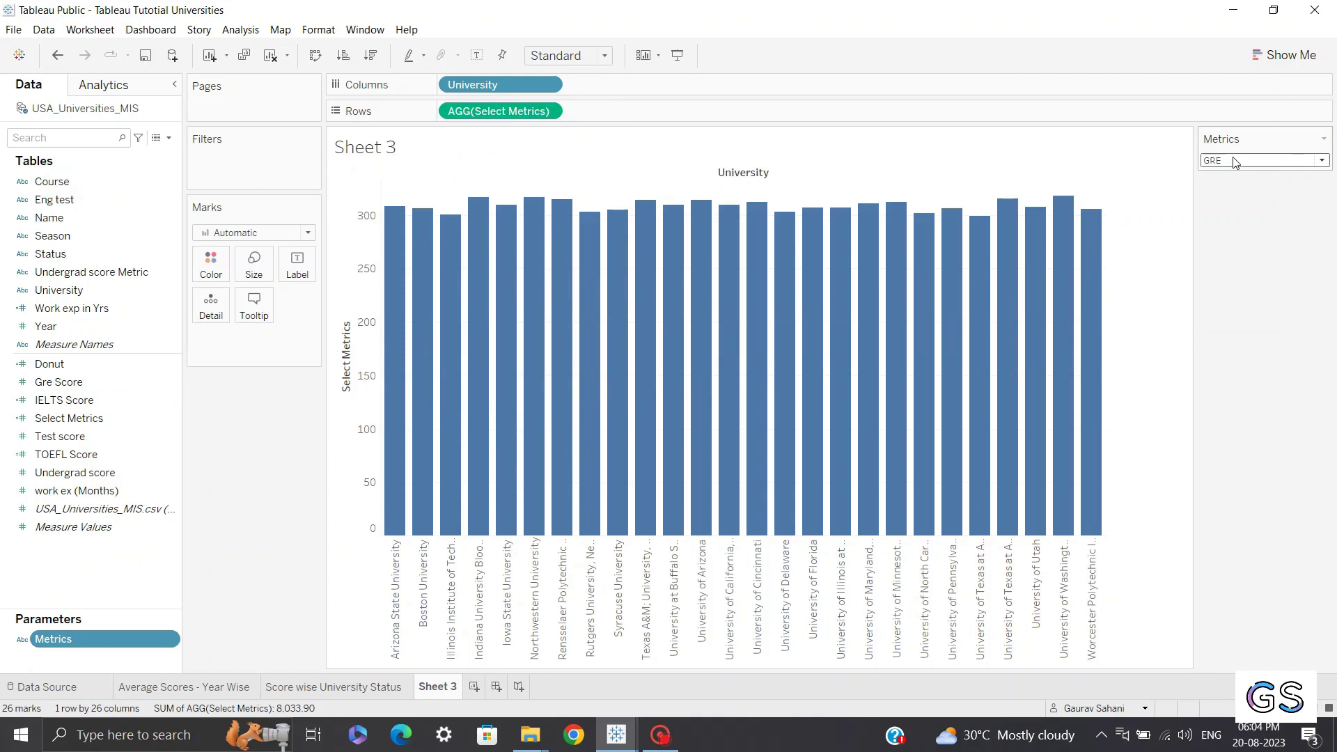
pyautogui.moveTo(399, 357)
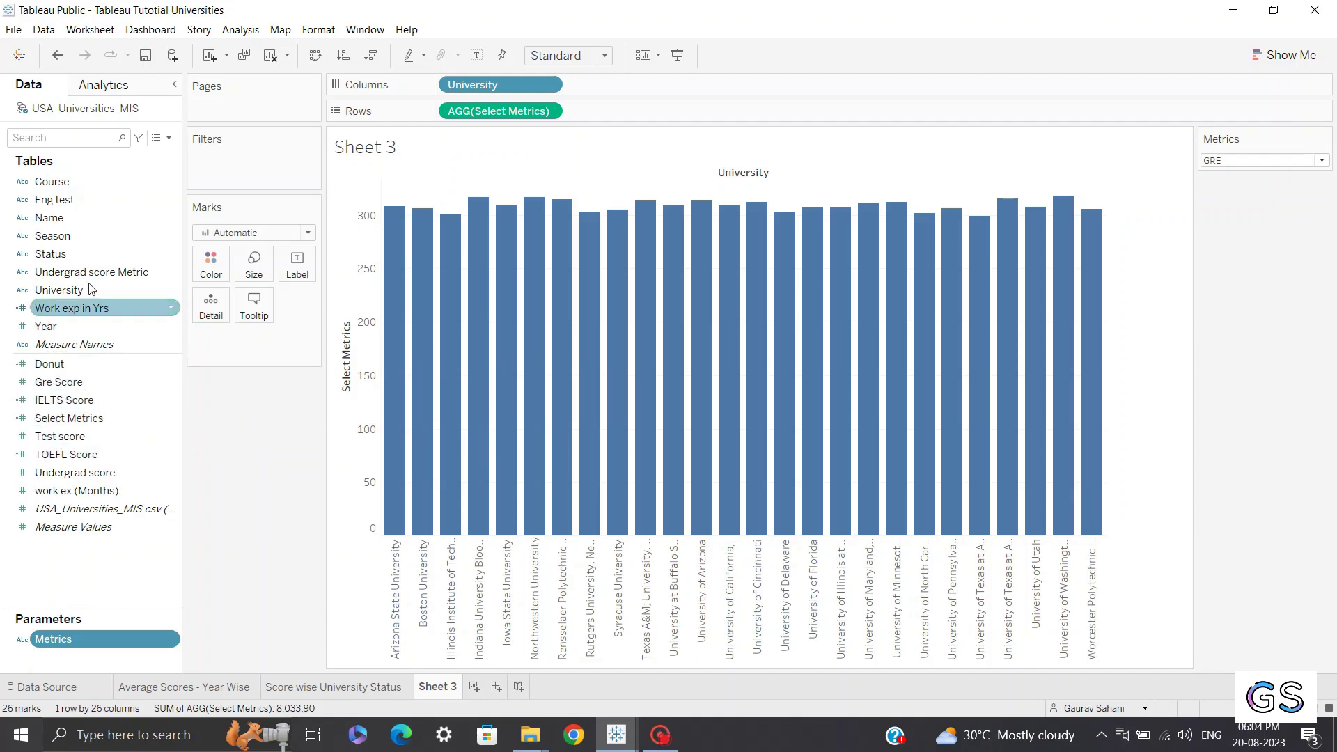
# Add a Status filter to Sheet 3 that keeps only Admit.
pyautogui.moveTo(78, 248); pyautogui.dragTo(240, 179)
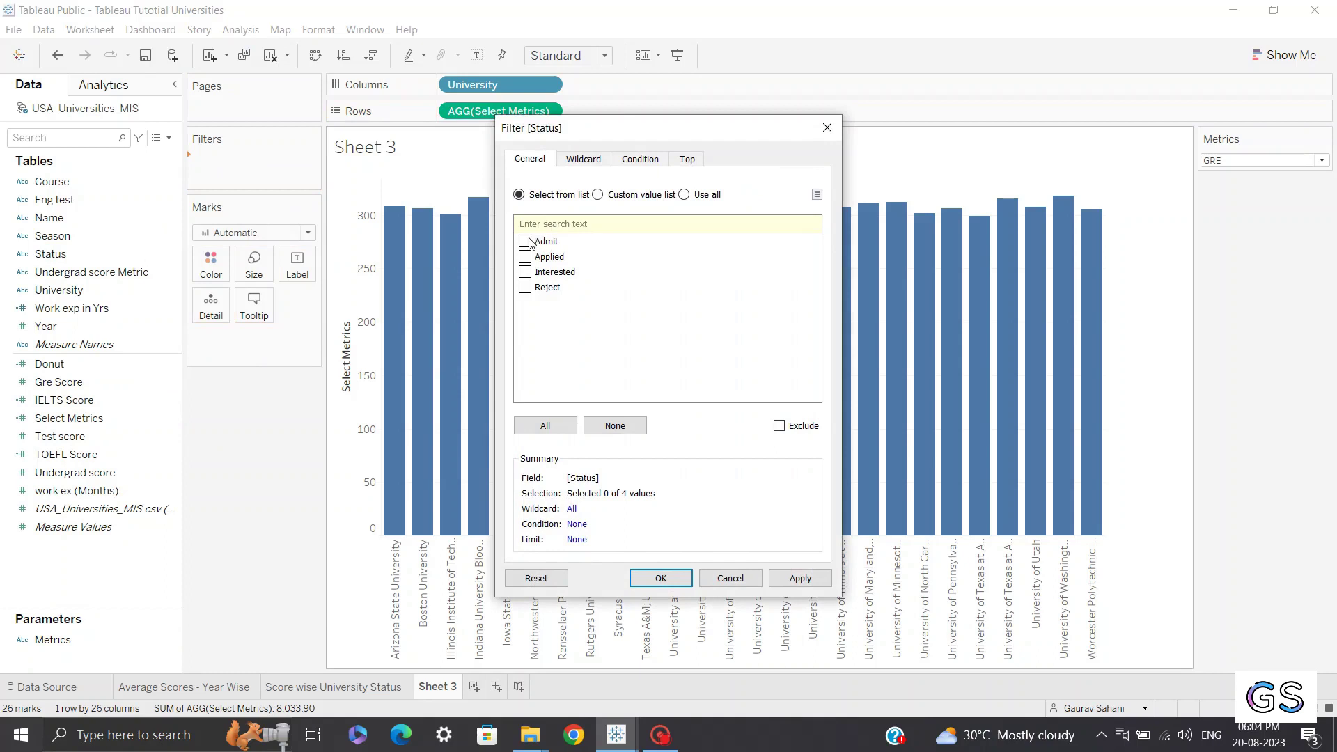
pyautogui.click(526, 241)
pyautogui.click(792, 582)
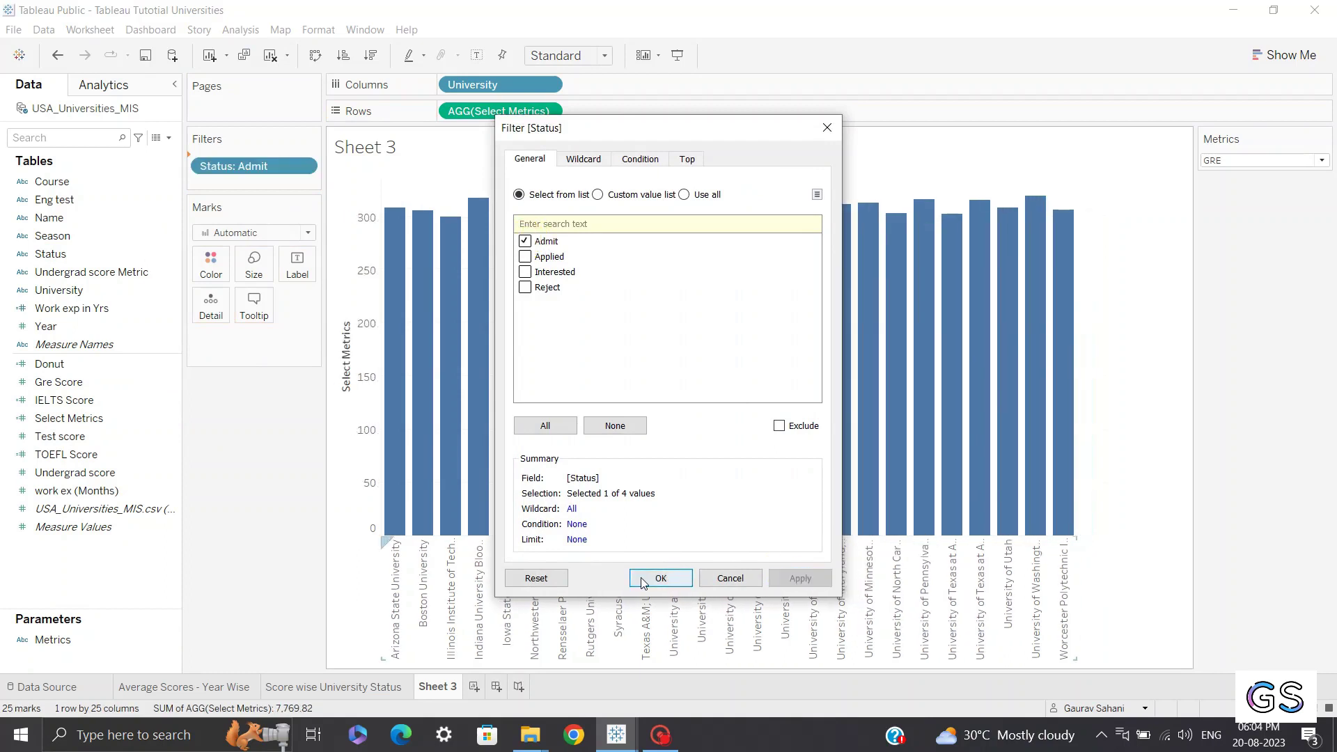
pyautogui.click(655, 579)
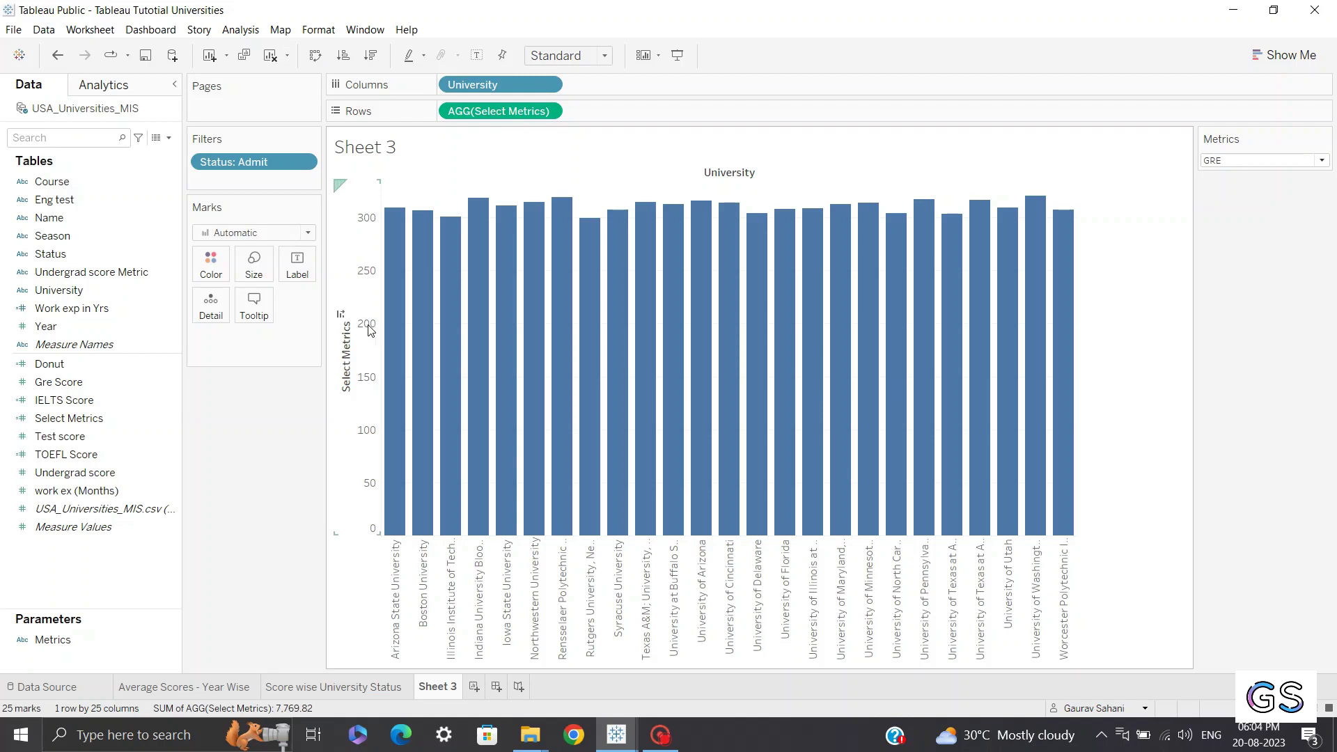
# Swap the rows and columns of the university bar chart and fit it to Entire View.
pyautogui.click(315, 57)
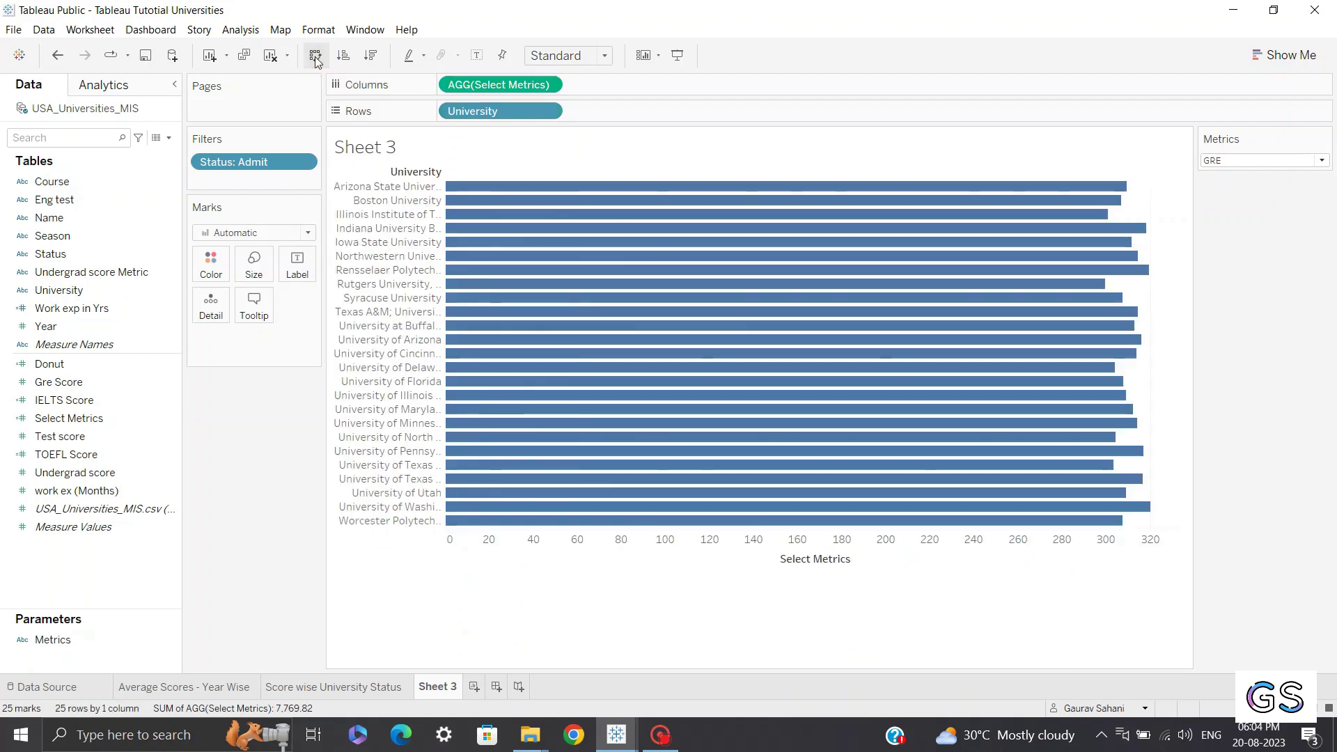
pyautogui.click(600, 56)
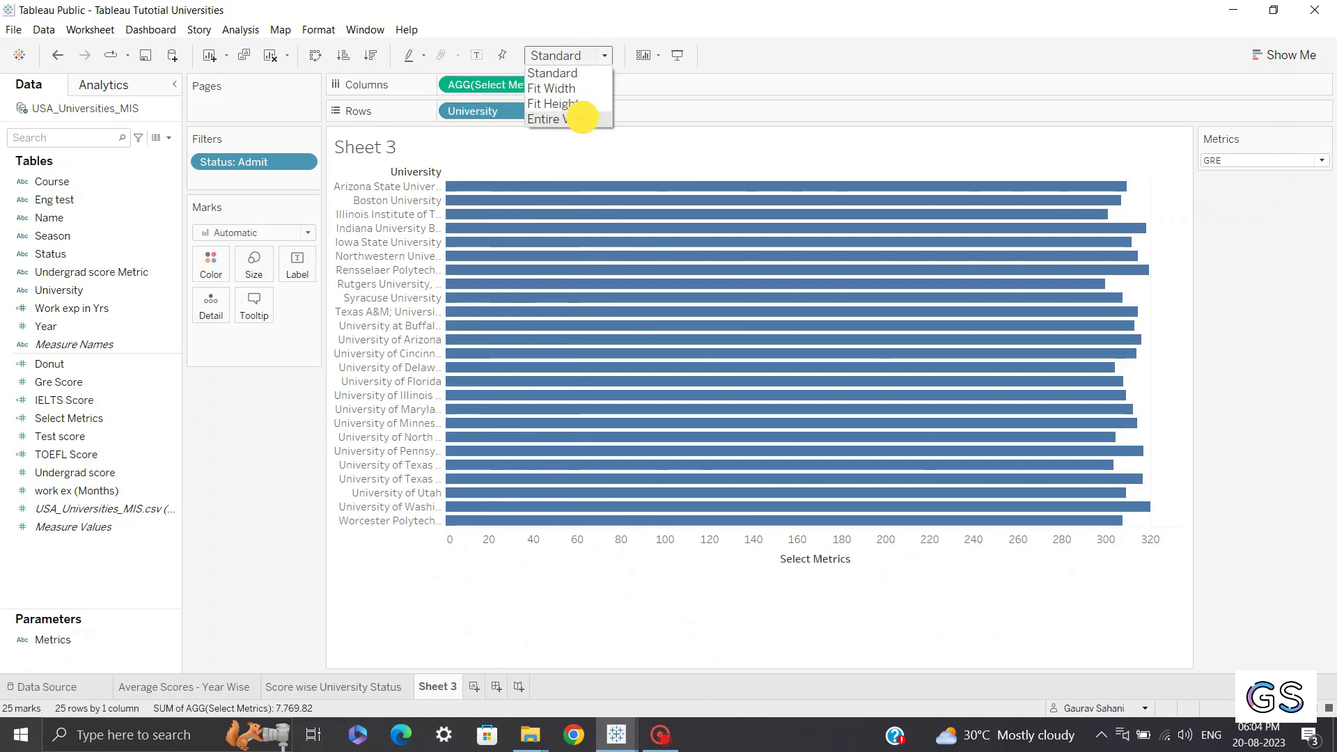
pyautogui.click(583, 117)
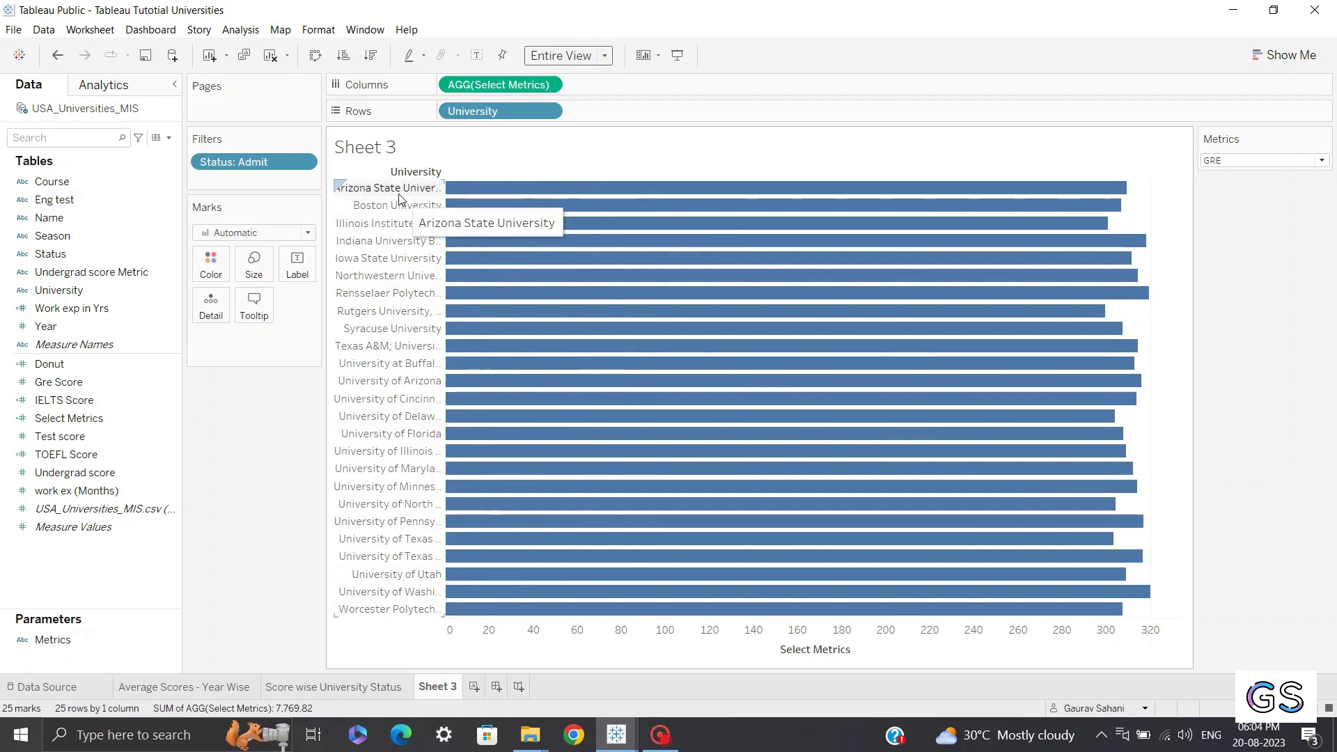
pyautogui.moveTo(498, 201)
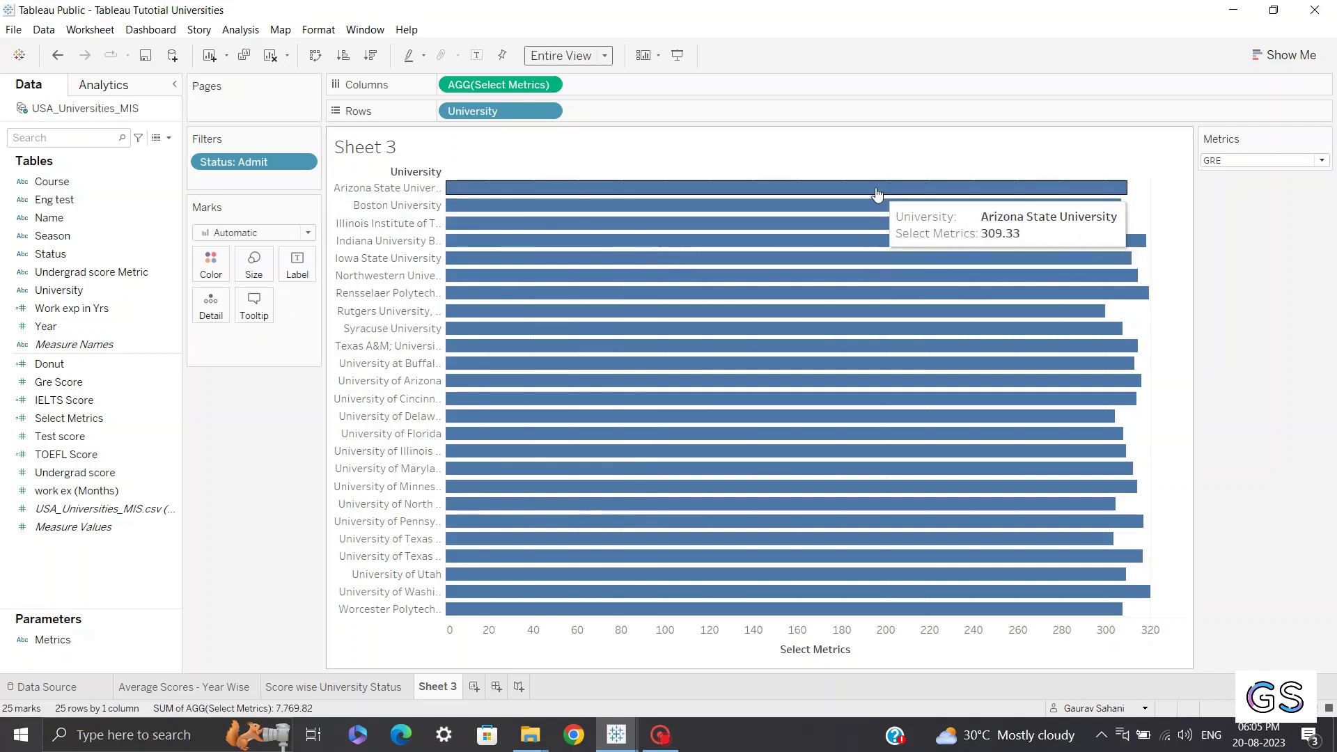
# Sort the University rows by the Select Metrics field in descending order.
pyautogui.click(546, 111)
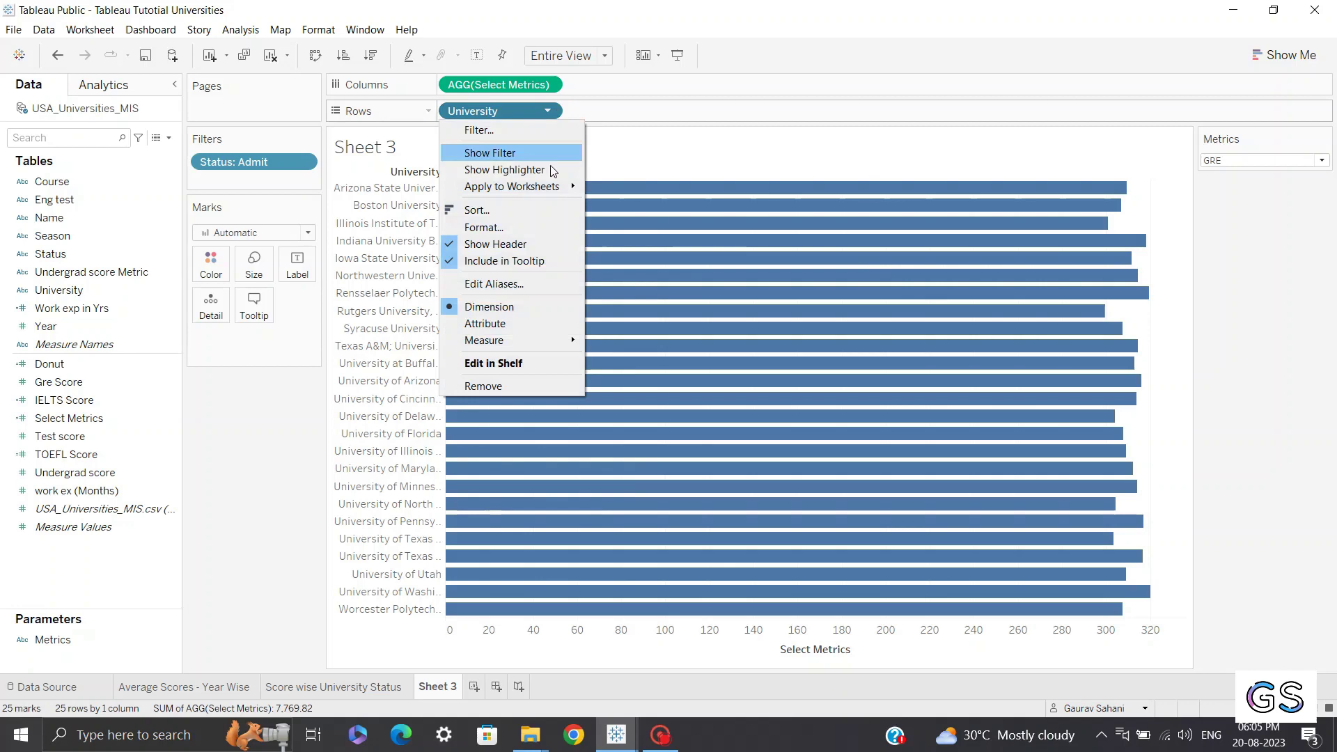
pyautogui.click(517, 208)
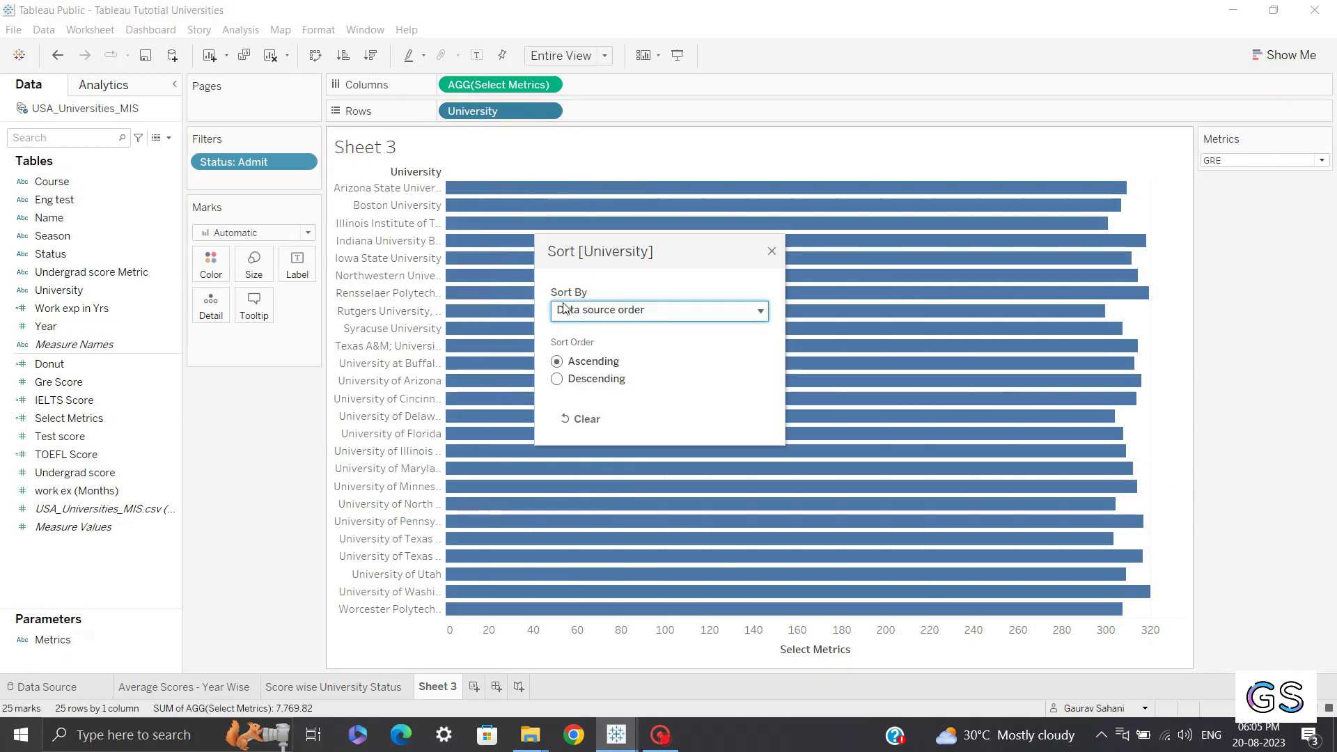
pyautogui.click(568, 312)
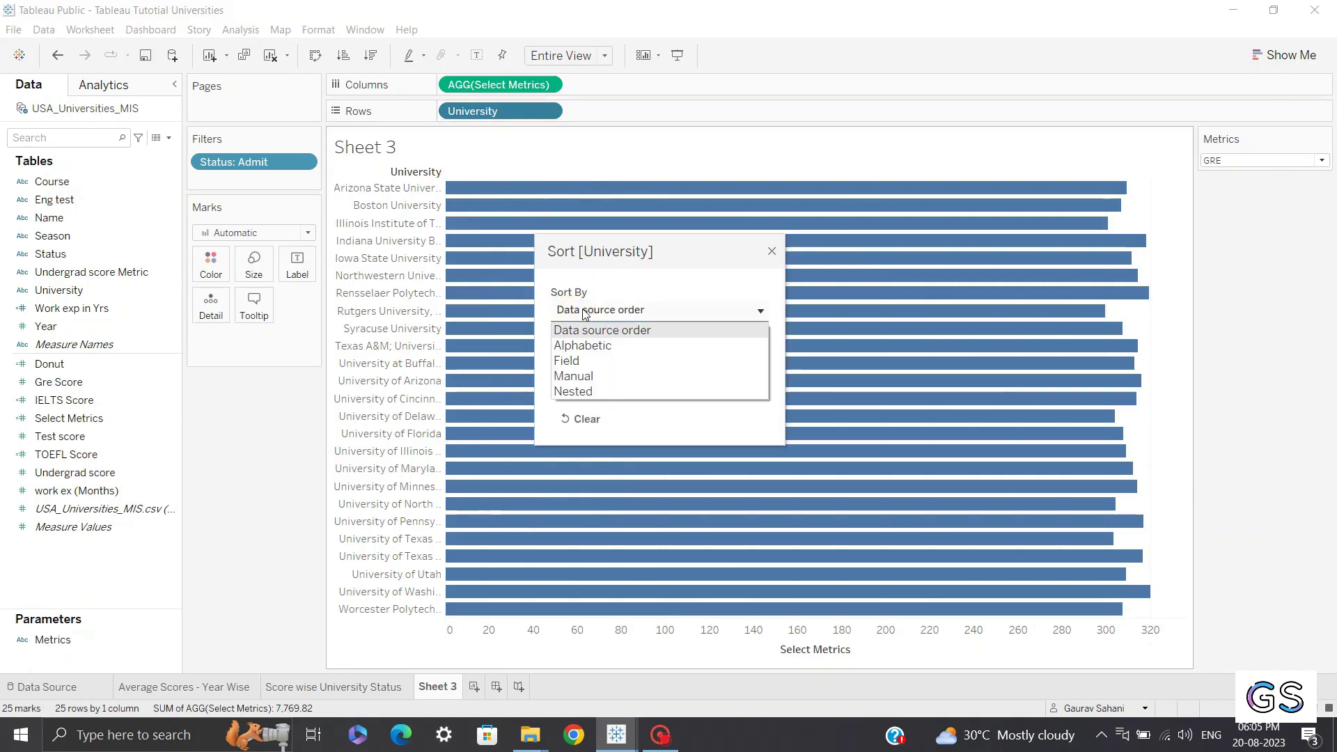
pyautogui.click(597, 349)
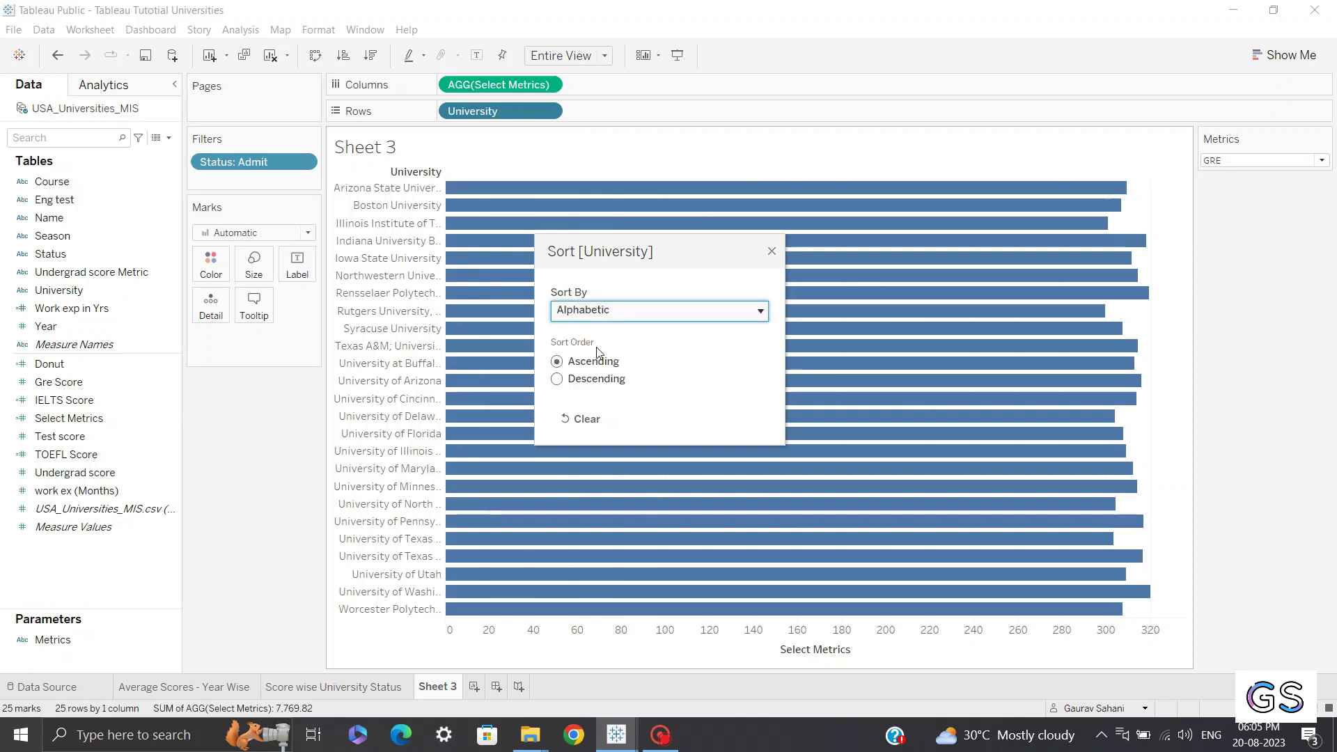
pyautogui.click(594, 310)
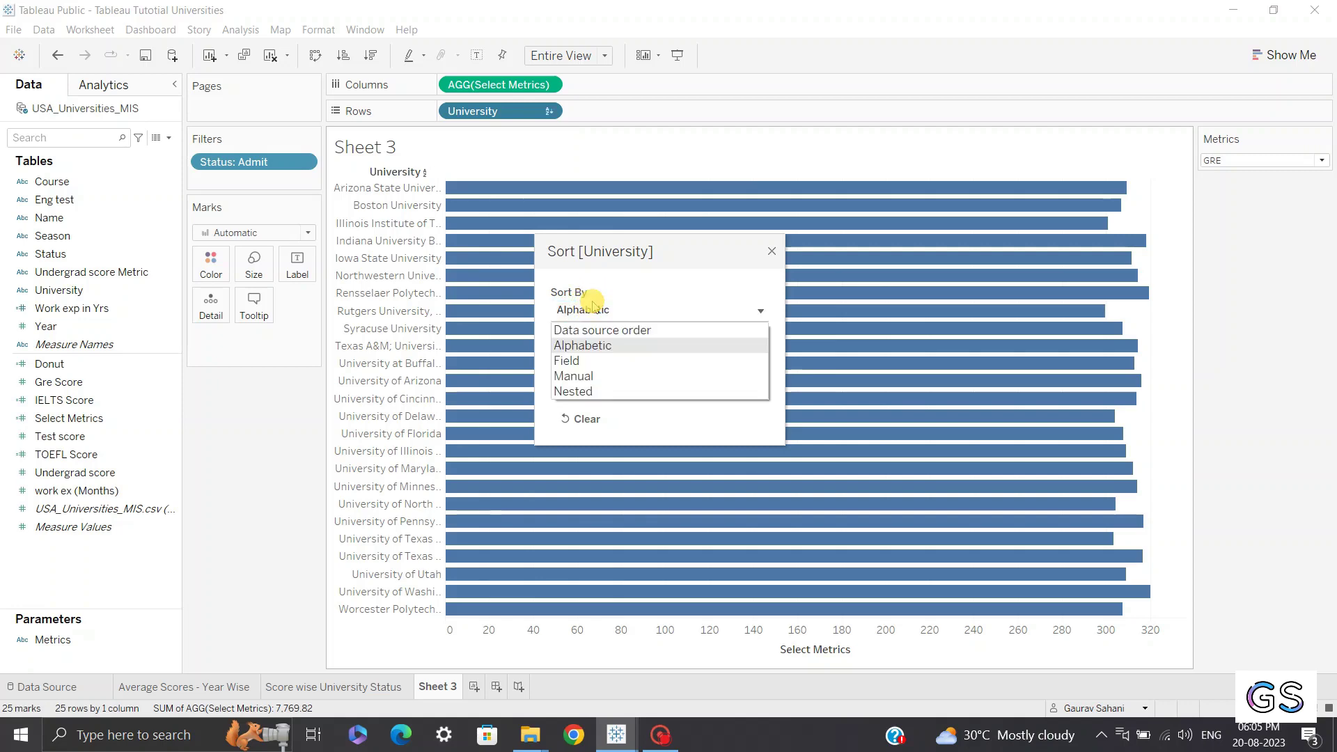
pyautogui.click(570, 362)
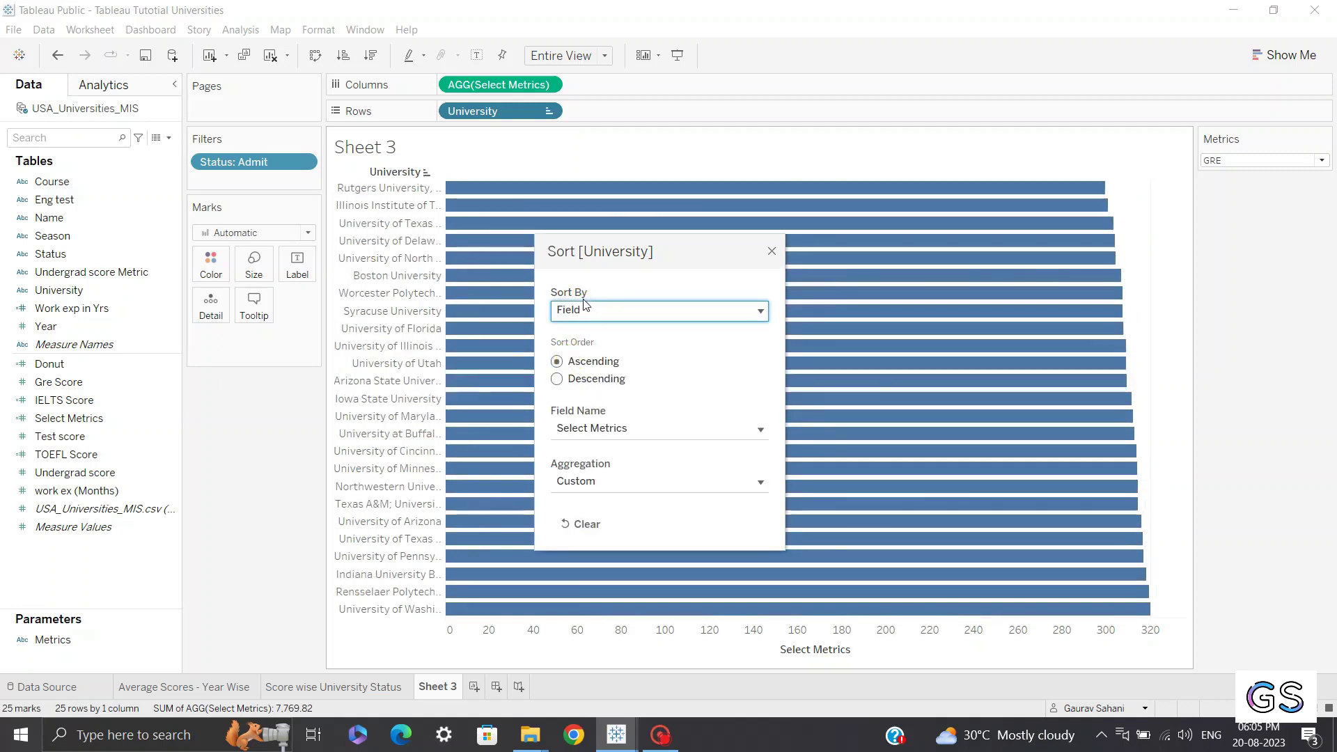
pyautogui.click(598, 427)
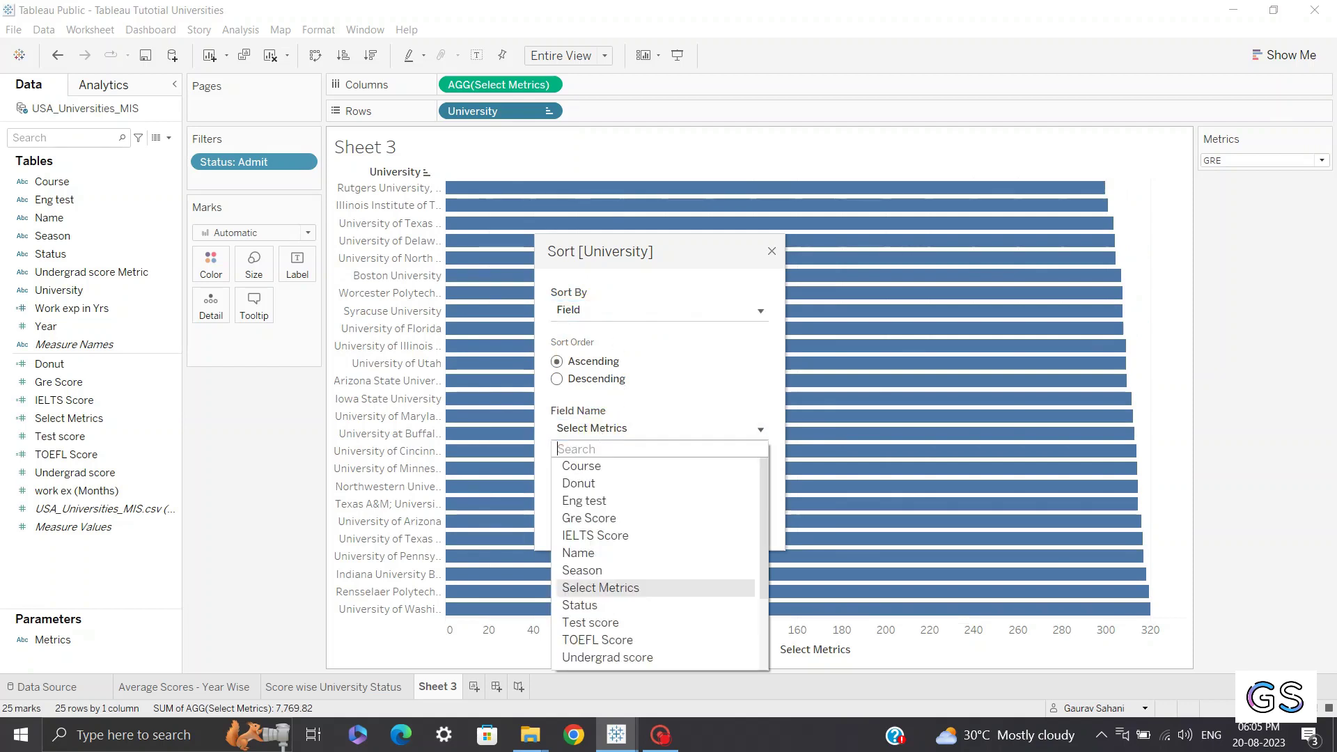
pyautogui.click(594, 590)
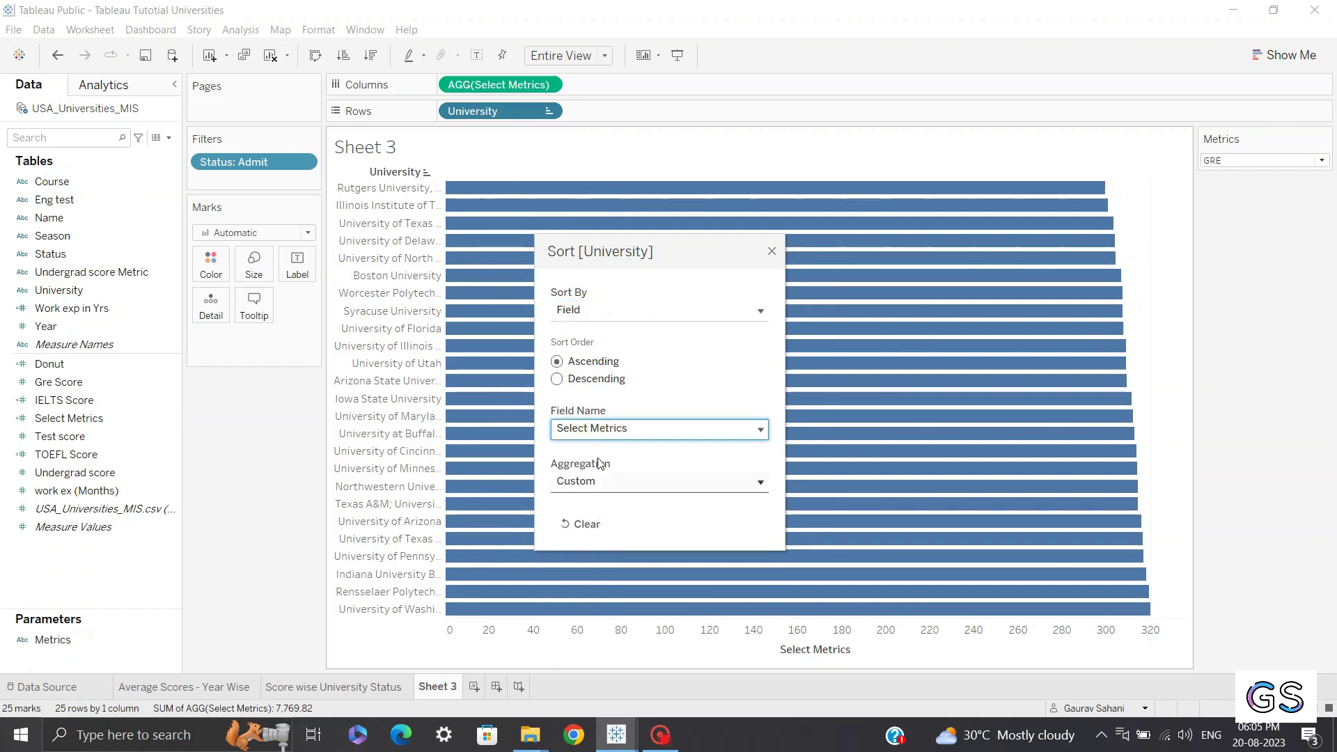
pyautogui.click(602, 384)
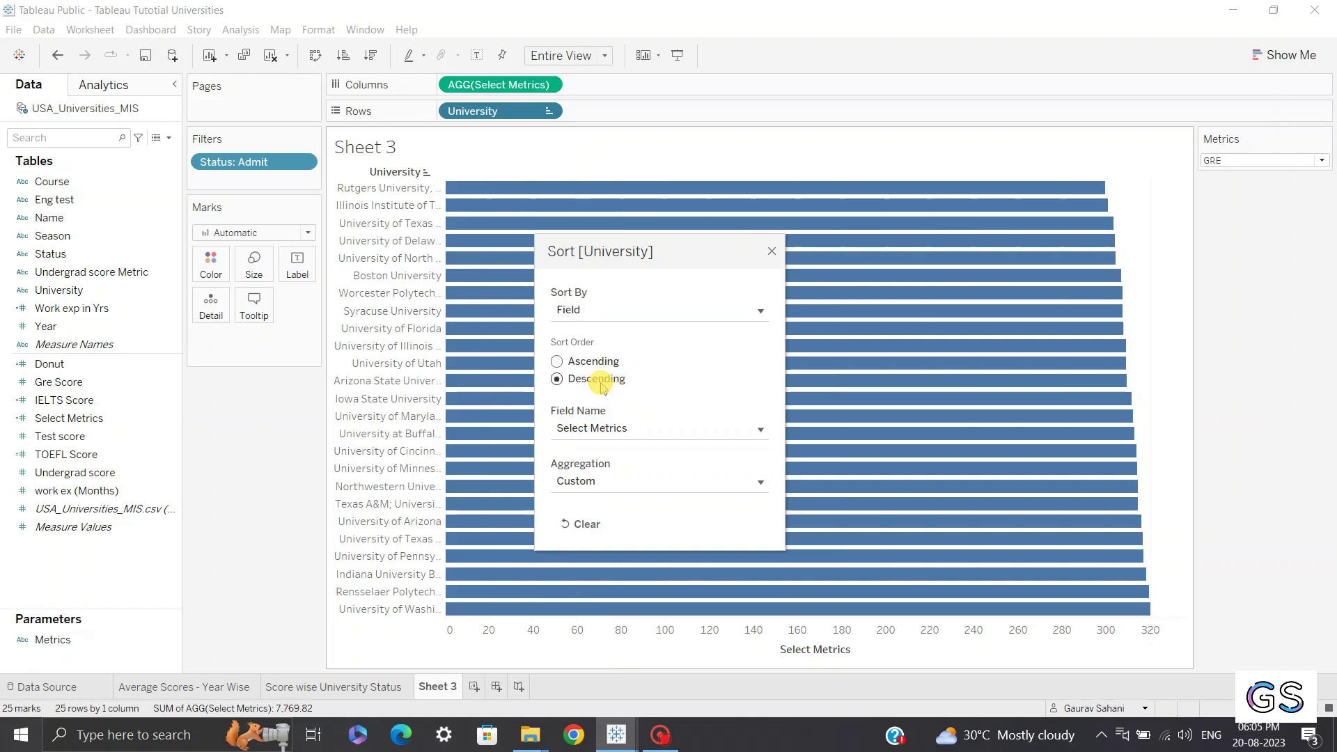
pyautogui.click(772, 254)
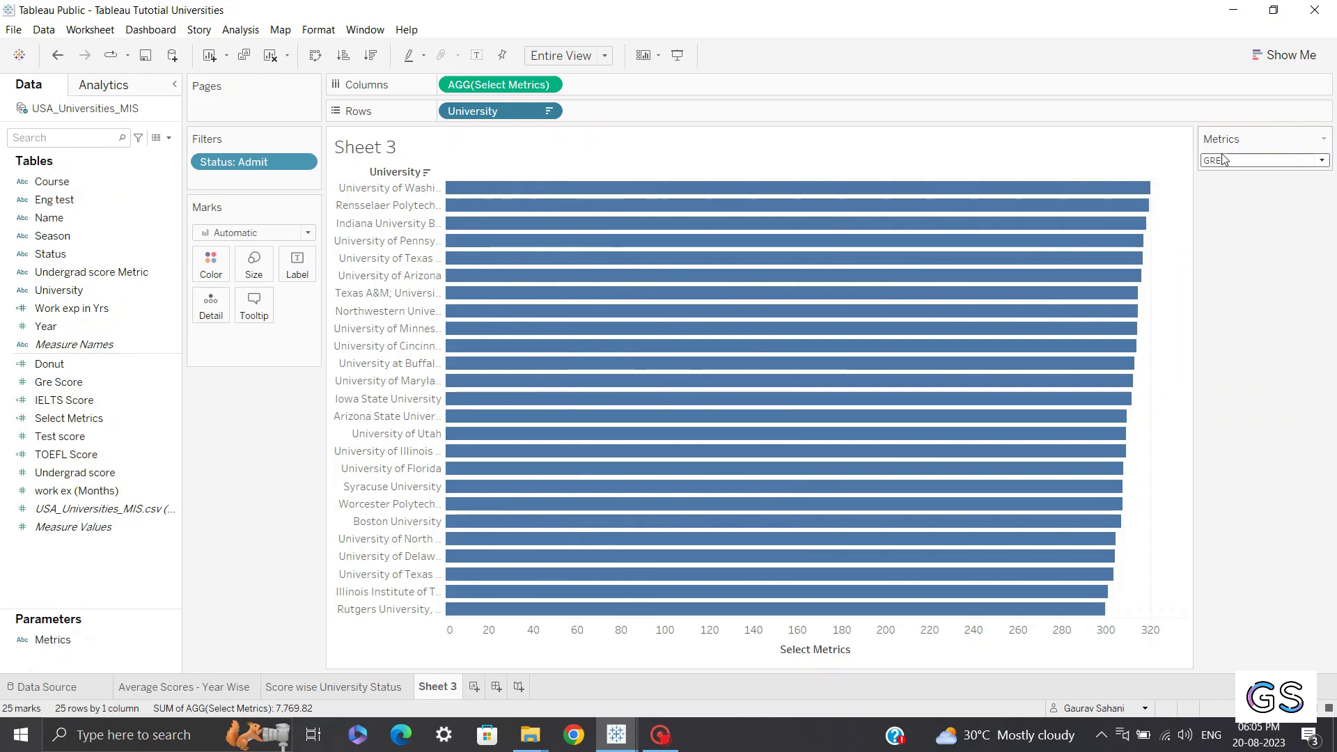
# Check the sorted chart with the Metrics parameter set to TOEFL and IELTS, and return it to GRE.
pyautogui.click(1254, 160)
pyautogui.click(1236, 199)
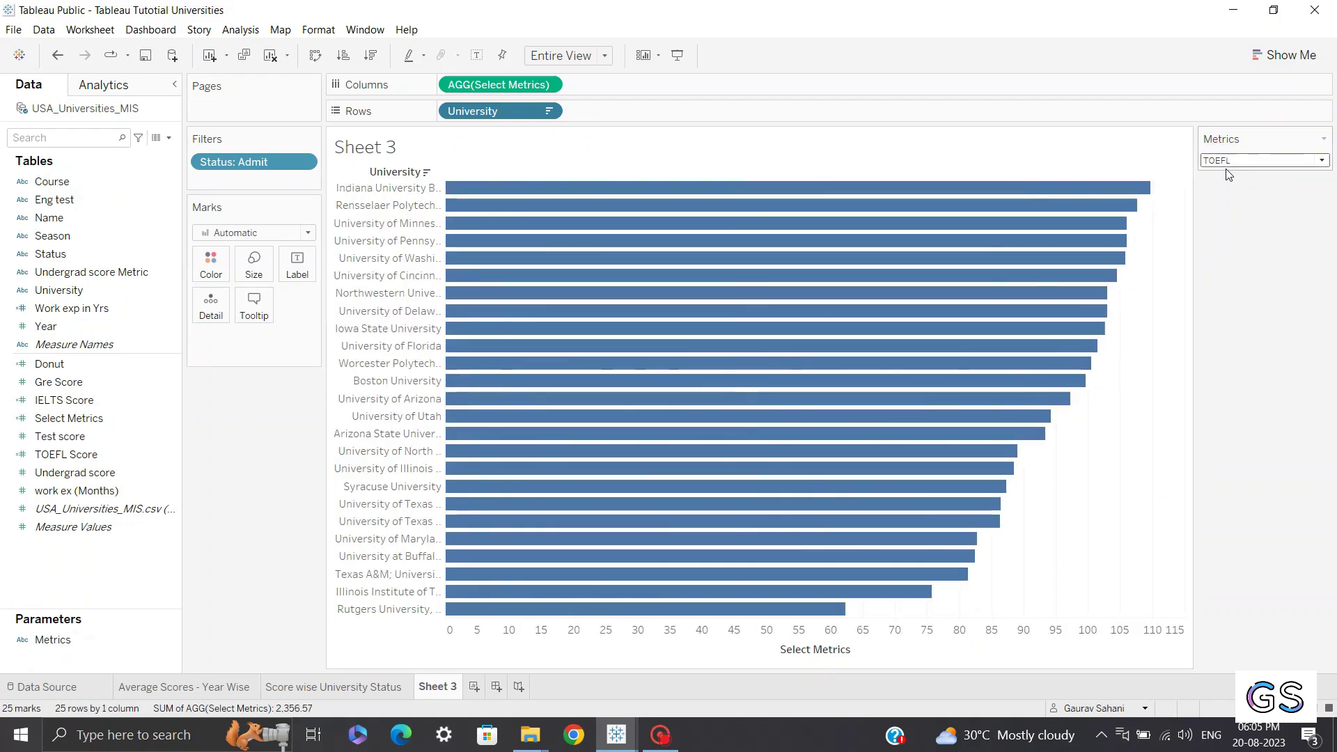
pyautogui.click(1229, 160)
pyautogui.click(1226, 201)
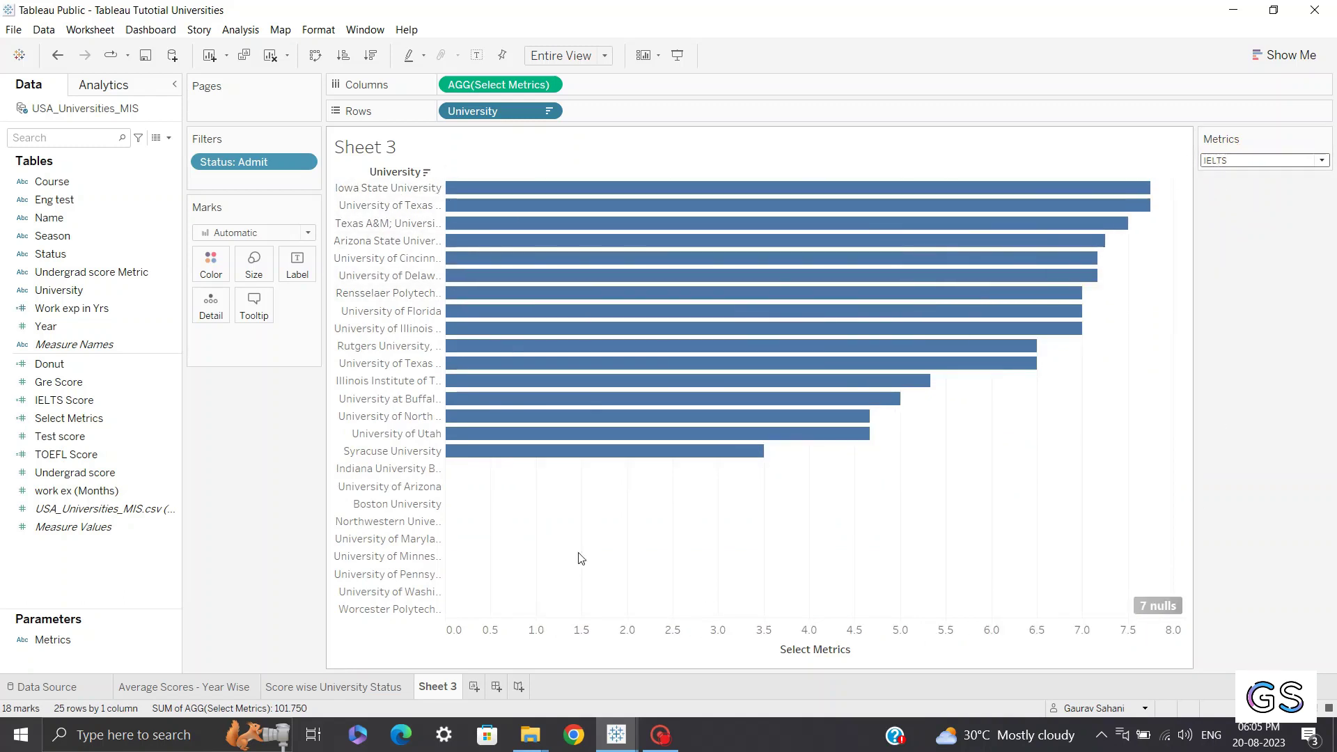
pyautogui.click(1247, 161)
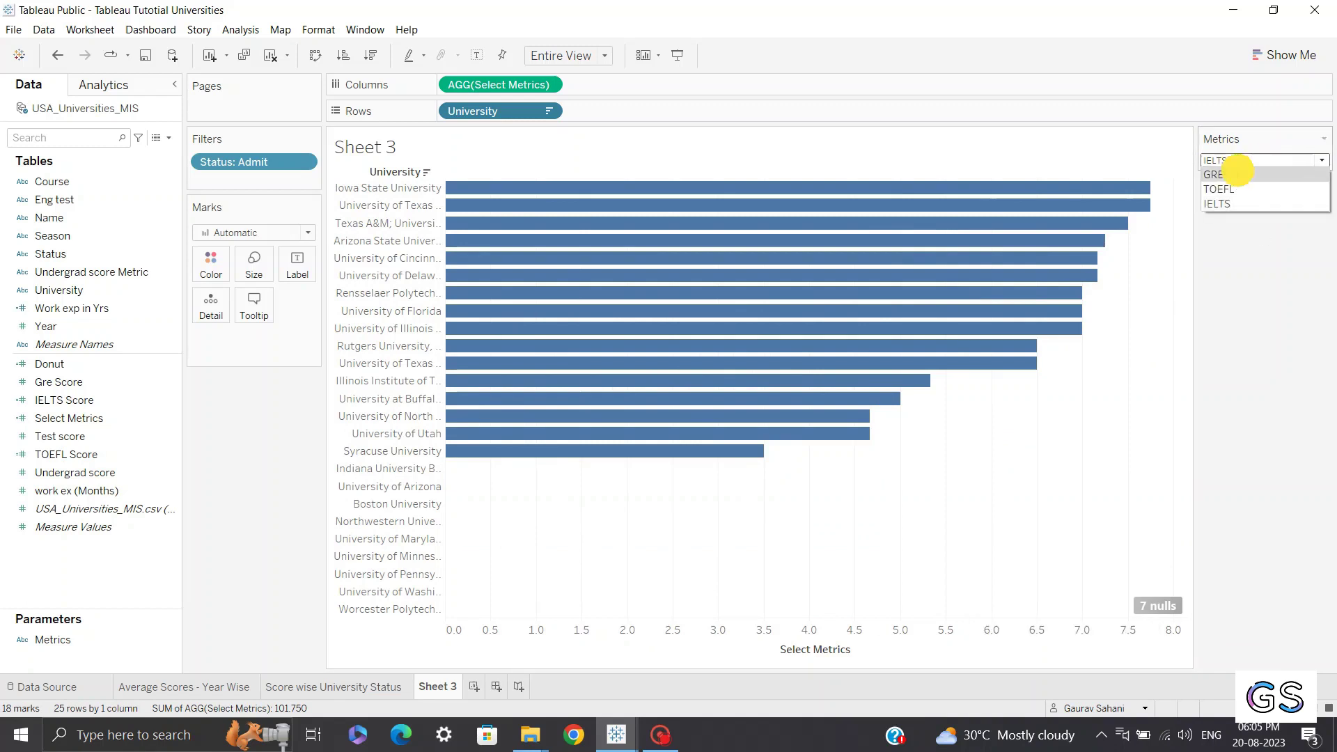
pyautogui.click(1238, 172)
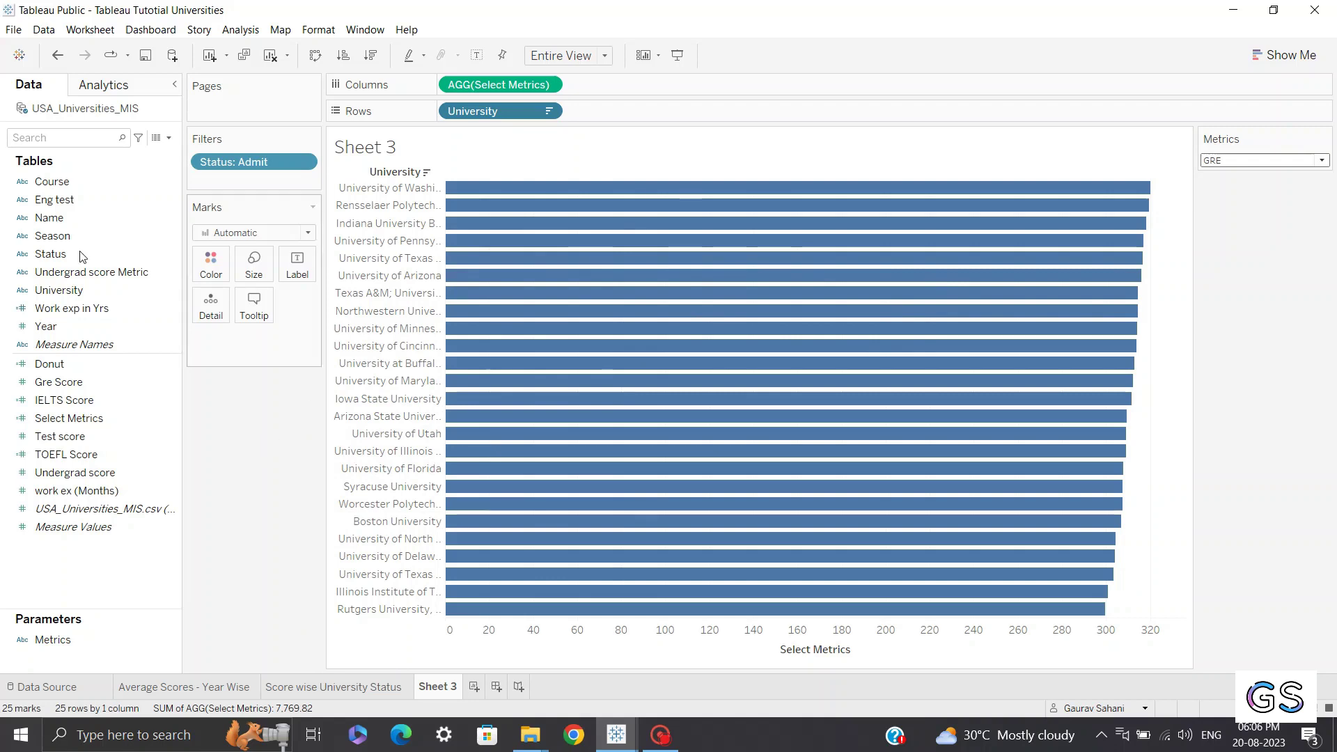
# Create a calculated field named Index with the formula INDEX().
pyautogui.click(169, 138)
pyautogui.click(77, 149)
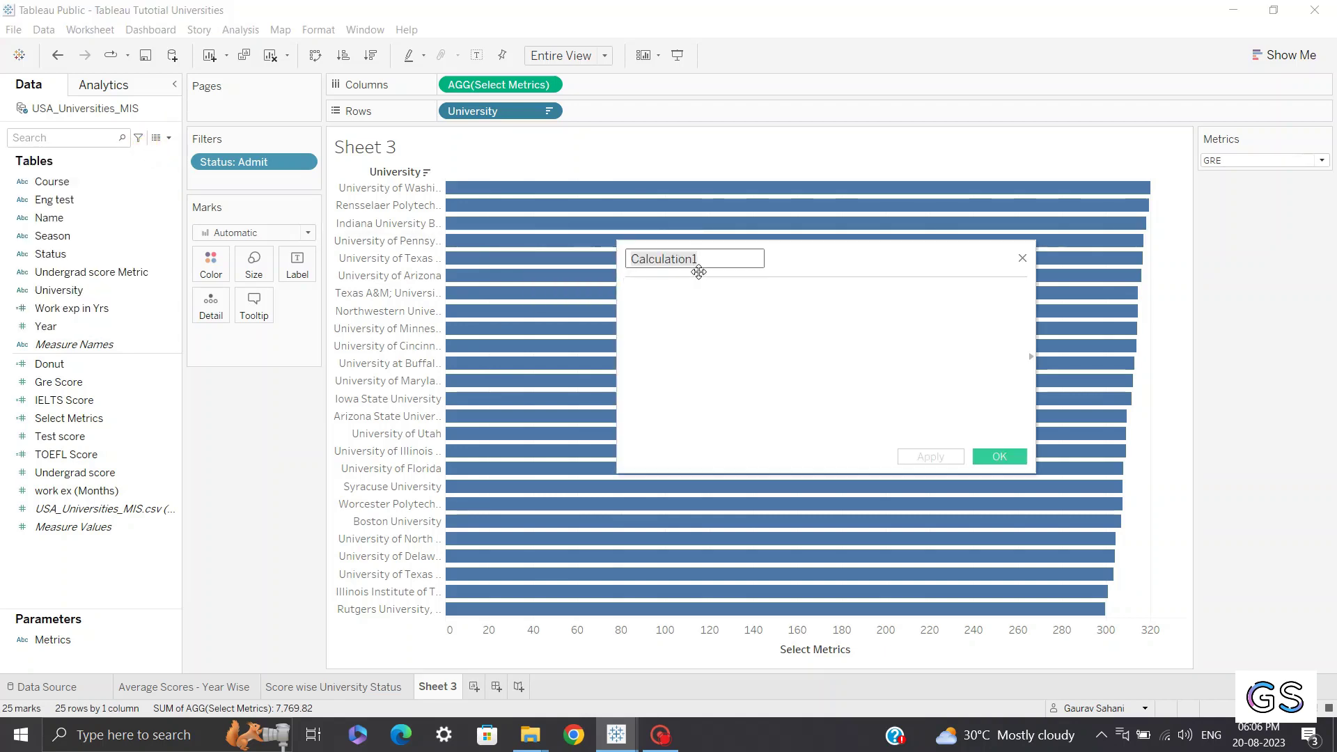
pyautogui.write('Index')
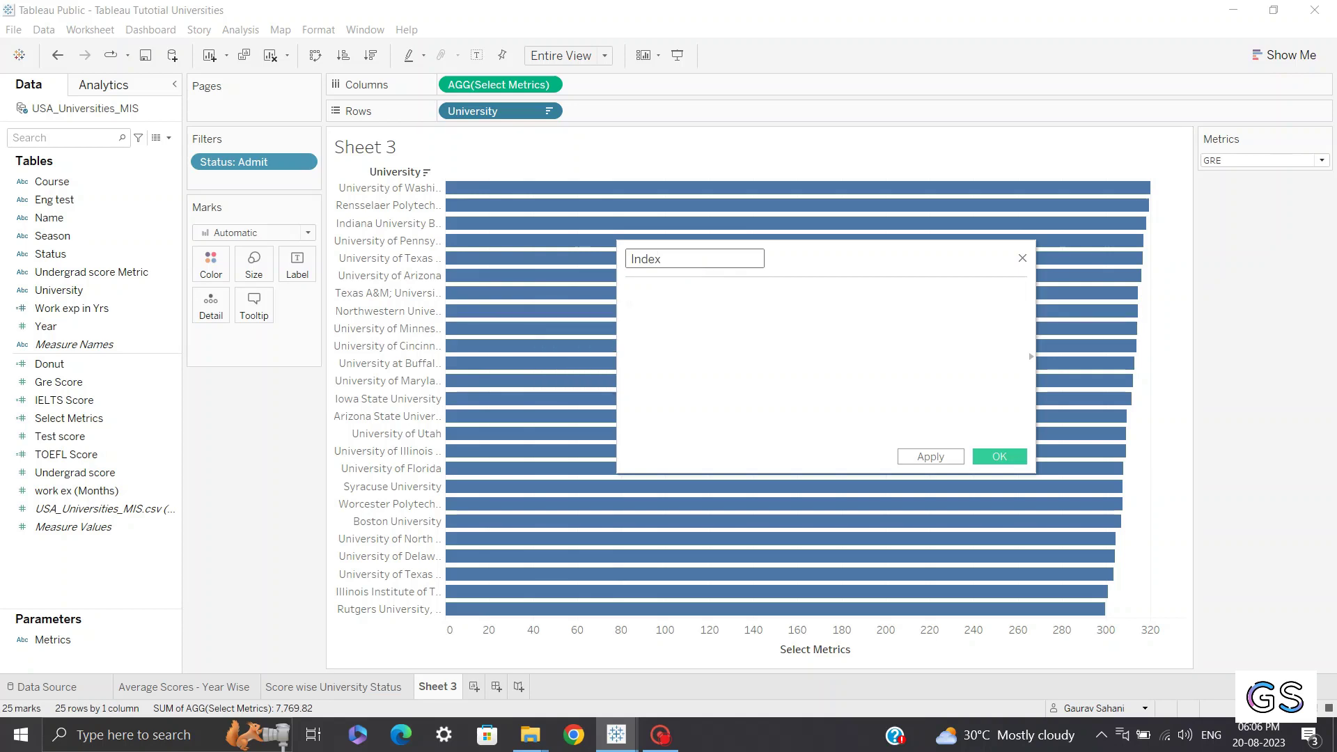
pyautogui.click(645, 293)
pyautogui.write('inde')
pyautogui.press('Return')
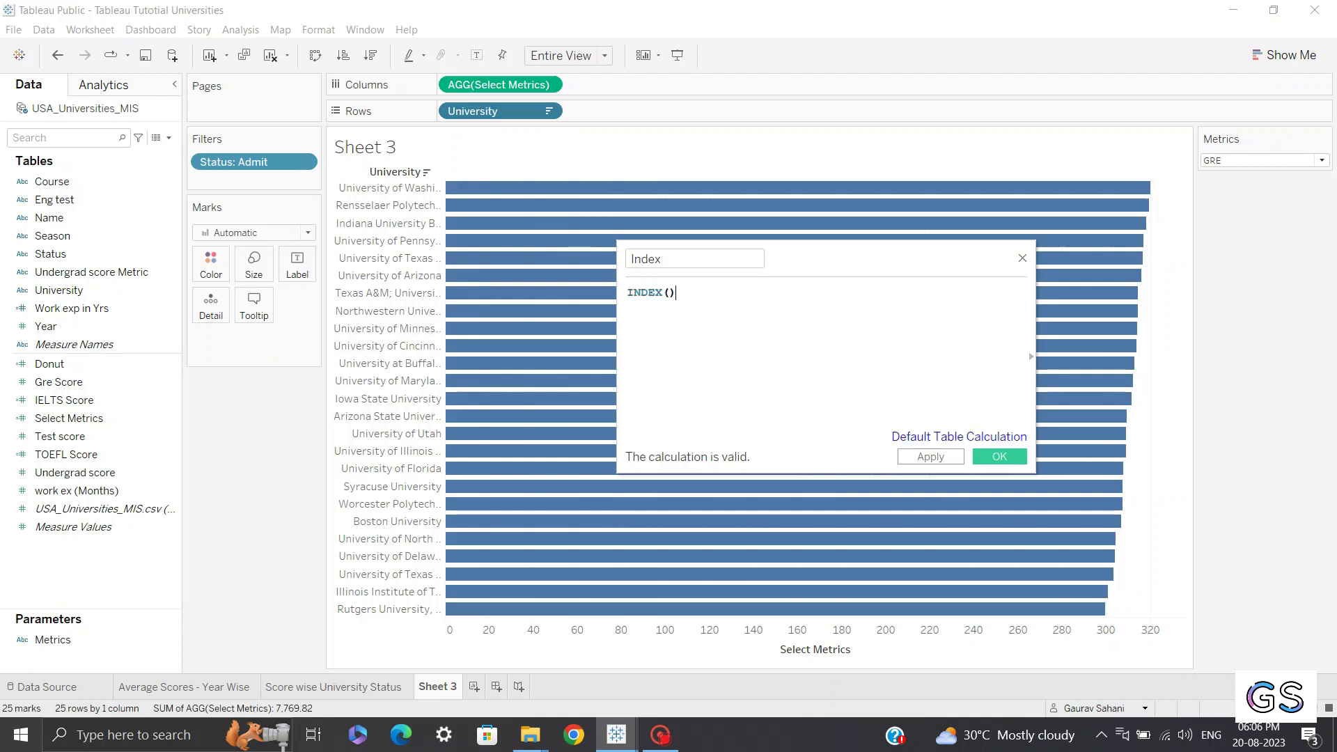
pyautogui.click(998, 458)
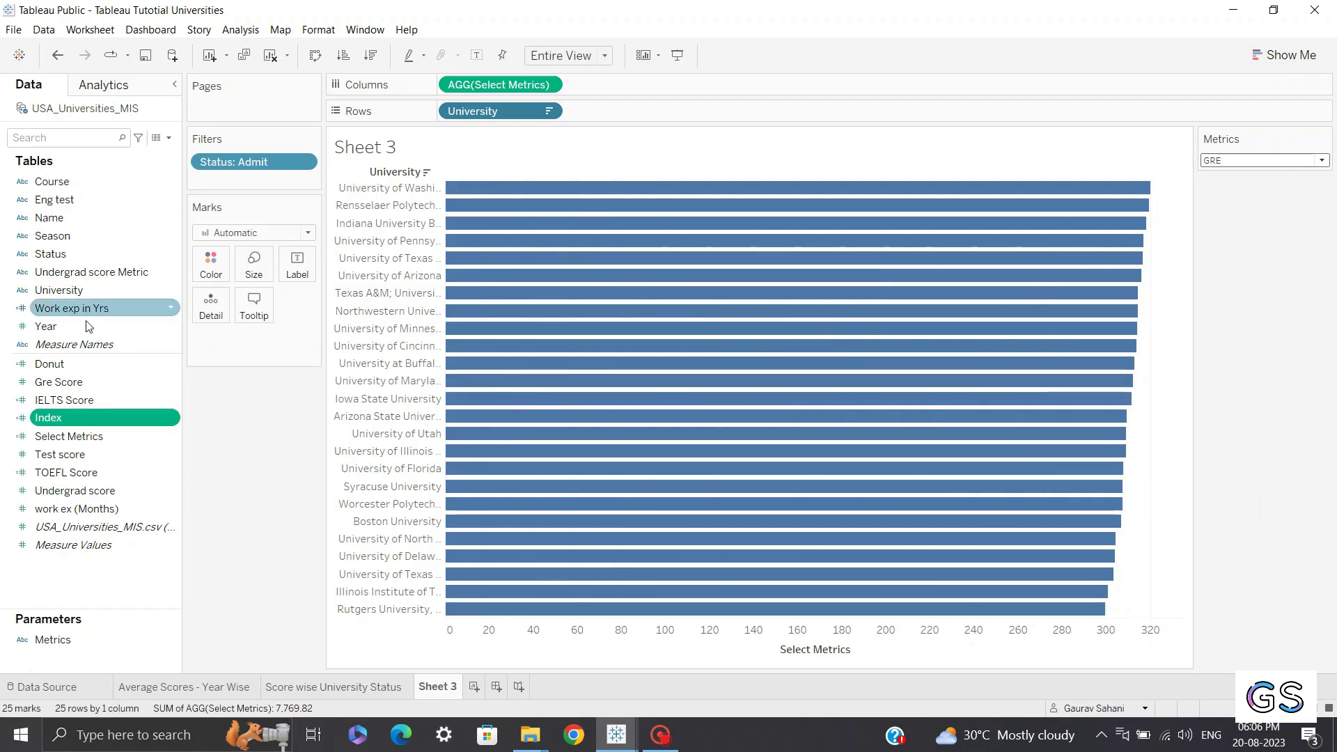
# Filter the chart by Index with a range of values from 1 to 5.
pyautogui.moveTo(66, 423); pyautogui.dragTo(215, 188)
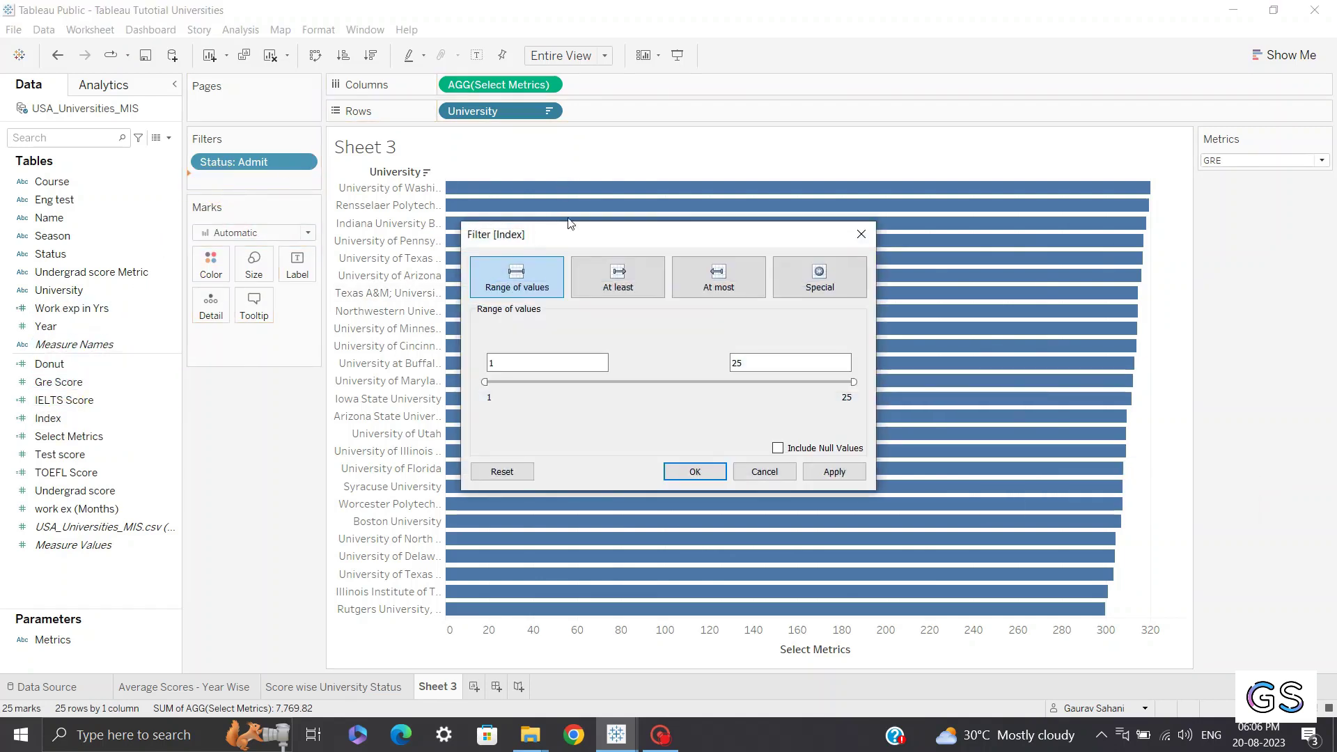
pyautogui.moveTo(569, 223); pyautogui.dragTo(704, 175)
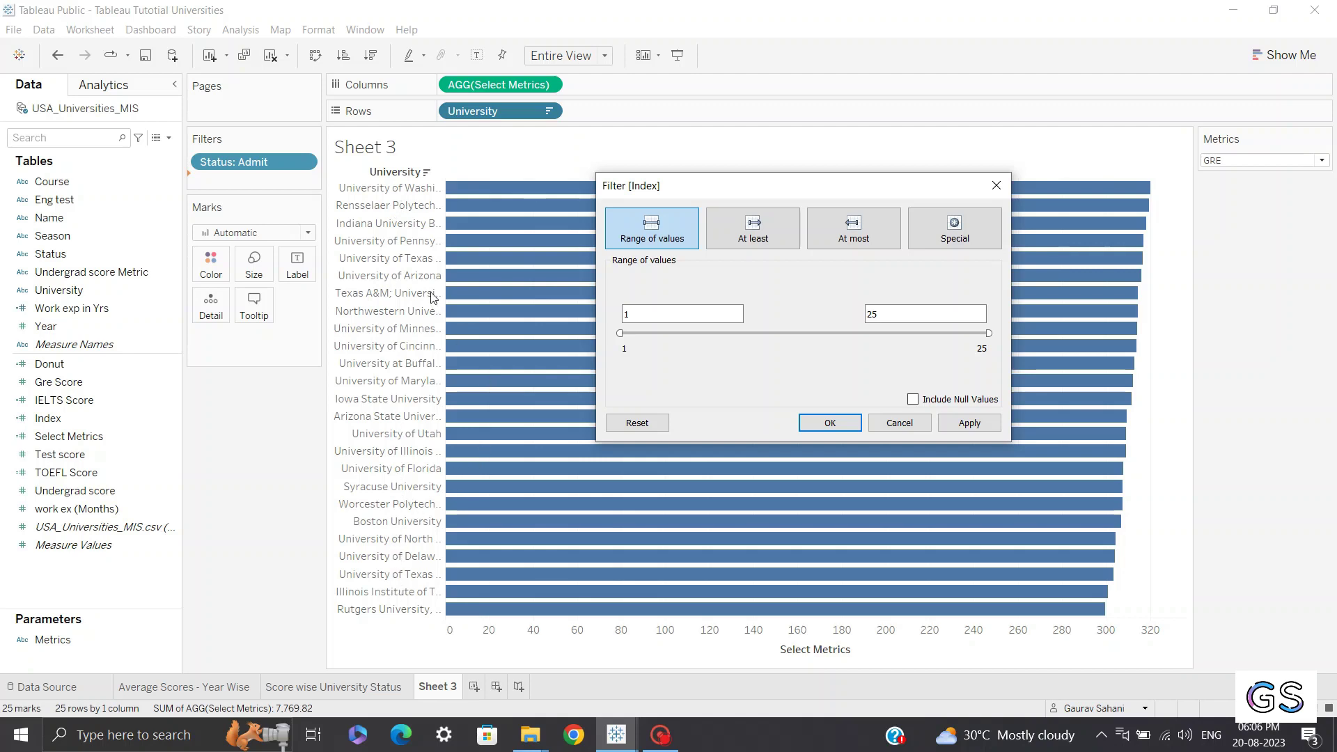
pyautogui.click(897, 314)
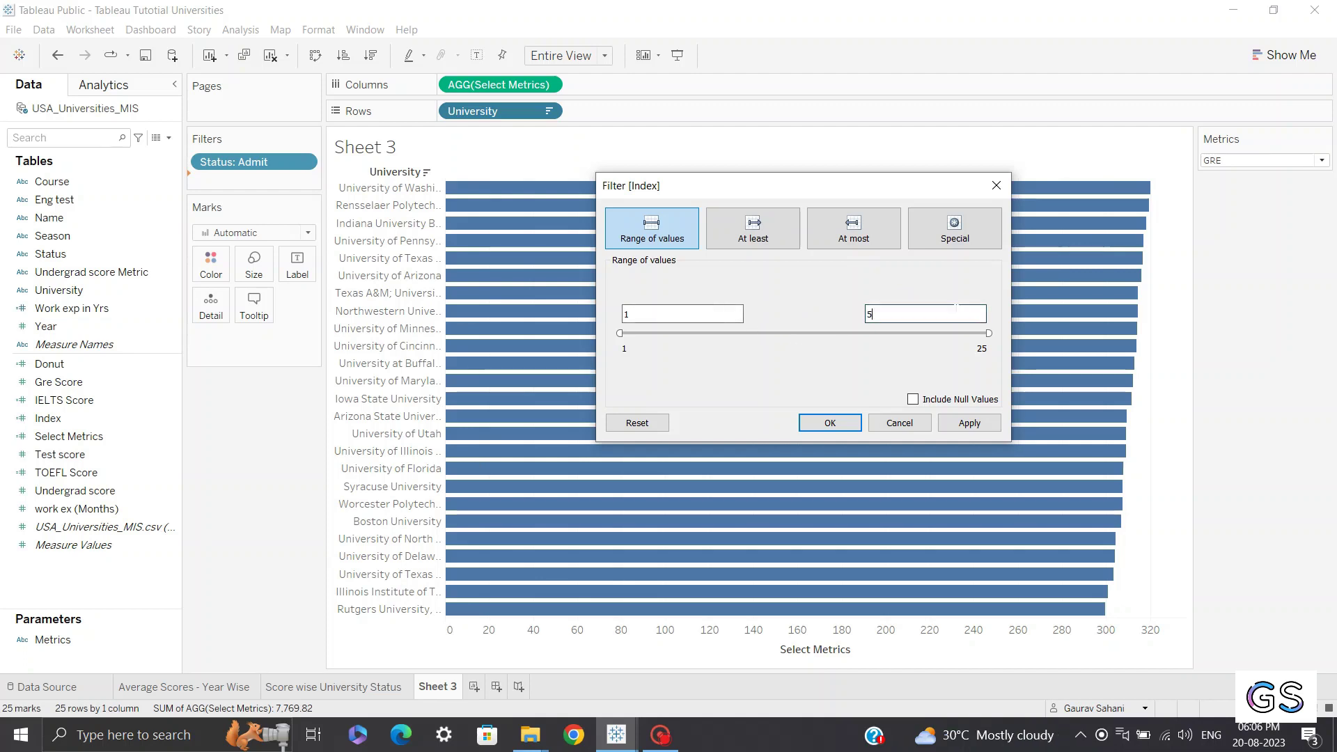
pyautogui.click(969, 423)
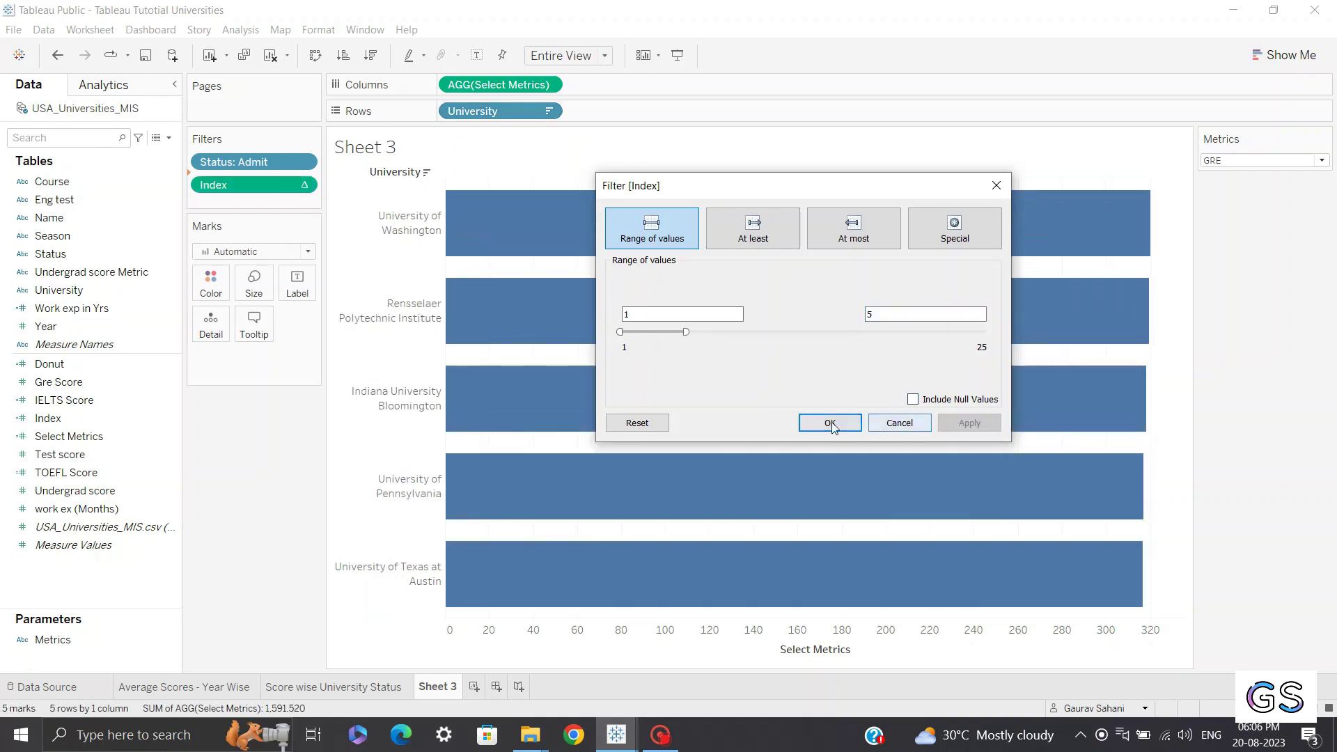
pyautogui.click(830, 424)
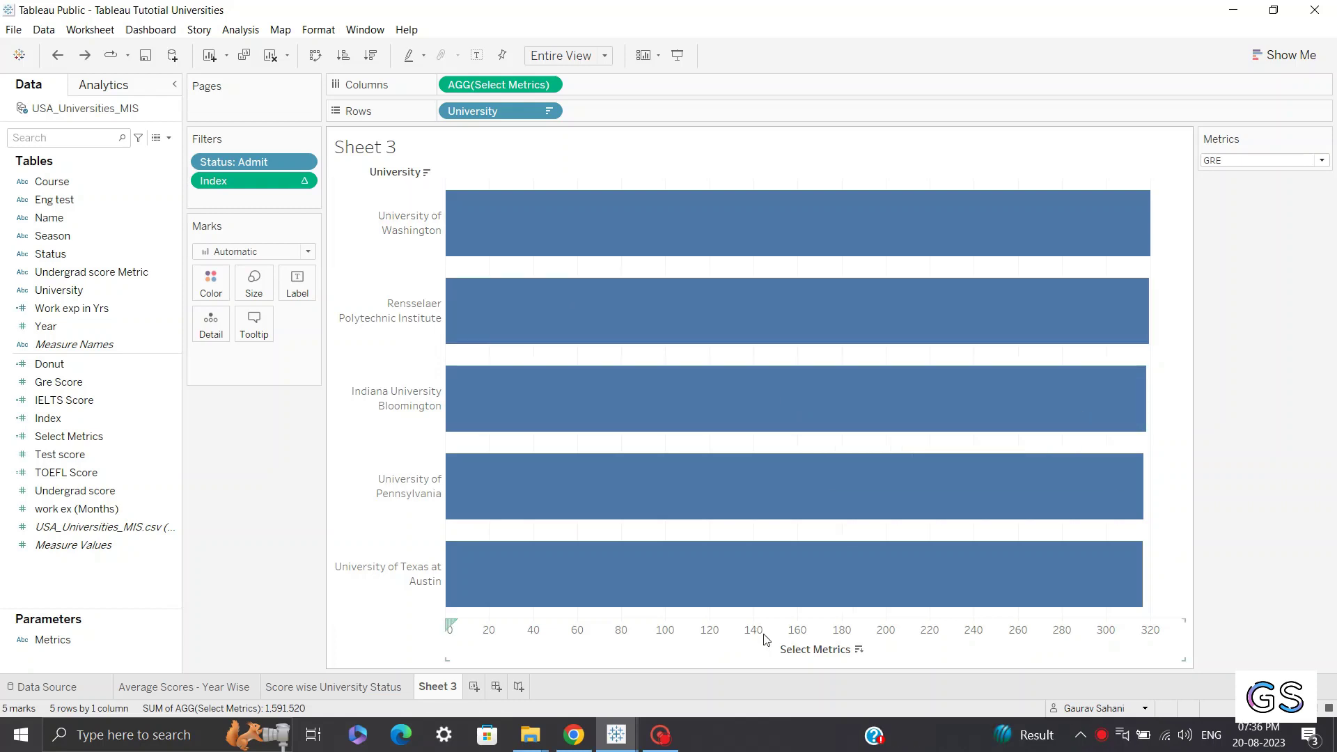
# Edit the Select Metrics axis so its automatic range does not include zero.
pyautogui.rightClick(765, 639)
pyautogui.click(829, 524)
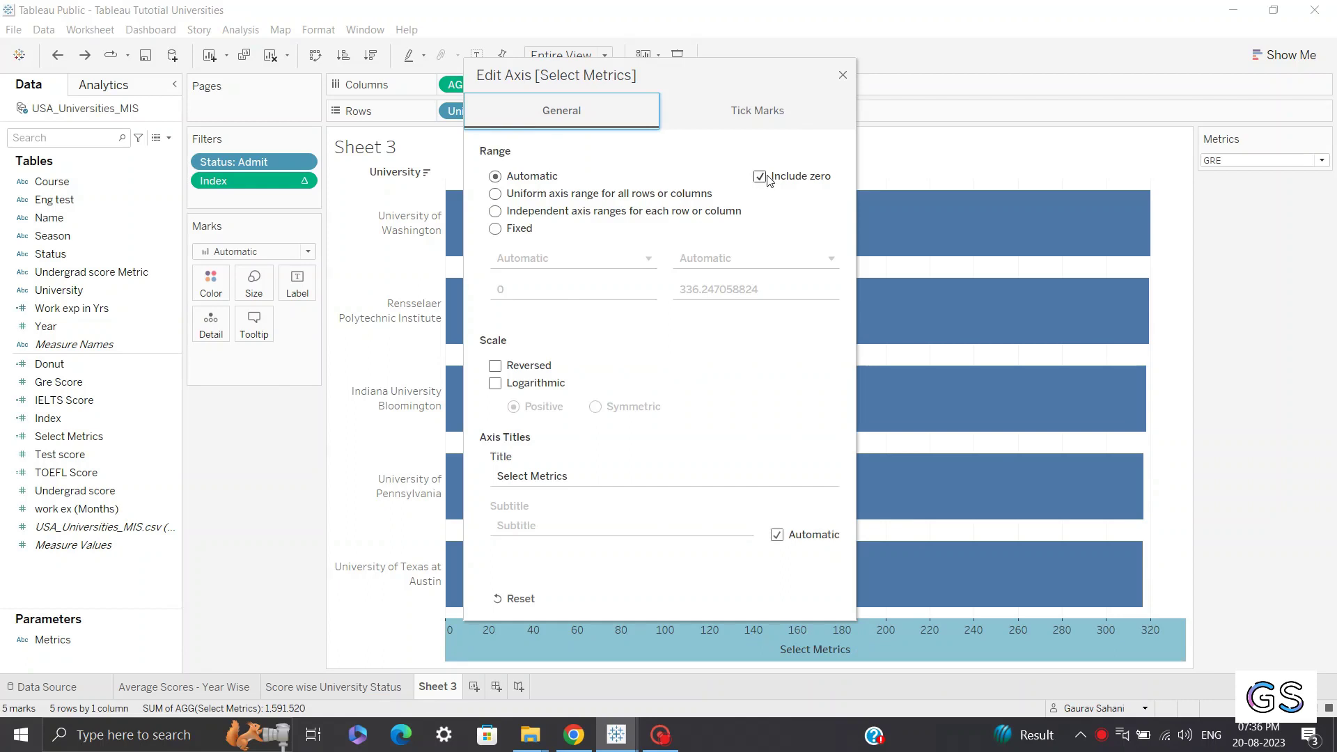
pyautogui.click(769, 178)
pyautogui.click(843, 75)
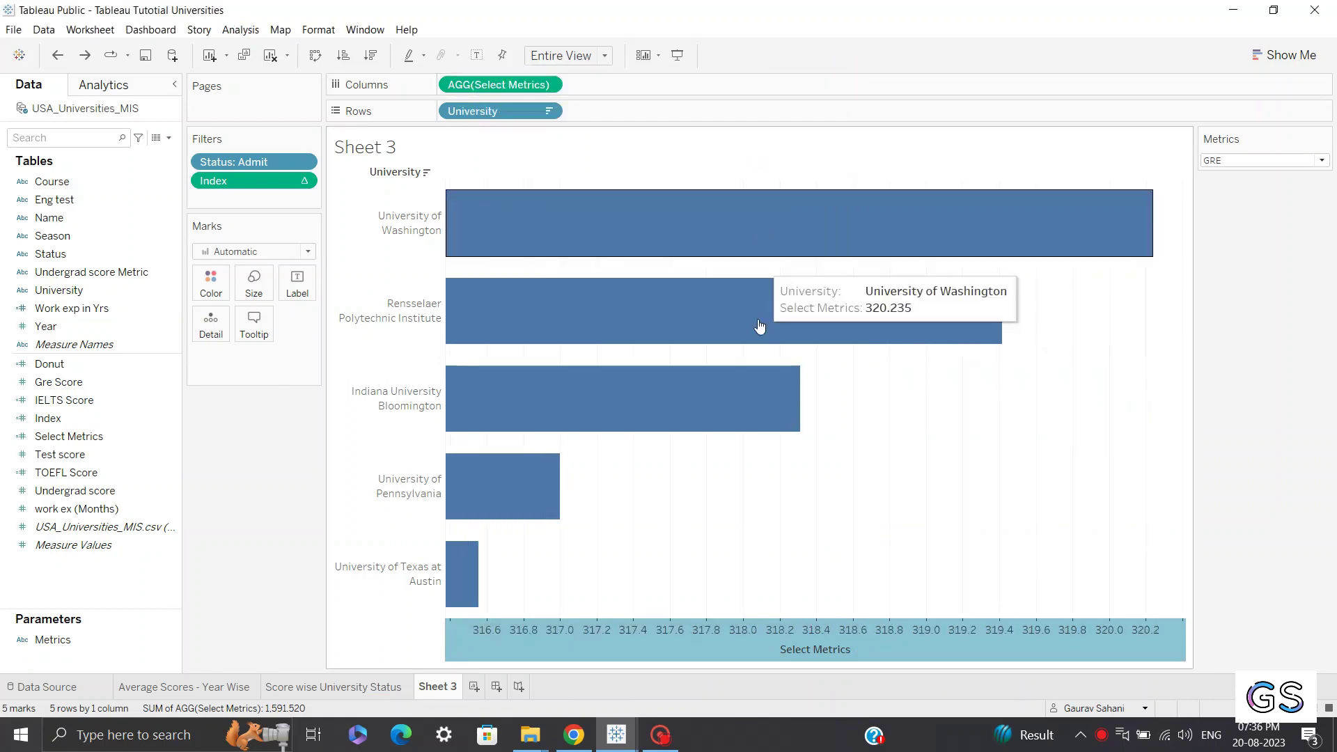
pyautogui.click(734, 463)
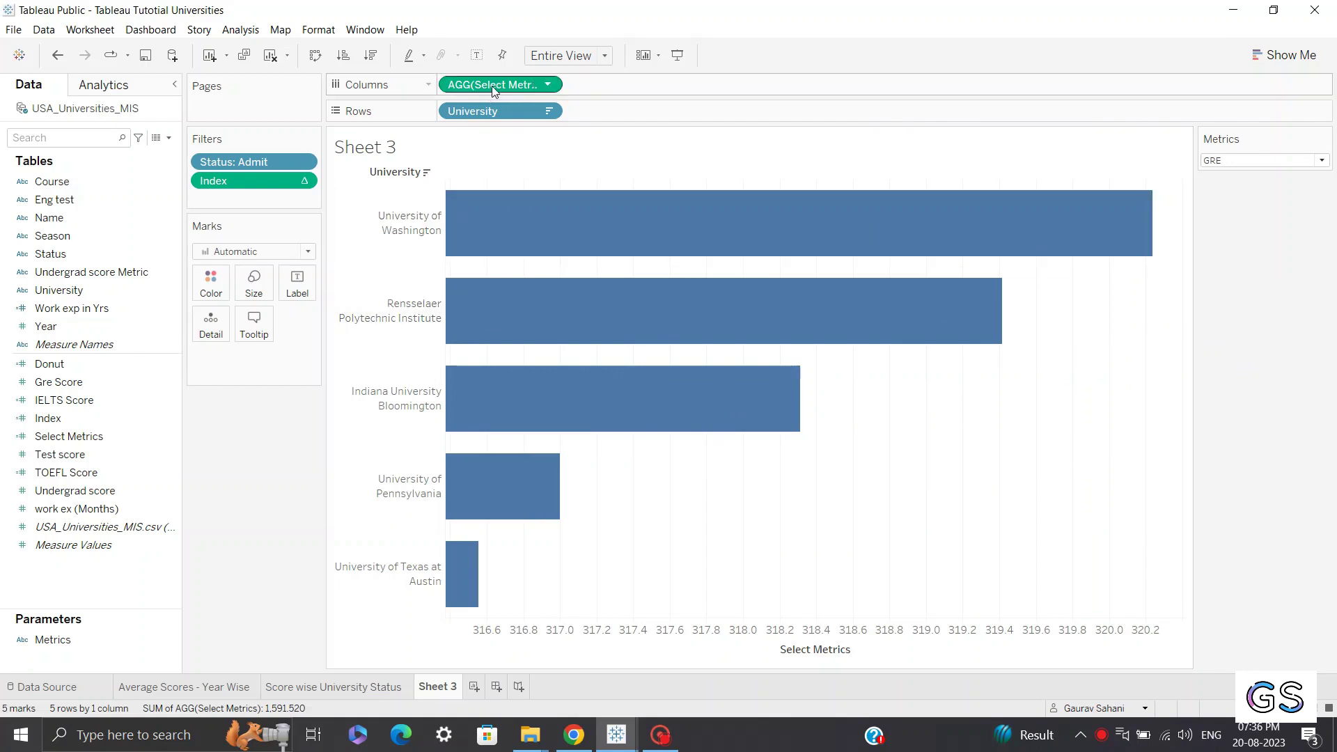
# Label the bars with Select Metrics and format the label numbers as Number (Custom) with 1 decimal place.
pyautogui.moveTo(113, 436); pyautogui.dragTo(296, 286)
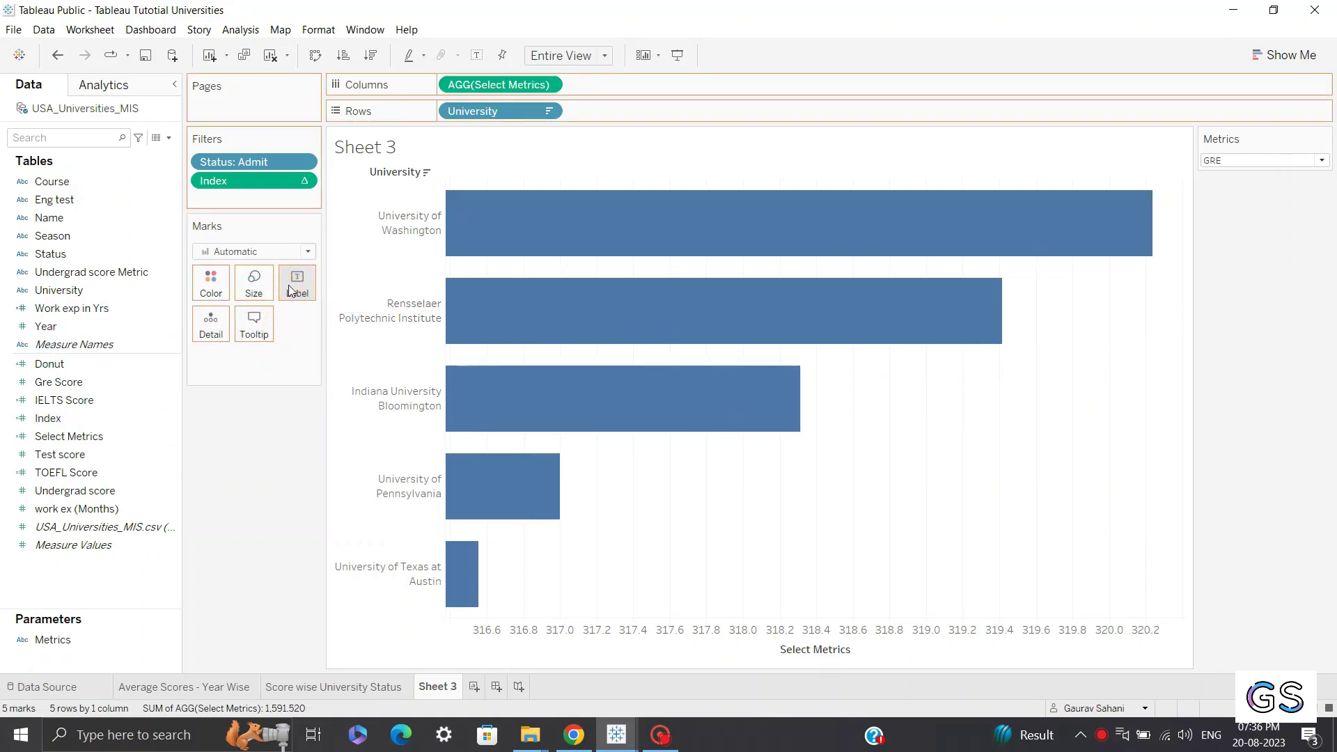
pyautogui.rightClick(296, 356)
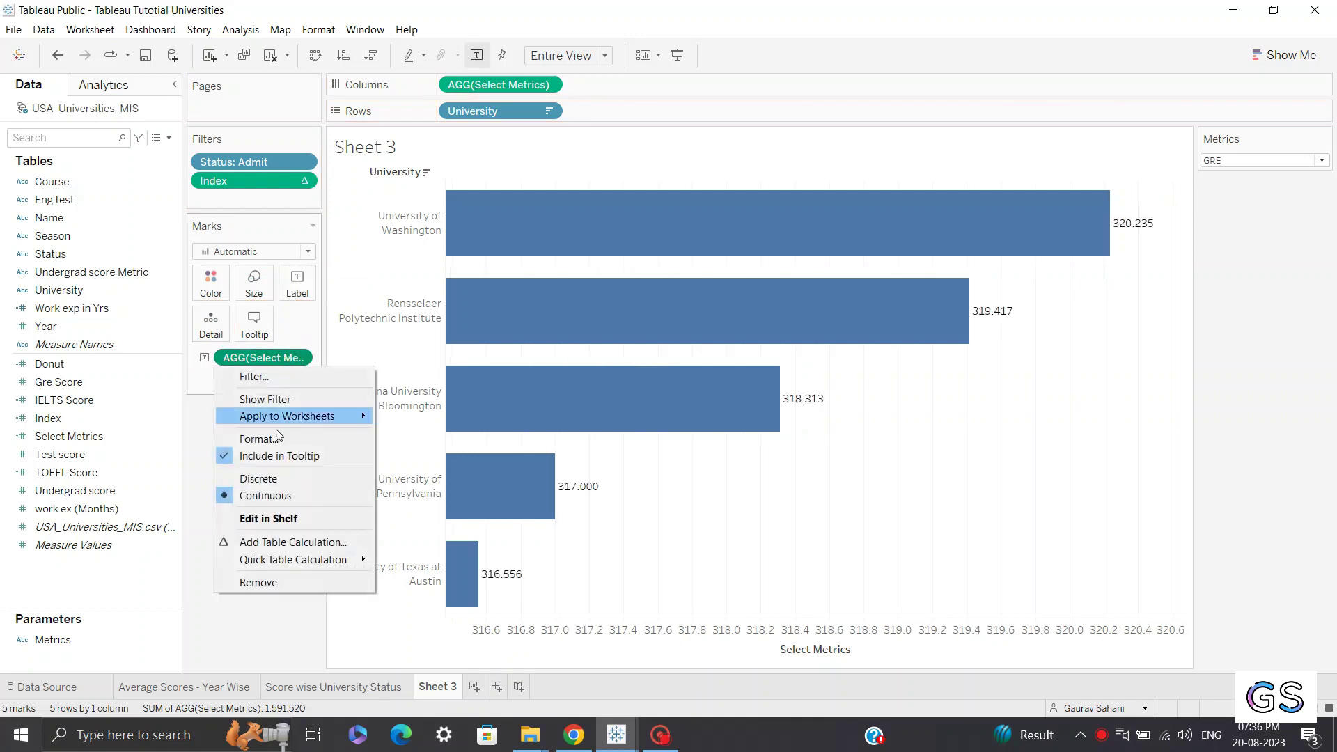
pyautogui.click(276, 436)
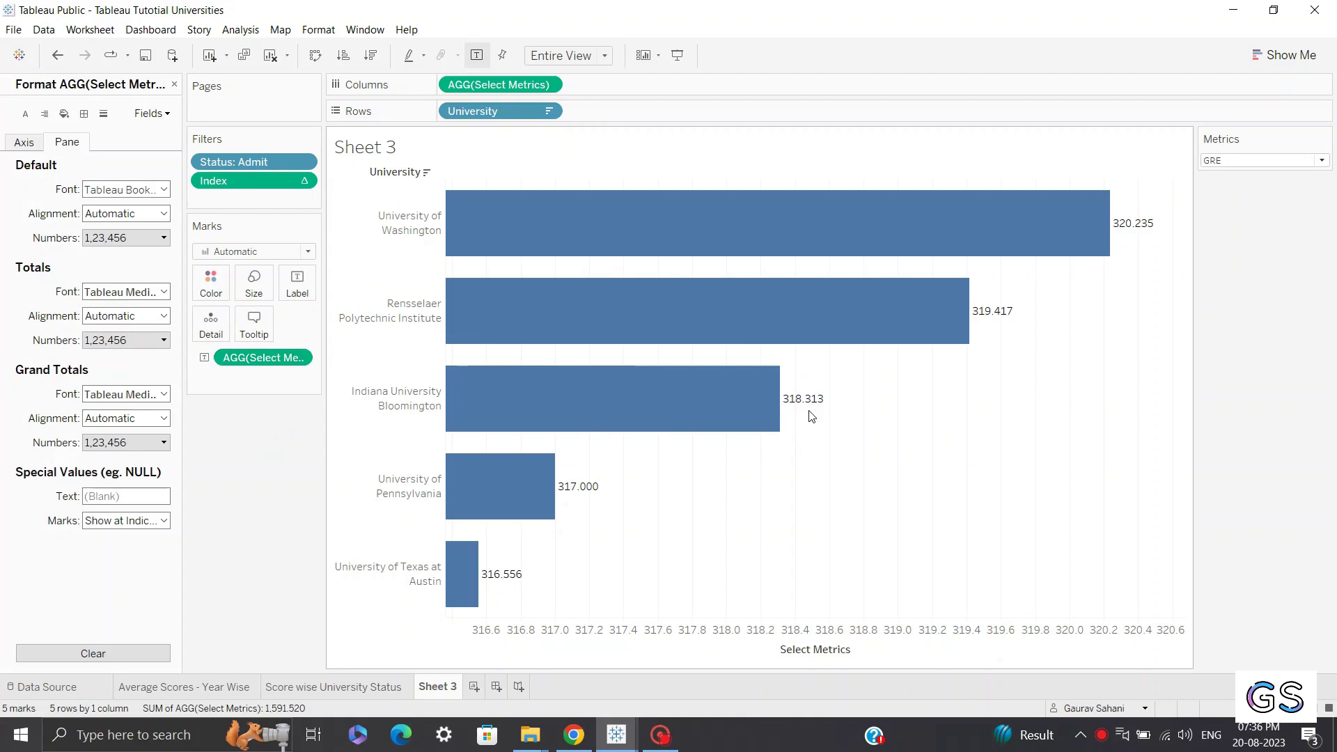
pyautogui.click(137, 241)
pyautogui.click(129, 284)
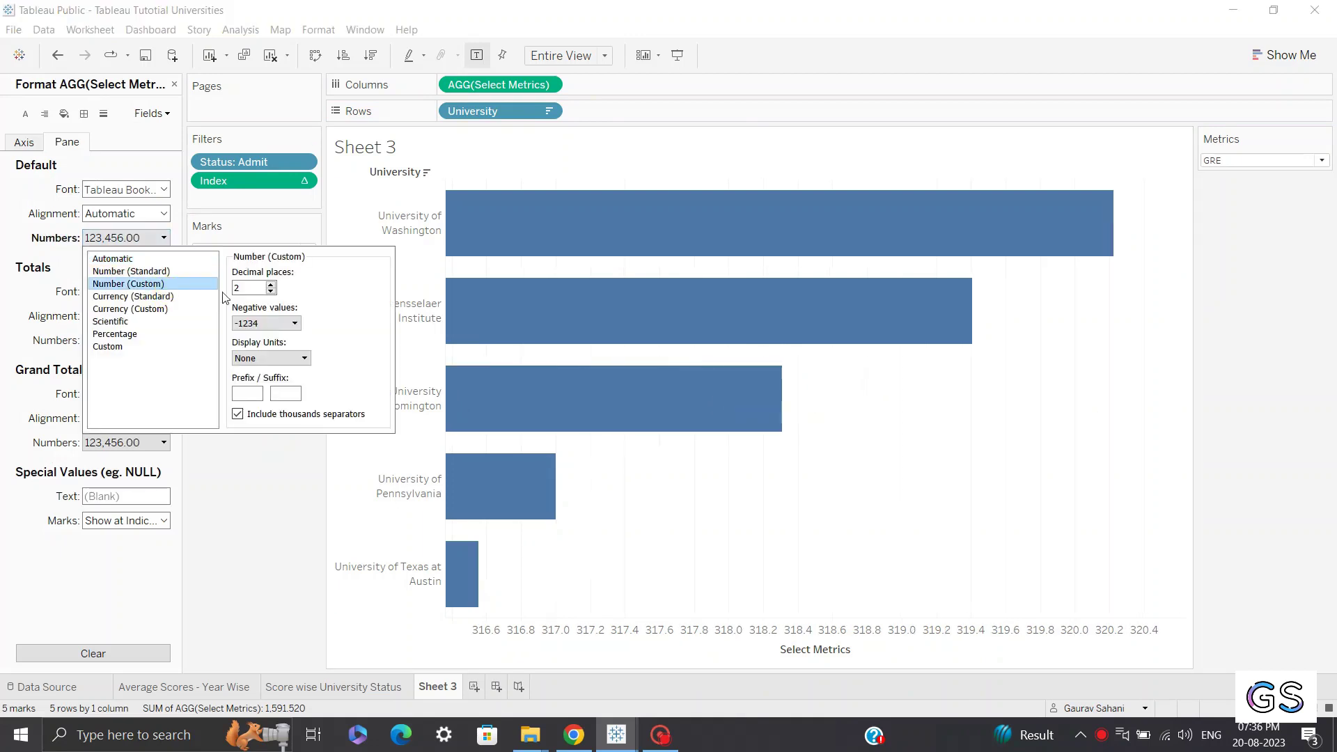
pyautogui.click(268, 287)
pyautogui.click(271, 292)
pyautogui.click(278, 514)
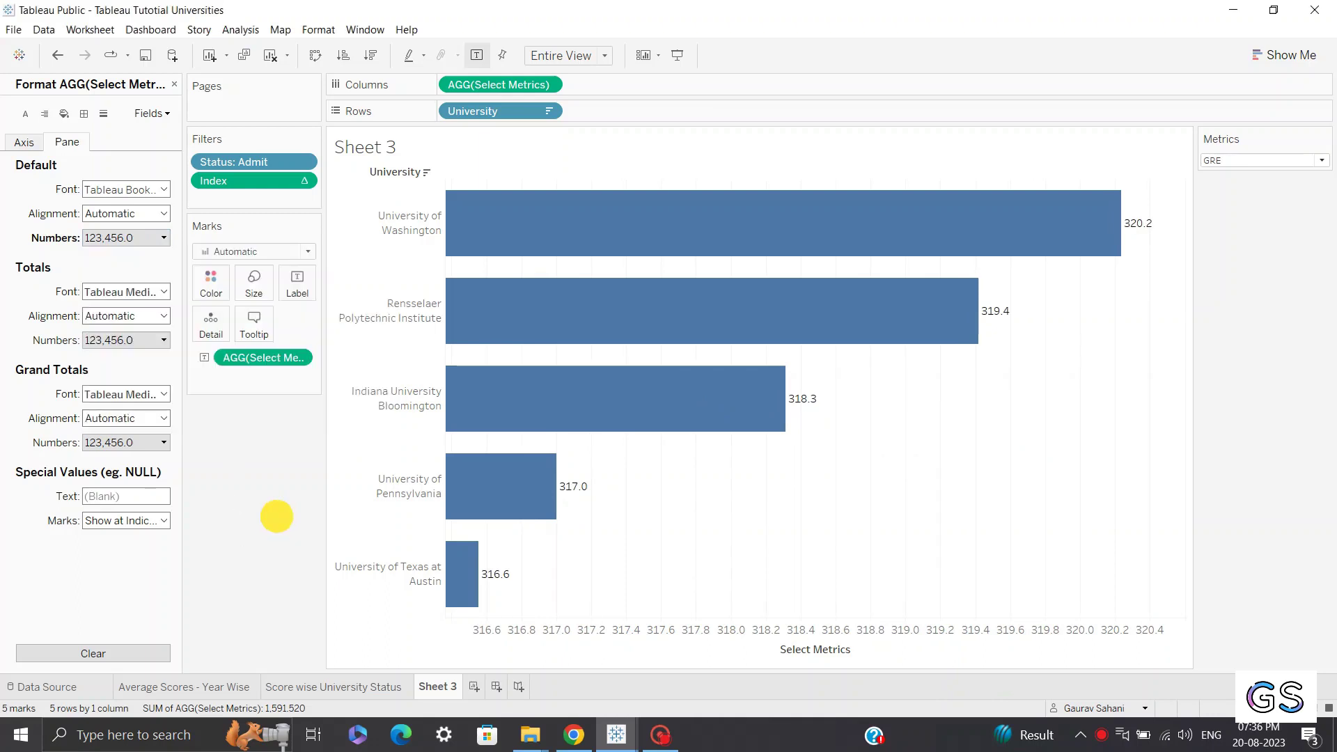
# Set the column grid lines of the university bar chart to None.
pyautogui.rightClick(766, 489)
pyautogui.click(806, 555)
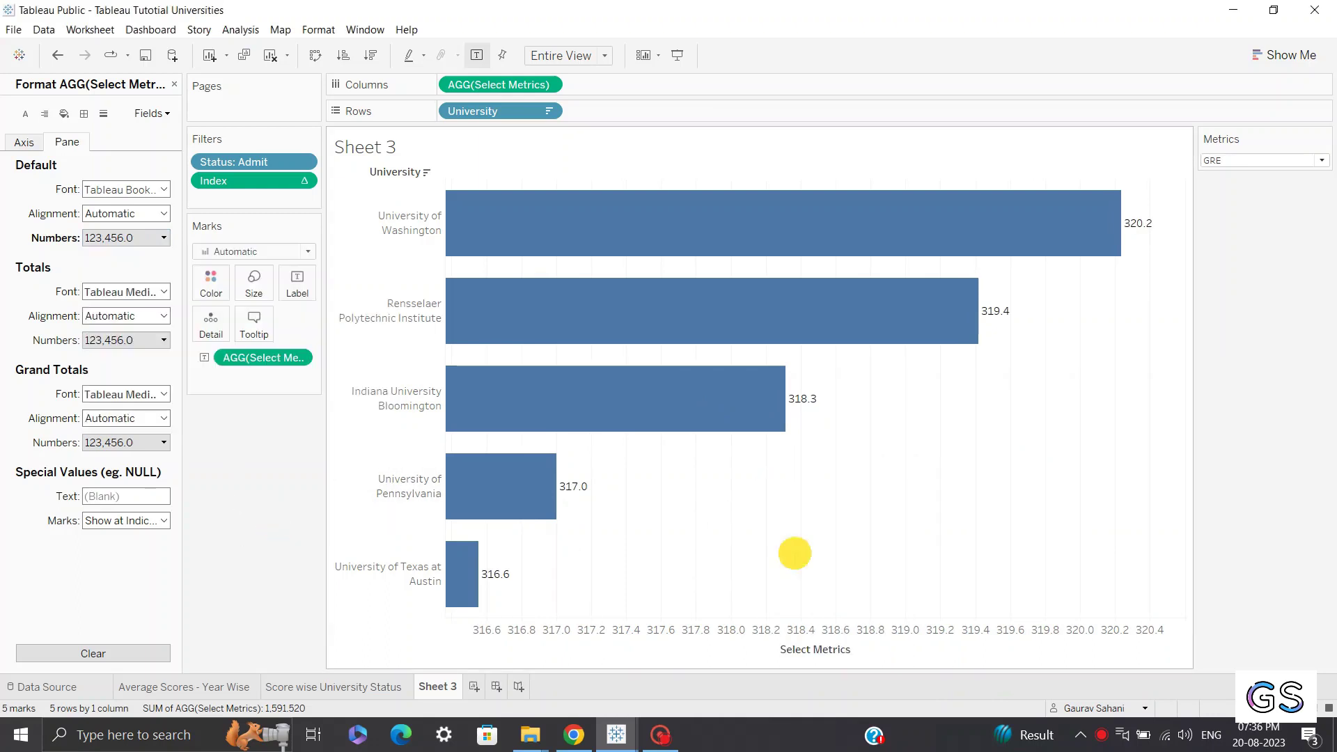
pyautogui.click(102, 117)
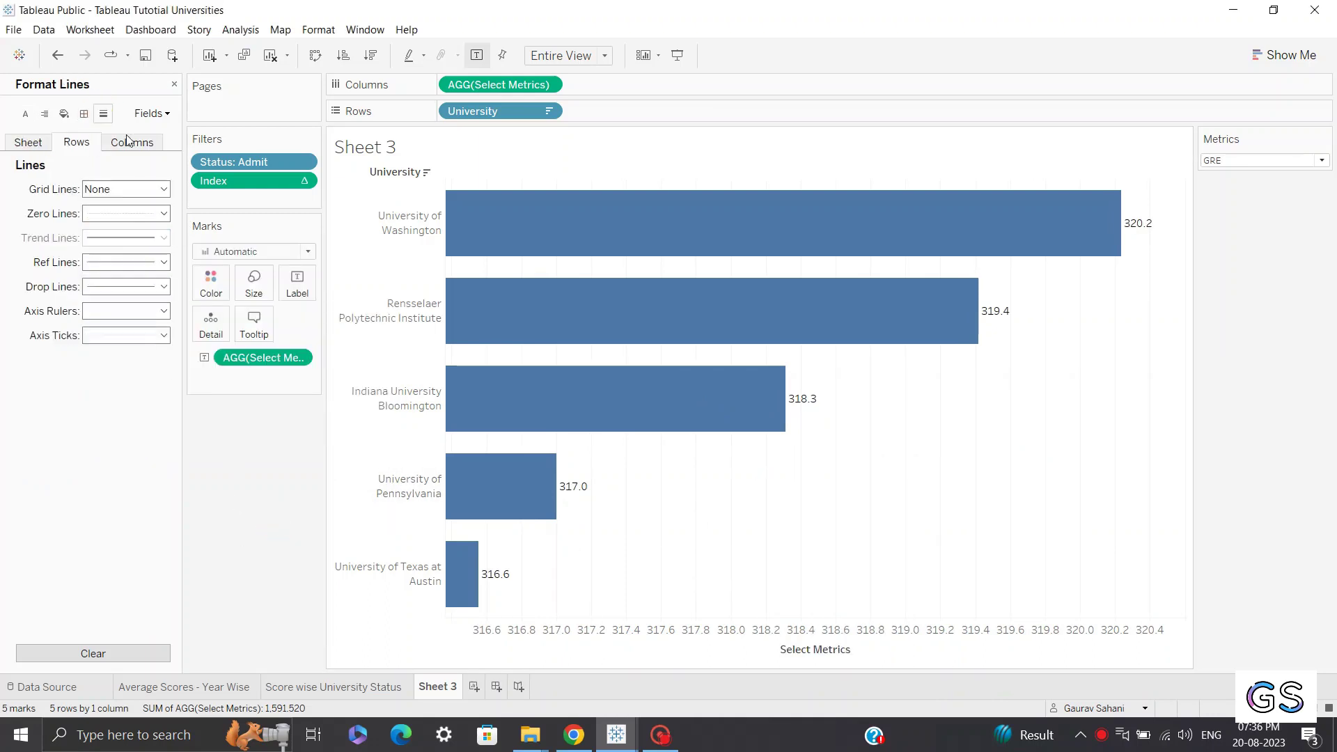
pyautogui.click(132, 144)
pyautogui.click(122, 189)
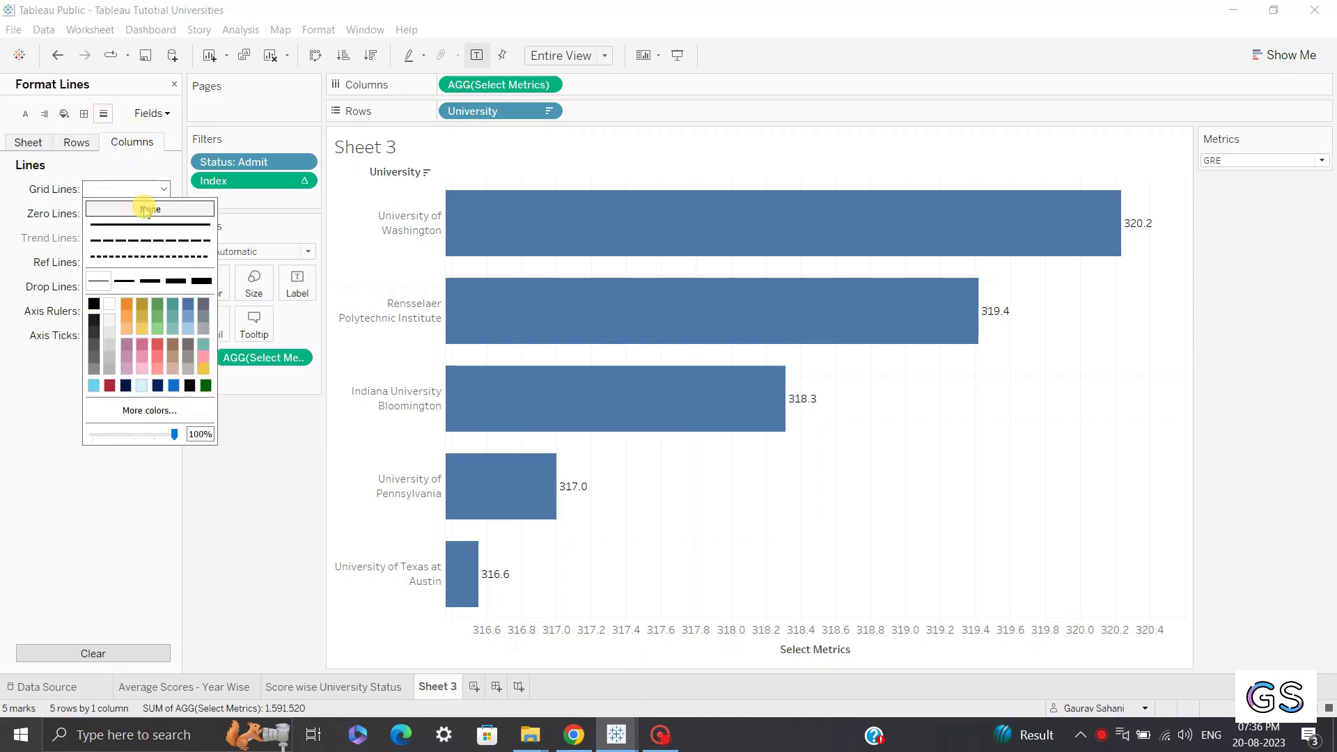
pyautogui.click(224, 514)
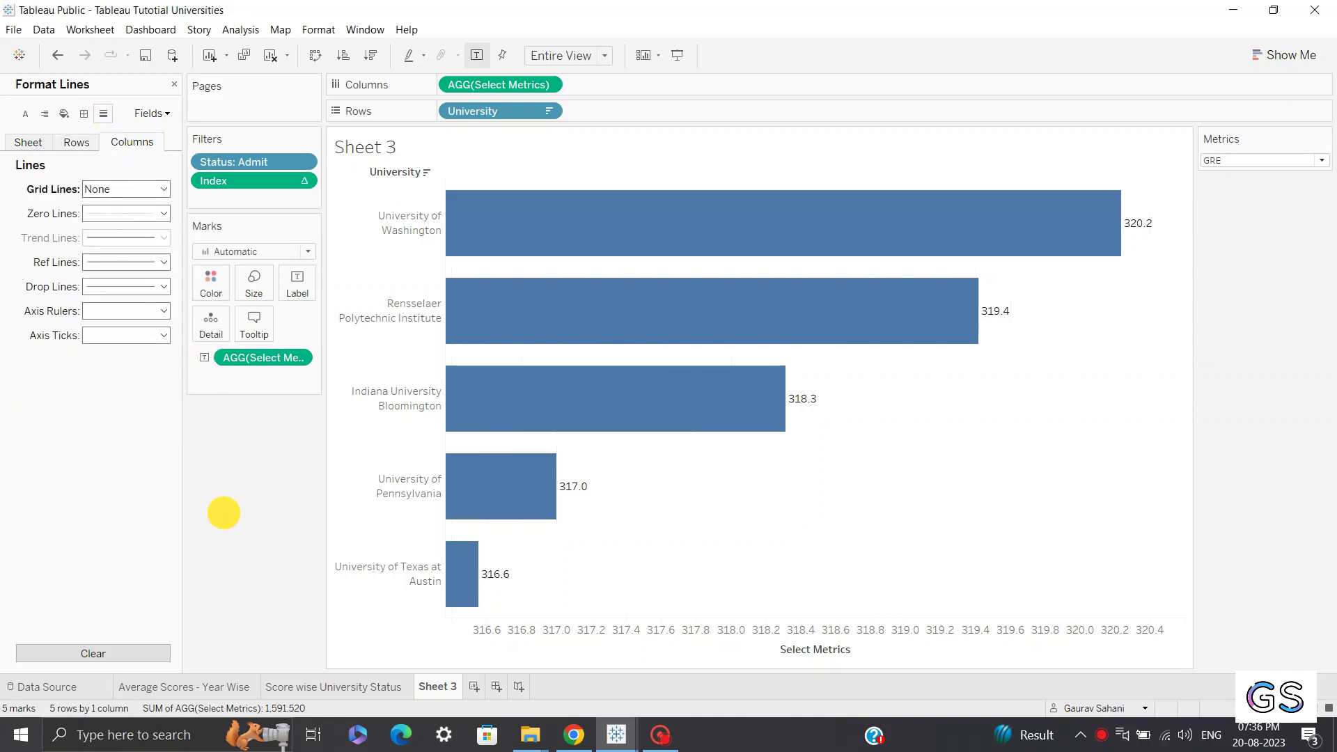
# Clear the Select Metrics axis title and hide the University field label for rows in the bar chart.
pyautogui.click(174, 84)
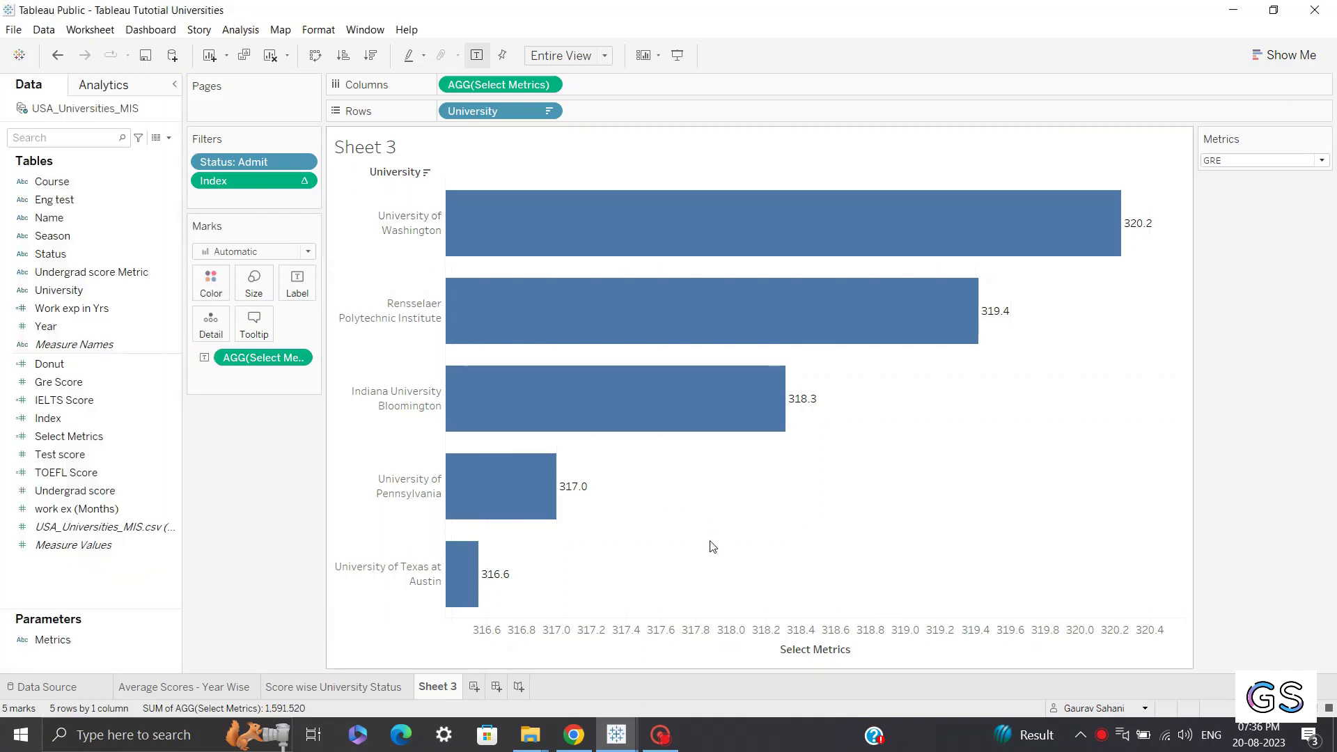
pyautogui.doubleClick(805, 649)
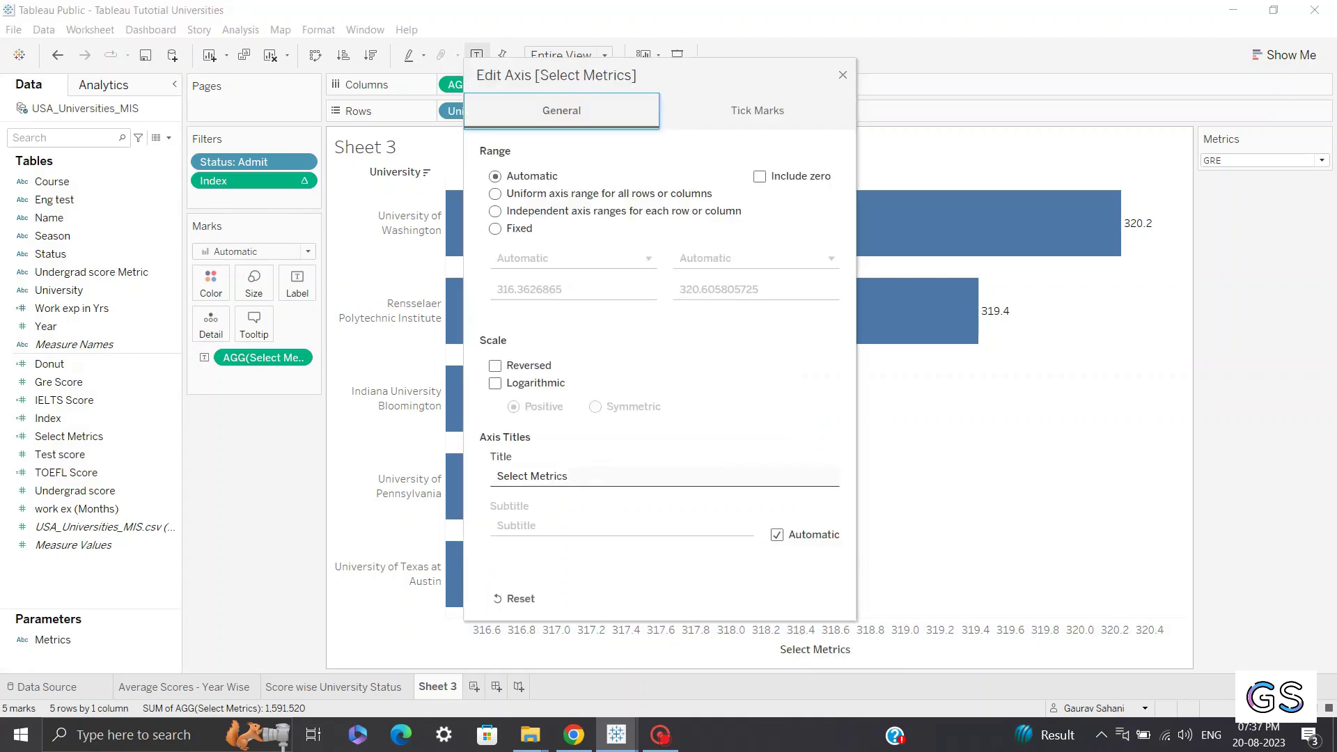
pyautogui.click(576, 472)
pyautogui.press('BackSpace')
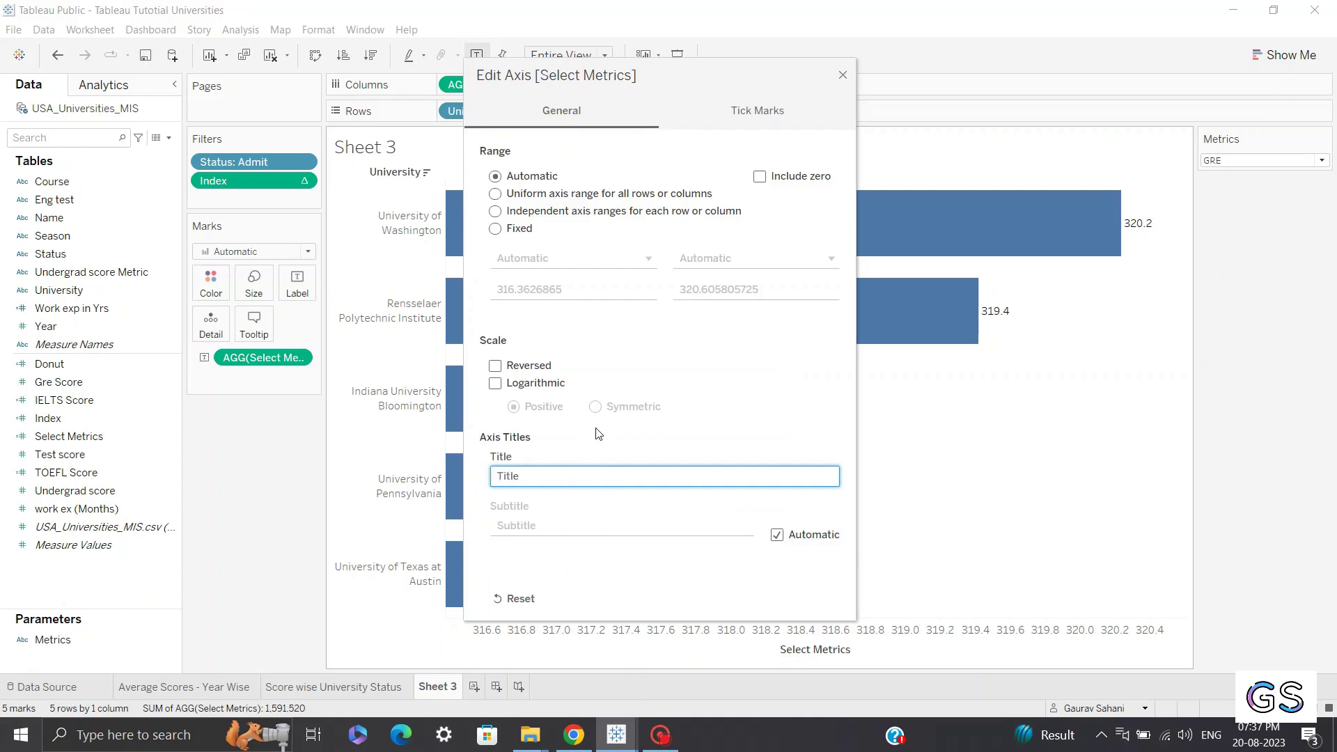
pyautogui.click(845, 71)
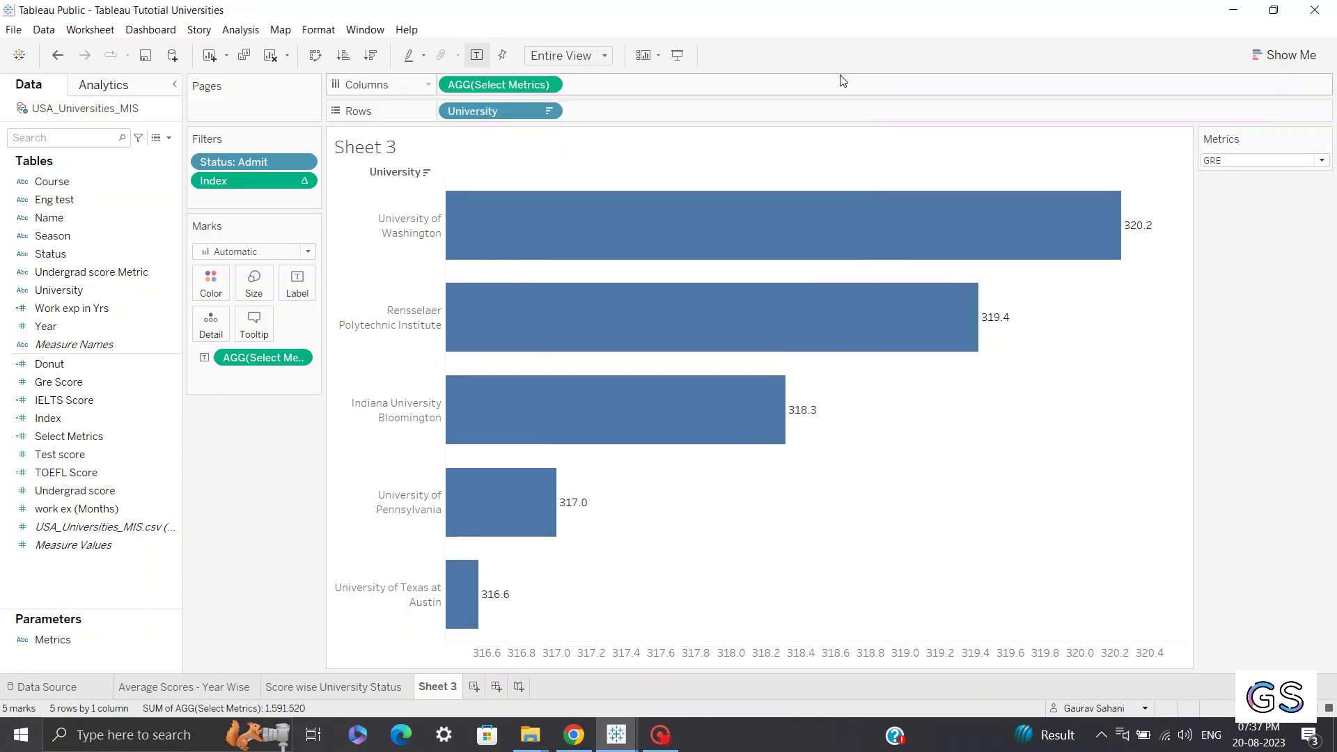
pyautogui.rightClick(396, 174)
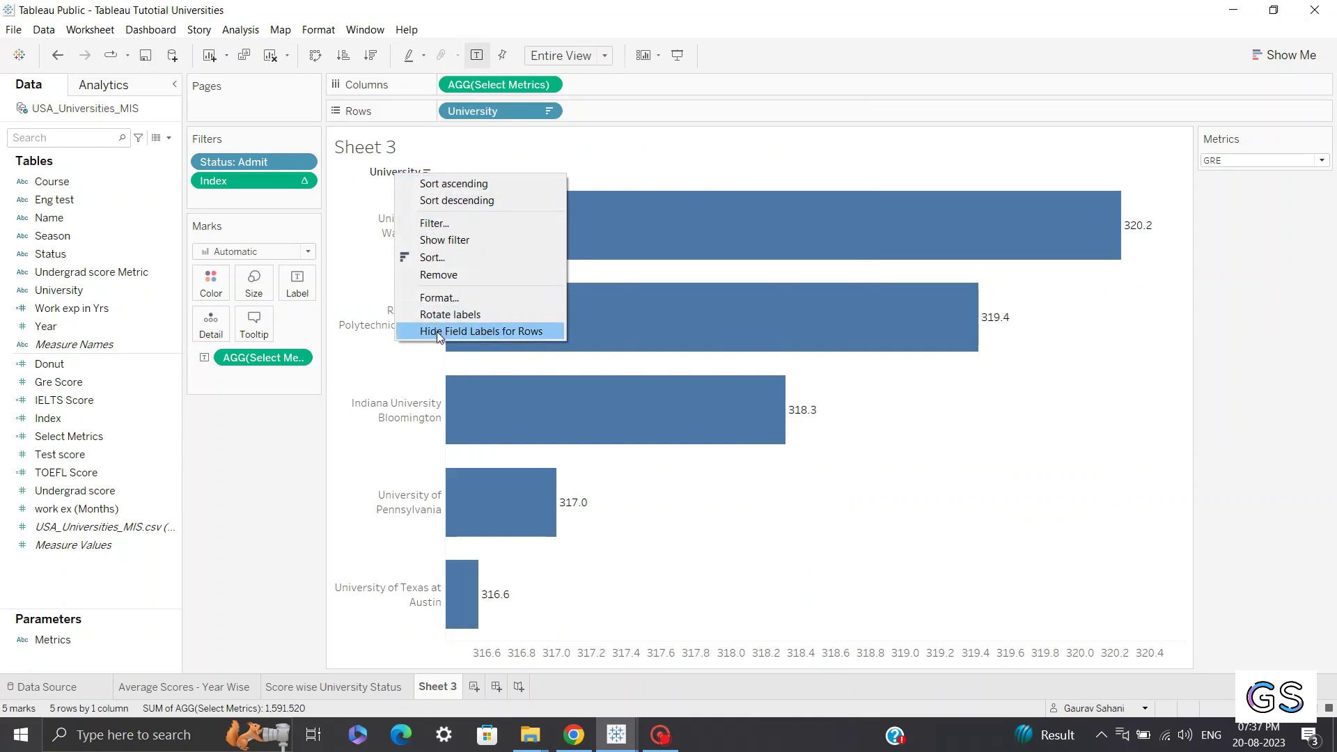
pyautogui.click(437, 331)
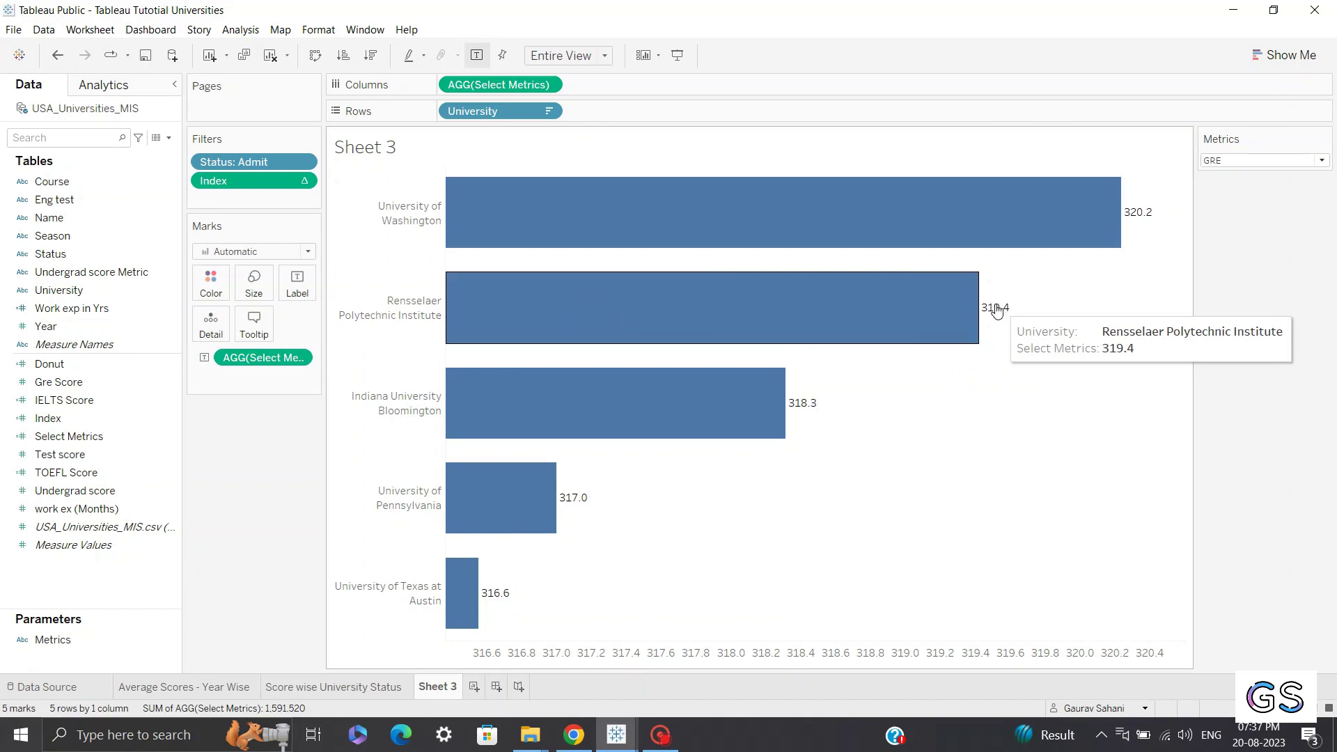
# Reduce the bar thickness to the middle of the size range and color the bars dark navy.
pyautogui.moveTo(687, 240)
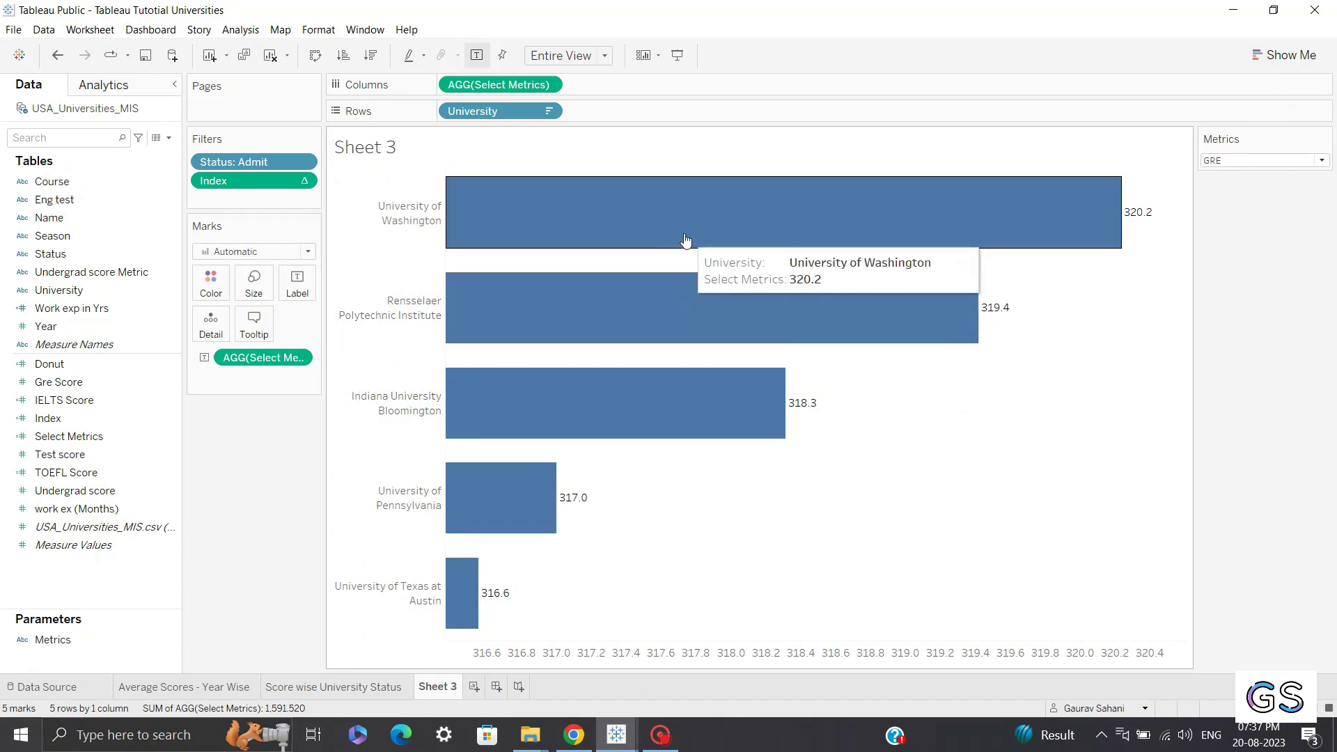
pyautogui.click(260, 287)
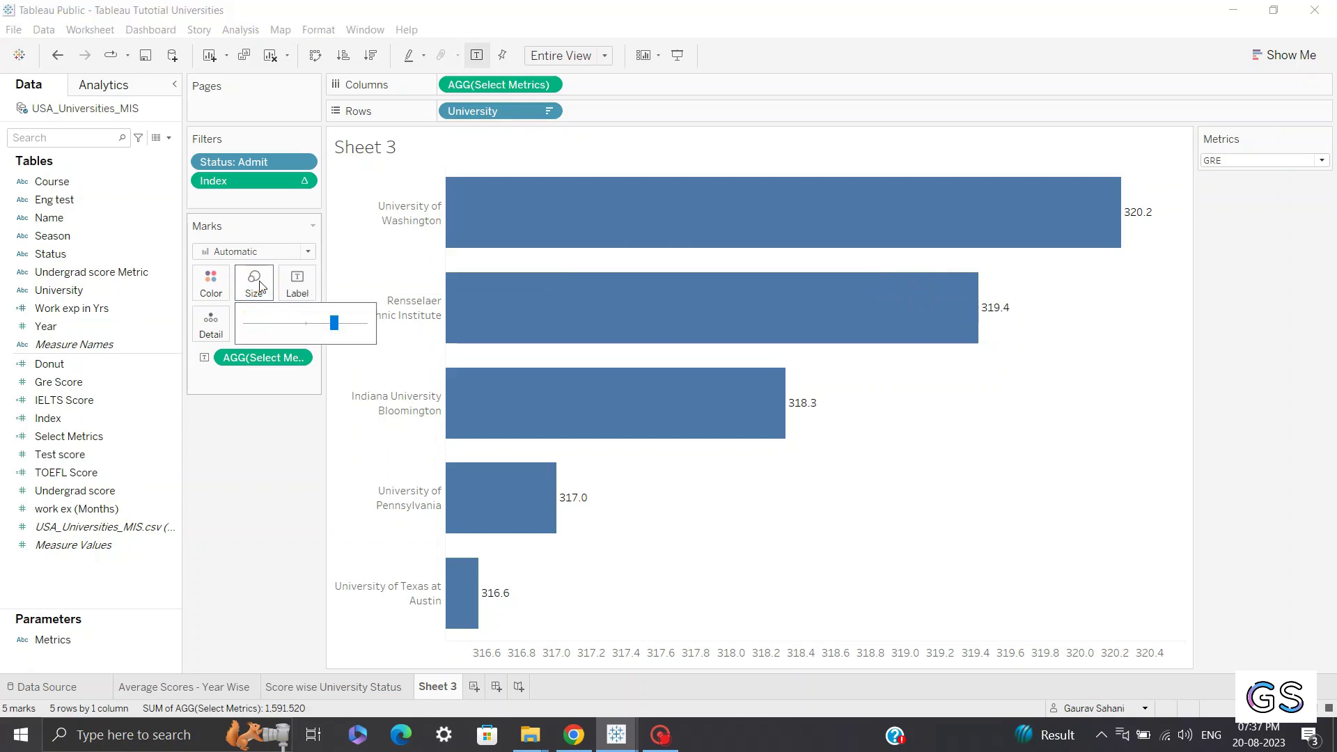
pyautogui.click(307, 324)
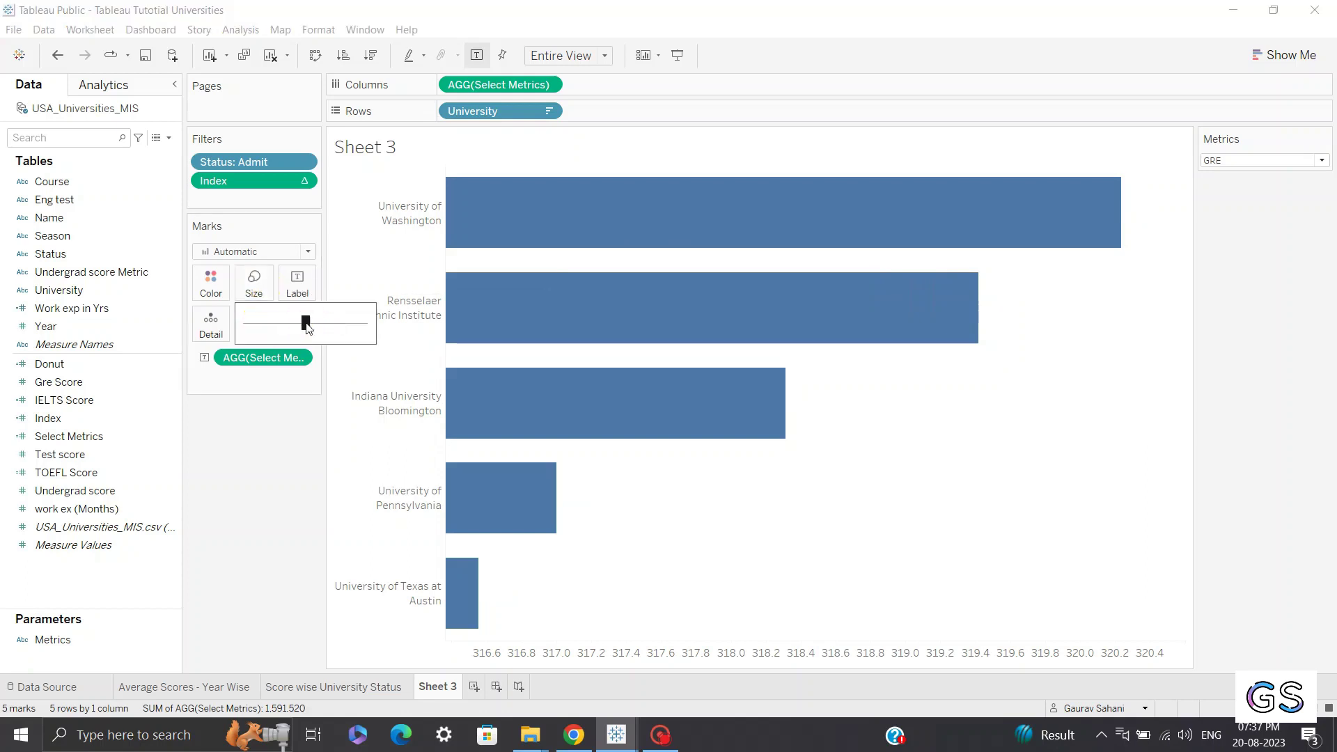
pyautogui.click(263, 474)
pyautogui.click(211, 282)
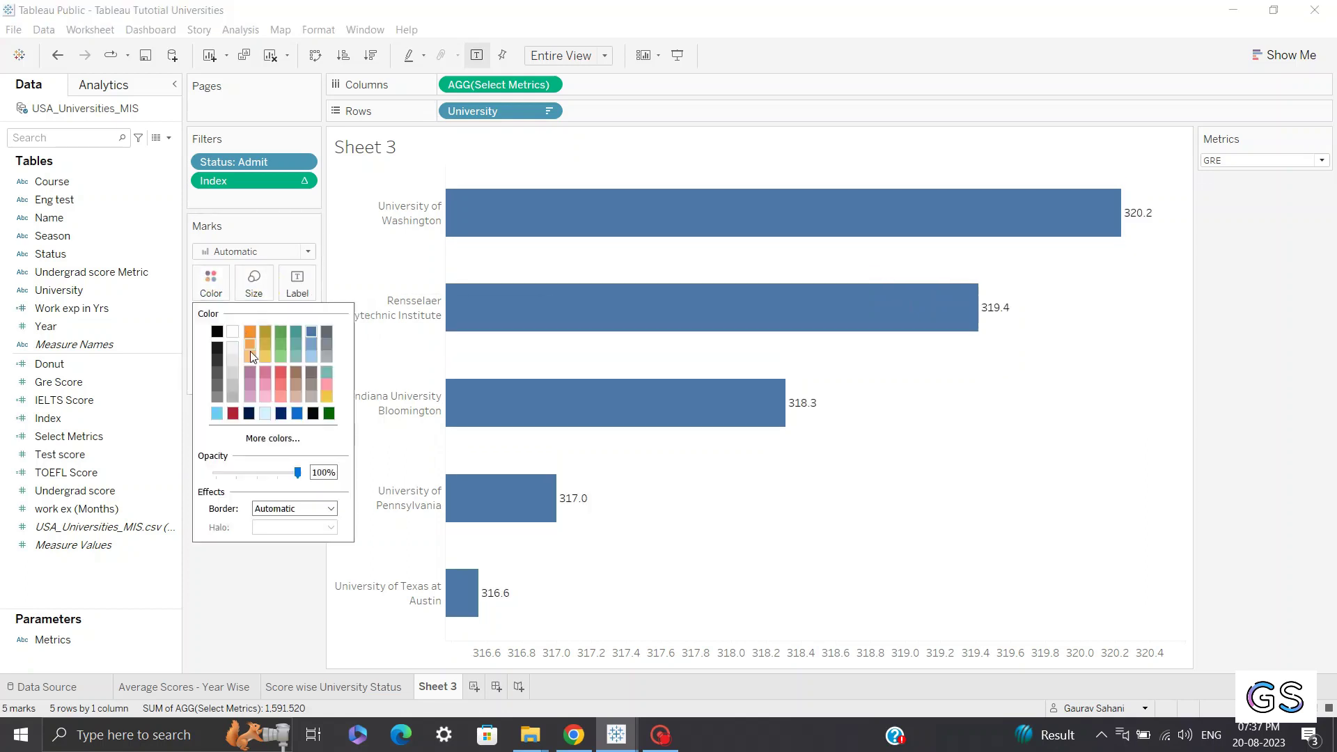
pyautogui.click(252, 413)
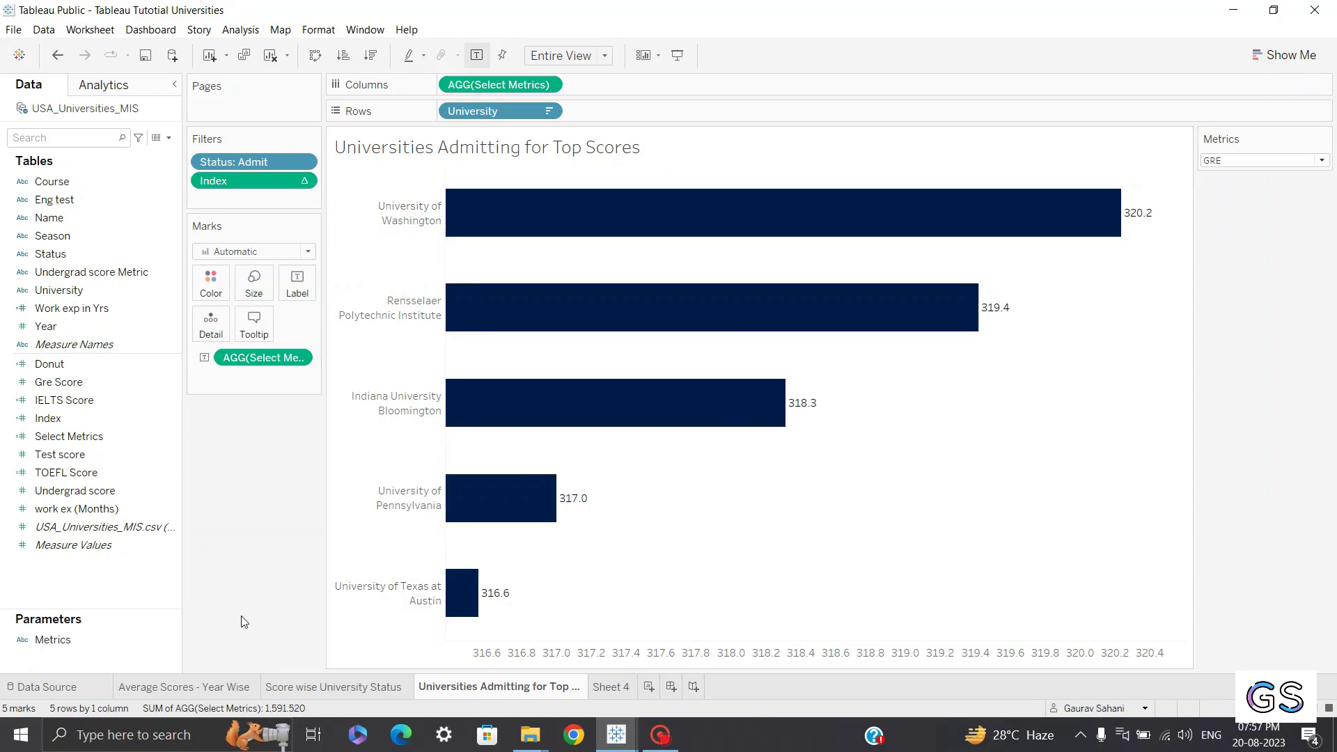
# Review the Average Scores - Year Wise, Score wise University Status and Universities Admitting for Top Scores sheets, and open the empty Sheet 4.
pyautogui.click(189, 693)
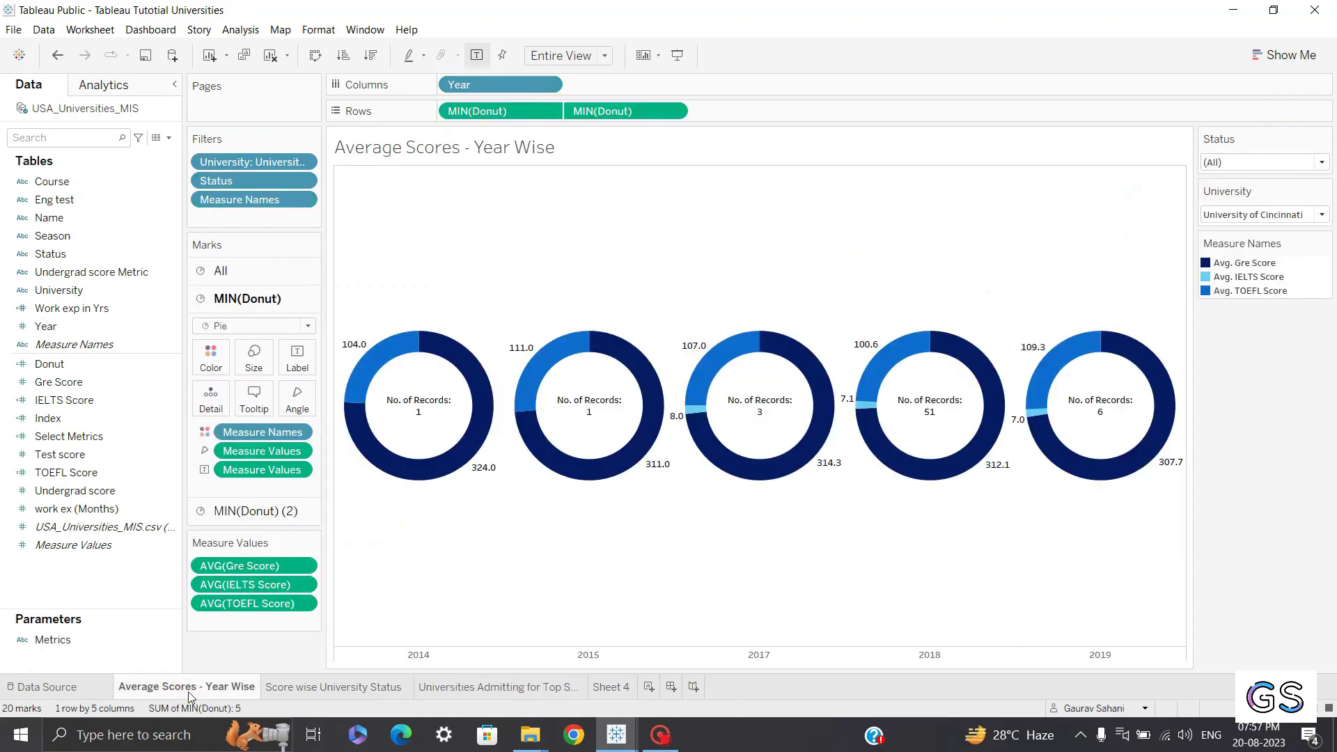
pyautogui.click(379, 687)
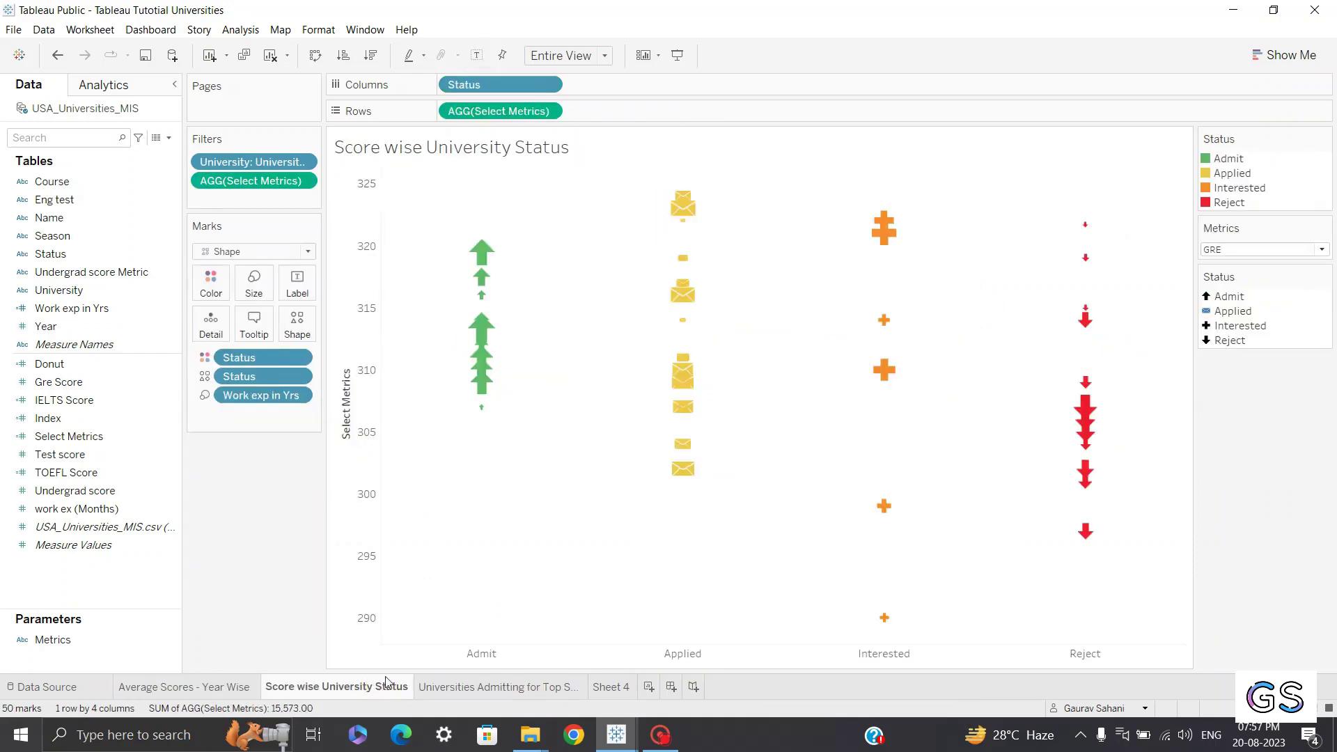
pyautogui.click(439, 689)
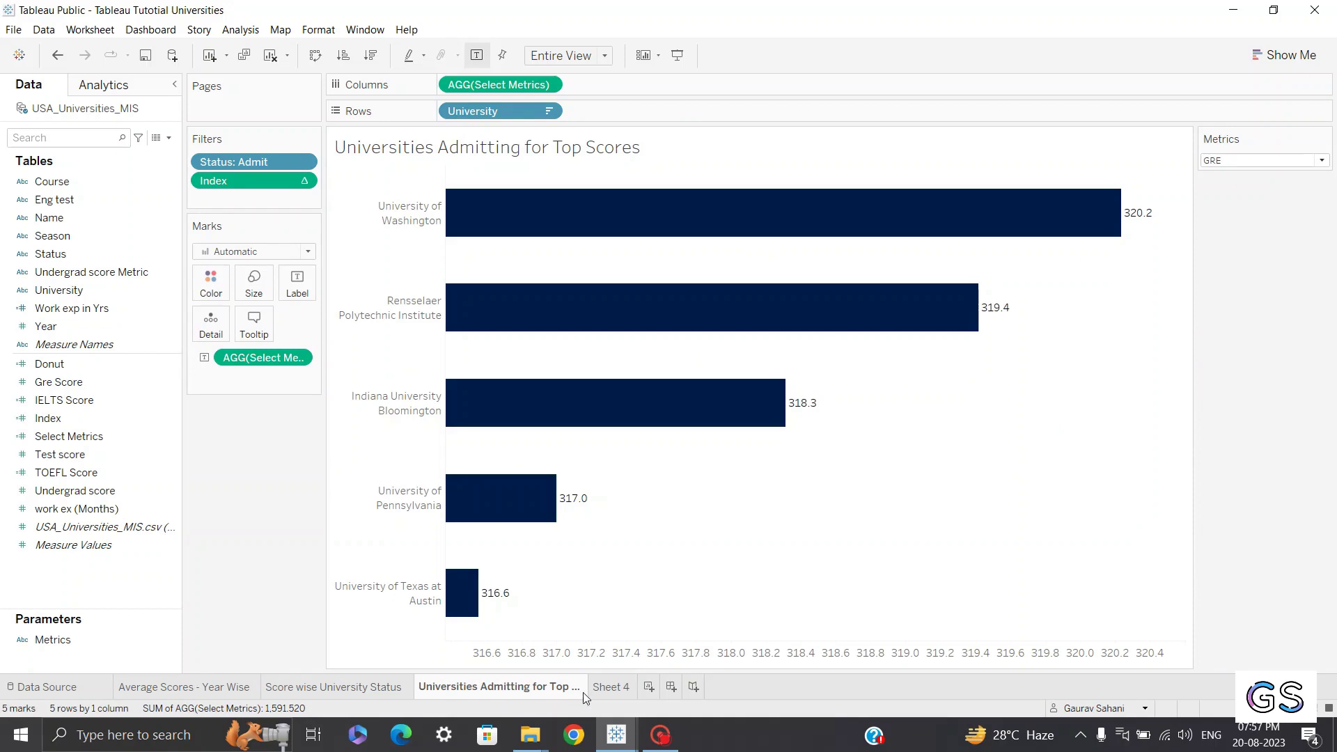
pyautogui.click(608, 687)
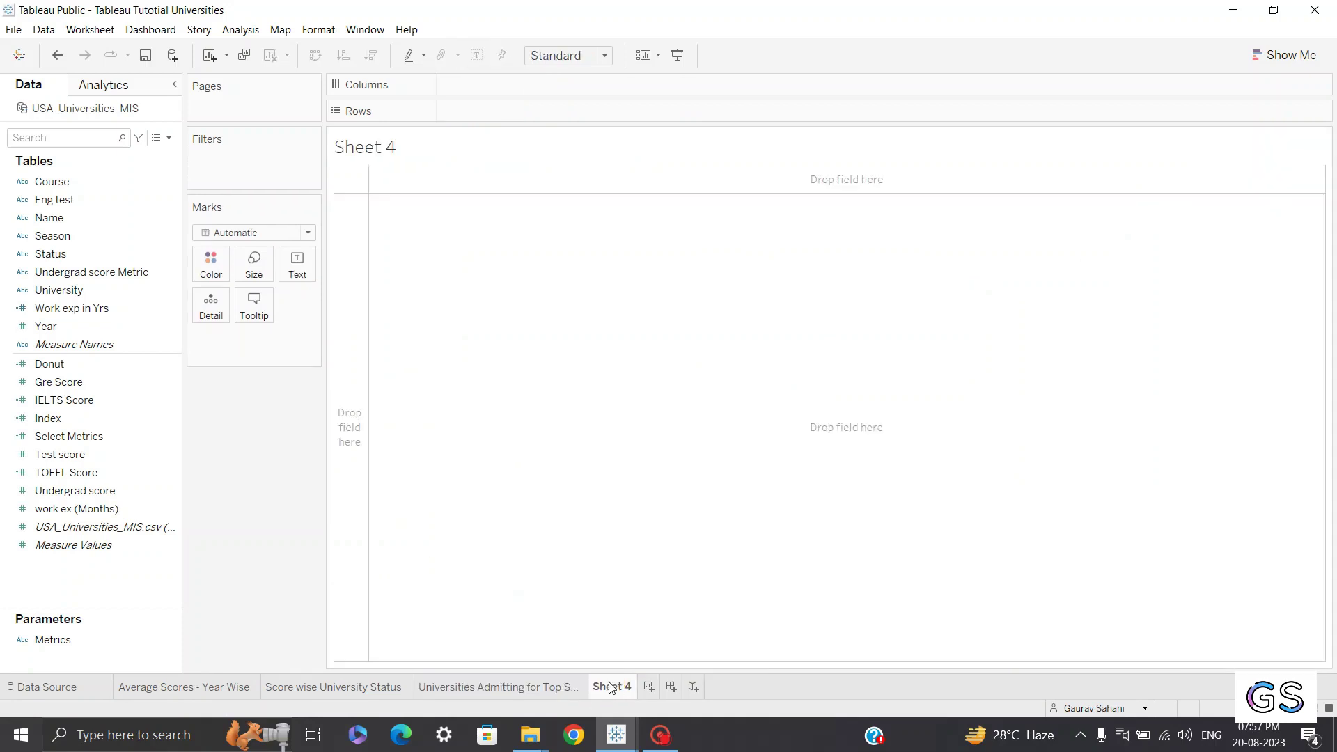
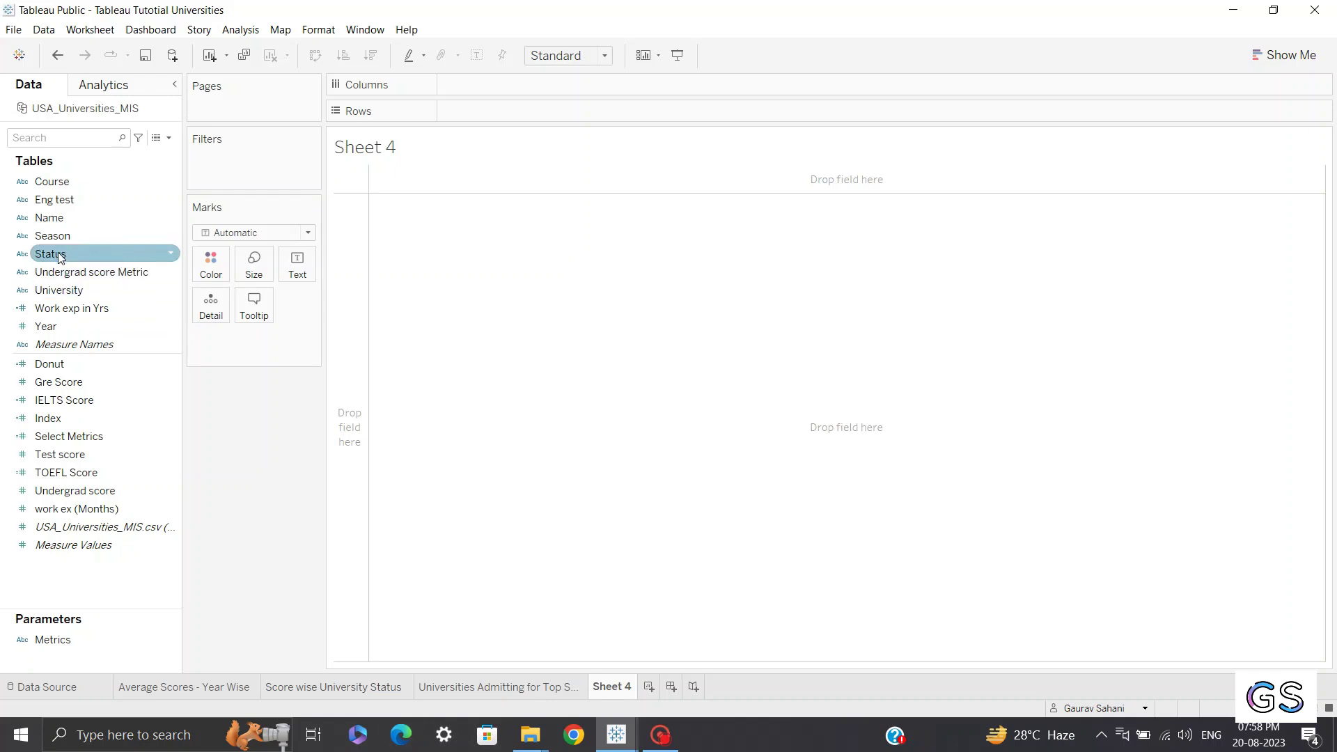
# Create a calculated field Percent Rejected with the formula SUM(IF [Status]="Reject" THEN 1 ELSE 0 END)/COUNT([Status]).
pyautogui.click(169, 139)
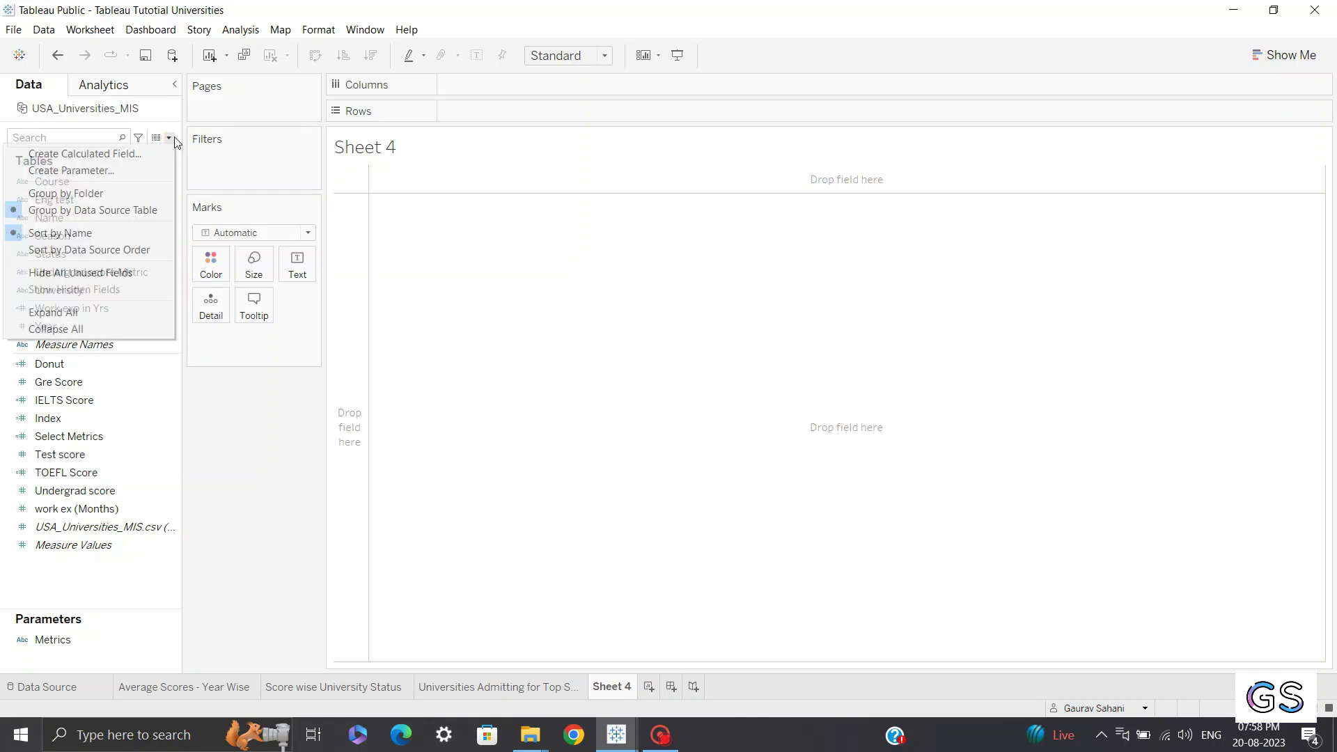
pyautogui.click(142, 150)
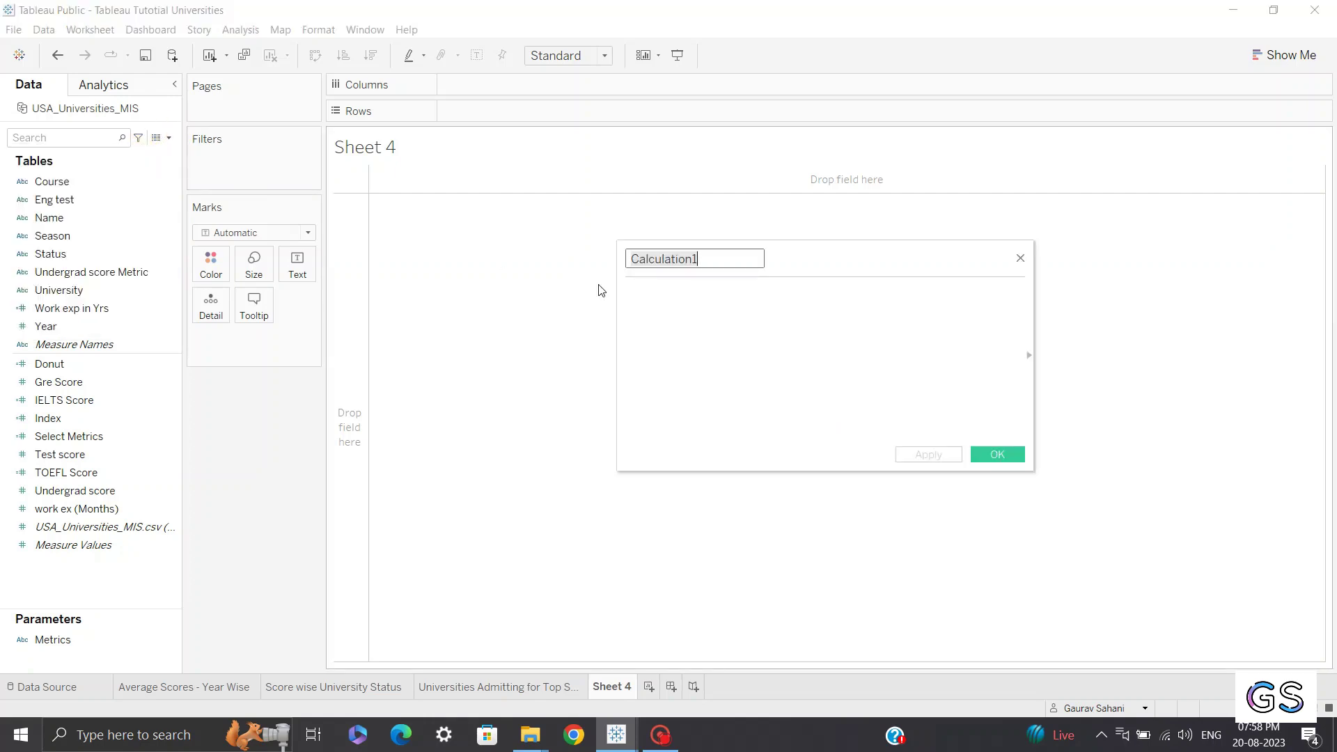
pyautogui.write('Percen')
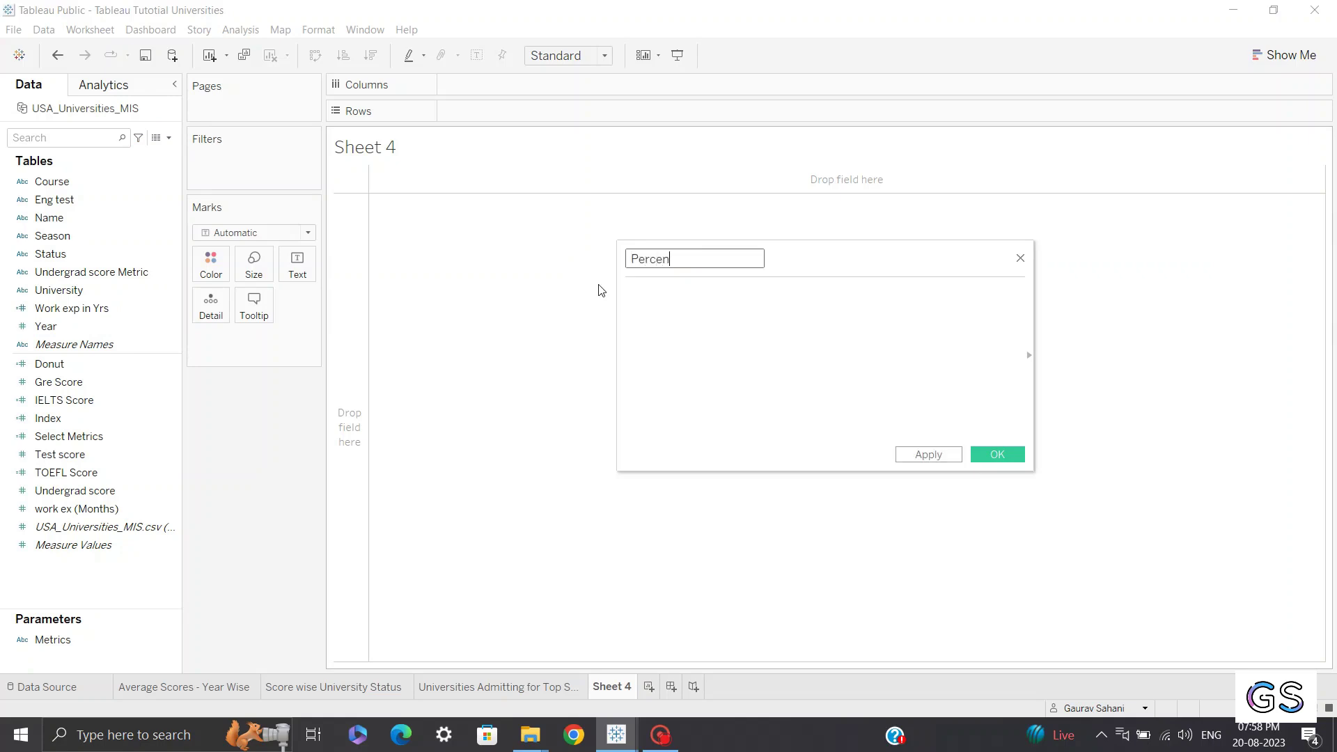
pyautogui.write('t Rejected')
pyautogui.click(692, 322)
pyautogui.write('SUM(IF [Status]="Reject" THEN 1 ELSE 0 END)/COUNT([Status])')
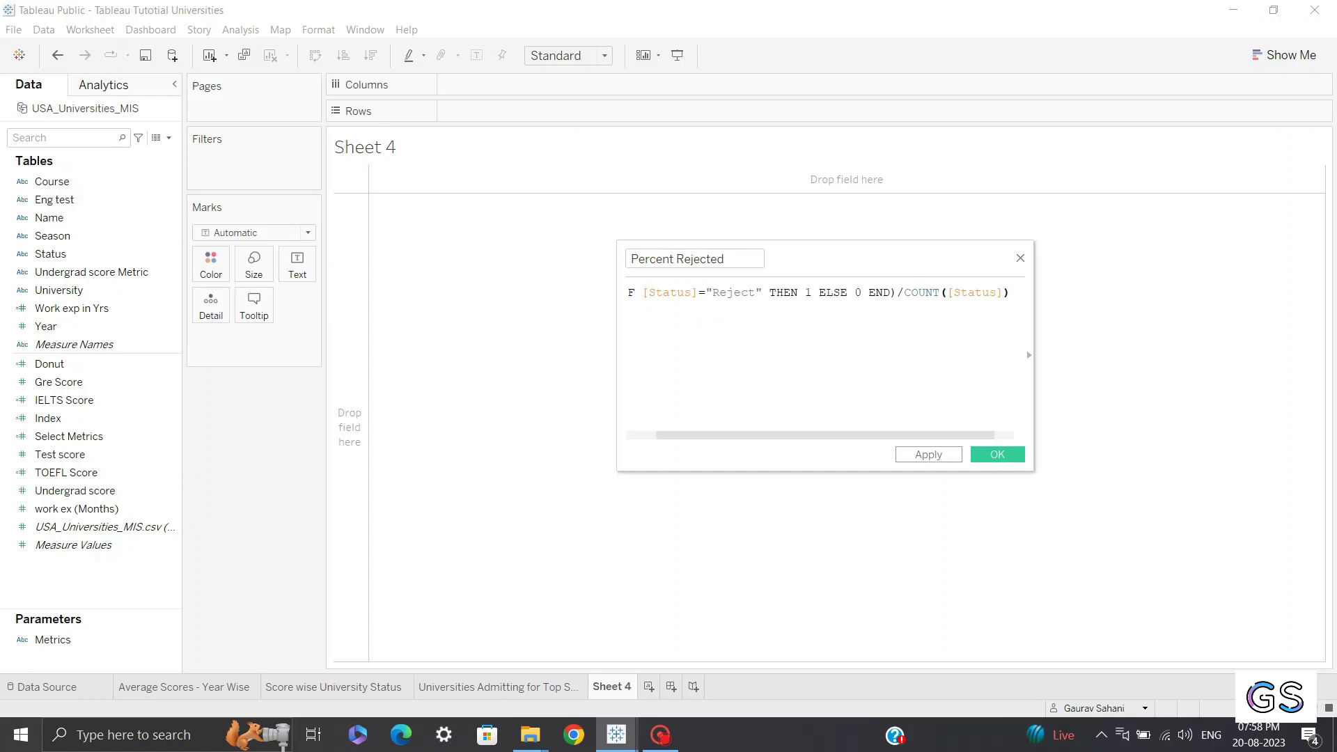
pyautogui.moveTo(702, 437); pyautogui.dragTo(657, 439)
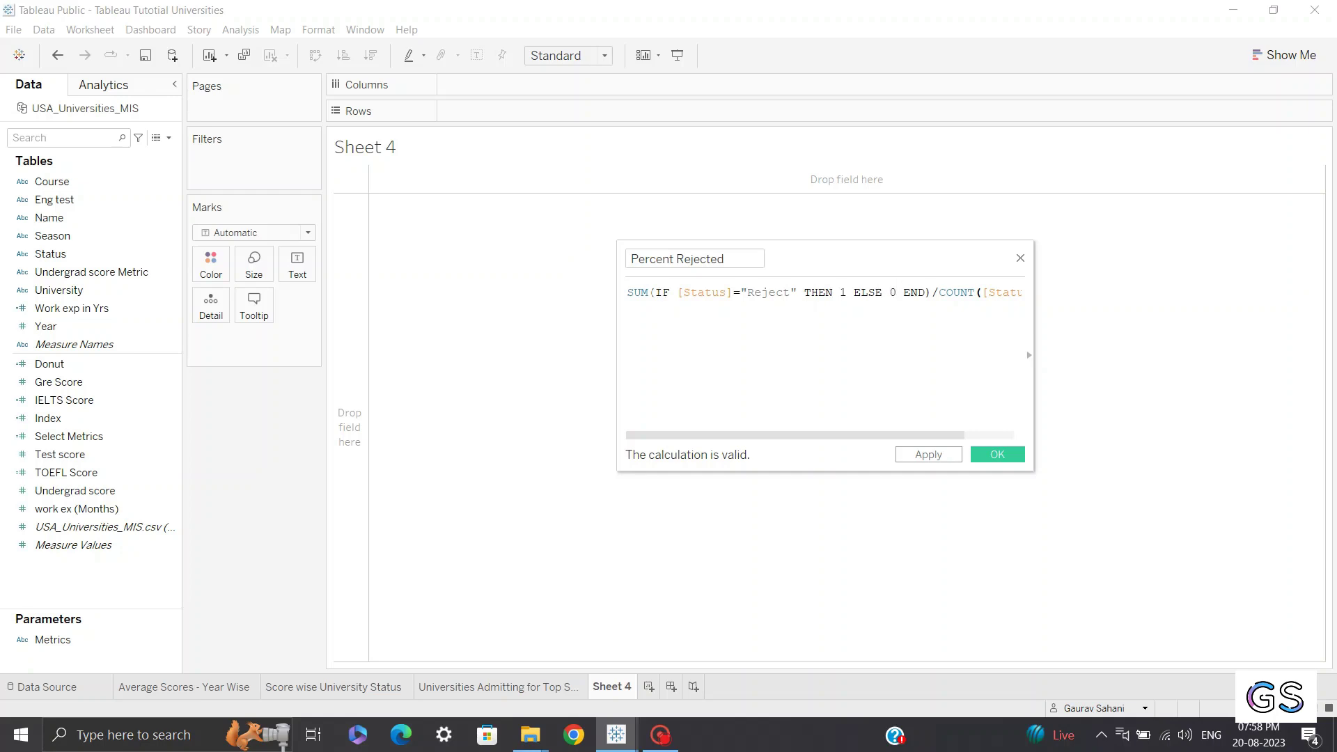
pyautogui.moveTo(625, 295); pyautogui.dragTo(647, 292)
pyautogui.moveTo(772, 435); pyautogui.dragTo(821, 436)
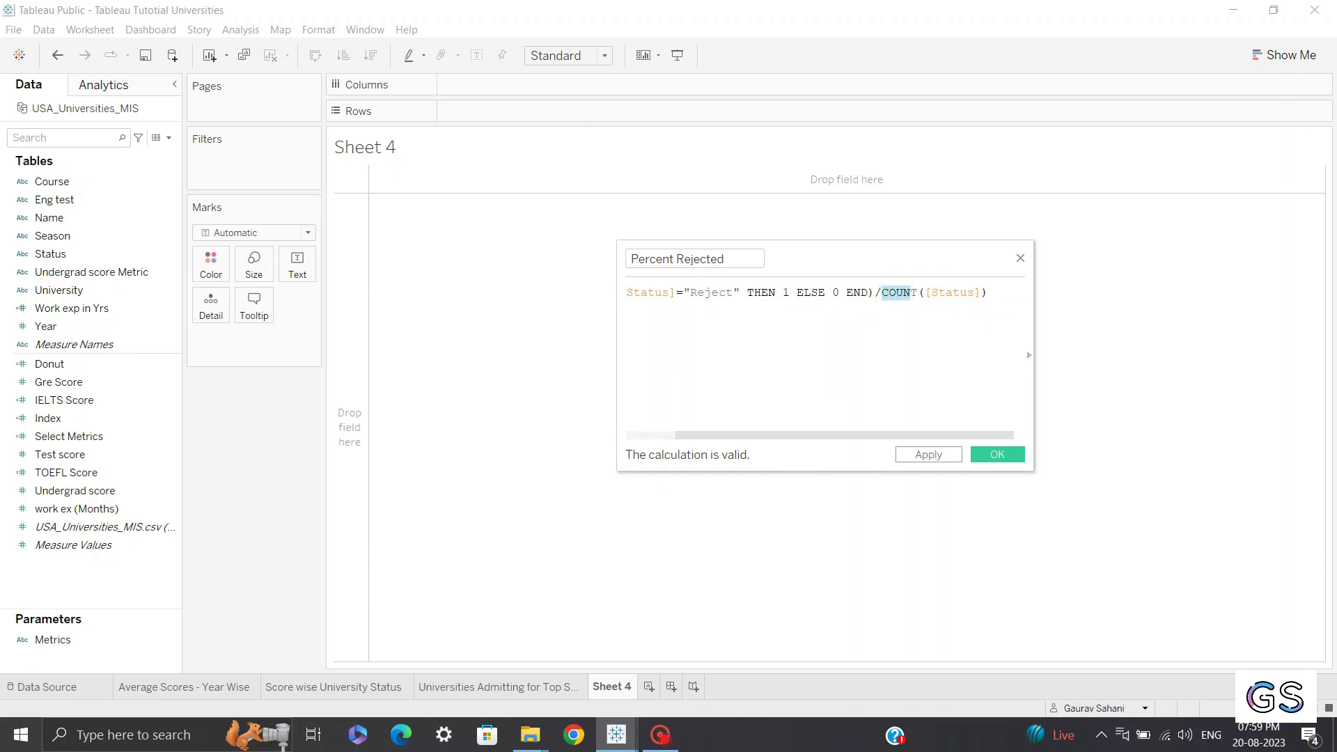
pyautogui.click(945, 292)
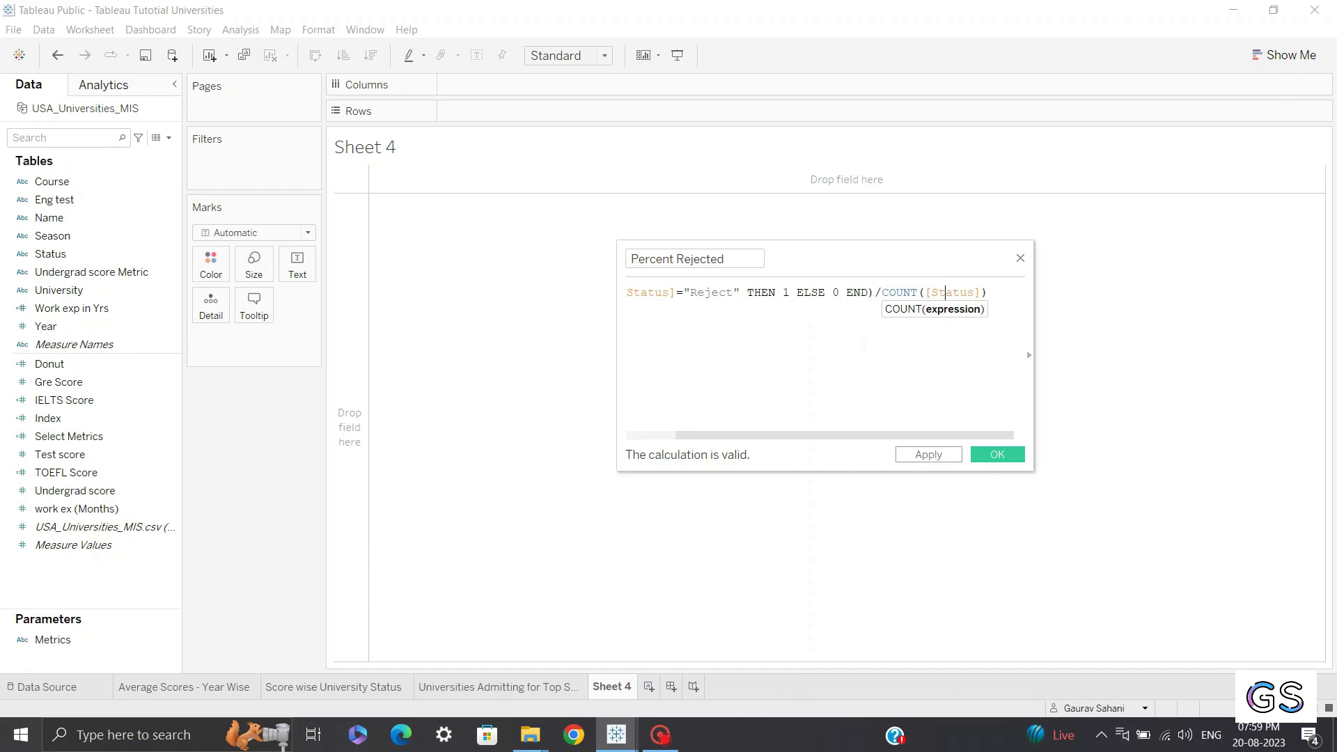
pyautogui.click(1000, 457)
# Rename the Percent Rejected calculated field as Percent Admitted.
pyautogui.rightClick(118, 440)
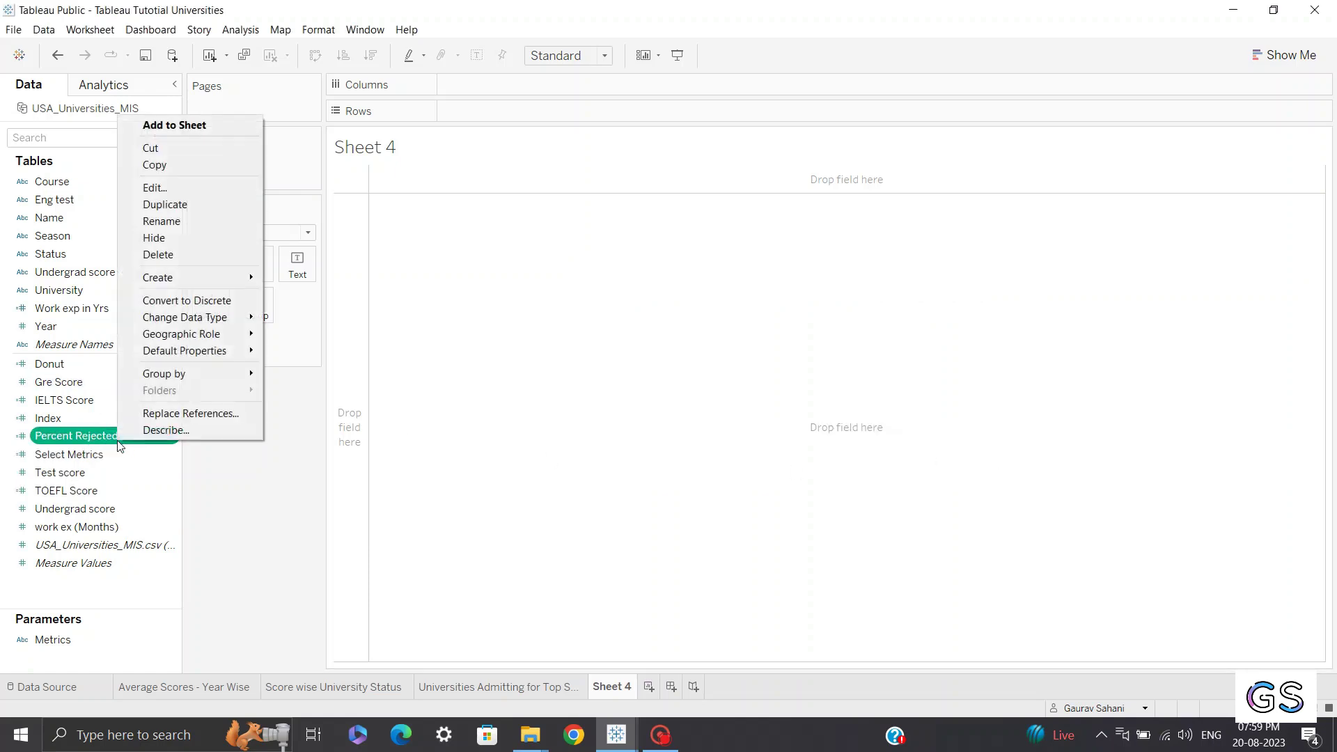
pyautogui.click(197, 185)
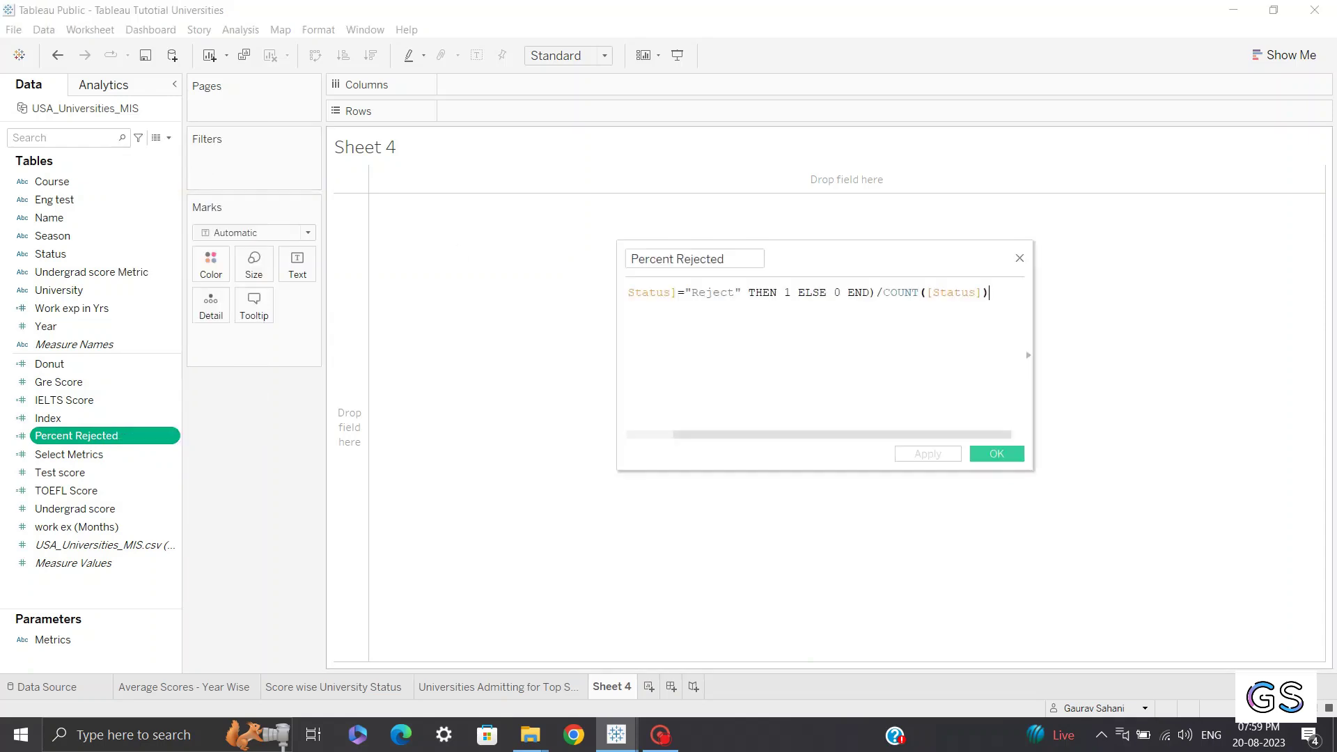
pyautogui.doubleClick(703, 257)
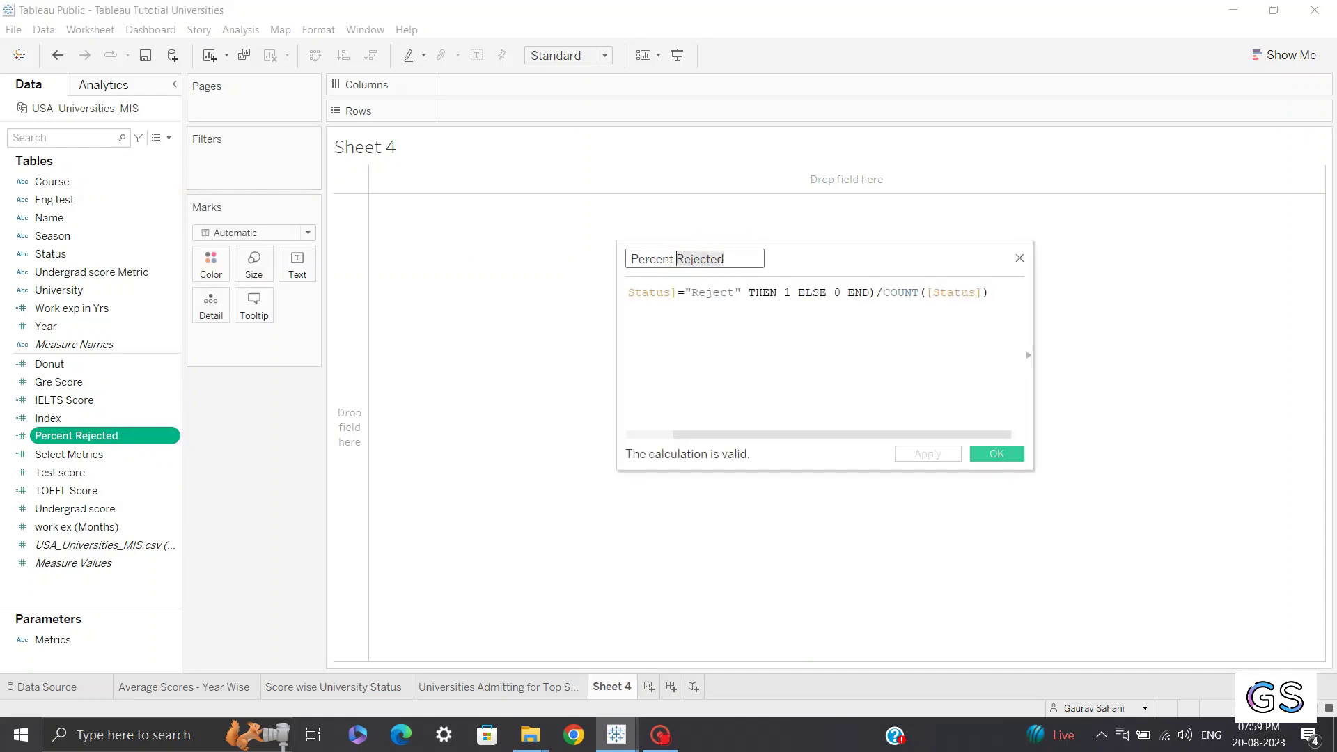
pyautogui.write('Admitted')
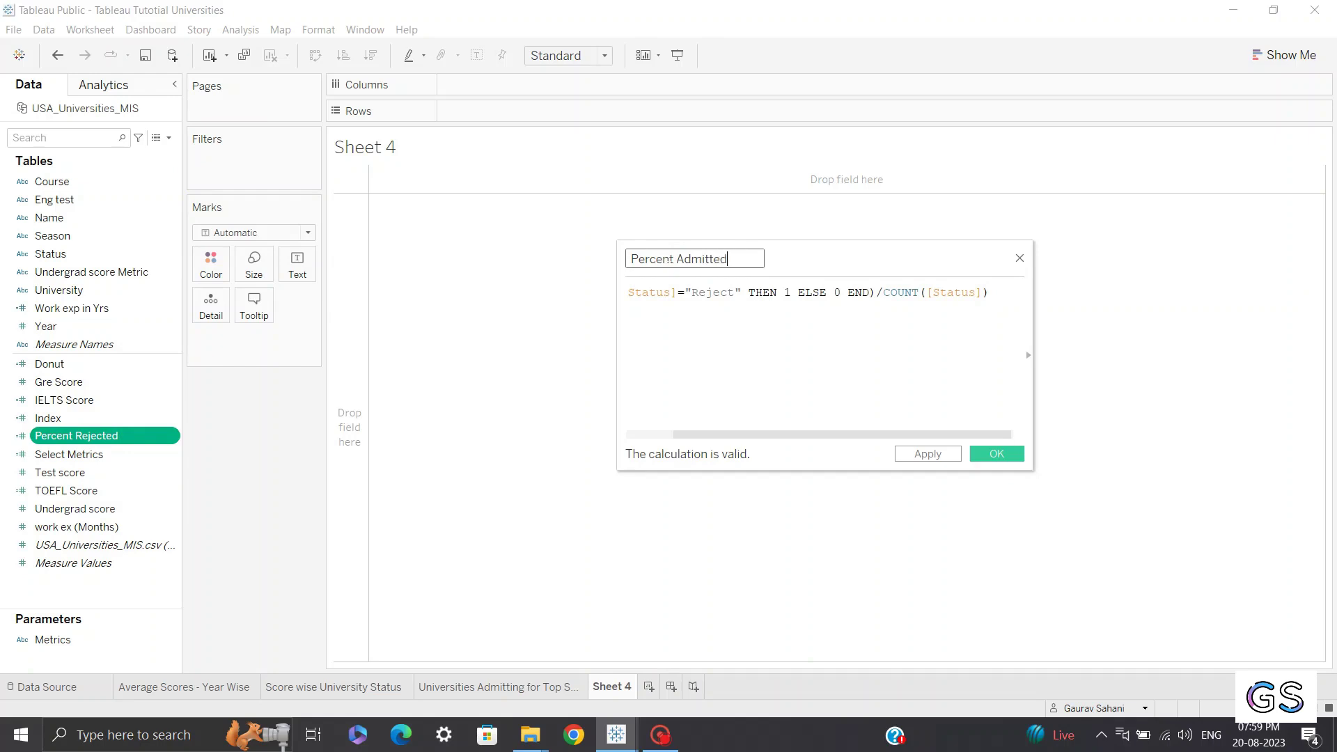
pyautogui.click(997, 453)
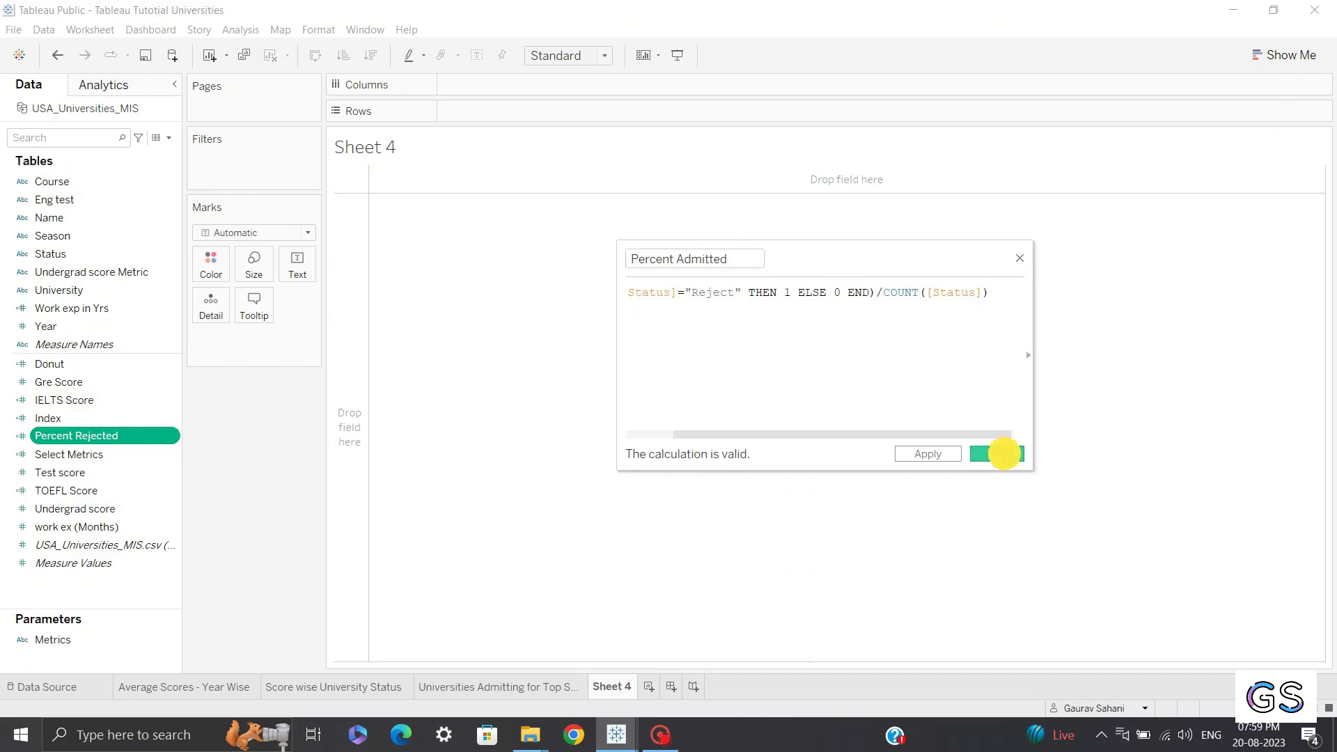
# Examine the aliases of the Status field's members and the formula of the Donut calculated field.
pyautogui.rightClick(85, 253)
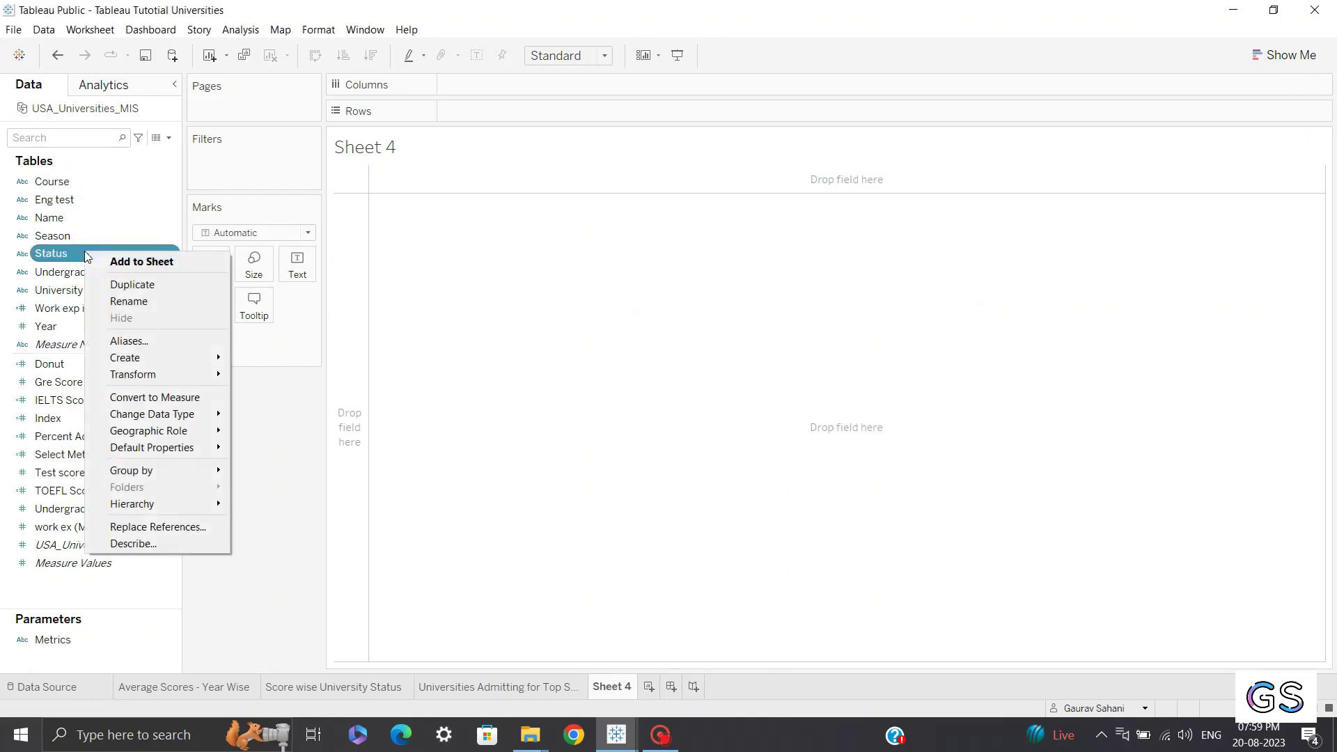
pyautogui.click(129, 340)
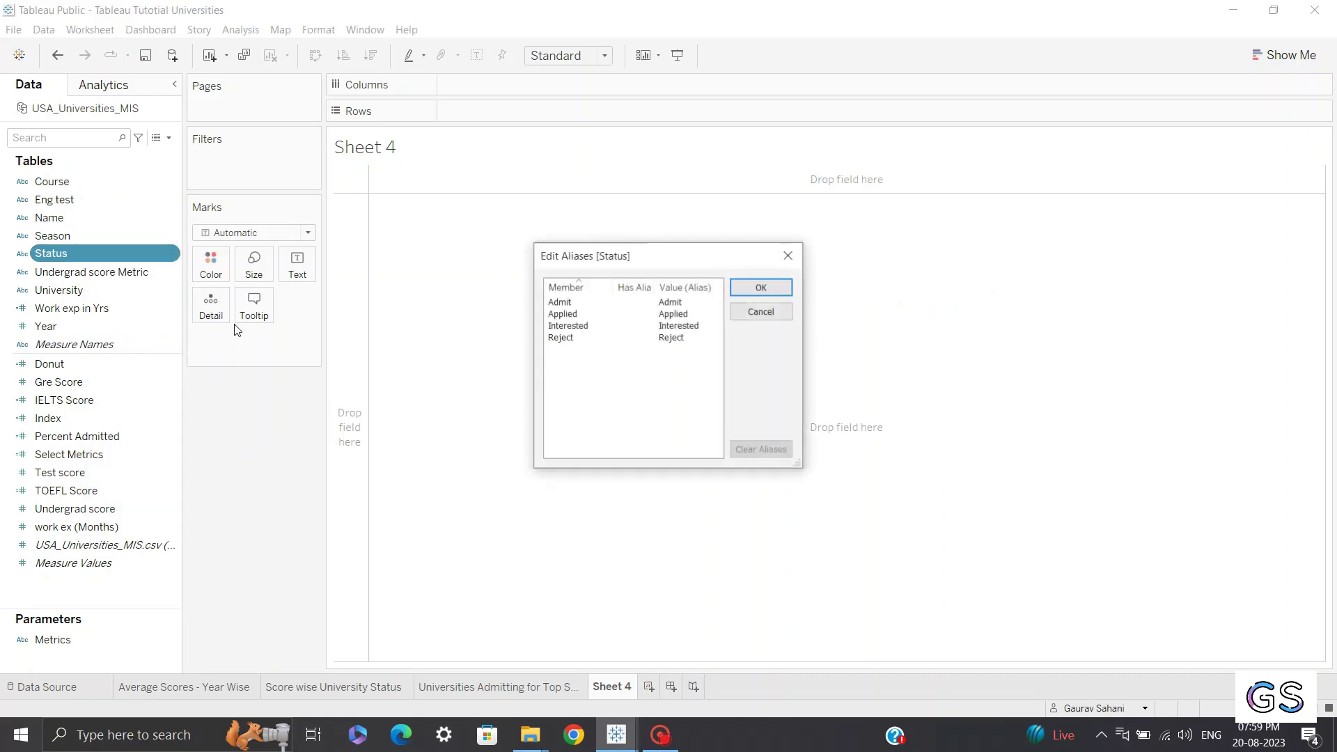
pyautogui.click(672, 301)
pyautogui.click(670, 303)
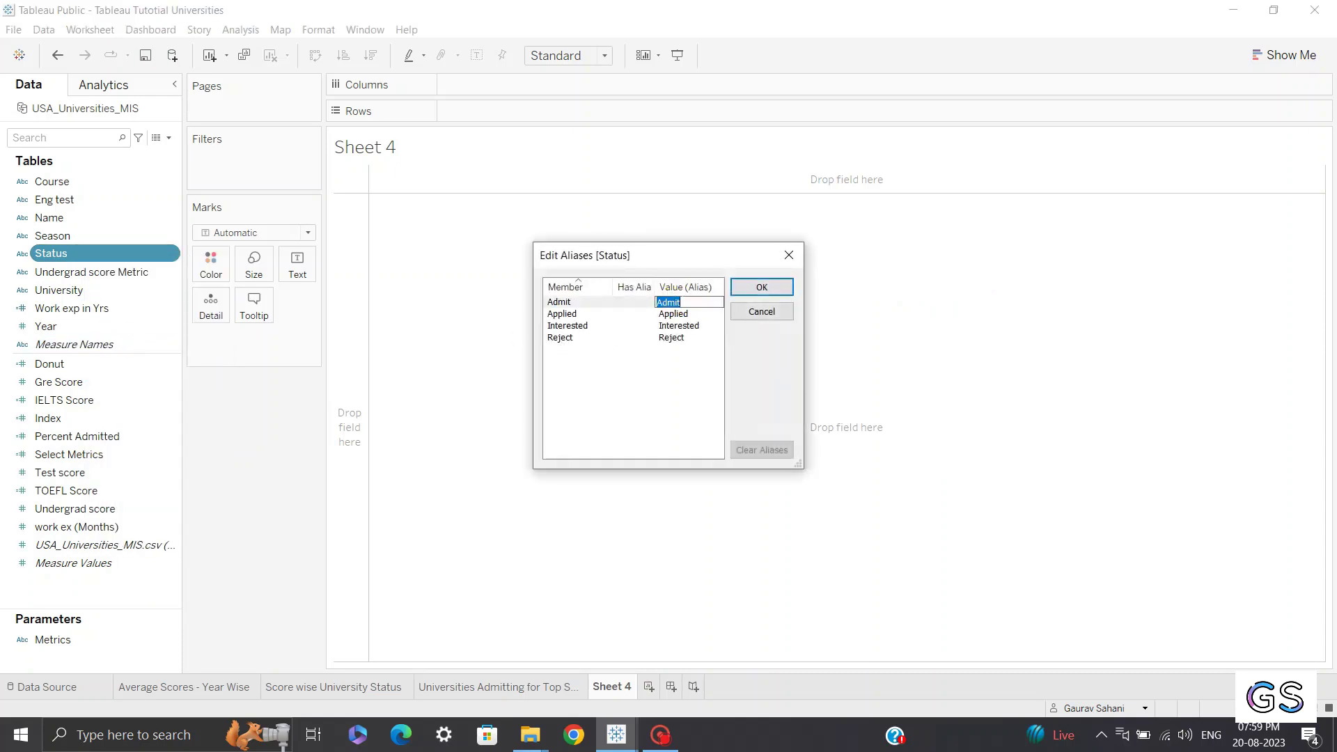
pyautogui.click(762, 287)
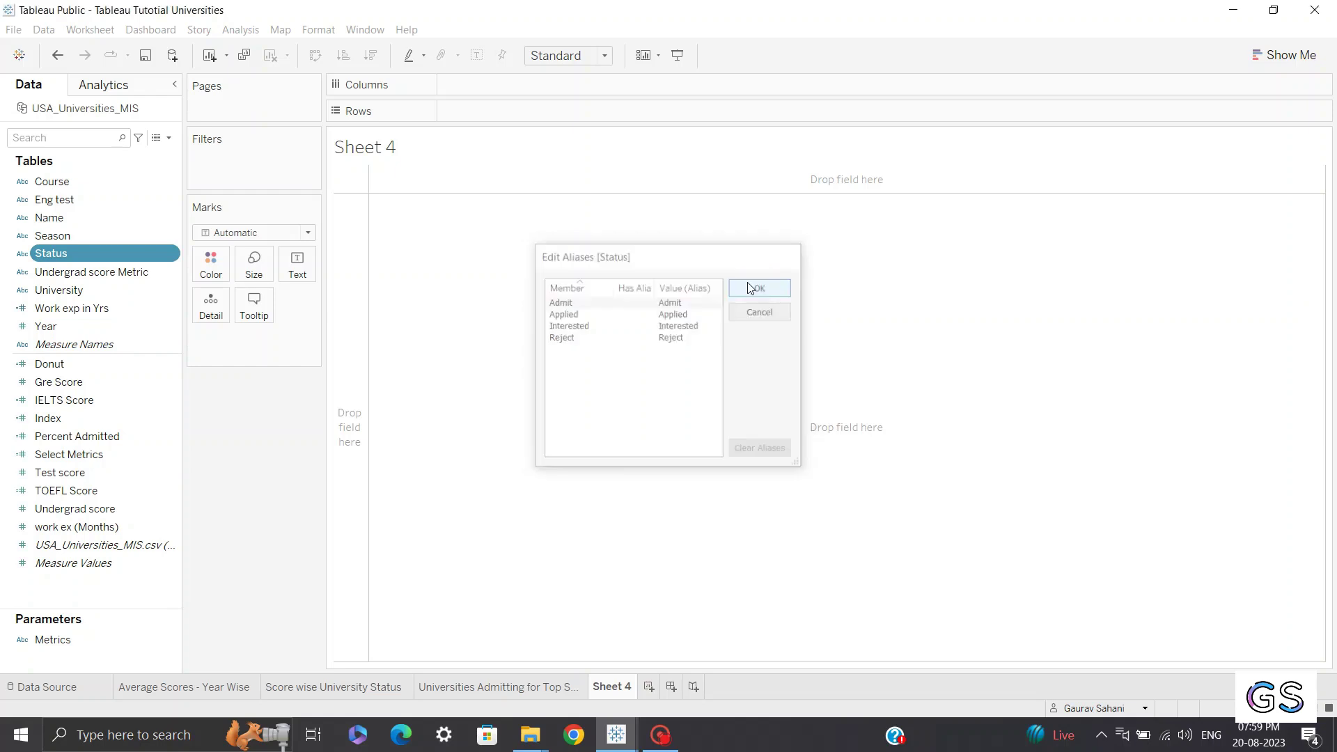
pyautogui.rightClick(101, 376)
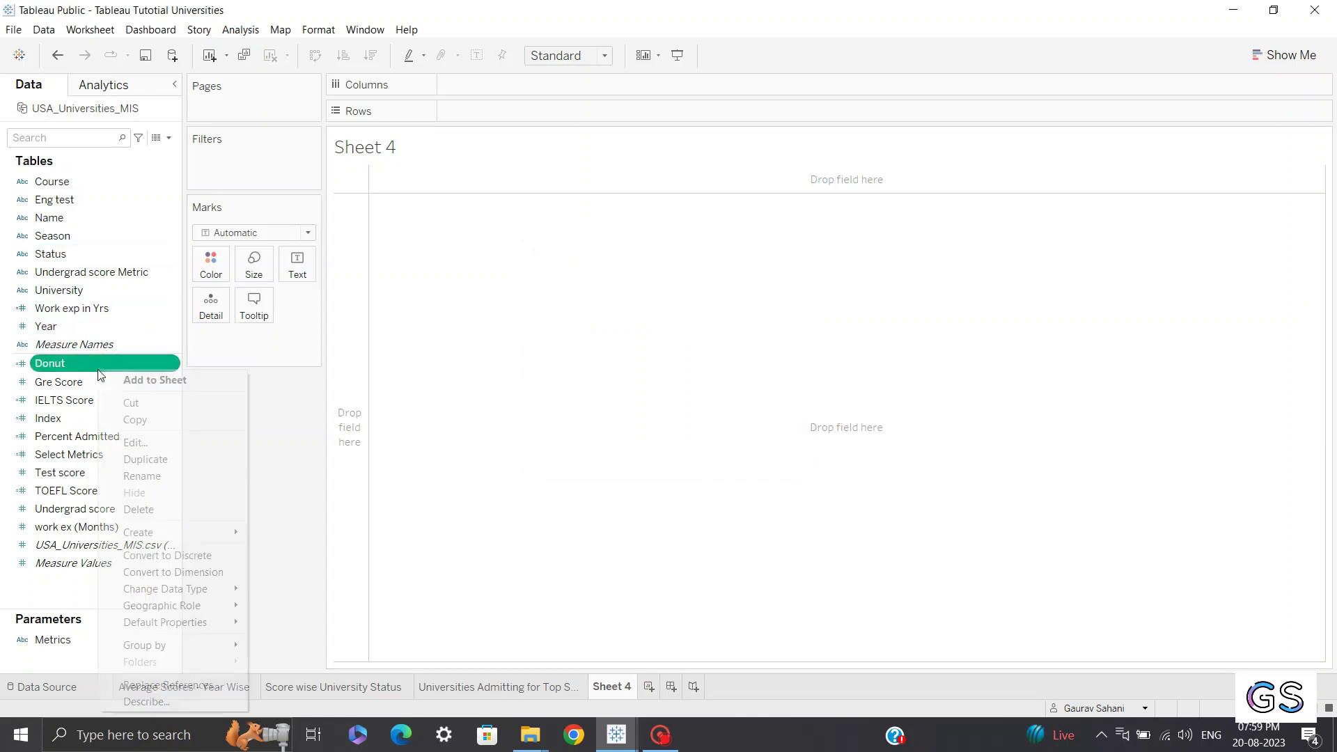
pyautogui.click(130, 442)
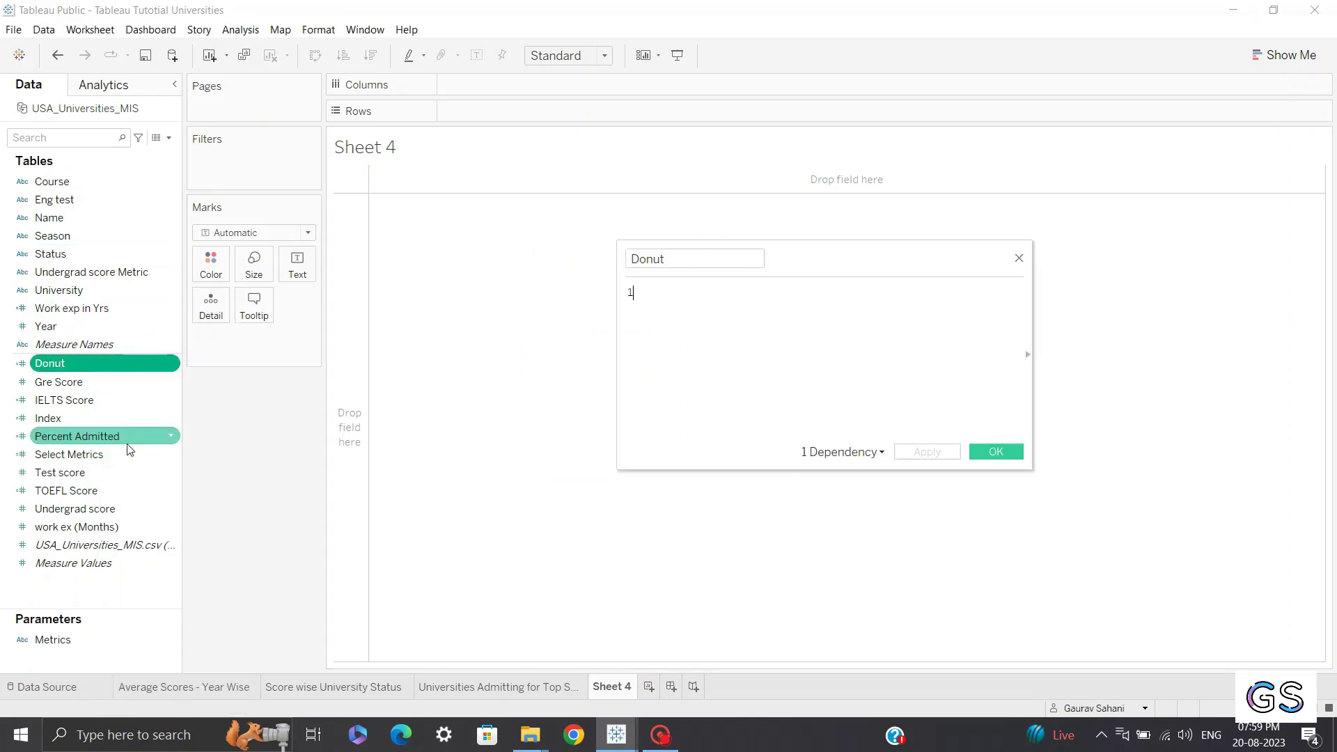
pyautogui.click(1019, 258)
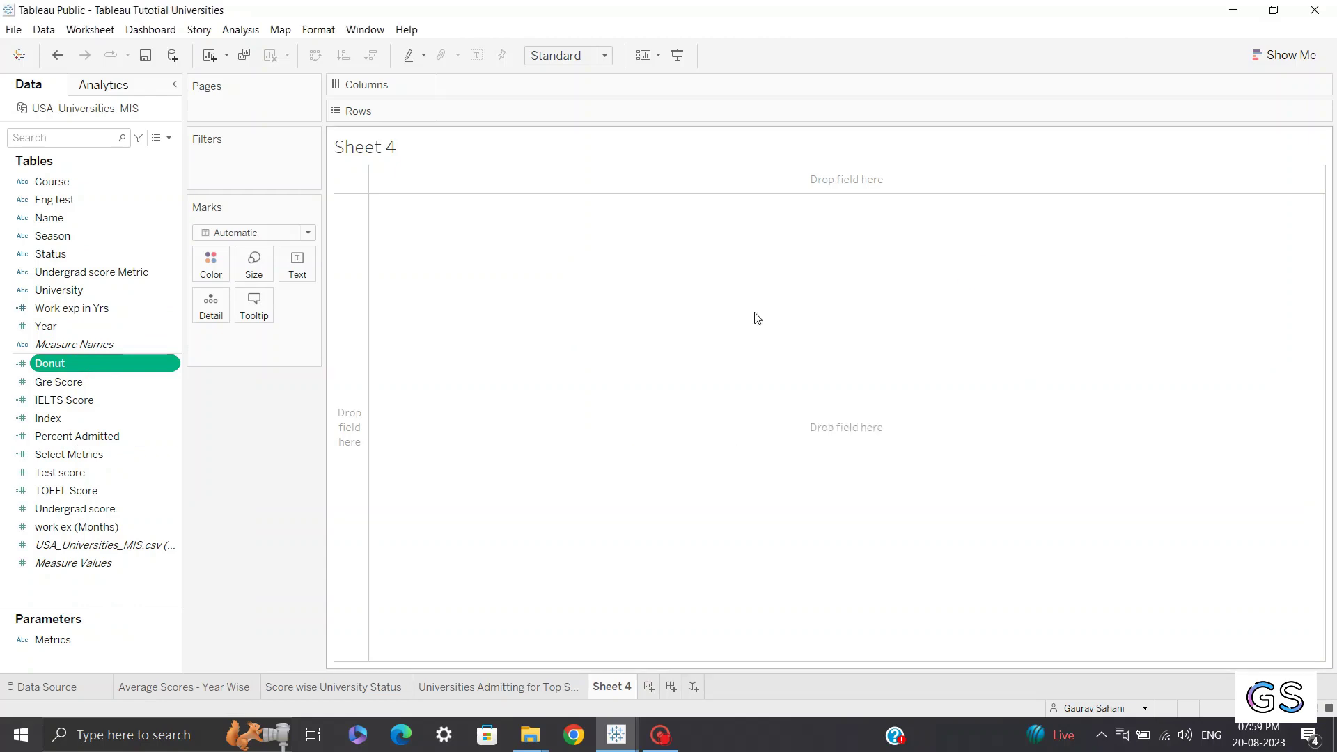
# Edit the Percent Admitted calculated field so its formula reads SUM(IF [Status]="Admit" THEN 1 ELSE 0 END)/COUNT([Status]).
pyautogui.click(81, 436)
pyautogui.rightClick(82, 436)
pyautogui.click(147, 175)
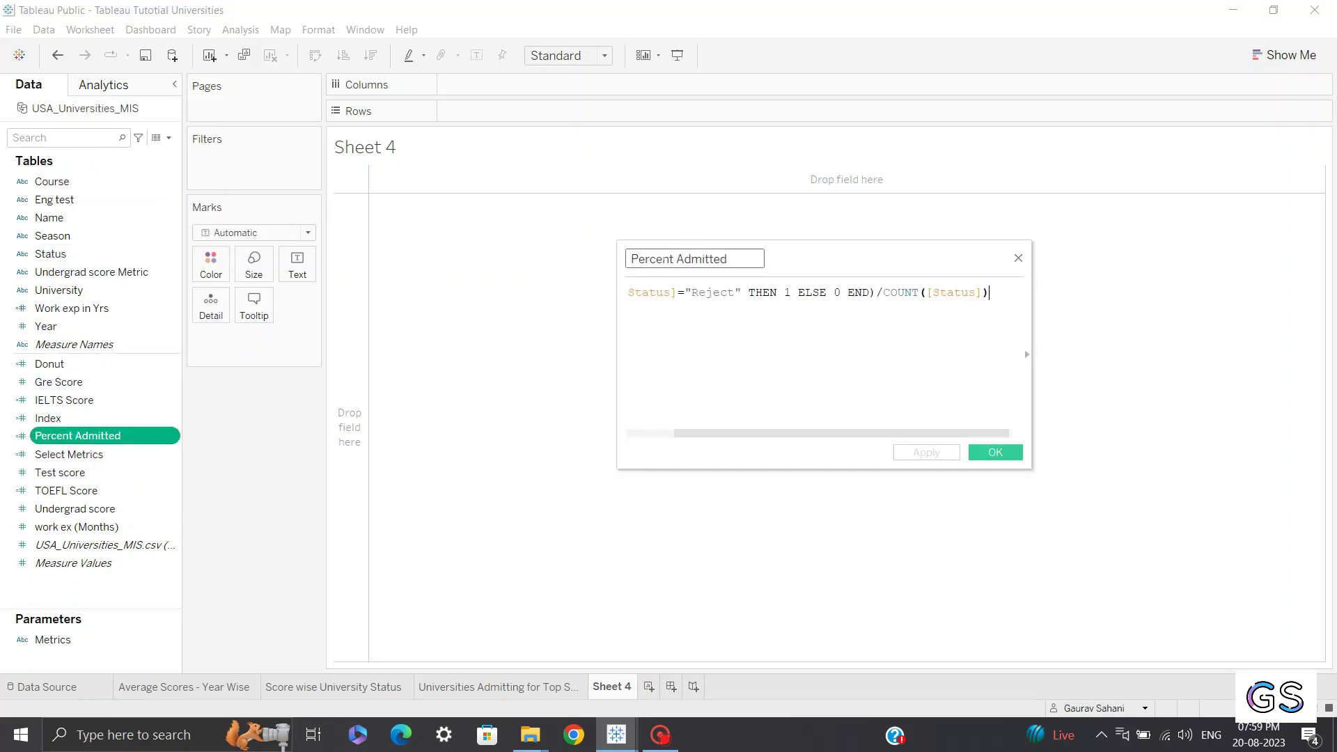
pyautogui.click(725, 291)
pyautogui.doubleClick(726, 291)
pyautogui.write('Admit')
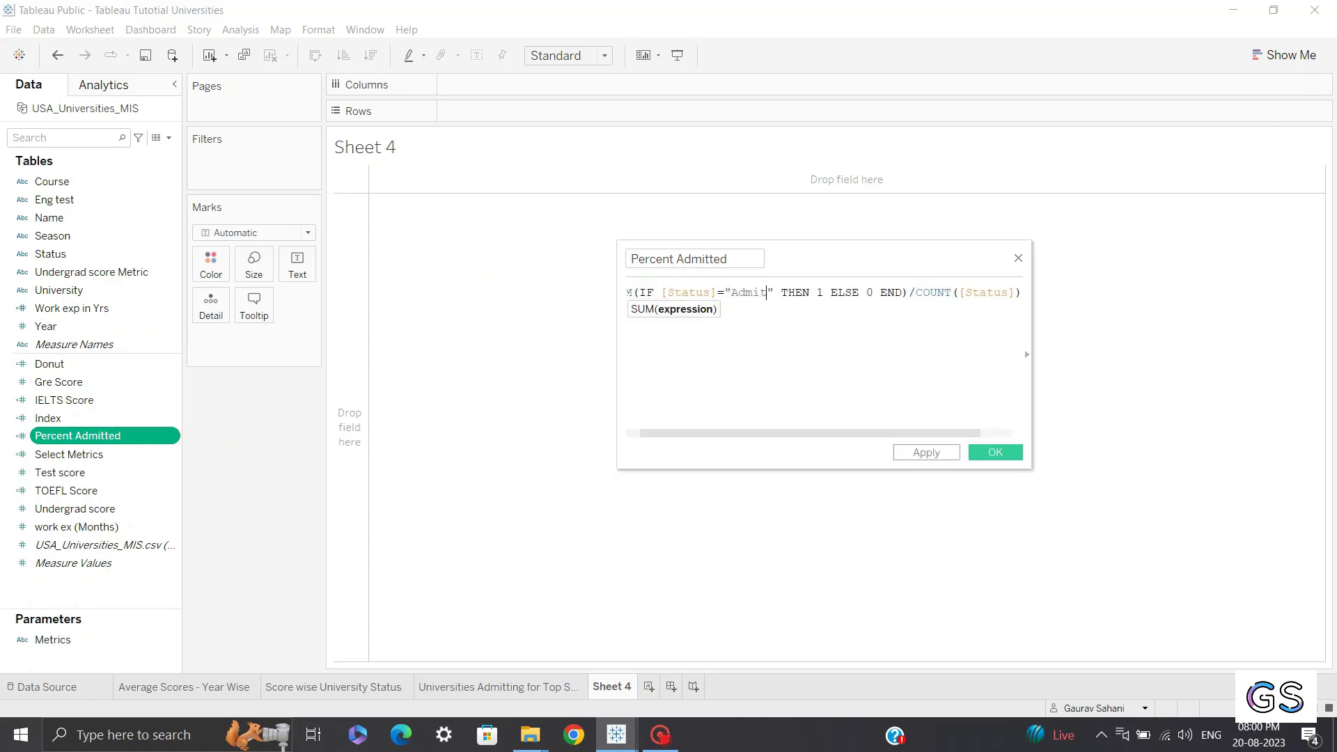
pyautogui.moveTo(814, 432); pyautogui.dragTo(770, 432)
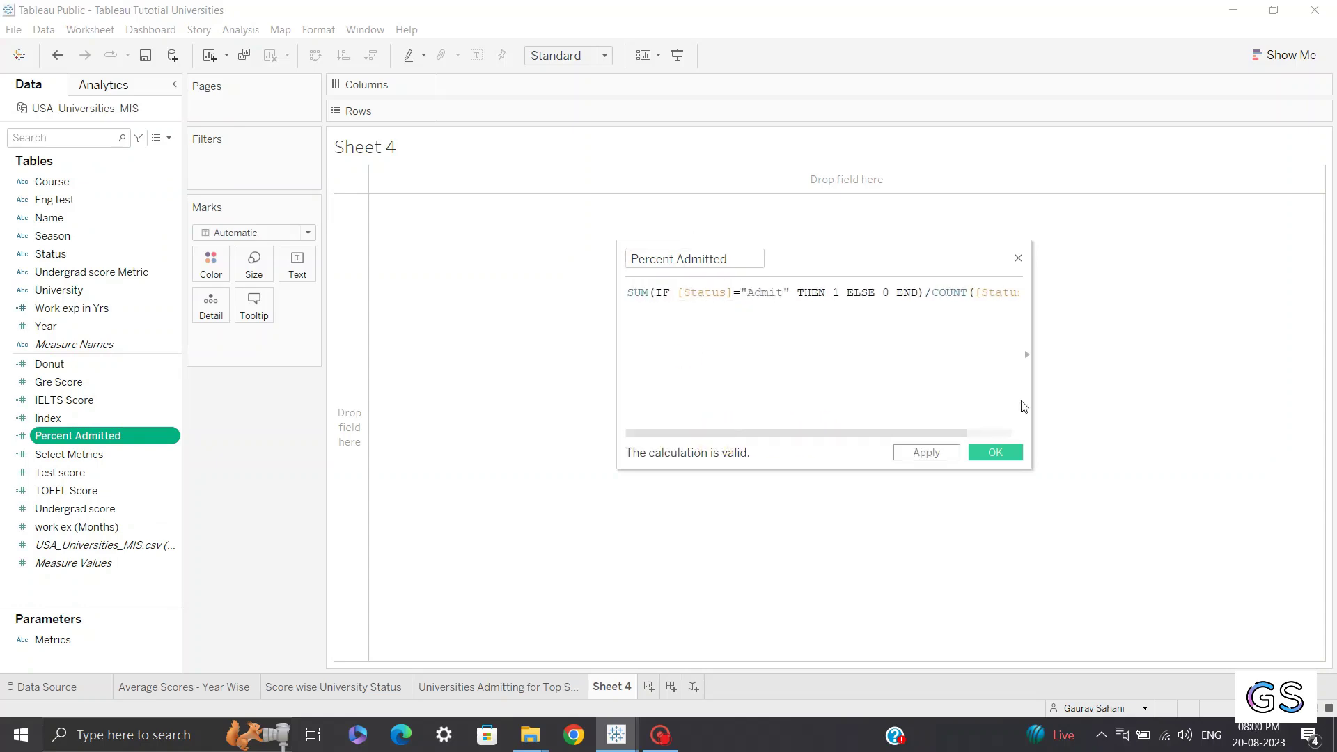
pyautogui.click(982, 453)
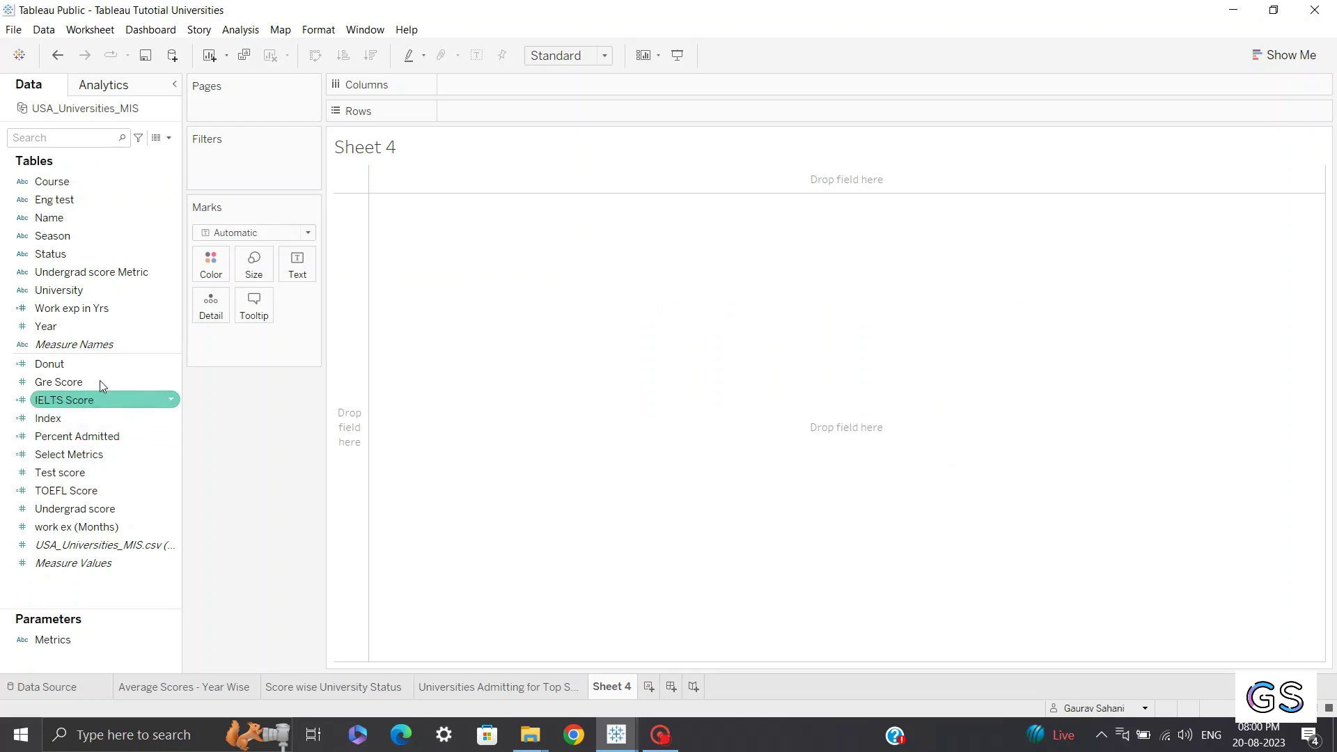
# Display Percent Admitted as text in the Sheet 4 view and fit it to Entire View.
pyautogui.moveTo(77, 436); pyautogui.dragTo(655, 348)
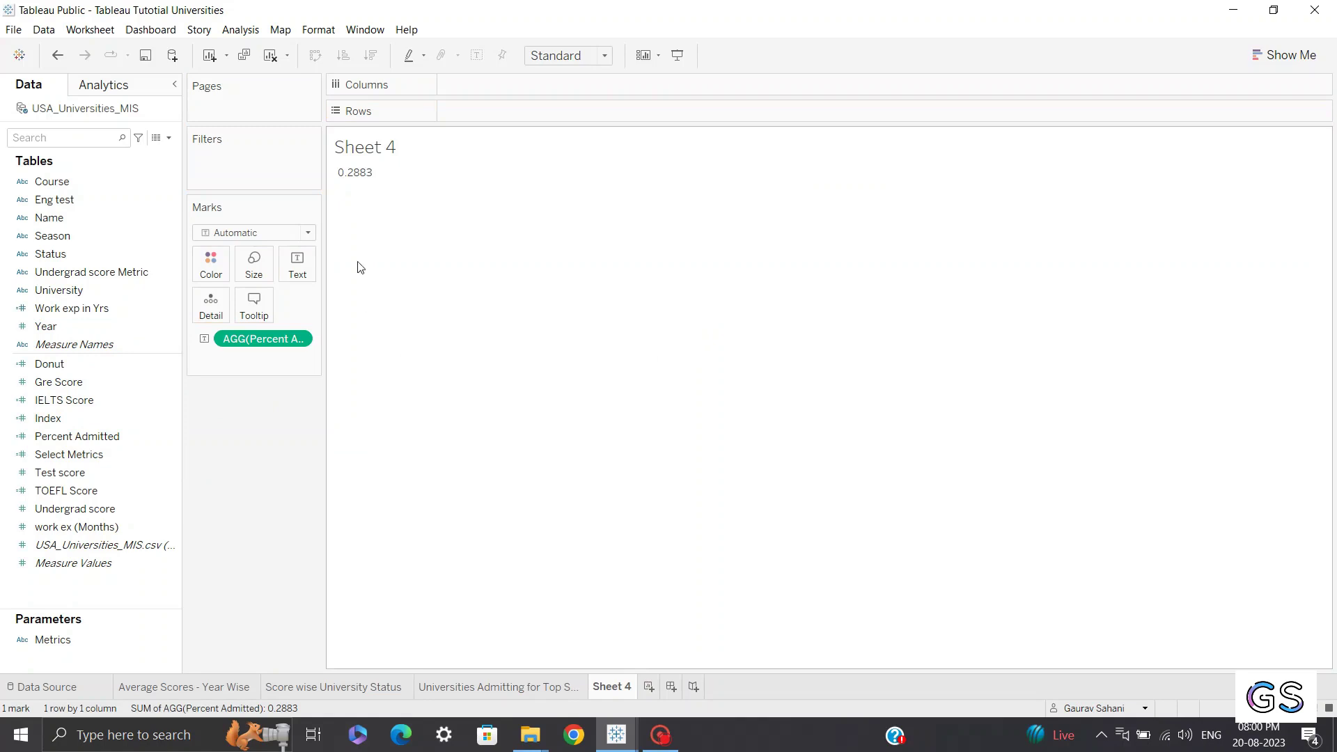
pyautogui.moveTo(351, 180)
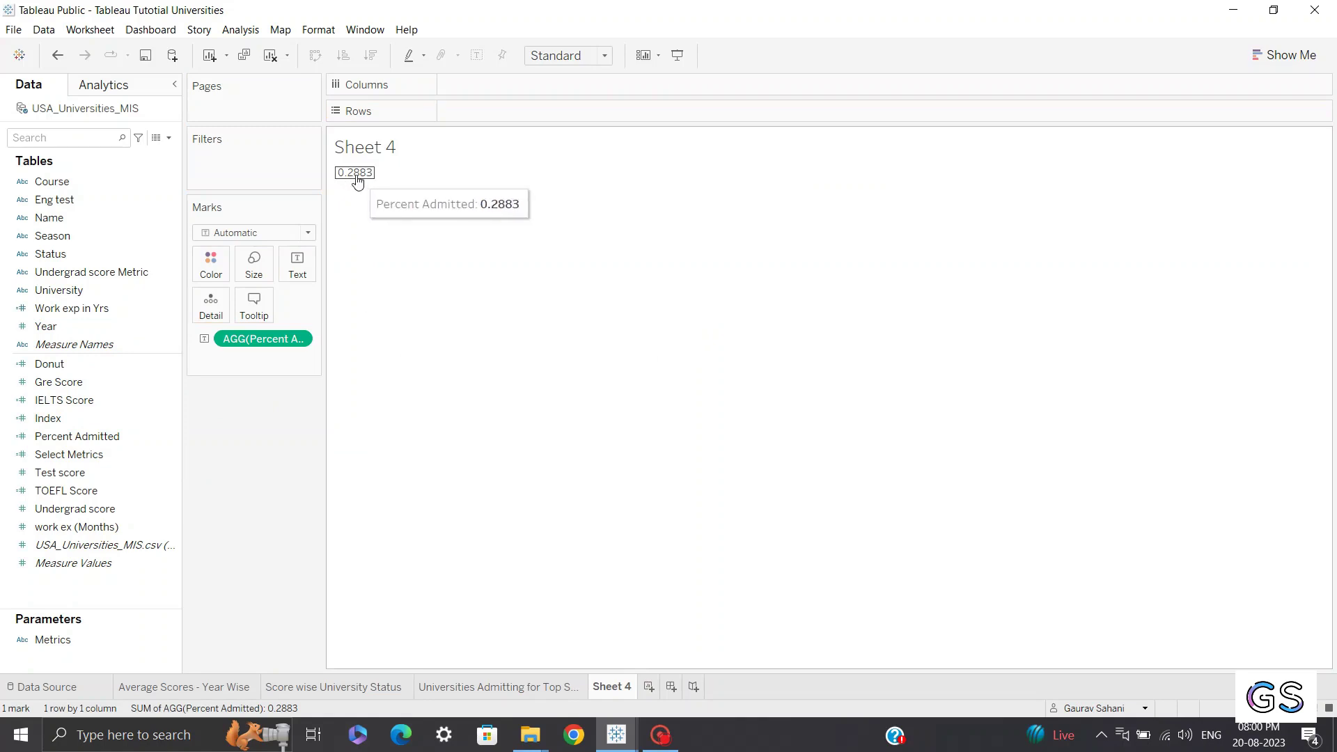
pyautogui.click(604, 56)
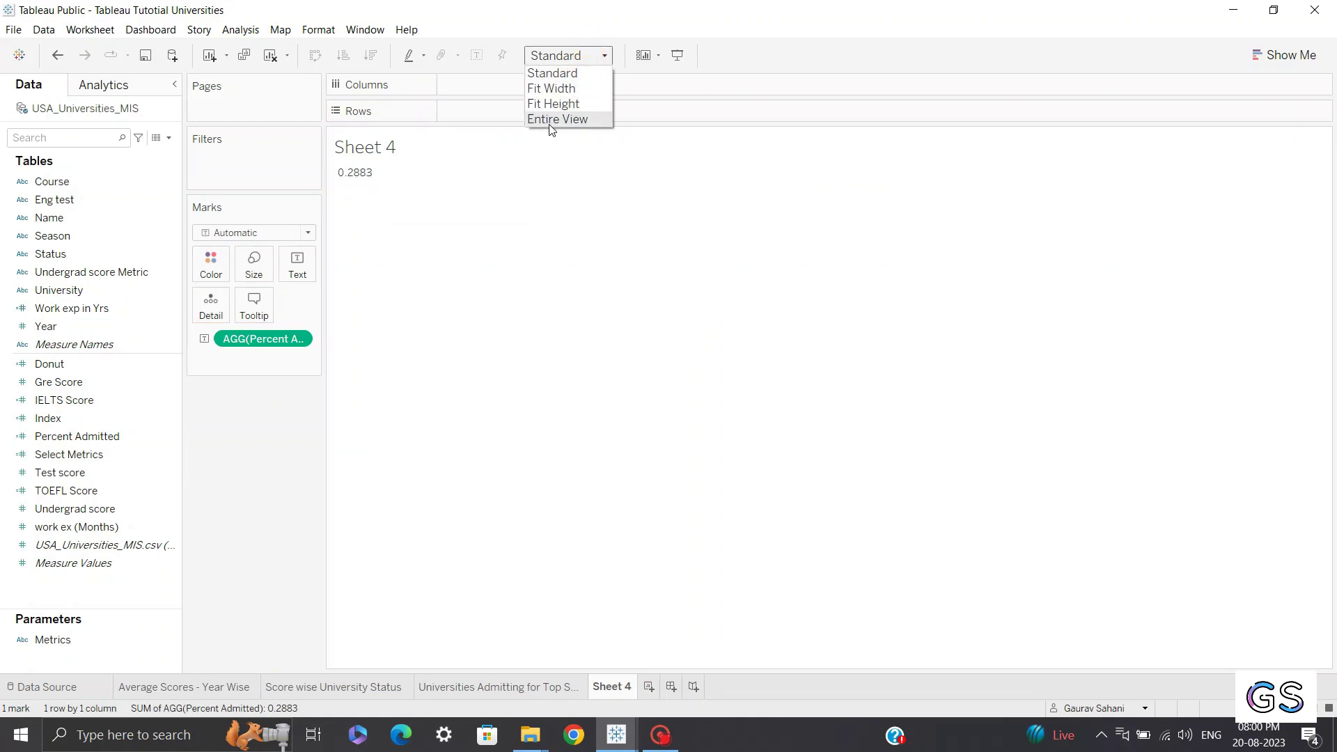
pyautogui.click(554, 119)
# Set the sheet's default header and pane alignment to horizontally centered.
pyautogui.rightClick(871, 307)
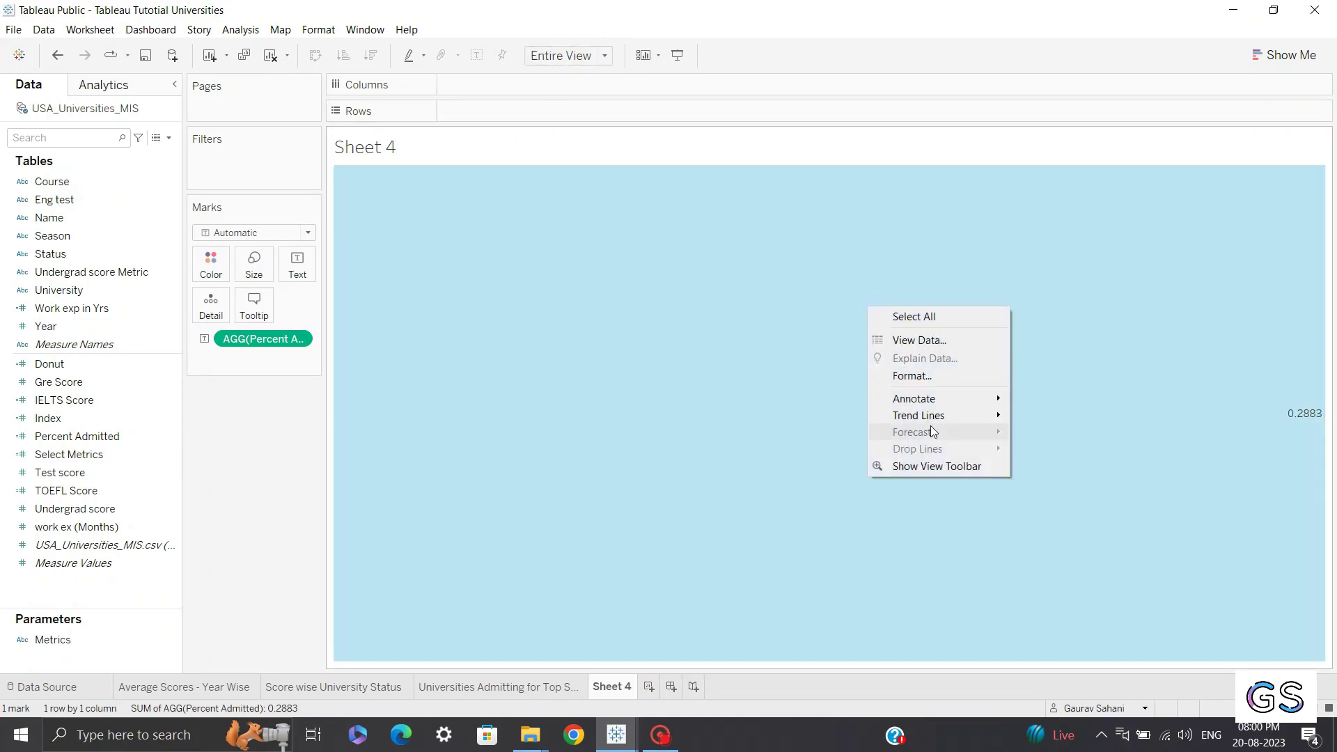
pyautogui.click(913, 376)
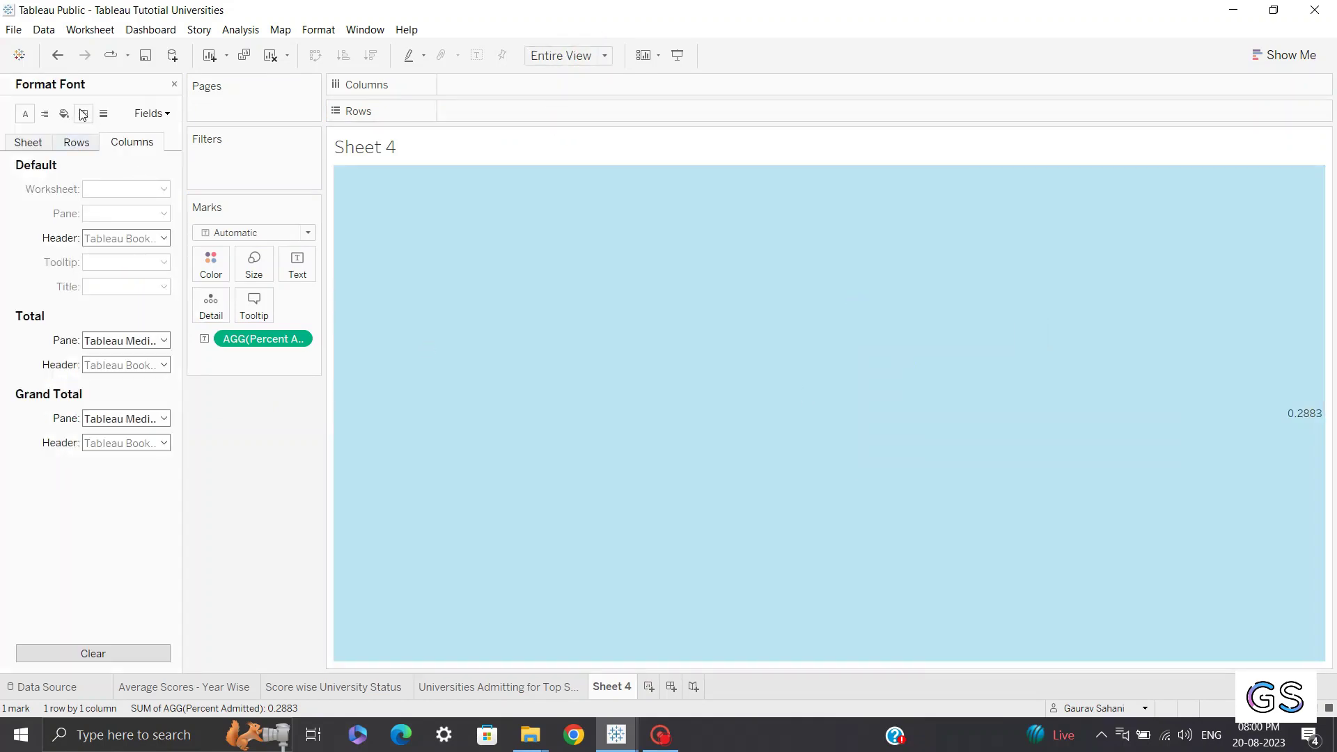
pyautogui.click(44, 113)
pyautogui.click(28, 142)
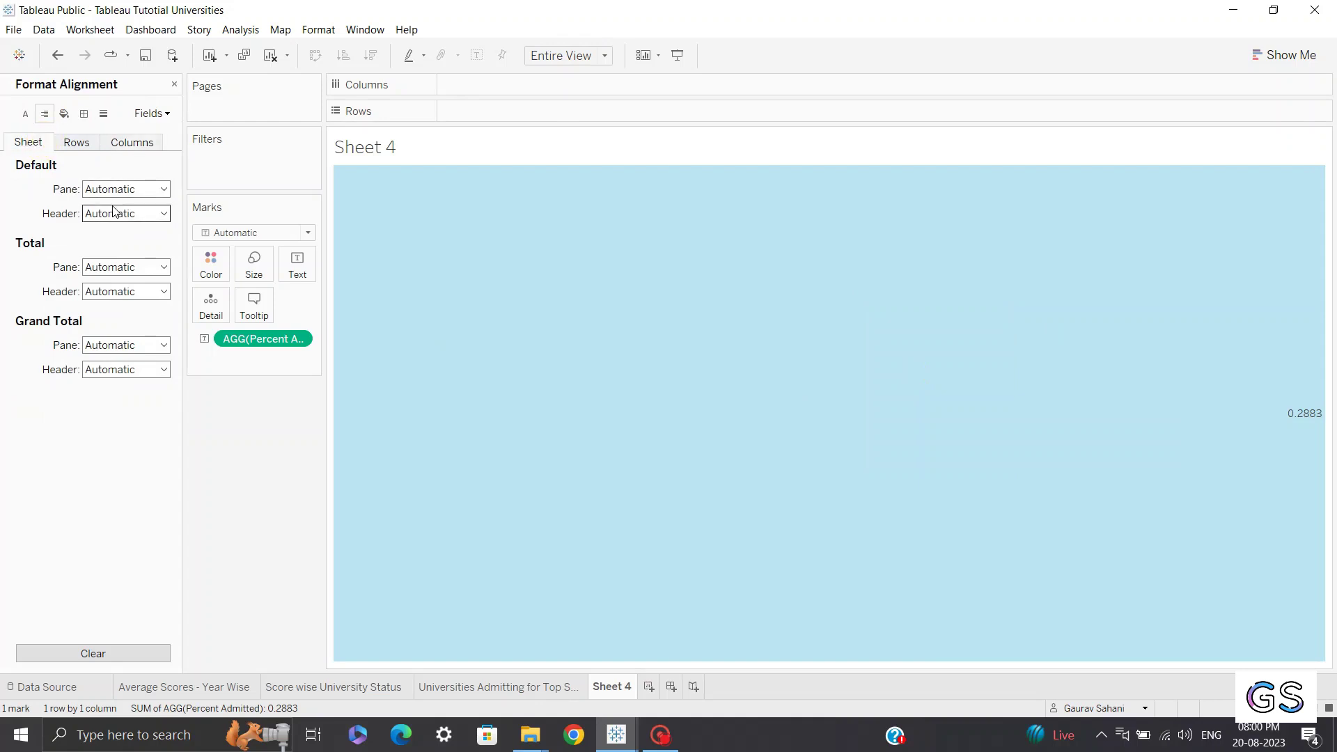
pyautogui.click(124, 213)
pyautogui.click(124, 276)
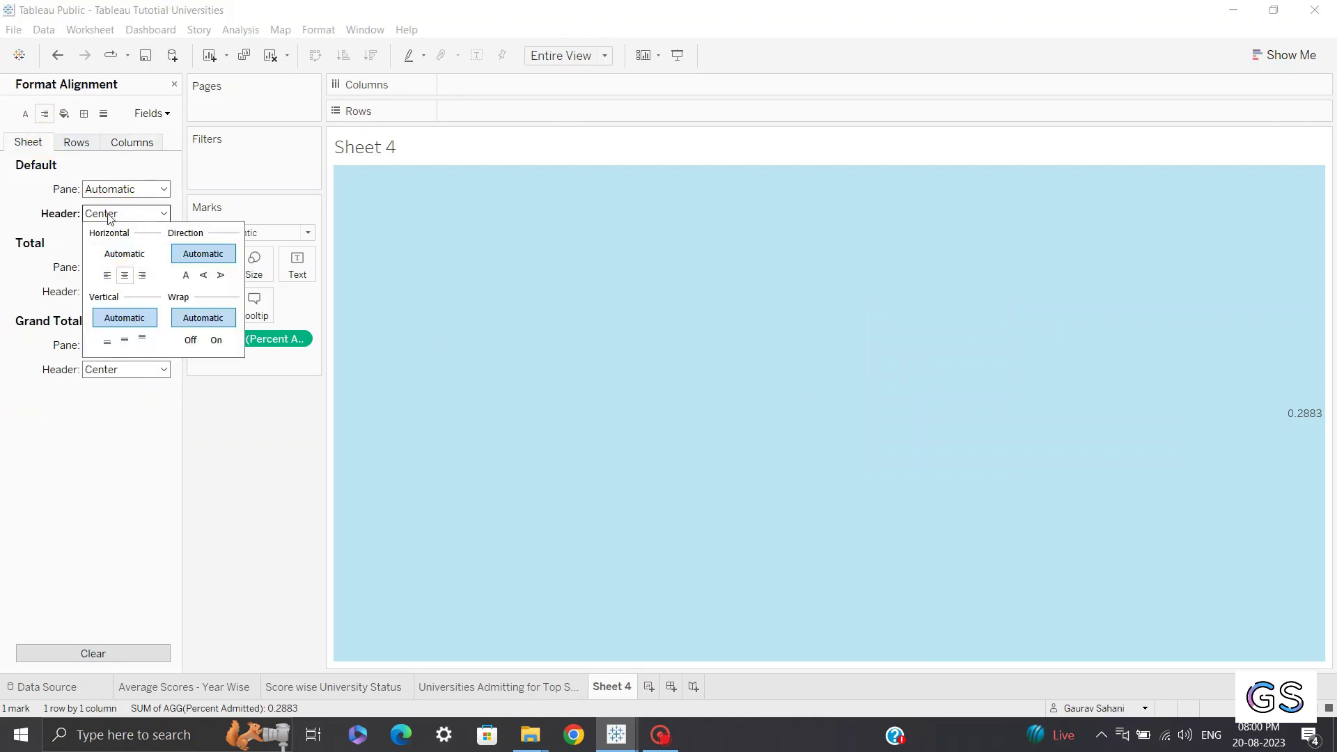
pyautogui.click(124, 189)
pyautogui.click(123, 251)
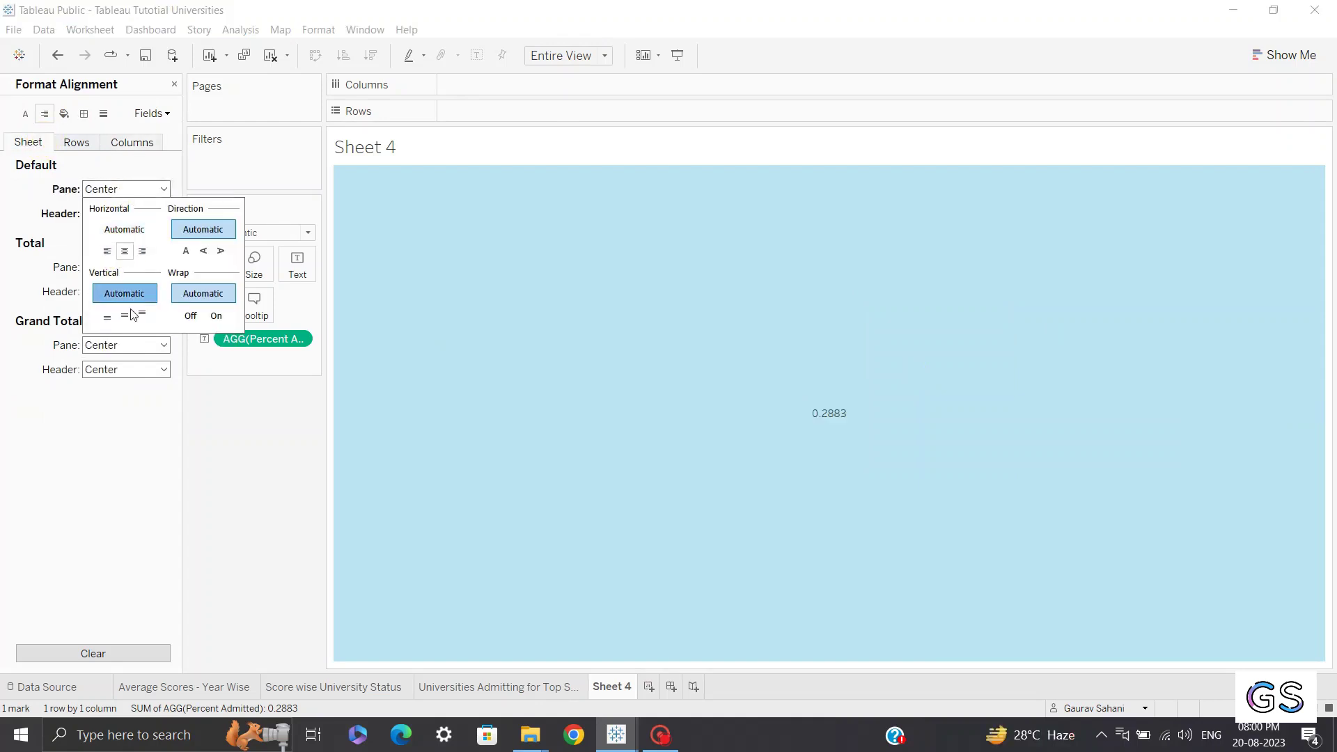
pyautogui.click(161, 368)
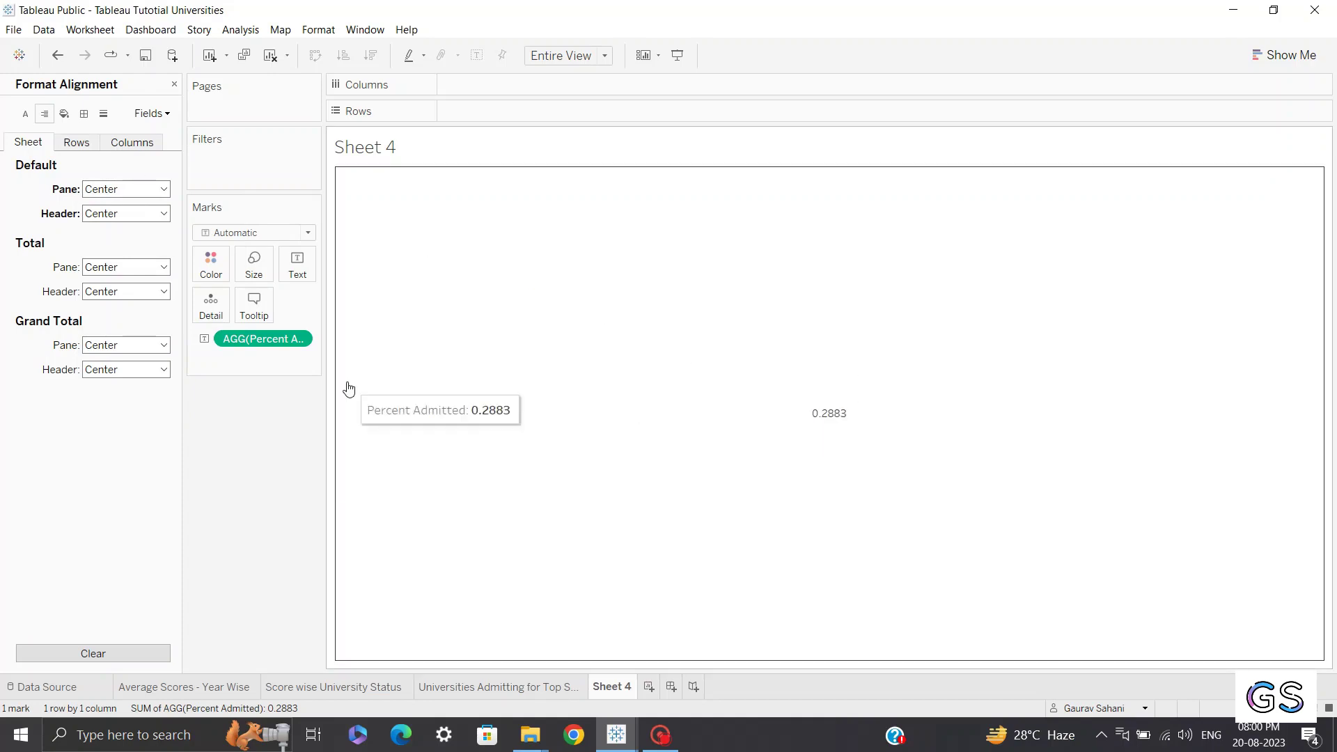
# Format the Percent Admitted values as Number (Custom) with 2 decimal places.
pyautogui.rightClick(303, 340)
pyautogui.click(273, 420)
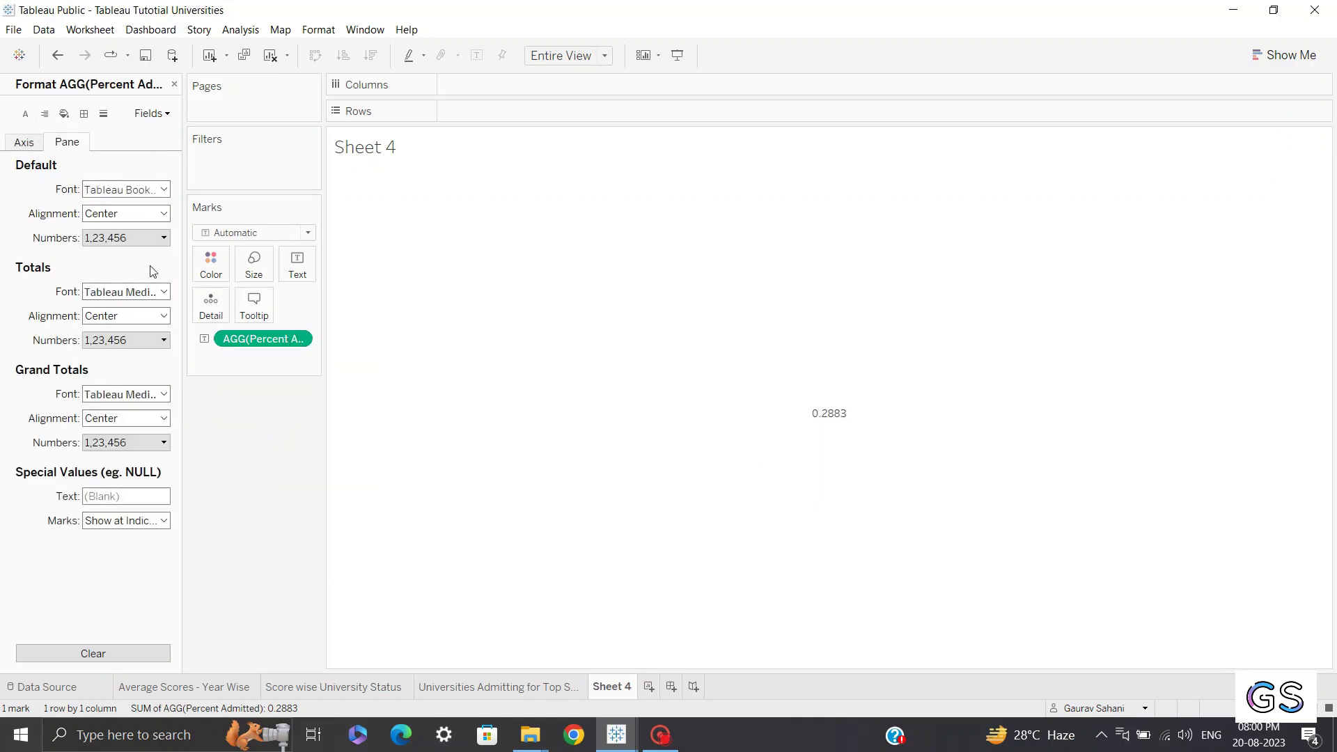
pyautogui.click(149, 239)
pyautogui.click(125, 285)
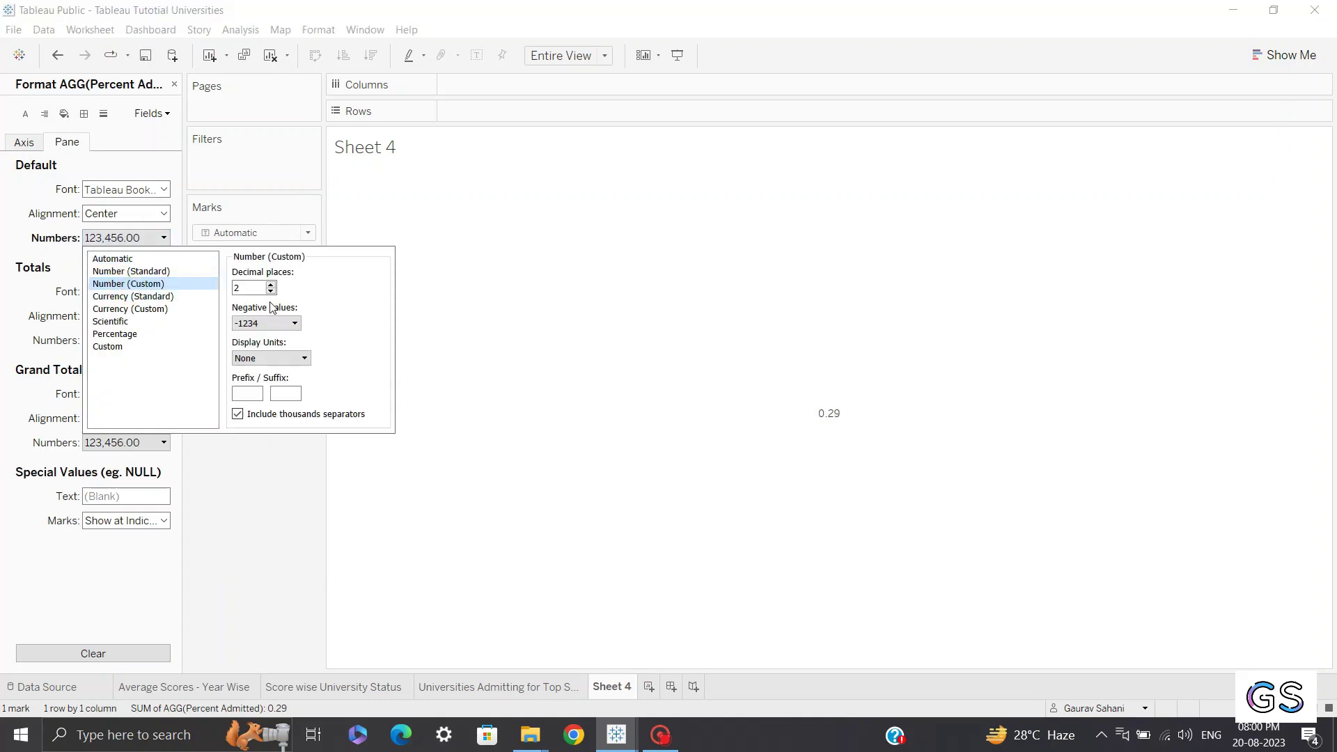
pyautogui.click(242, 502)
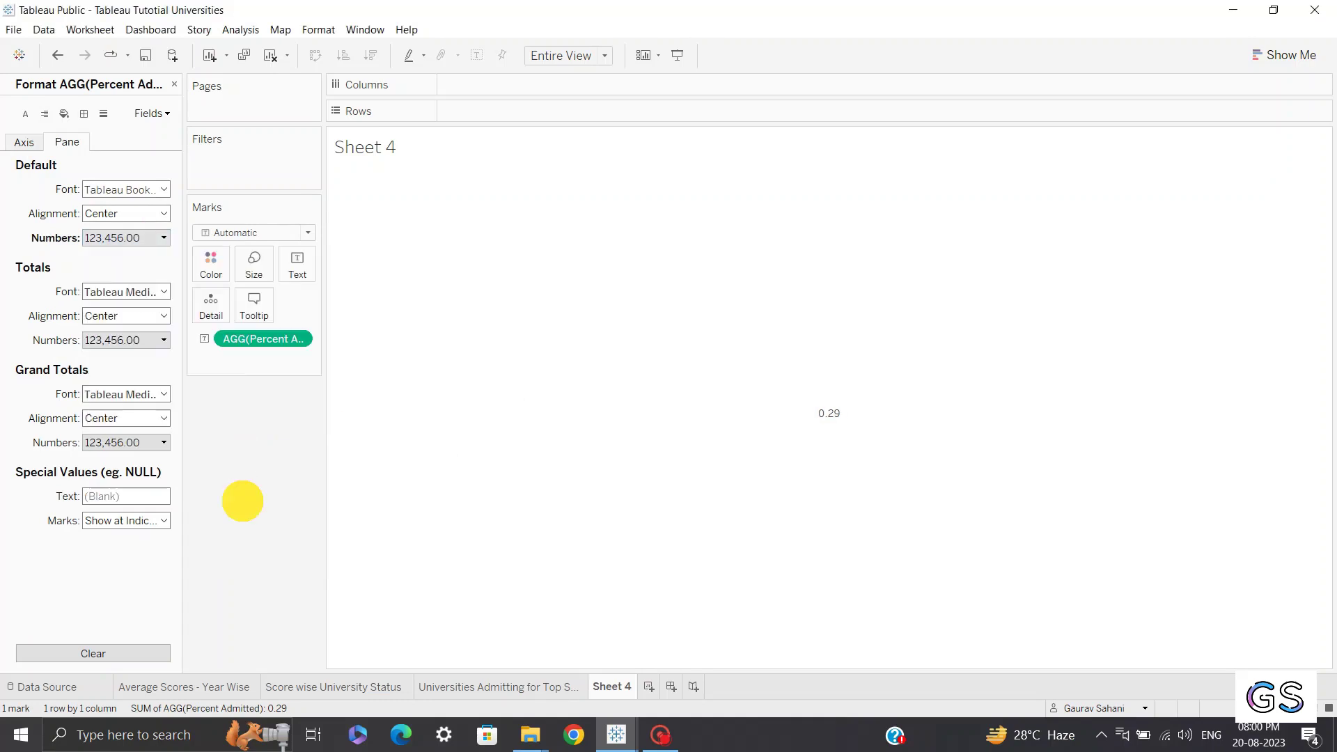
pyautogui.click(174, 83)
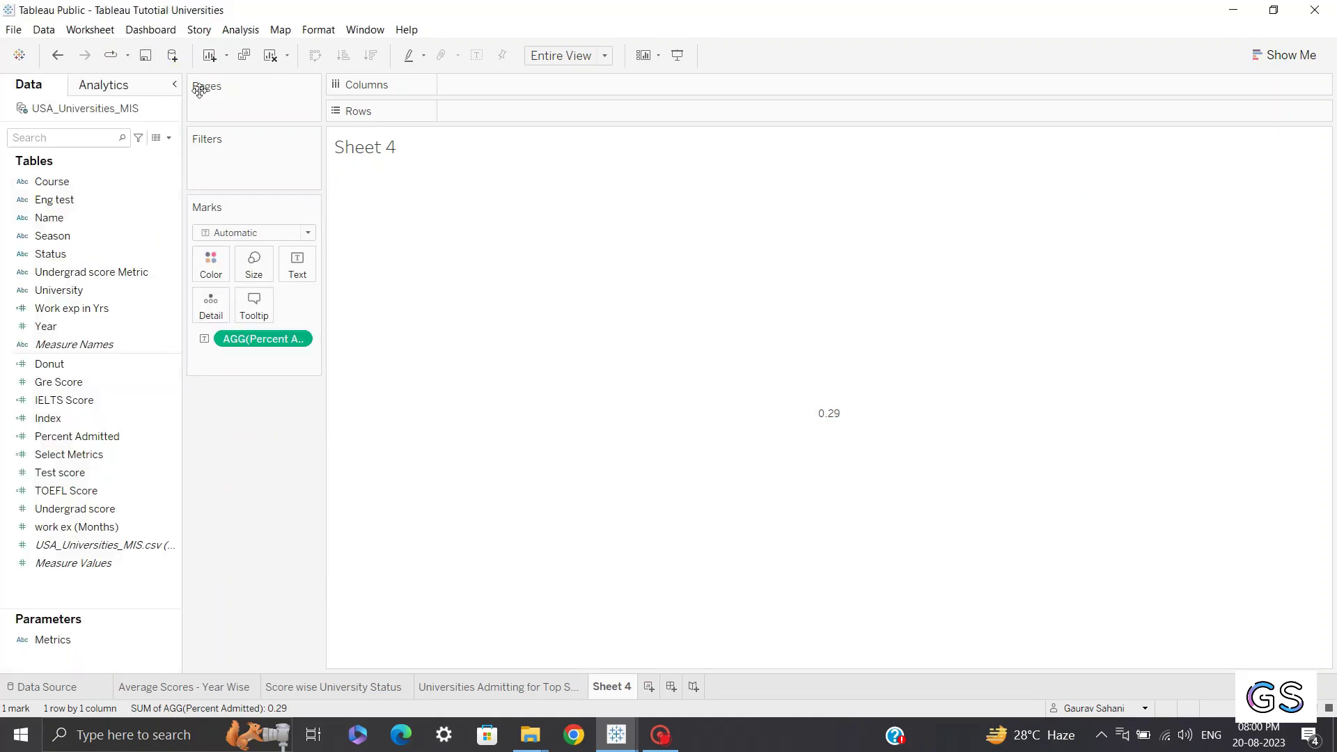
# Rename Sheet 4 as "Percent Admited".
pyautogui.doubleClick(604, 692)
pyautogui.write('Pe')
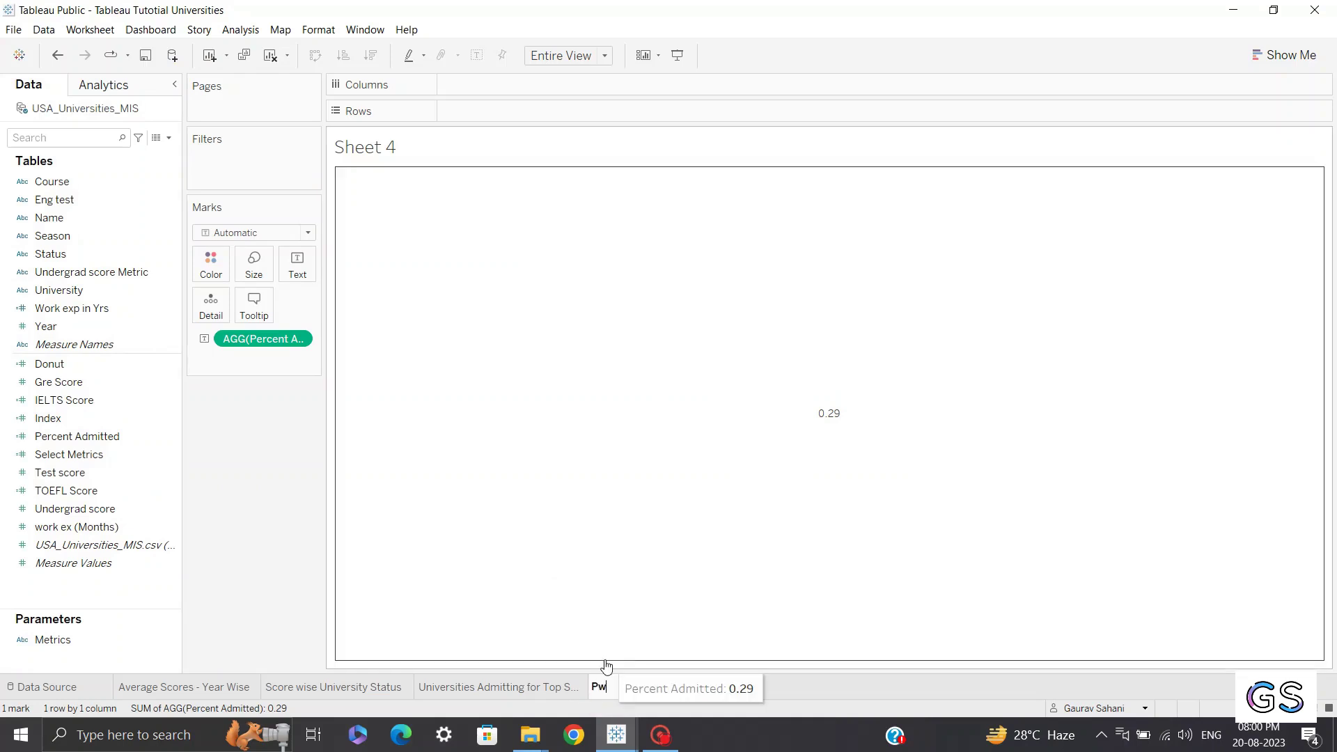
pyautogui.press('BackSpace')
pyautogui.write('ercent Admited')
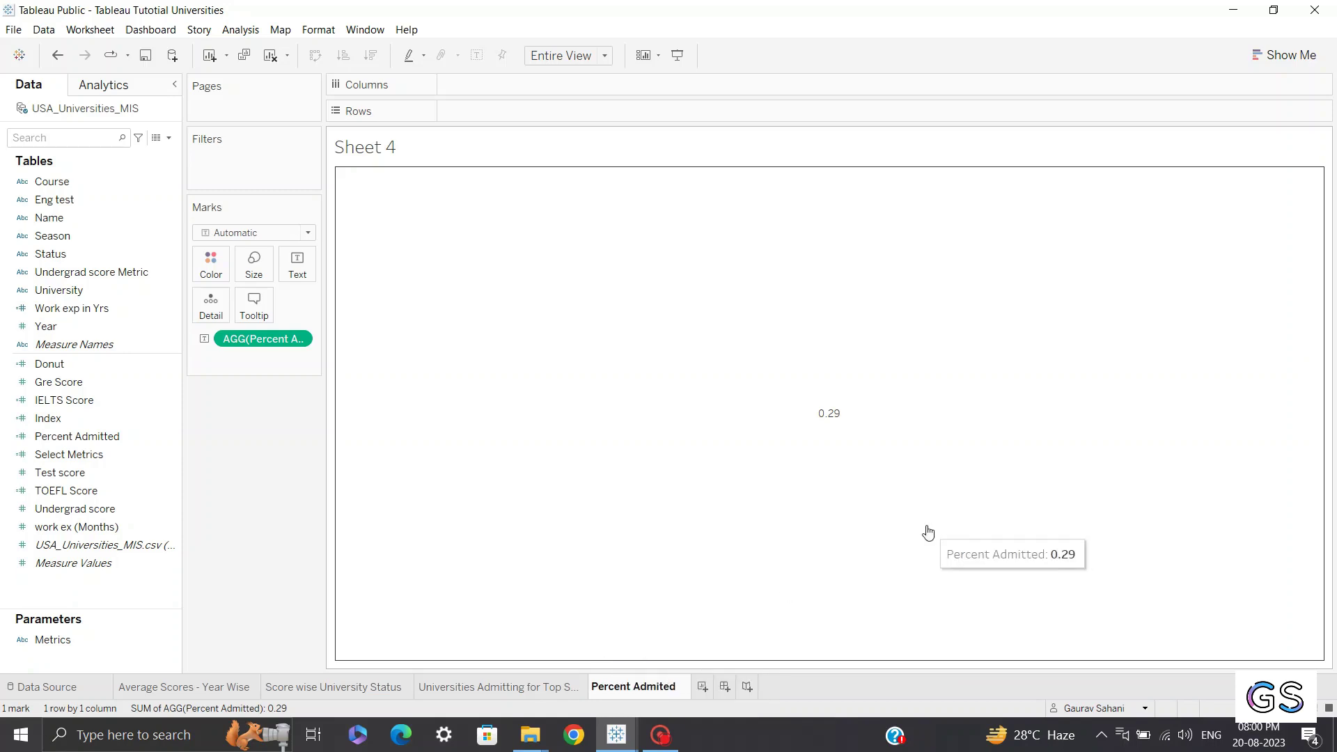
pyautogui.click(788, 525)
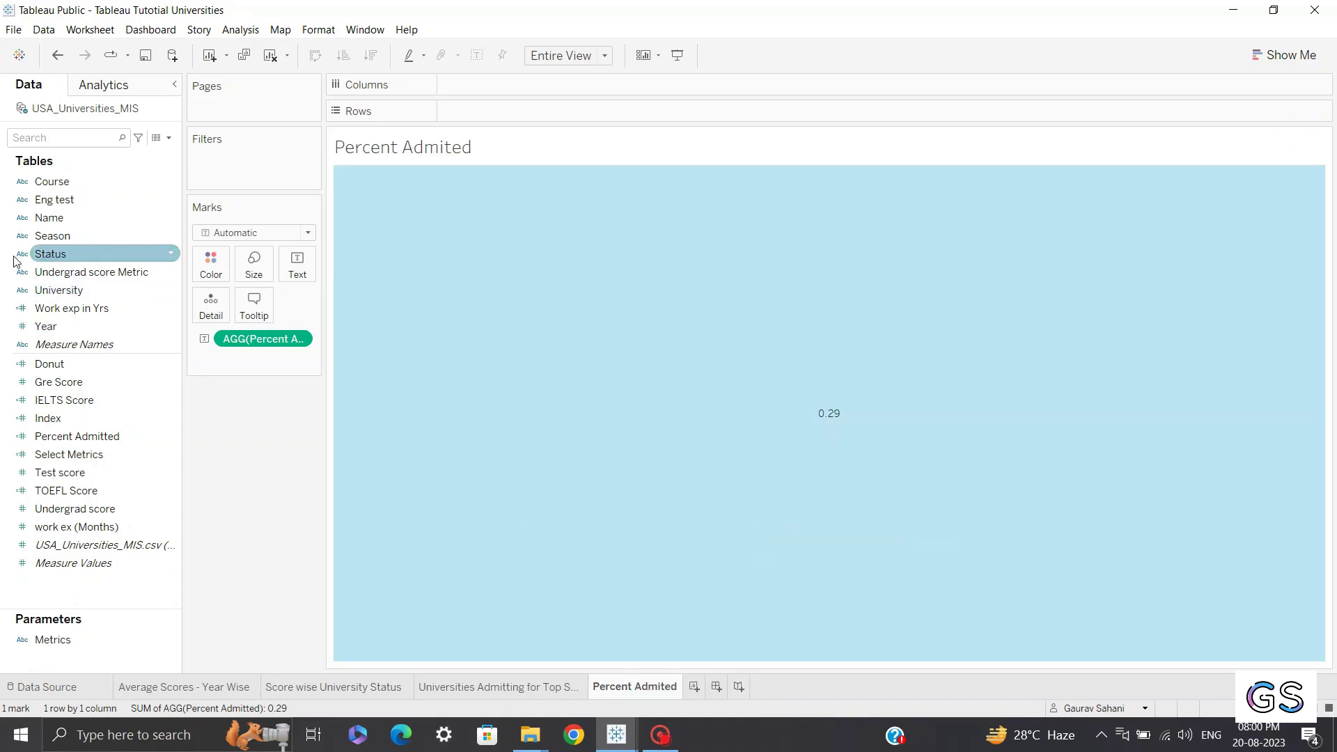
pyautogui.click(367, 427)
# Filter the Percent Admited sheet by University, keeping only Arizona State University.
pyautogui.moveTo(132, 289); pyautogui.dragTo(254, 164)
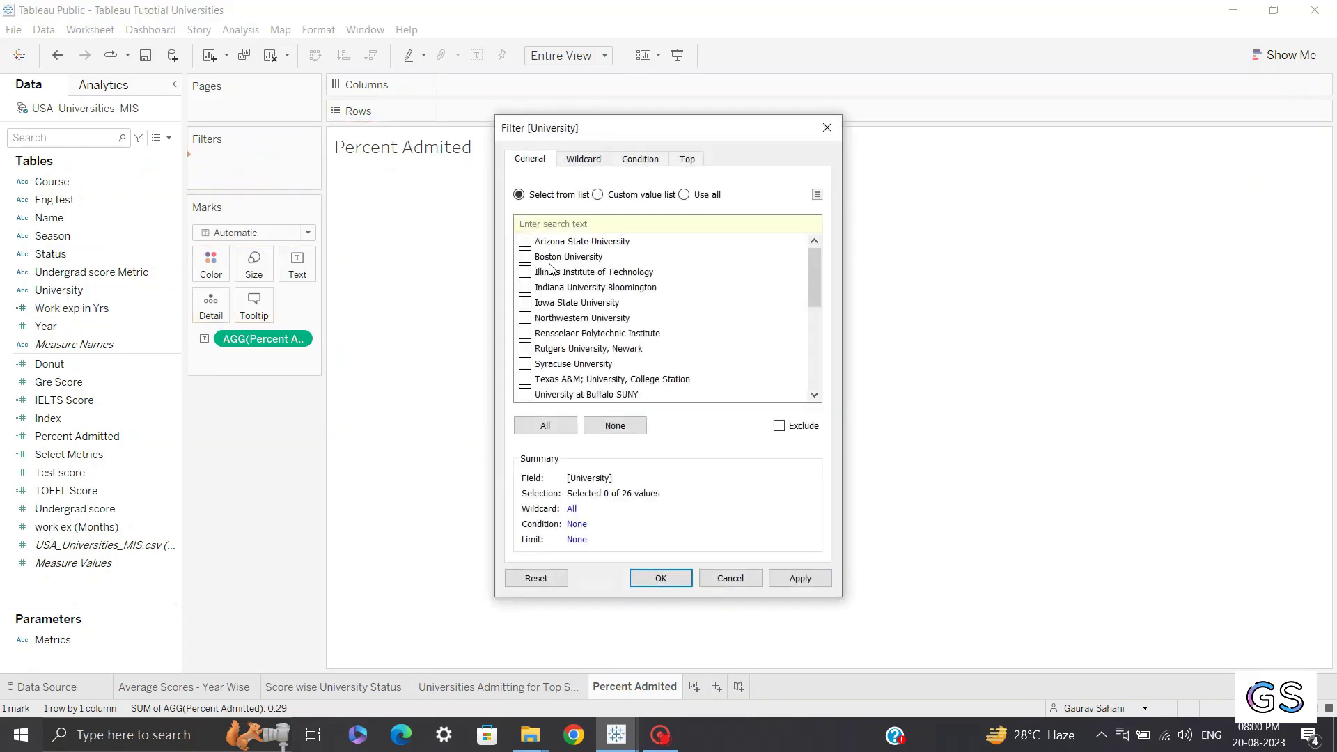
pyautogui.scroll(-2, 554, 279)
pyautogui.scroll(2, 555, 325)
pyautogui.click(525, 242)
pyautogui.click(660, 577)
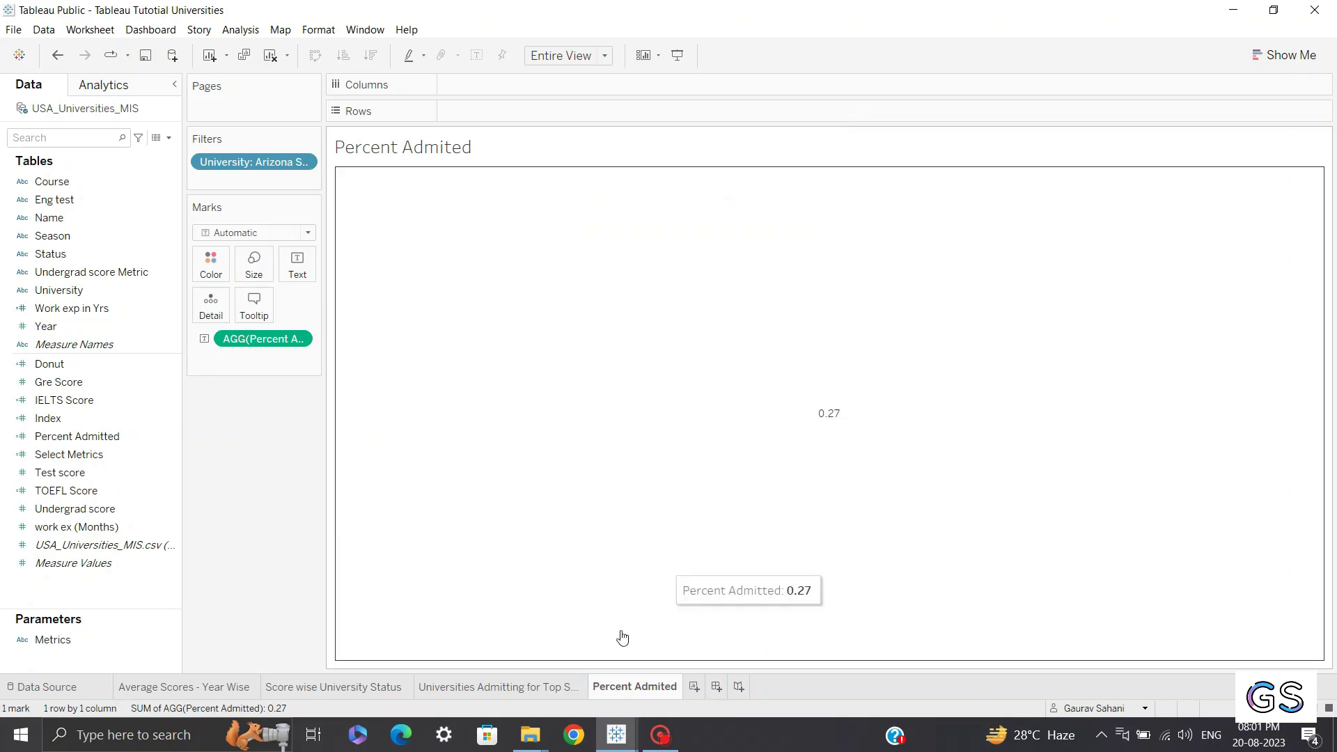
# Duplicate the Percent Admited sheet and replace the copy's text measure with Percent Reject.
pyautogui.rightClick(623, 691)
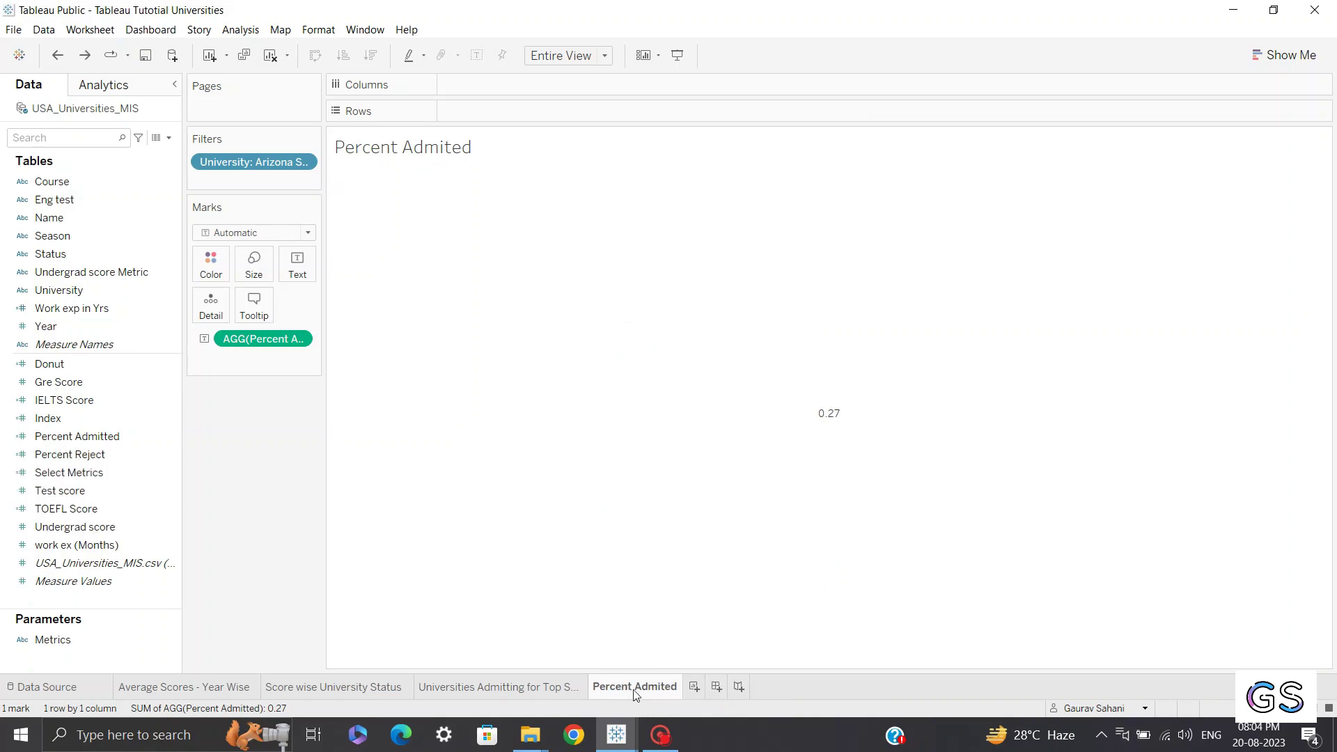
pyautogui.moveTo(623, 697)
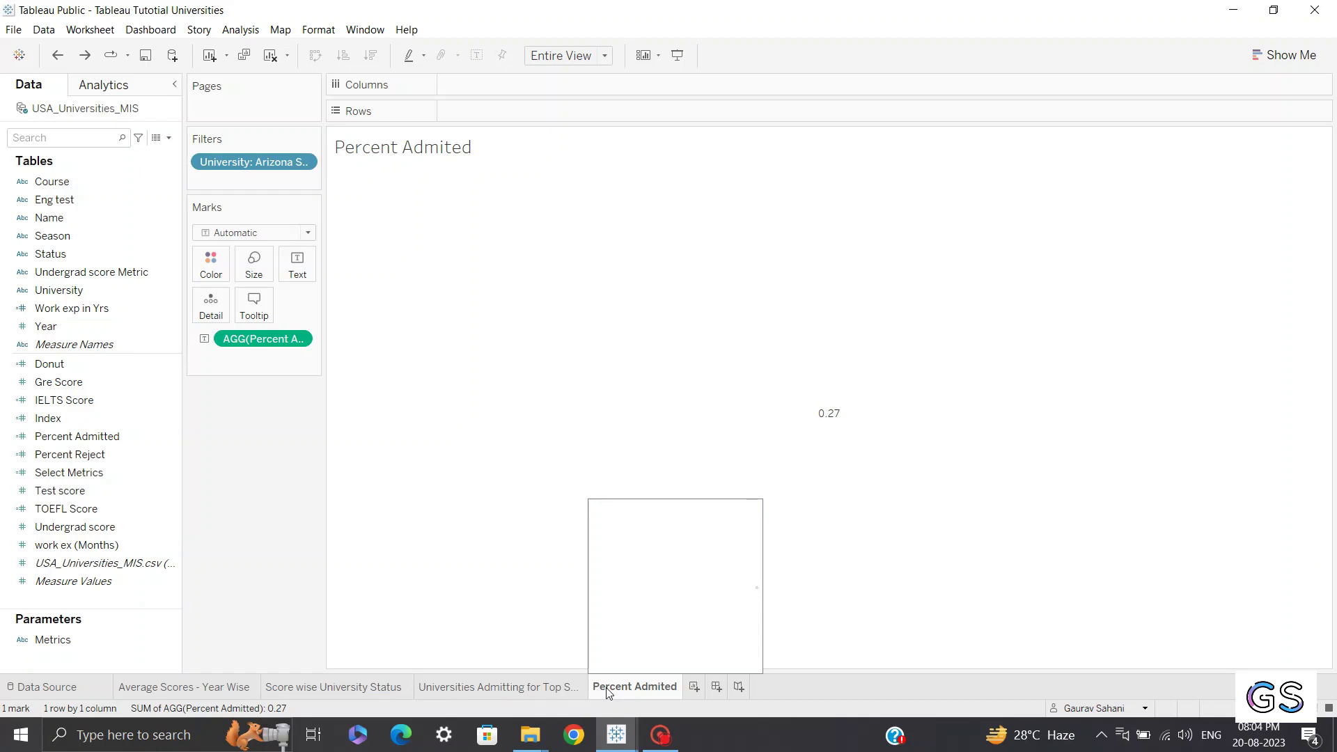
pyautogui.rightClick(613, 688)
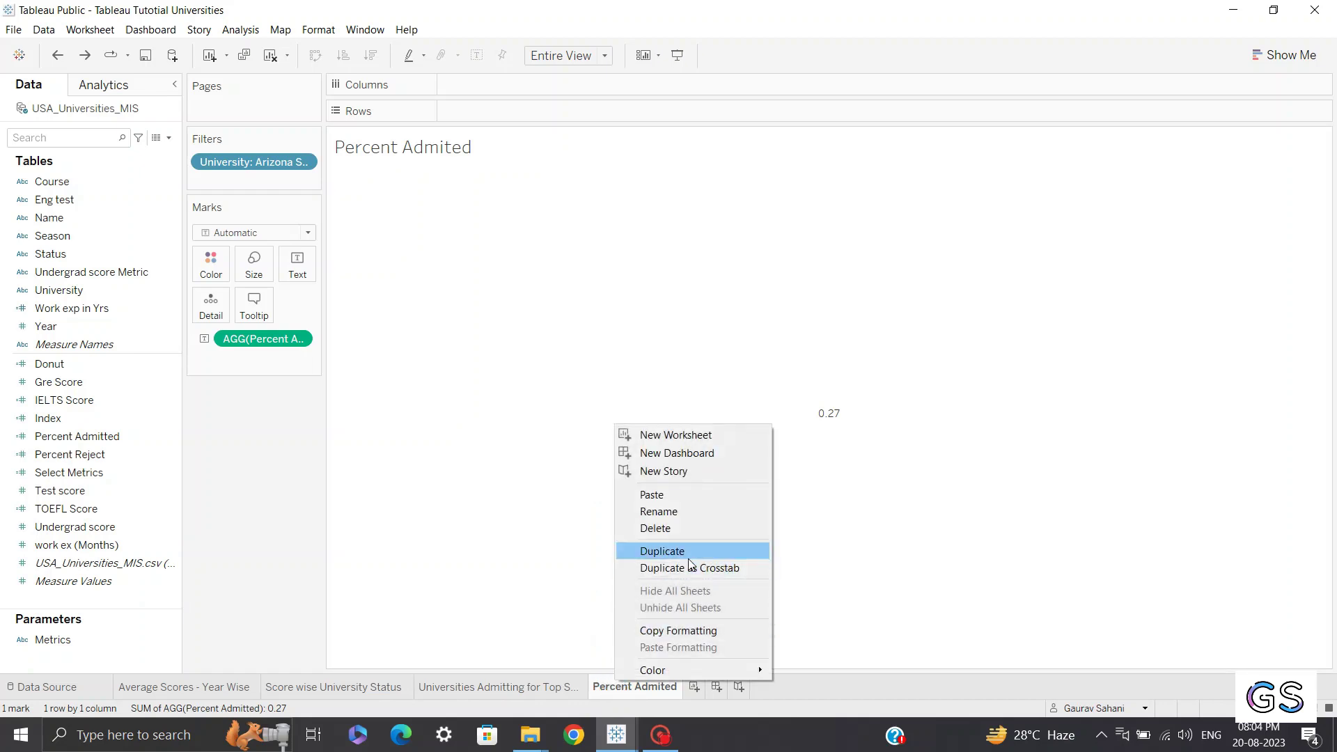
pyautogui.click(690, 557)
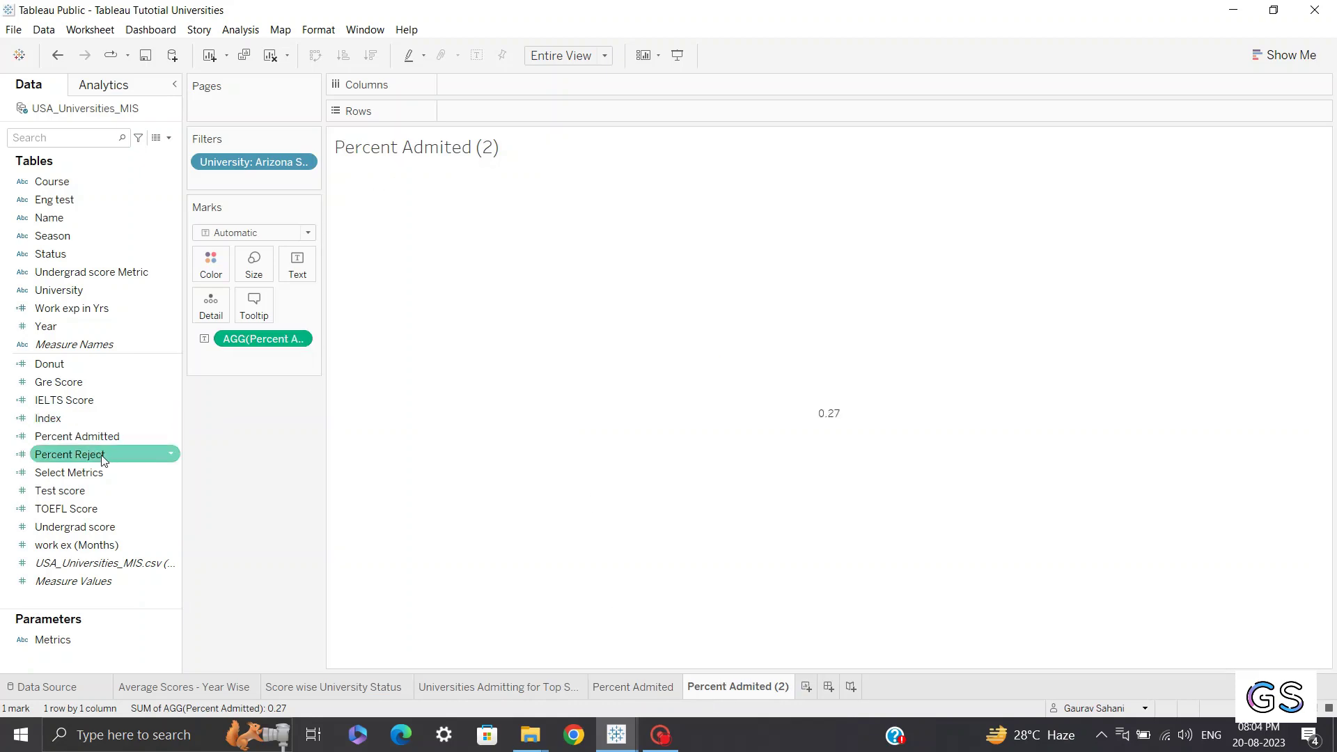
pyautogui.moveTo(92, 455); pyautogui.dragTo(269, 337)
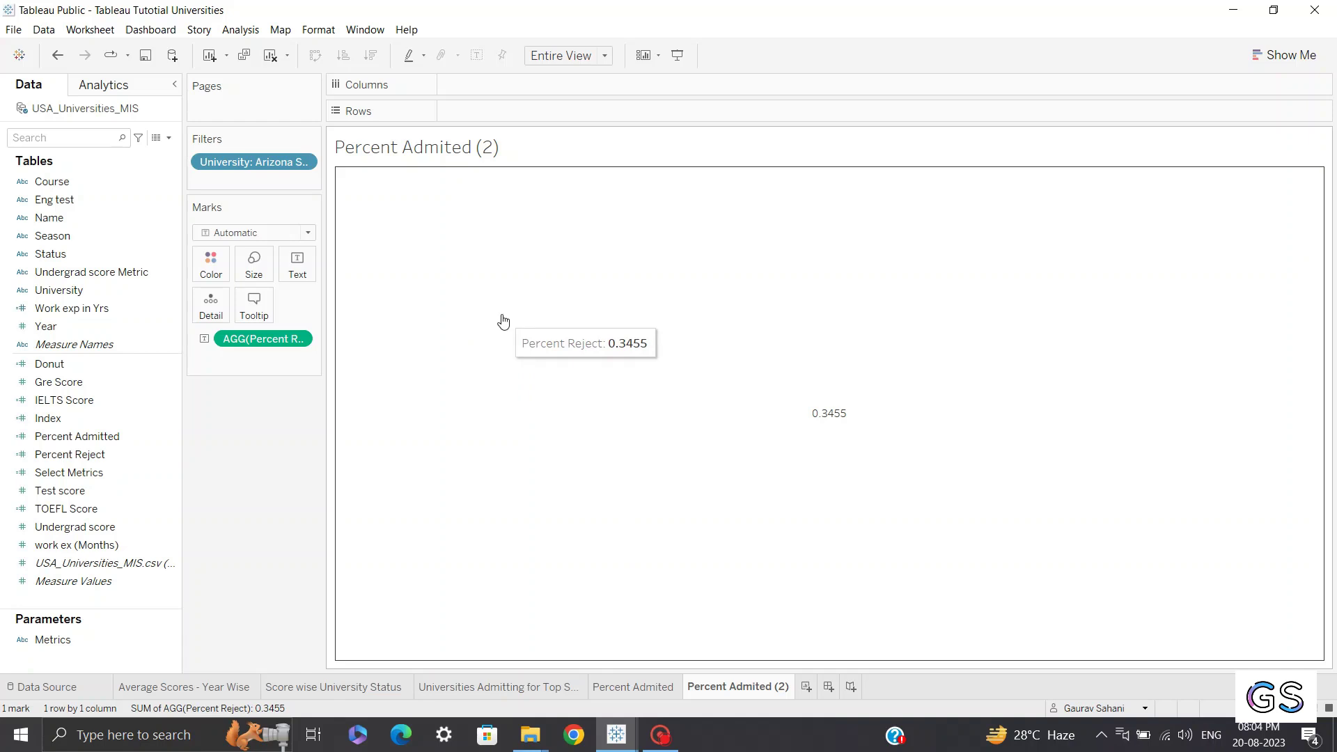
pyautogui.click(670, 691)
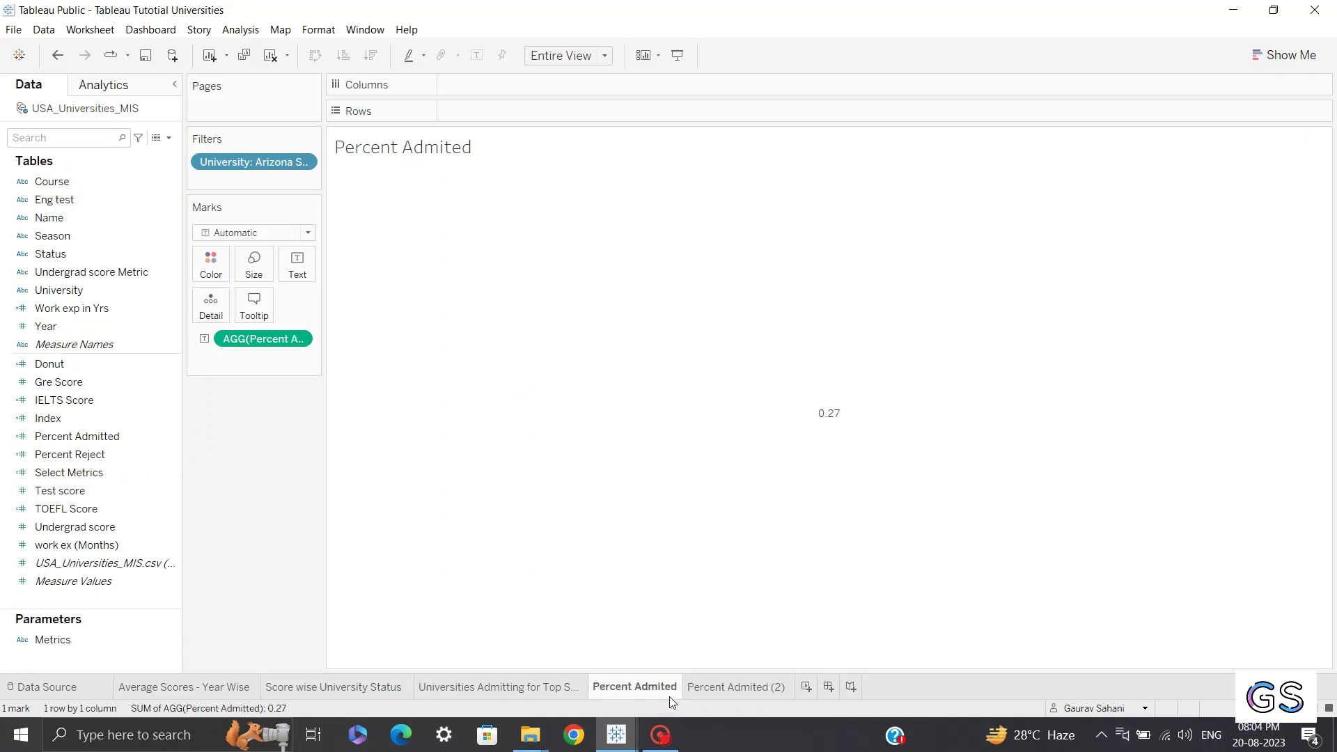
pyautogui.click(704, 692)
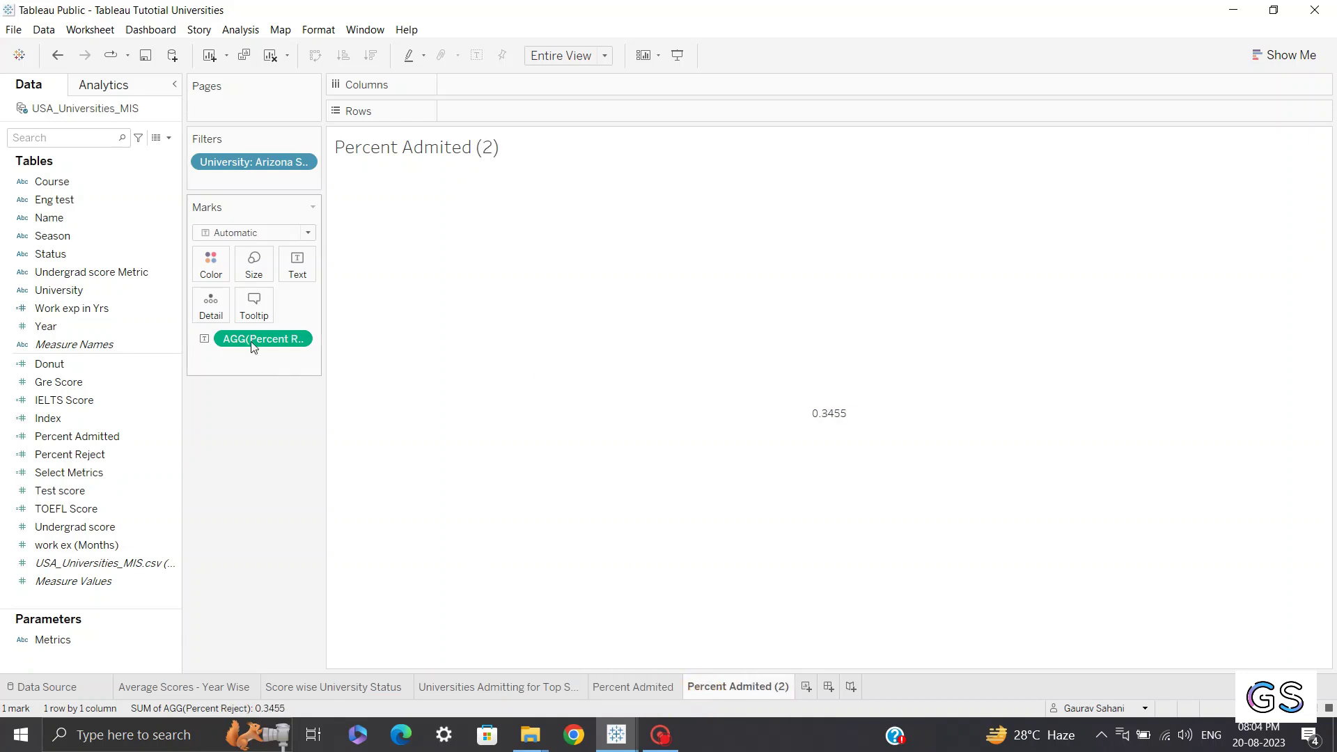
# Format the Percent Reject values on the duplicated sheet as Number (Custom) with 2 decimal places.
pyautogui.click(304, 339)
pyautogui.click(272, 421)
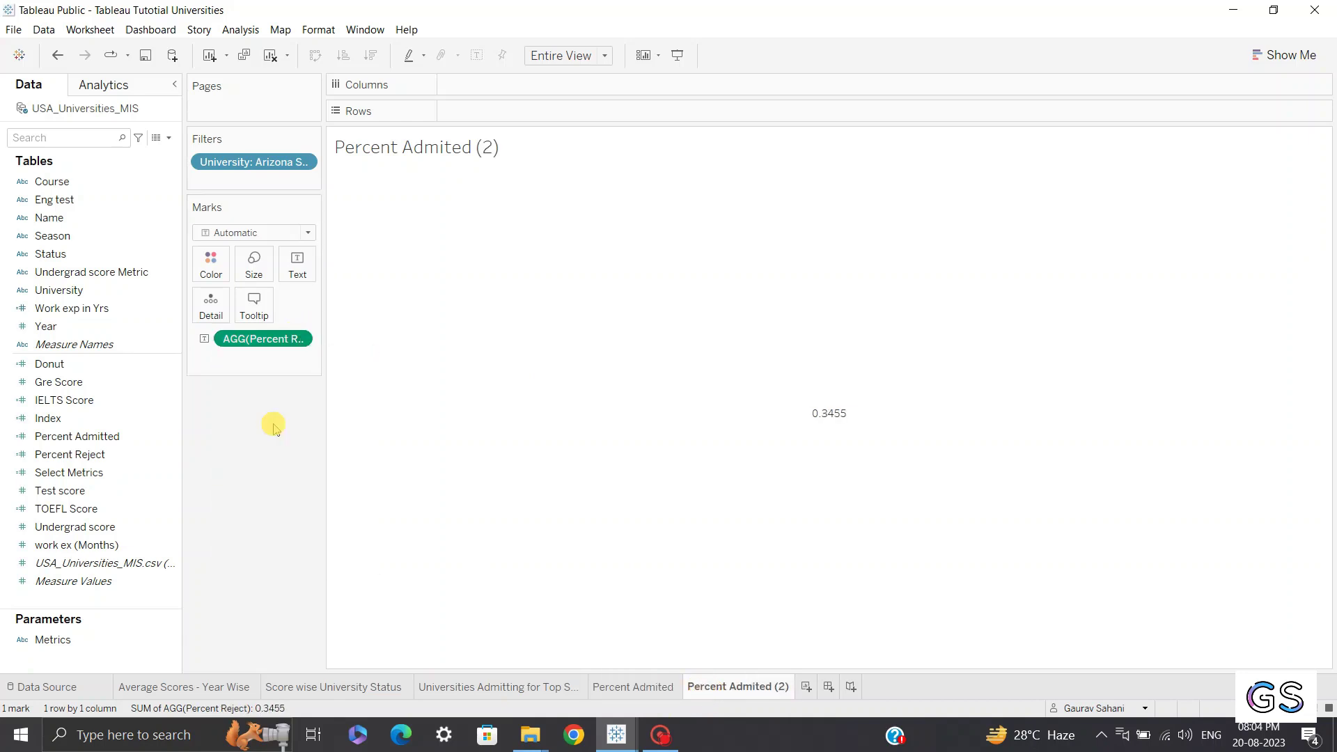
pyautogui.click(150, 237)
pyautogui.click(140, 283)
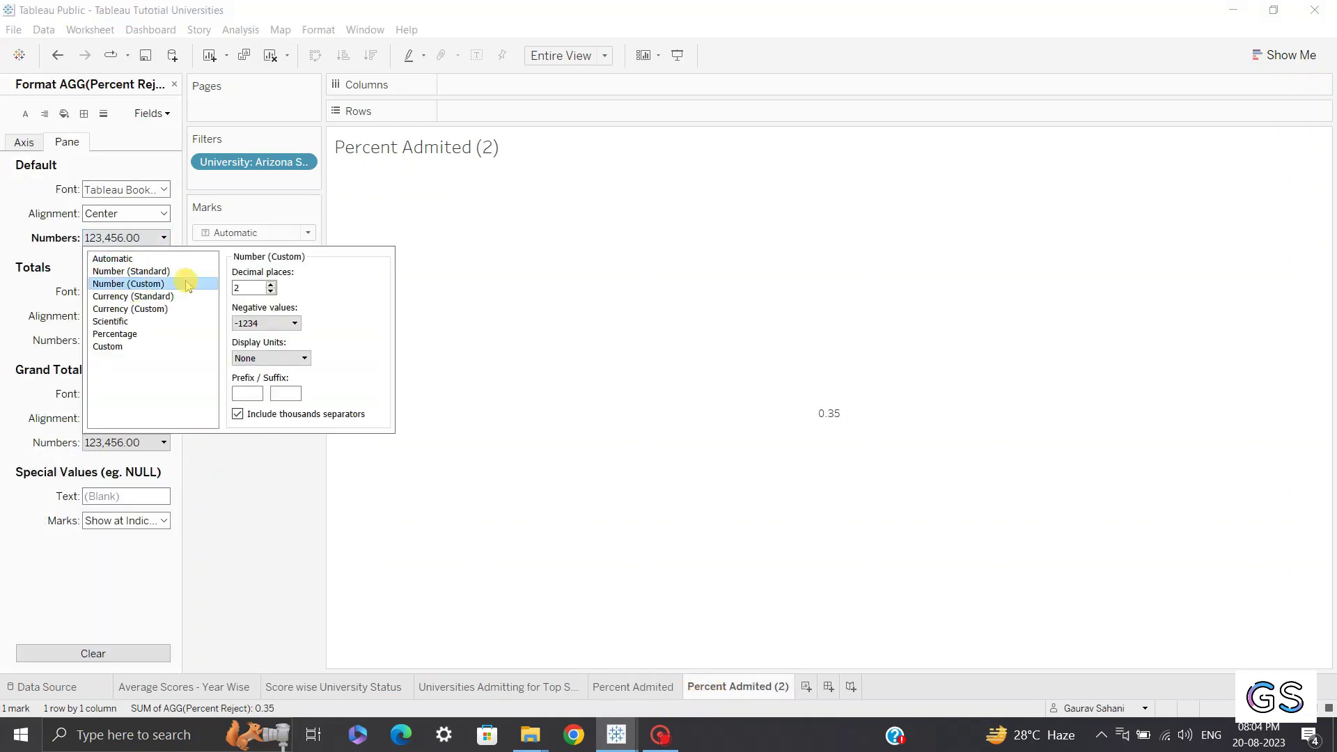
pyautogui.click(282, 494)
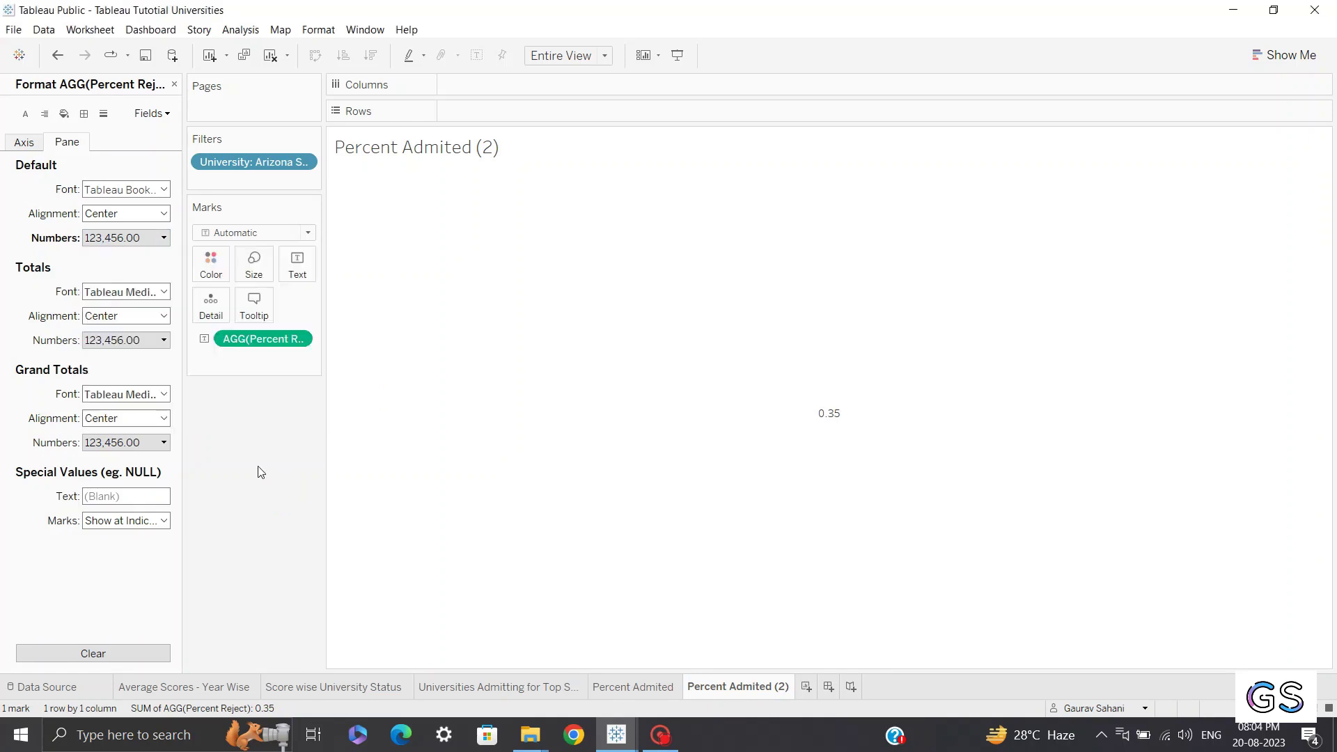
pyautogui.click(174, 84)
# Rename the duplicated sheet as "Percent Rejected".
pyautogui.doubleClick(728, 687)
pyautogui.click(728, 687)
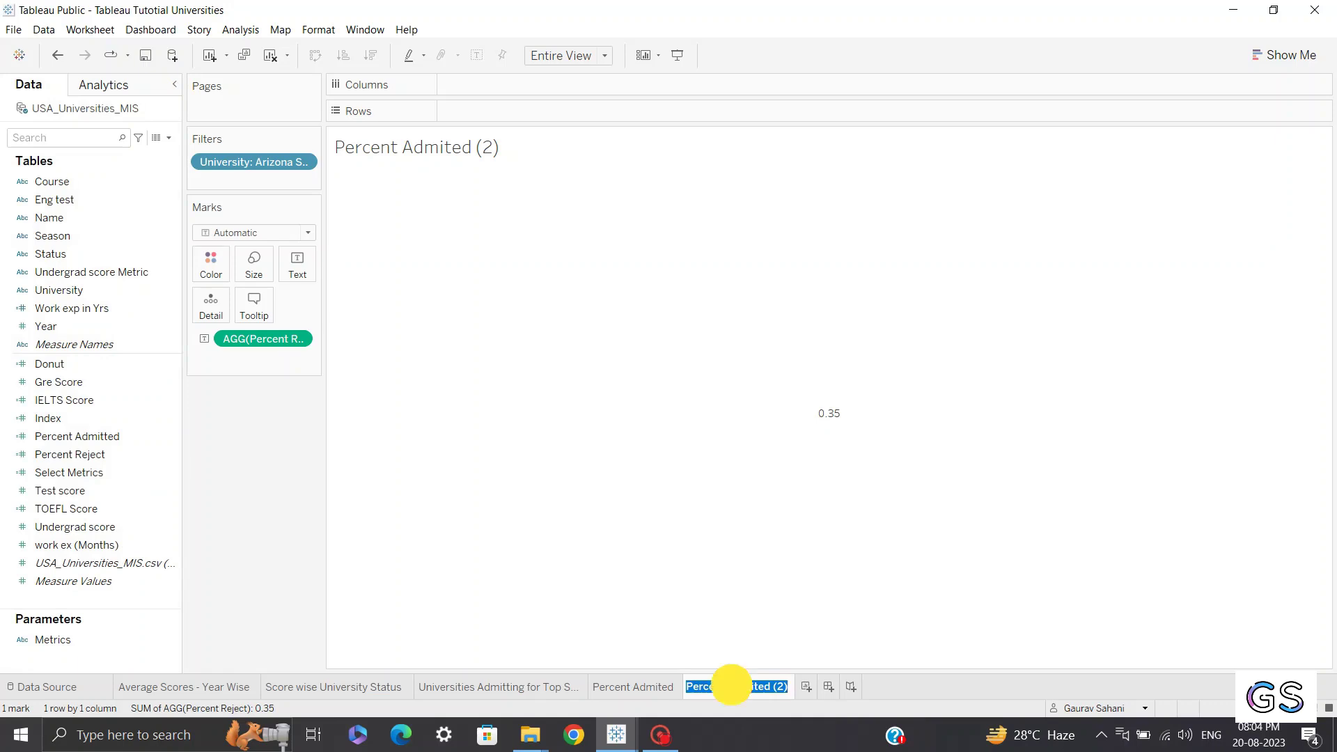
pyautogui.press('Delete')
pyautogui.press('Delete')
pyautogui.press('Delete')
pyautogui.press('Delete')
pyautogui.press('Delete')
pyautogui.press('Delete')
pyautogui.press('Delete')
pyautogui.press('Delete')
pyautogui.press('Delete')
pyautogui.press('Delete')
pyautogui.press('Delete')
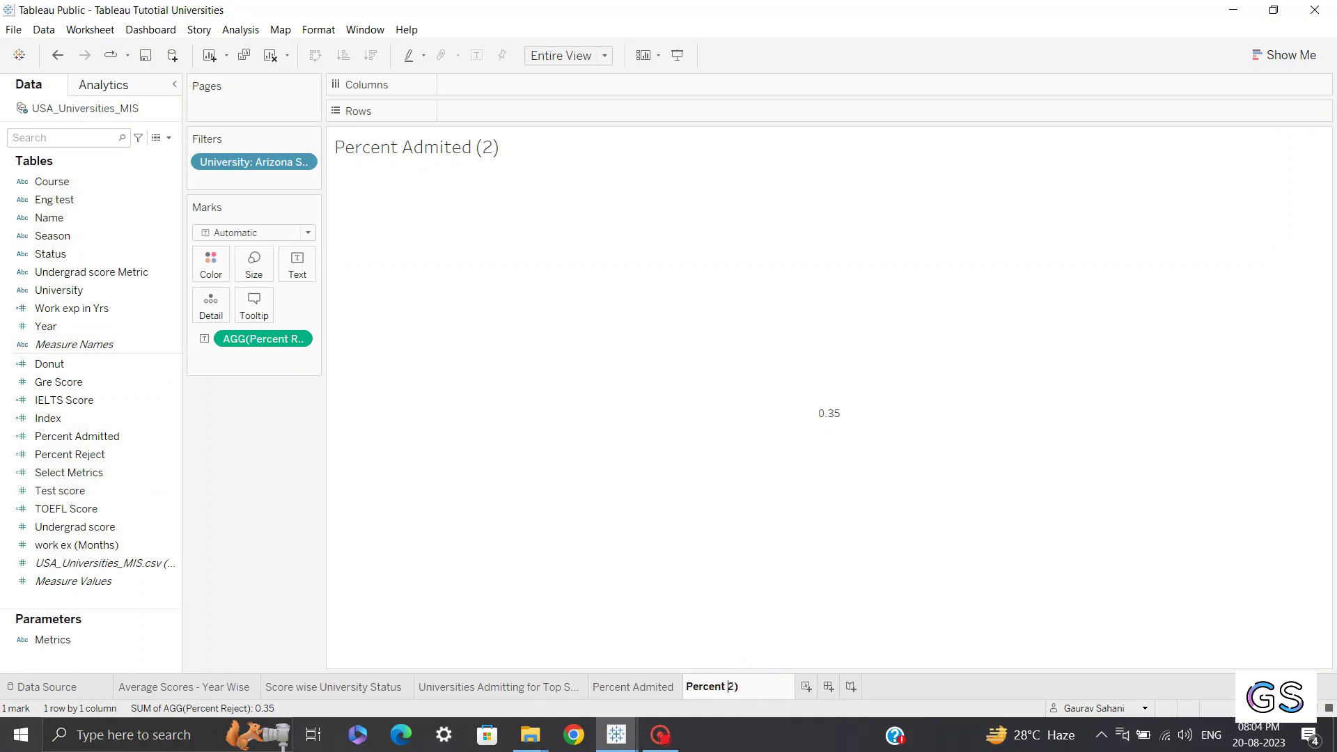
pyautogui.write('Rejected')
pyautogui.press('Return')
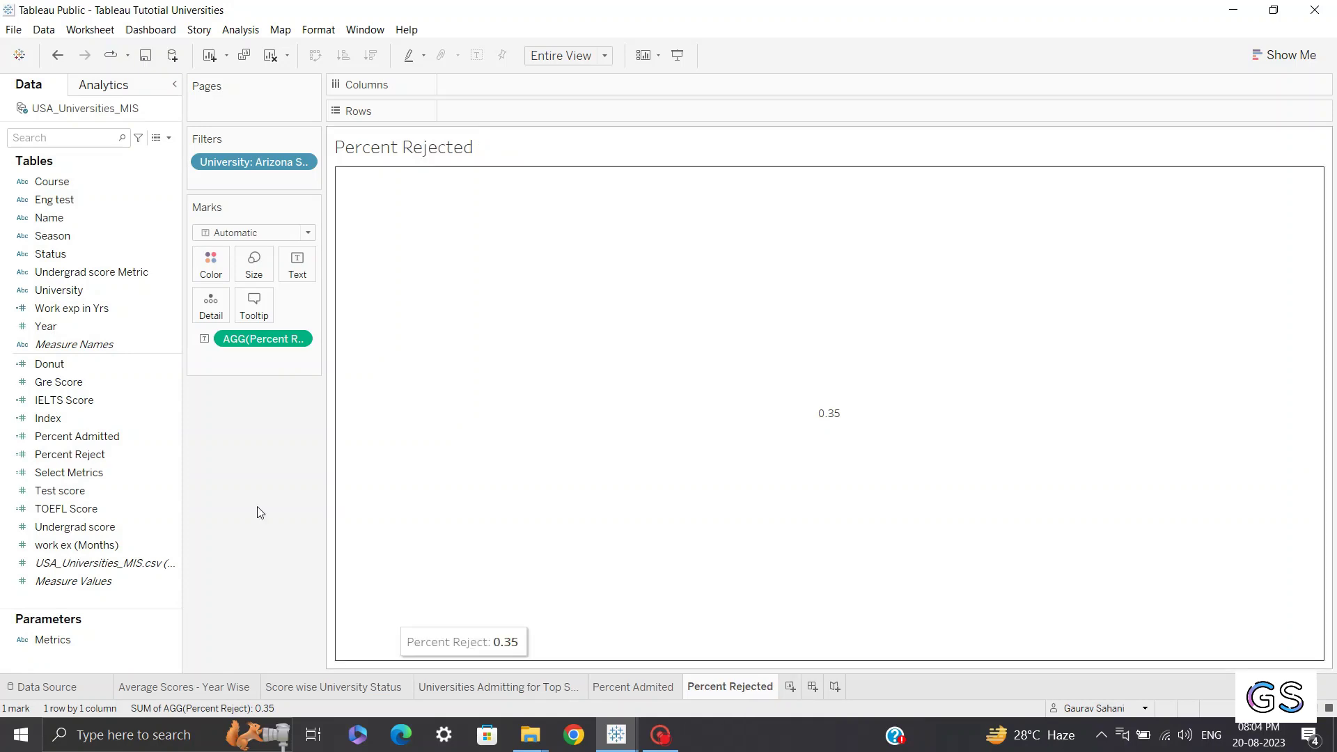
# On a new sheet, lay out Undergrad score Metric across the columns and show Undergrad score as the text values.
pyautogui.moveTo(497, 584)
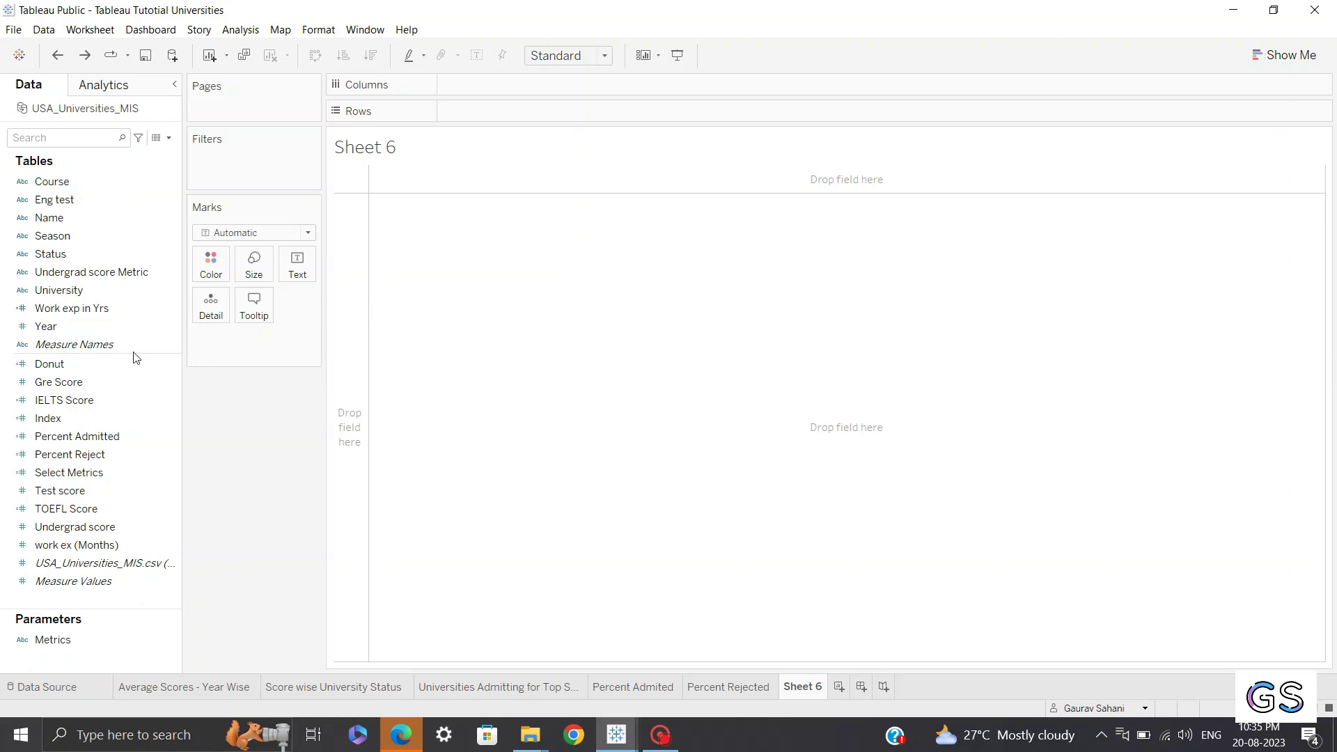
pyautogui.moveTo(106, 270); pyautogui.dragTo(529, 82)
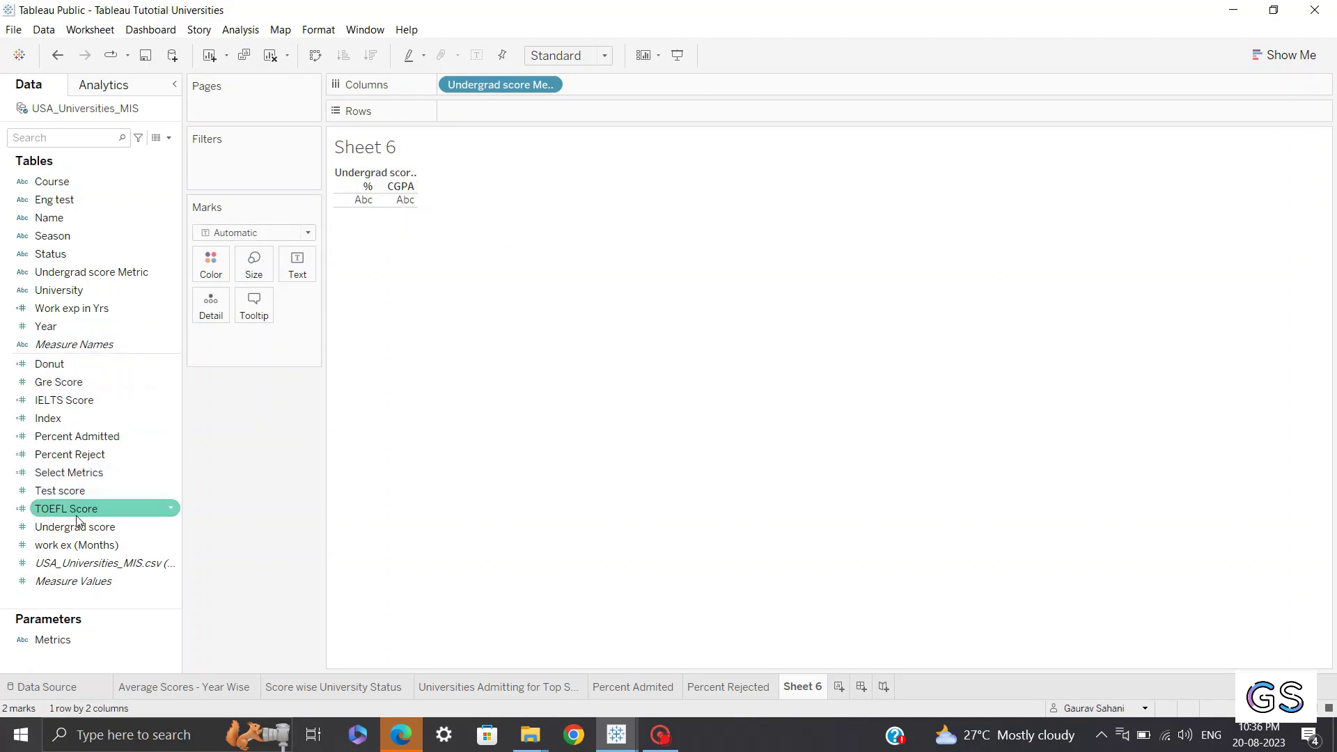
pyautogui.click(98, 524)
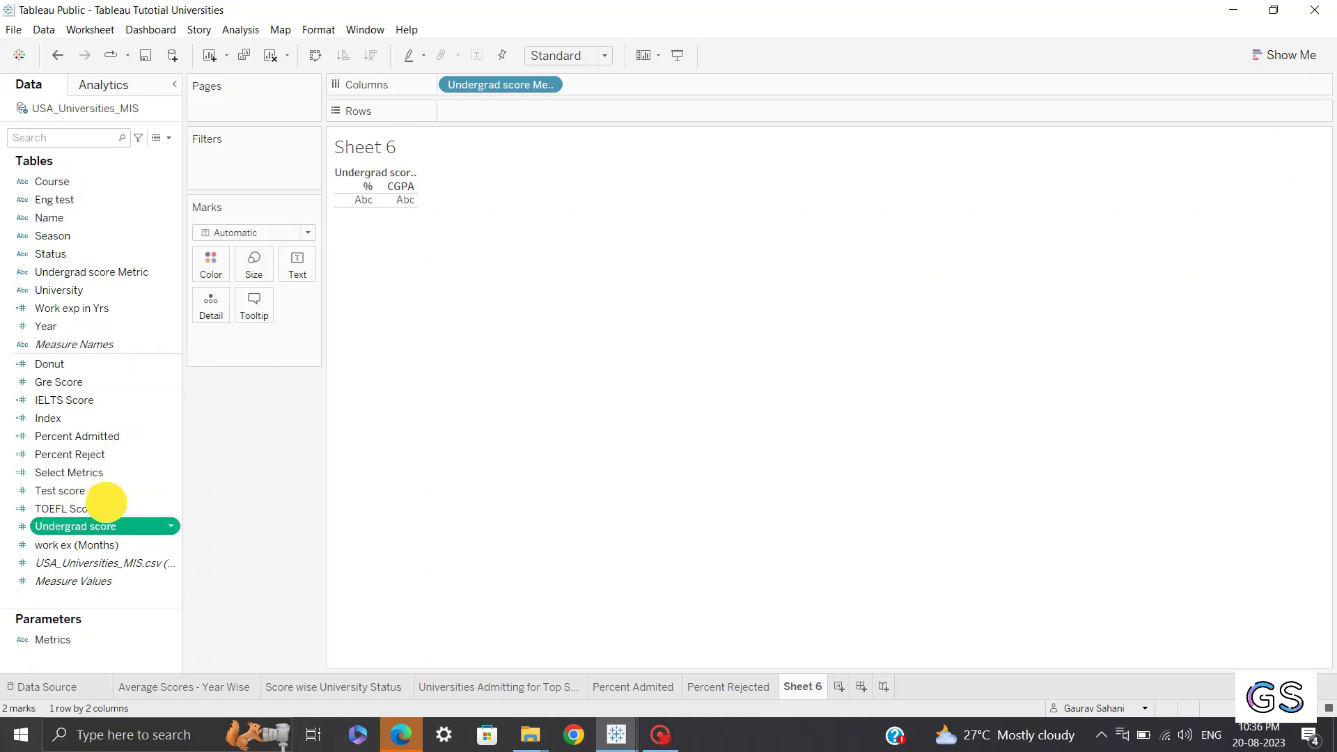
pyautogui.moveTo(105, 502); pyautogui.dragTo(296, 266)
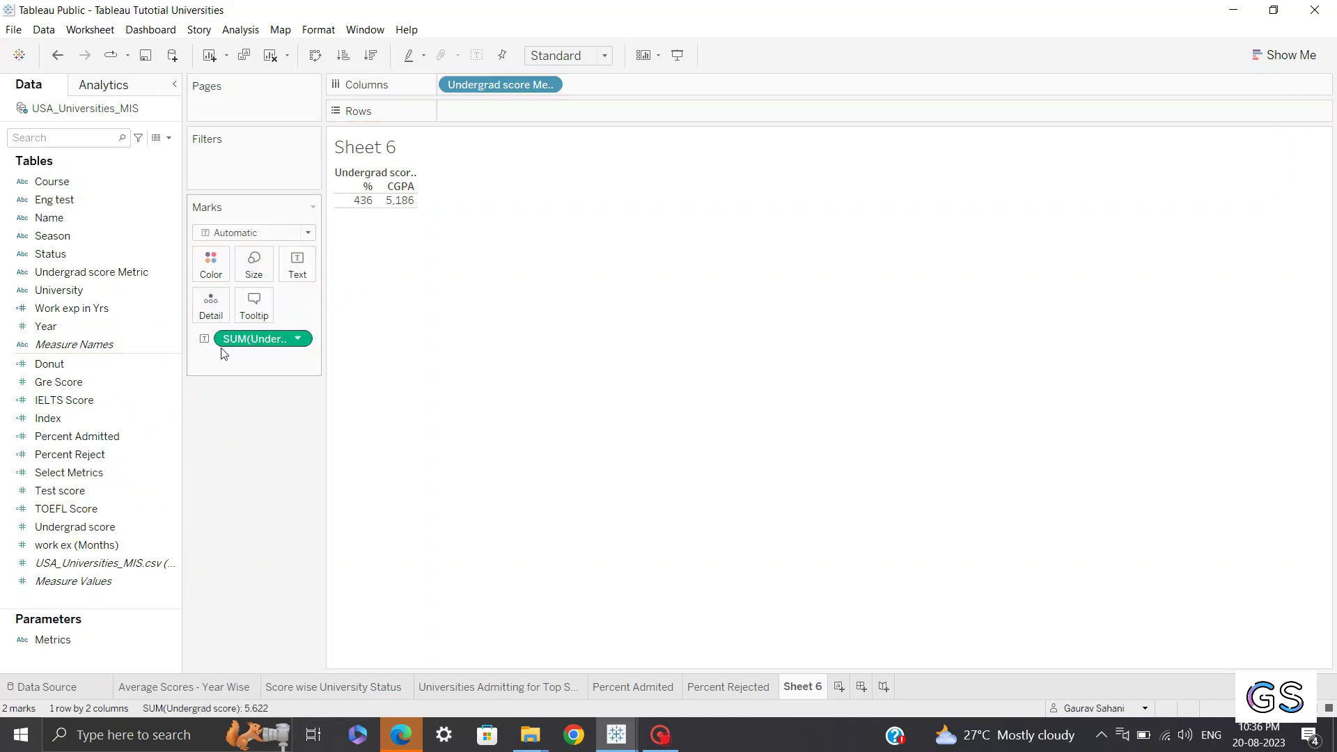
pyautogui.moveTo(359, 202)
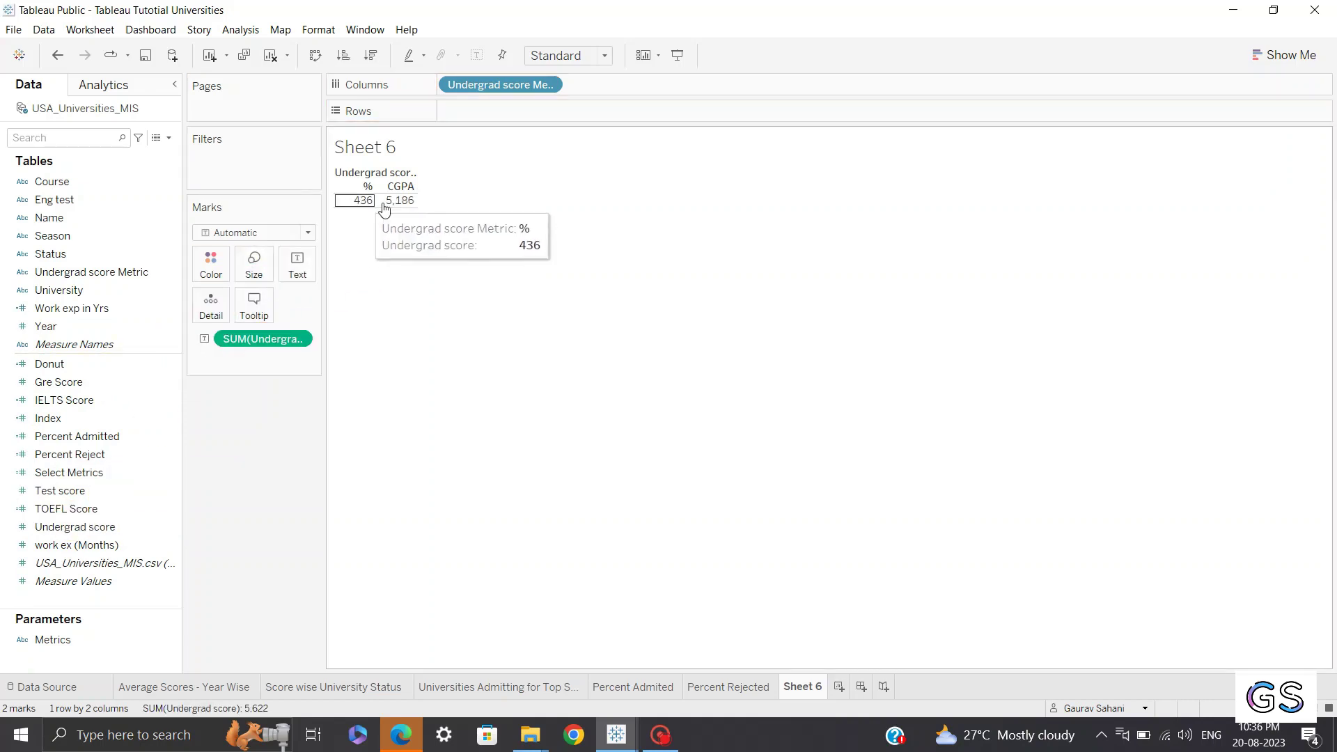
# Change the aggregation of the Undergrad score text measure to Average.
pyautogui.rightClick(293, 338)
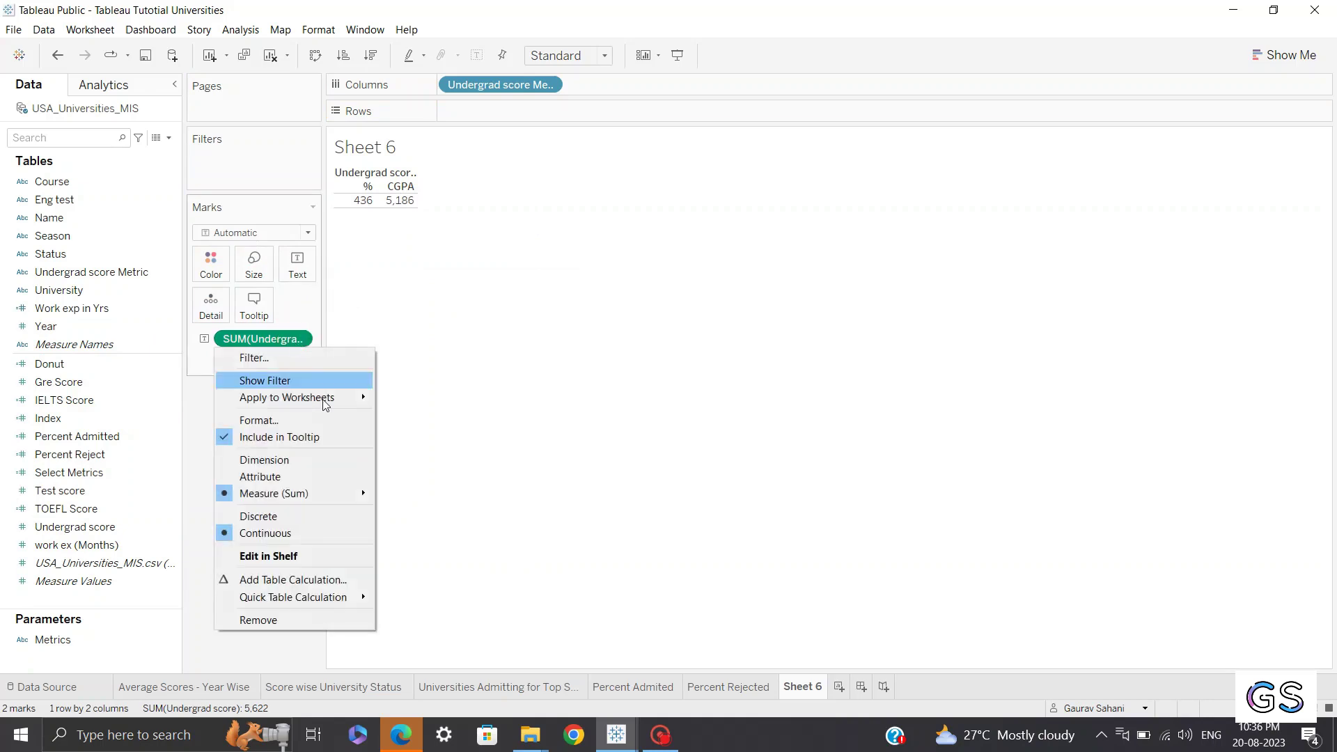
pyautogui.moveTo(328, 493)
pyautogui.click(394, 510)
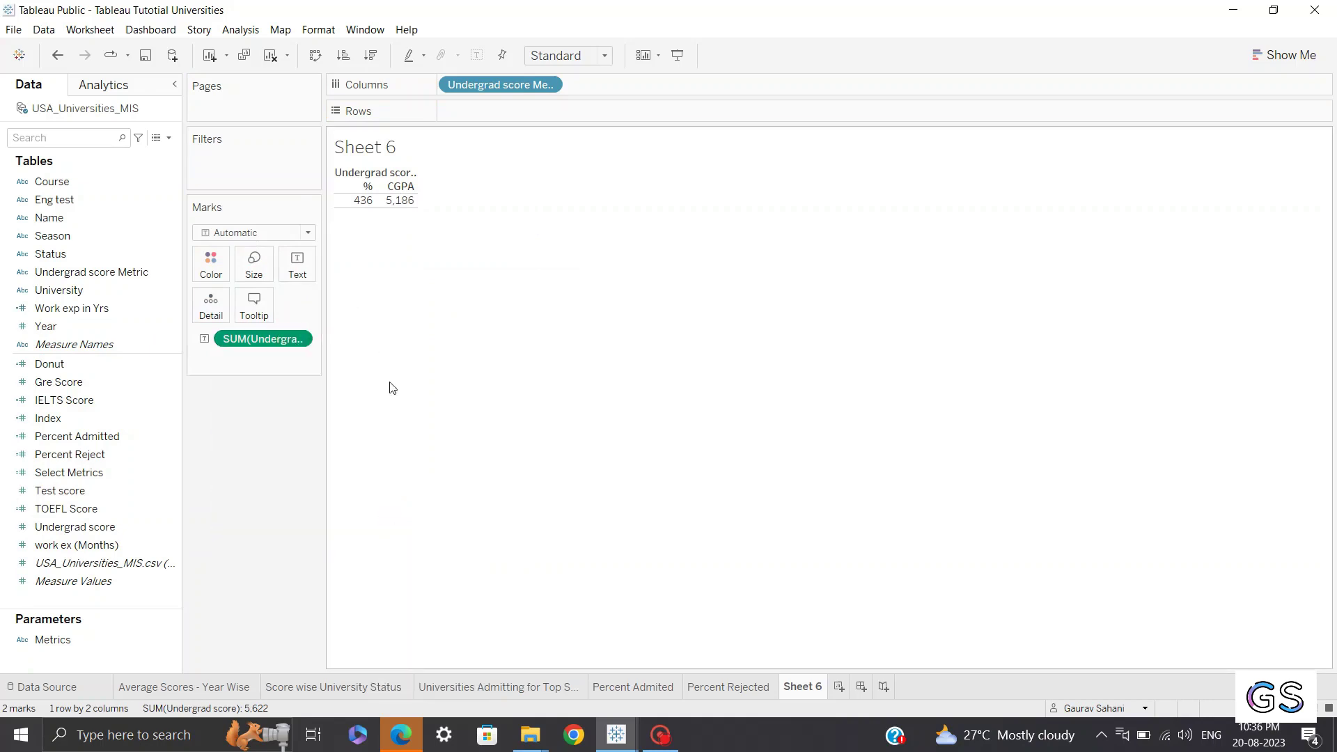
pyautogui.moveTo(387, 209)
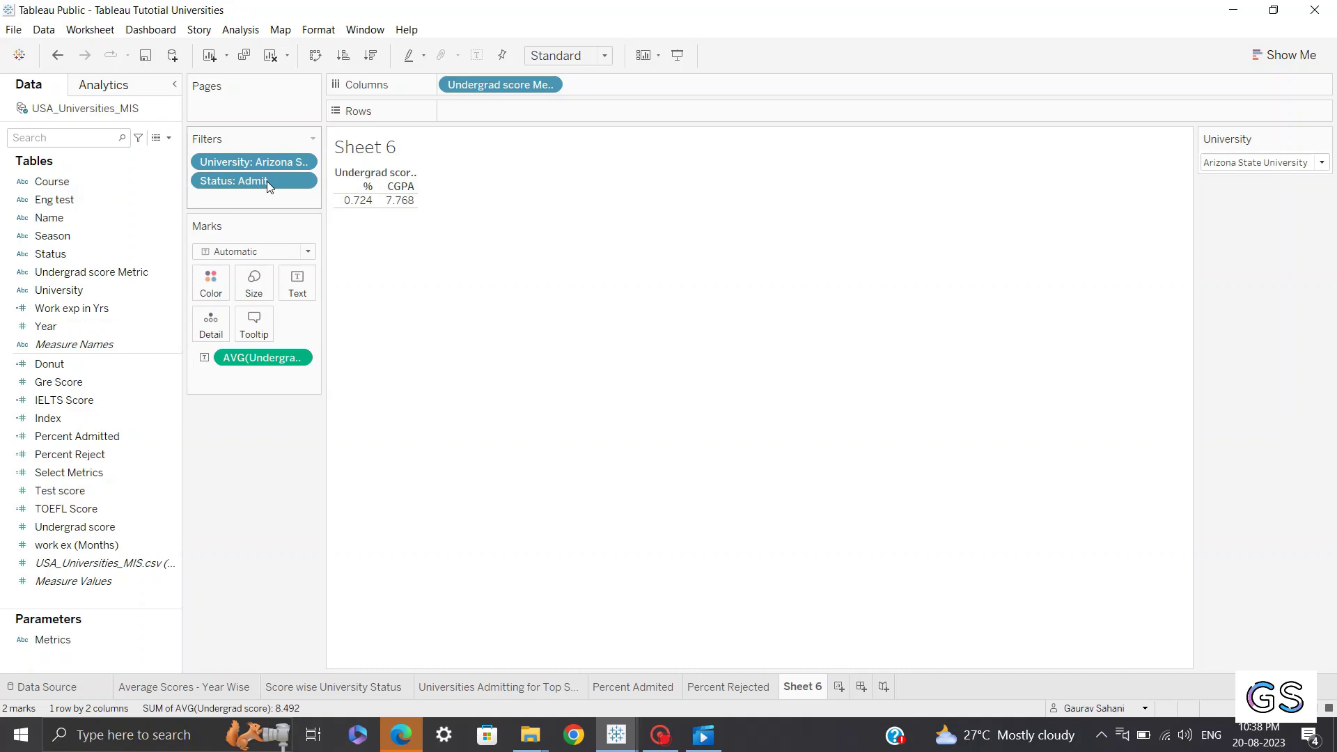
# Switch the University filter on the undergrad score sheet to Boston University.
pyautogui.moveTo(353, 202)
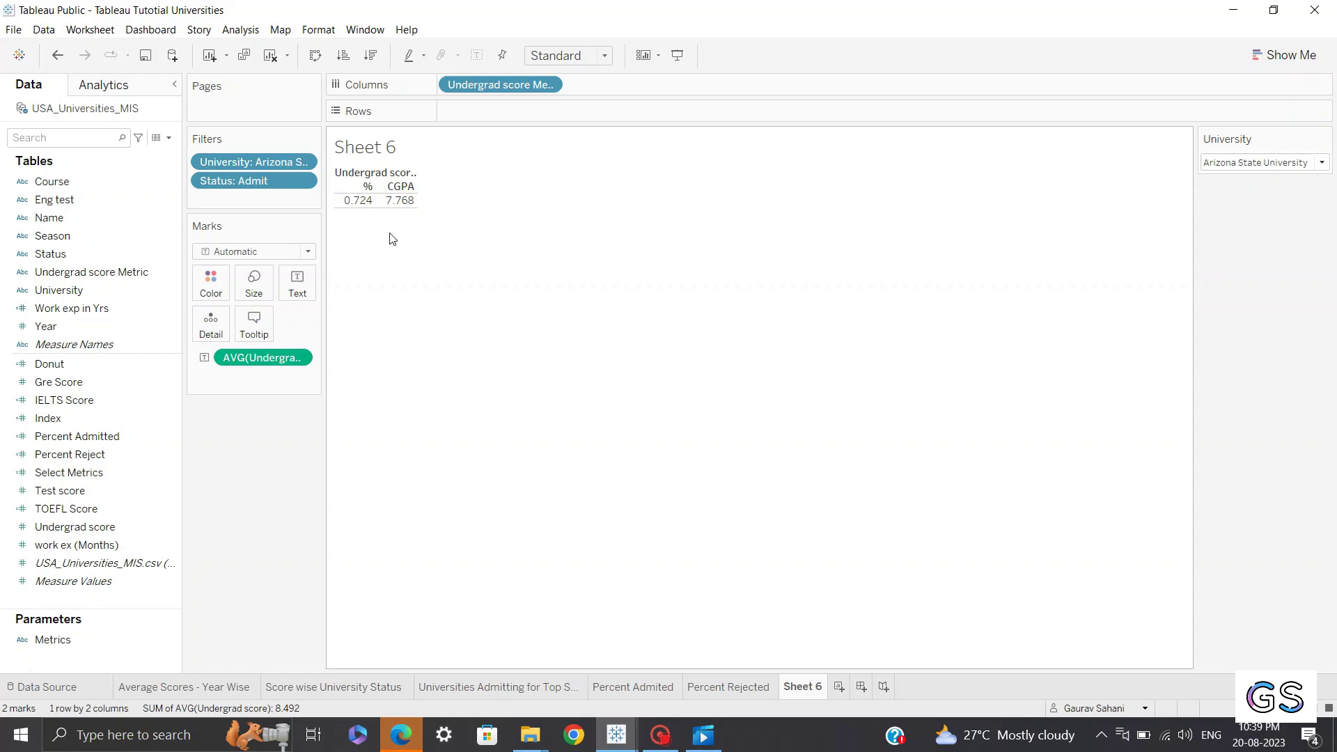
pyautogui.click(1285, 162)
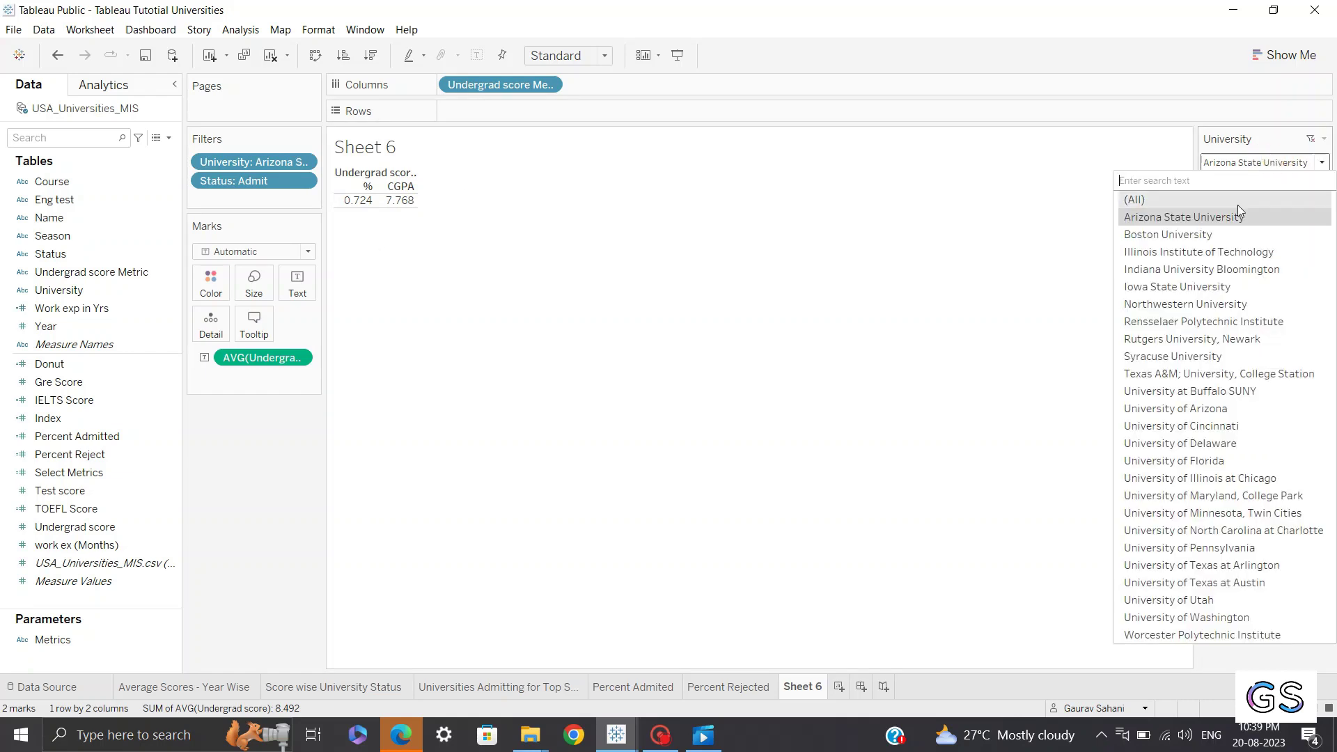
pyautogui.click(1216, 232)
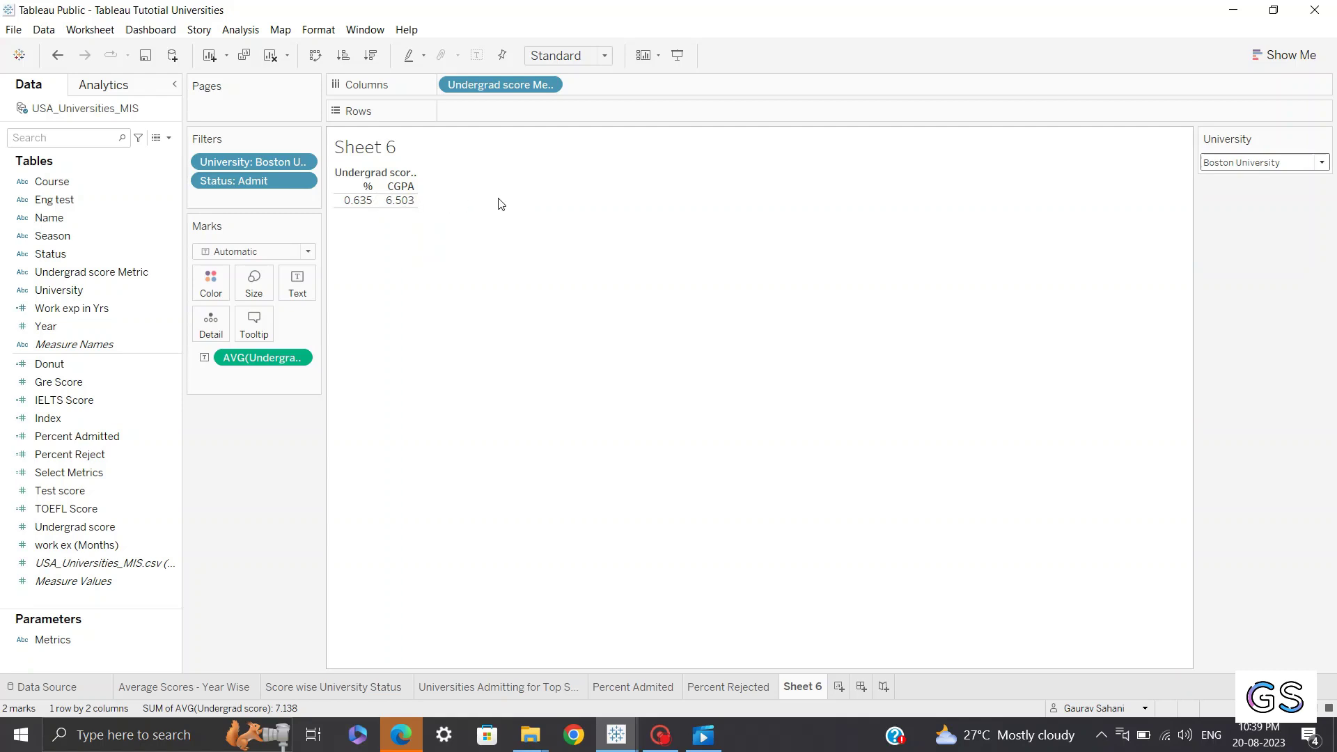
# Review the existing worksheets, including Average Scores - Year Wise, Score wise University Status and Universities Admitting for Top Scores.
pyautogui.click(619, 689)
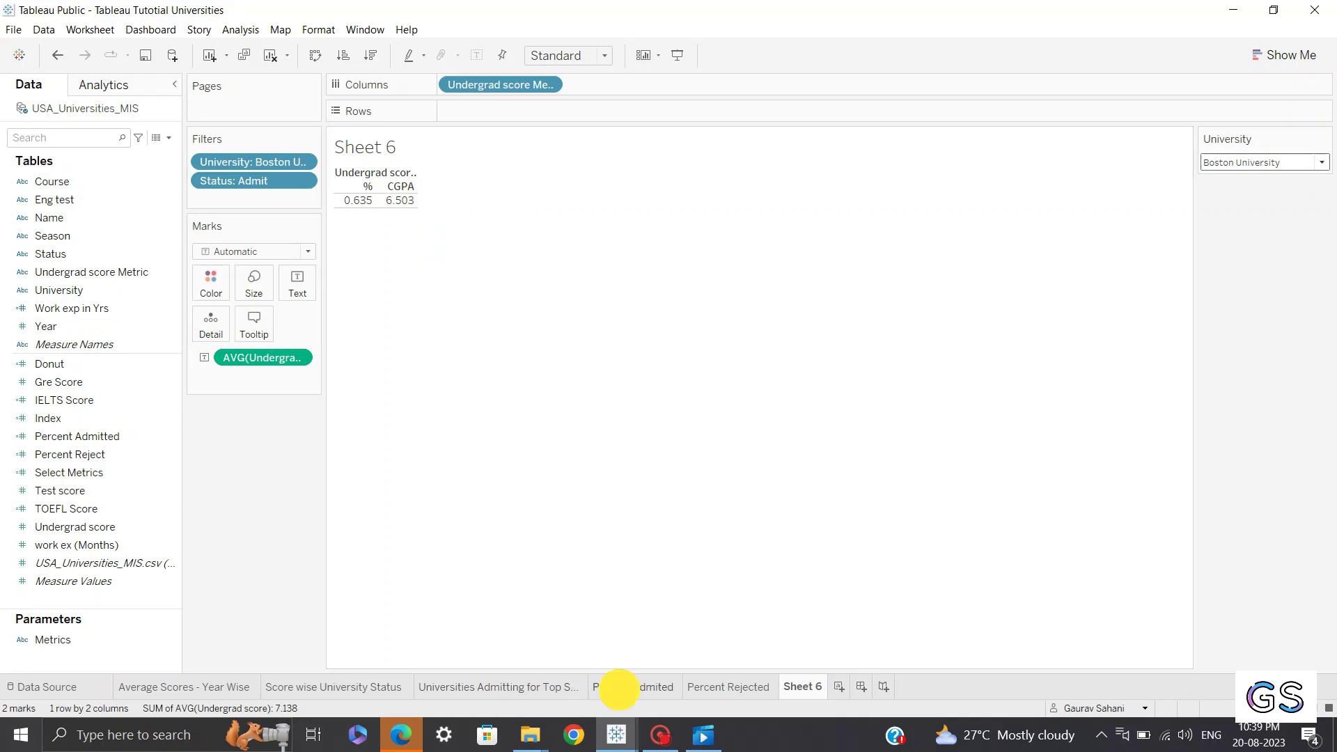
pyautogui.click(718, 689)
pyautogui.click(792, 690)
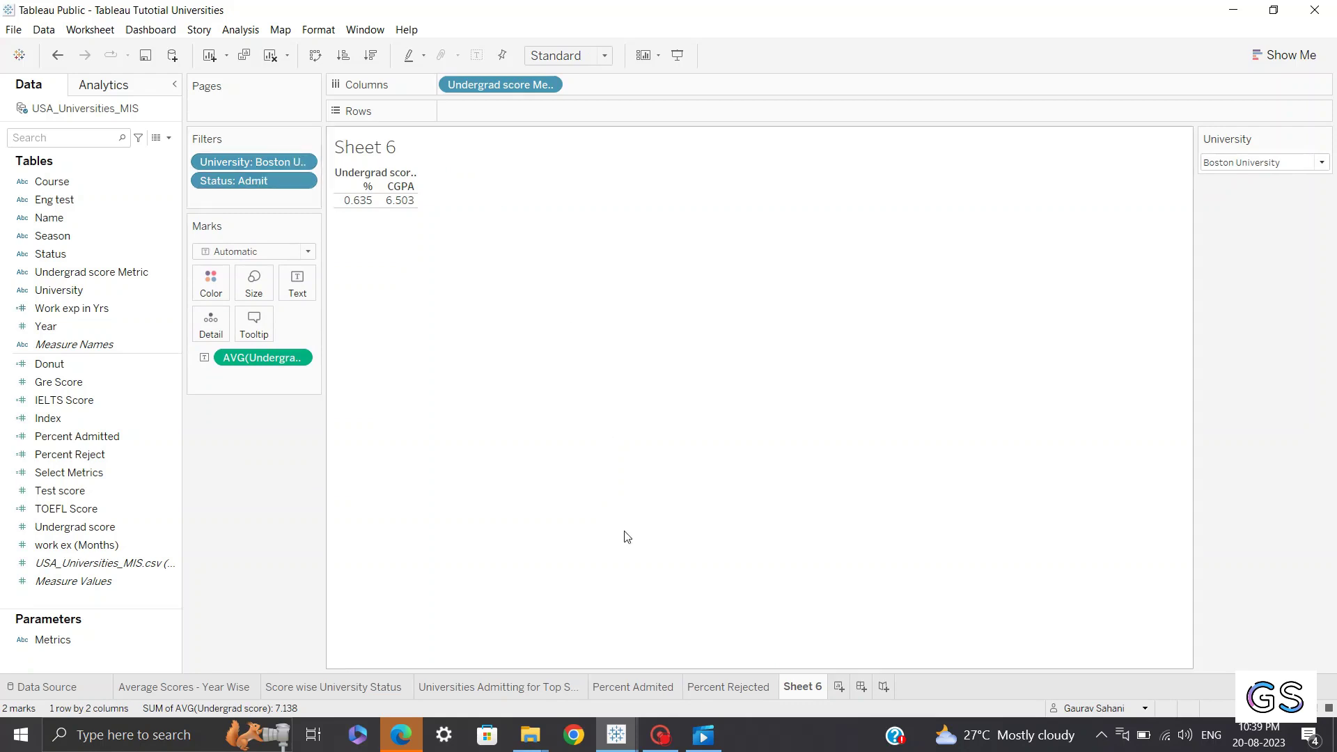
pyautogui.click(234, 687)
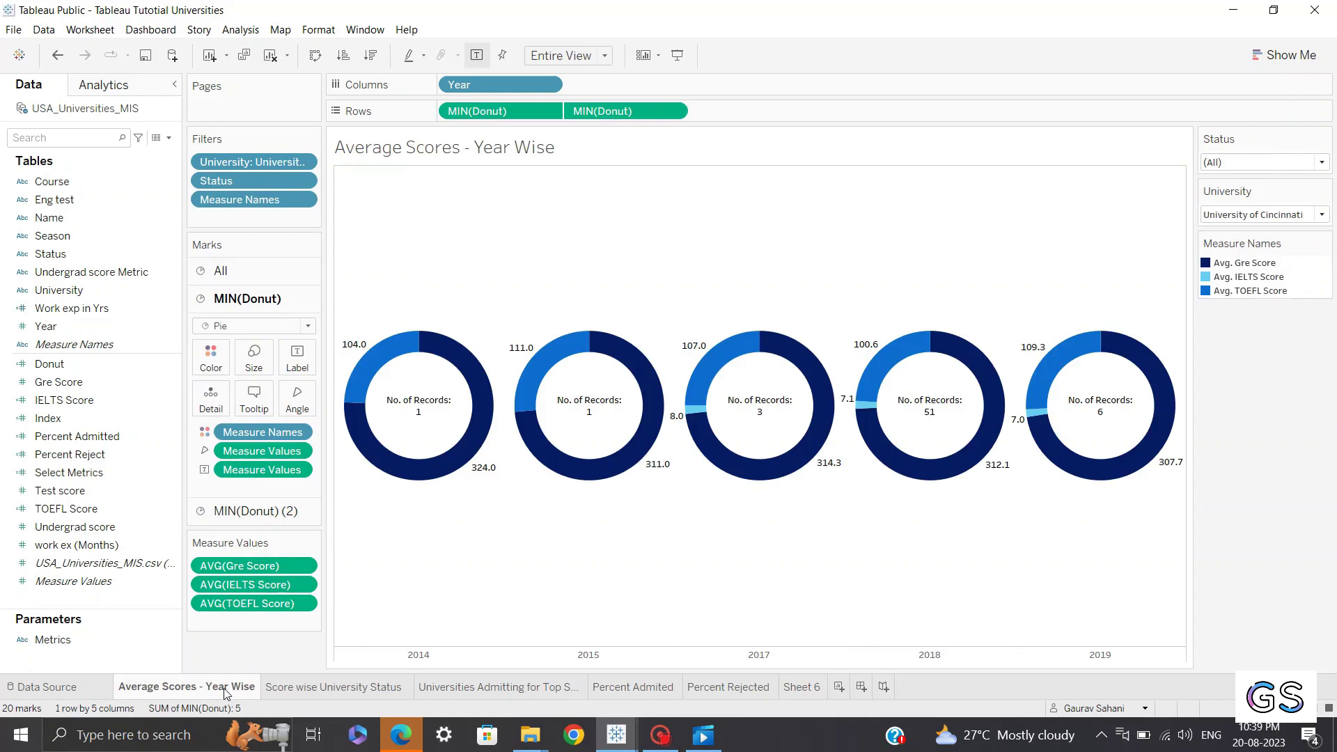
pyautogui.moveTo(231, 693)
pyautogui.click(283, 688)
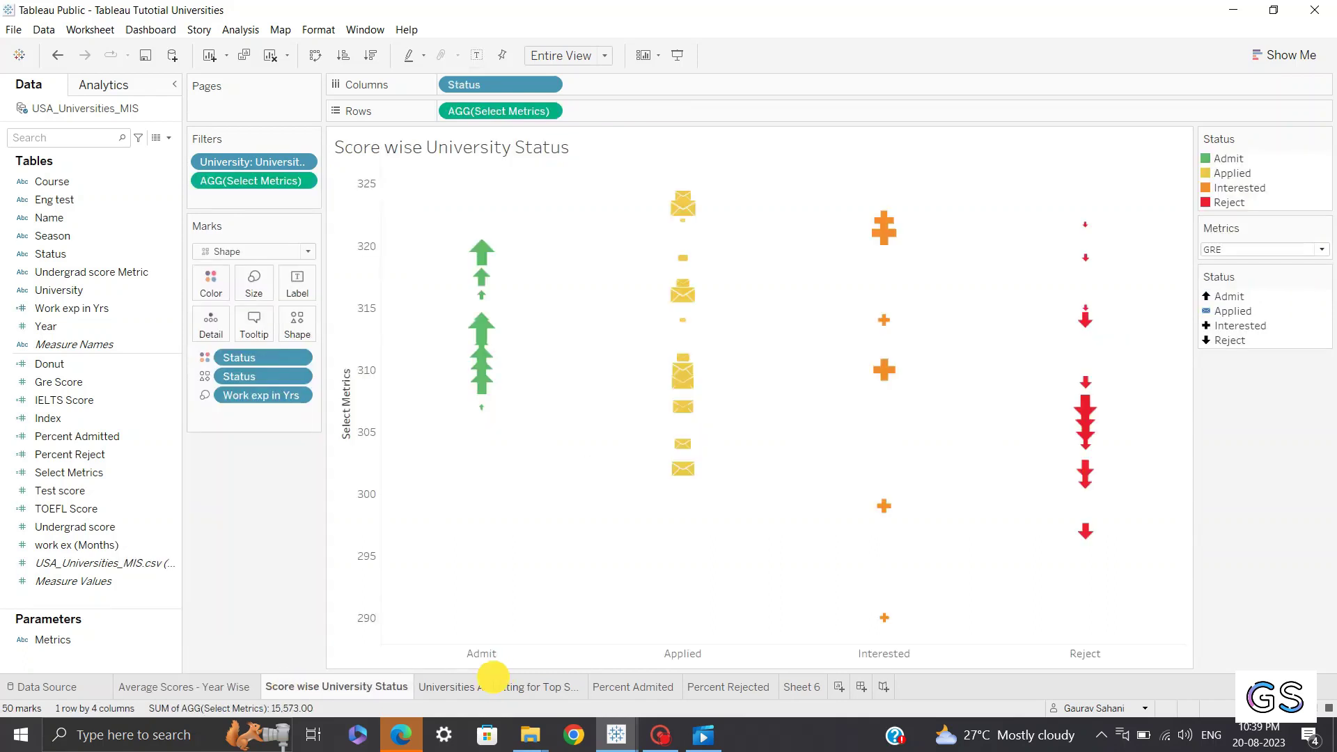
pyautogui.click(495, 684)
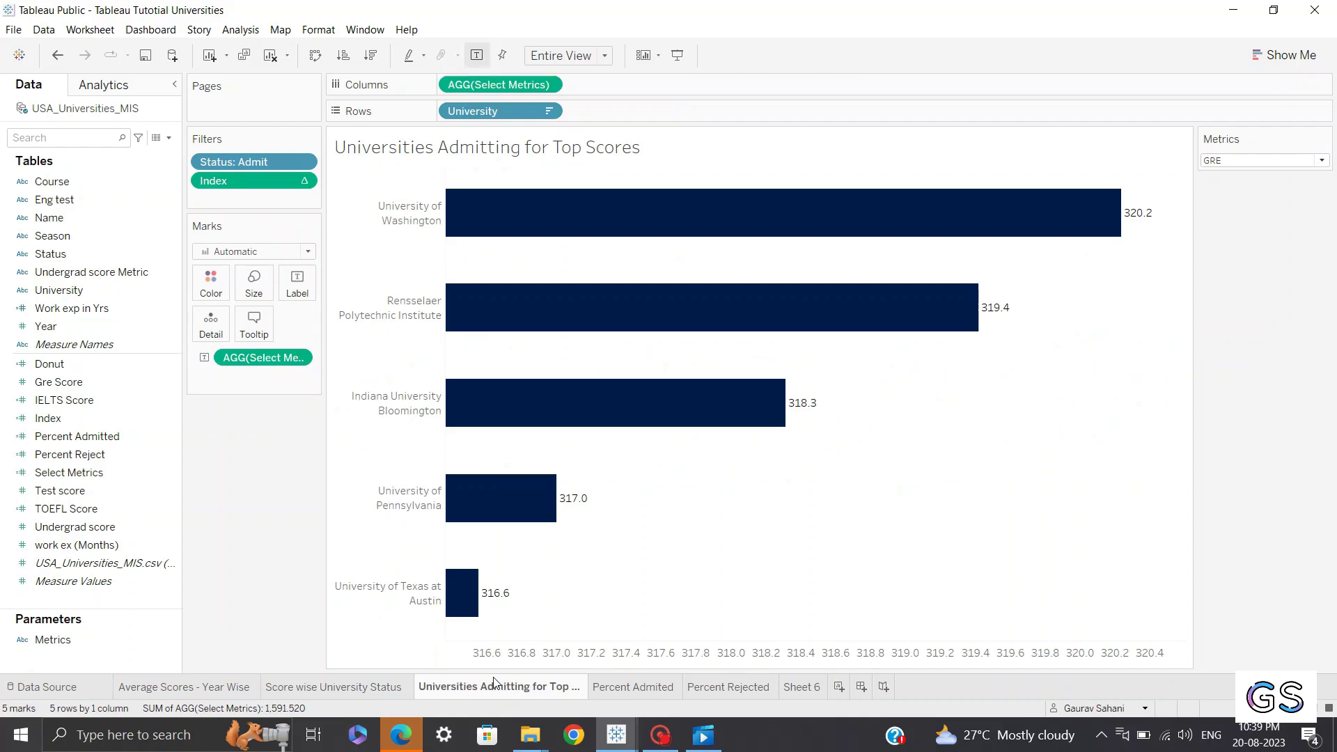